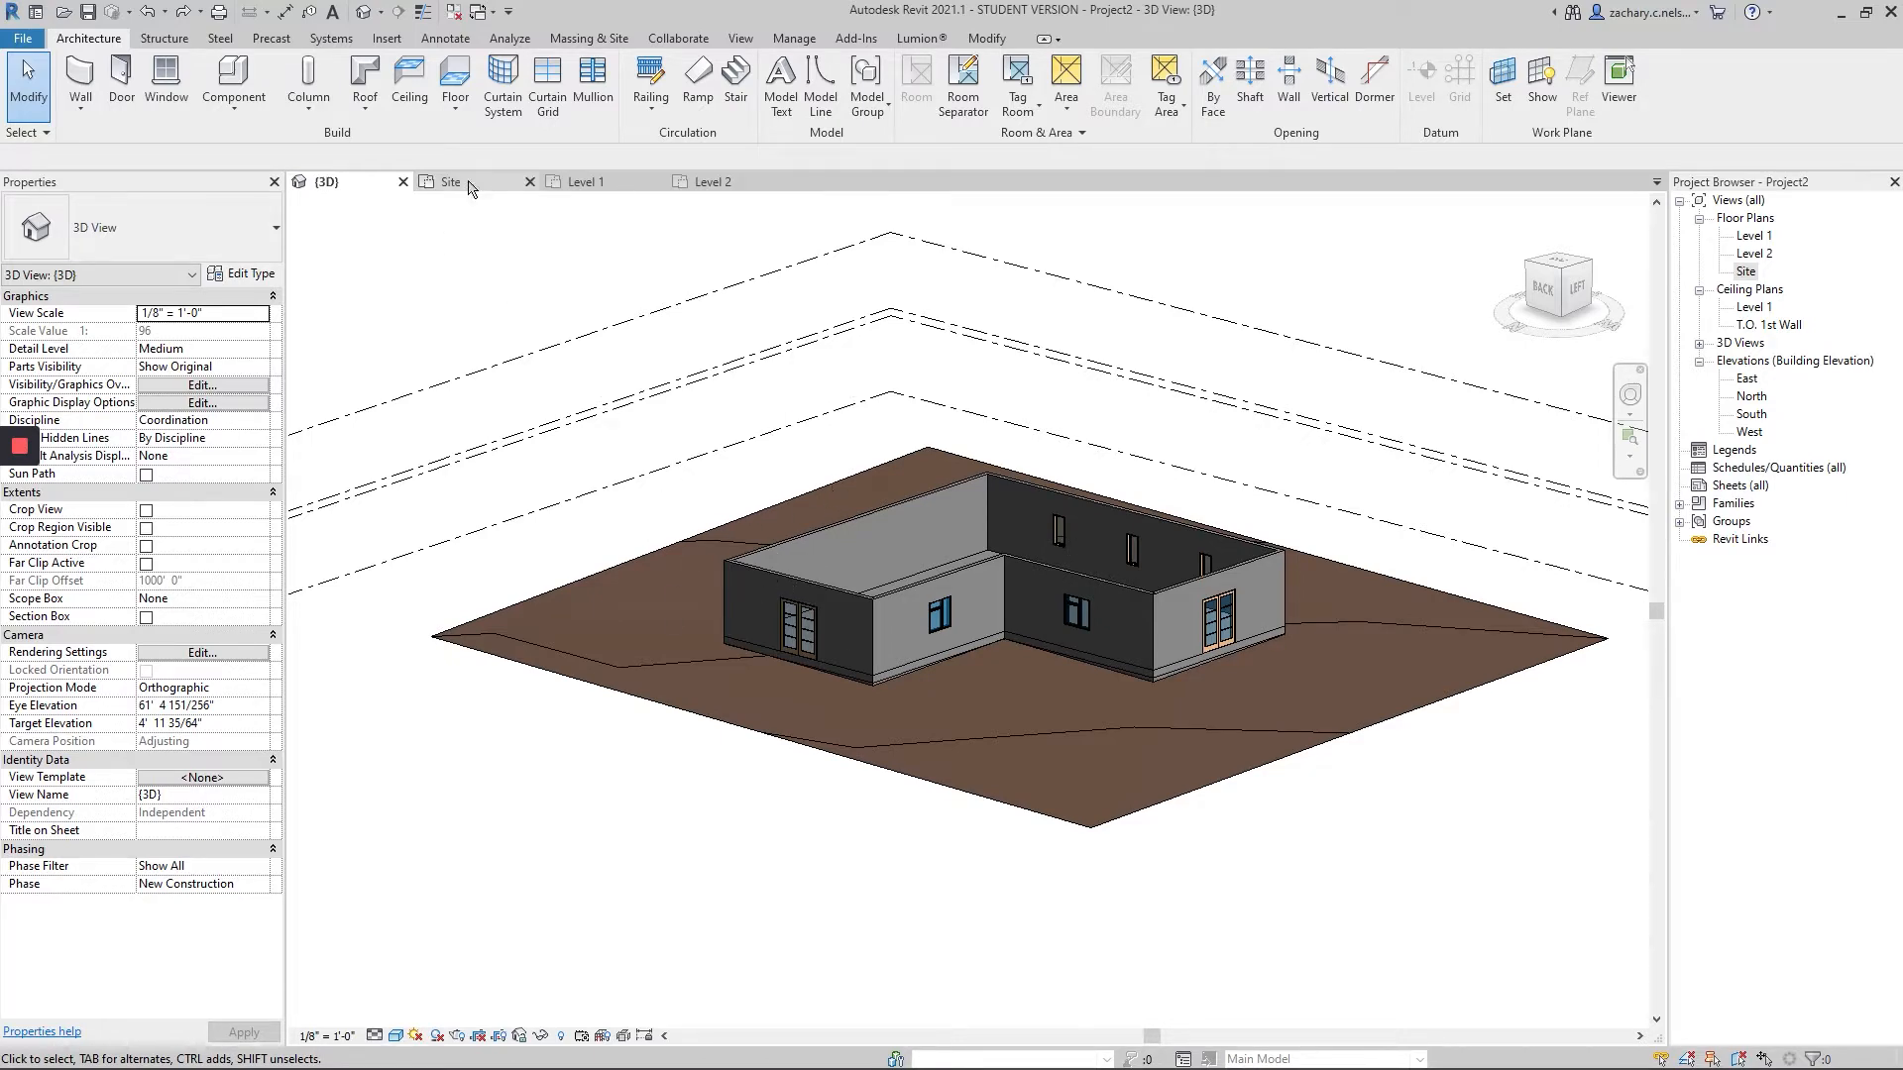
- On the Level 1 plan, start a Generic - 6" wall with its location line at Wall Centerline
click(587, 183)
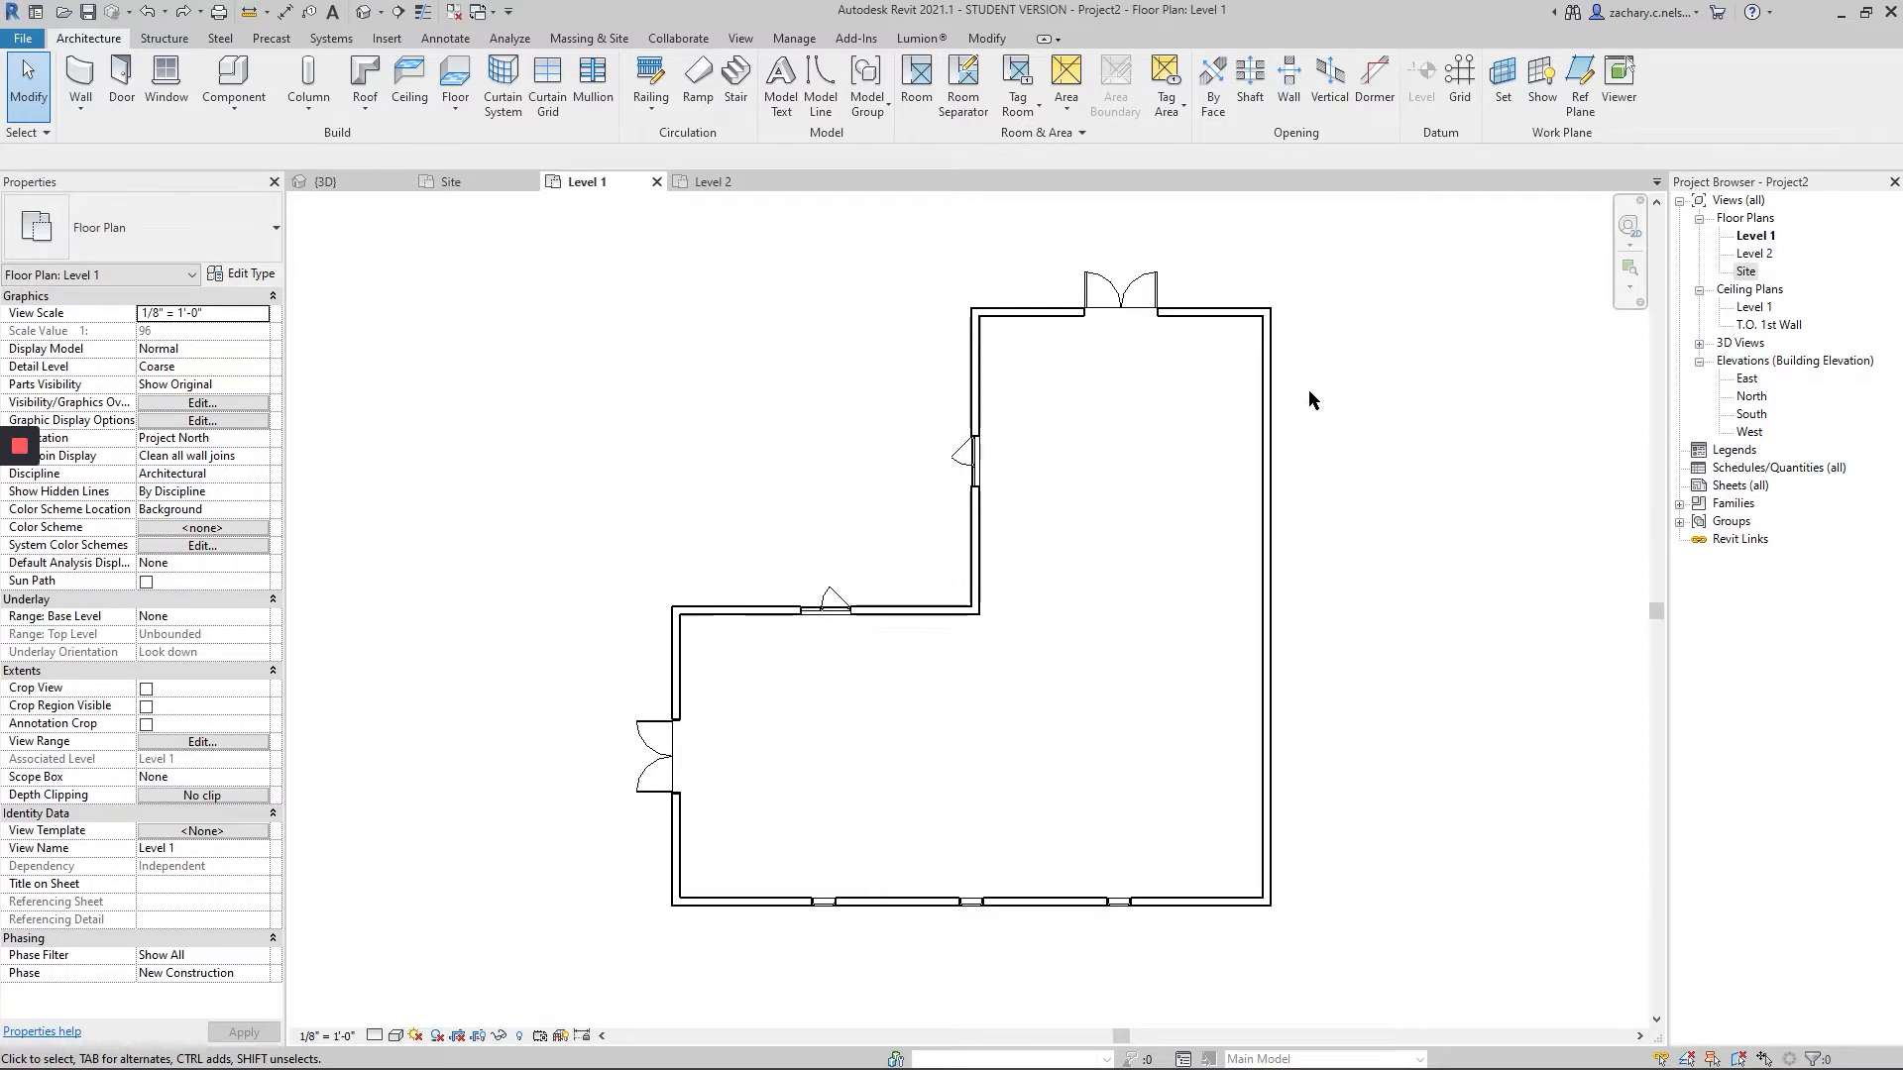
click(81, 76)
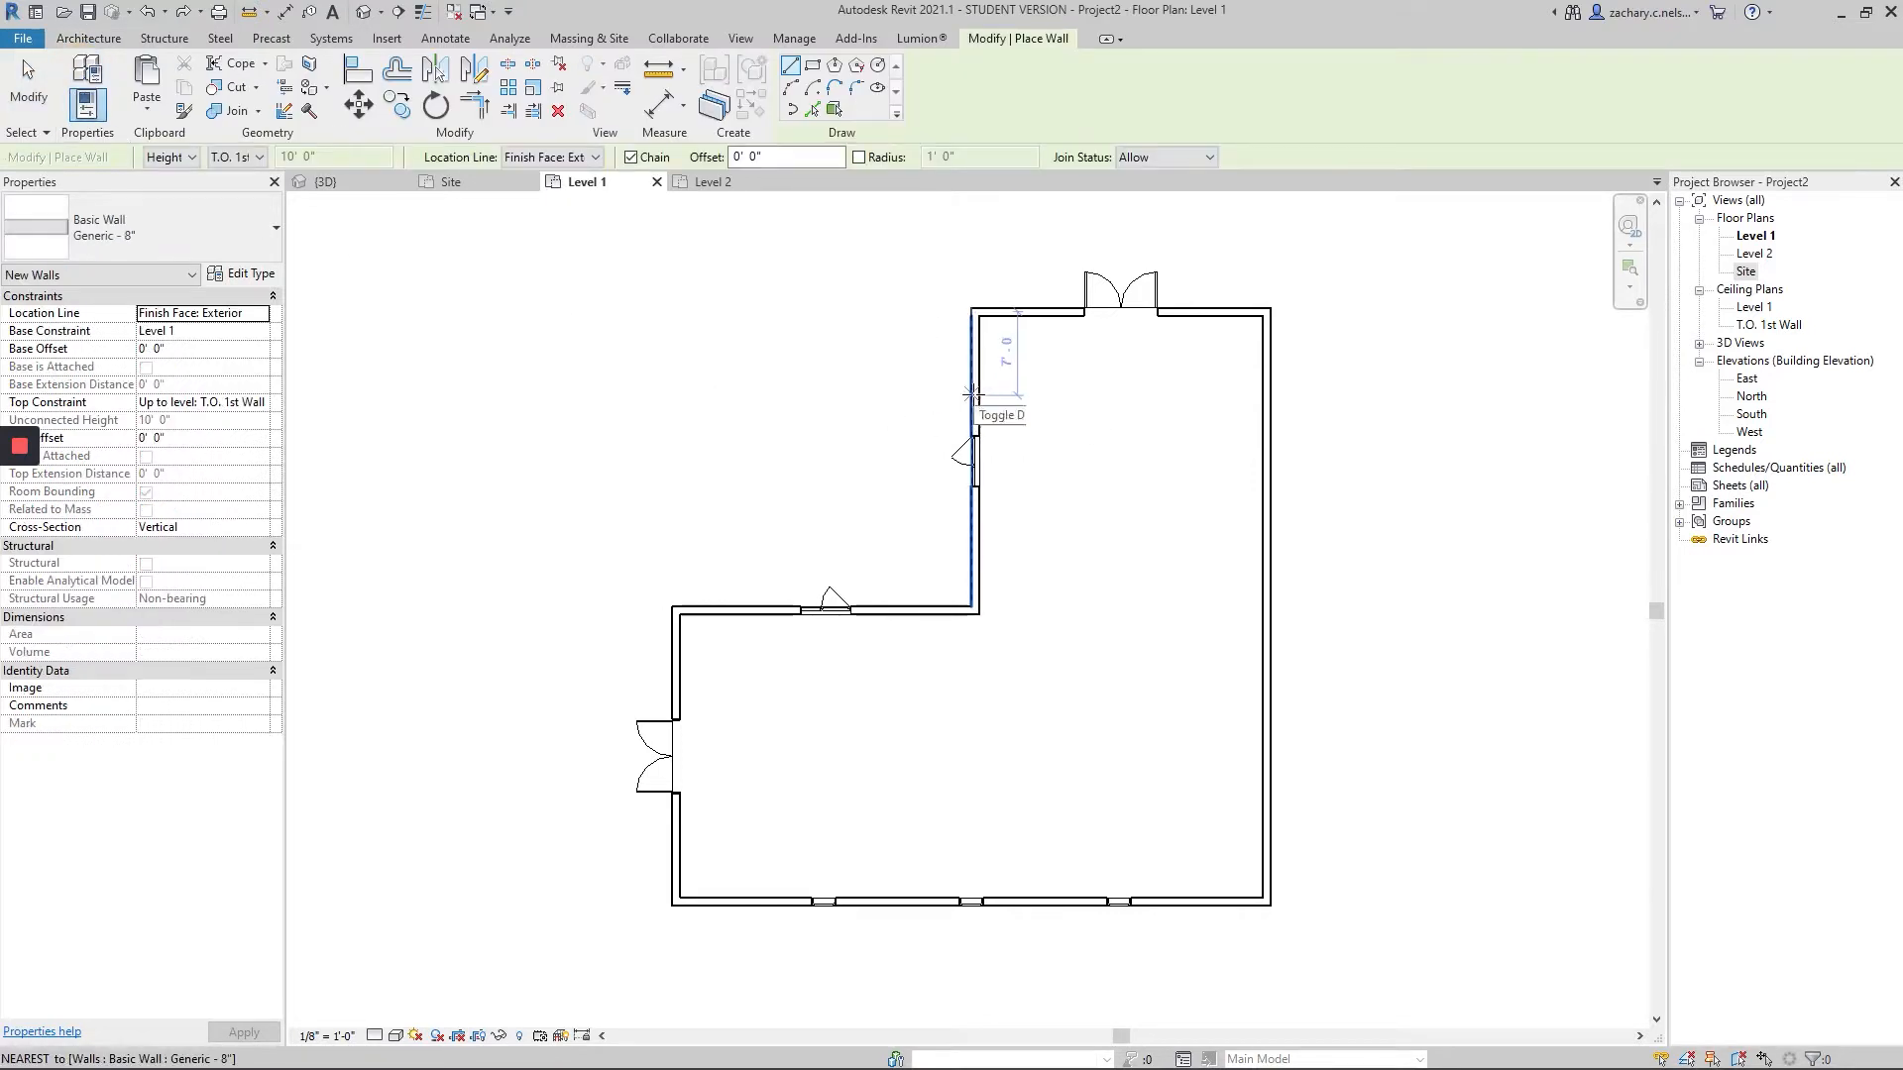
click(562, 160)
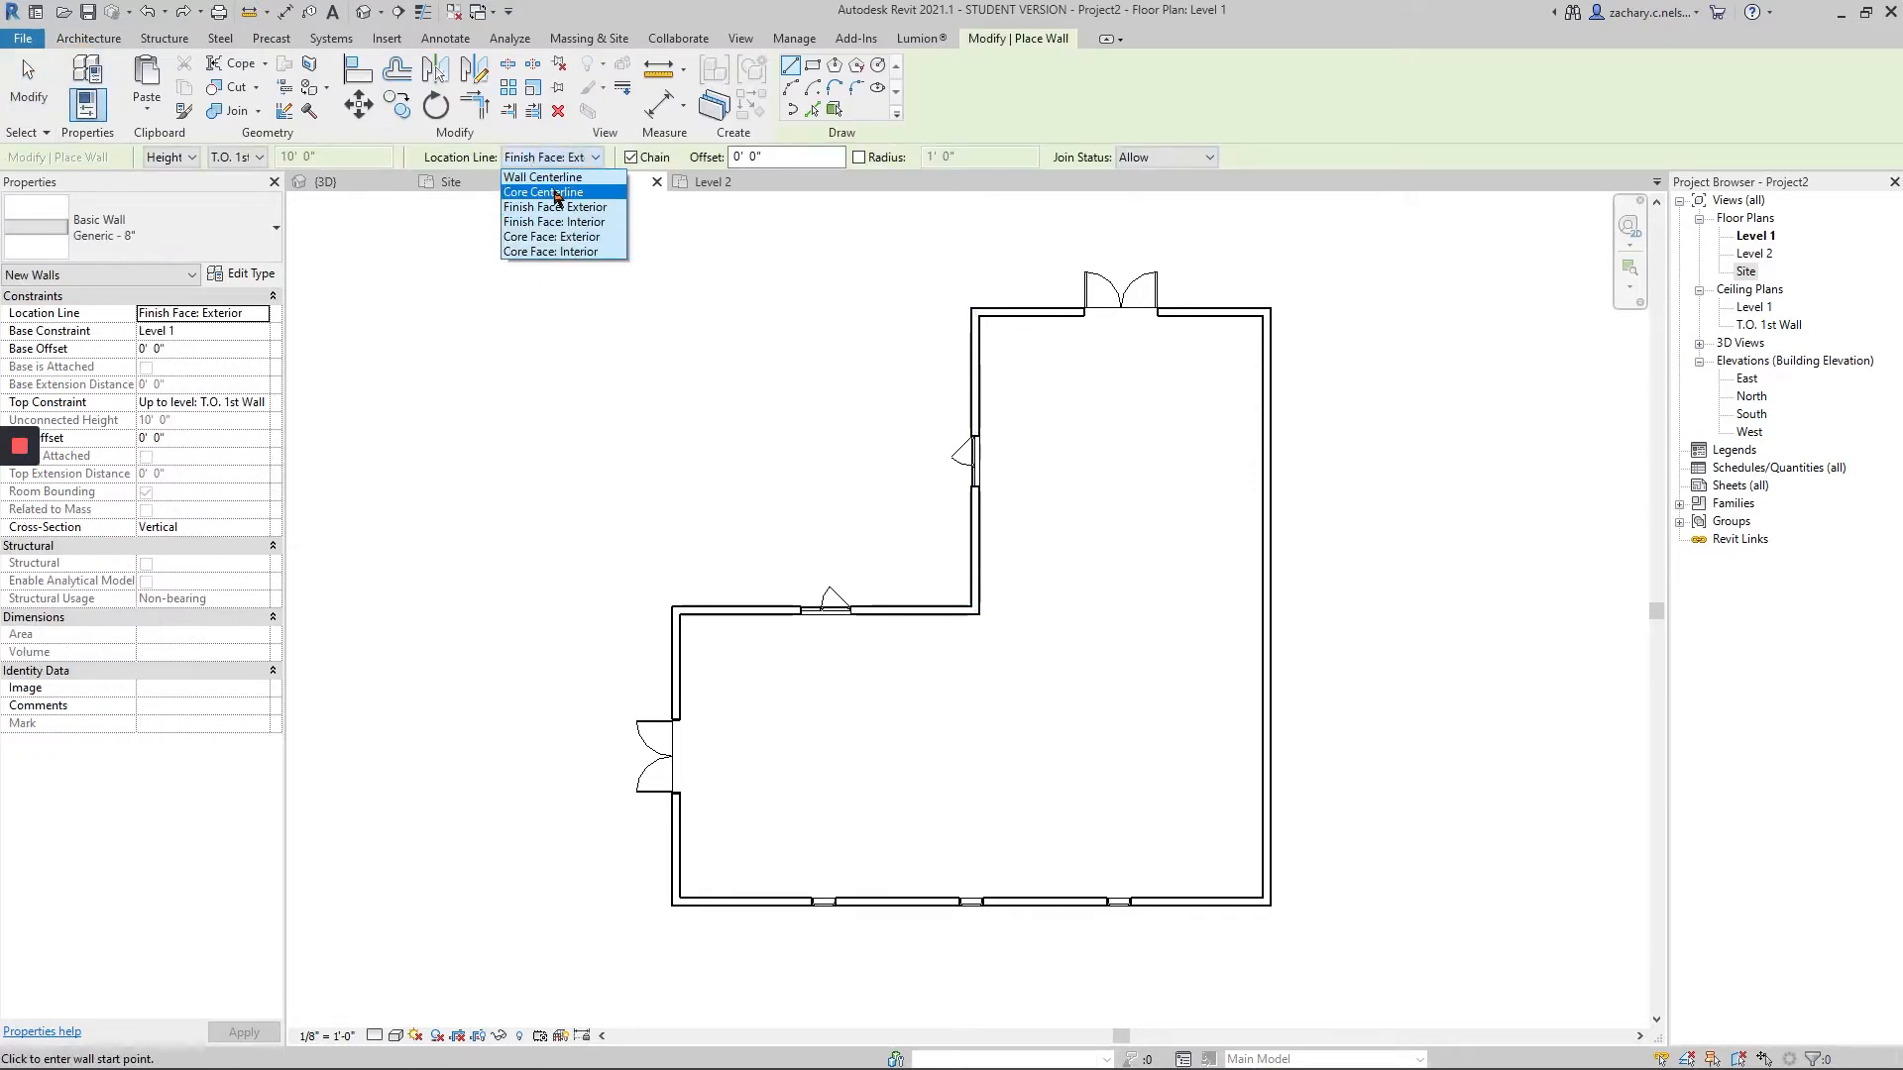
click(550, 175)
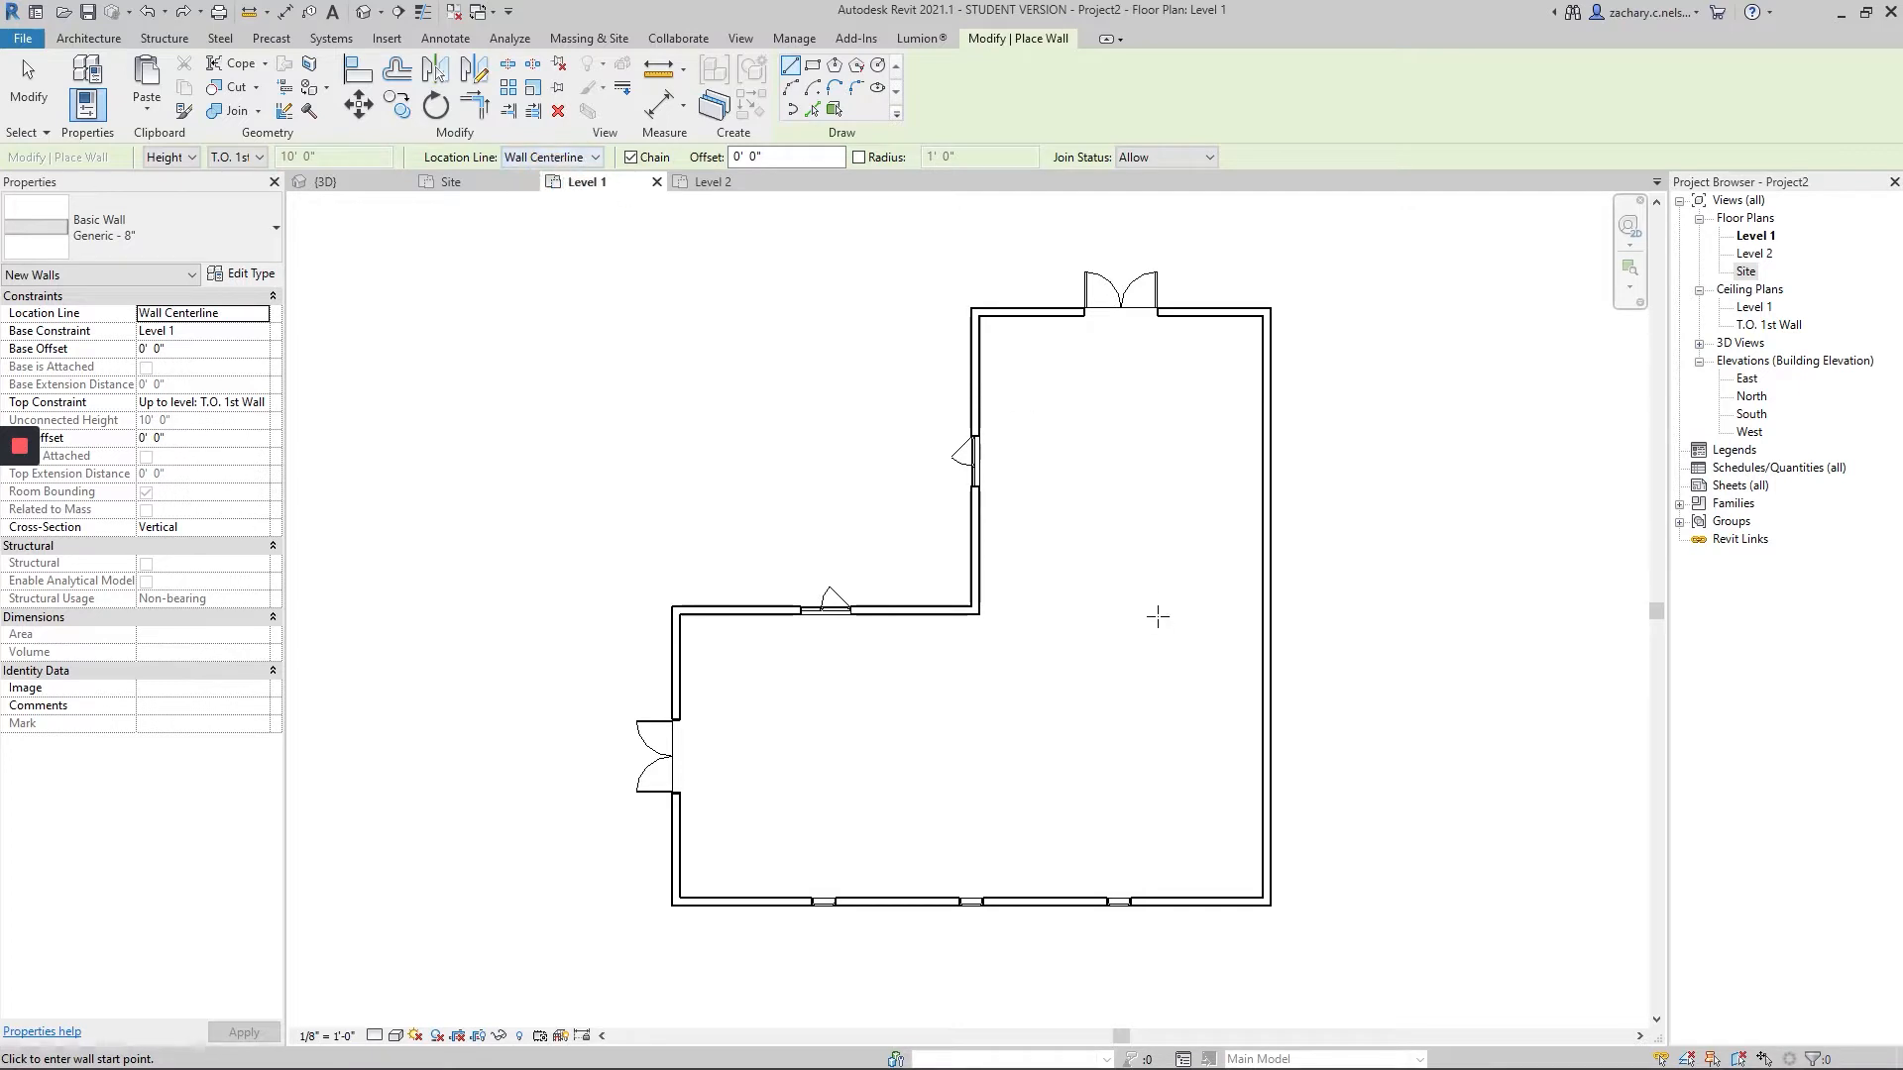
click(265, 256)
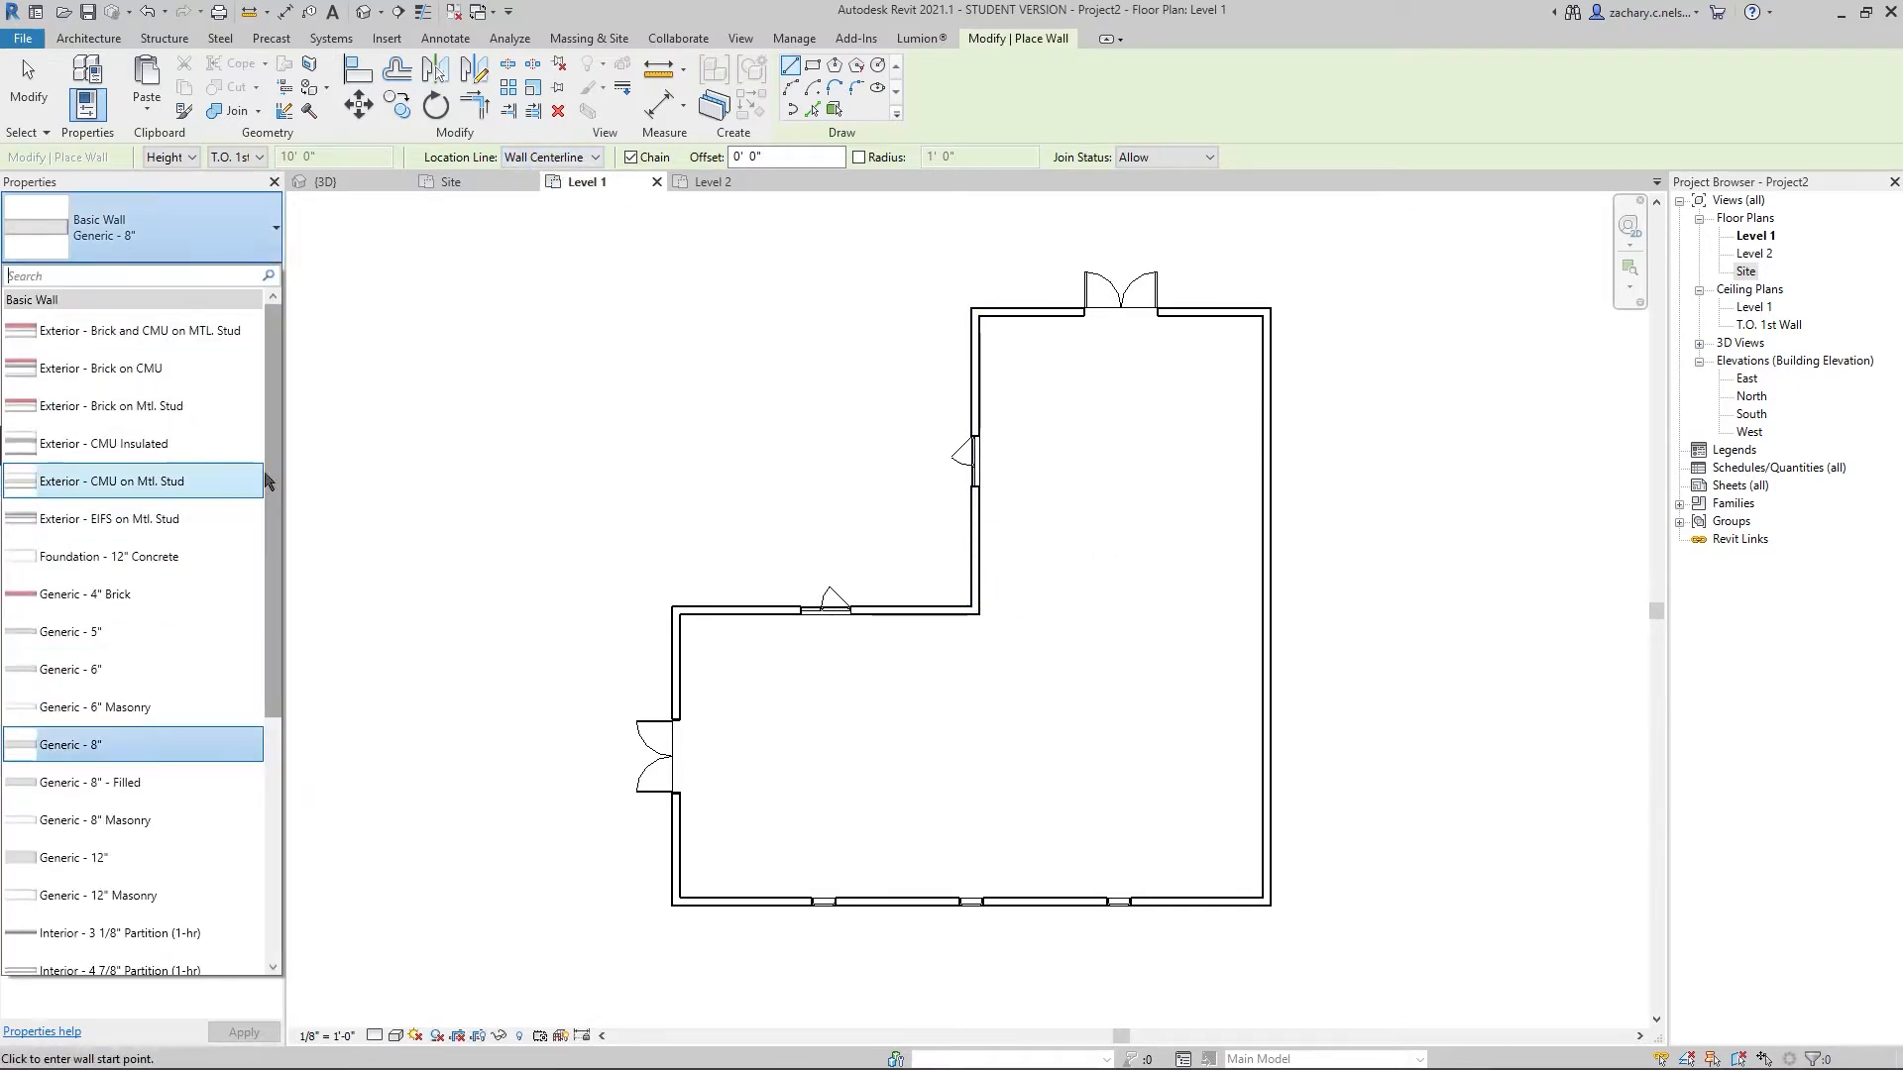
click(102, 669)
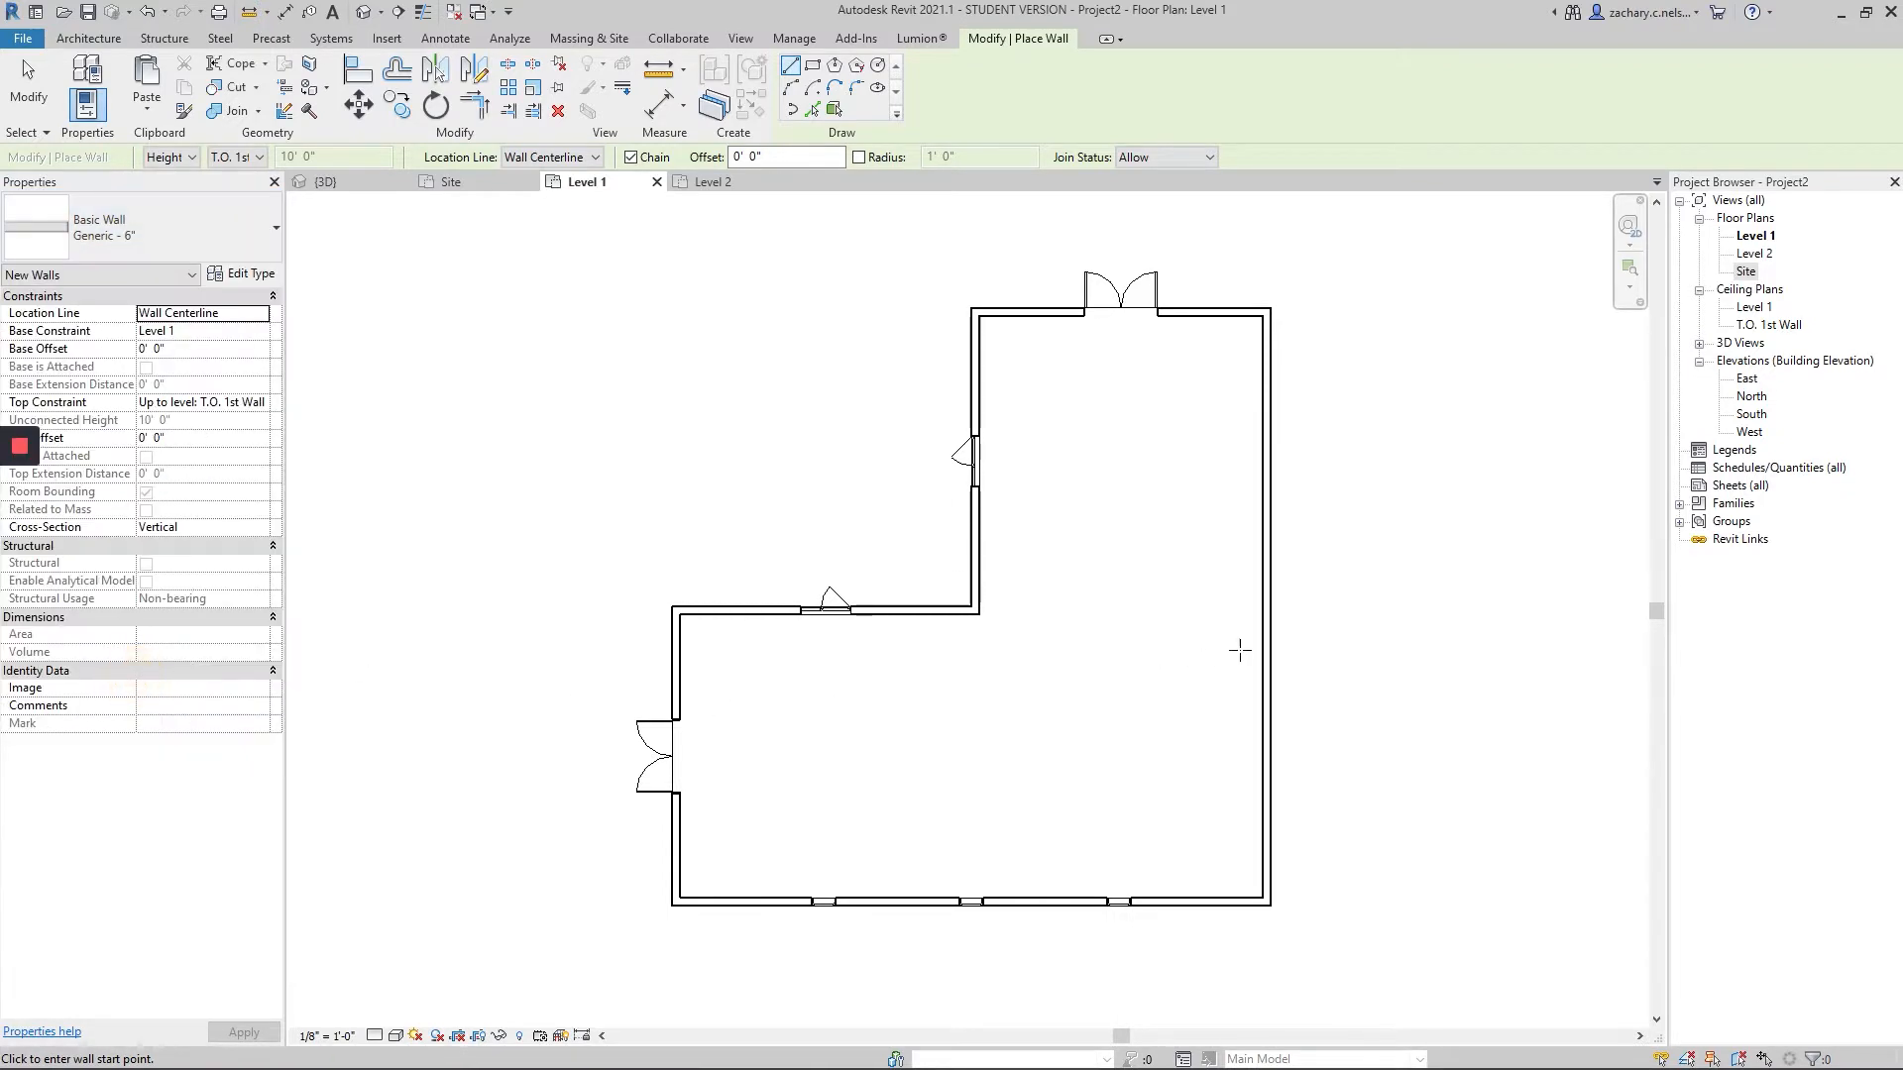
- Draw three connected walls against the right exterior wall, enclosing a room about 12' 6" wide and 11' deep
click(1263, 514)
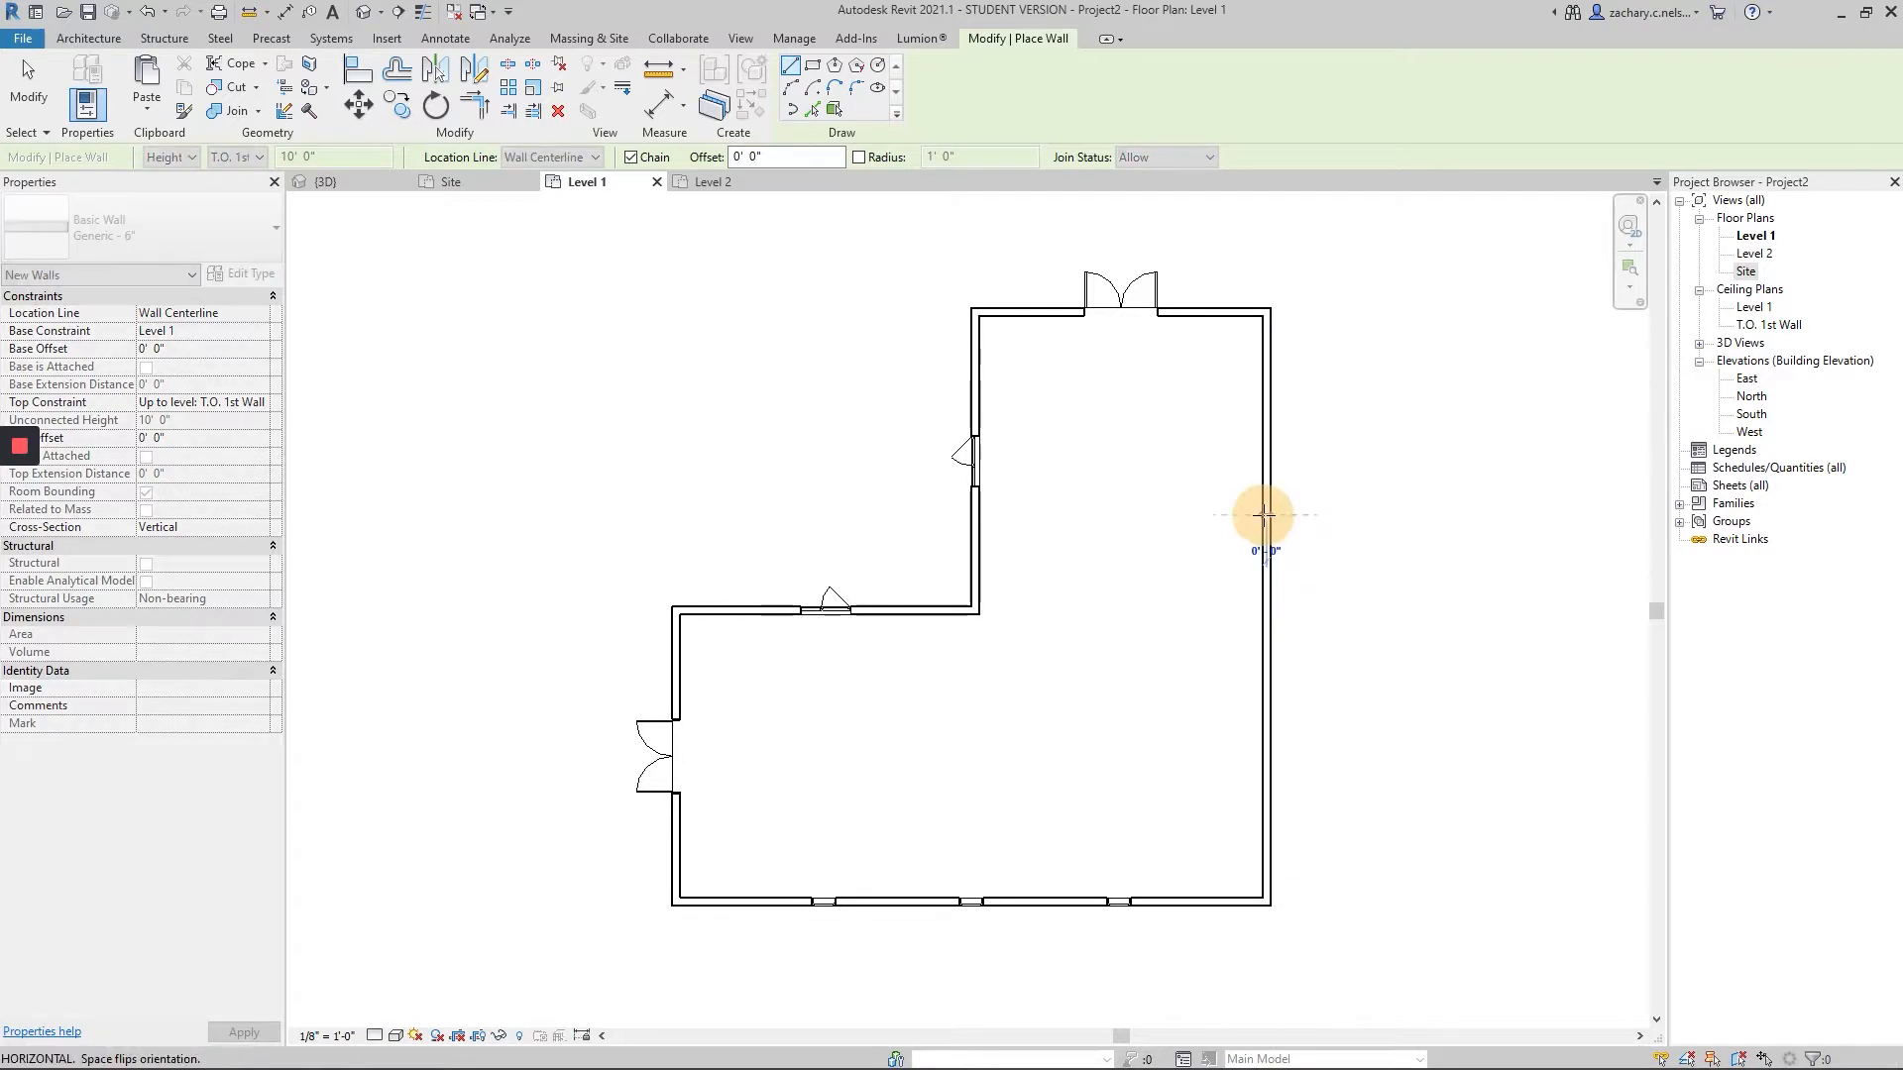
key(Escape)
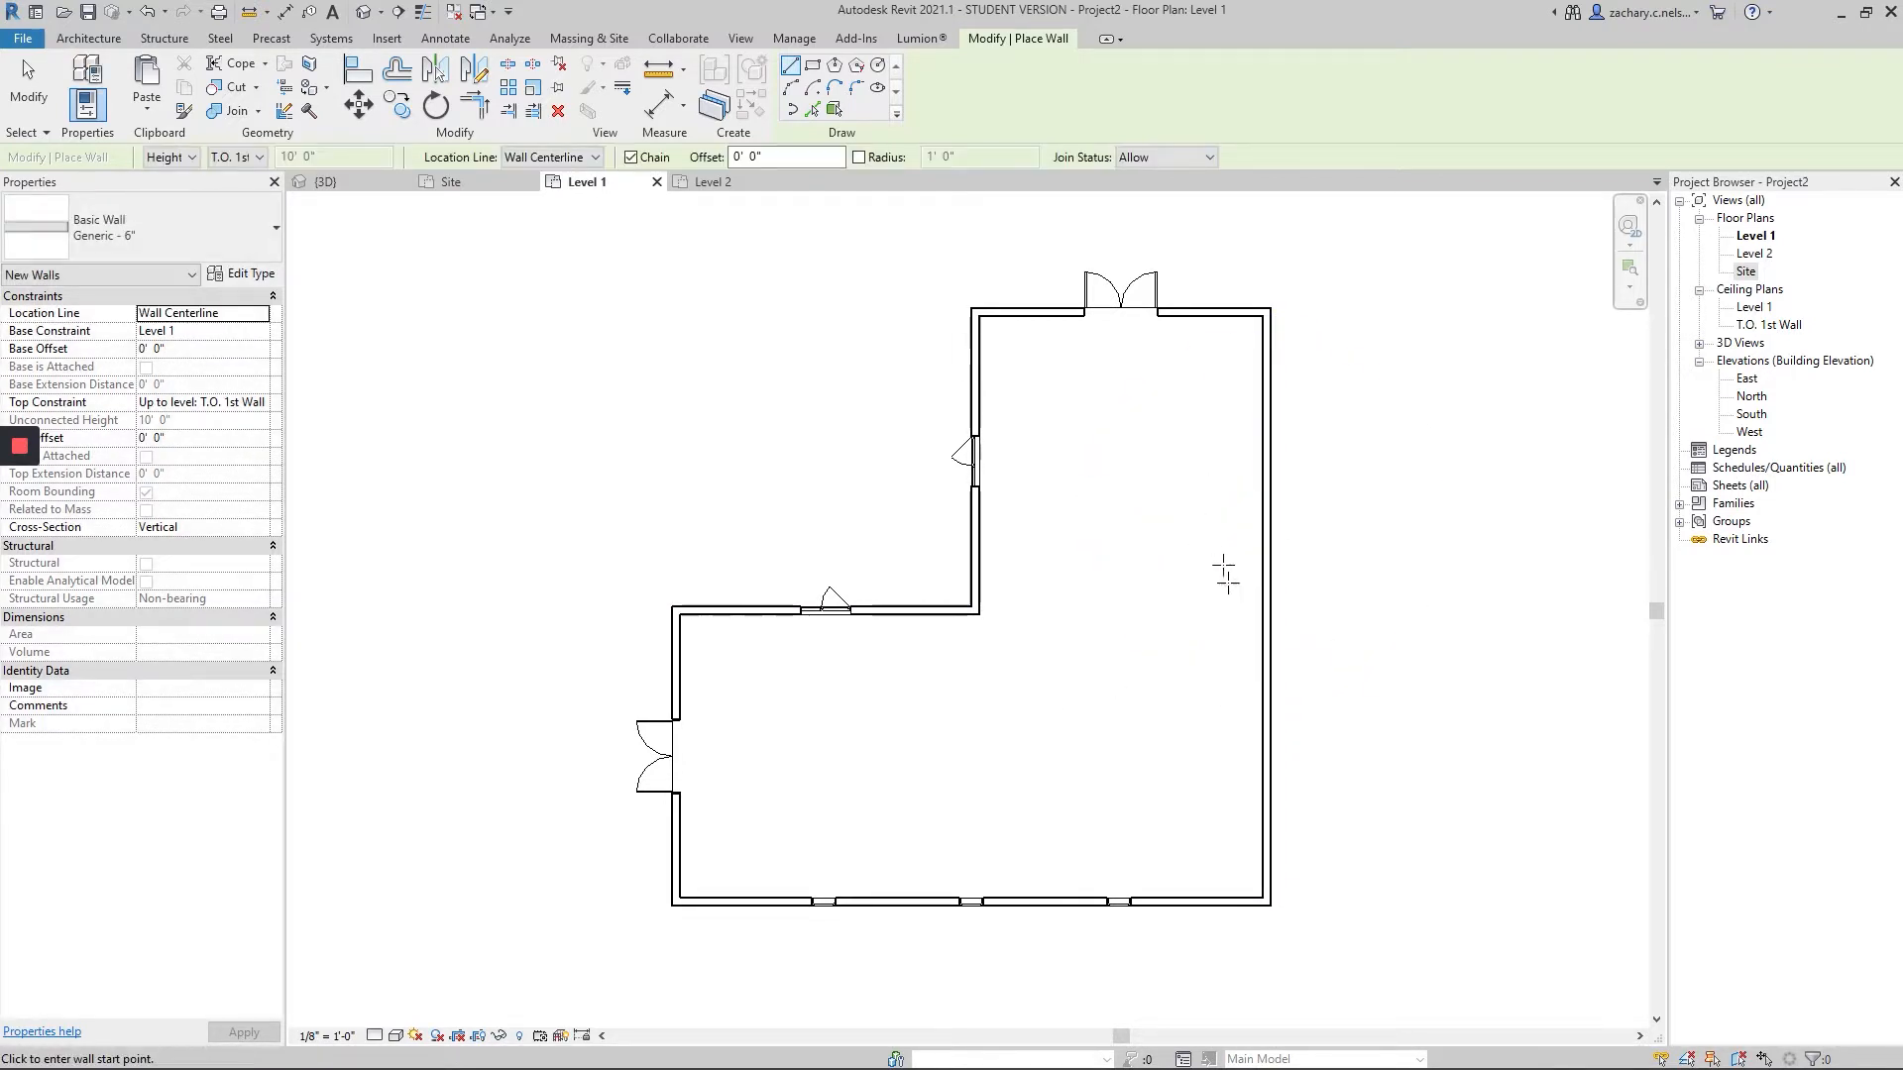
click(1264, 788)
click(1117, 788)
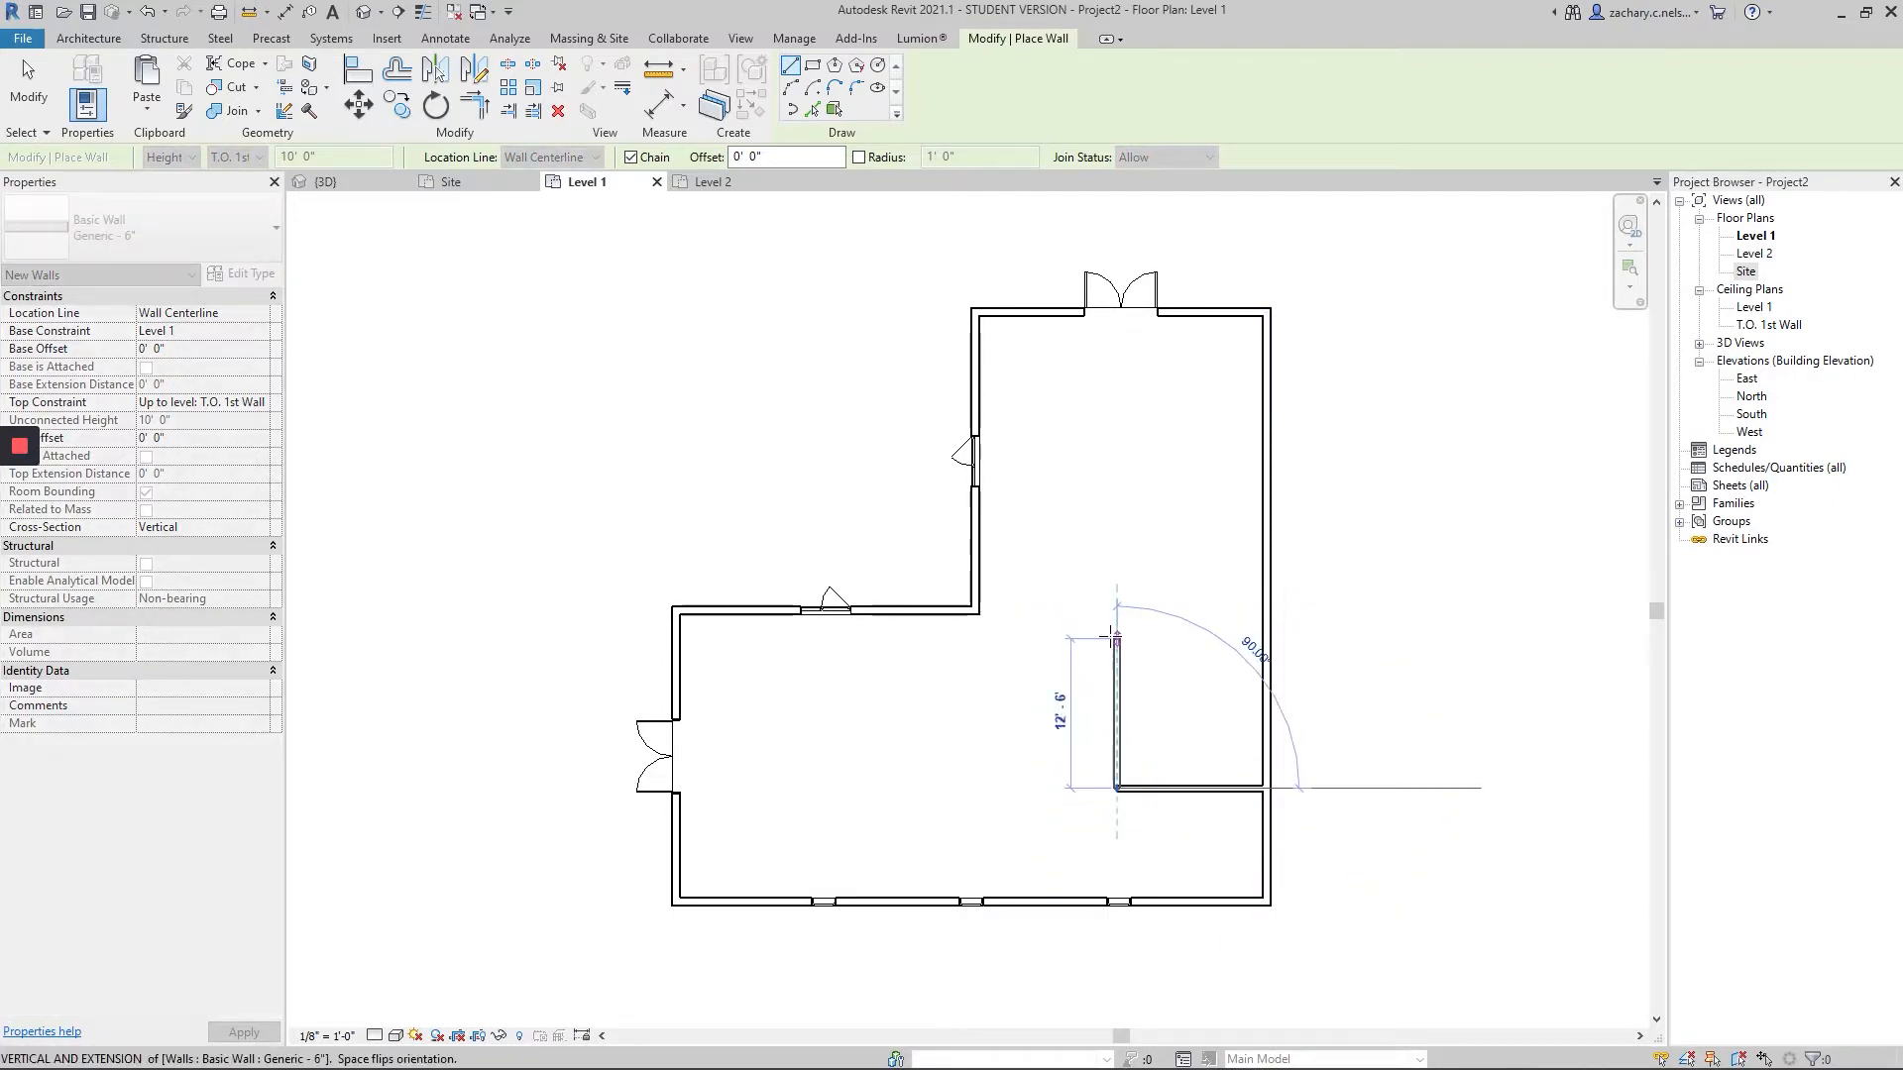
click(1117, 654)
click(1264, 656)
key(Escape)
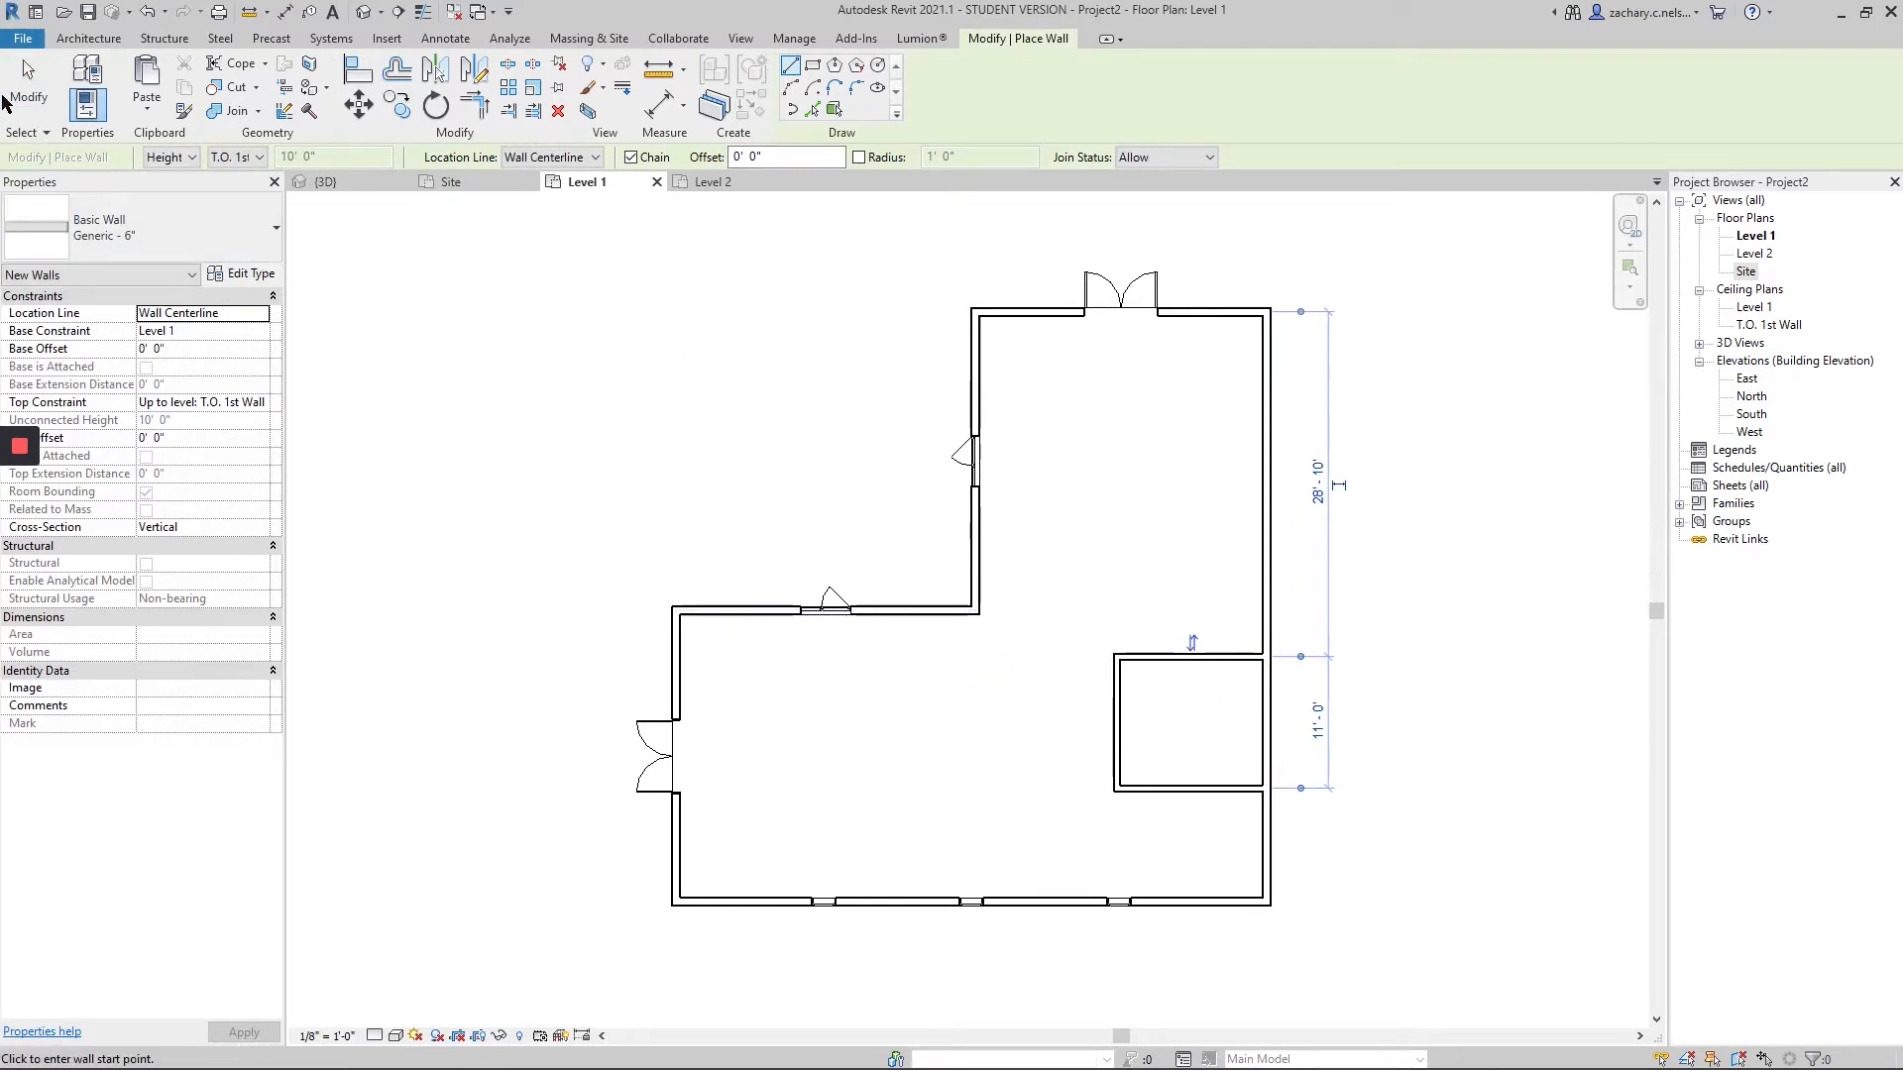
key(Escape)
- Align the small room's upper wall with the outer face of the left wing's upper exterior wall
drag(1149, 661, 1185, 639)
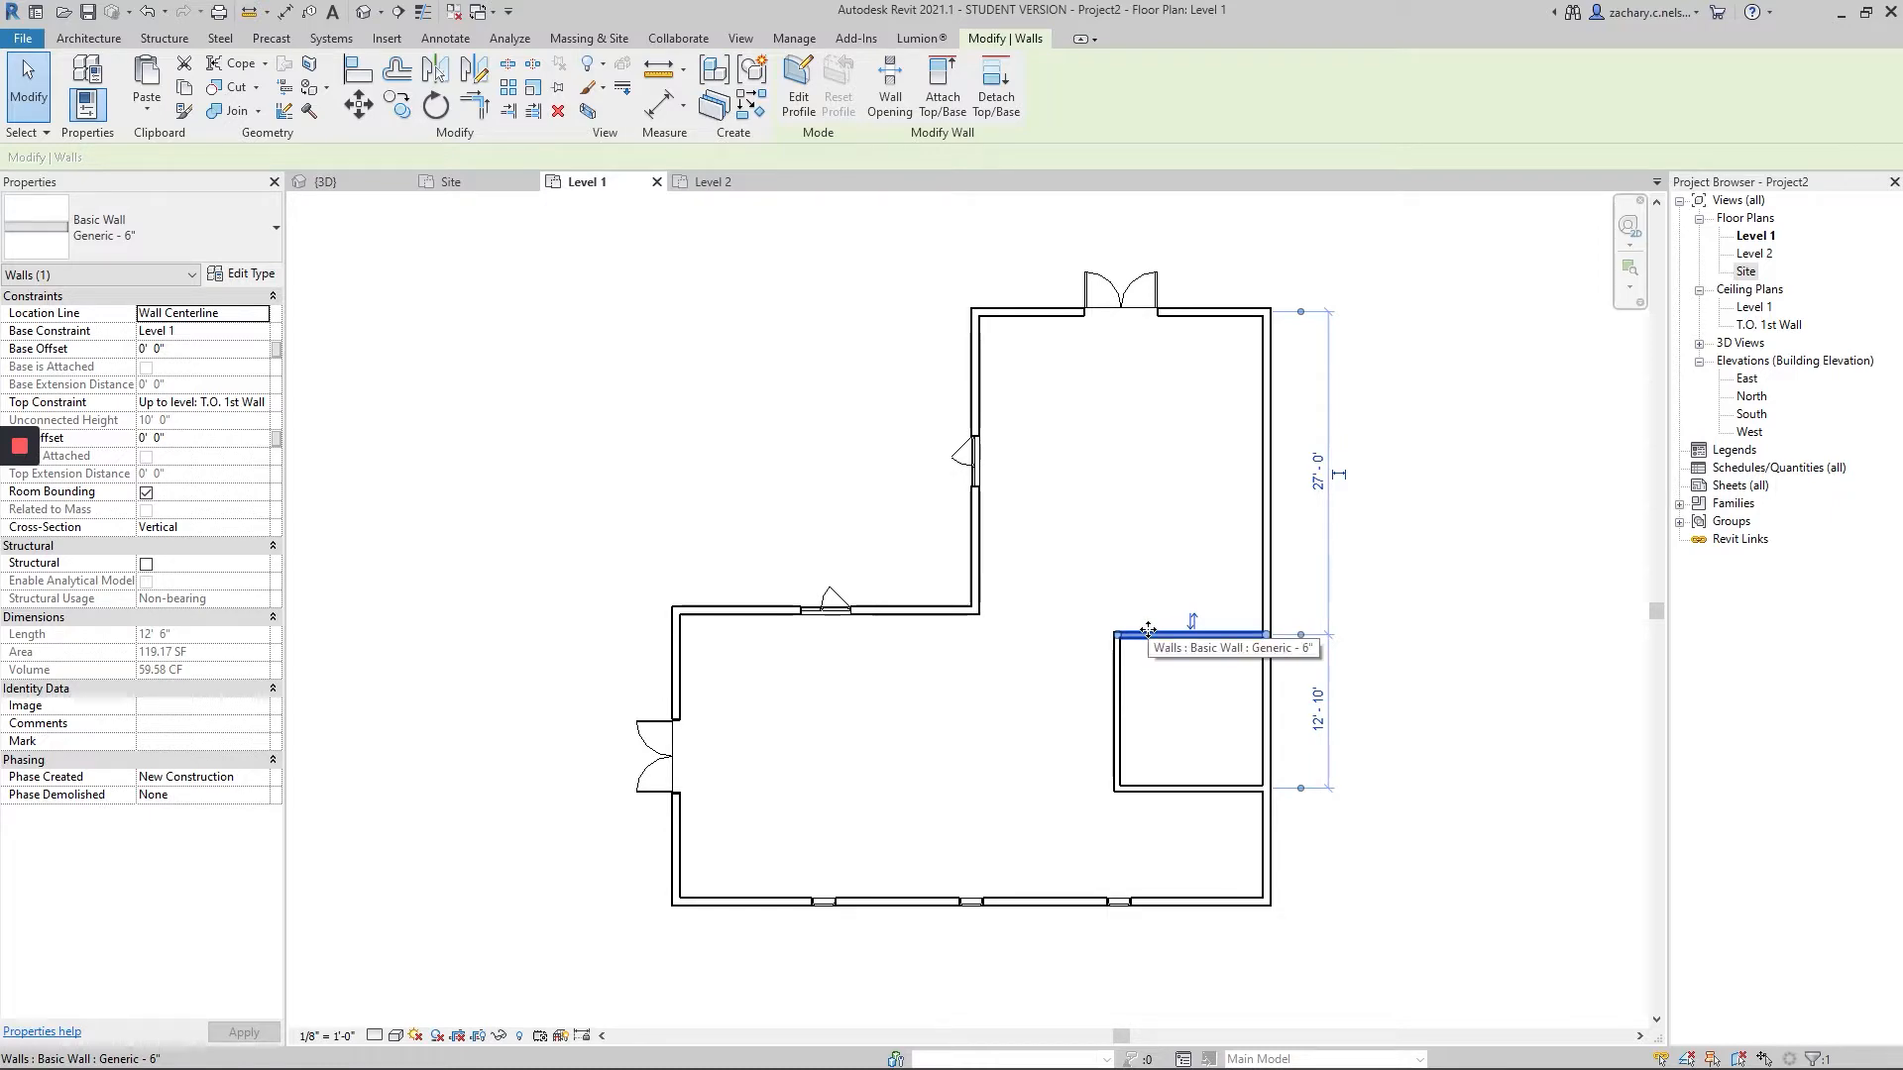
key(a)
key(l)
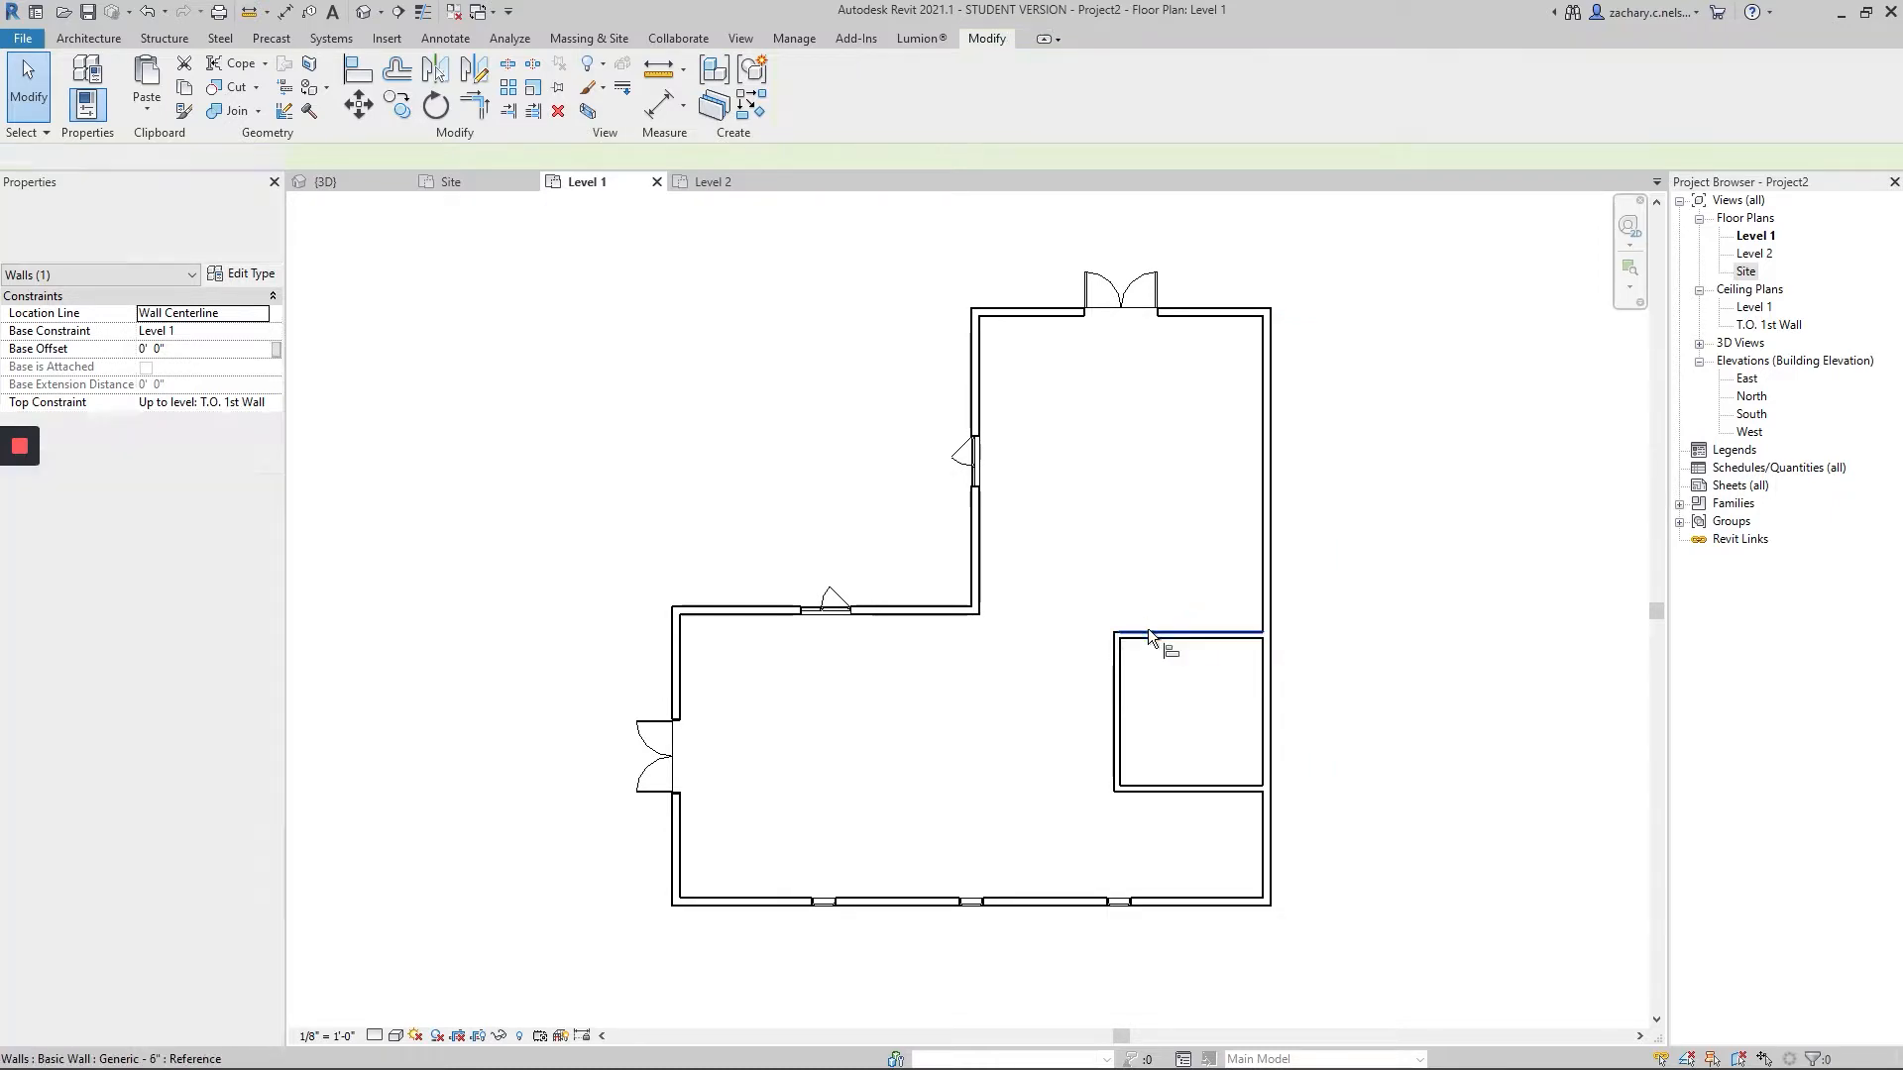
click(898, 606)
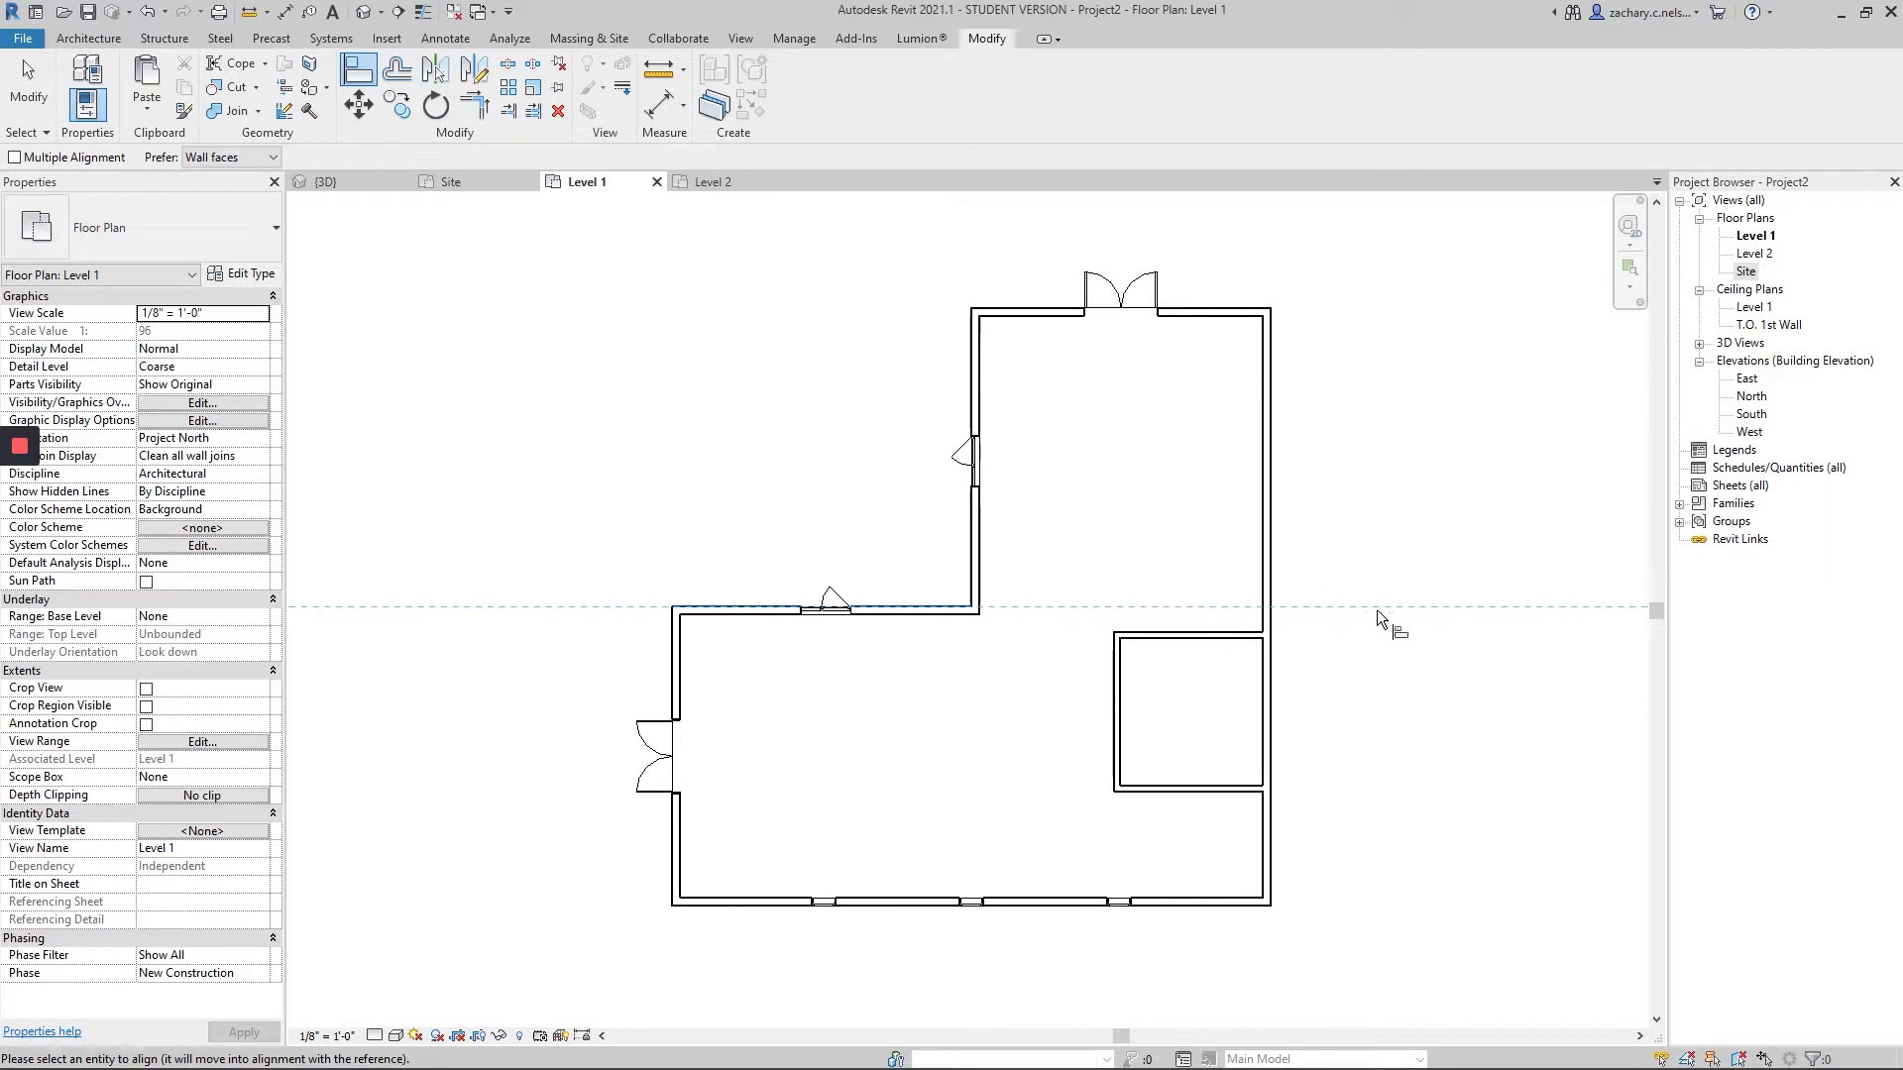
click(1156, 630)
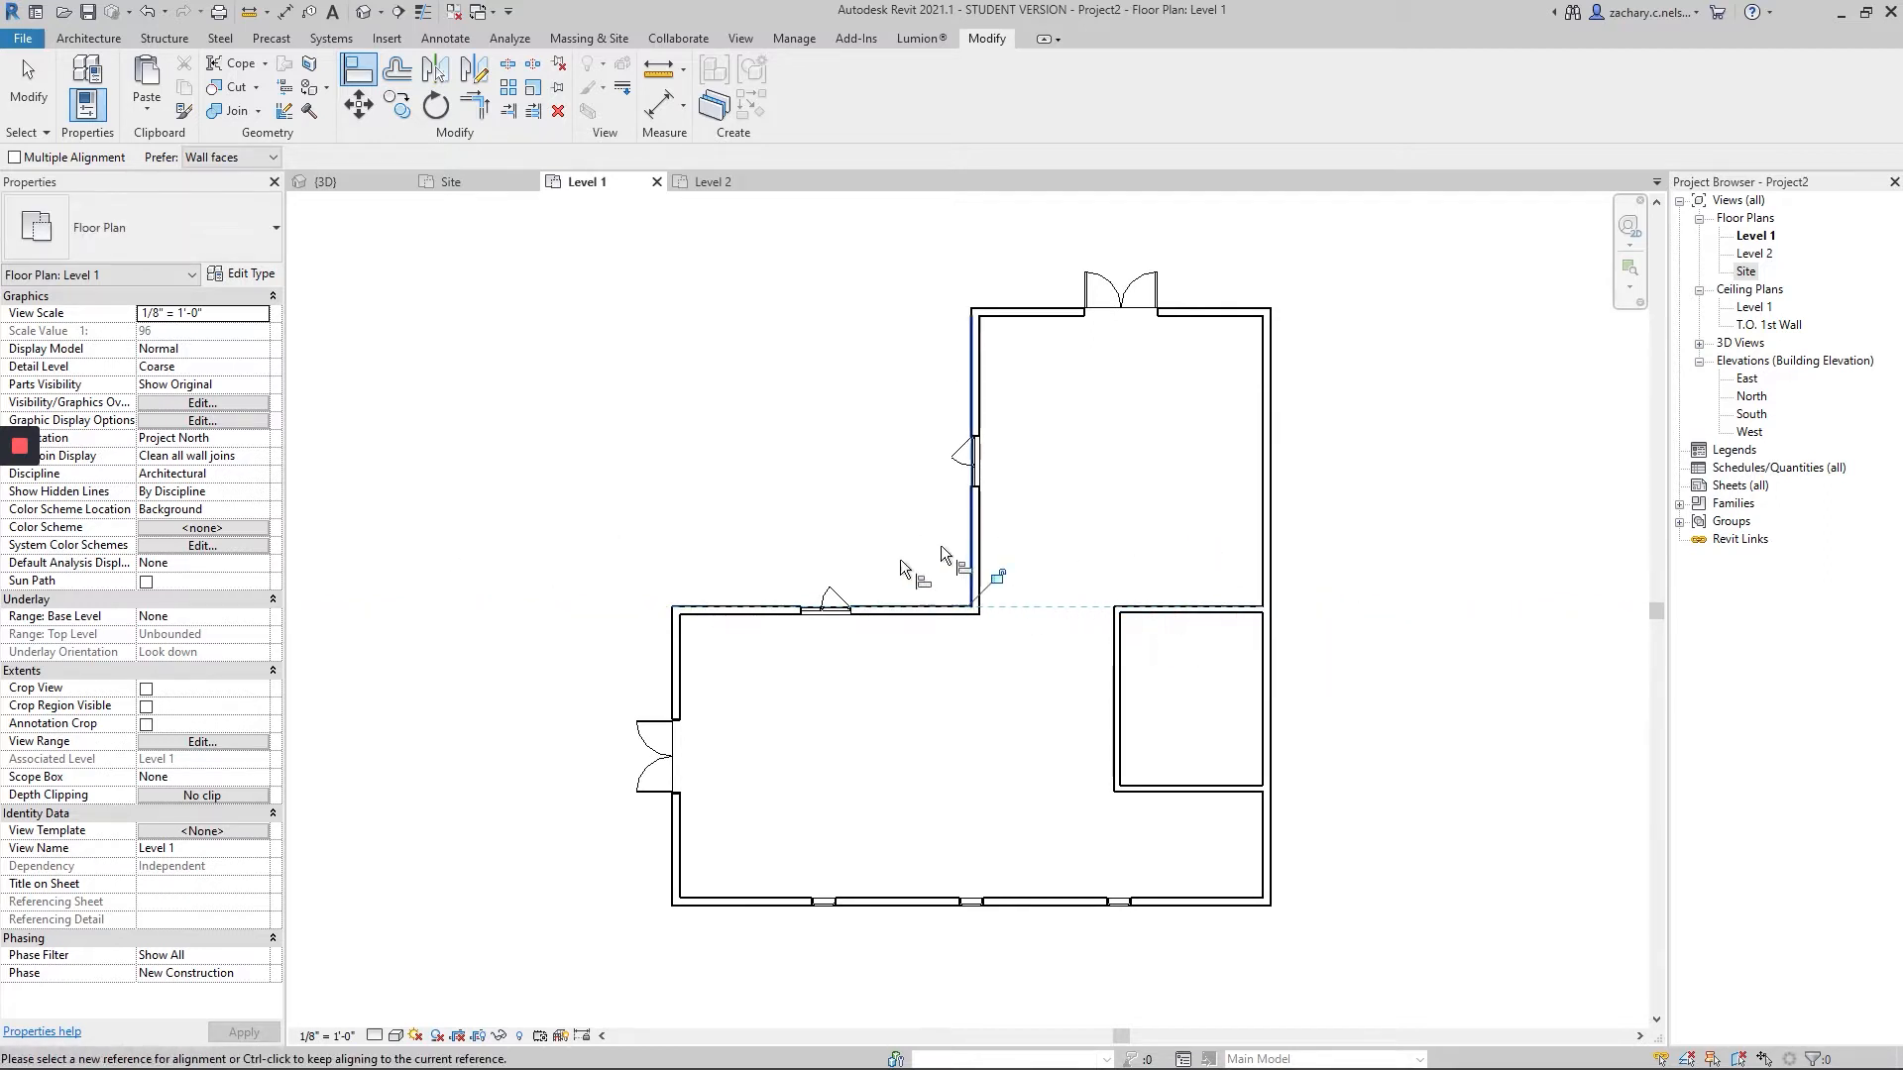
key(Escape)
key(Escape)
- Set the distance between the small room's lower and upper walls to 12'
click(1154, 788)
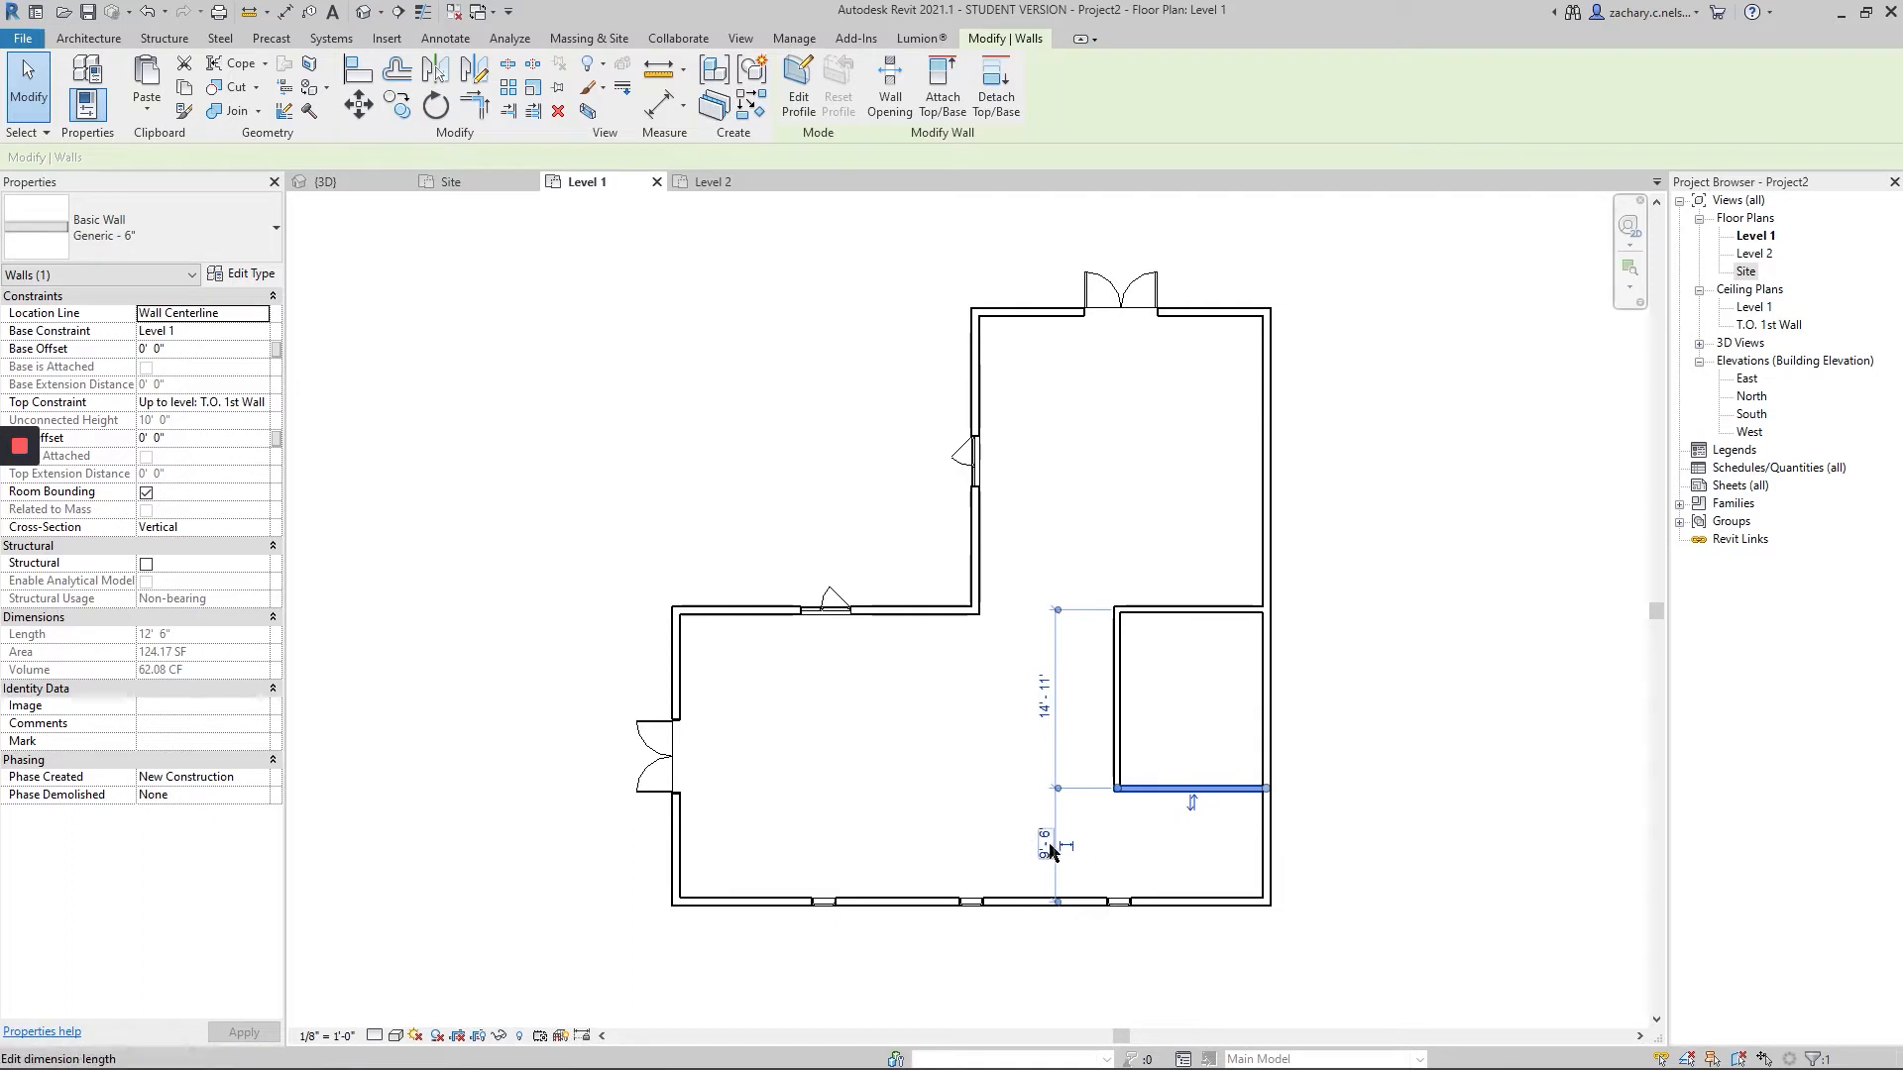
click(1049, 706)
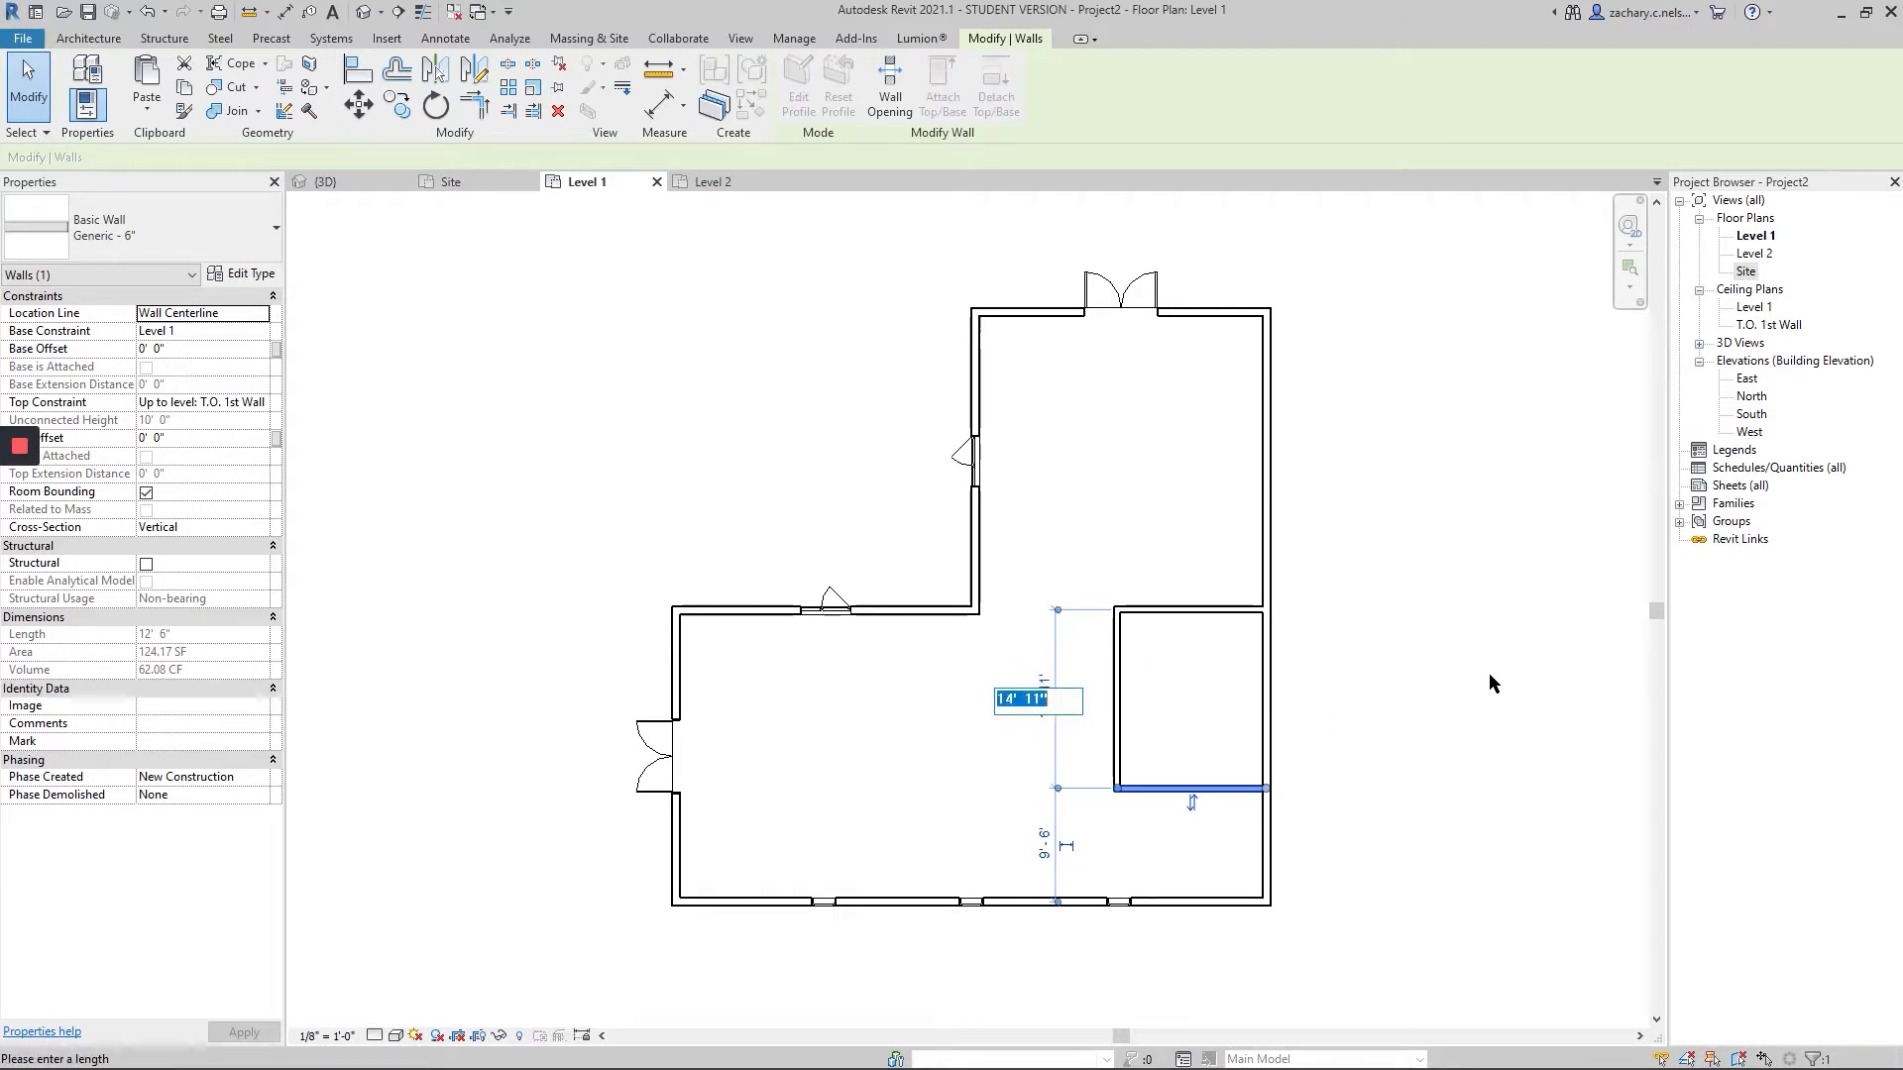
text(12)
key(Return)
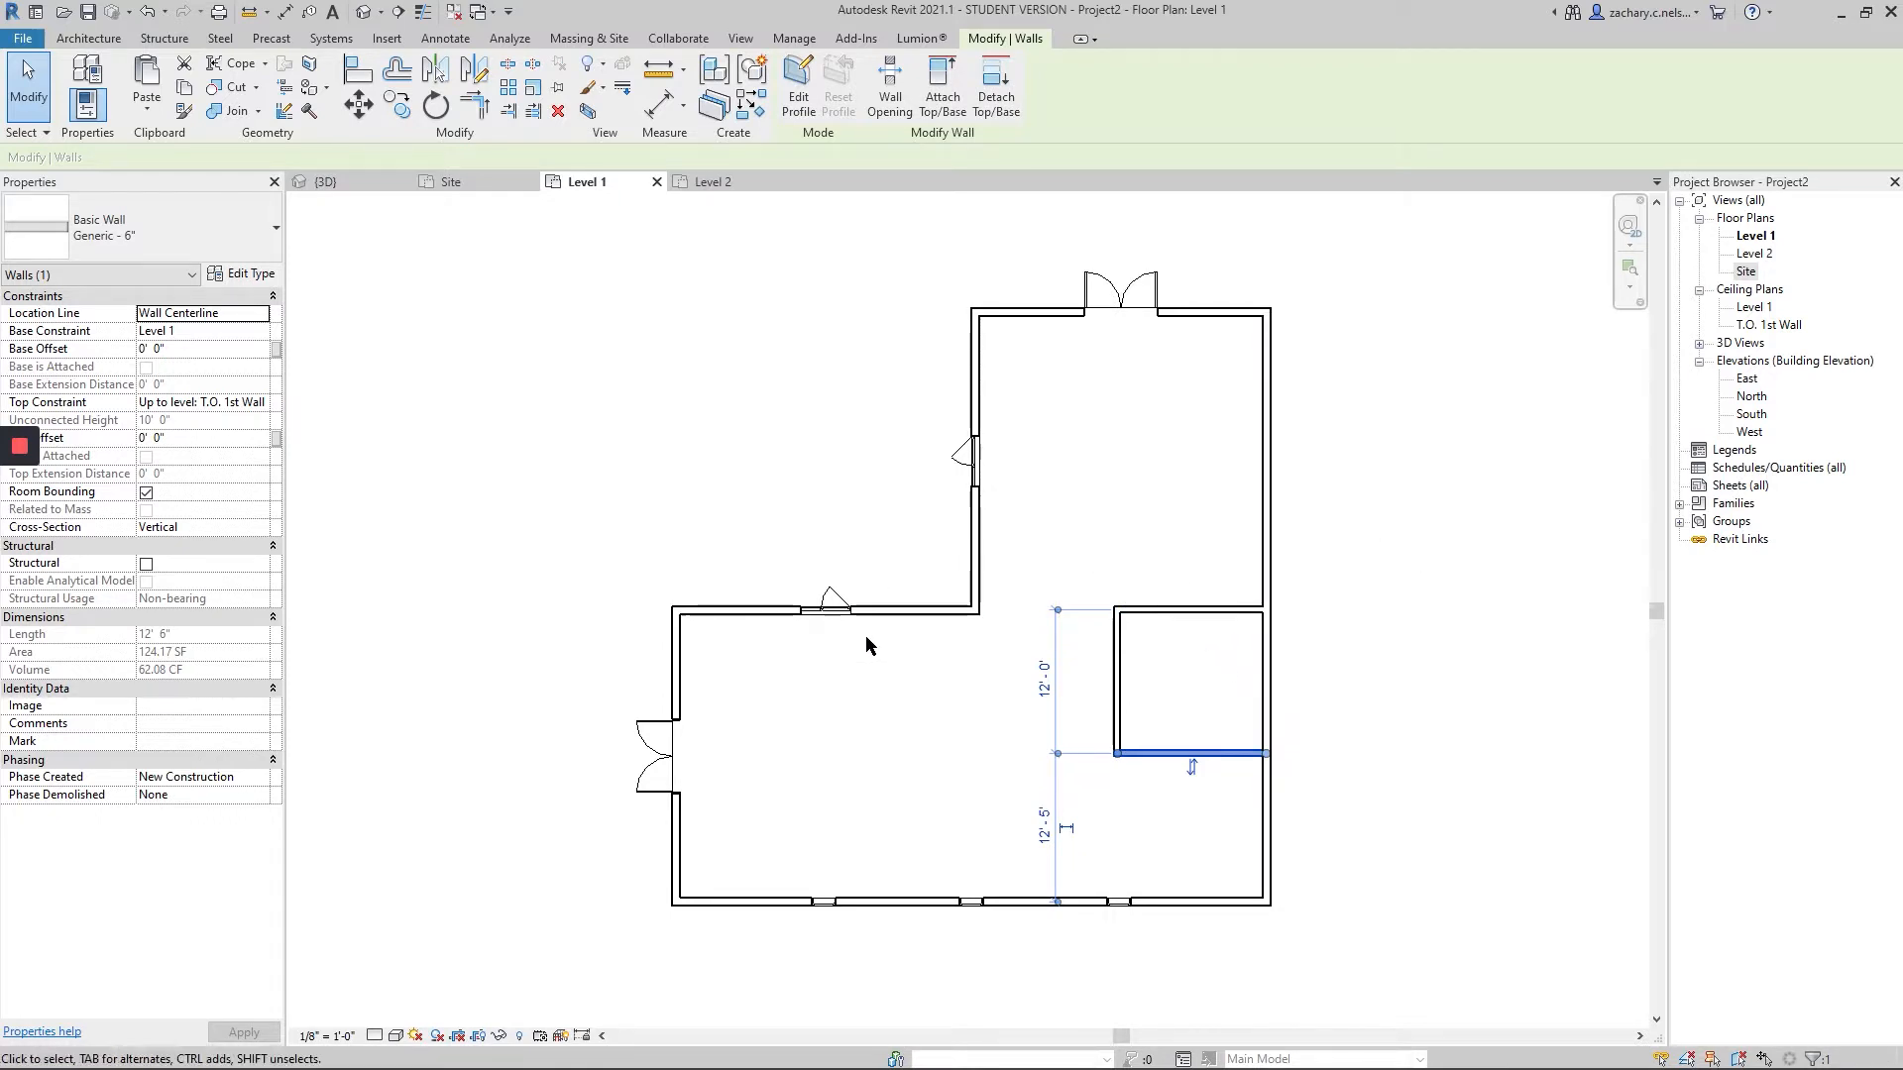
click(1165, 699)
click(1168, 751)
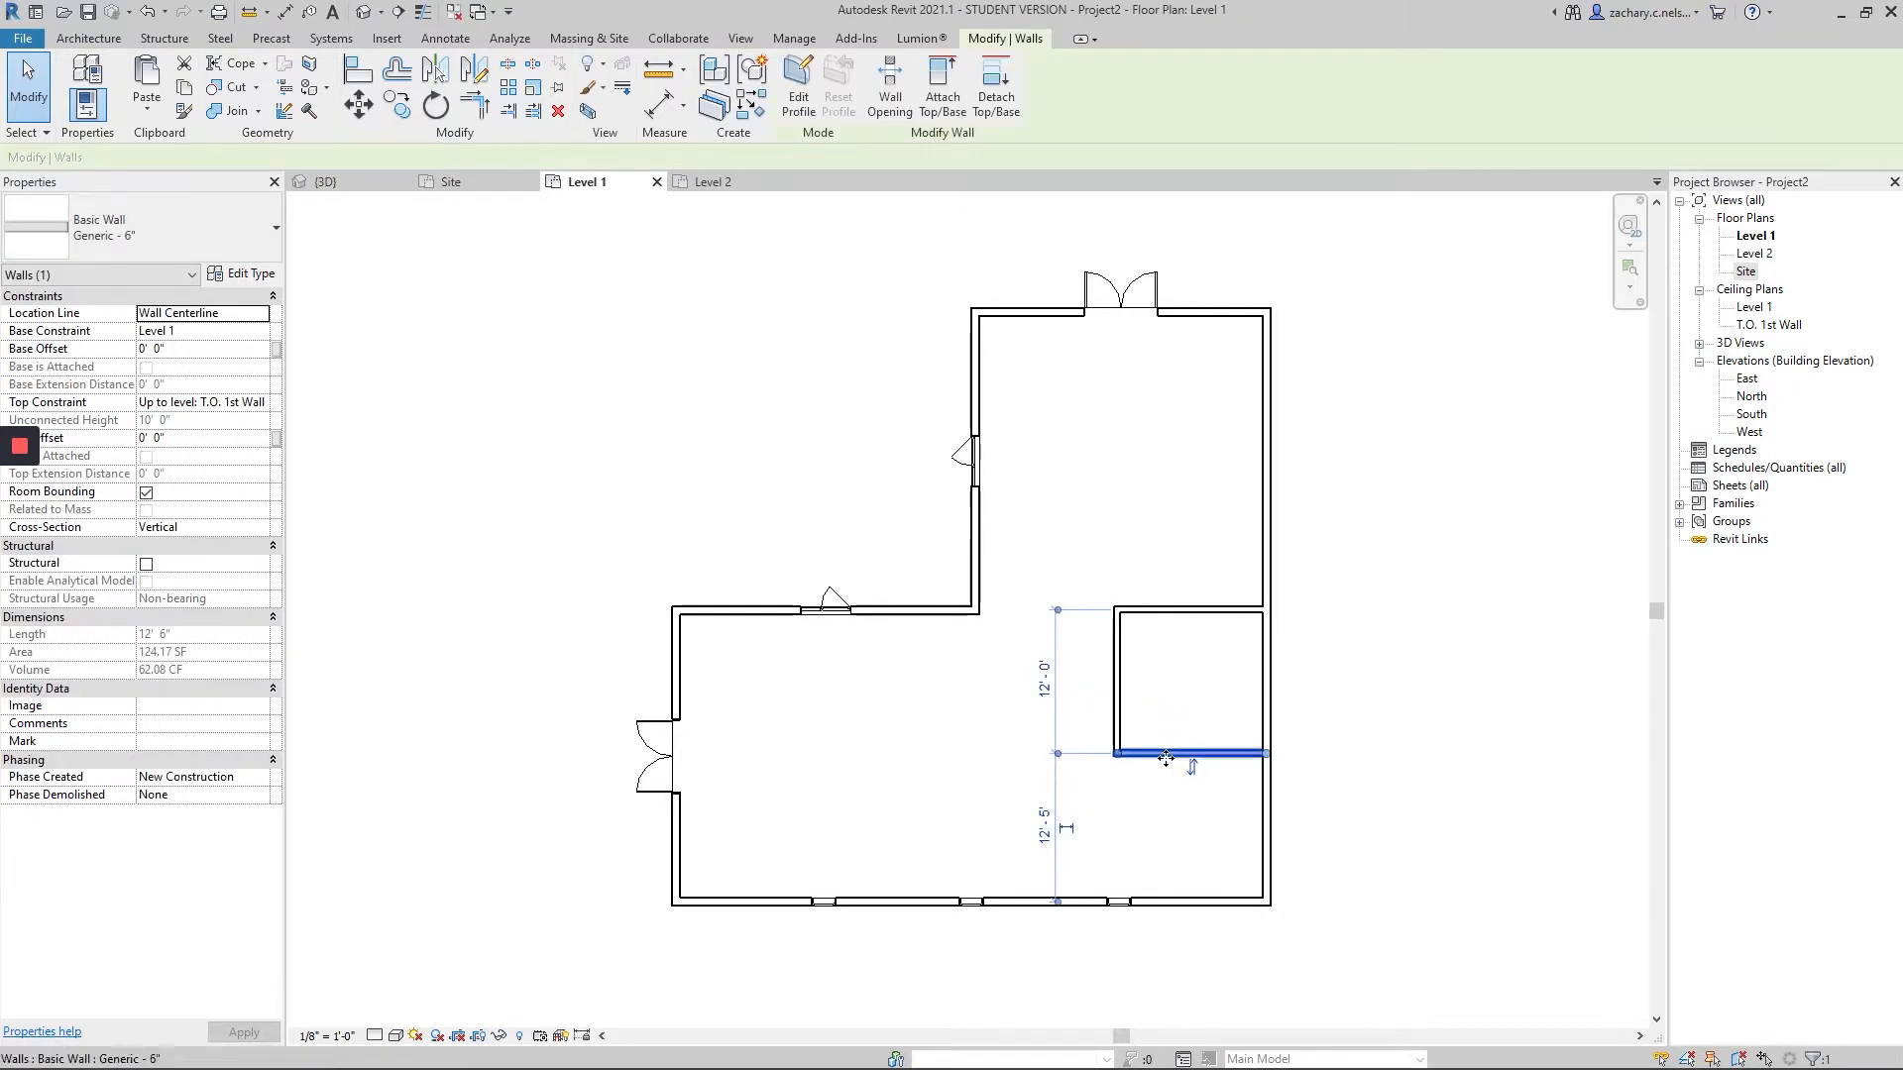
drag(1164, 753, 1160, 624)
click(1175, 669)
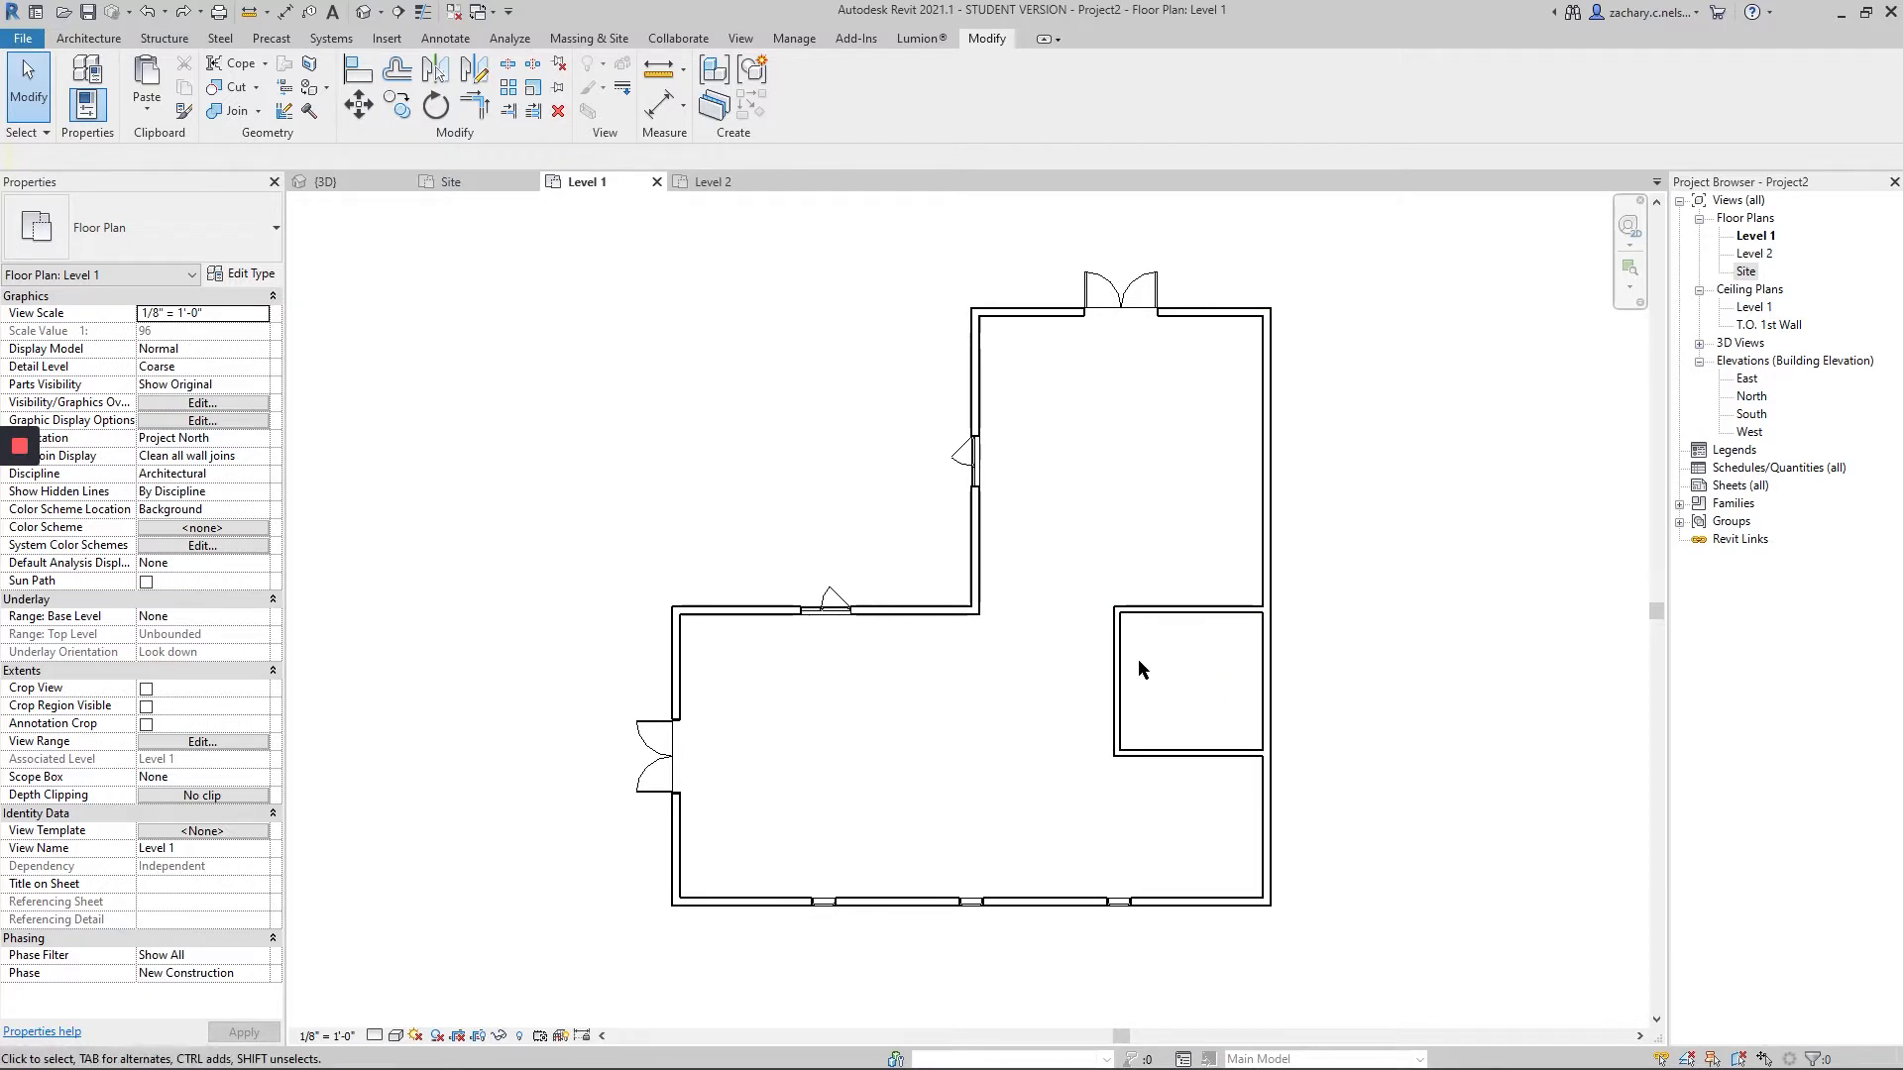
- Place a 36" x 84" Single-Flush door in the small room's left wall, about 2' 6" from the upper wall
click(97, 39)
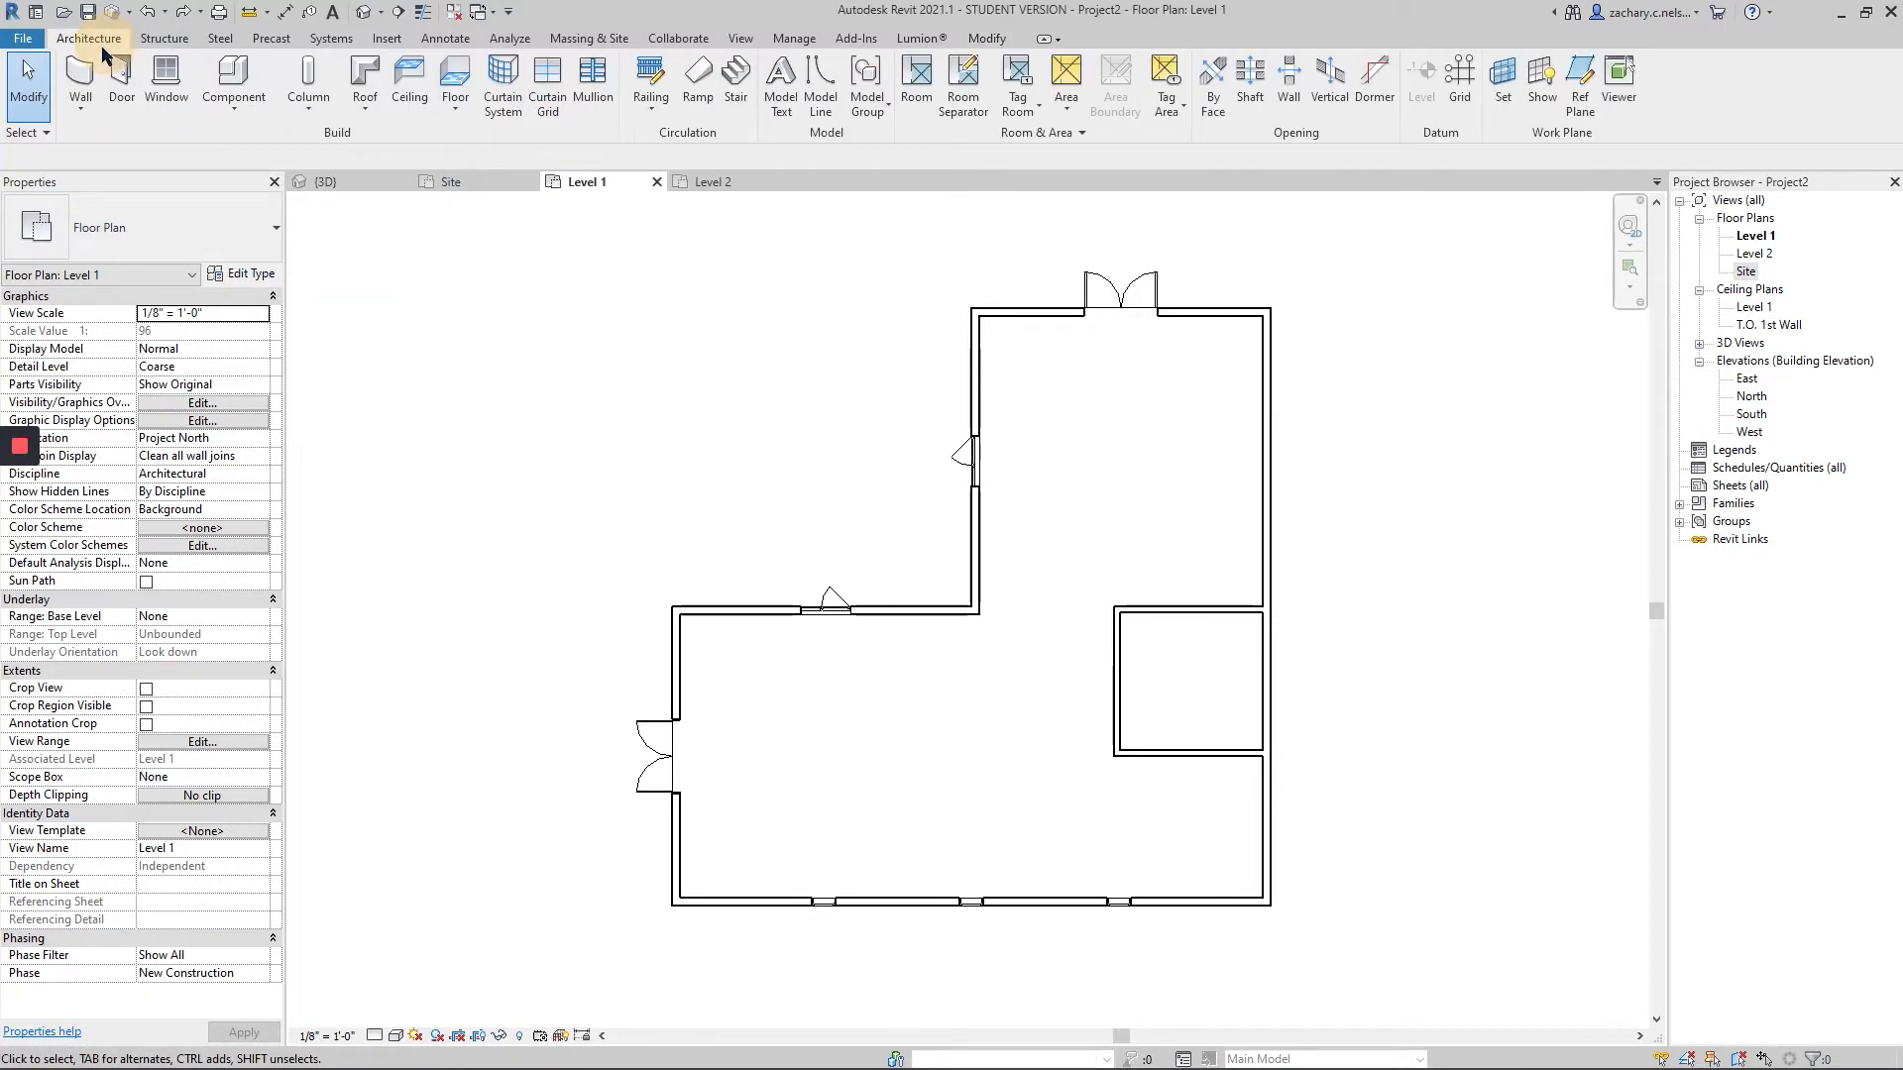
click(121, 75)
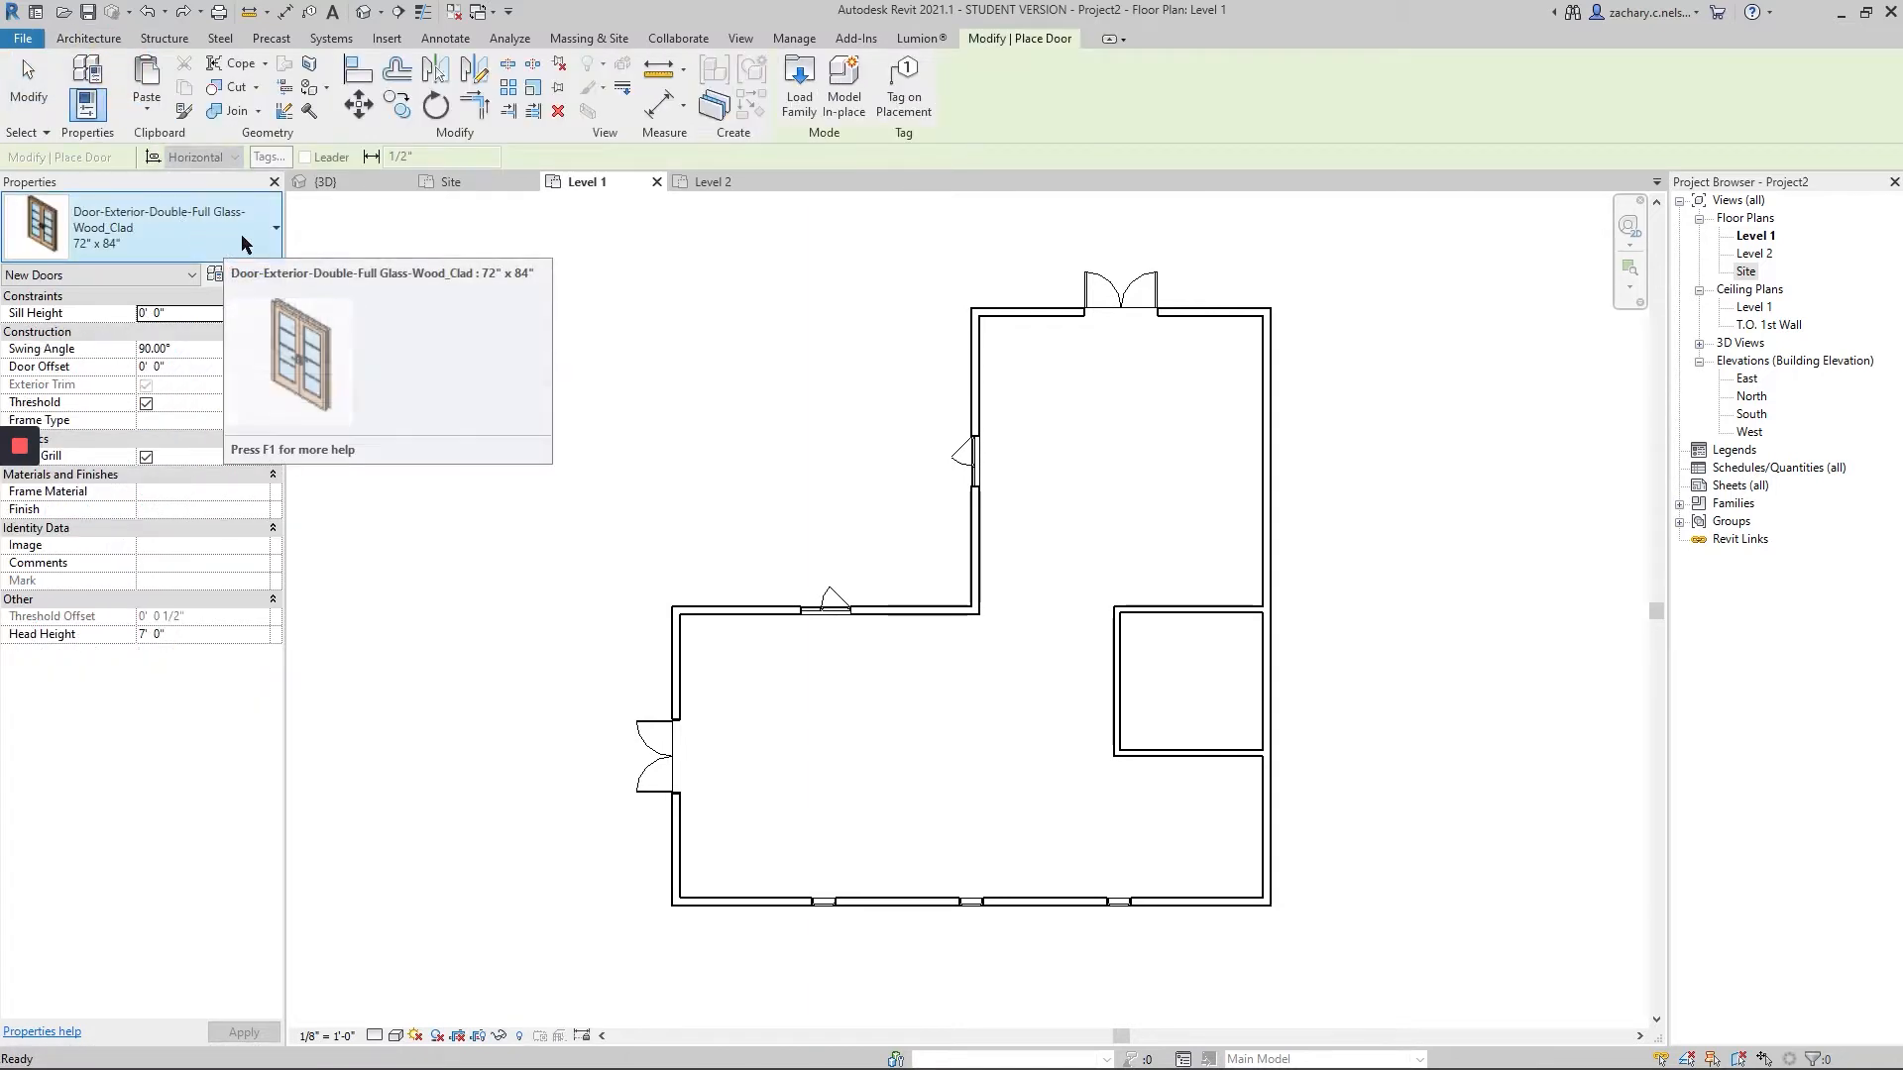
click(248, 239)
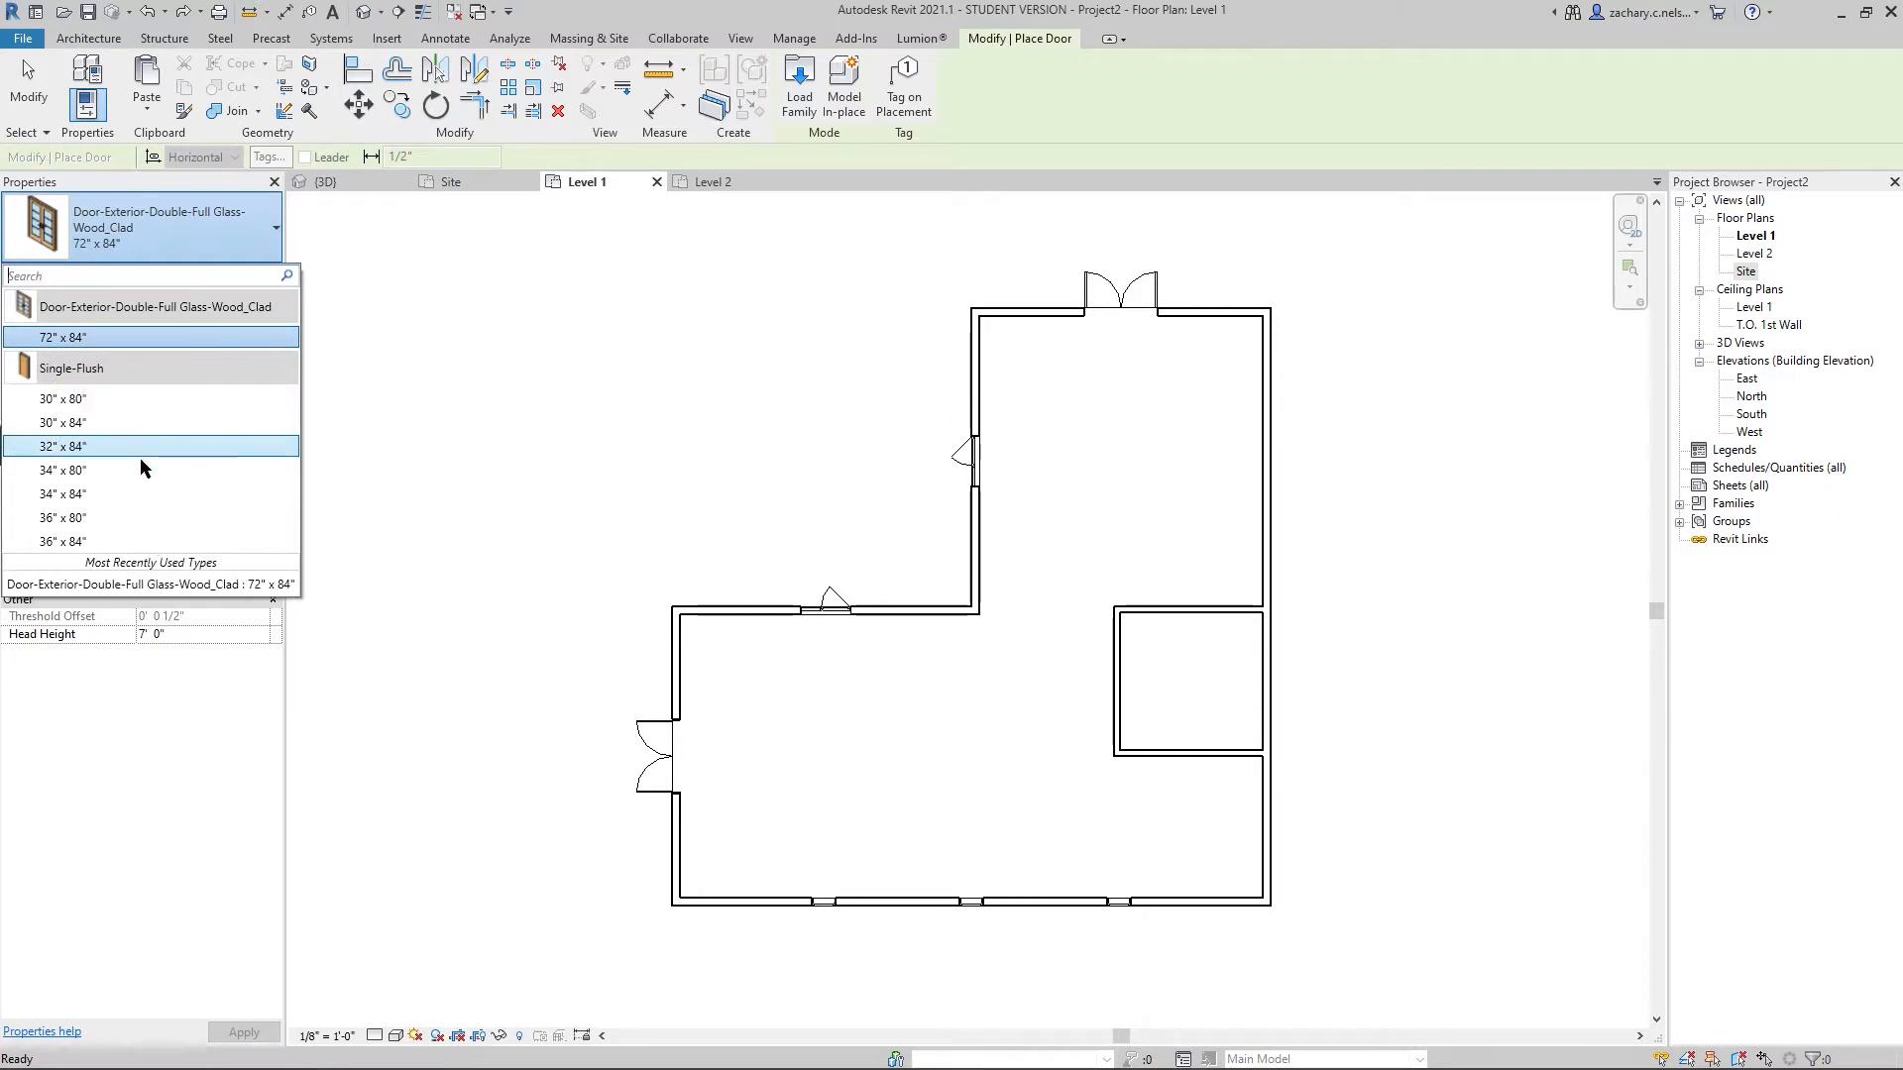
click(96, 541)
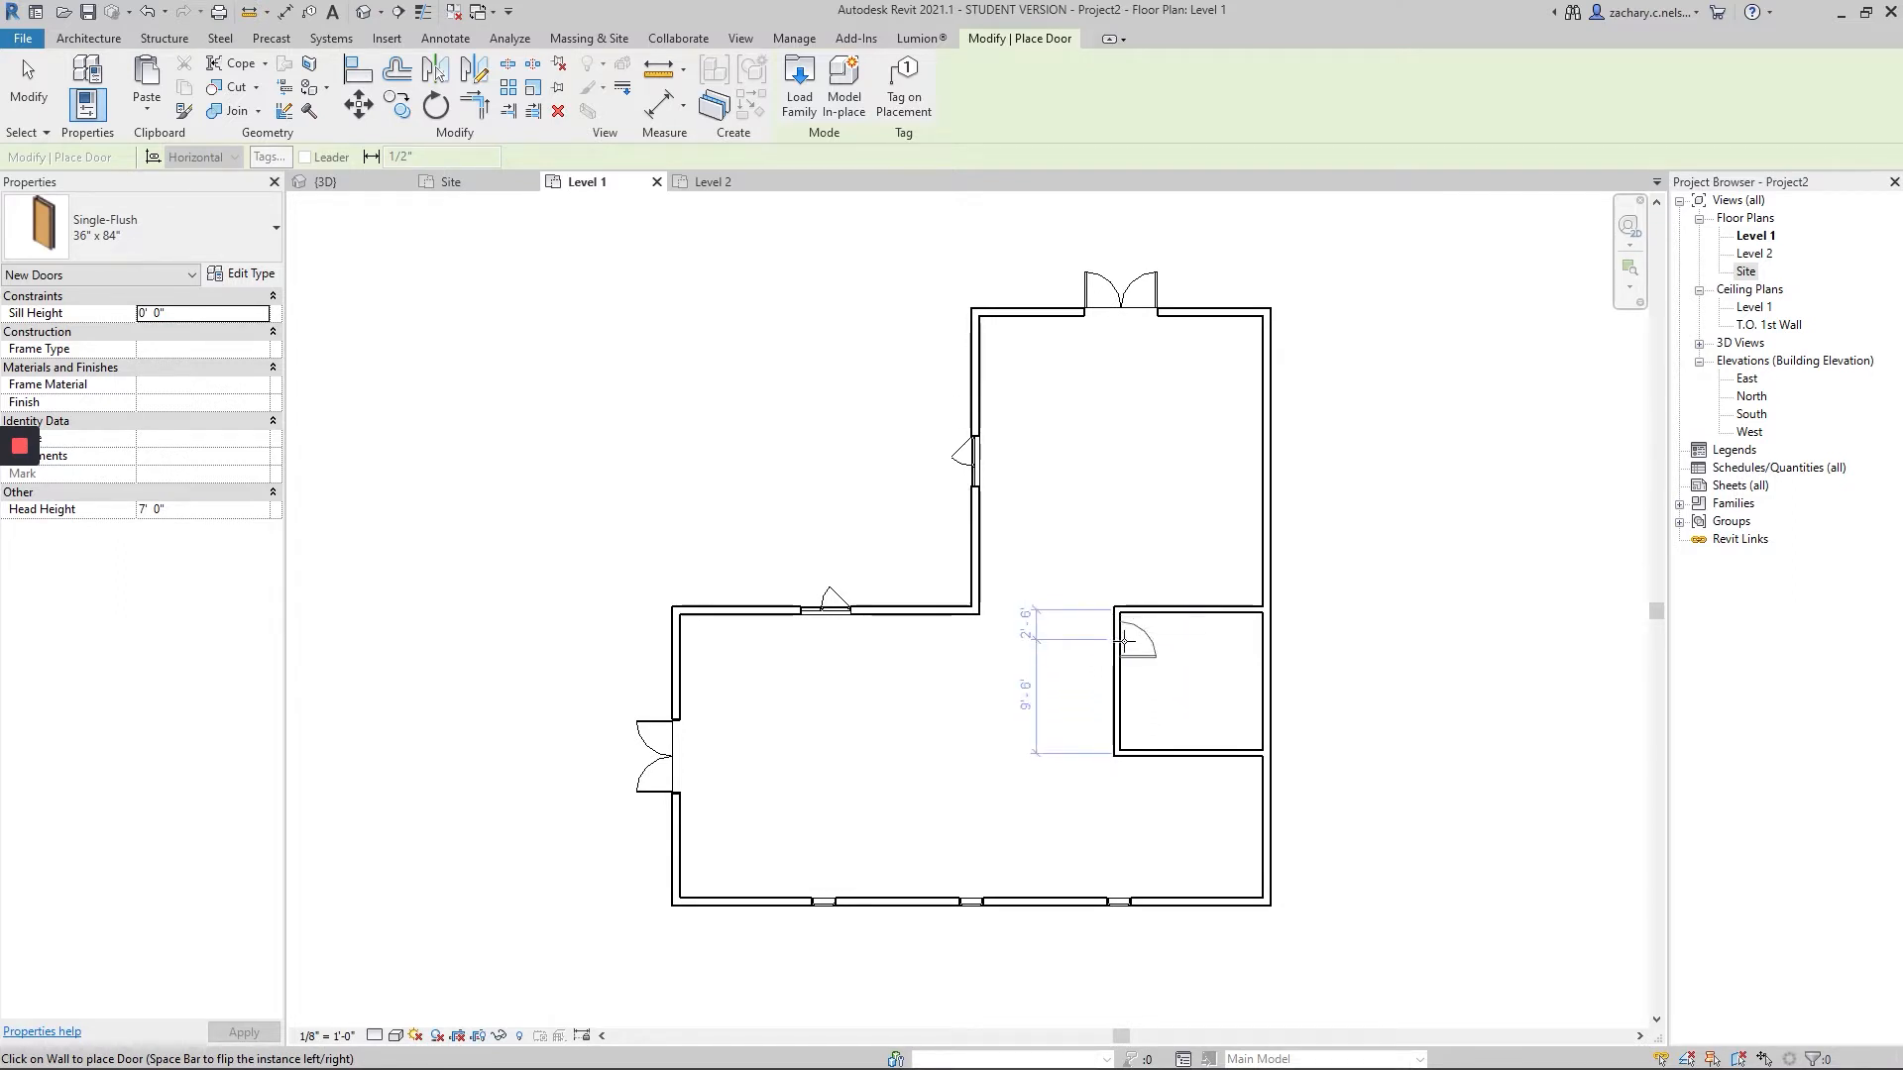
click(1125, 642)
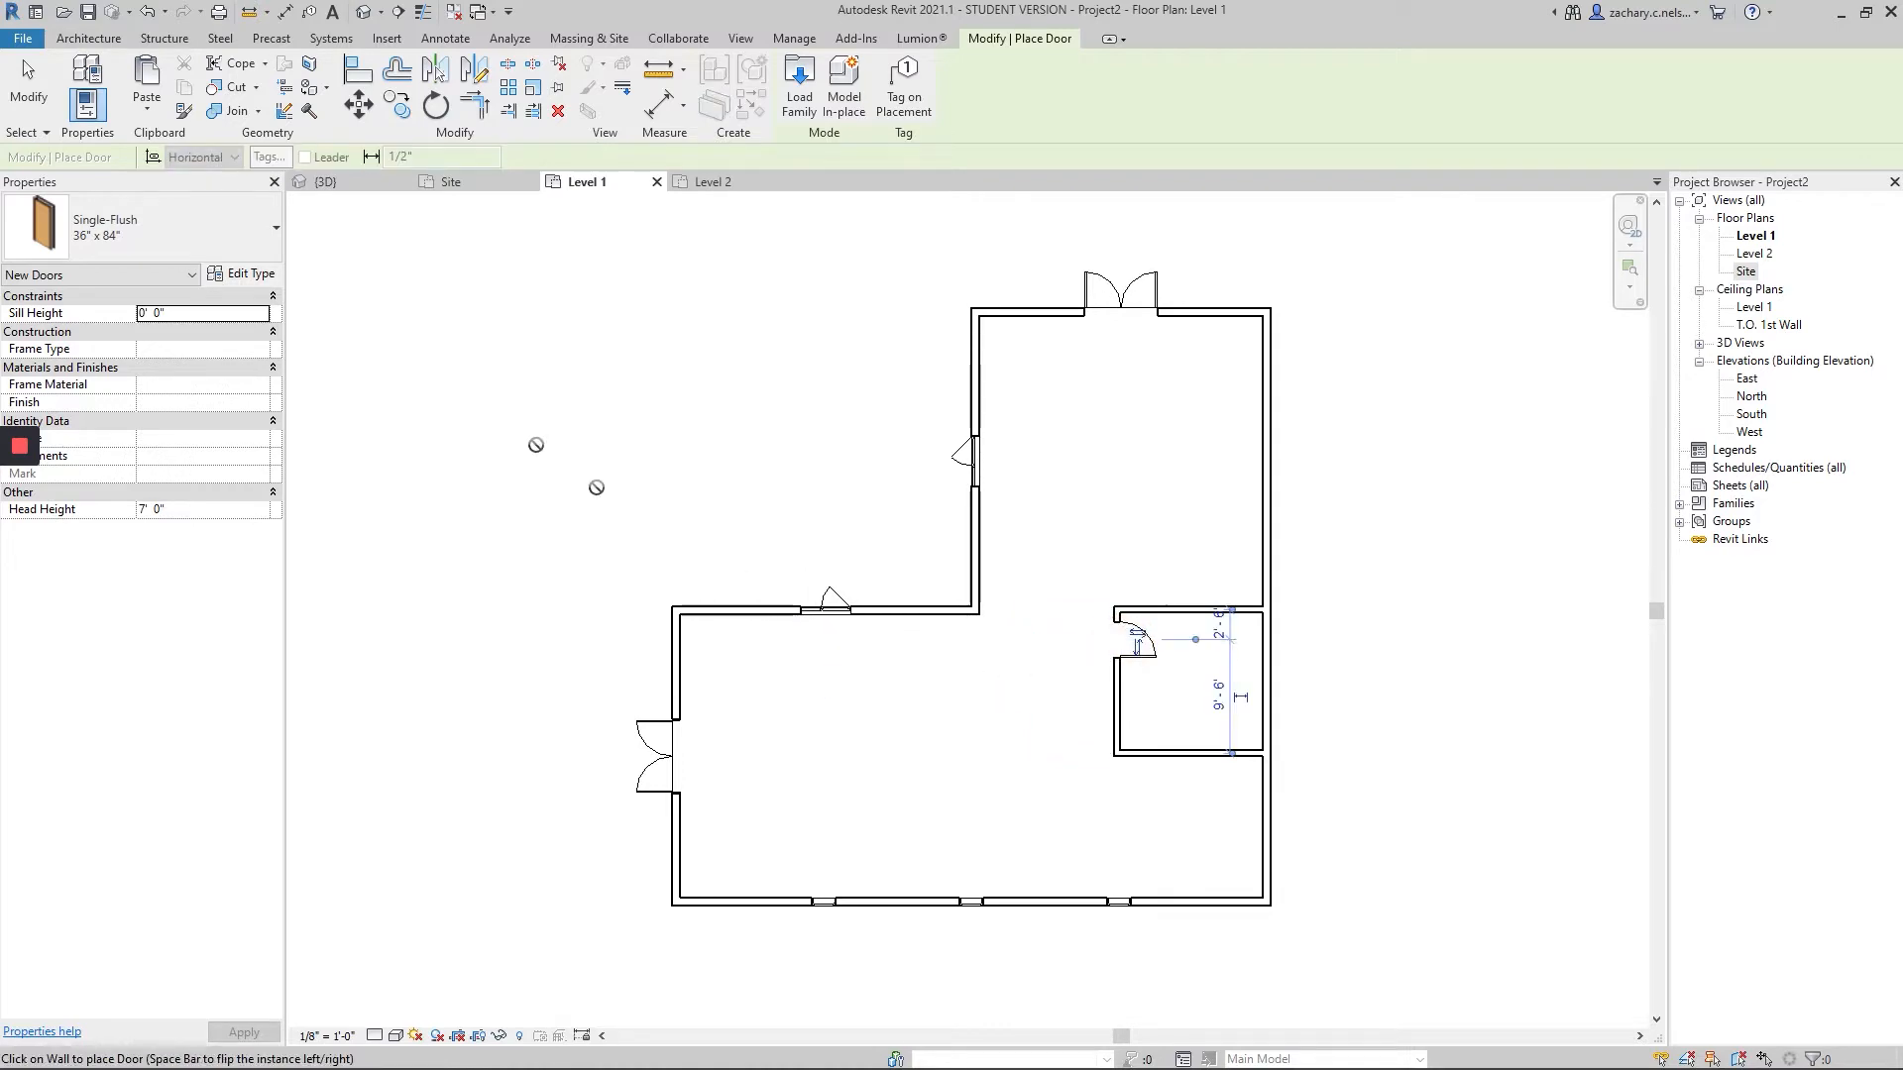
click(28, 94)
- Flip the small room's door so that it is hinged on the side nearest the upper wall
click(1139, 644)
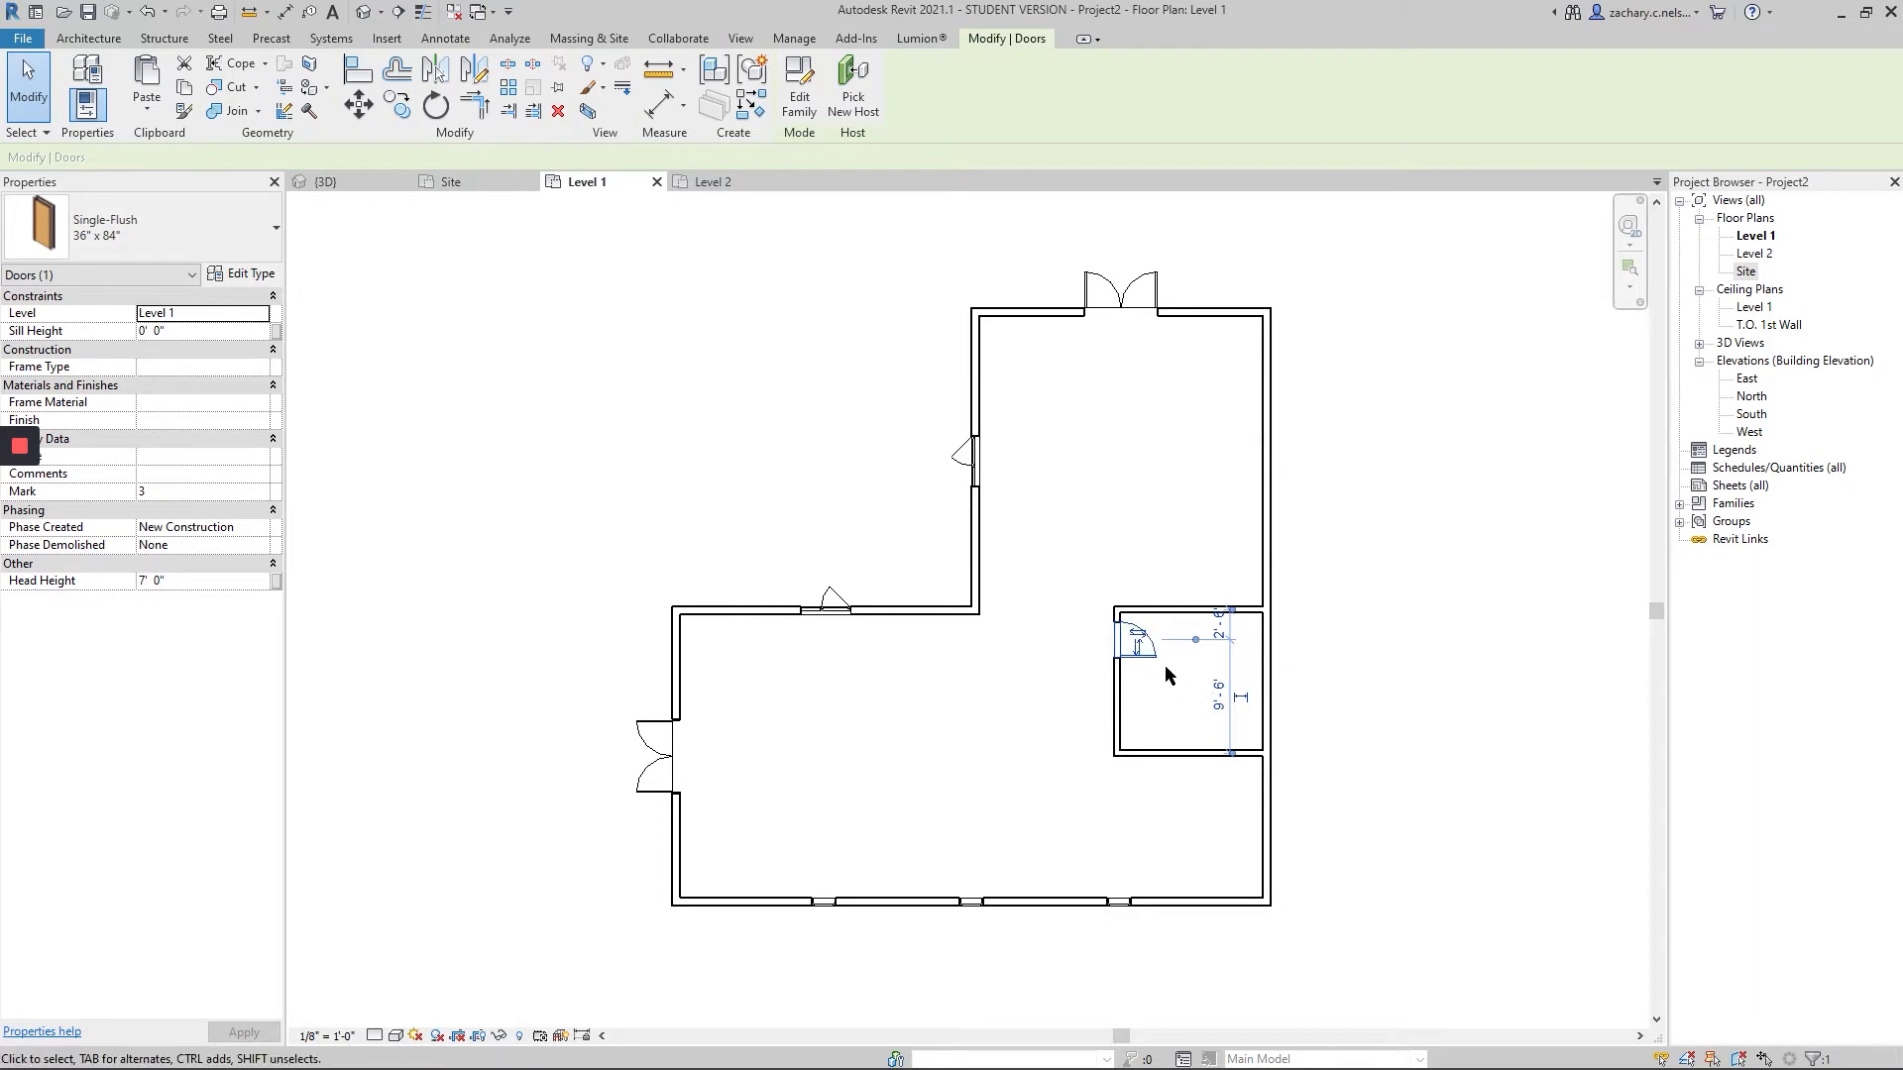
scroll(1169, 650, up, 2)
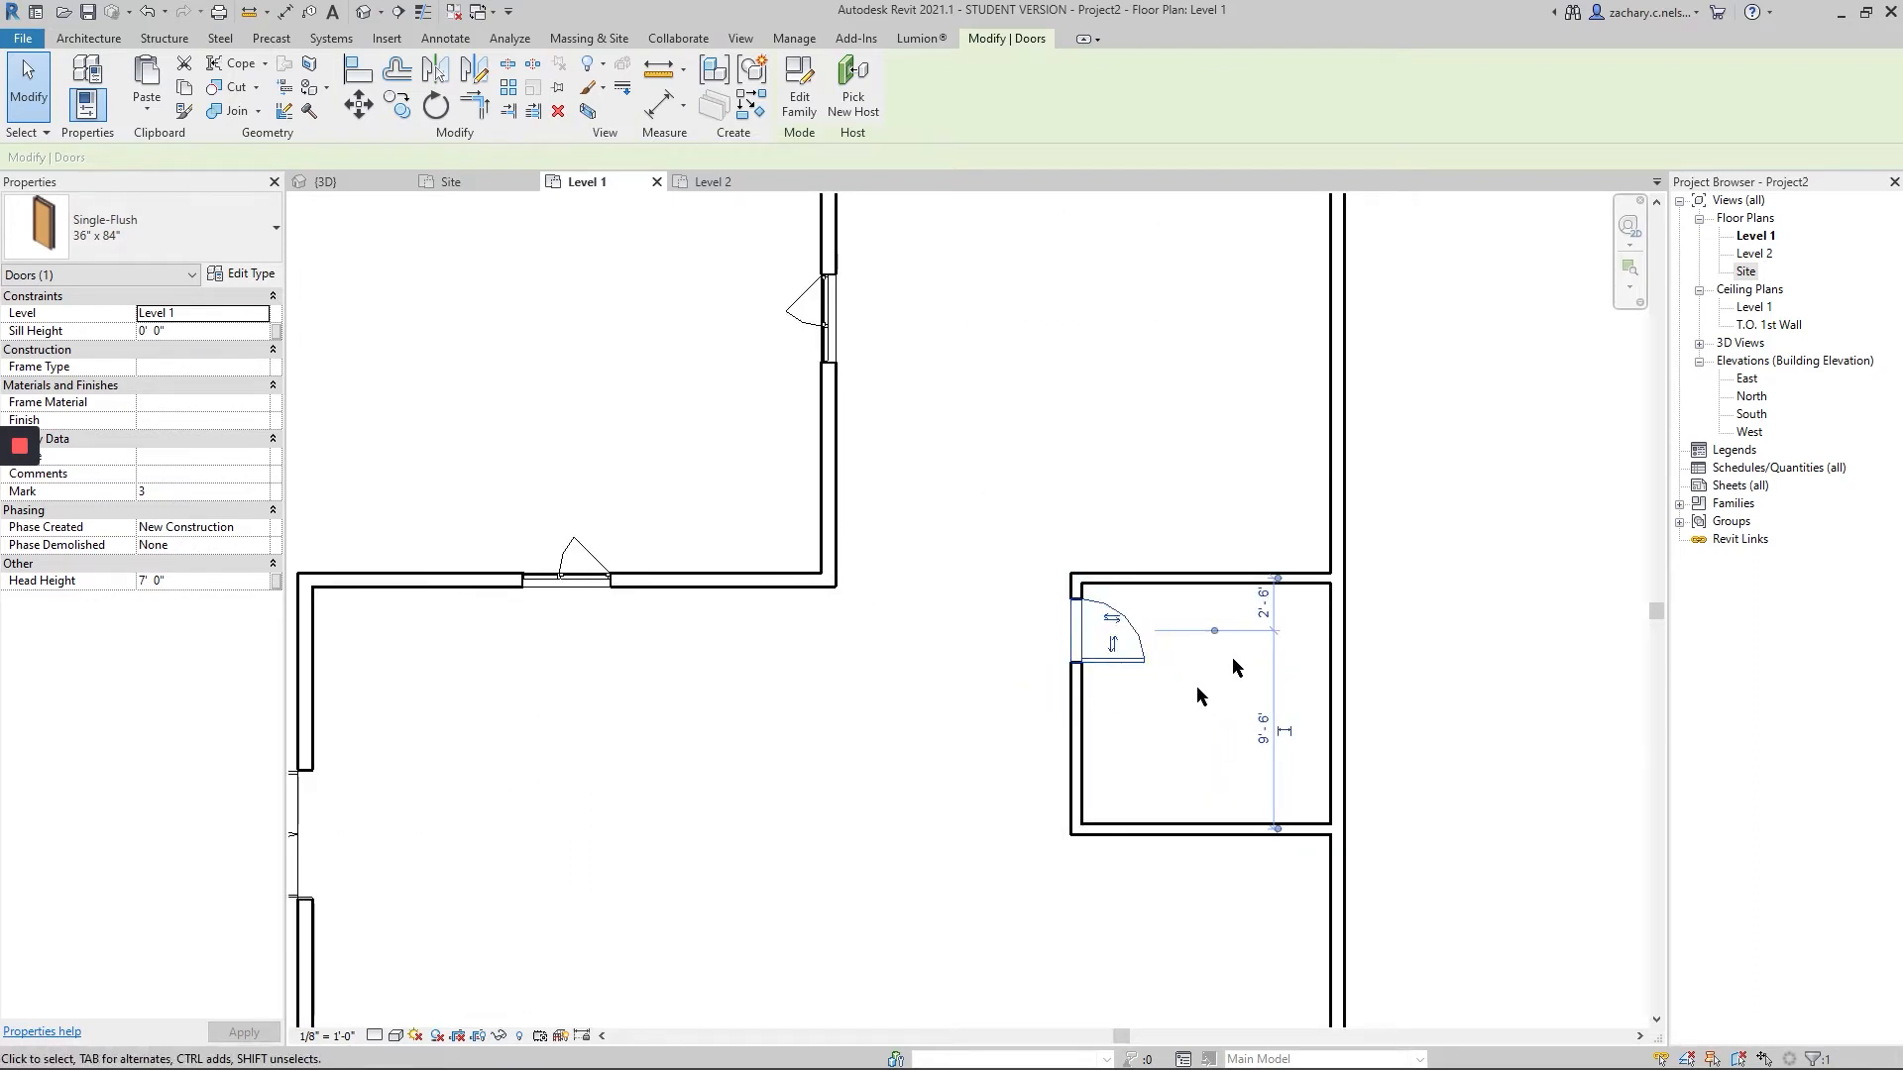
click(1113, 646)
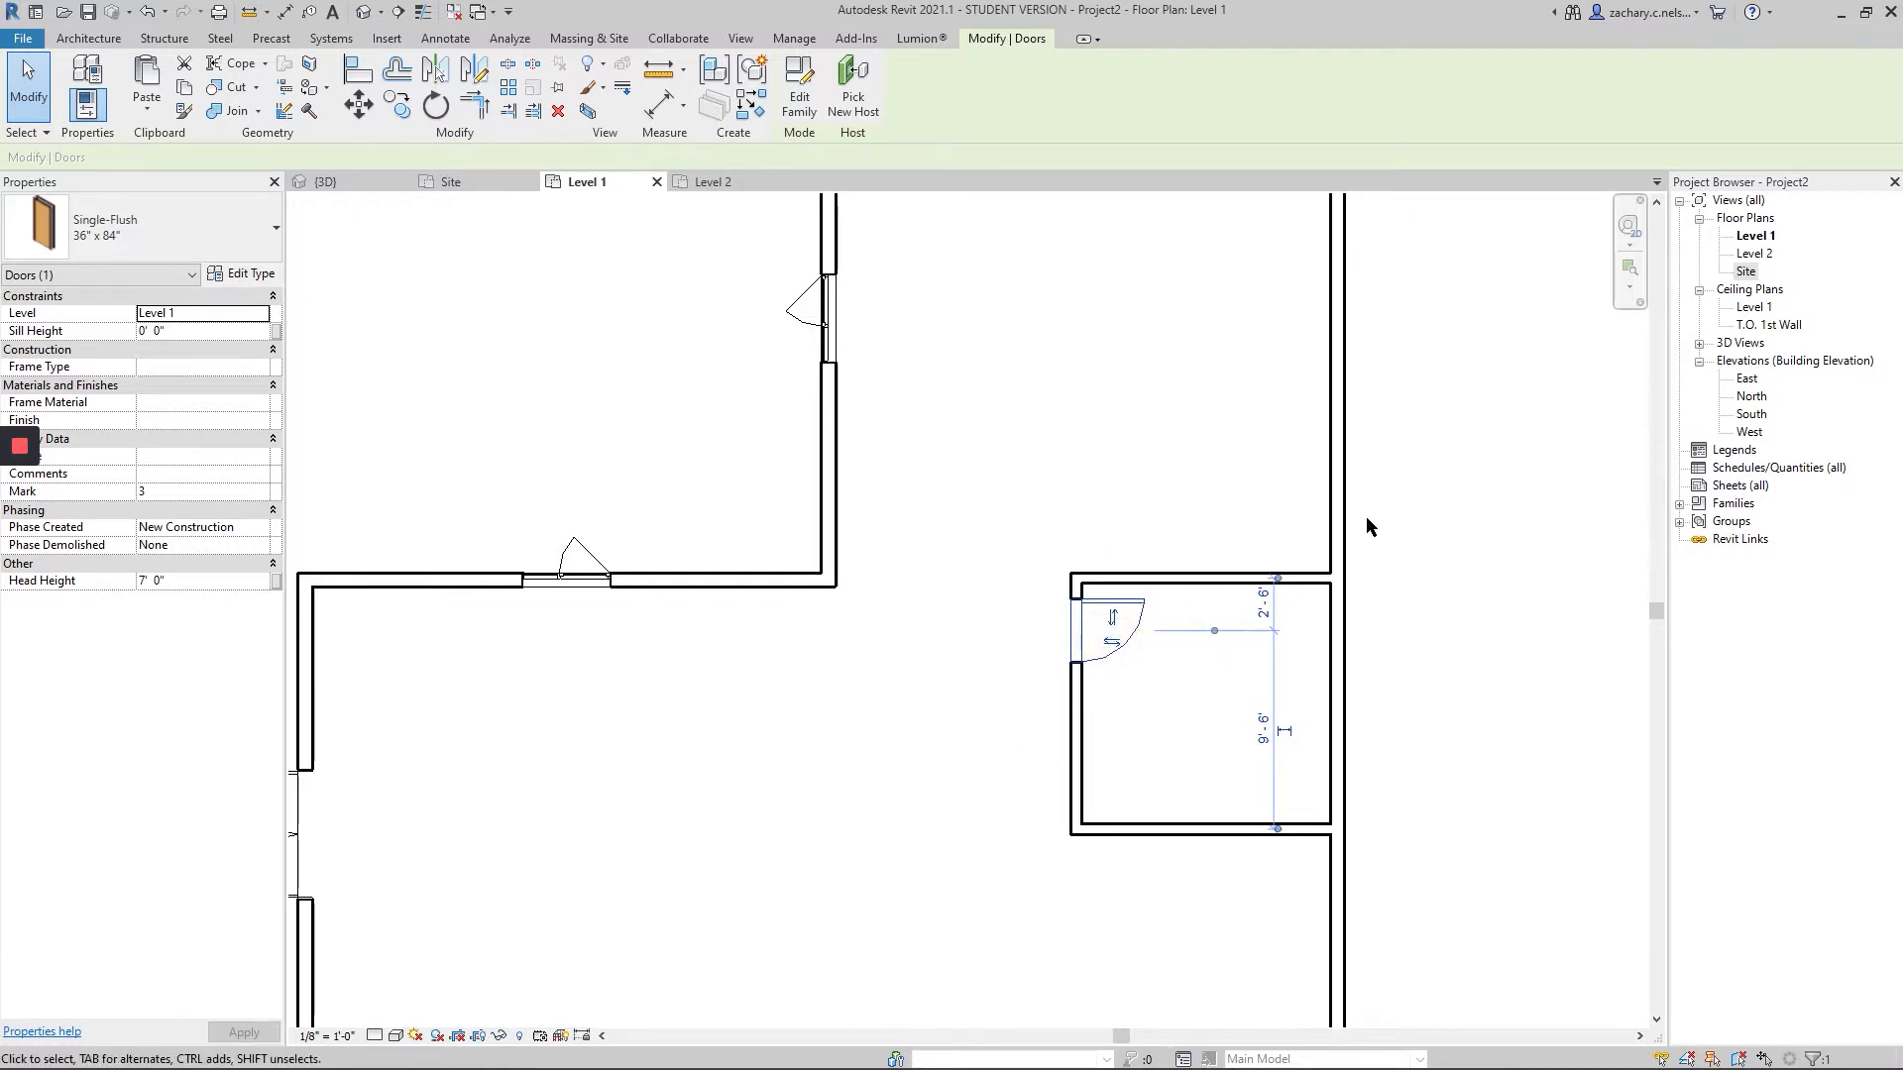
click(1219, 489)
scroll(1201, 557, down, 2)
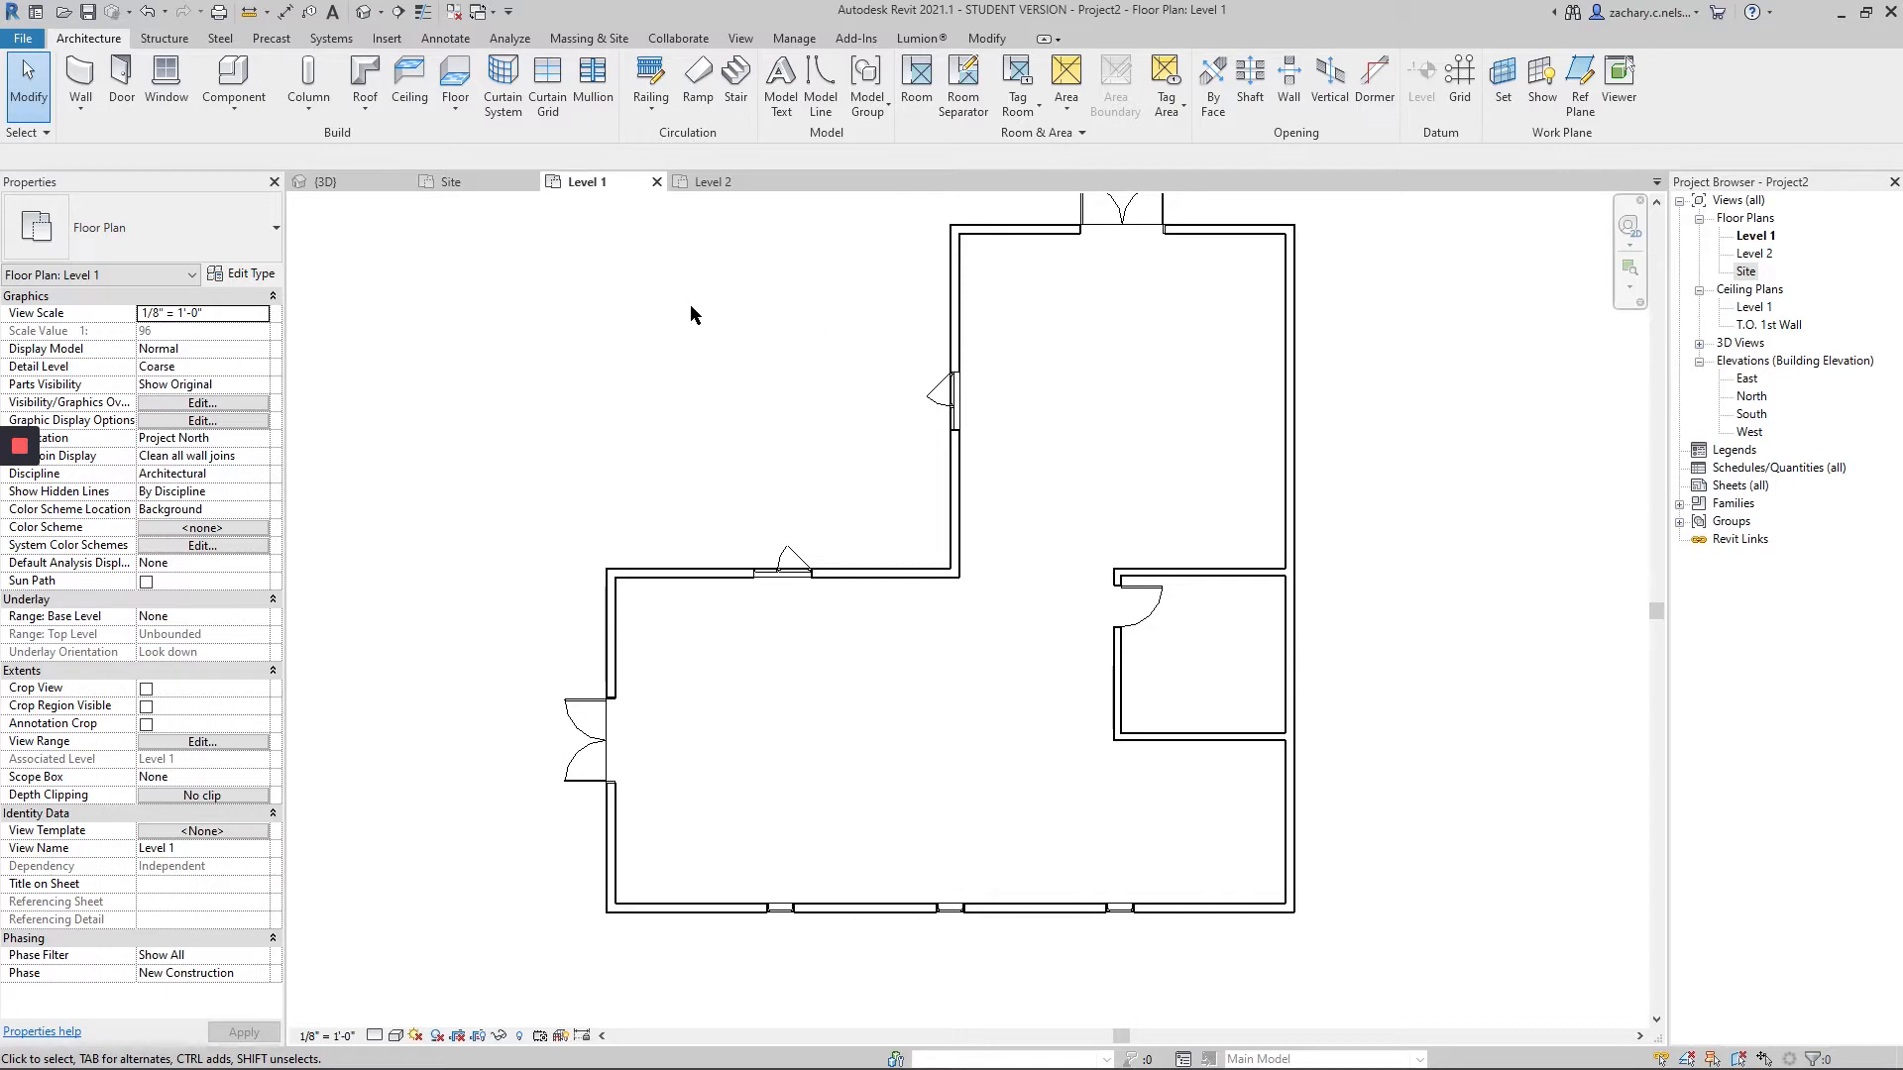
- Start placing a component and look through the component types already loaded in the project
click(248, 71)
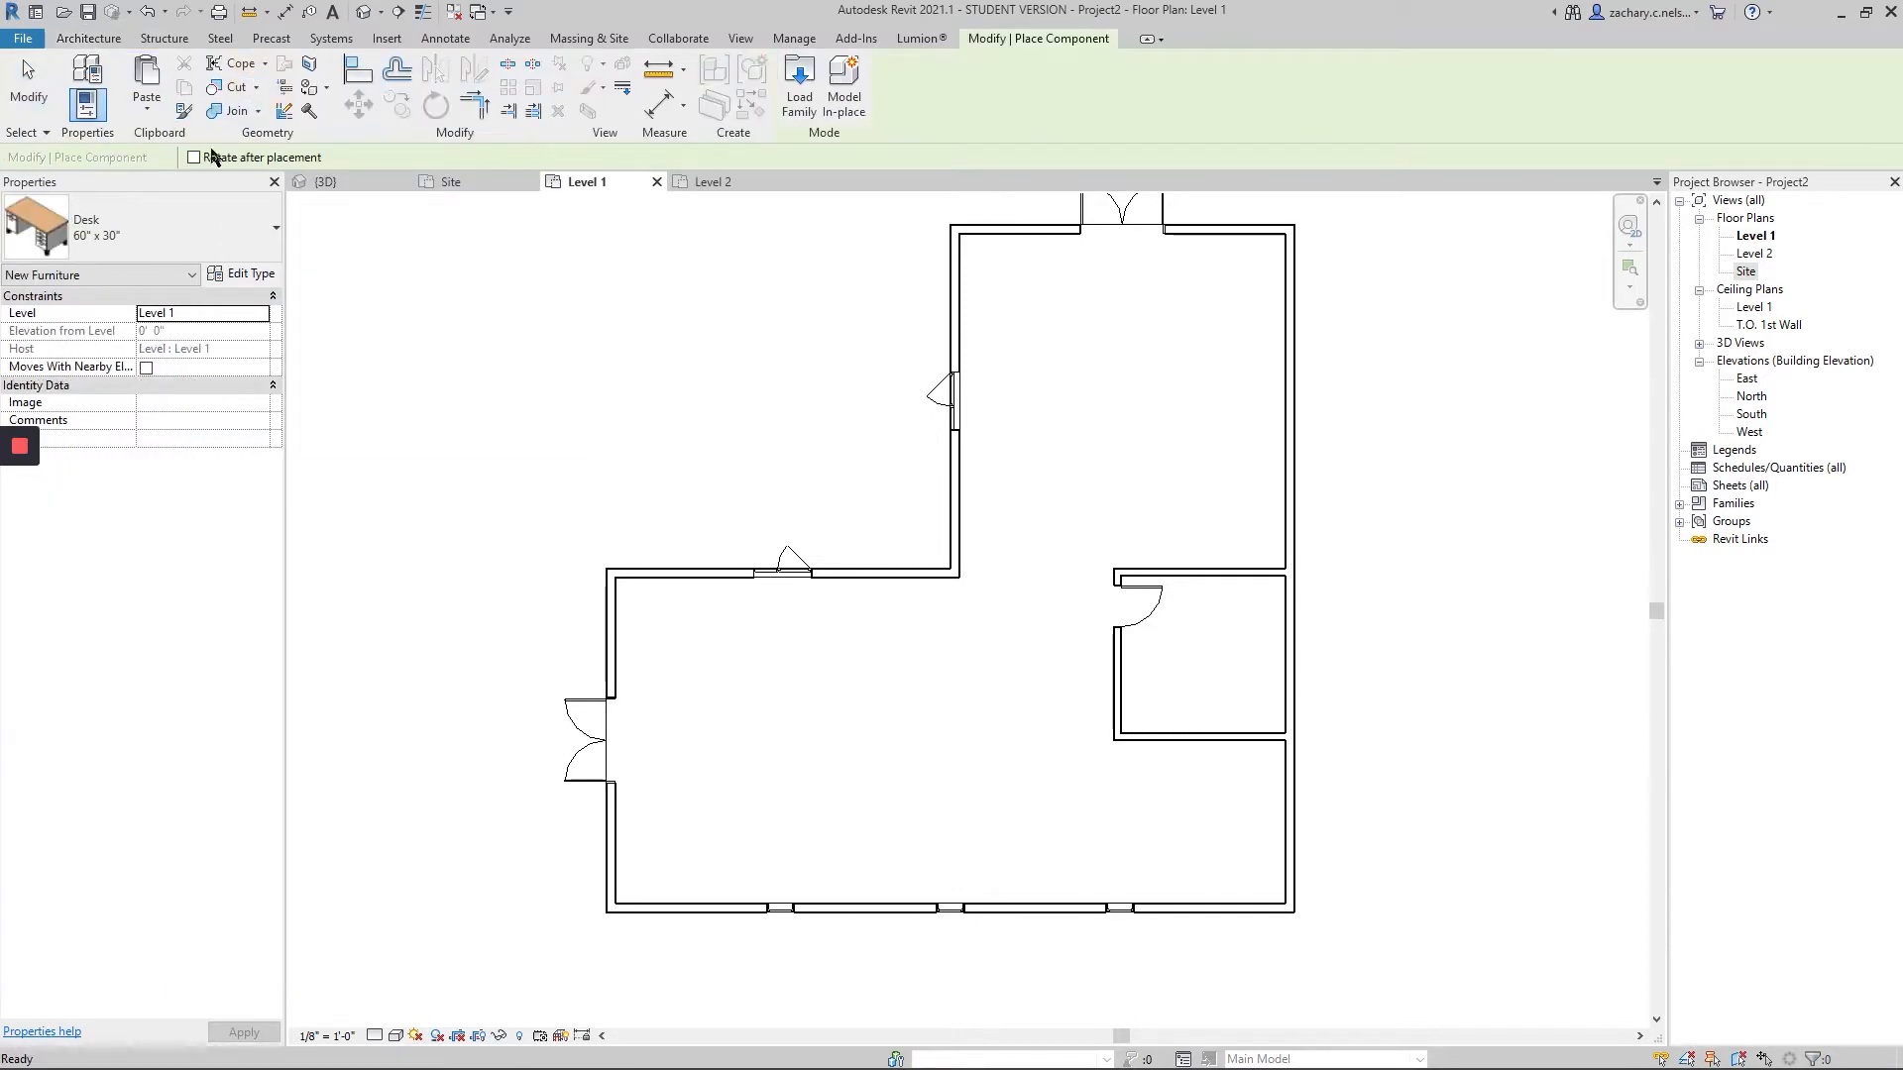
click(236, 218)
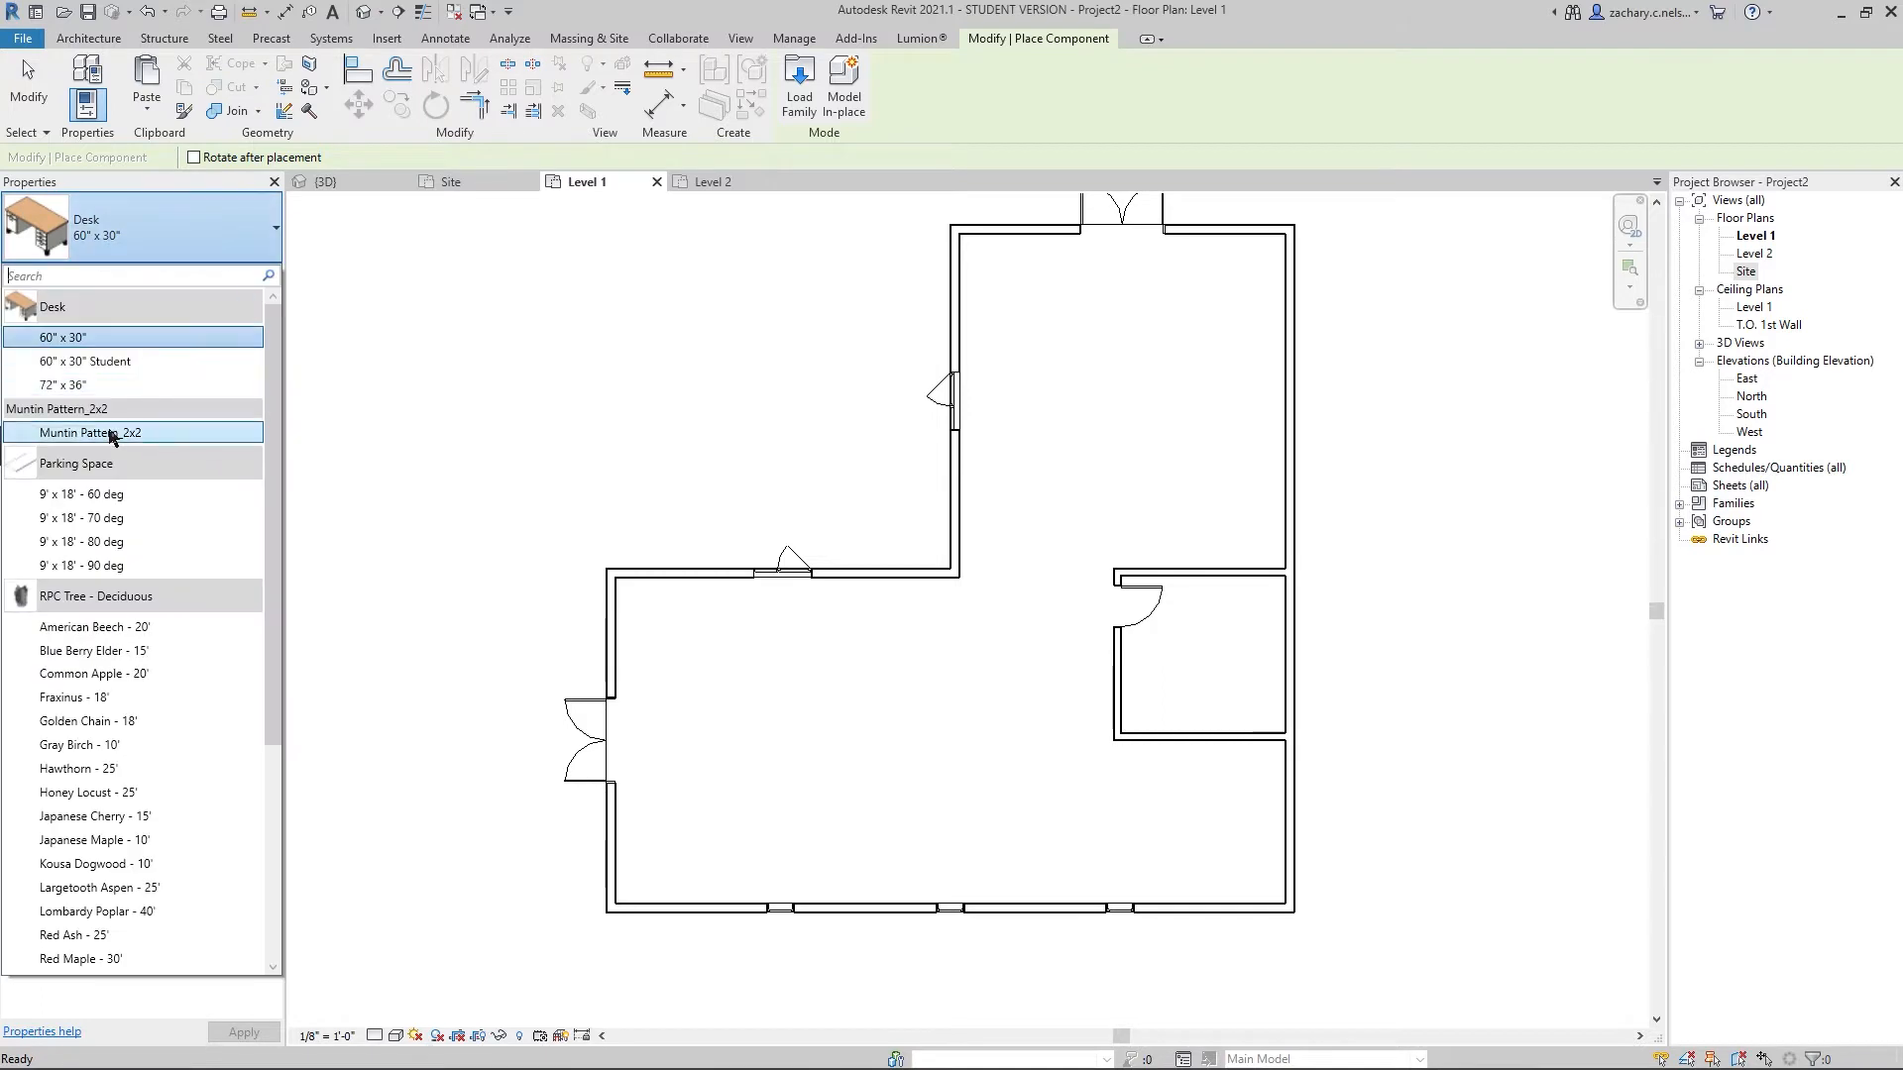
scroll(89, 694, down, 5)
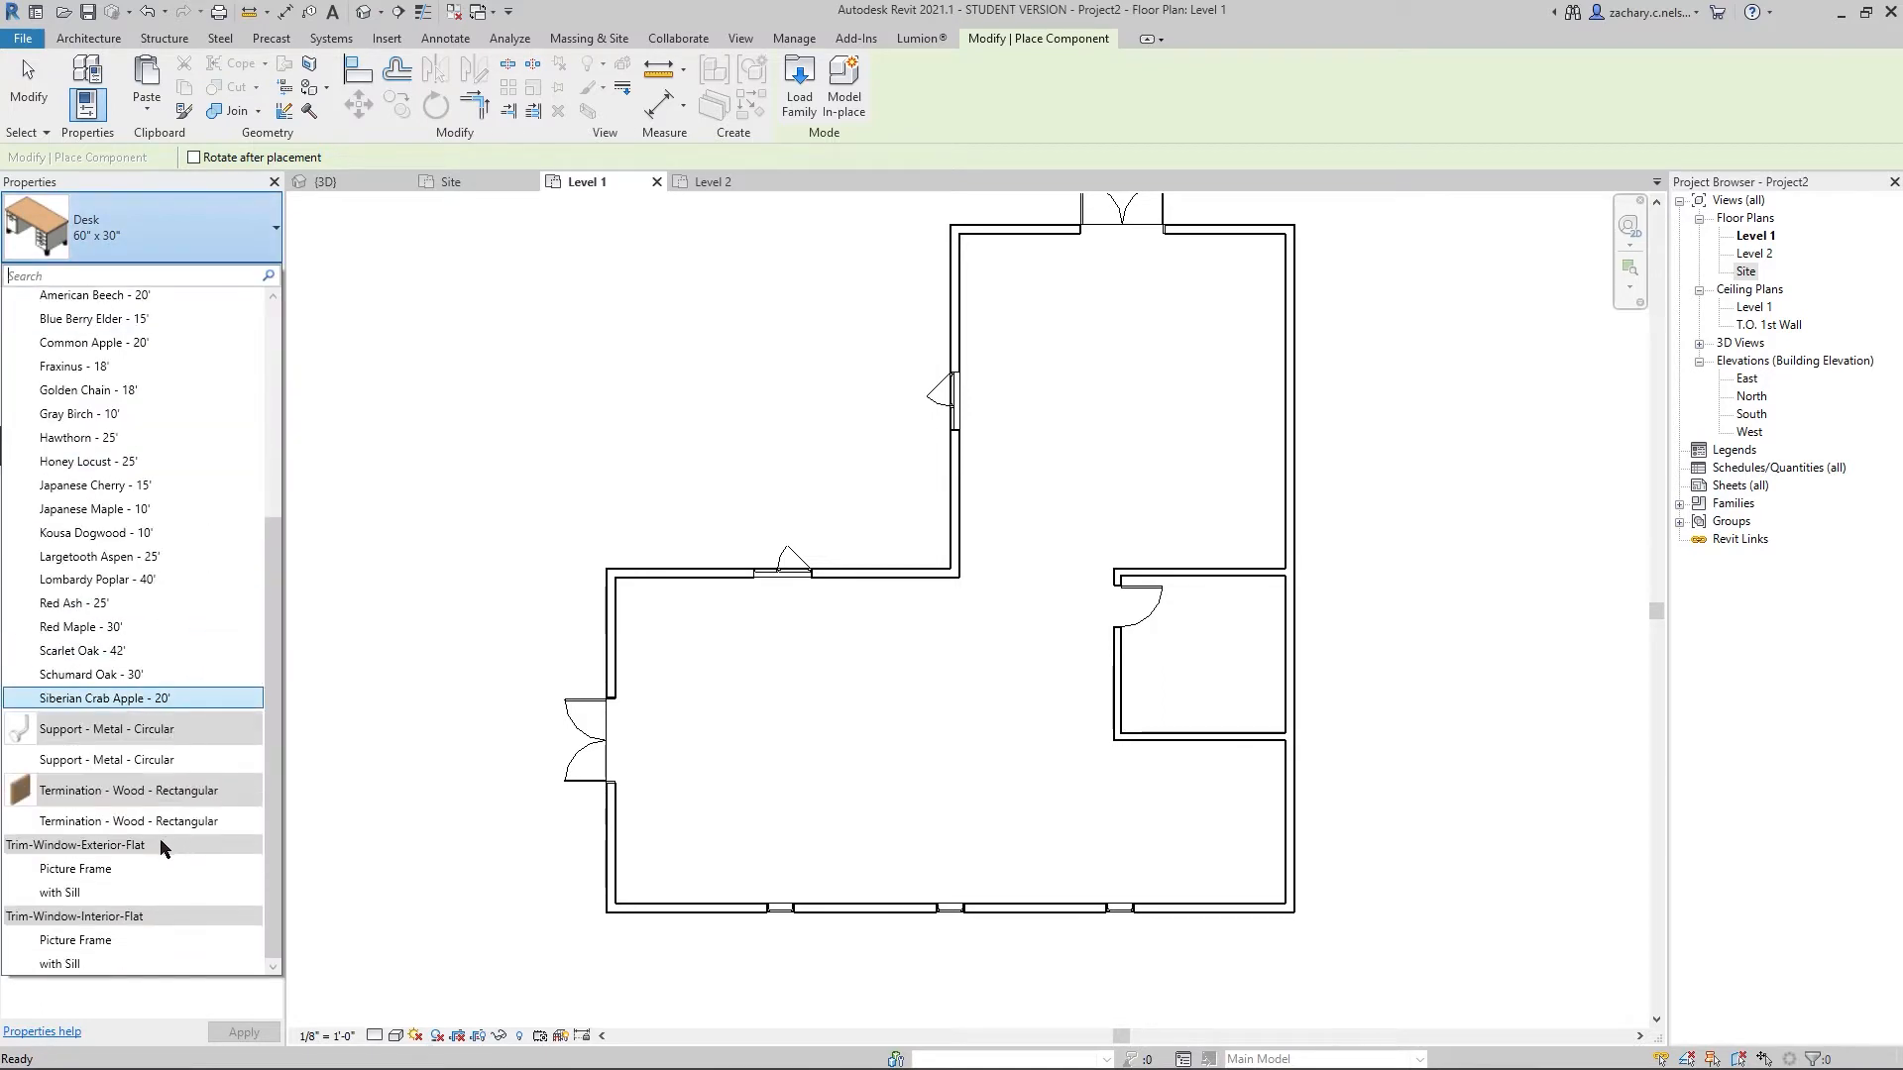
scroll(114, 892, up, 5)
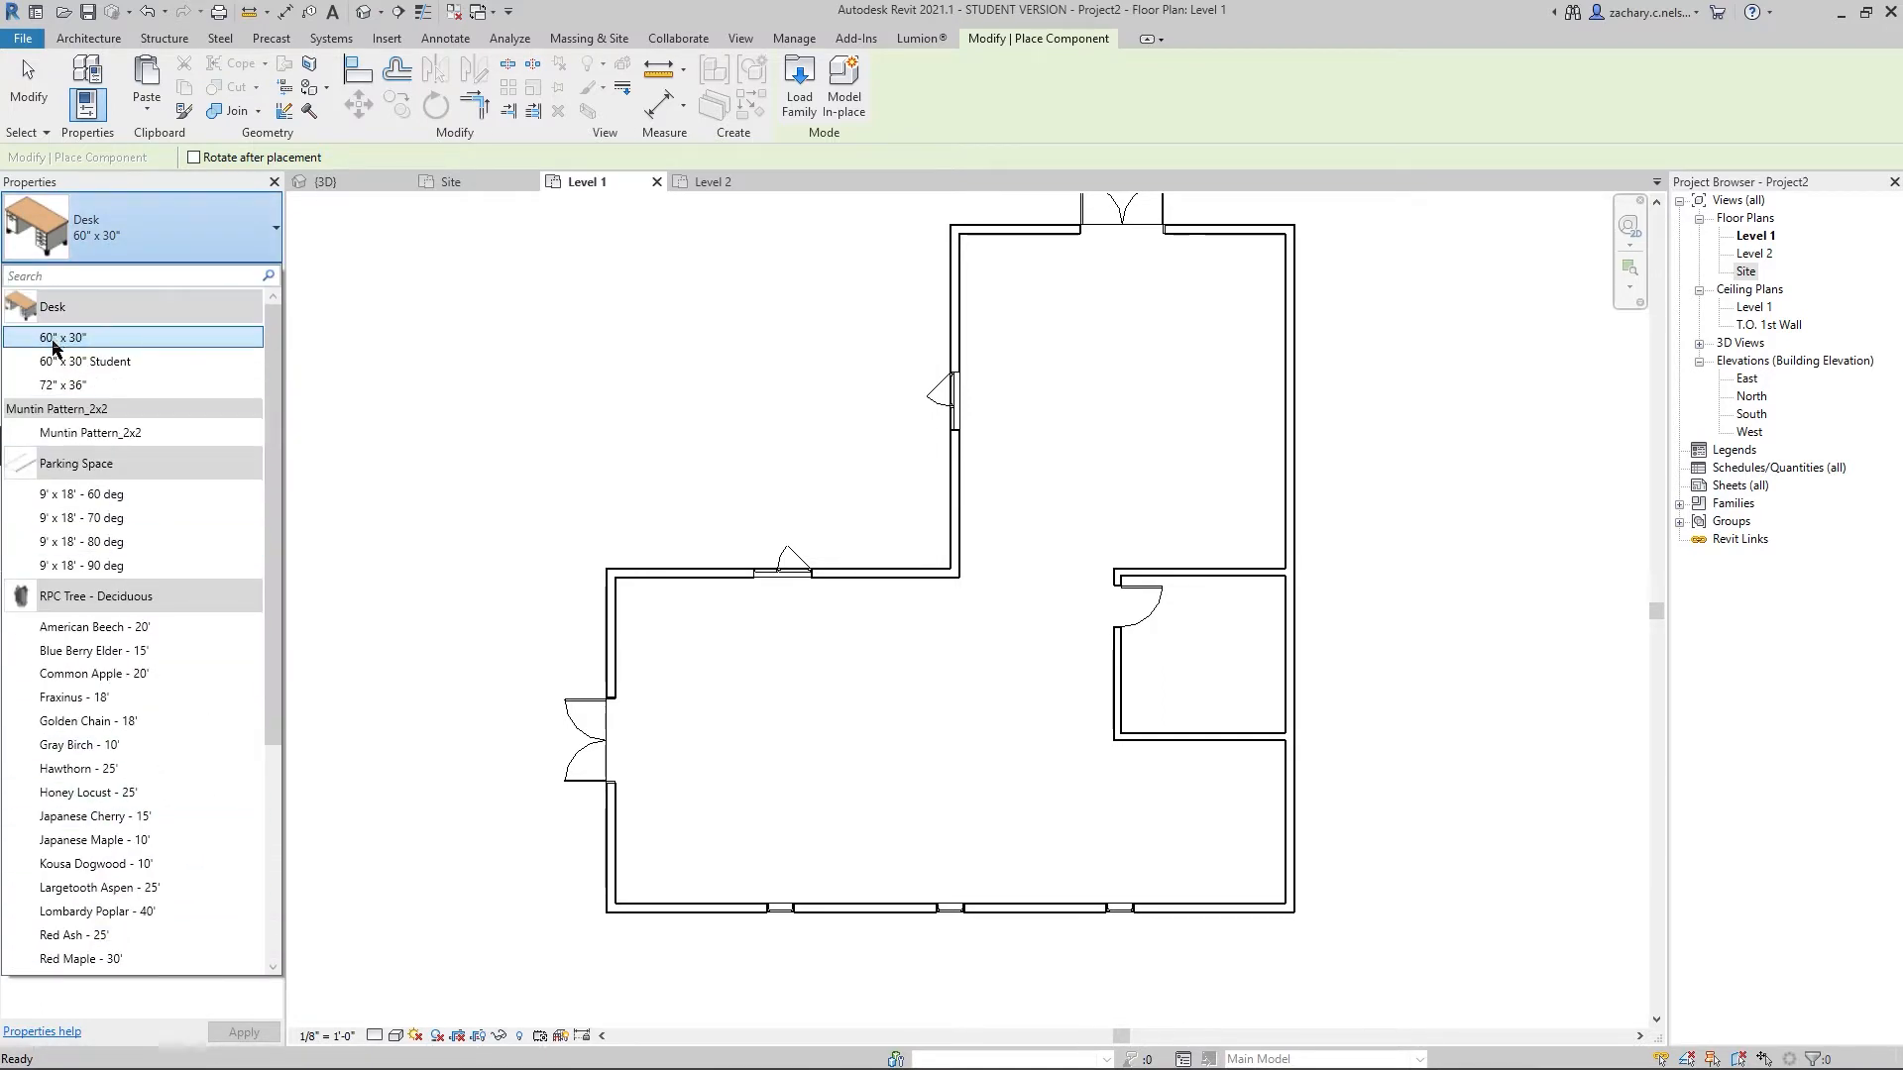
click(235, 223)
- Load the Toilet-Domestic-3D family from the library's Plumbing > Architectural > Fixtures > Water Closets folder for placement
click(244, 272)
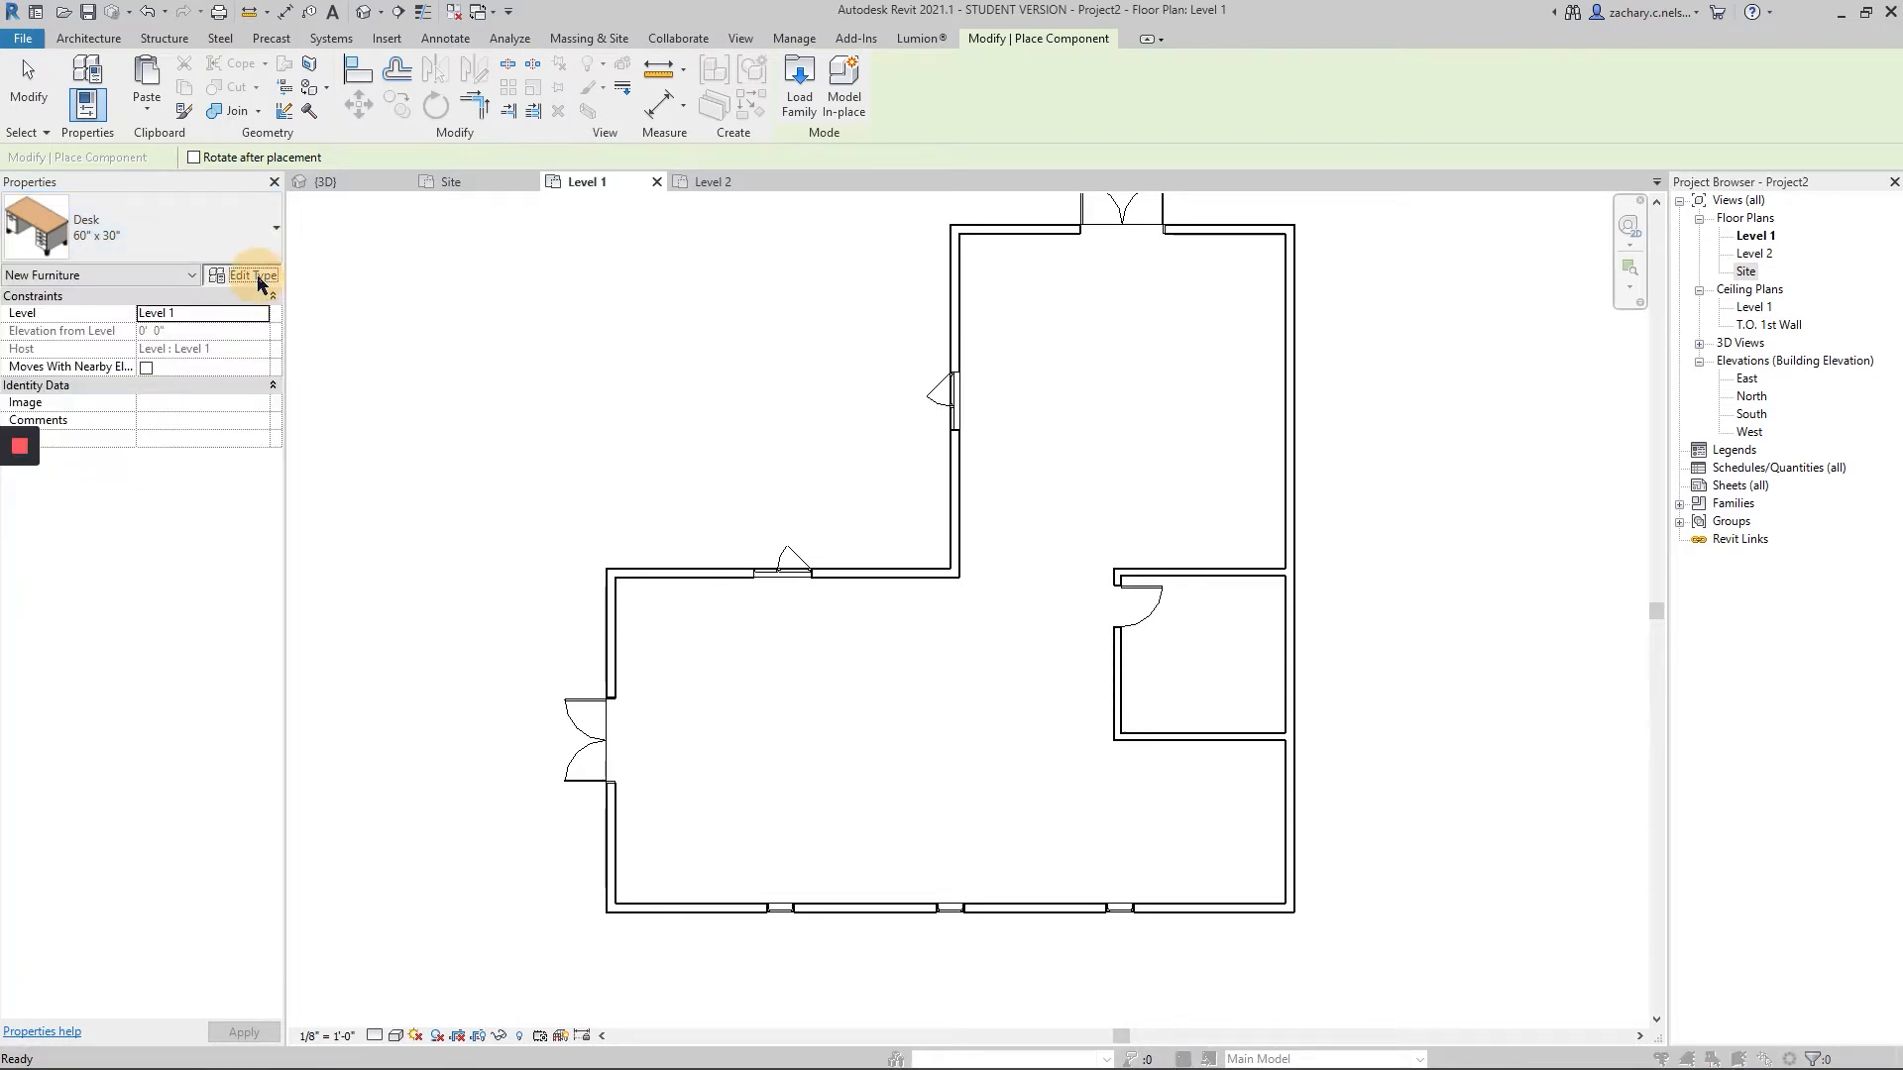
click(1016, 279)
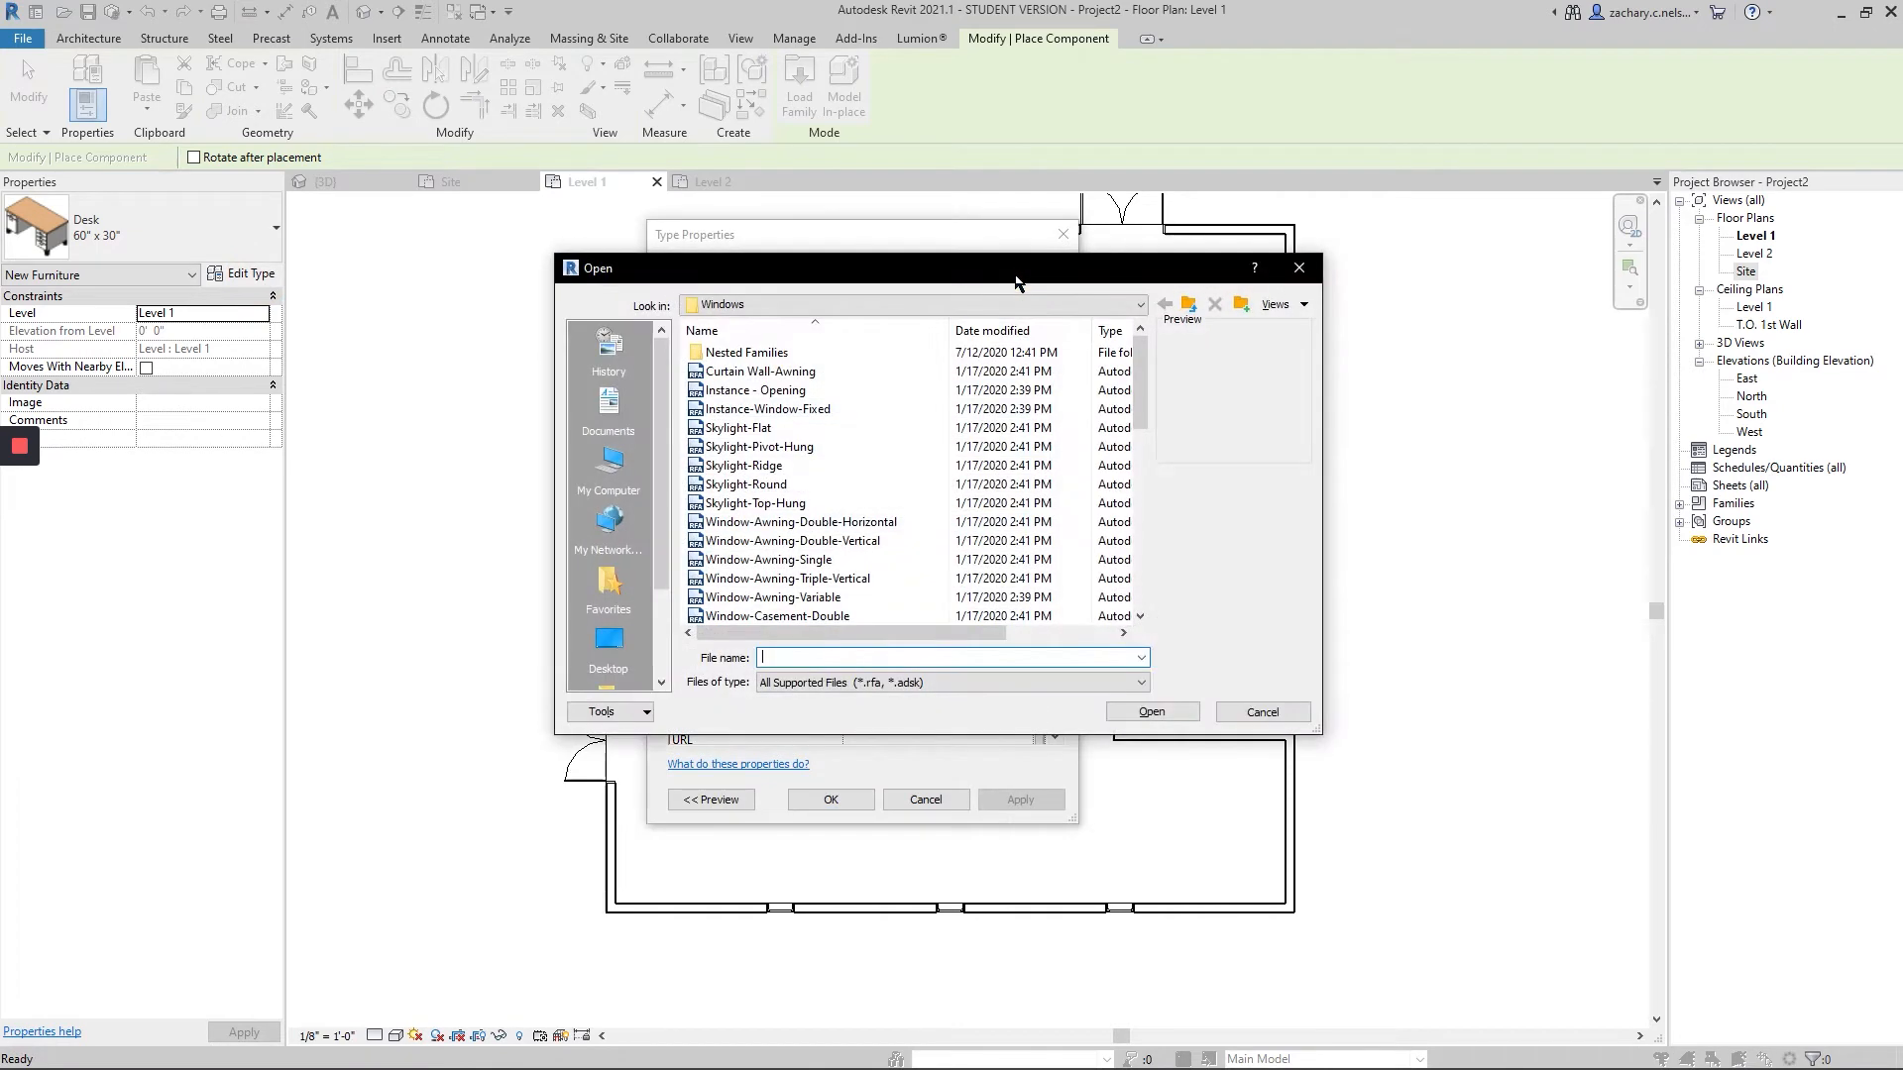
click(1188, 304)
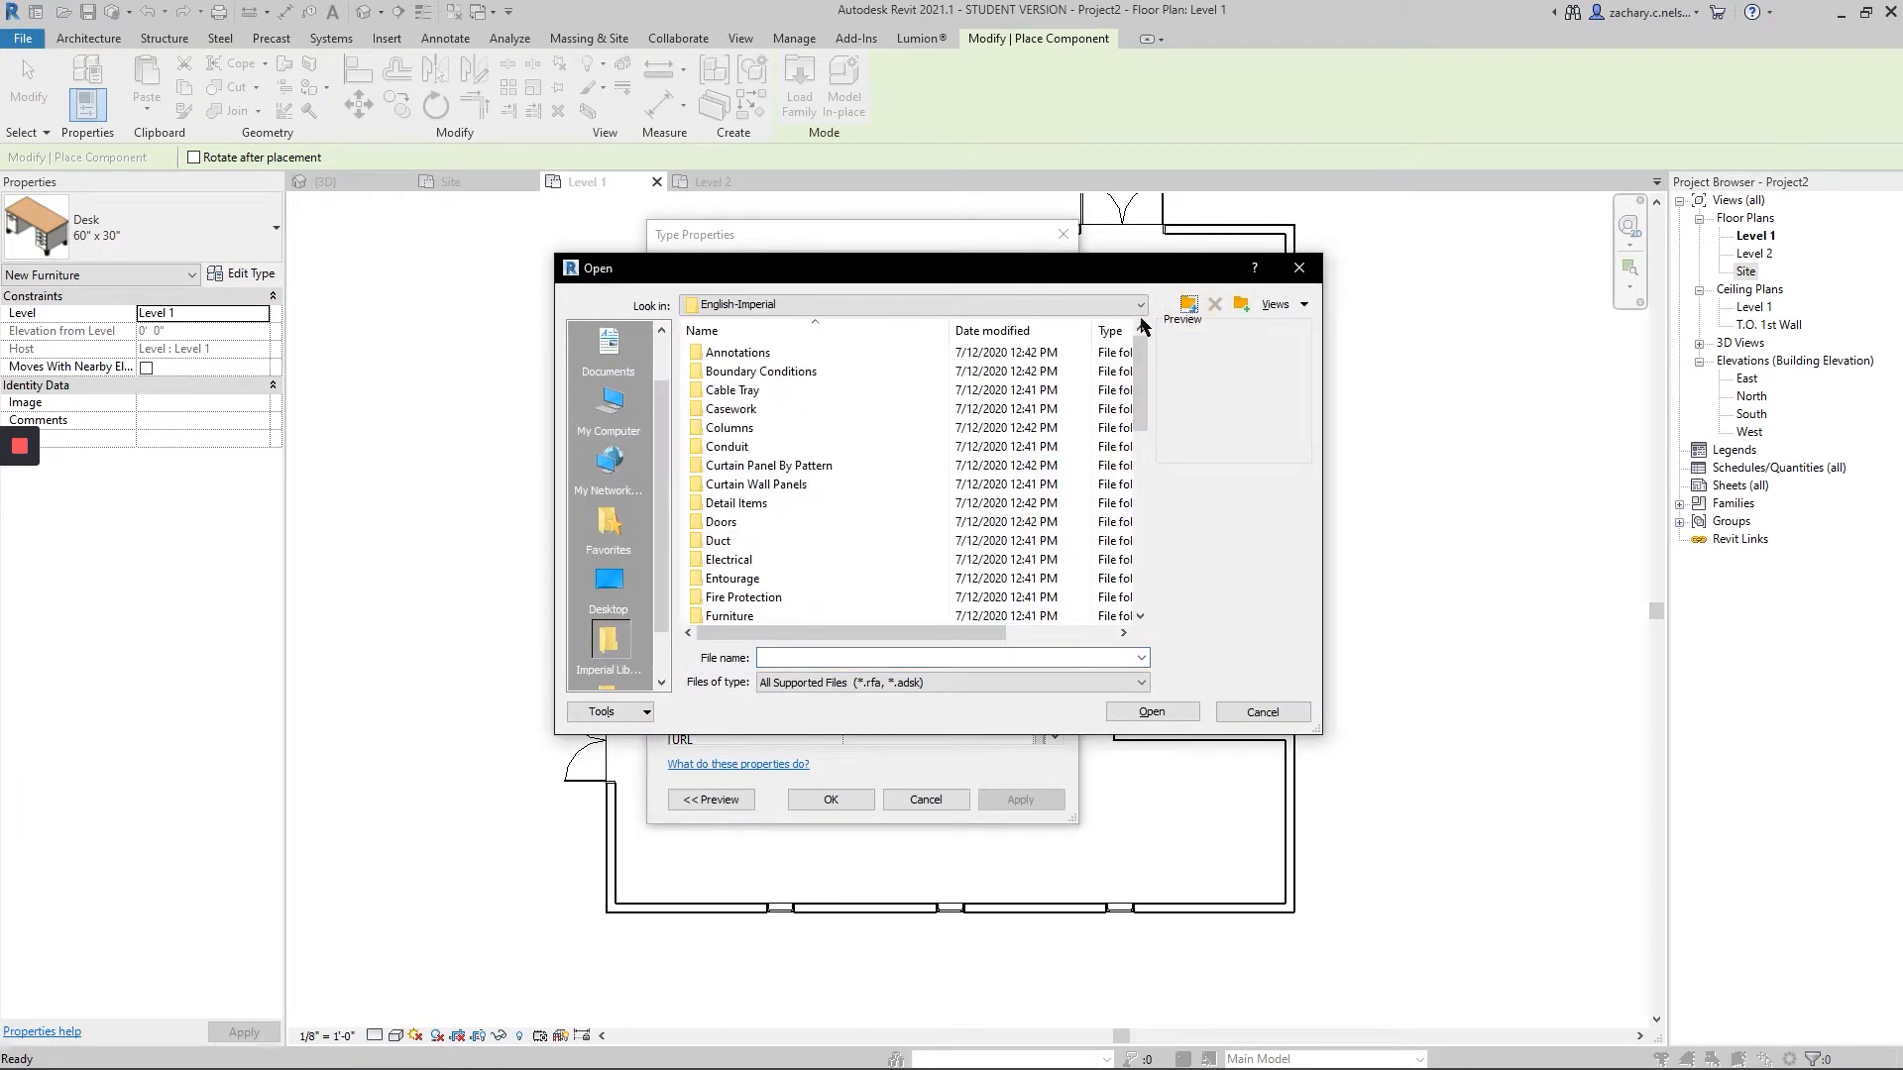
scroll(819, 400, down, 1)
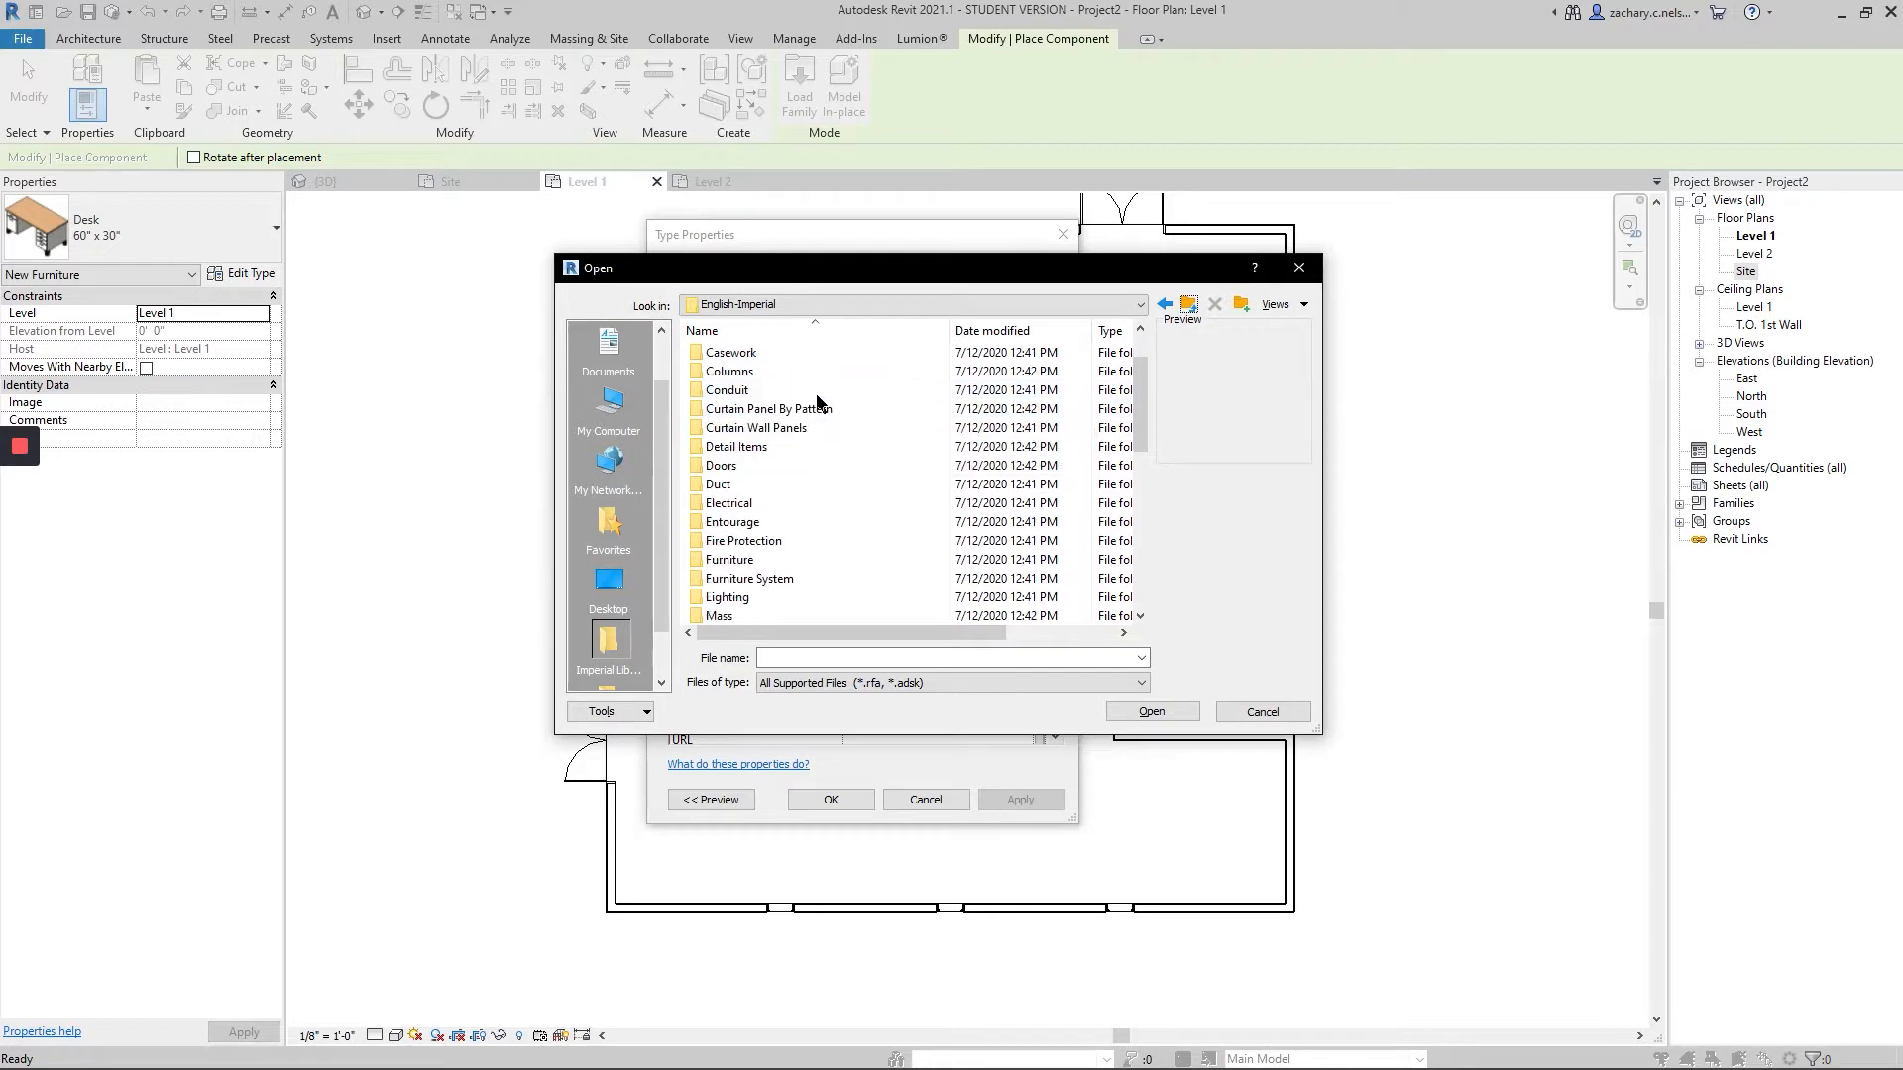
scroll(816, 416, down, 3)
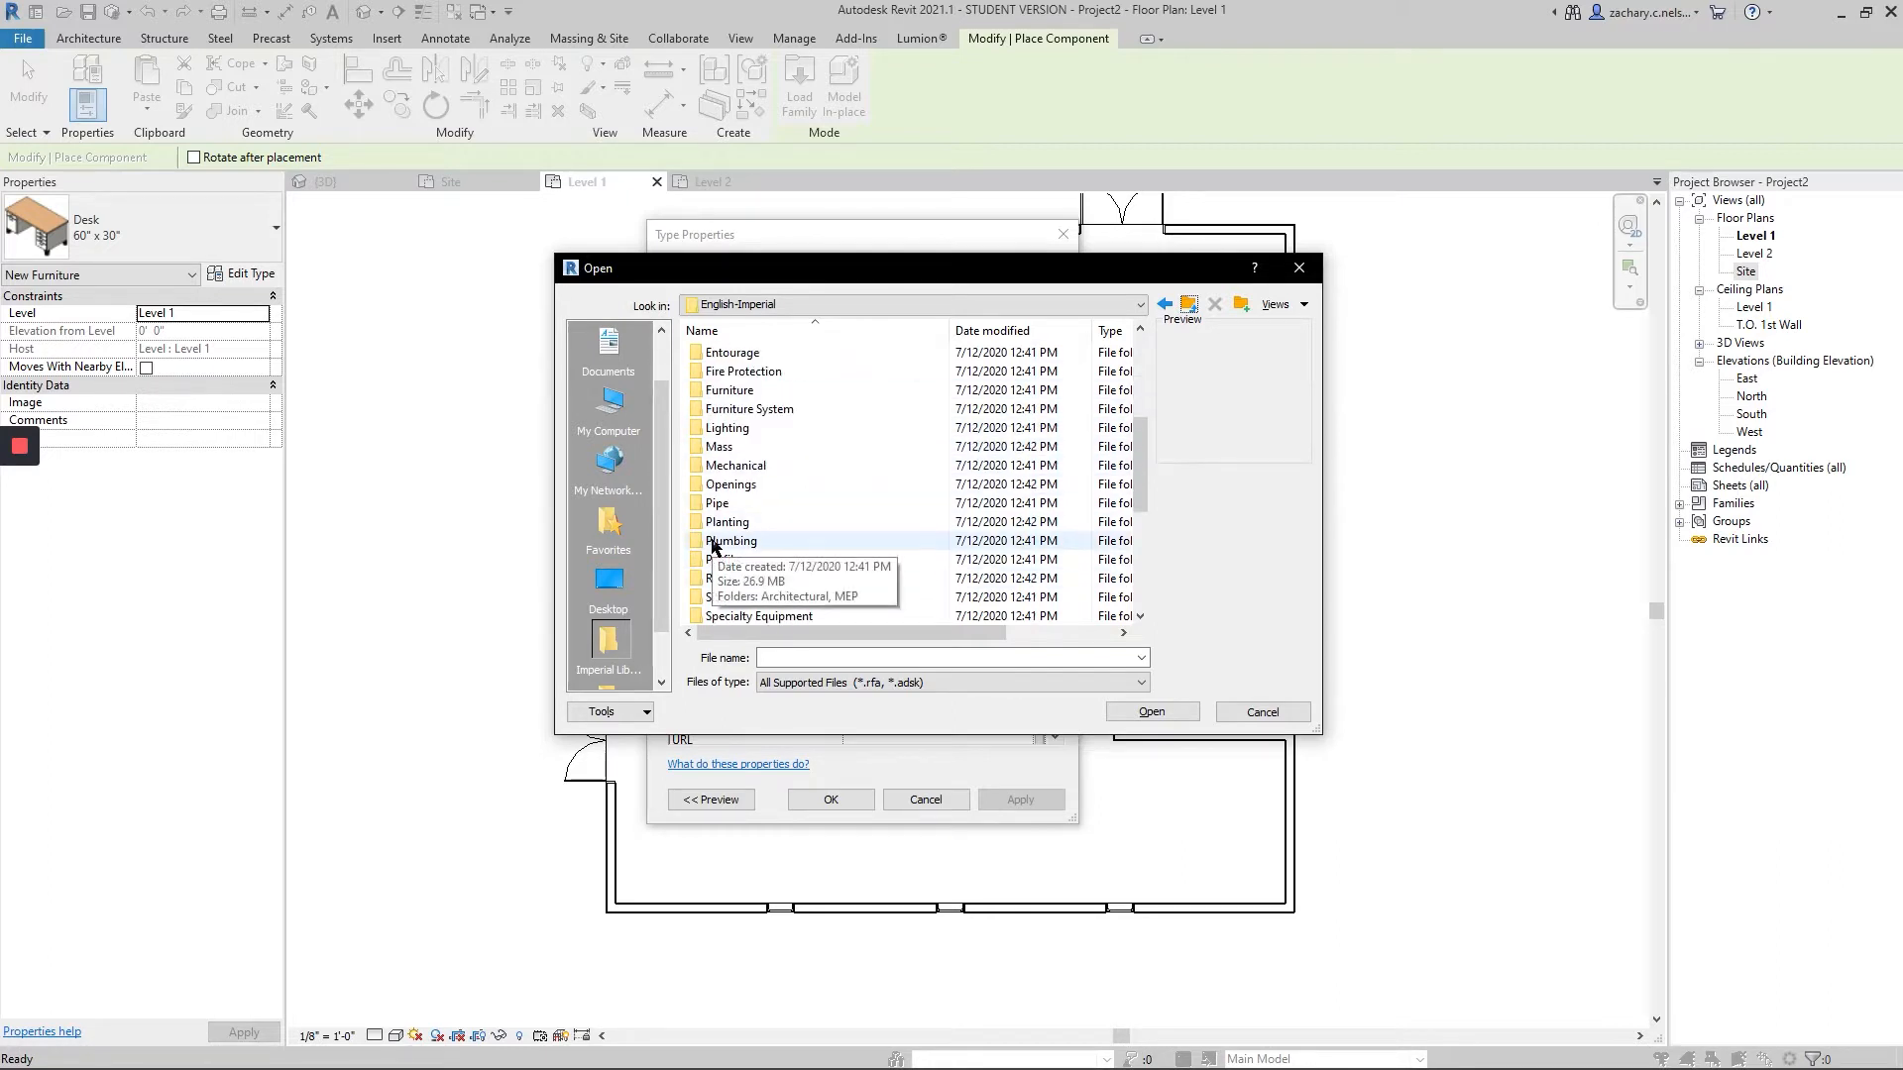
double_click(713, 541)
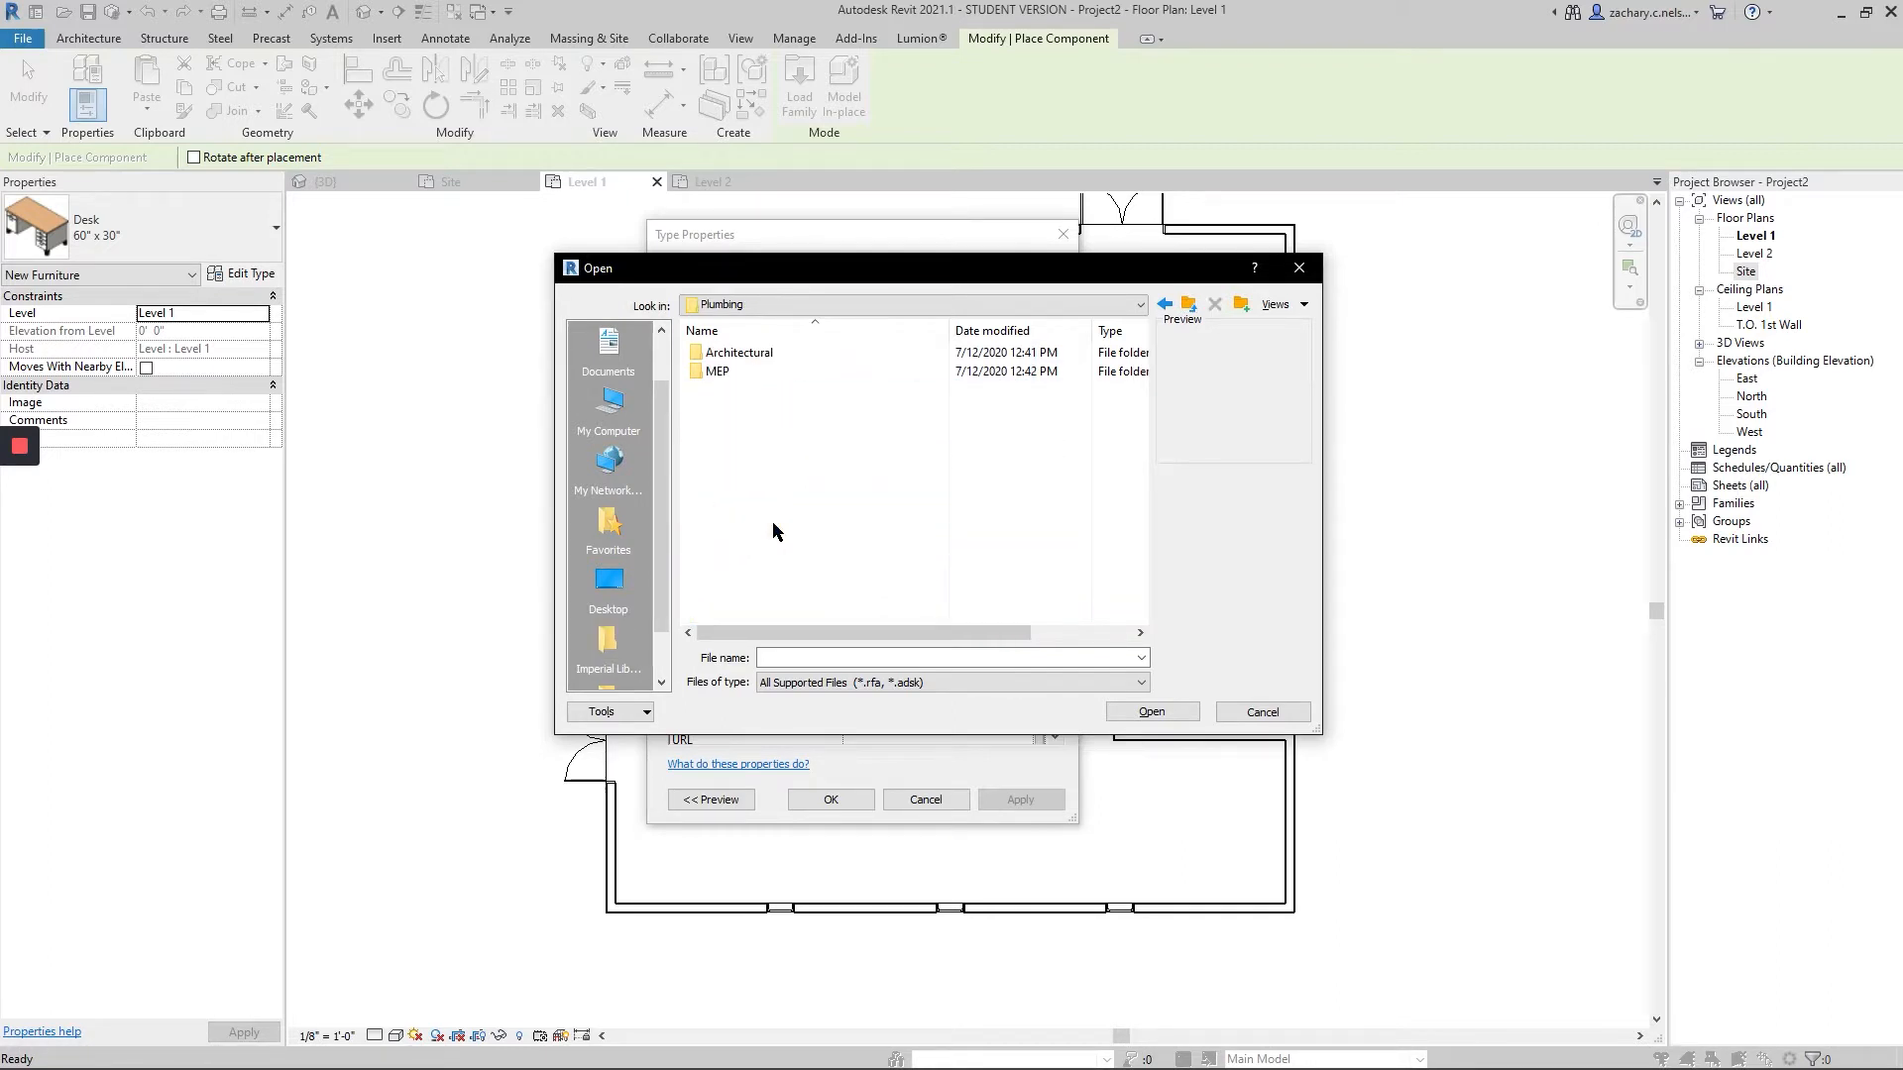
double_click(763, 354)
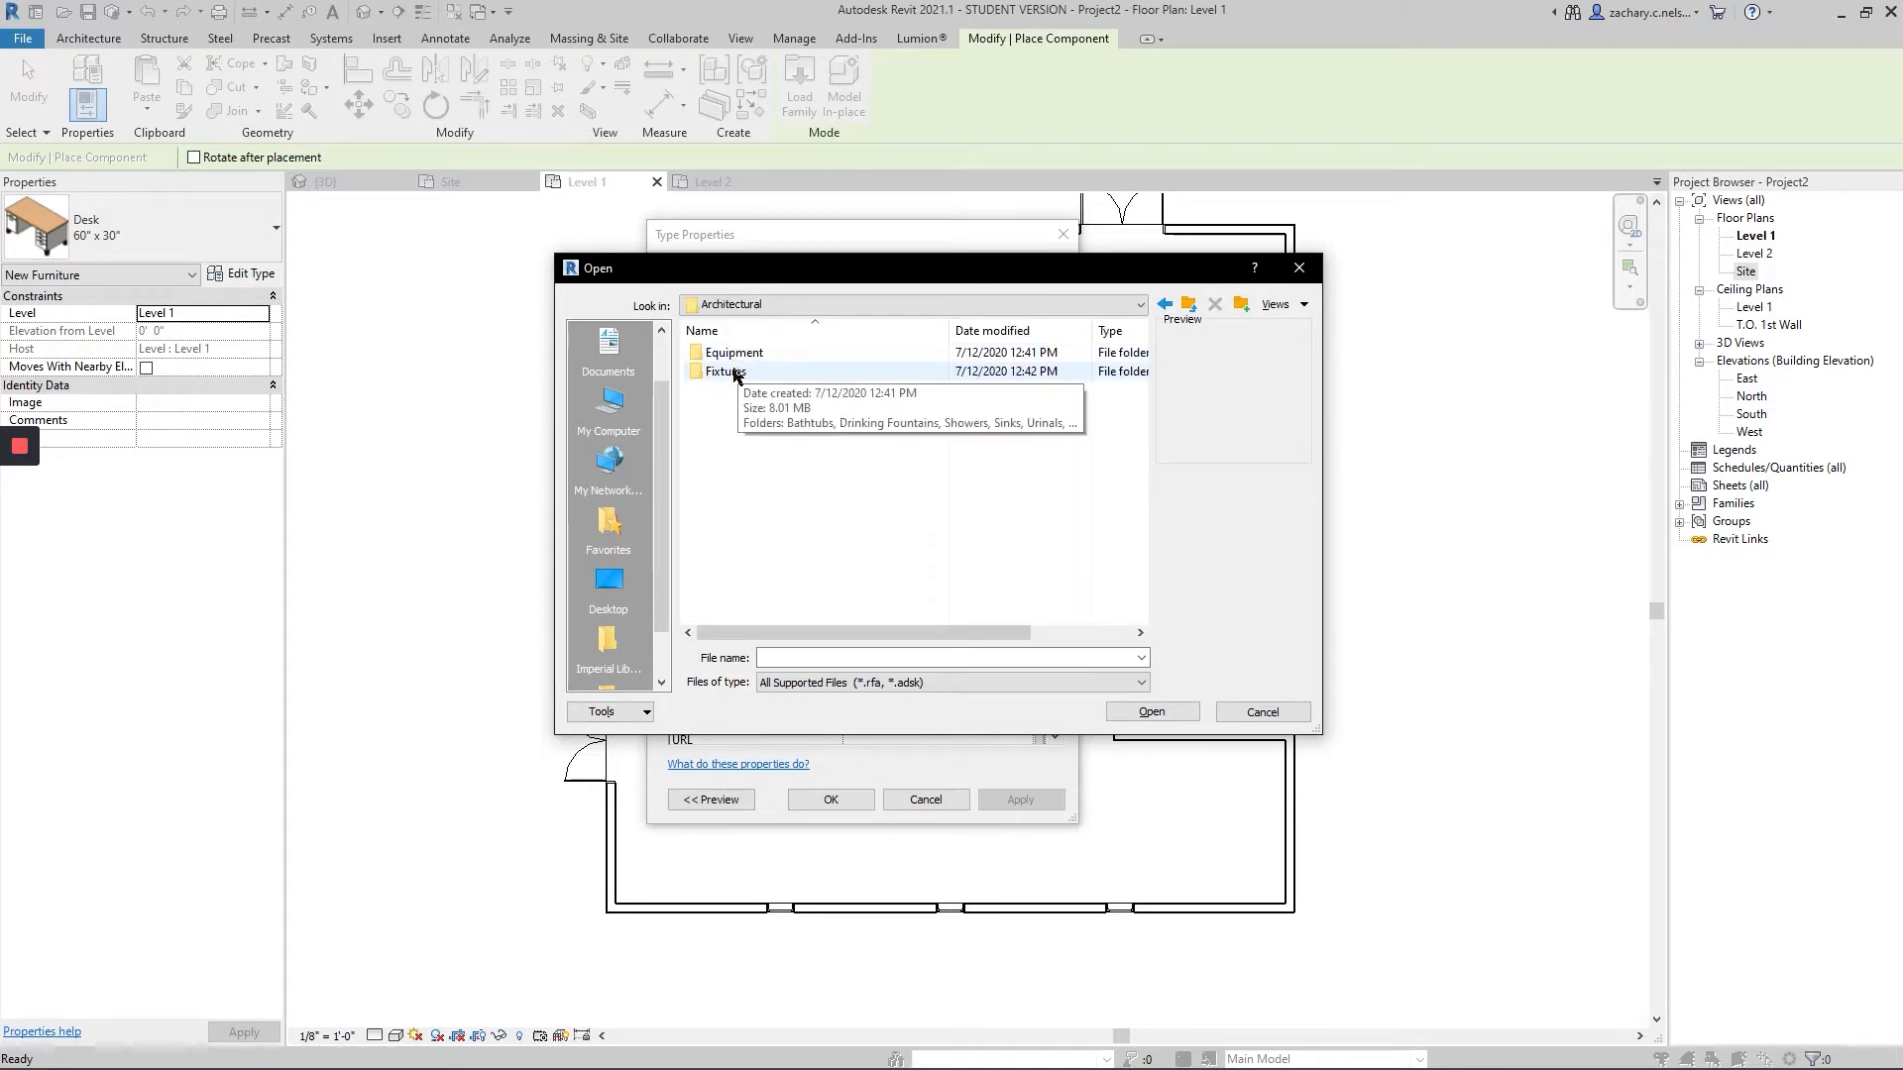
double_click(749, 370)
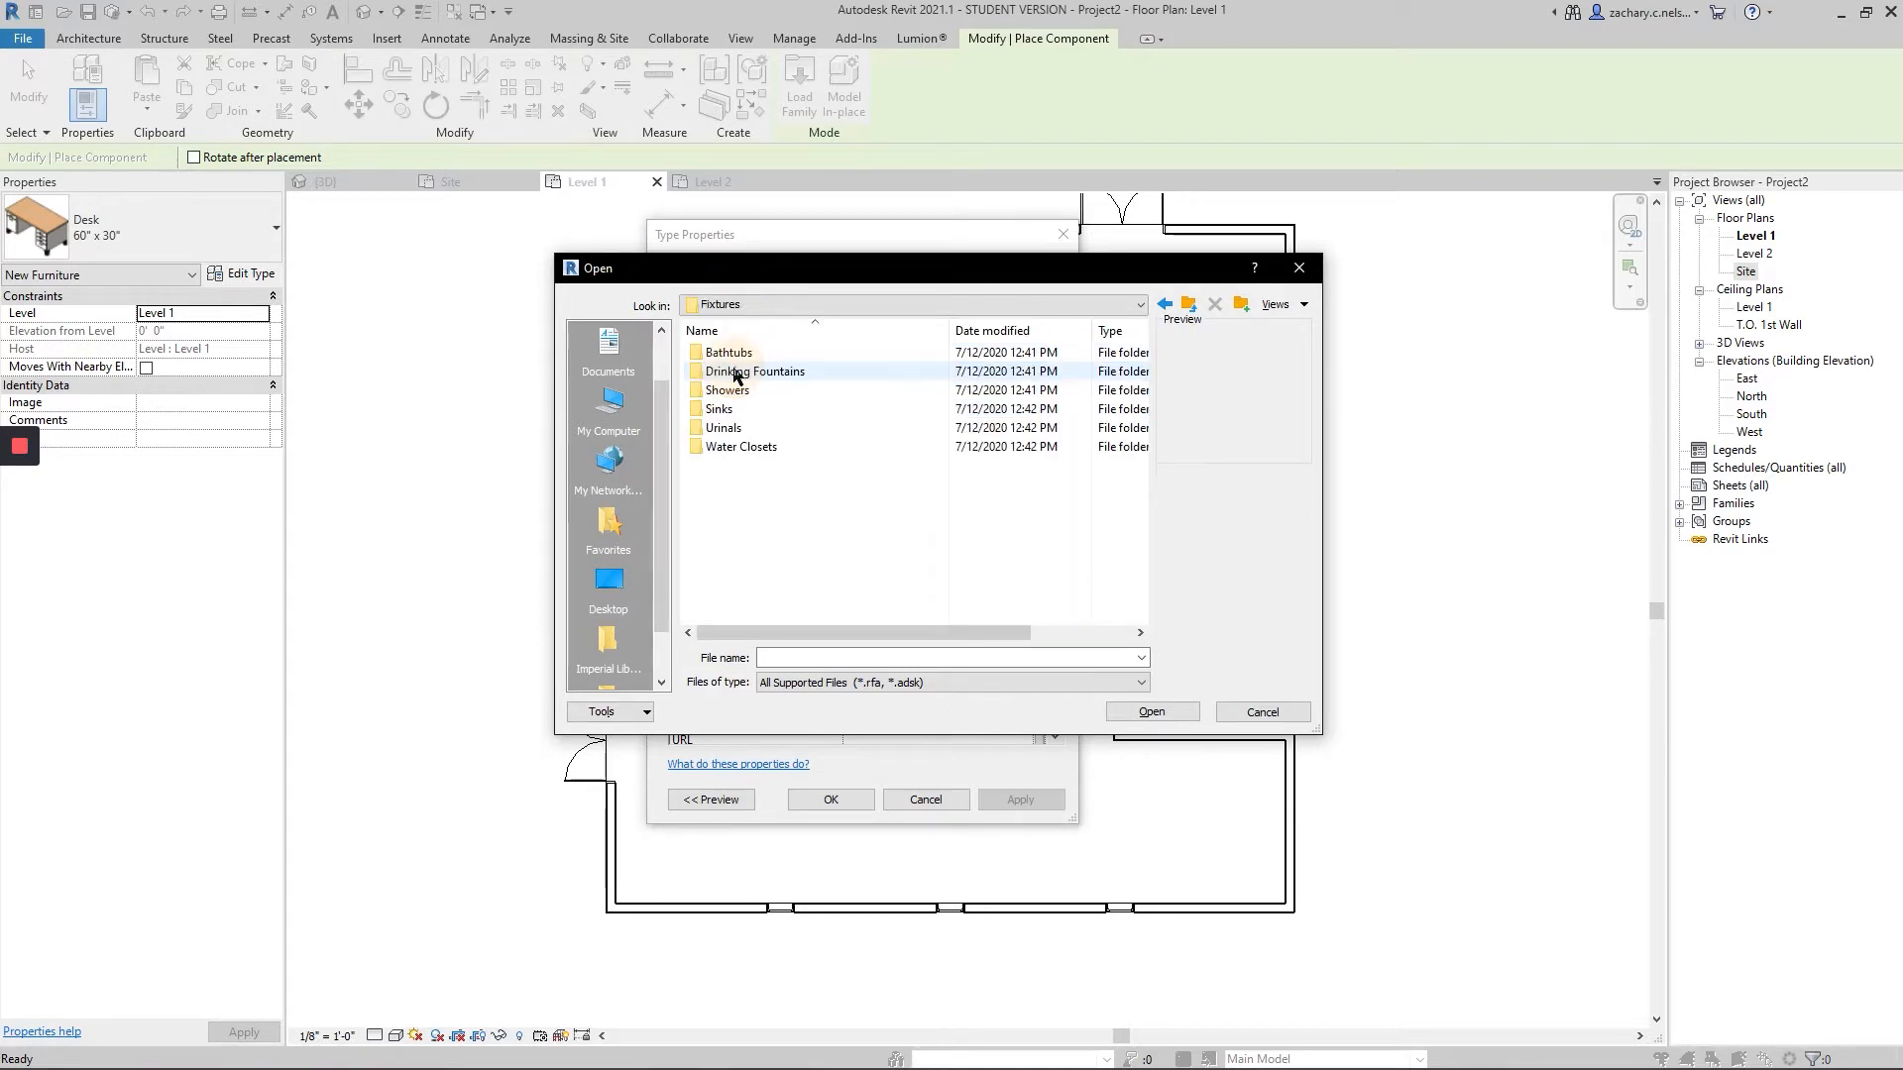
double_click(745, 446)
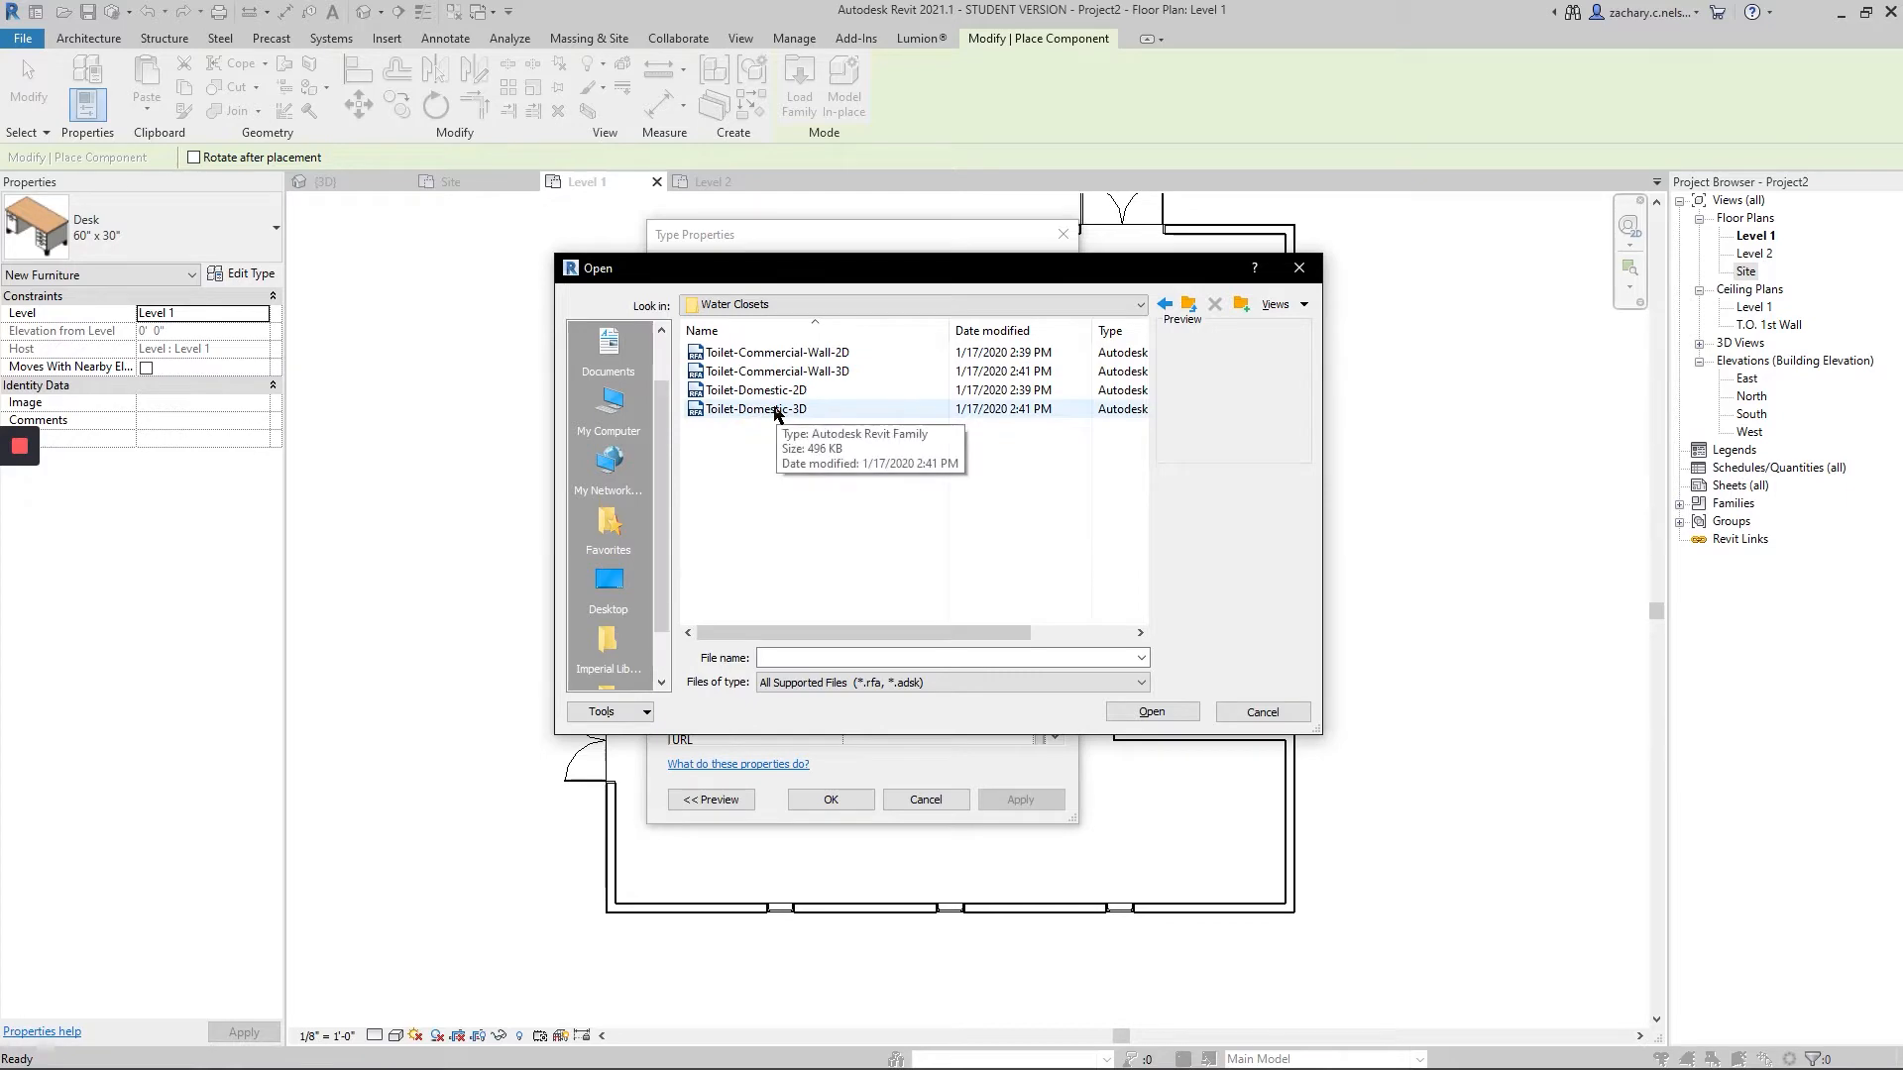
click(786, 408)
click(1165, 711)
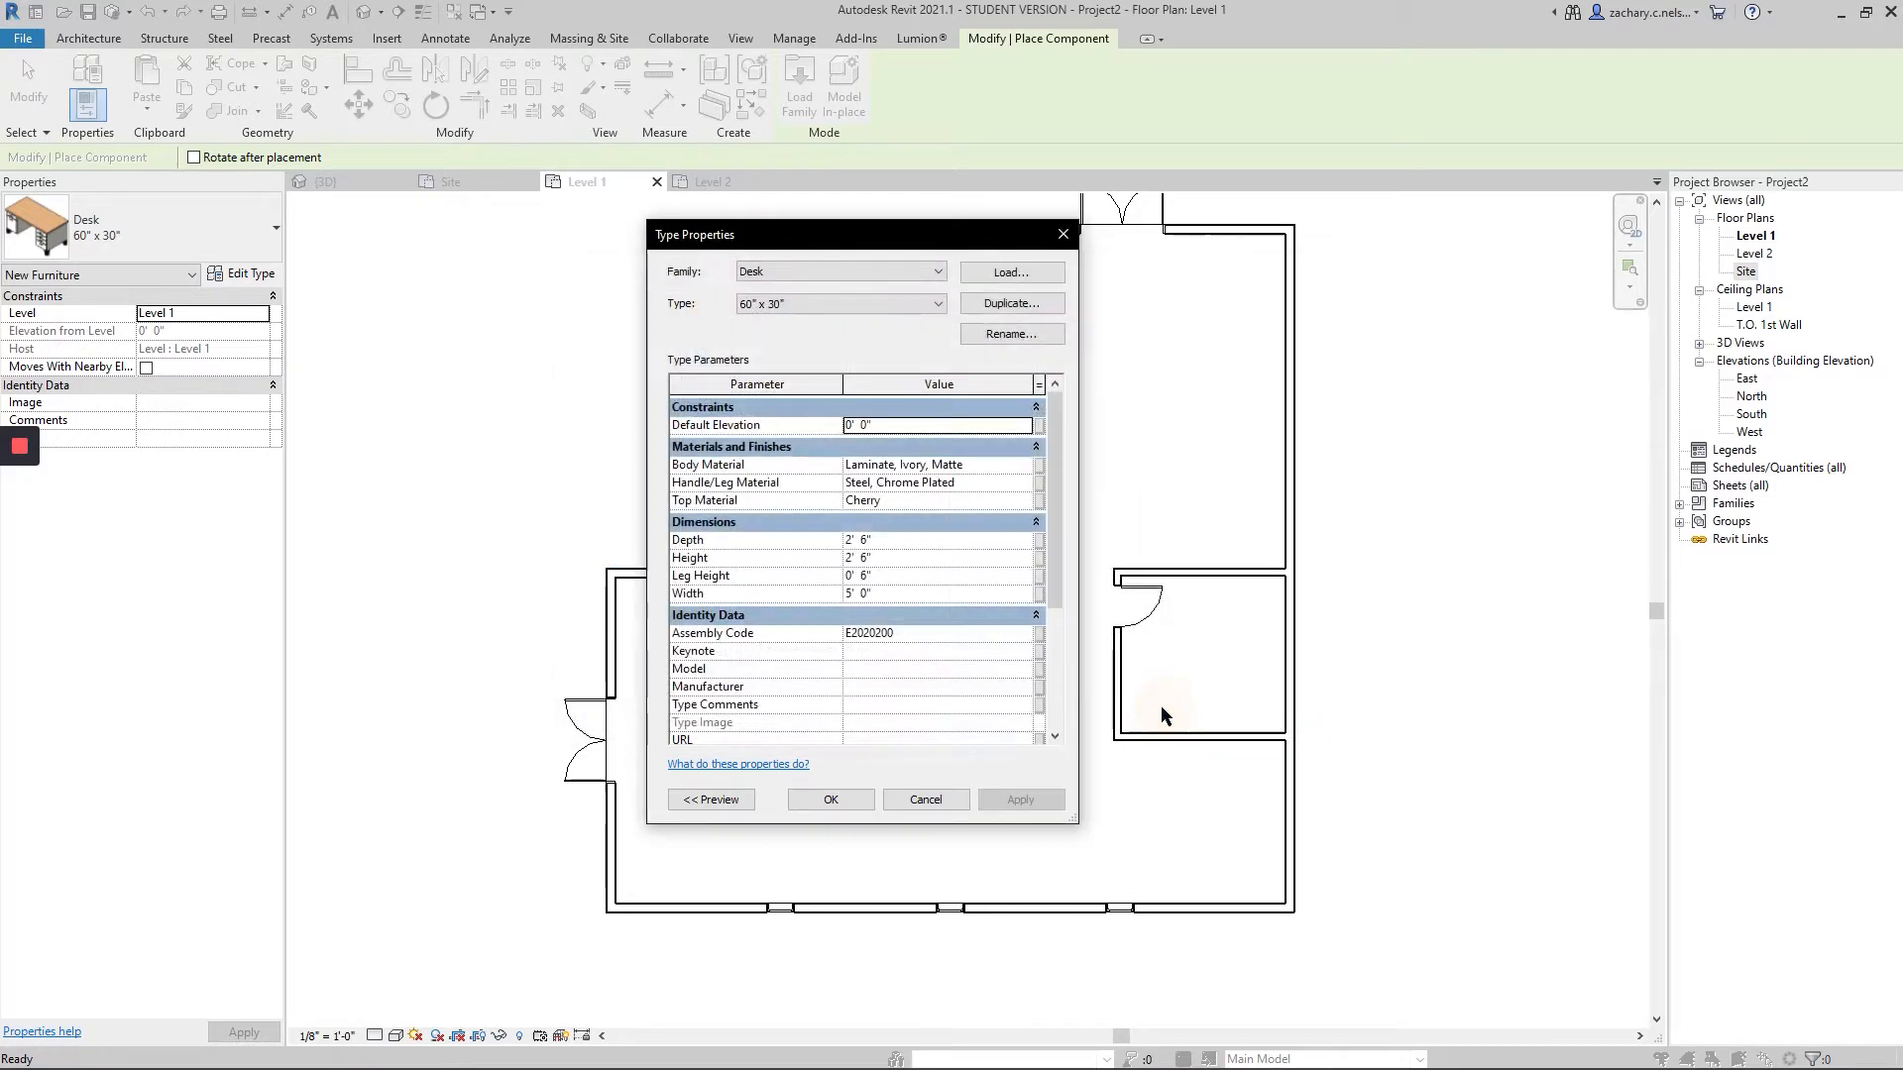
click(808, 798)
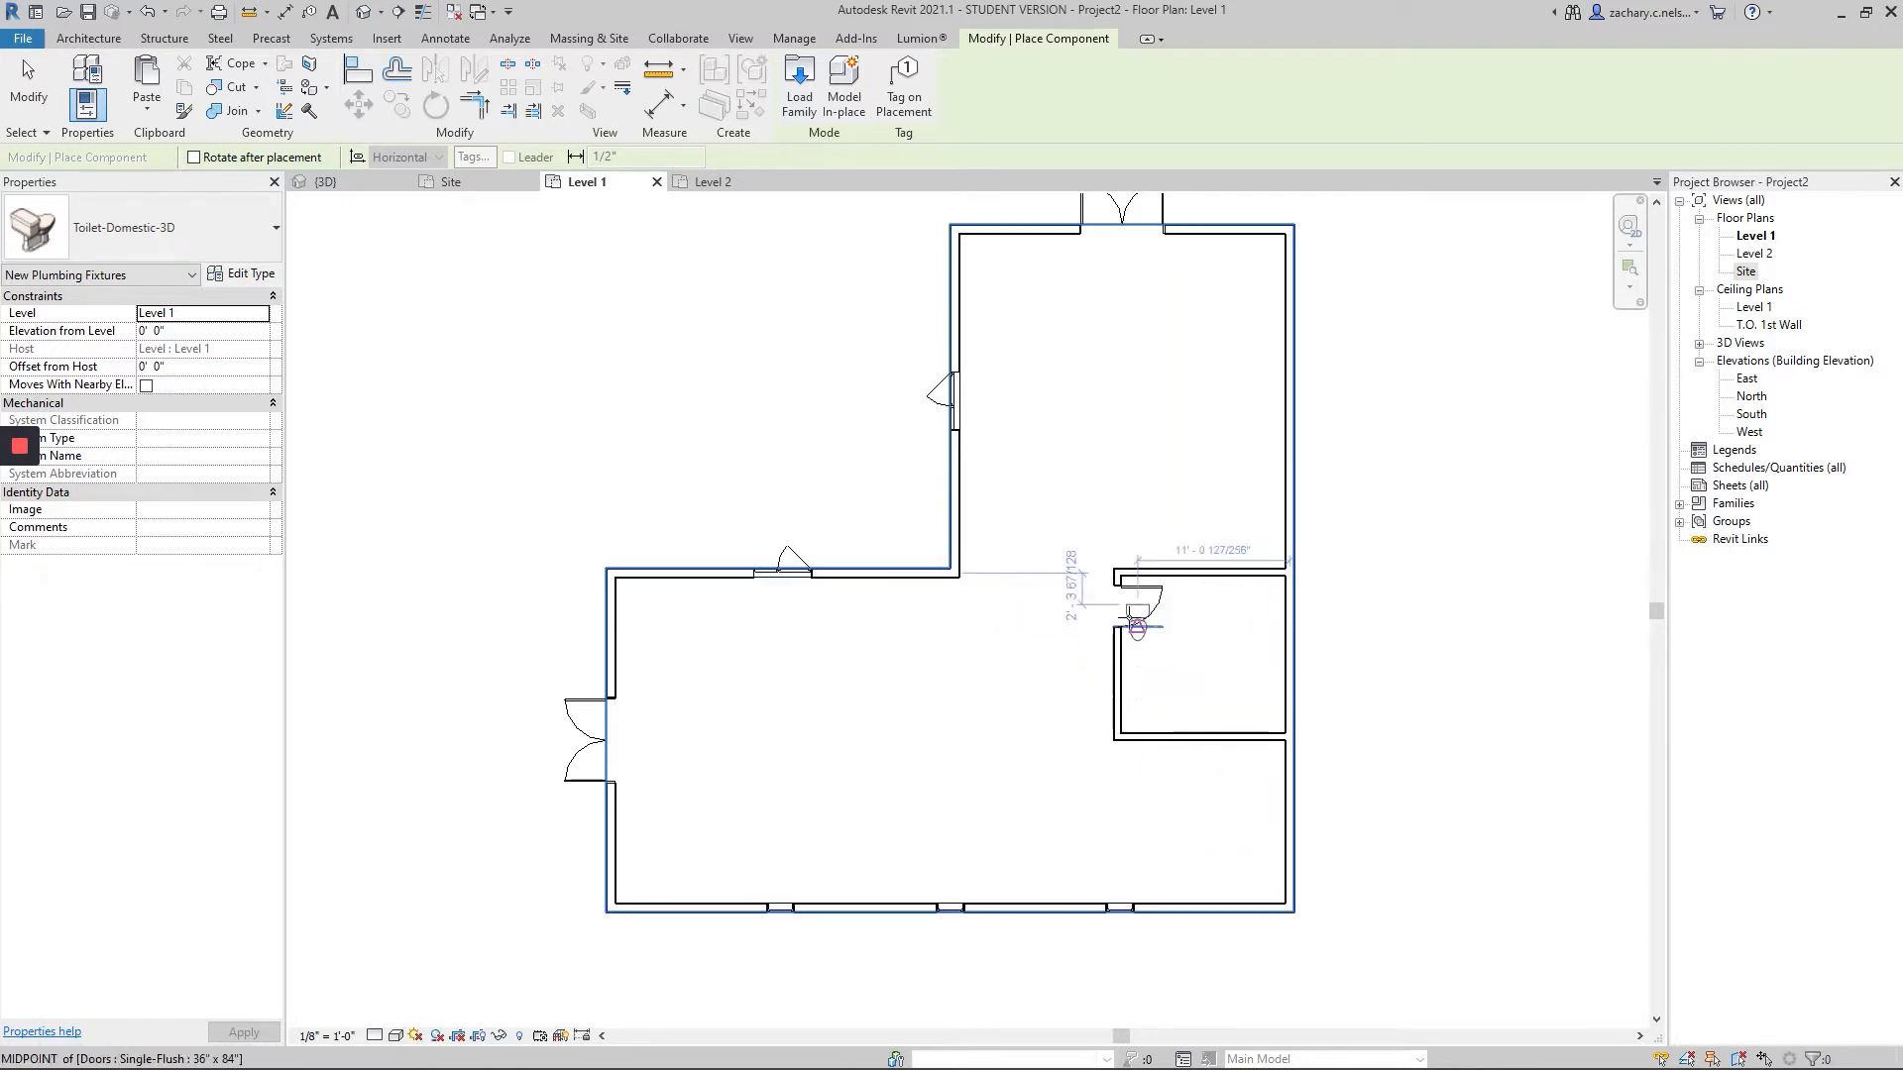
- Place the toilet in the small room's upper right area with rotation after placement, turned 90° so its tank faces the right exterior wall
click(194, 158)
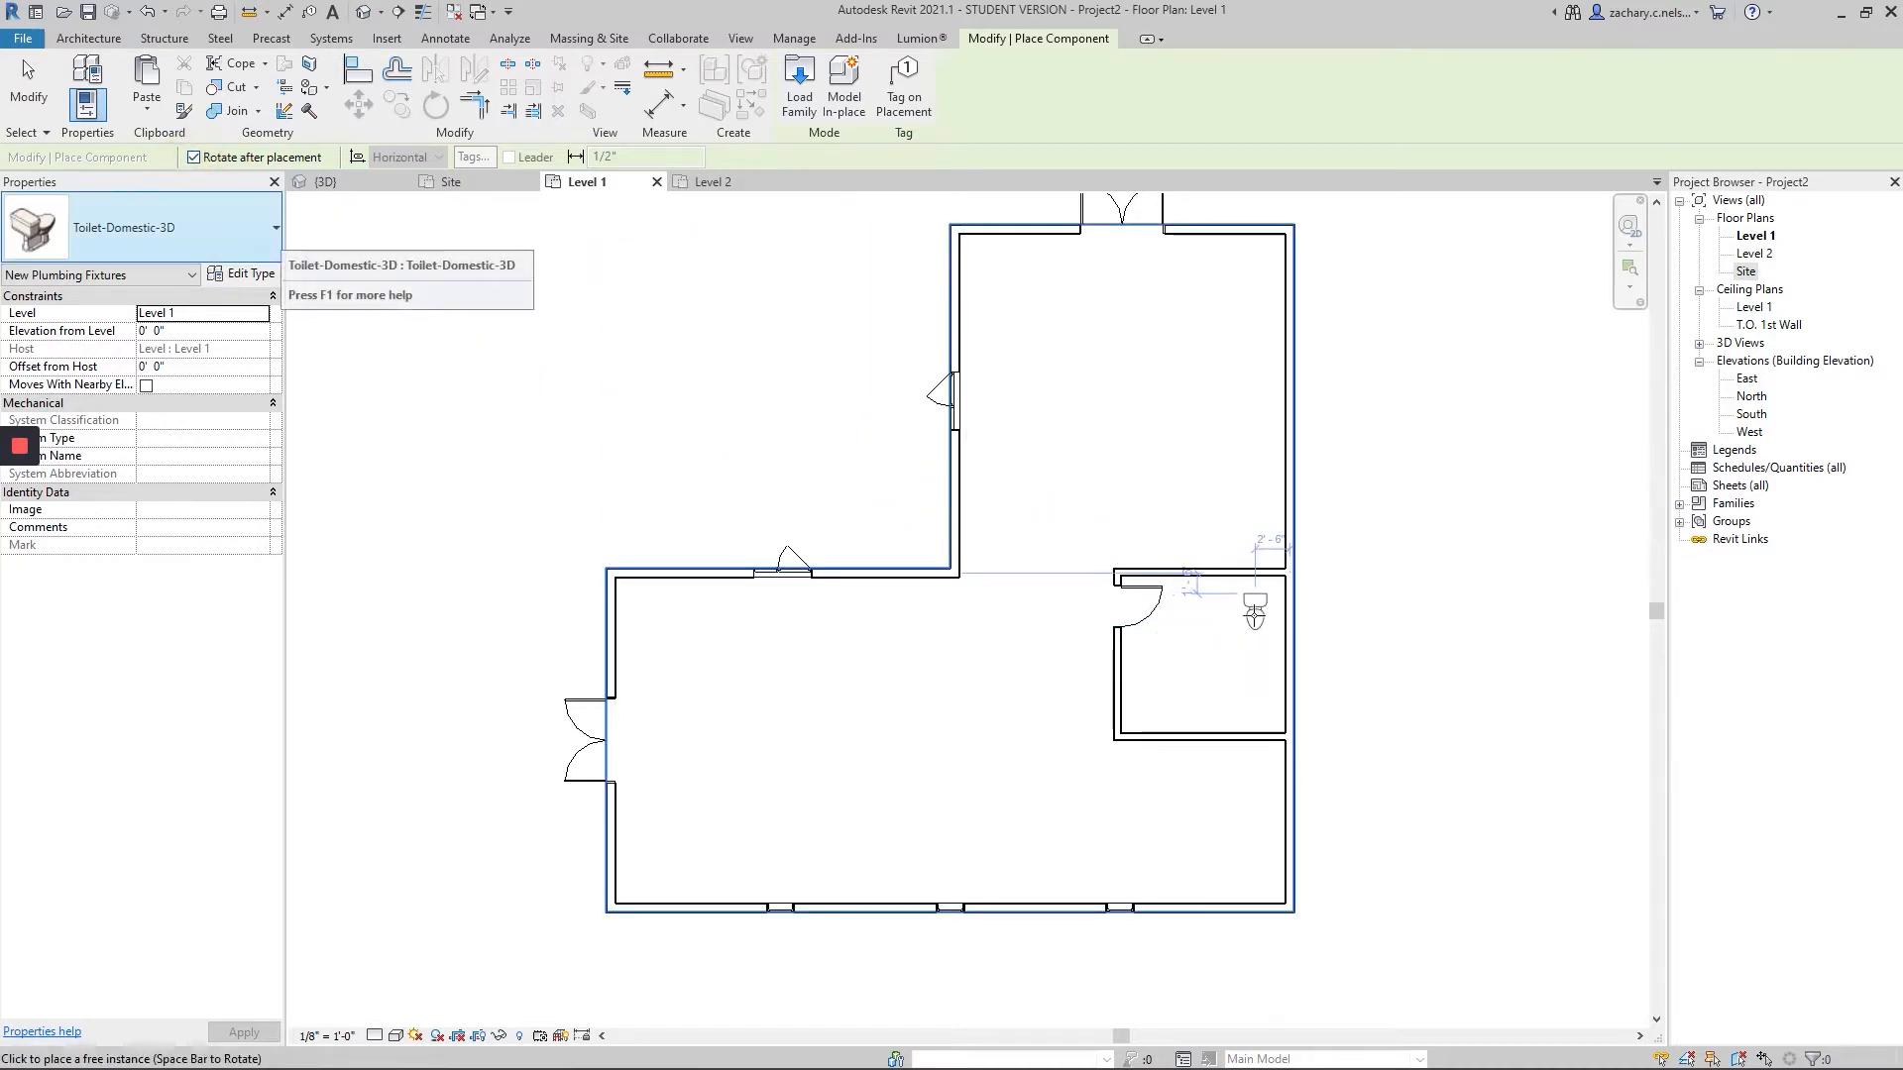
click(1255, 622)
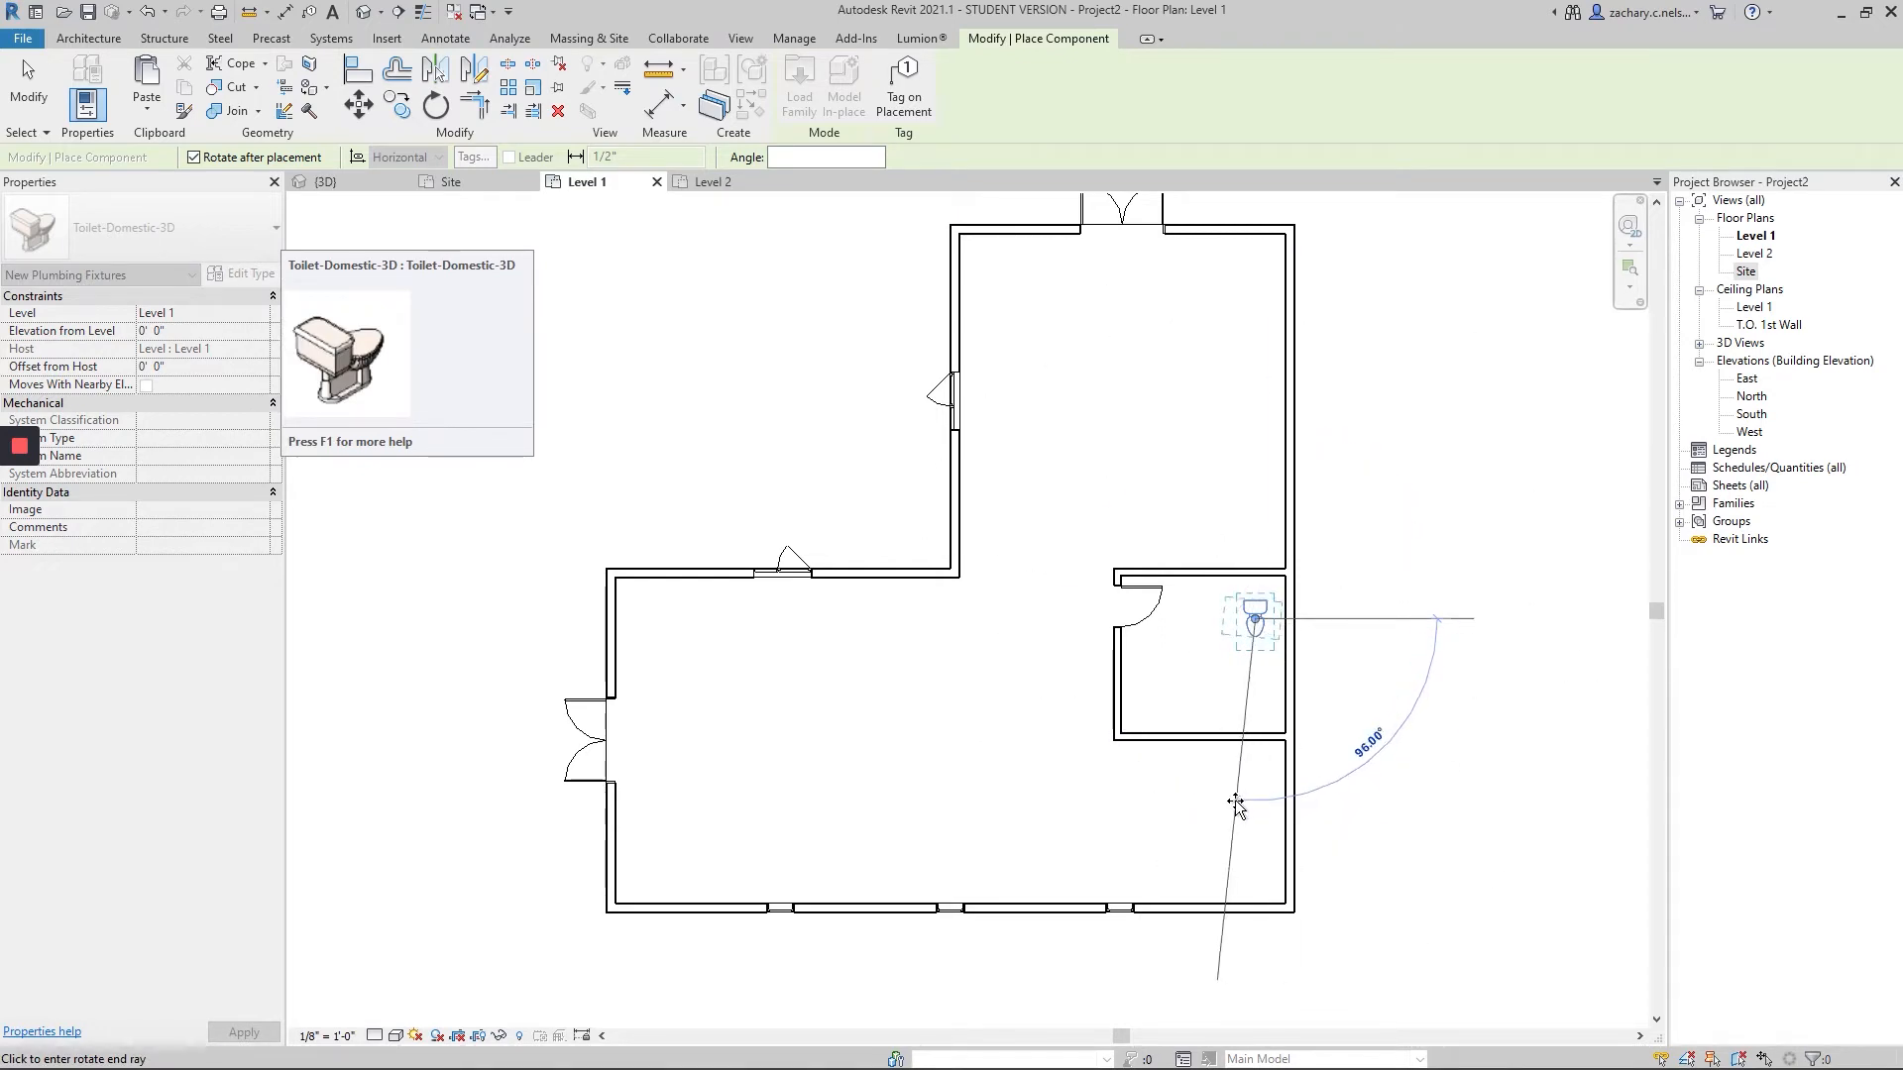
click(1249, 864)
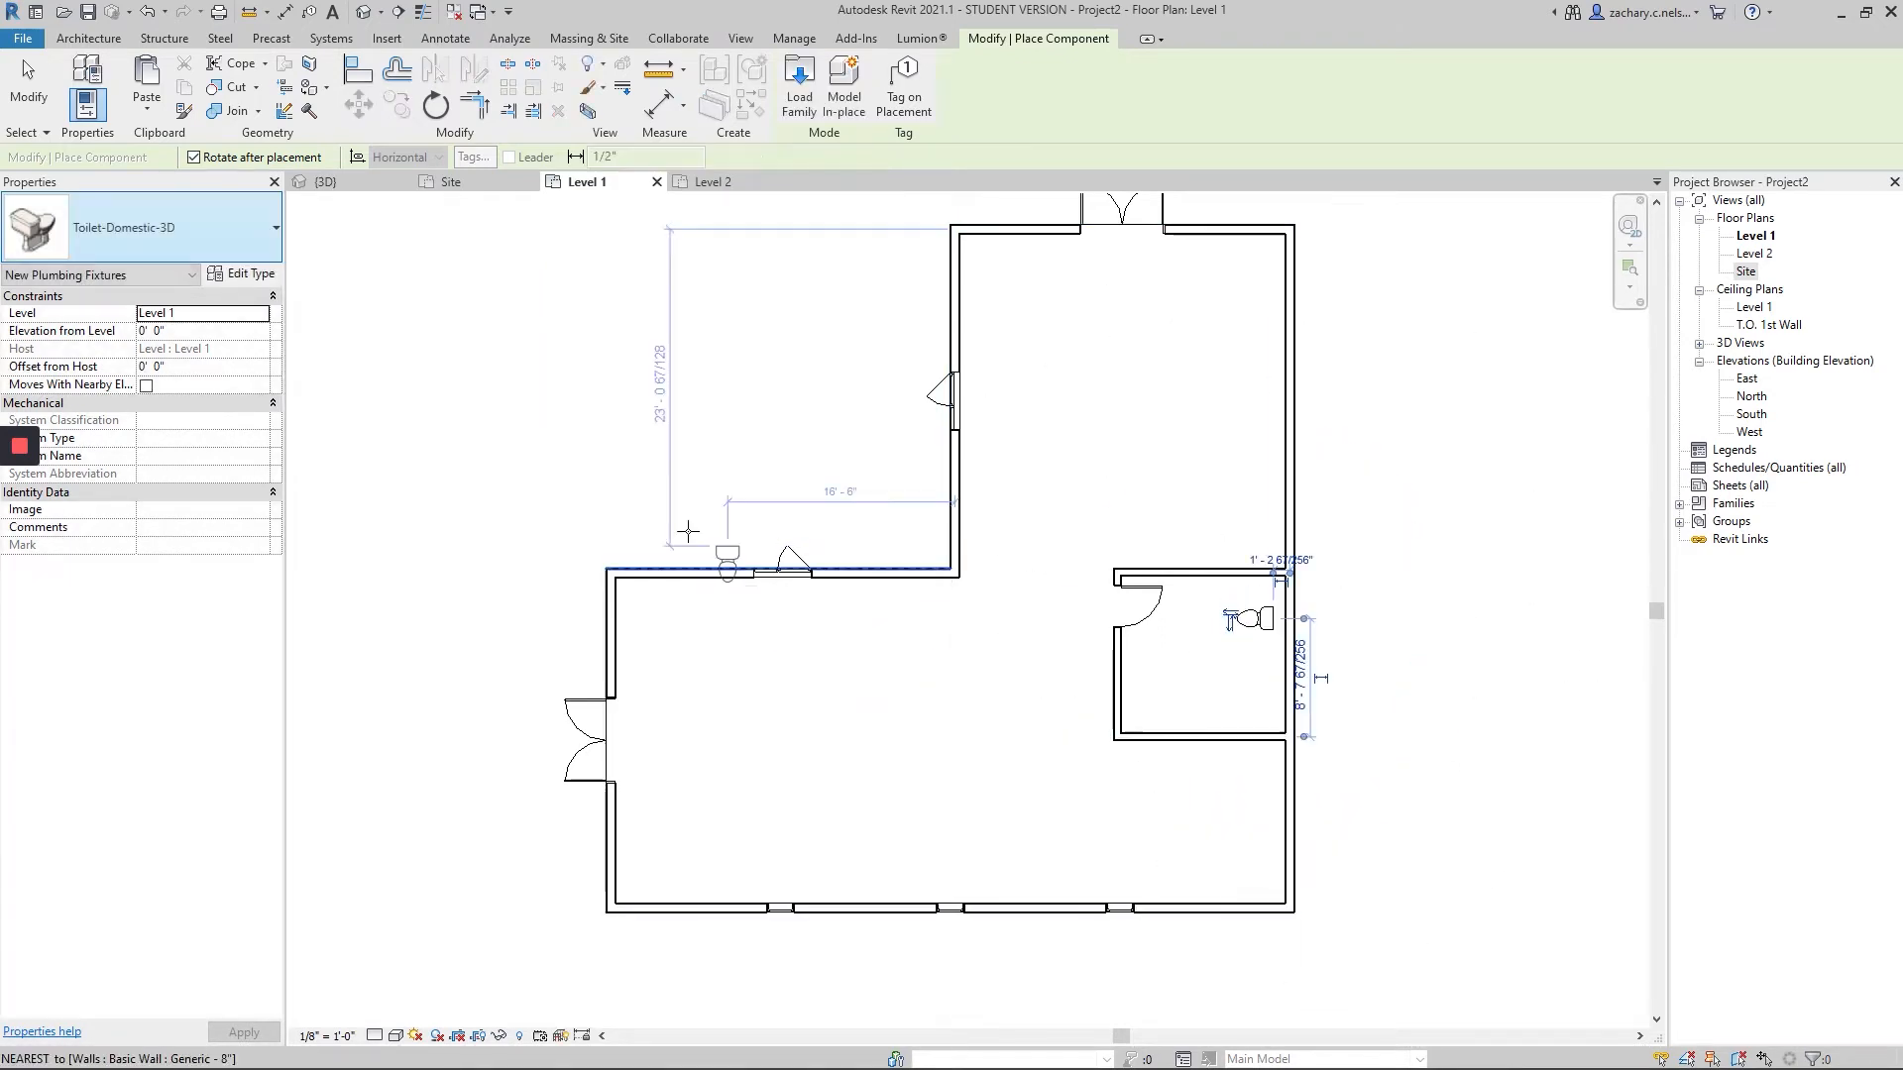
click(27, 87)
- Align the back of the toilet's tank with the inner face of the right exterior wall
scroll(1375, 642, up, 5)
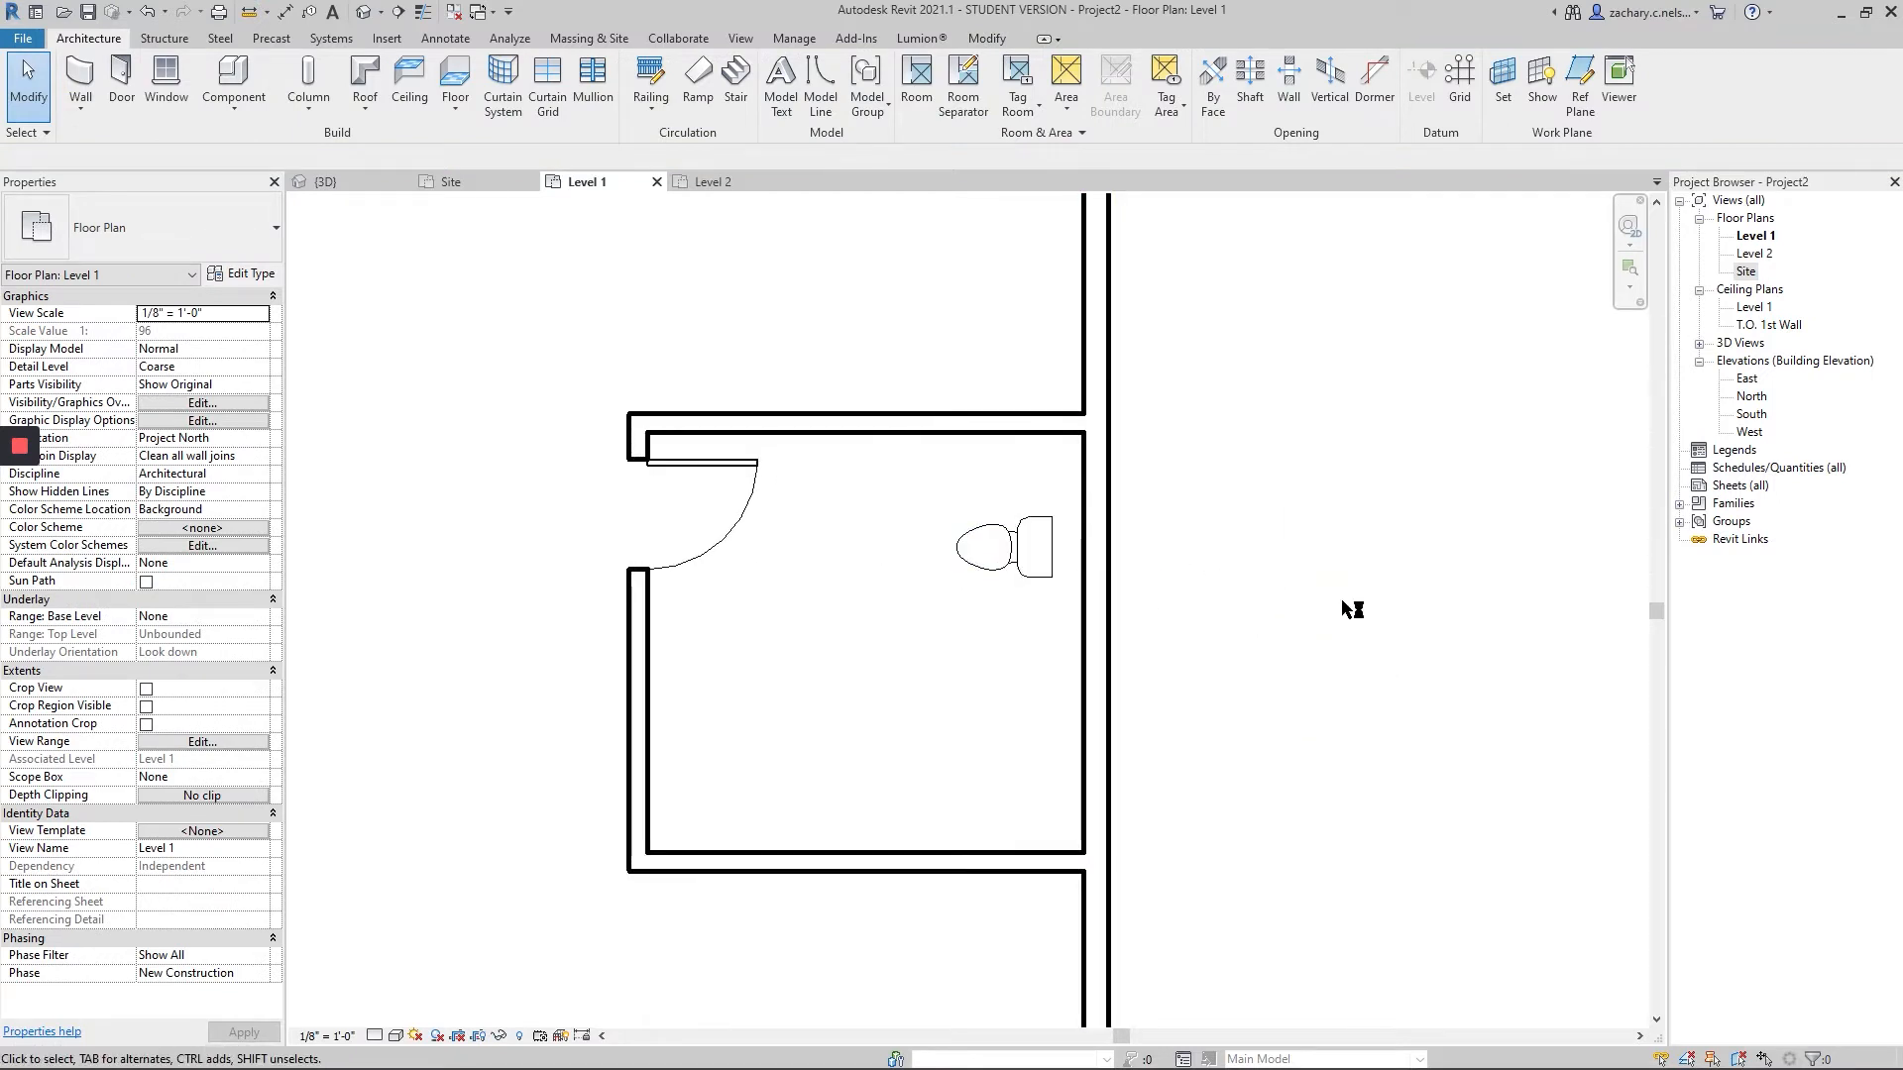
key(a)
key(l)
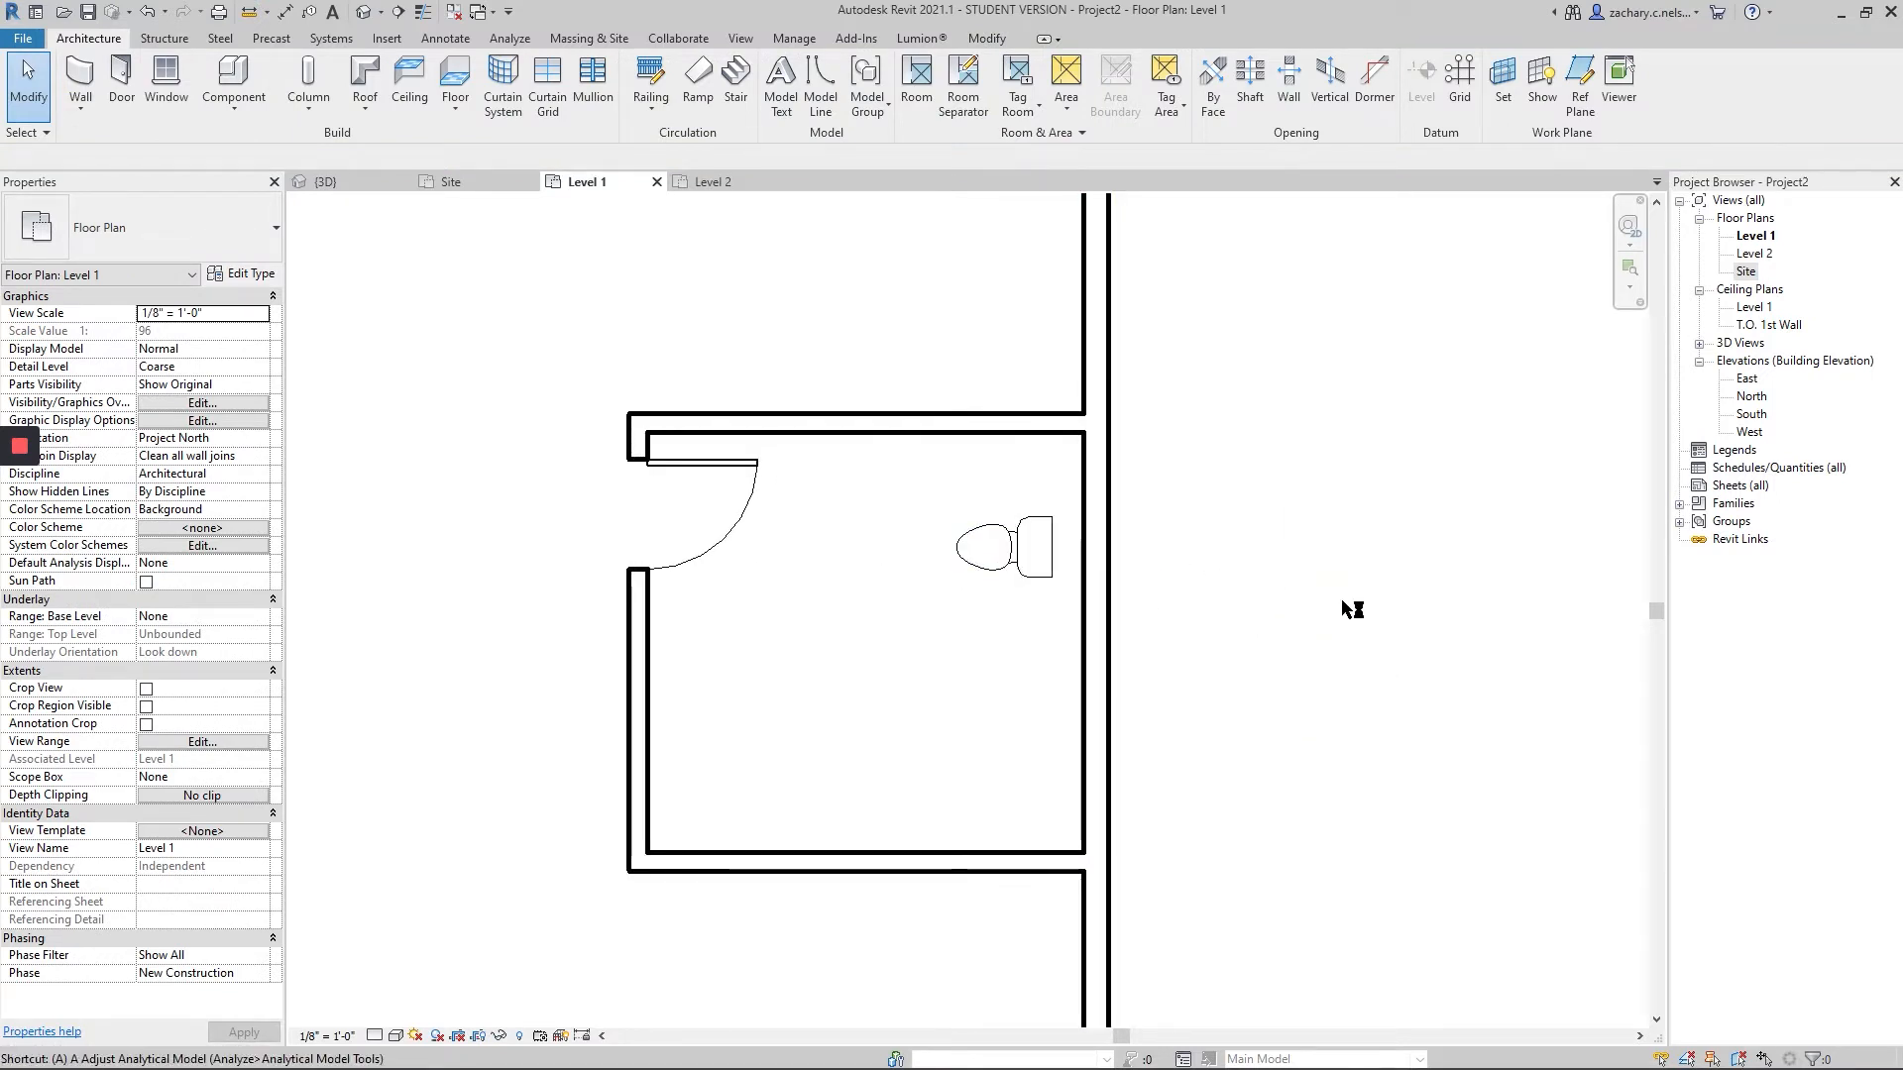
click(1077, 597)
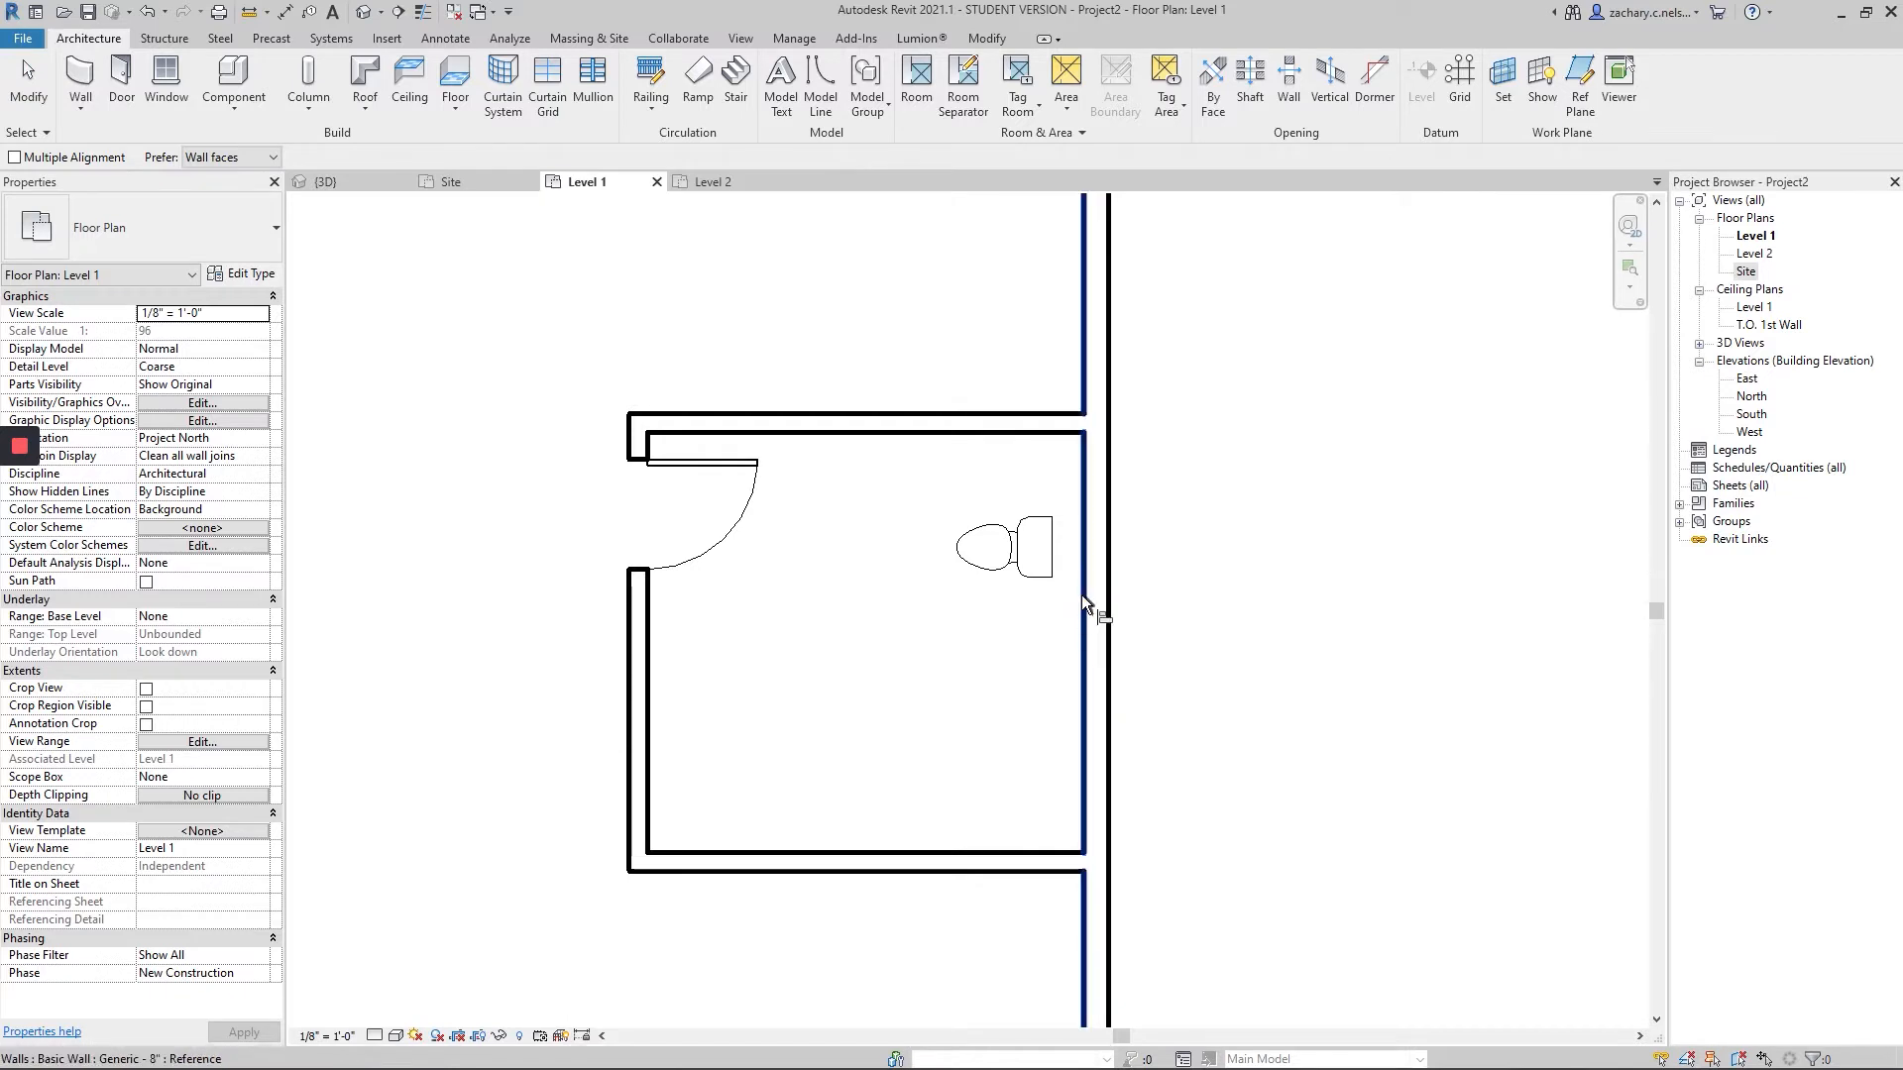
click(1057, 548)
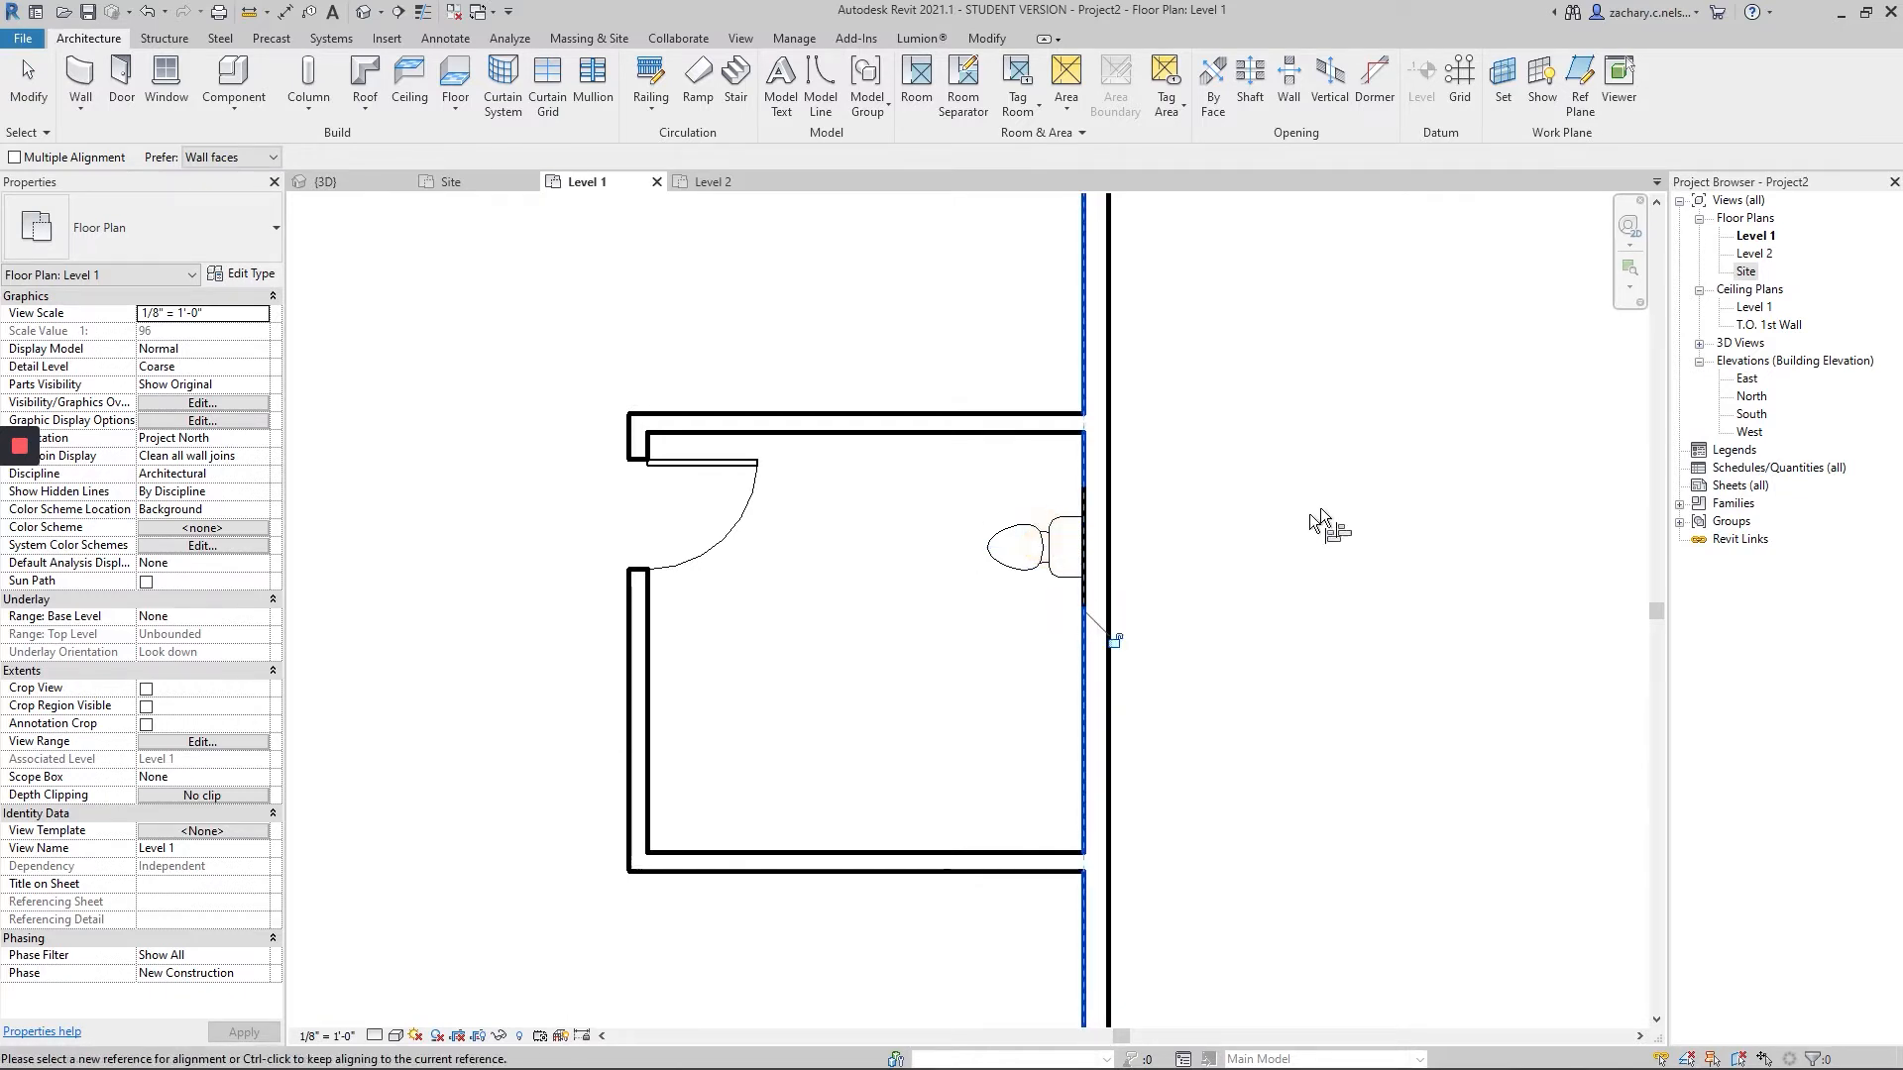
scroll(1292, 485, down, 2)
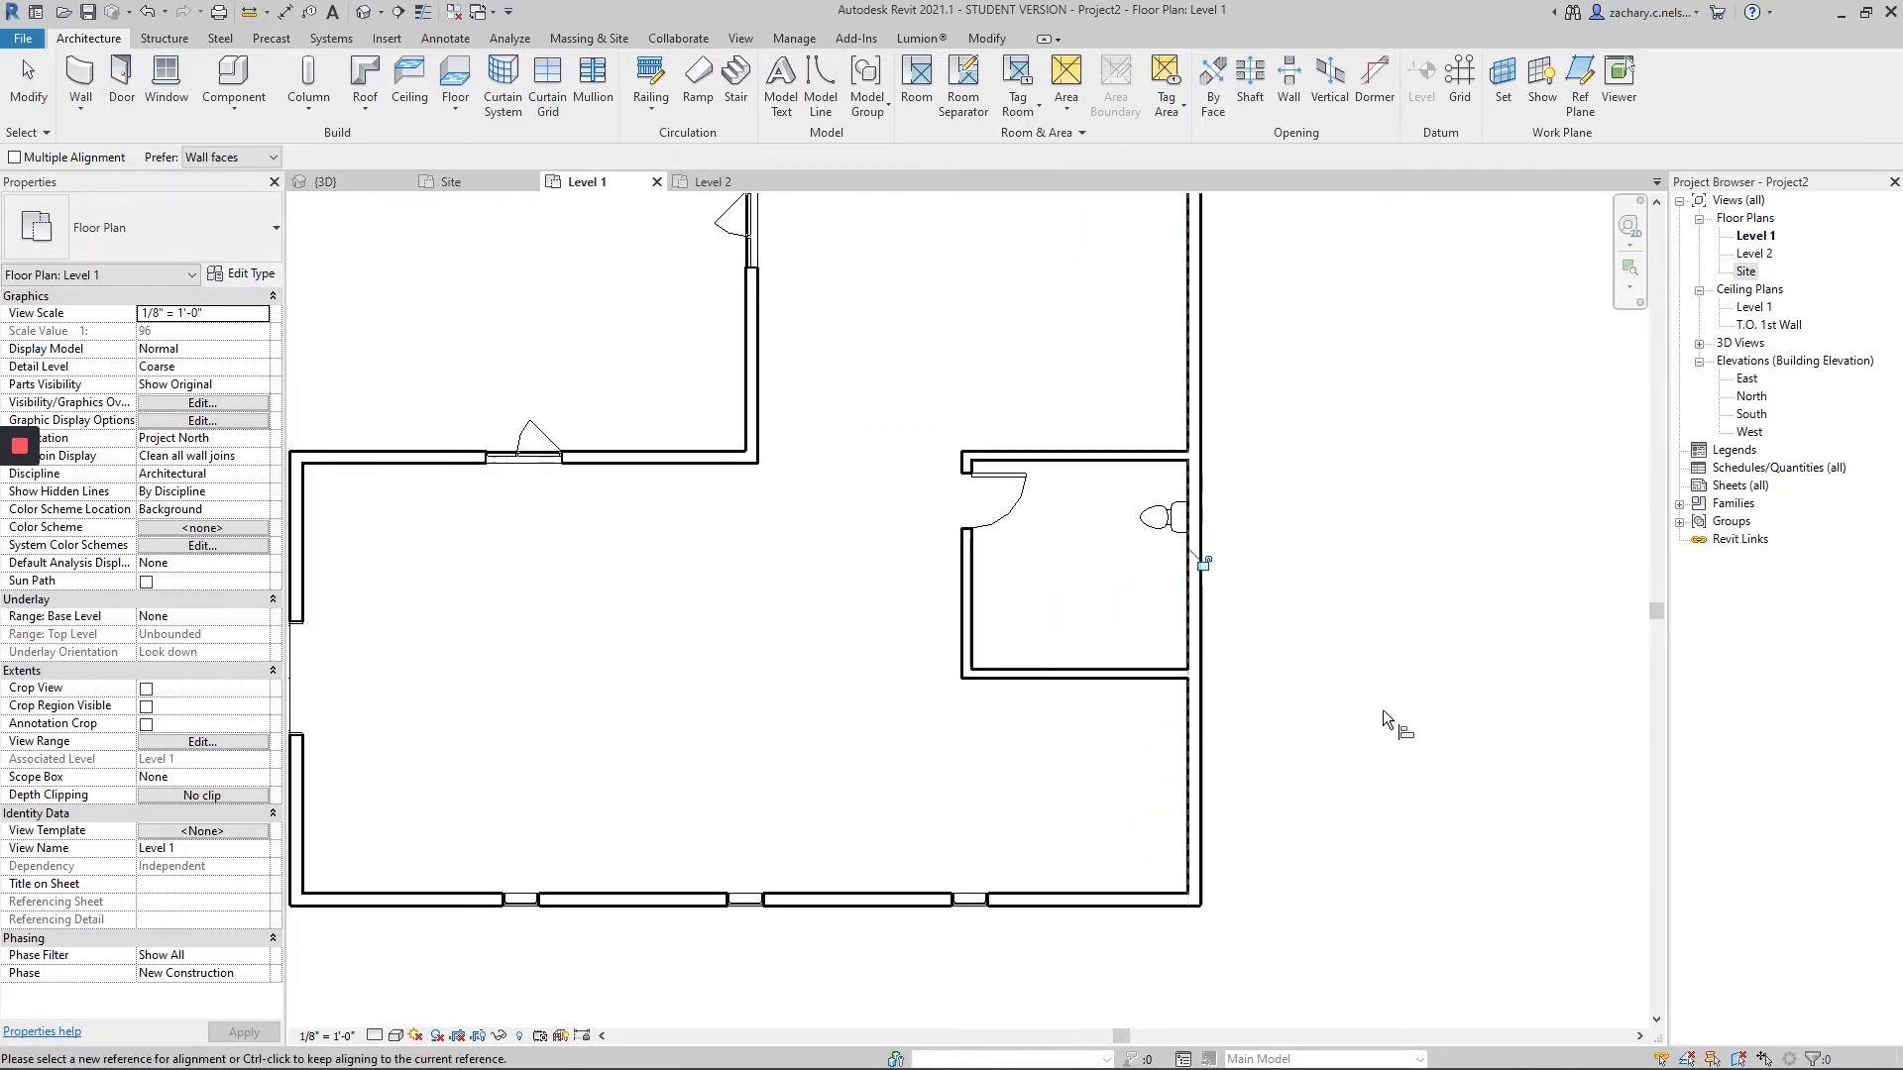
scroll(1380, 708, down, 1)
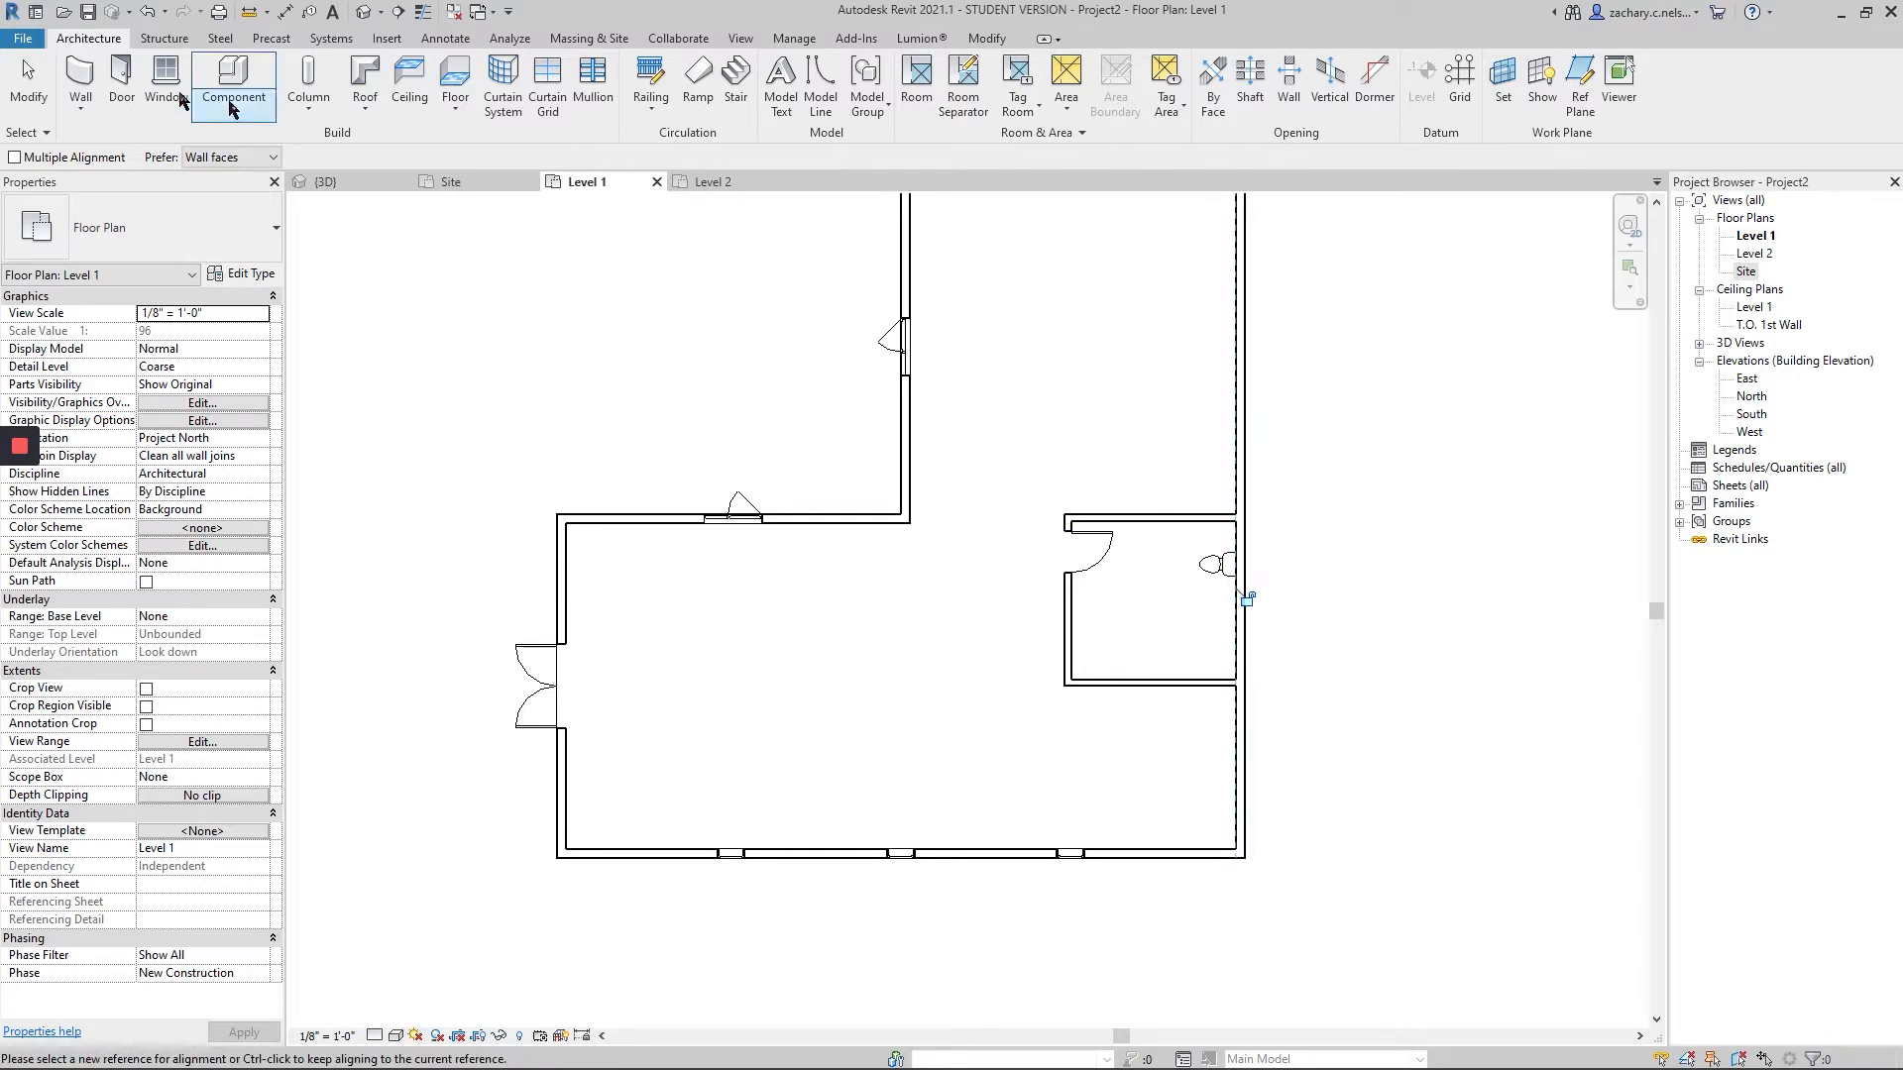
click(28, 81)
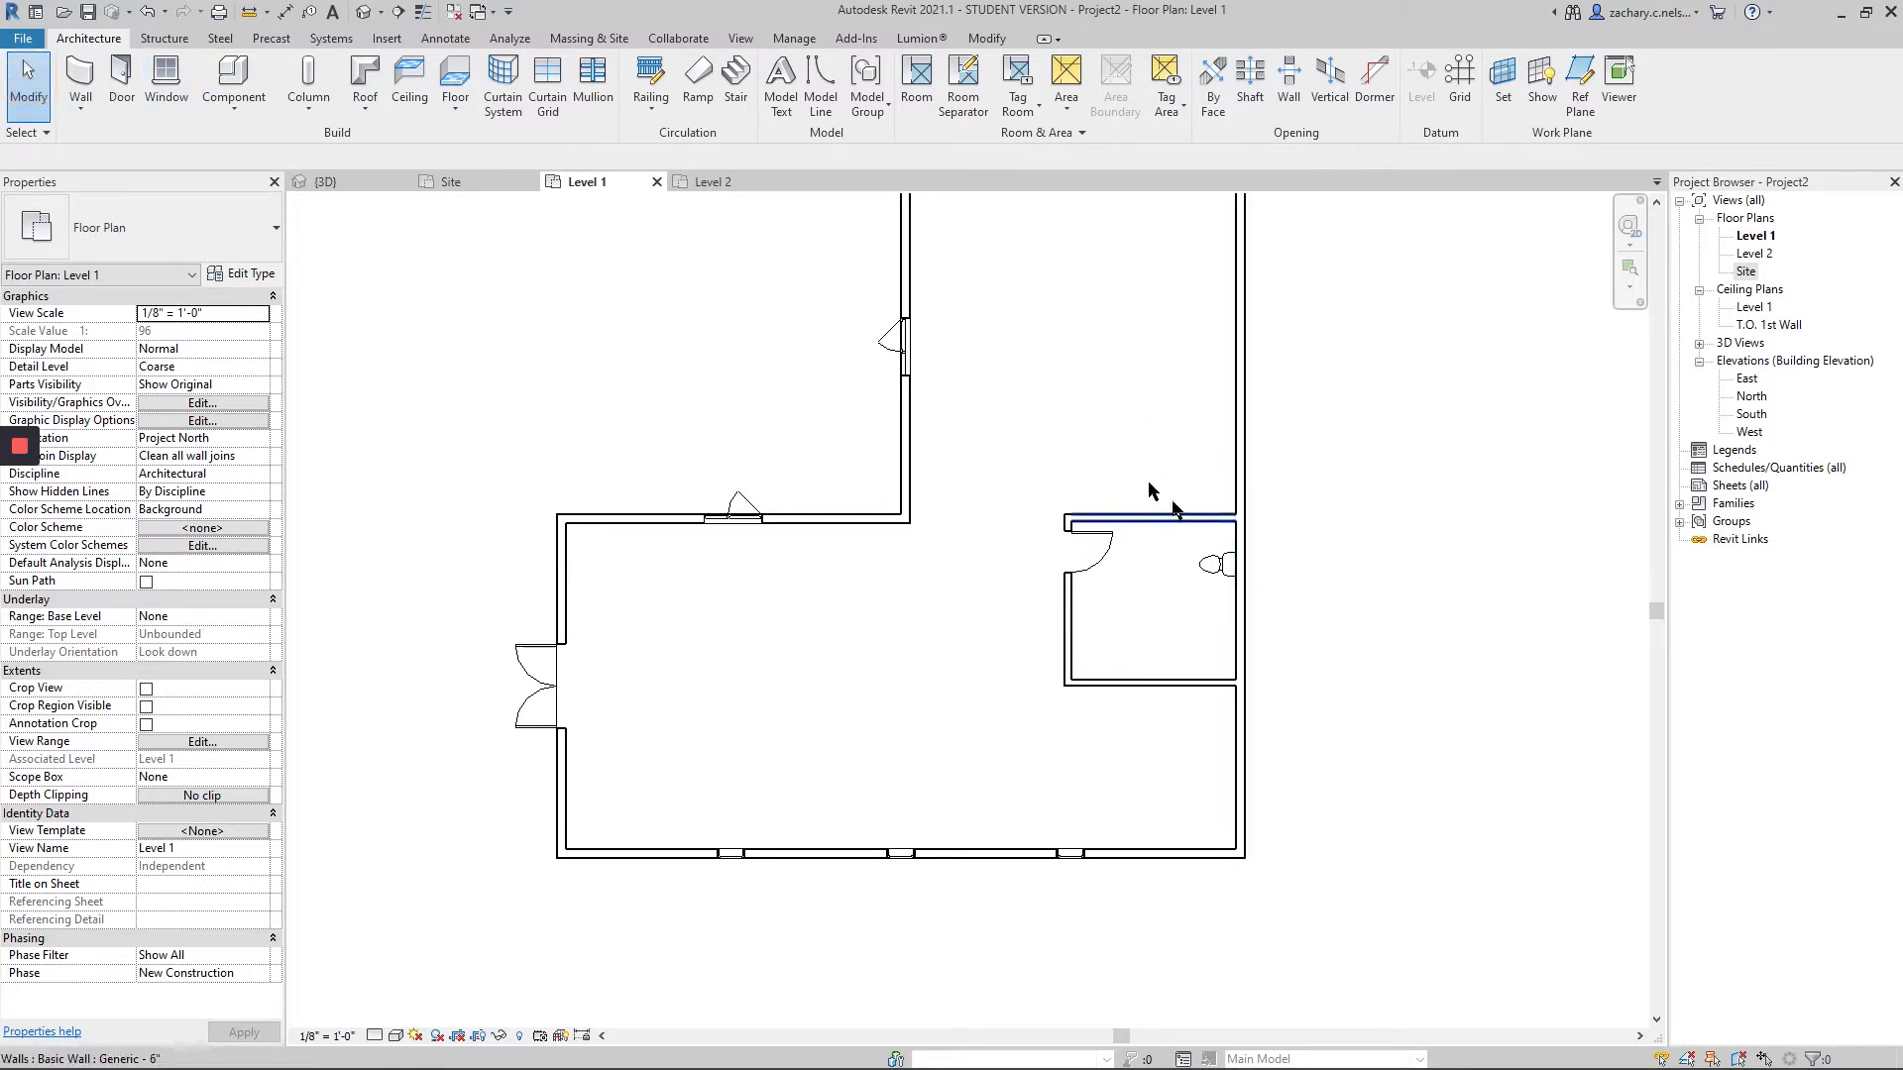
- Start placing another component and browse for a family to load from the library's English-Imperial folder
middle_drag(1148, 480, 1231, 598)
mouse_move(1180, 518)
middle_down()
mouse_move(1199, 416)
mouse_move(1251, 381)
mouse_move(1193, 552)
mouse_move(1165, 496)
middle_up()
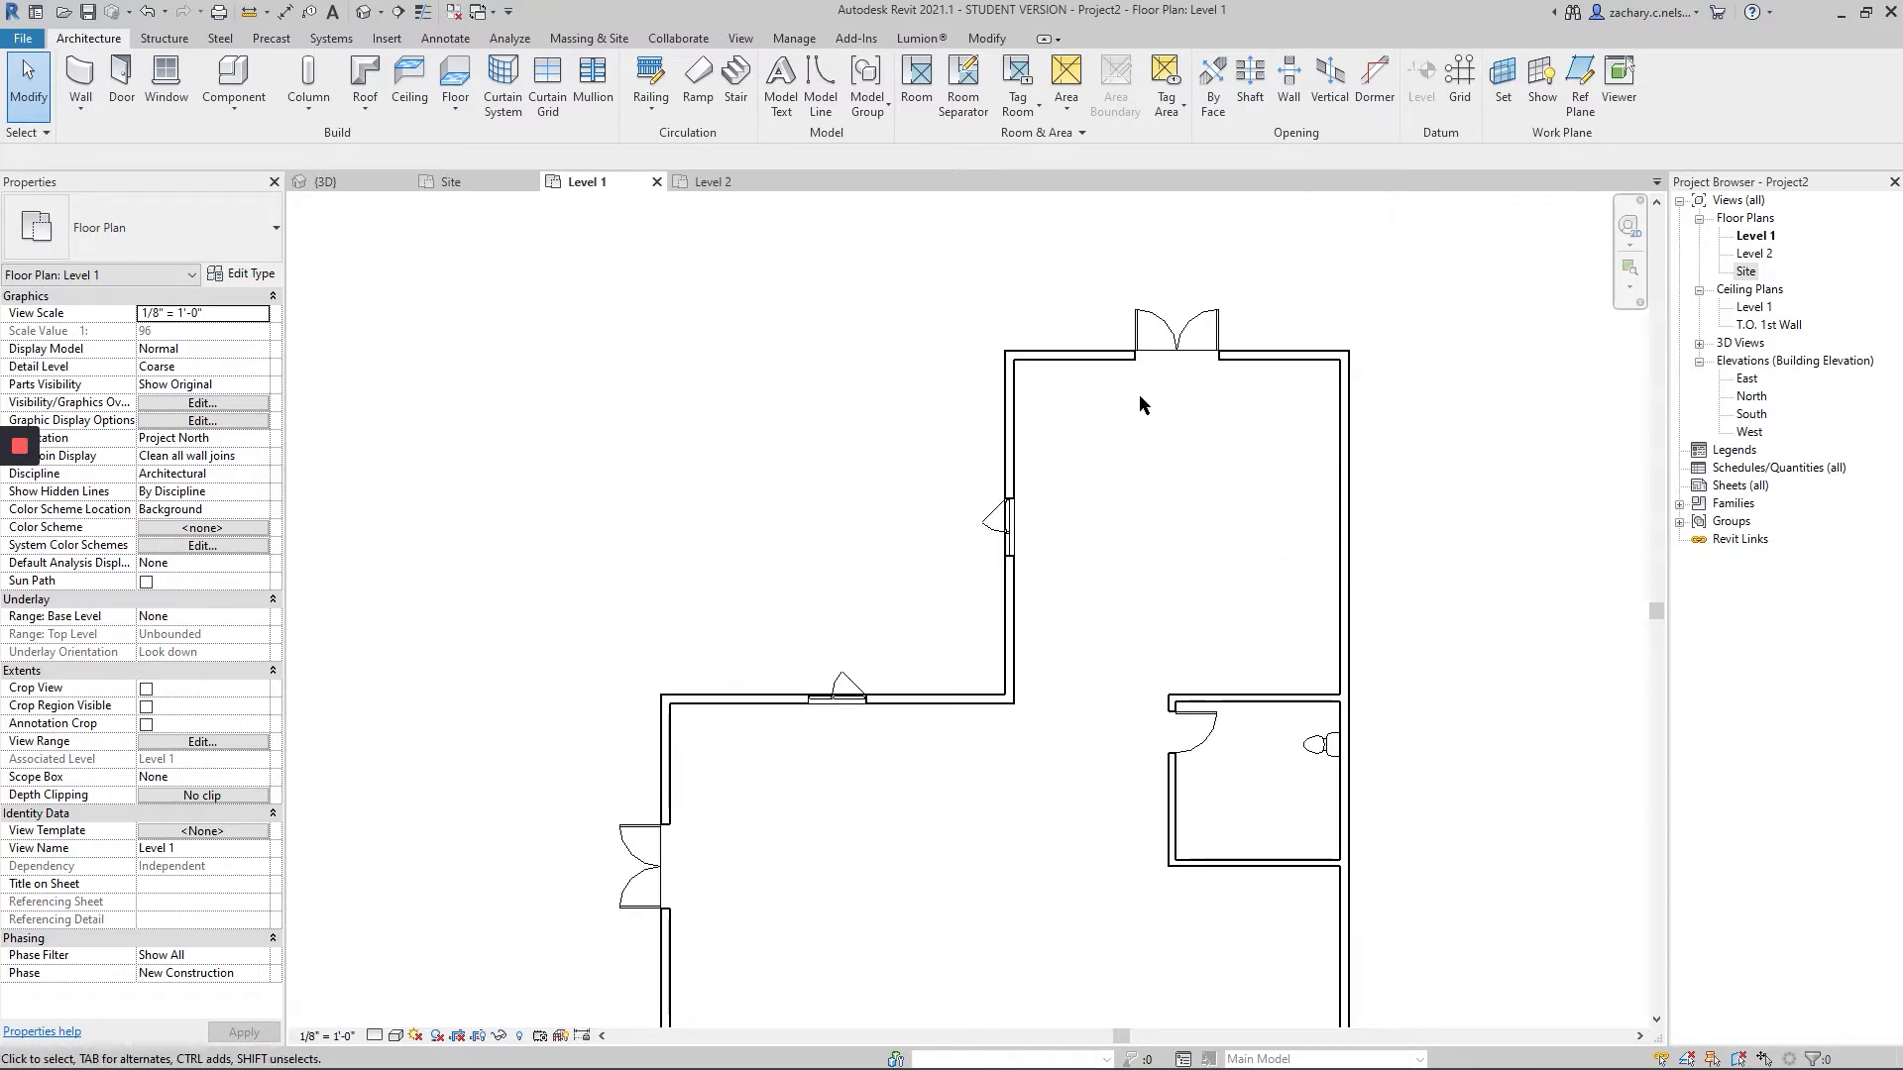
click(233, 74)
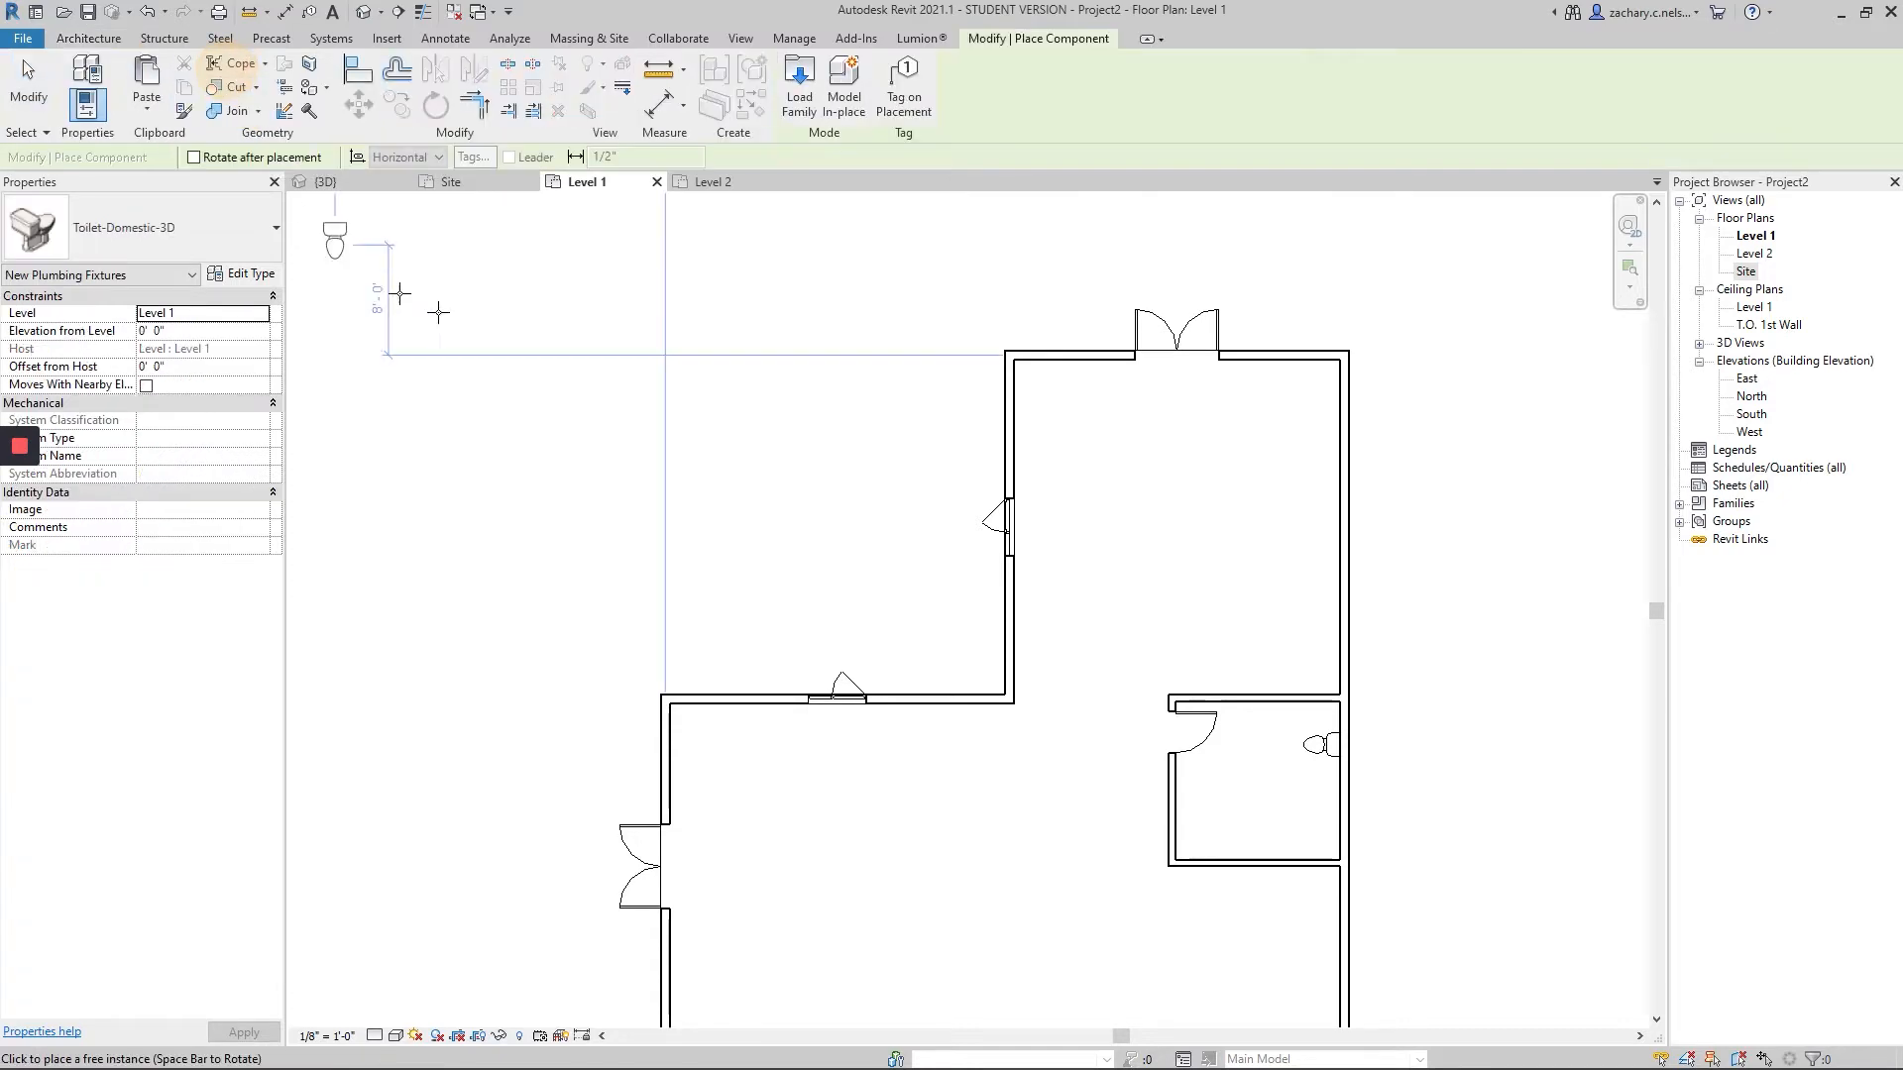
click(244, 274)
click(1009, 274)
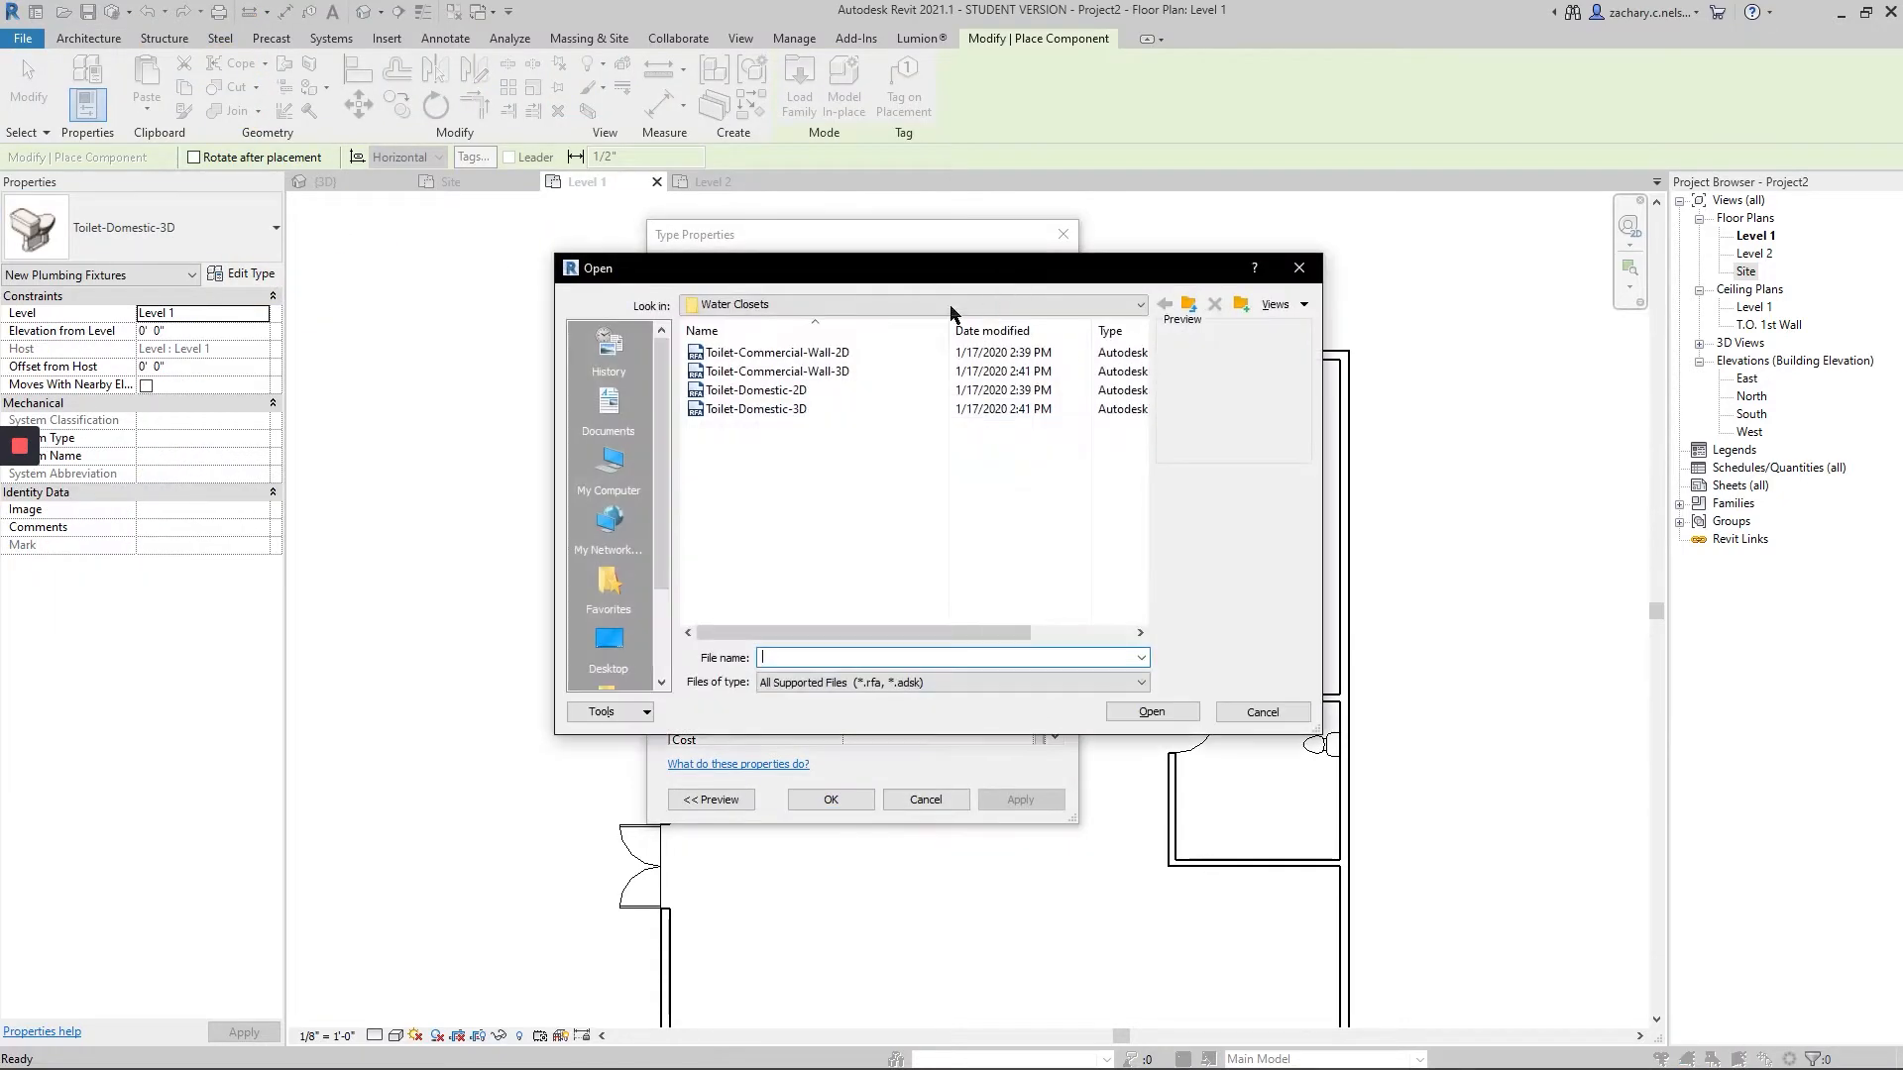
click(1190, 306)
click(1190, 305)
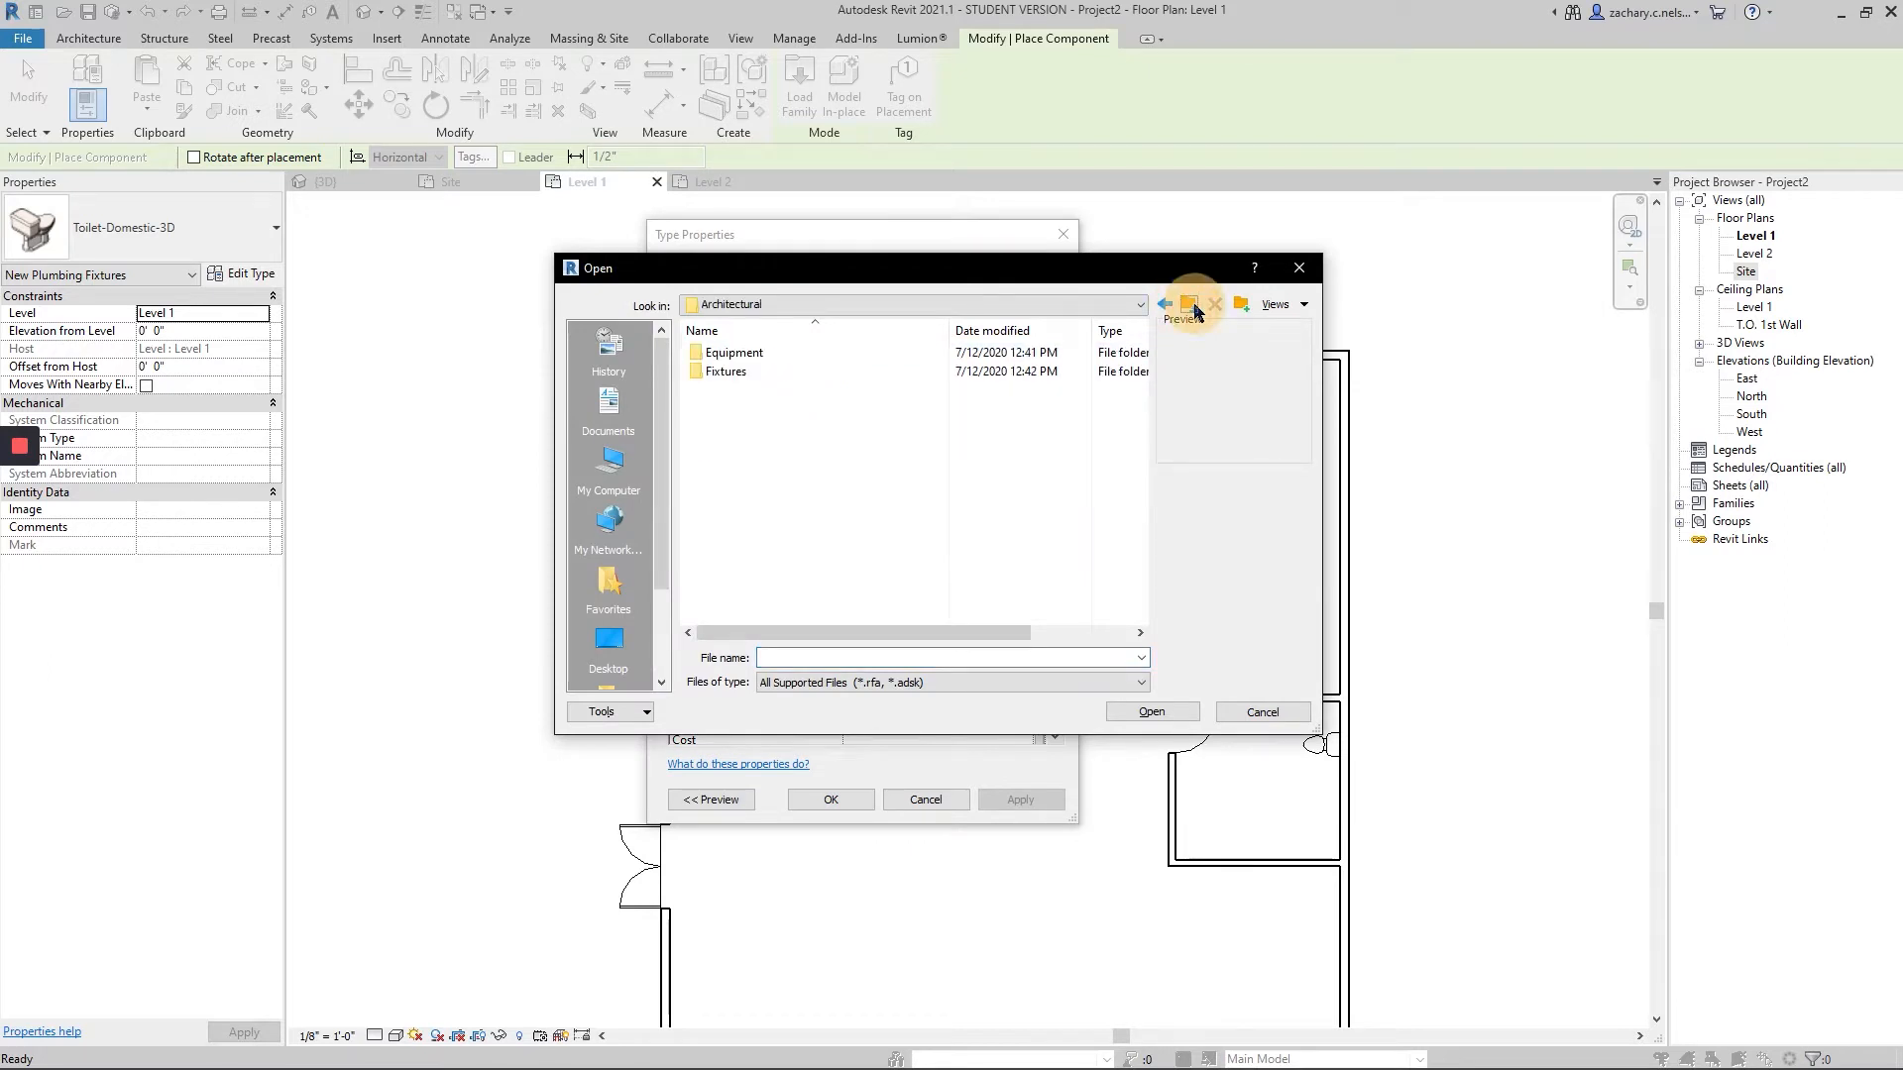
click(1192, 306)
click(1190, 305)
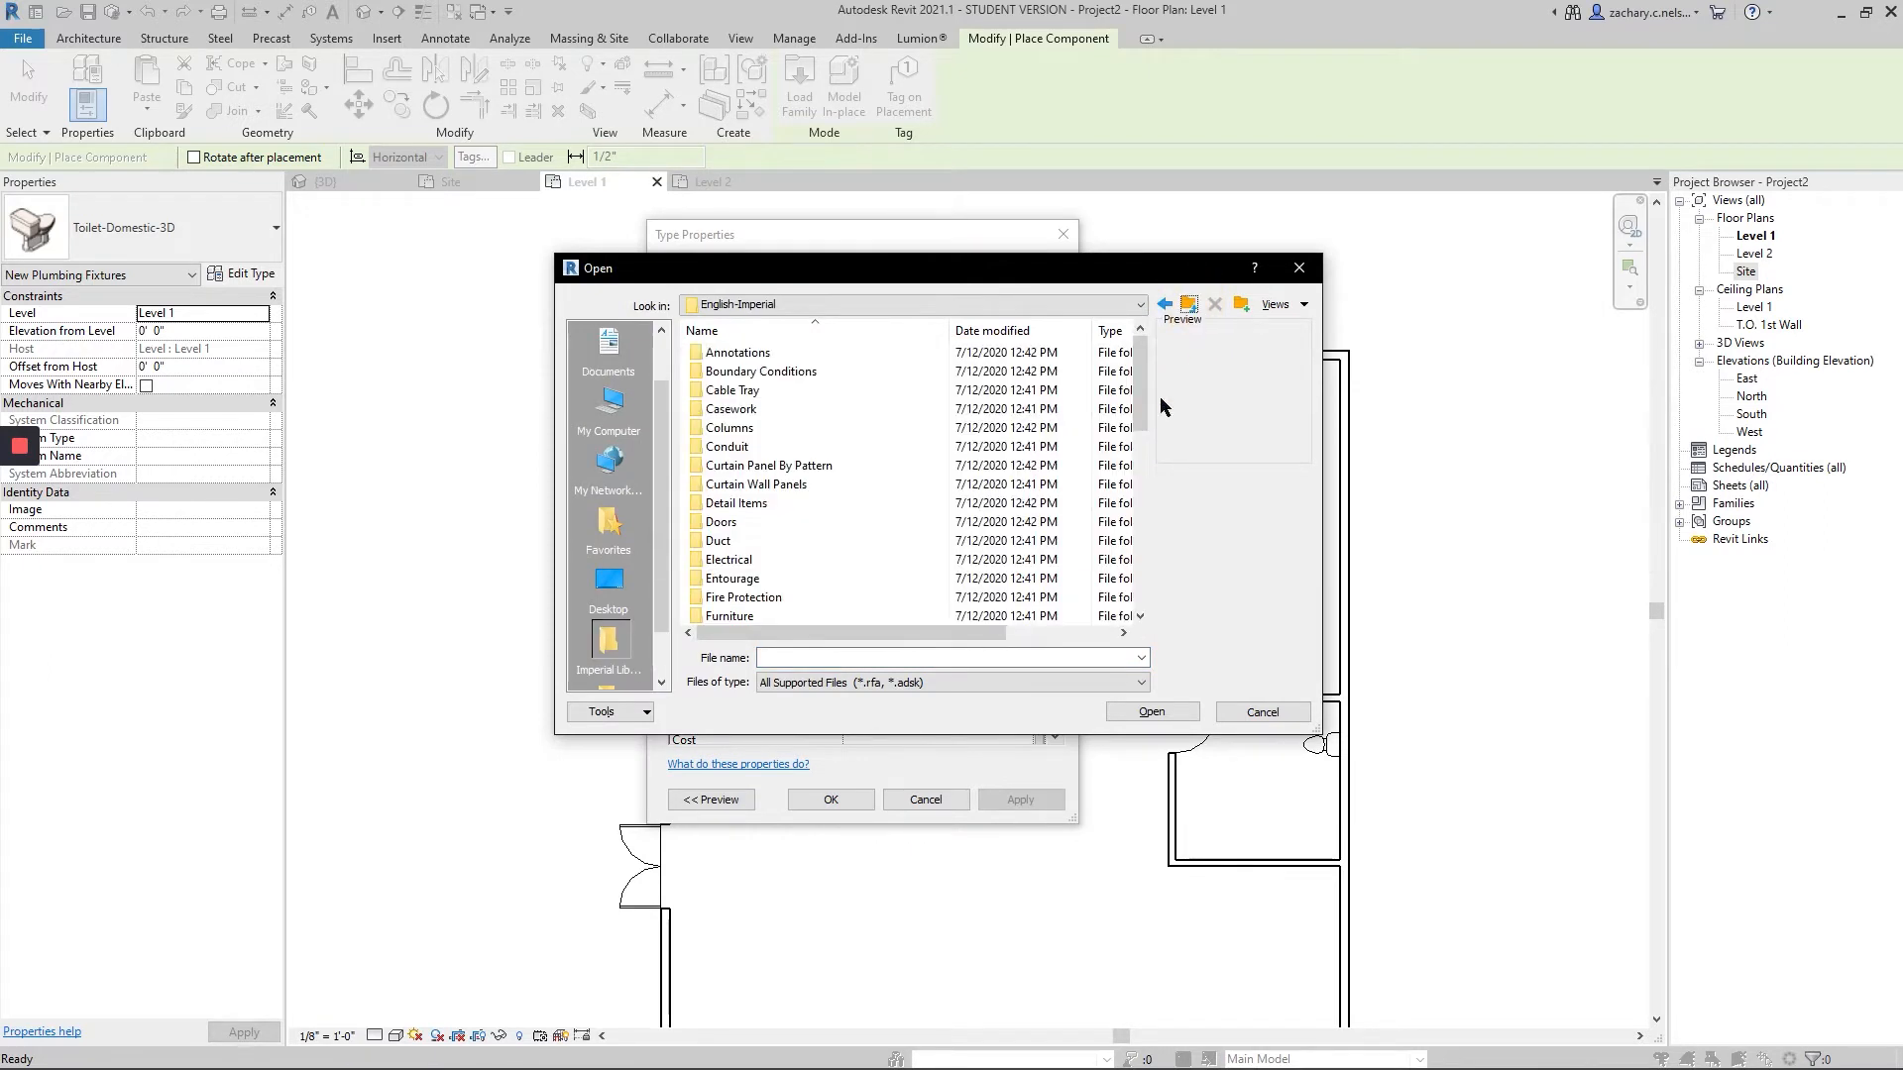
- Load the Table-Dining family from the library's Furniture > Tables folder
scroll(849, 341, down, 3)
double_click(750, 449)
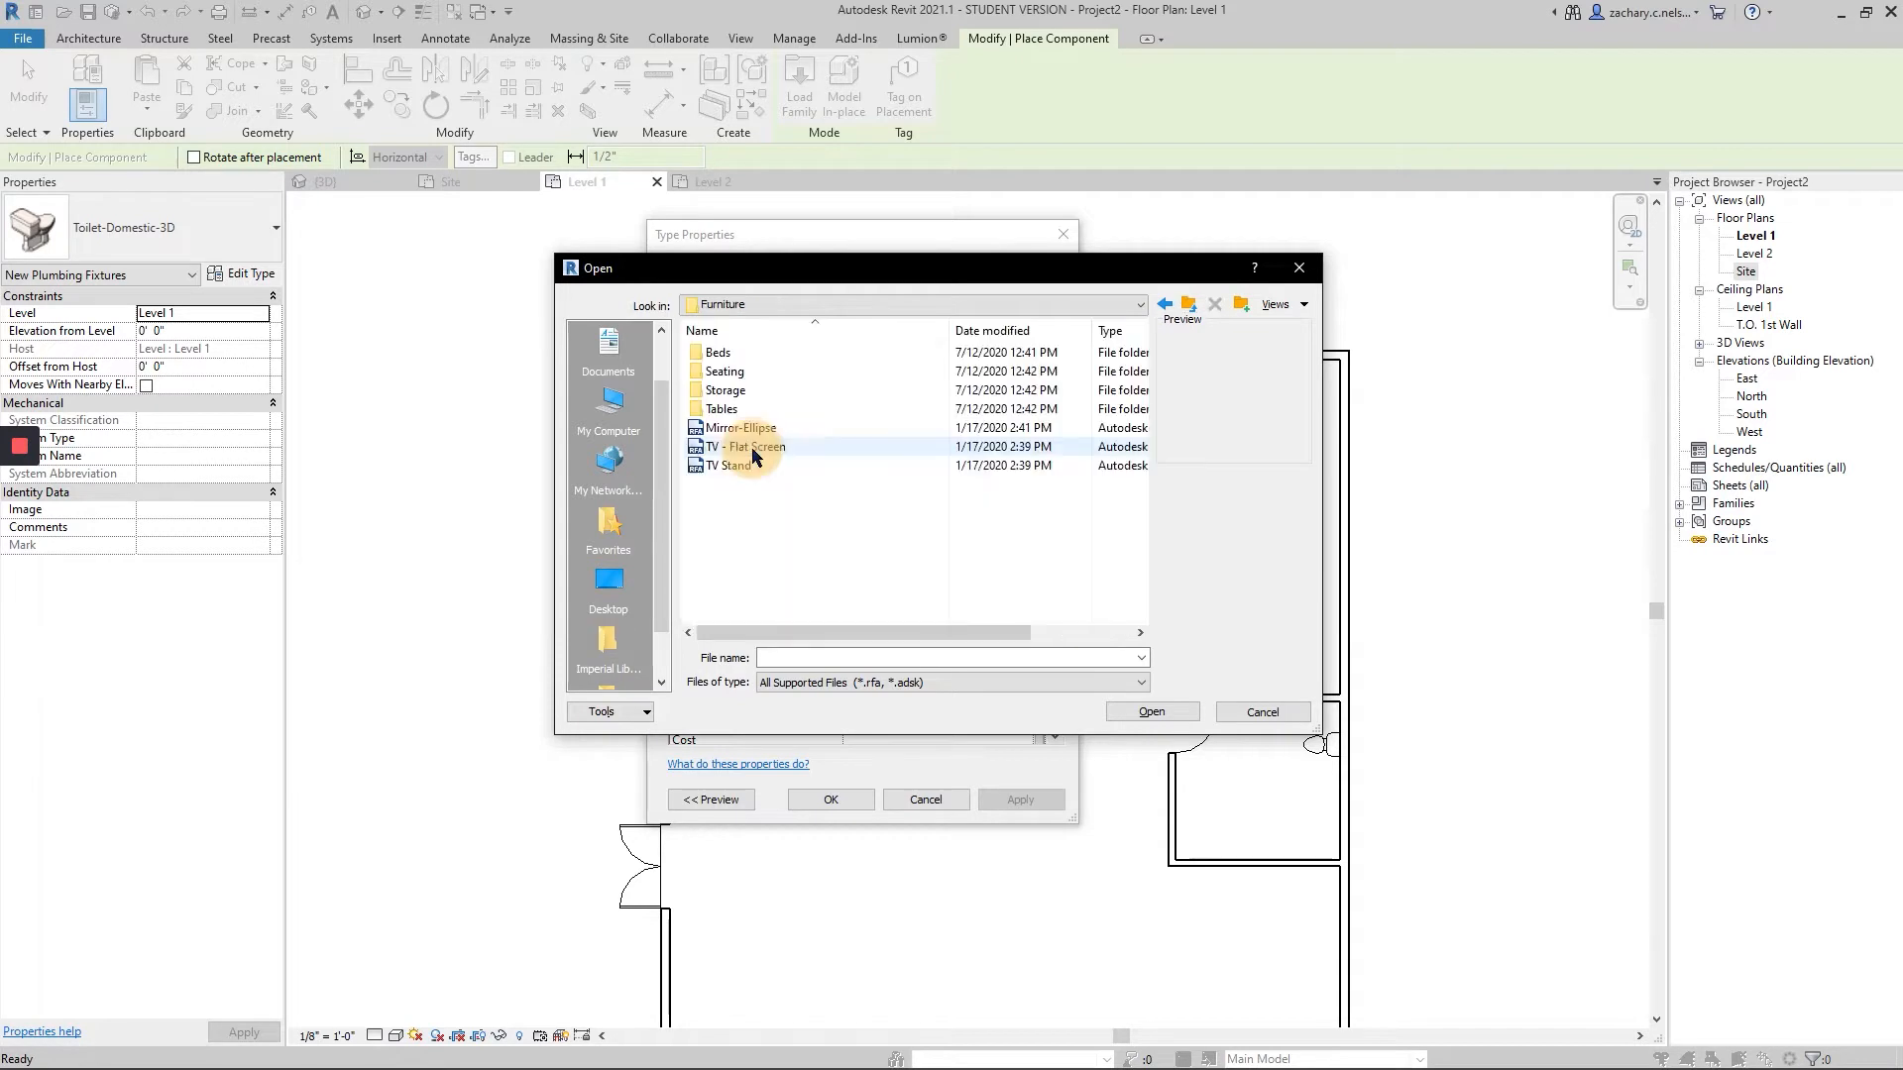
double_click(733, 410)
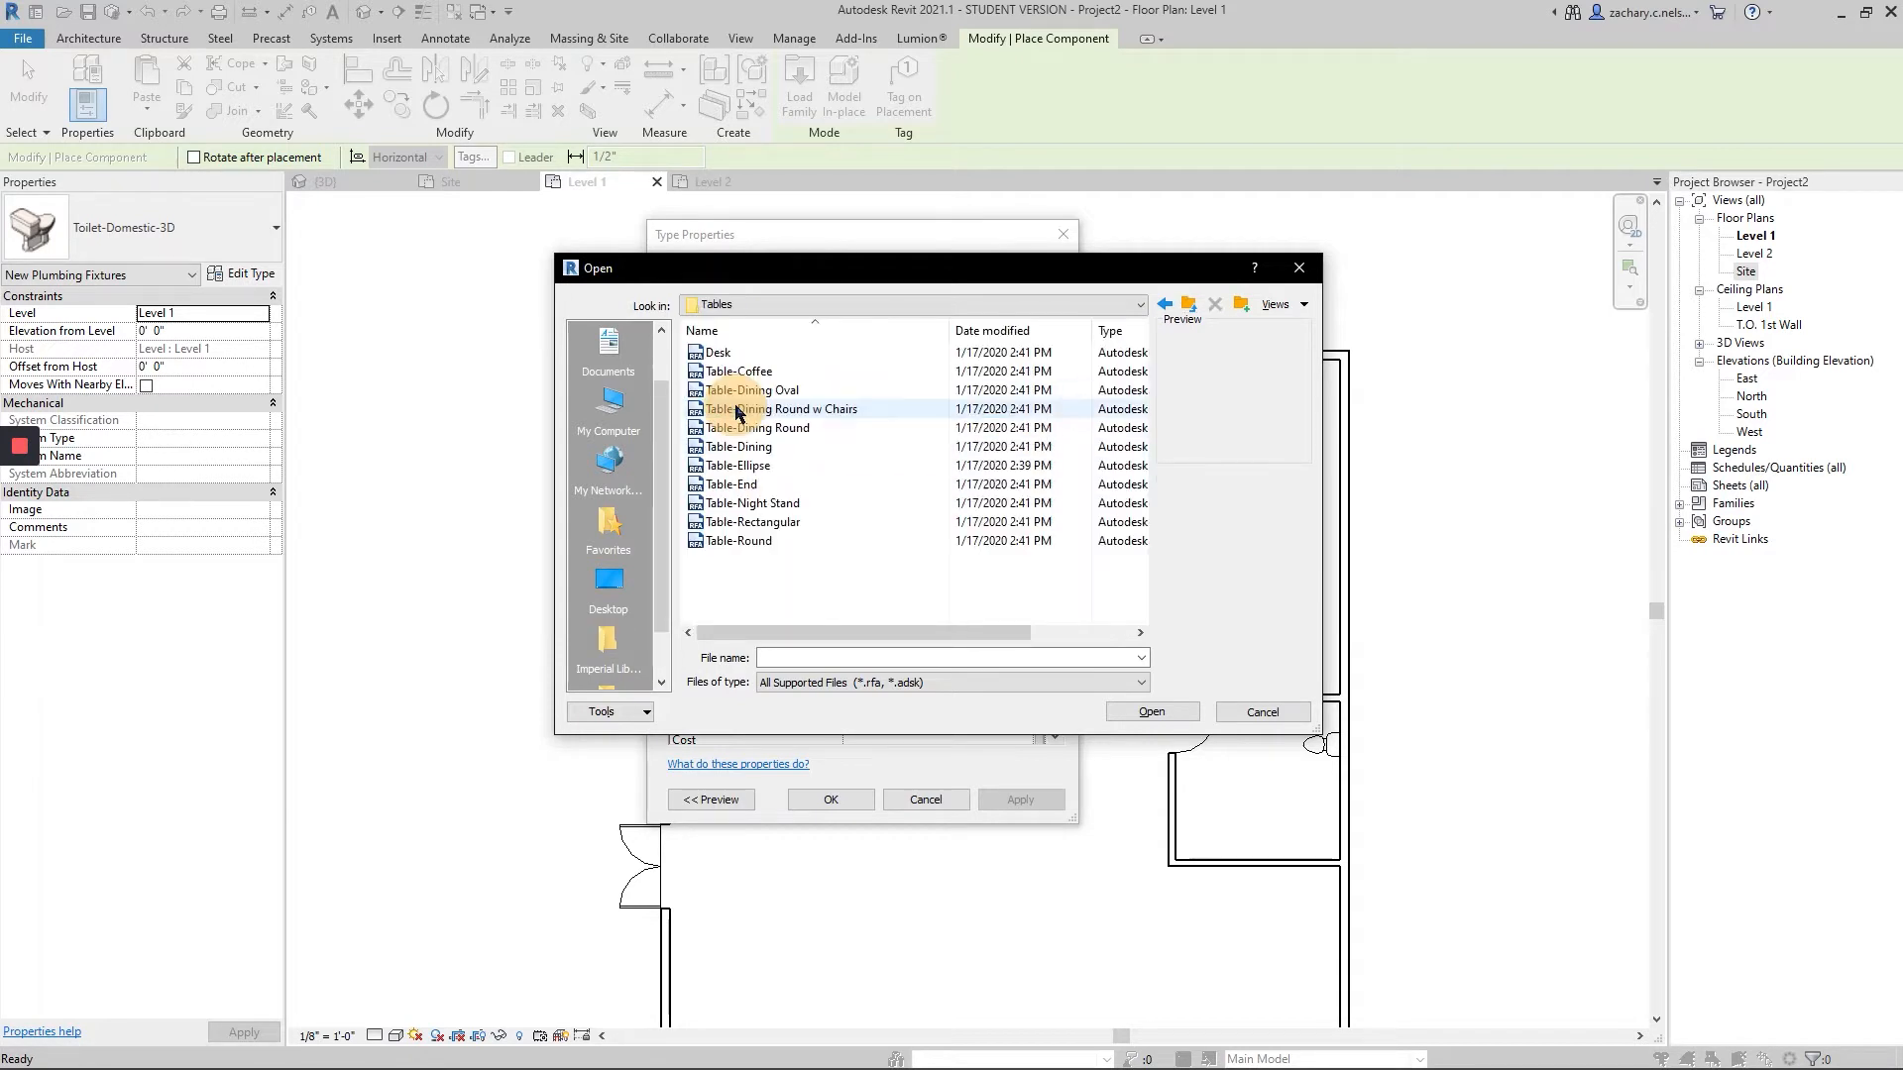
click(721, 374)
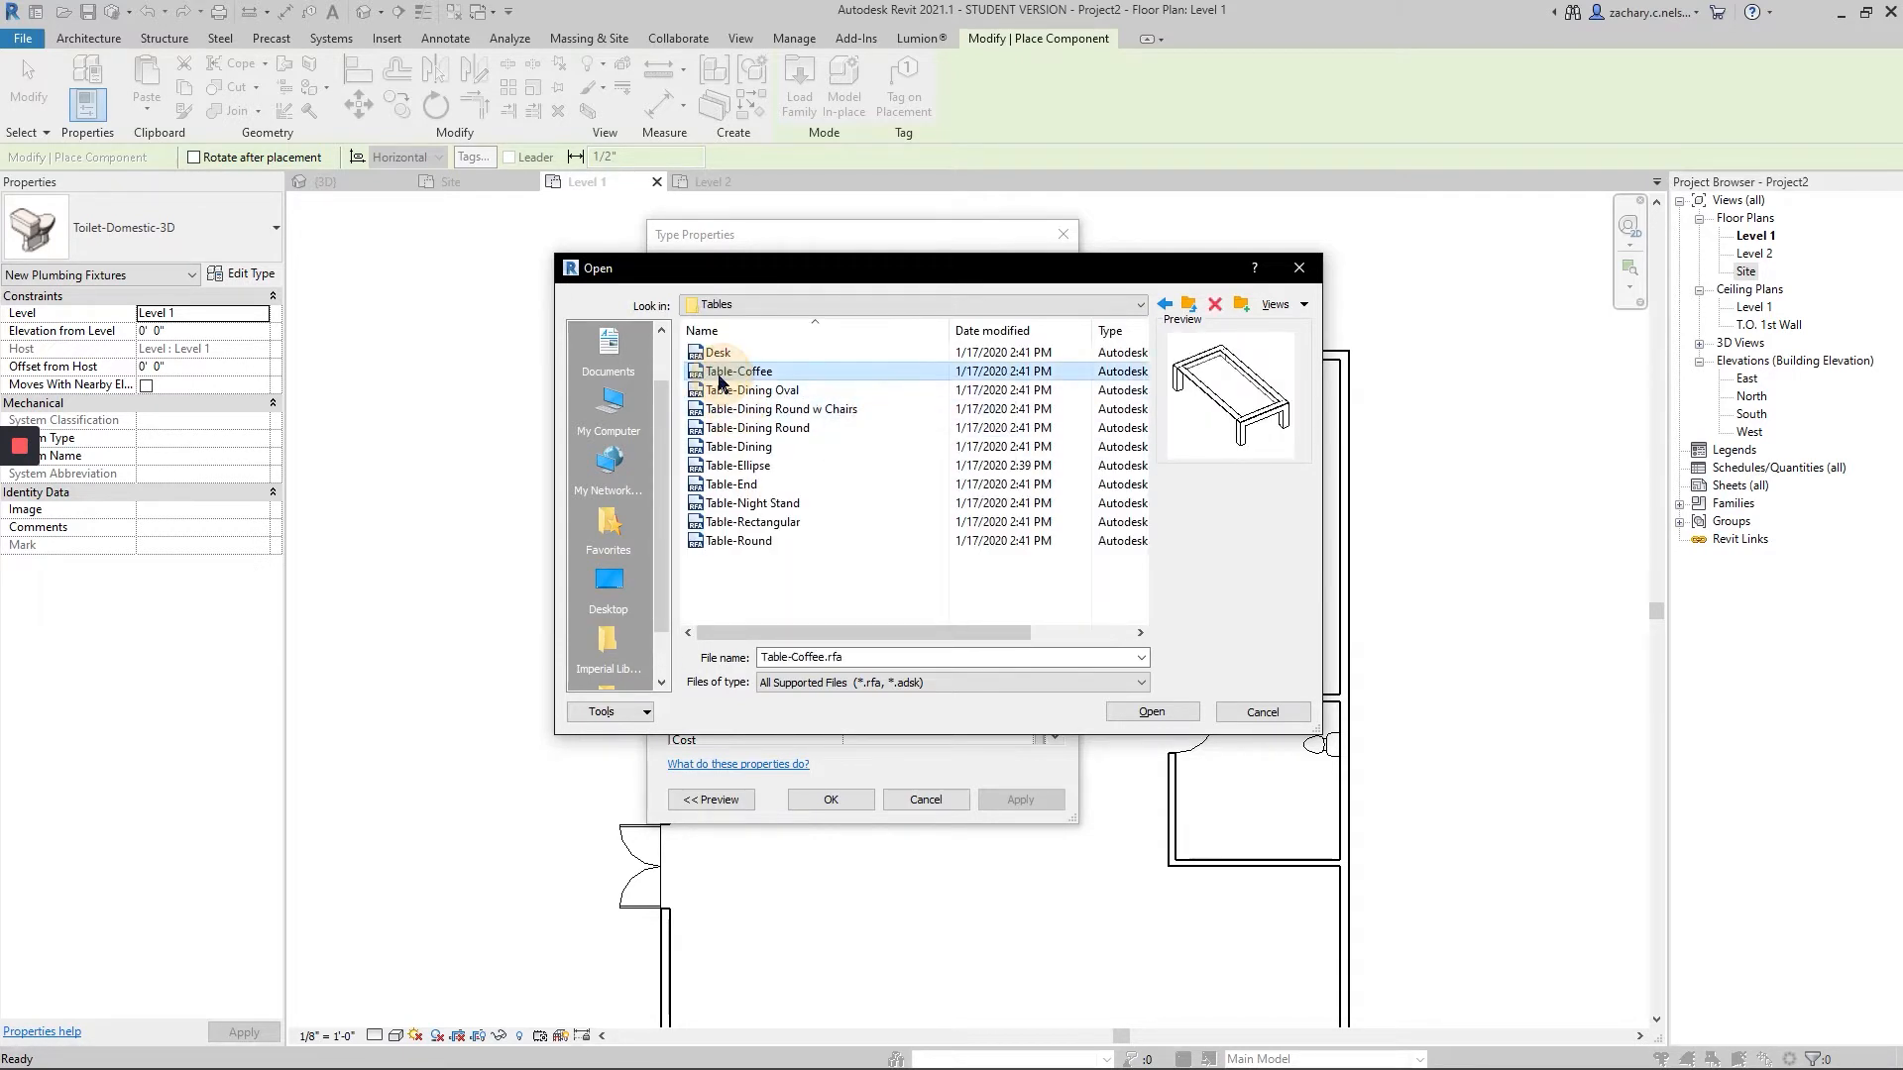
click(753, 447)
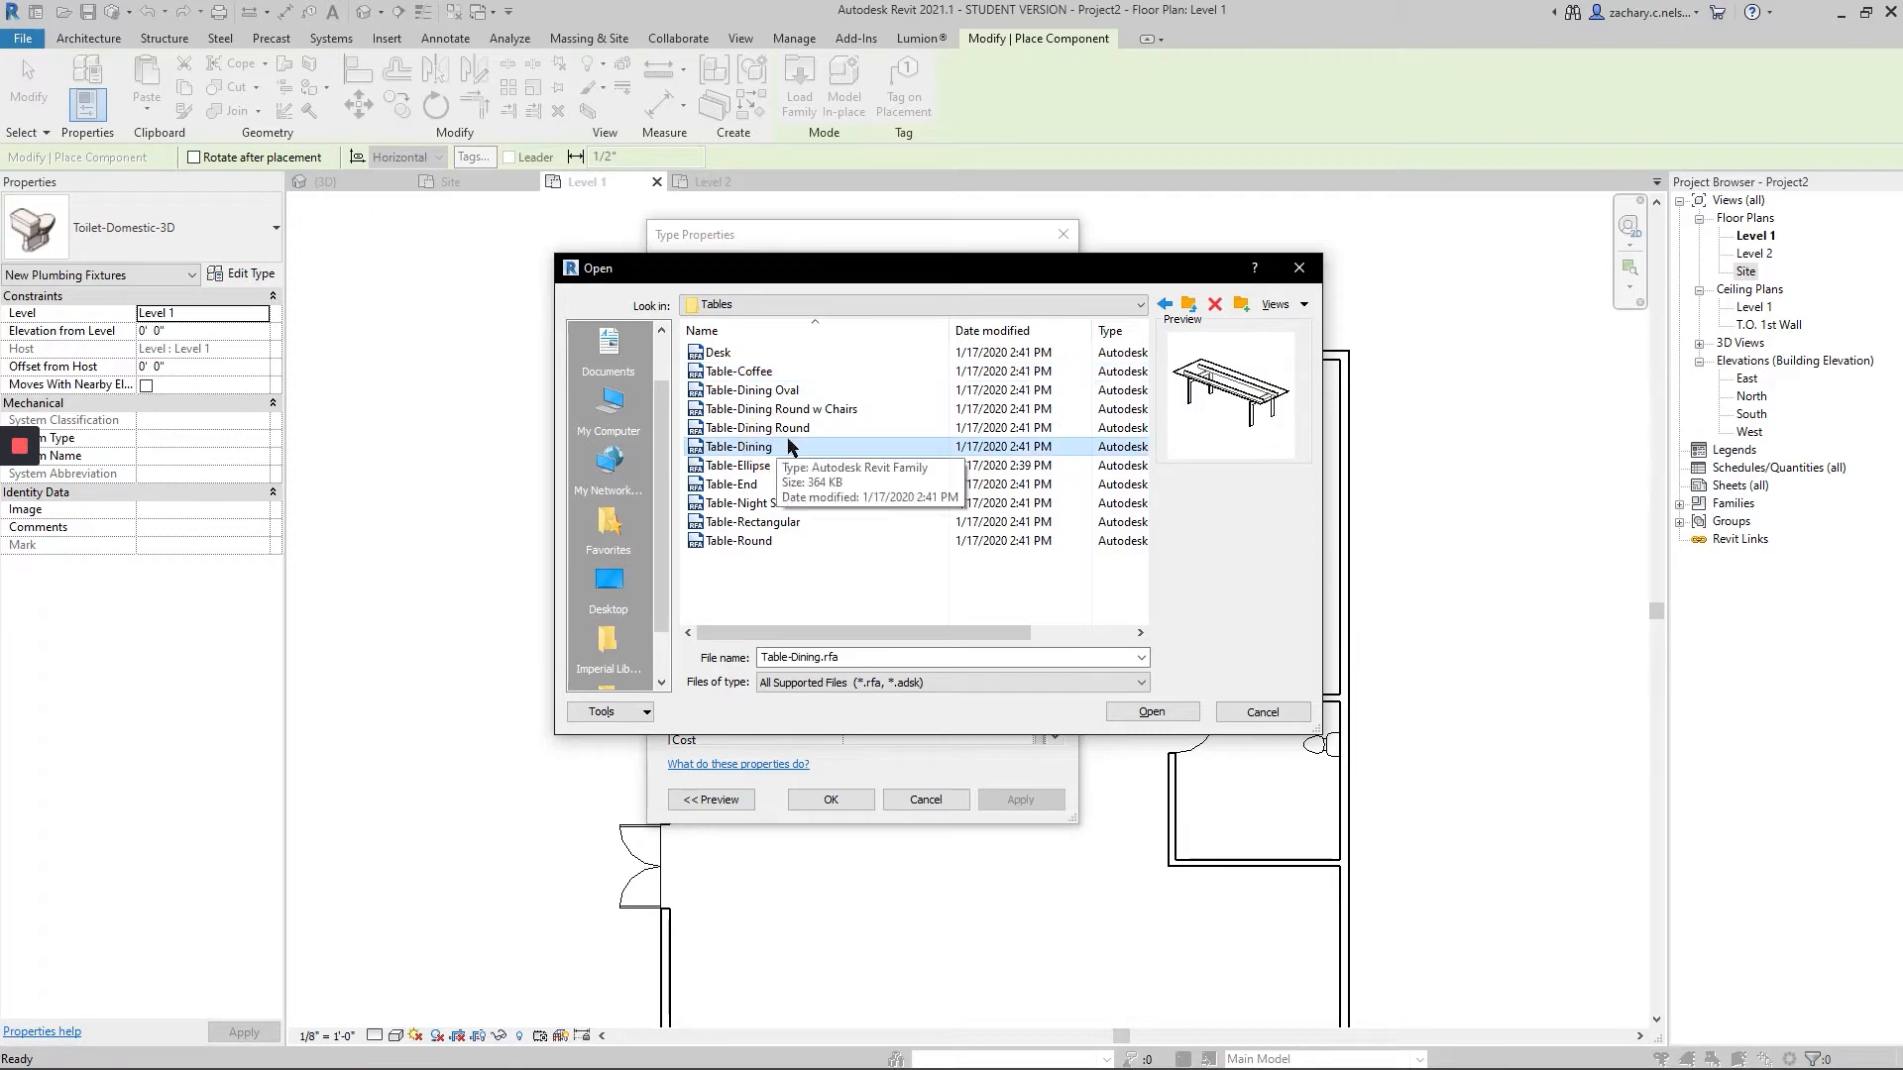
click(1152, 713)
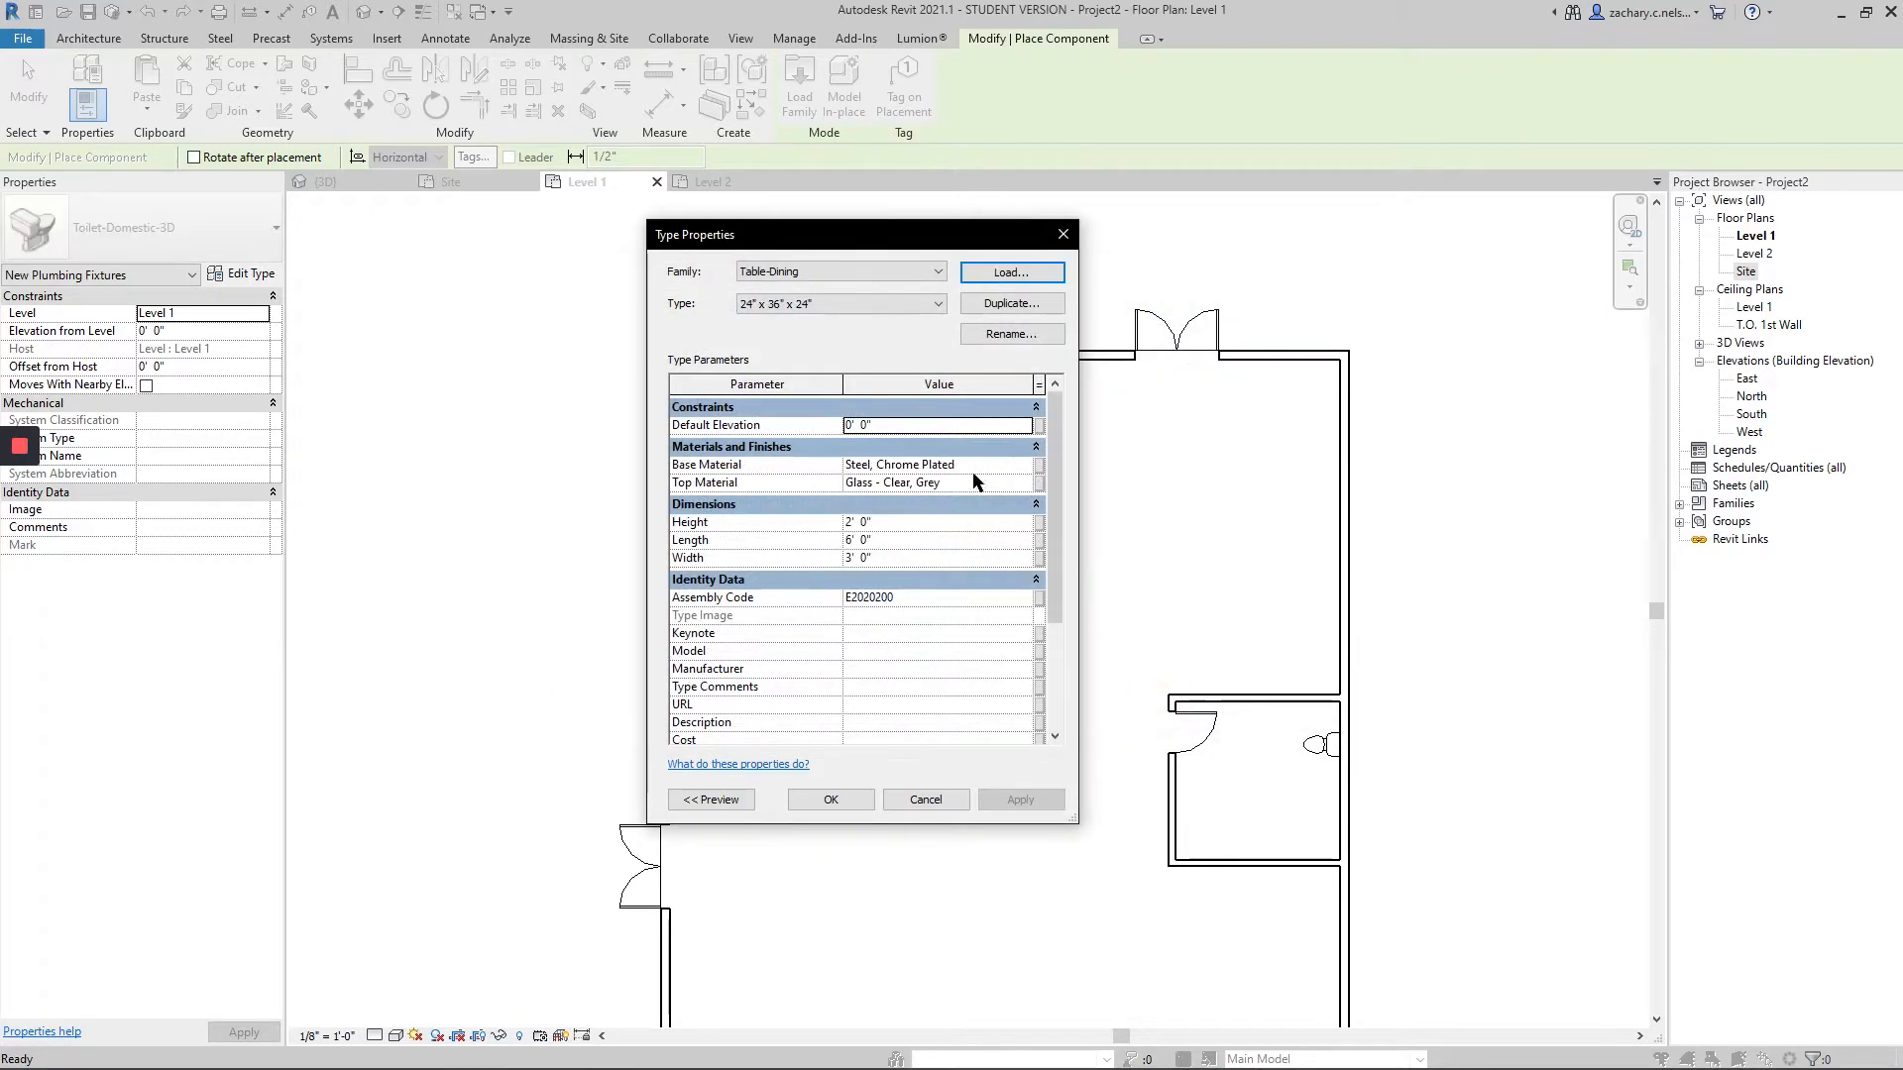
- Place the 24" x 36" x 24" dining table in the upper room, centred below the double door
click(823, 794)
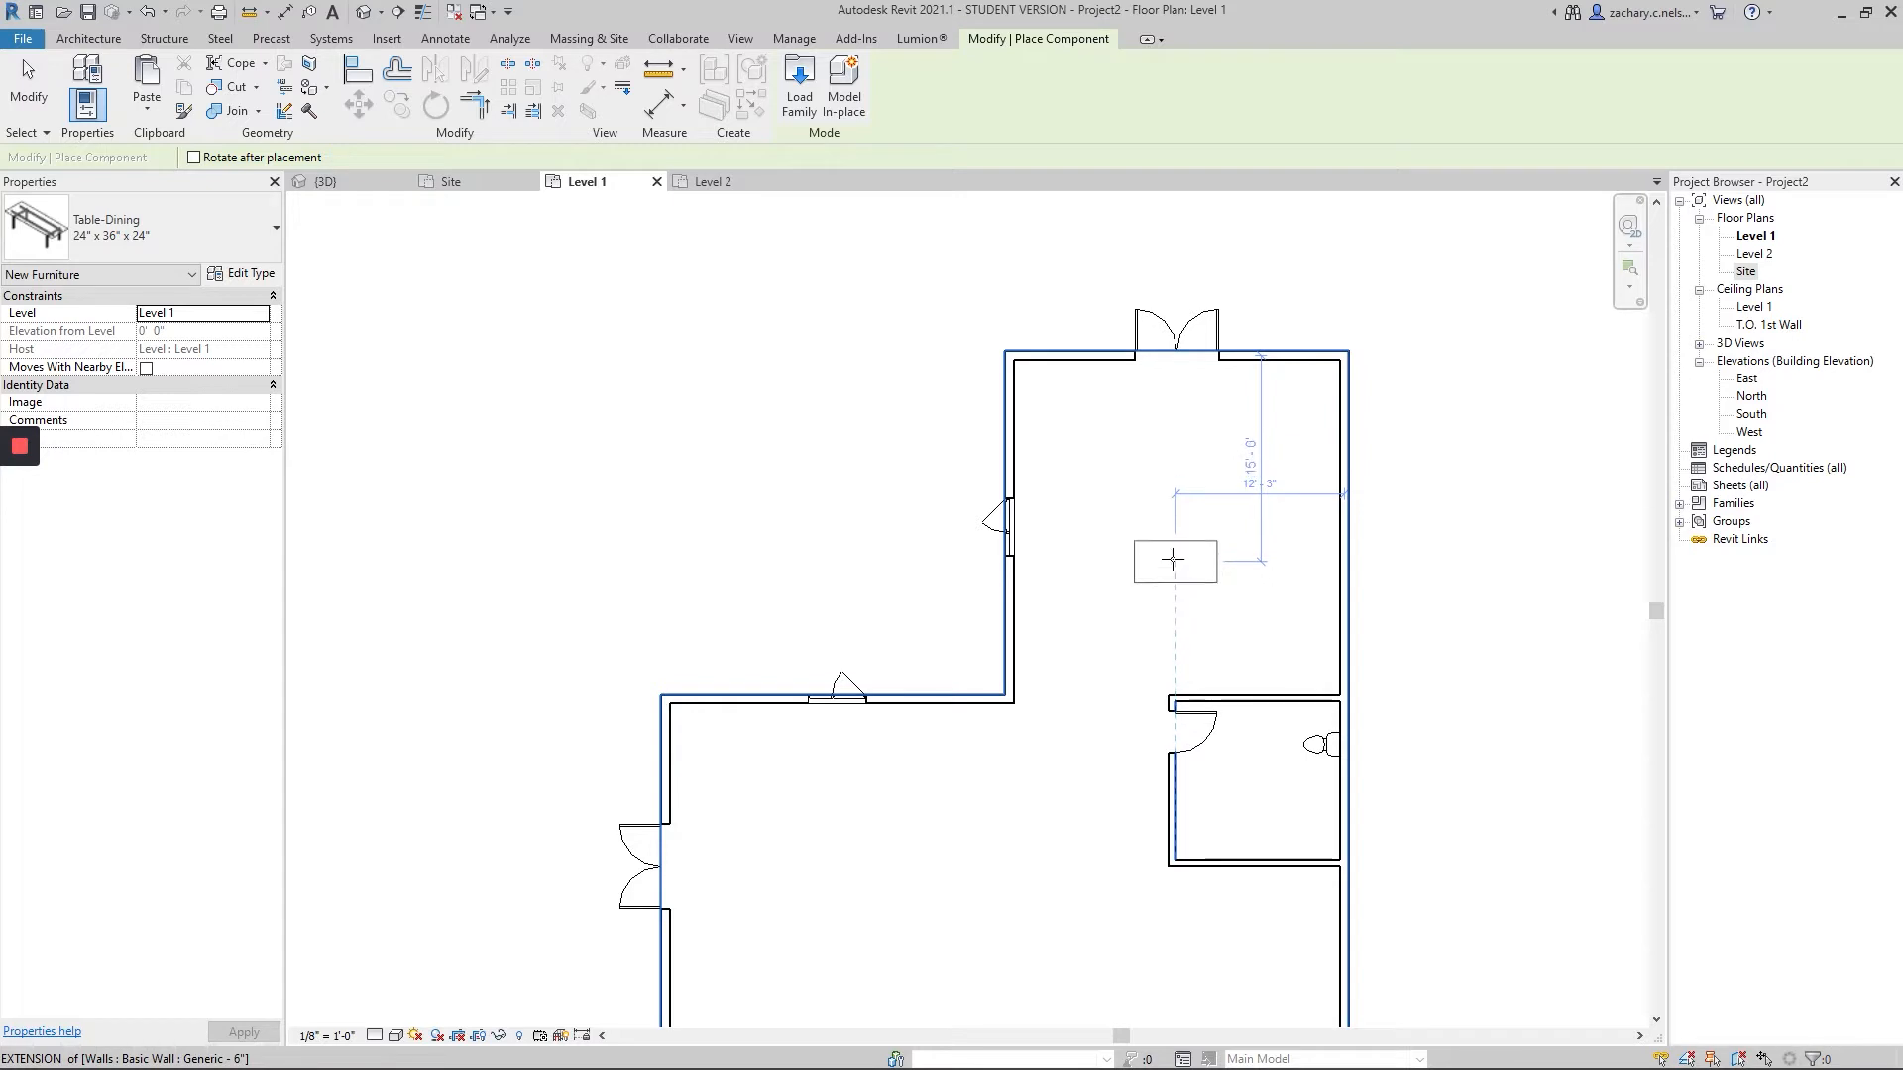
click(1175, 527)
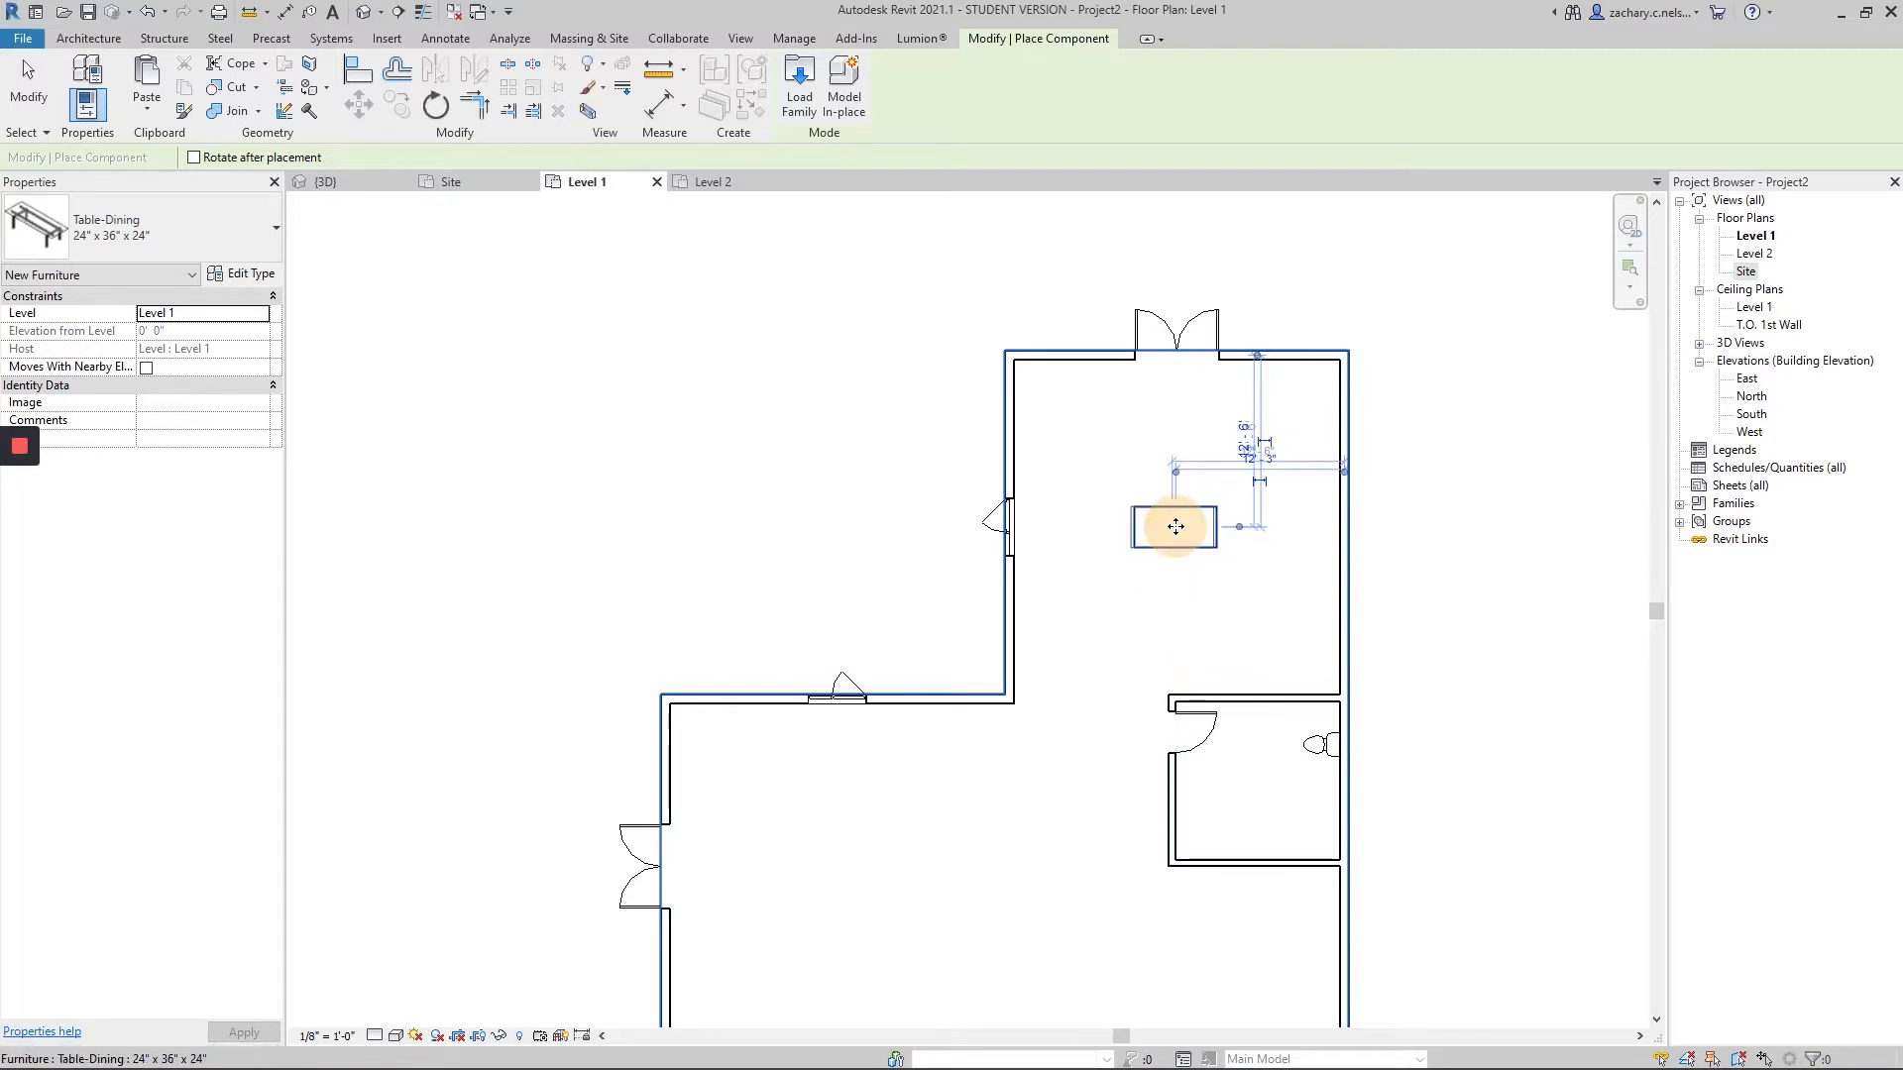
click(251, 273)
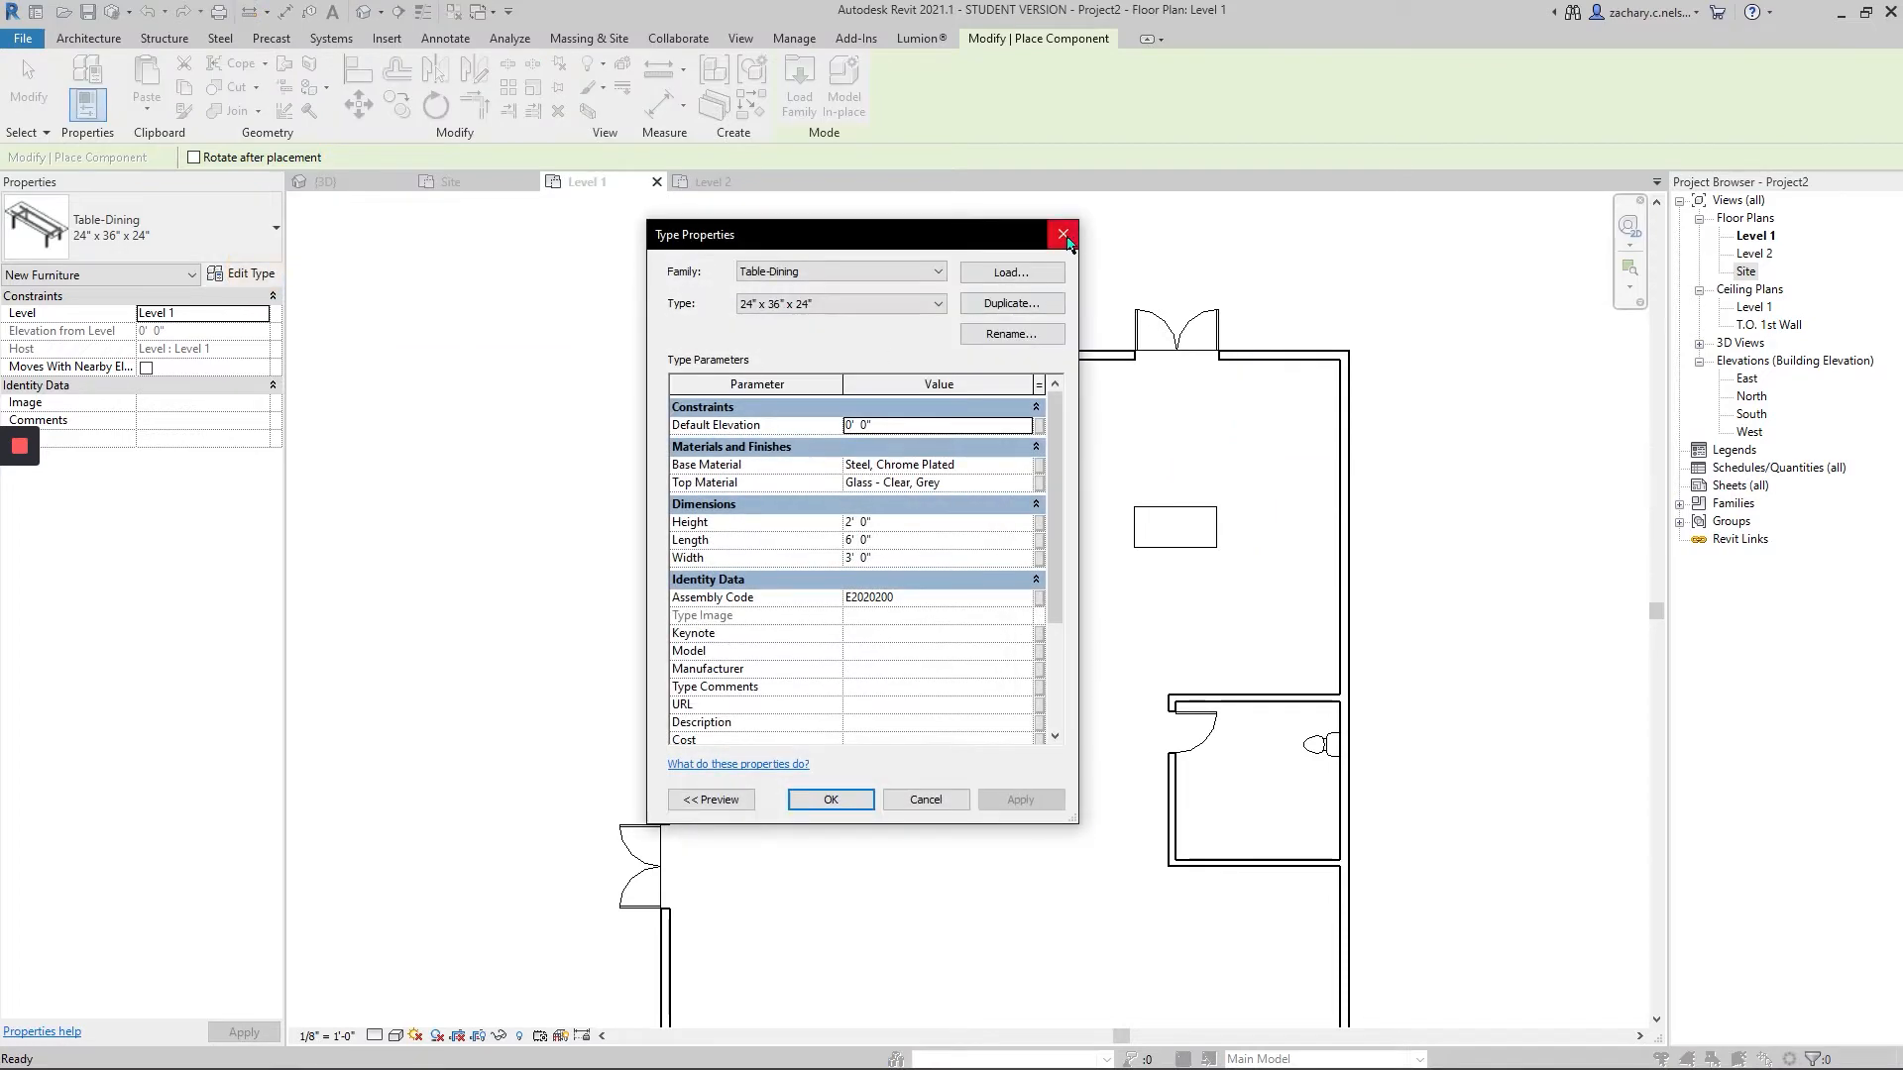
click(1063, 235)
key(Escape)
key(Escape)
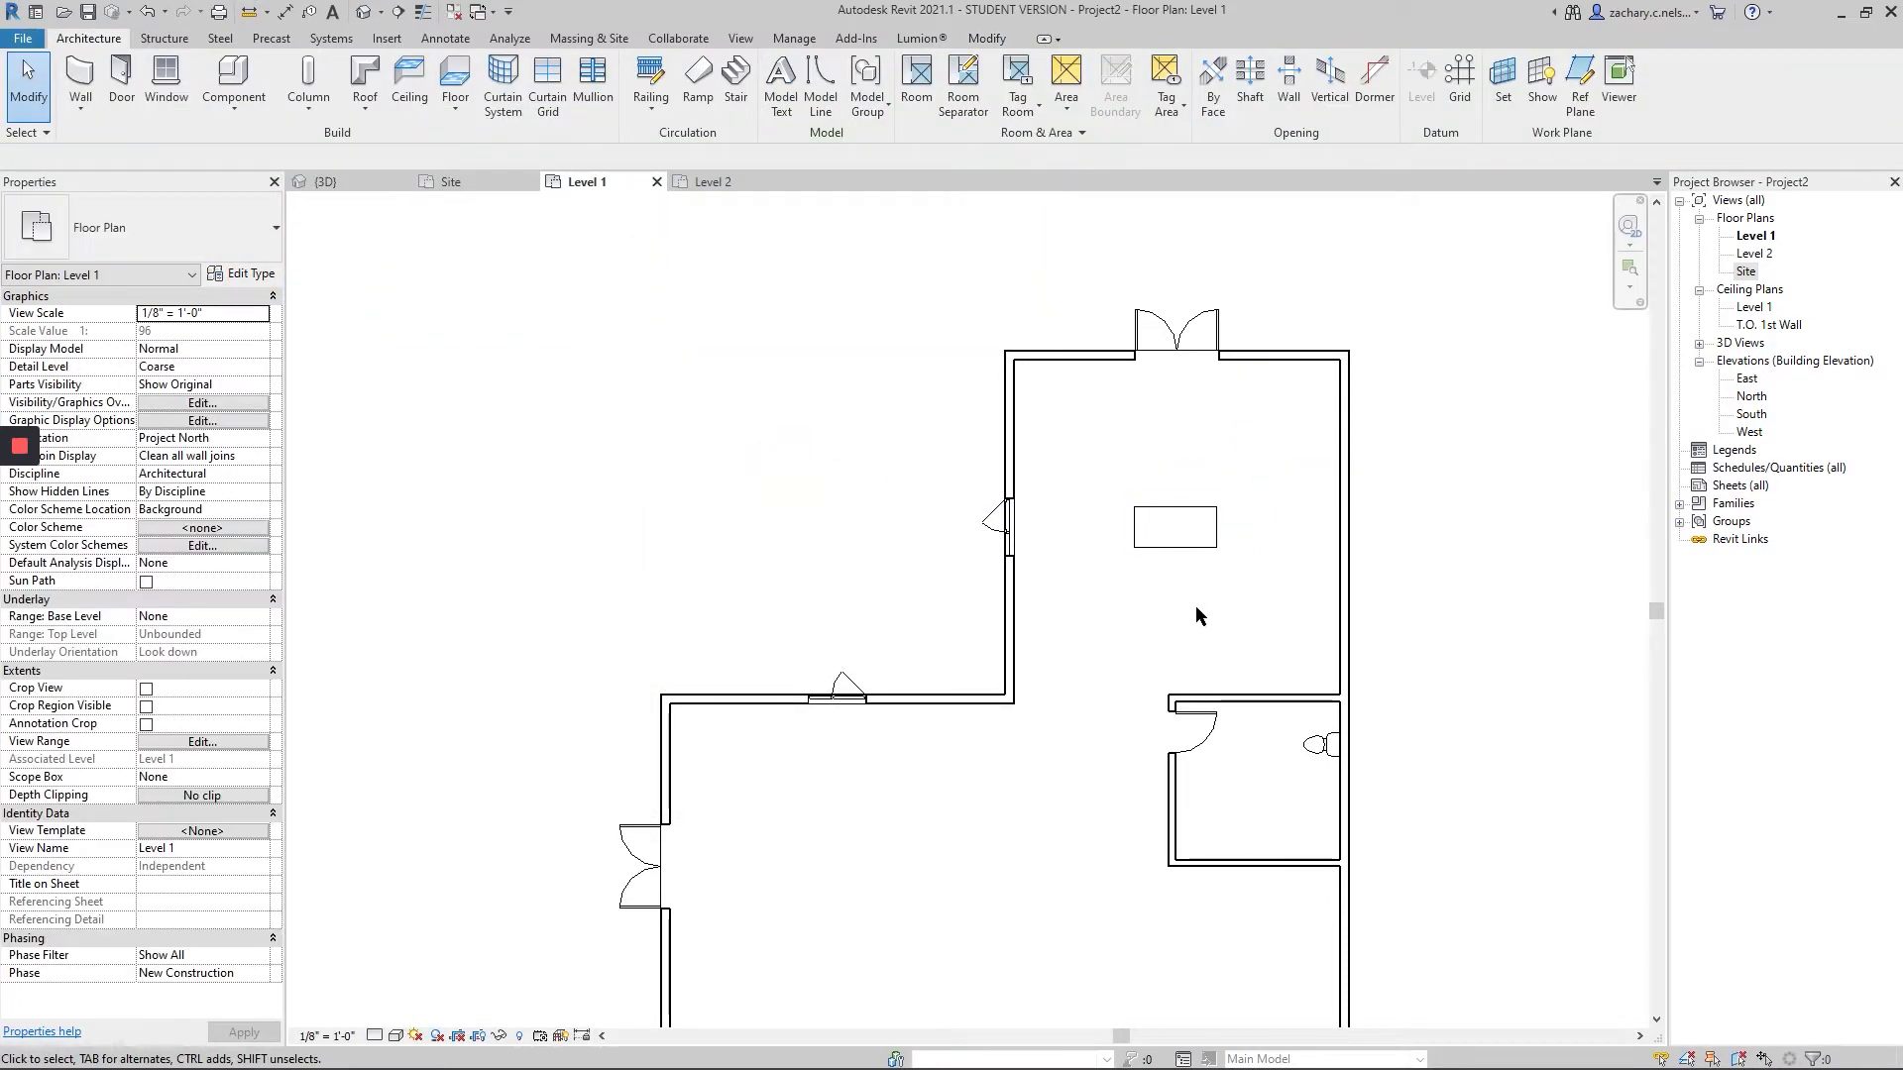
click(1176, 527)
click(1255, 616)
- Load the Chair-Stacking family from the library's Furniture > Seating folder as the component for placement
click(227, 76)
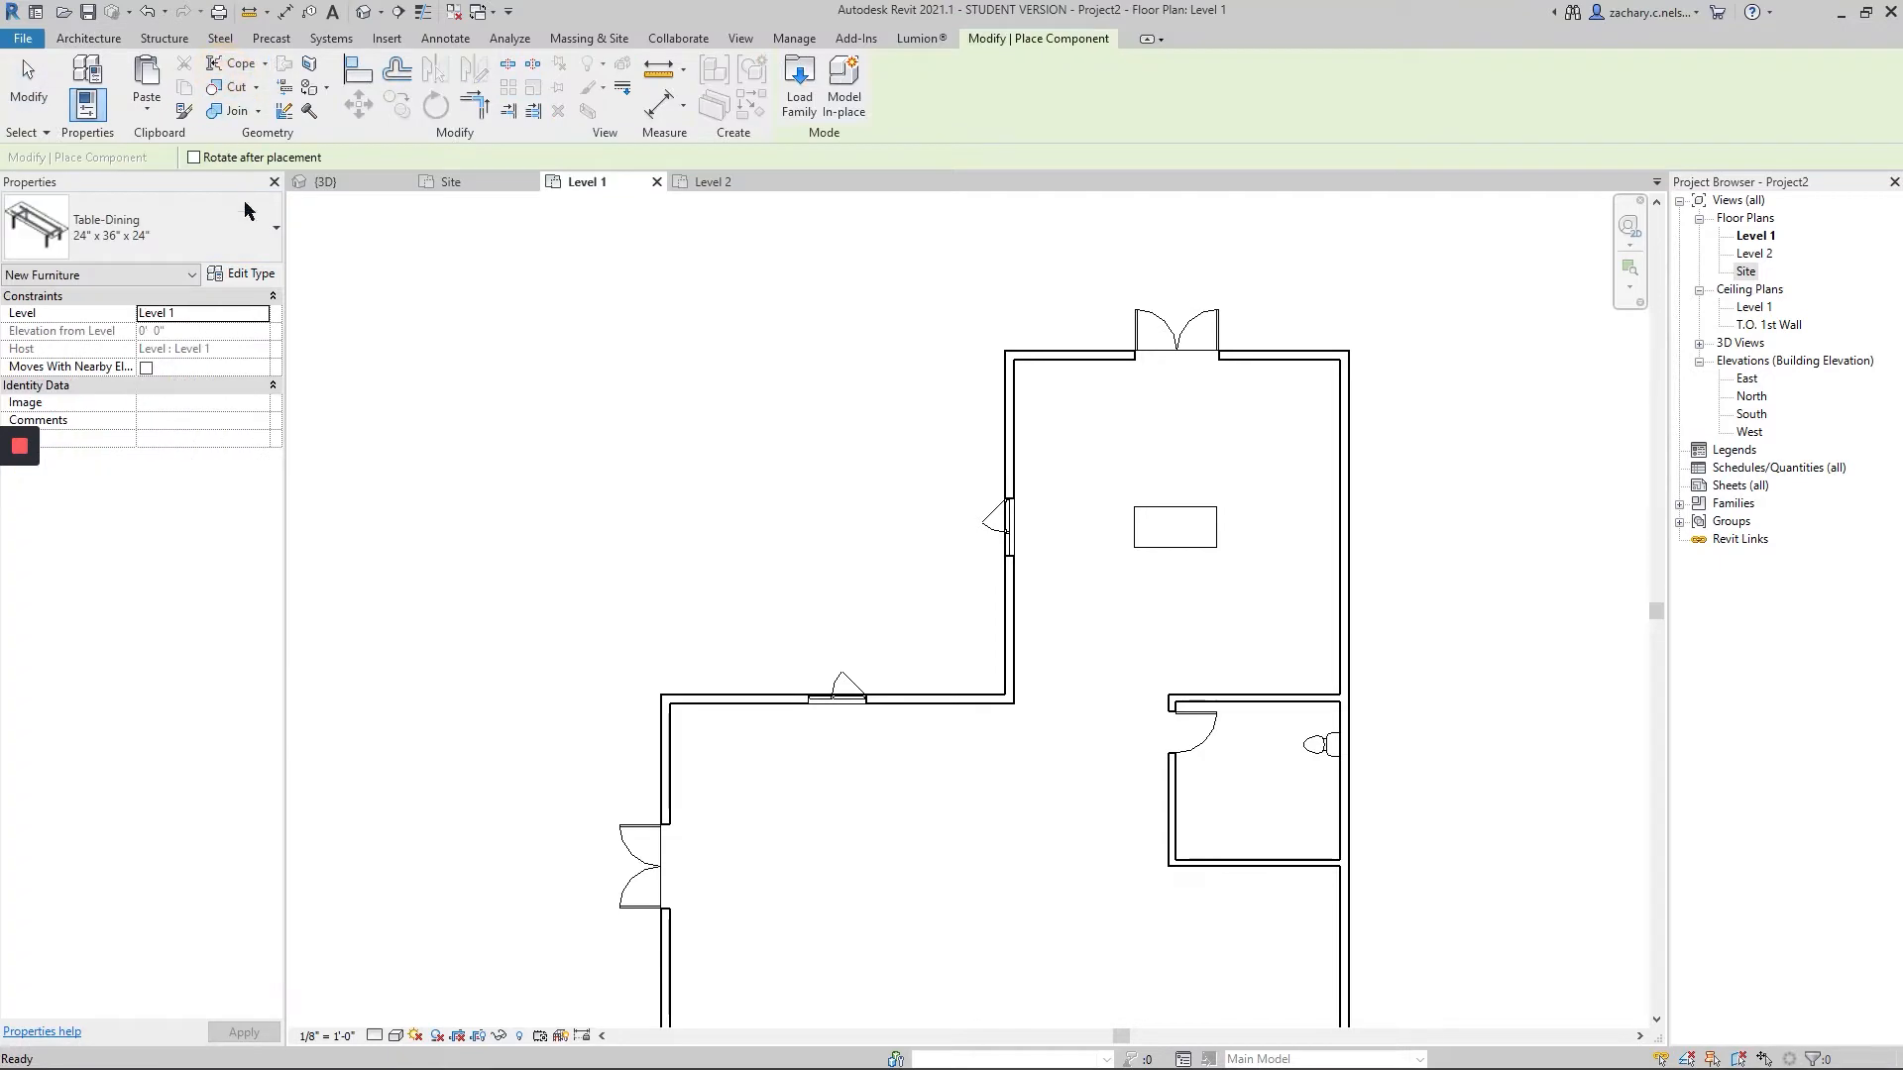
click(242, 274)
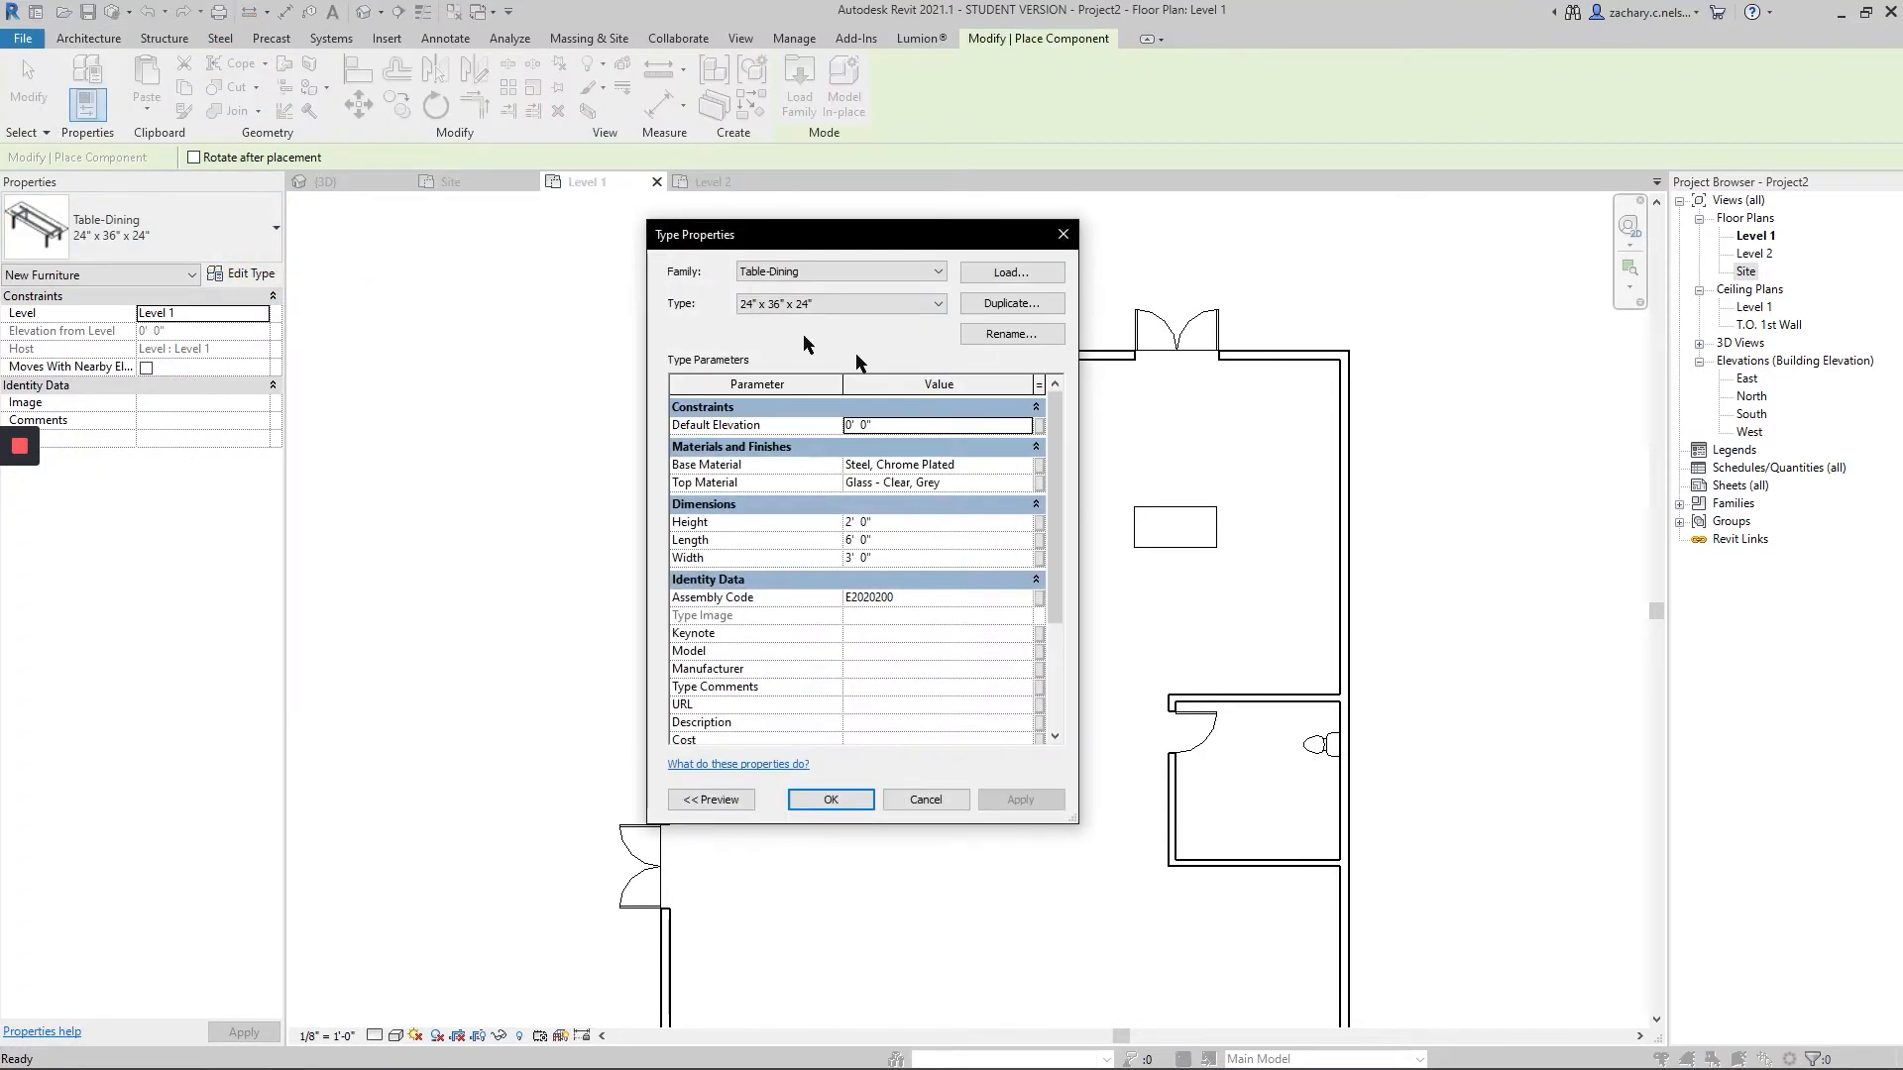
click(1022, 285)
click(1189, 305)
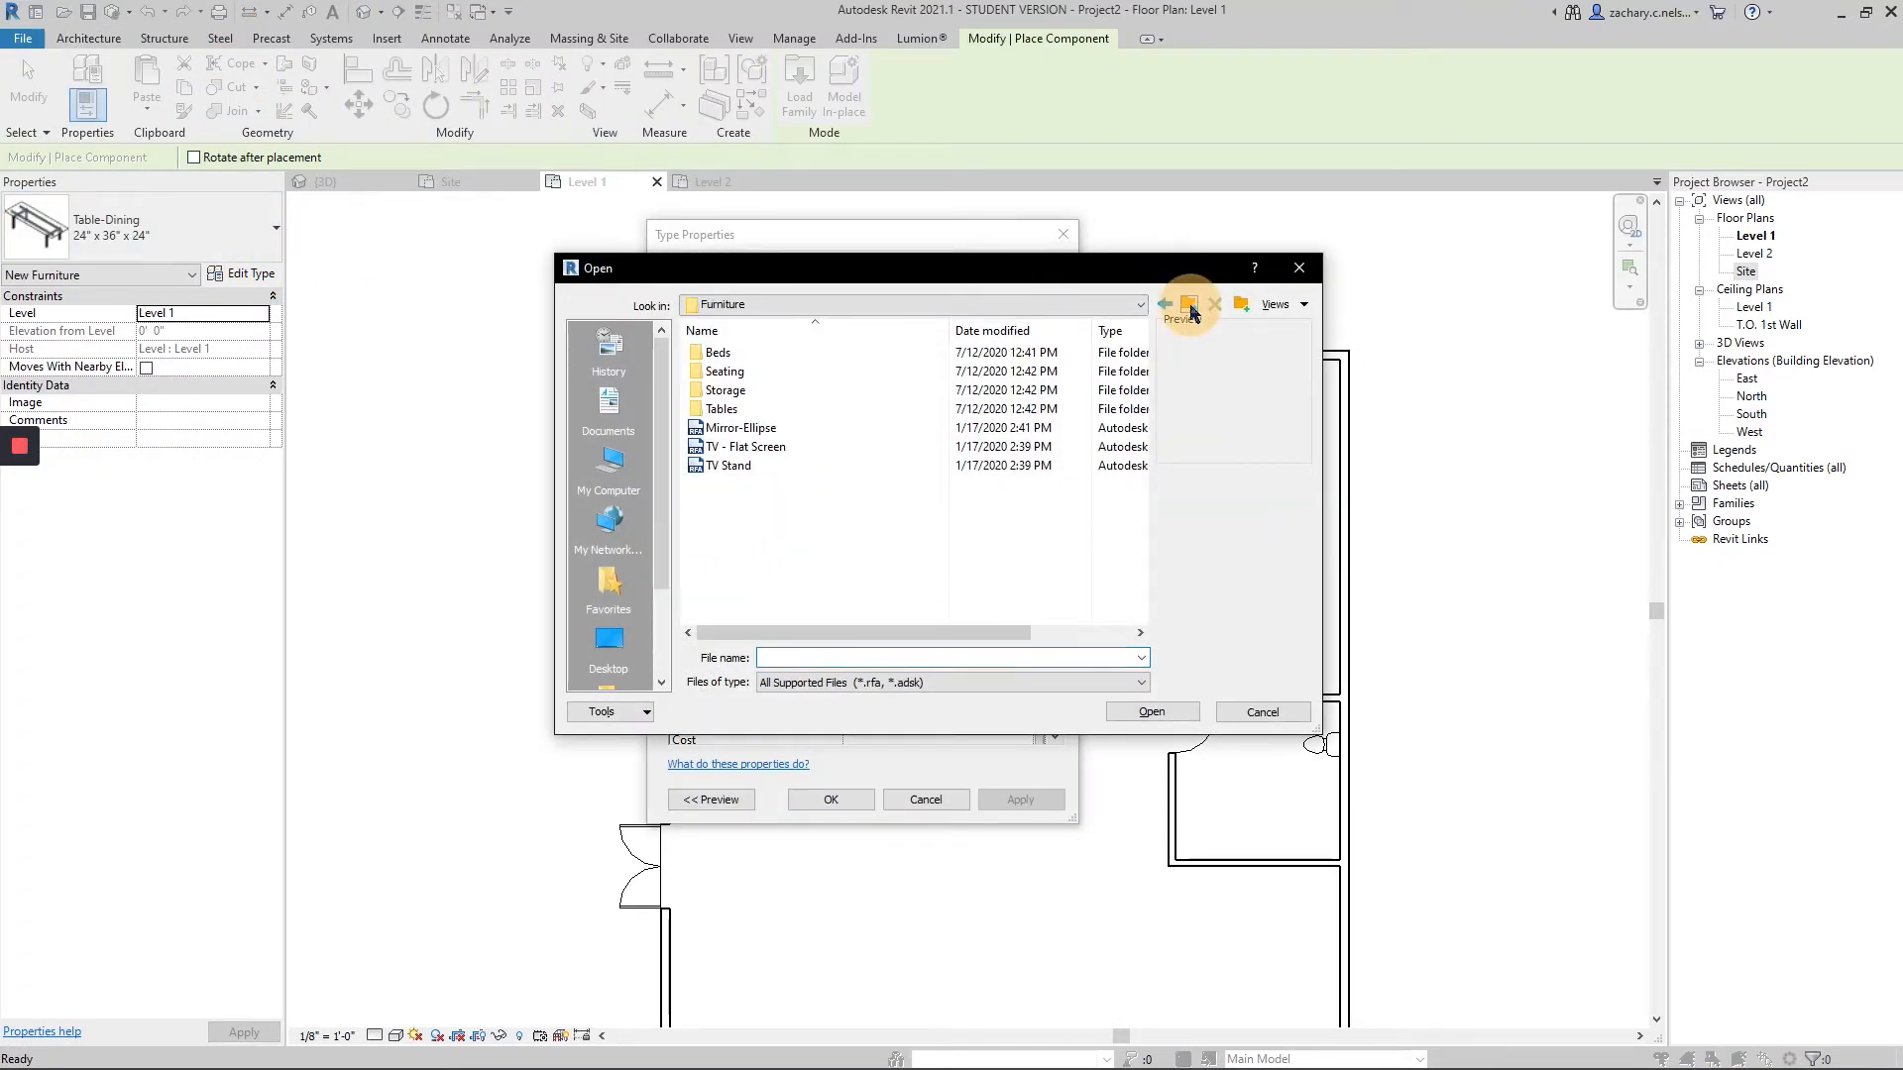
double_click(777, 369)
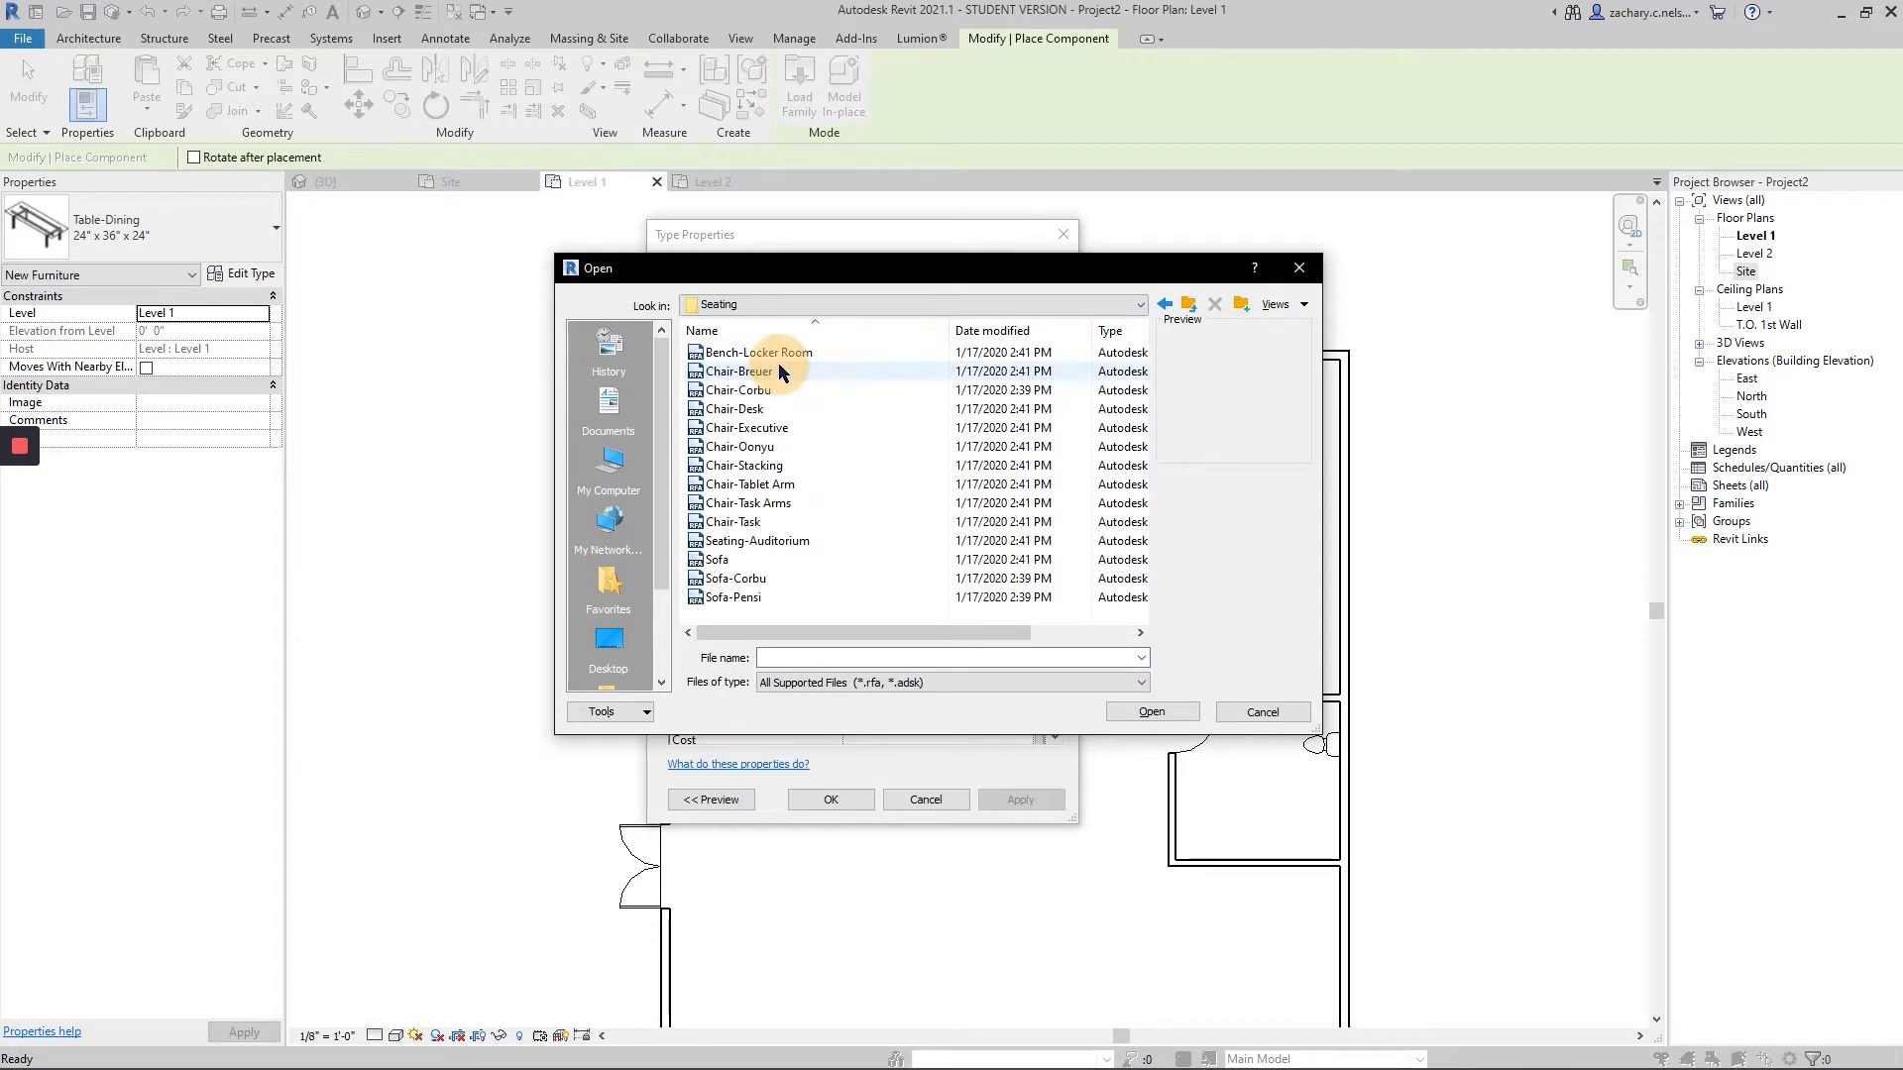
click(768, 466)
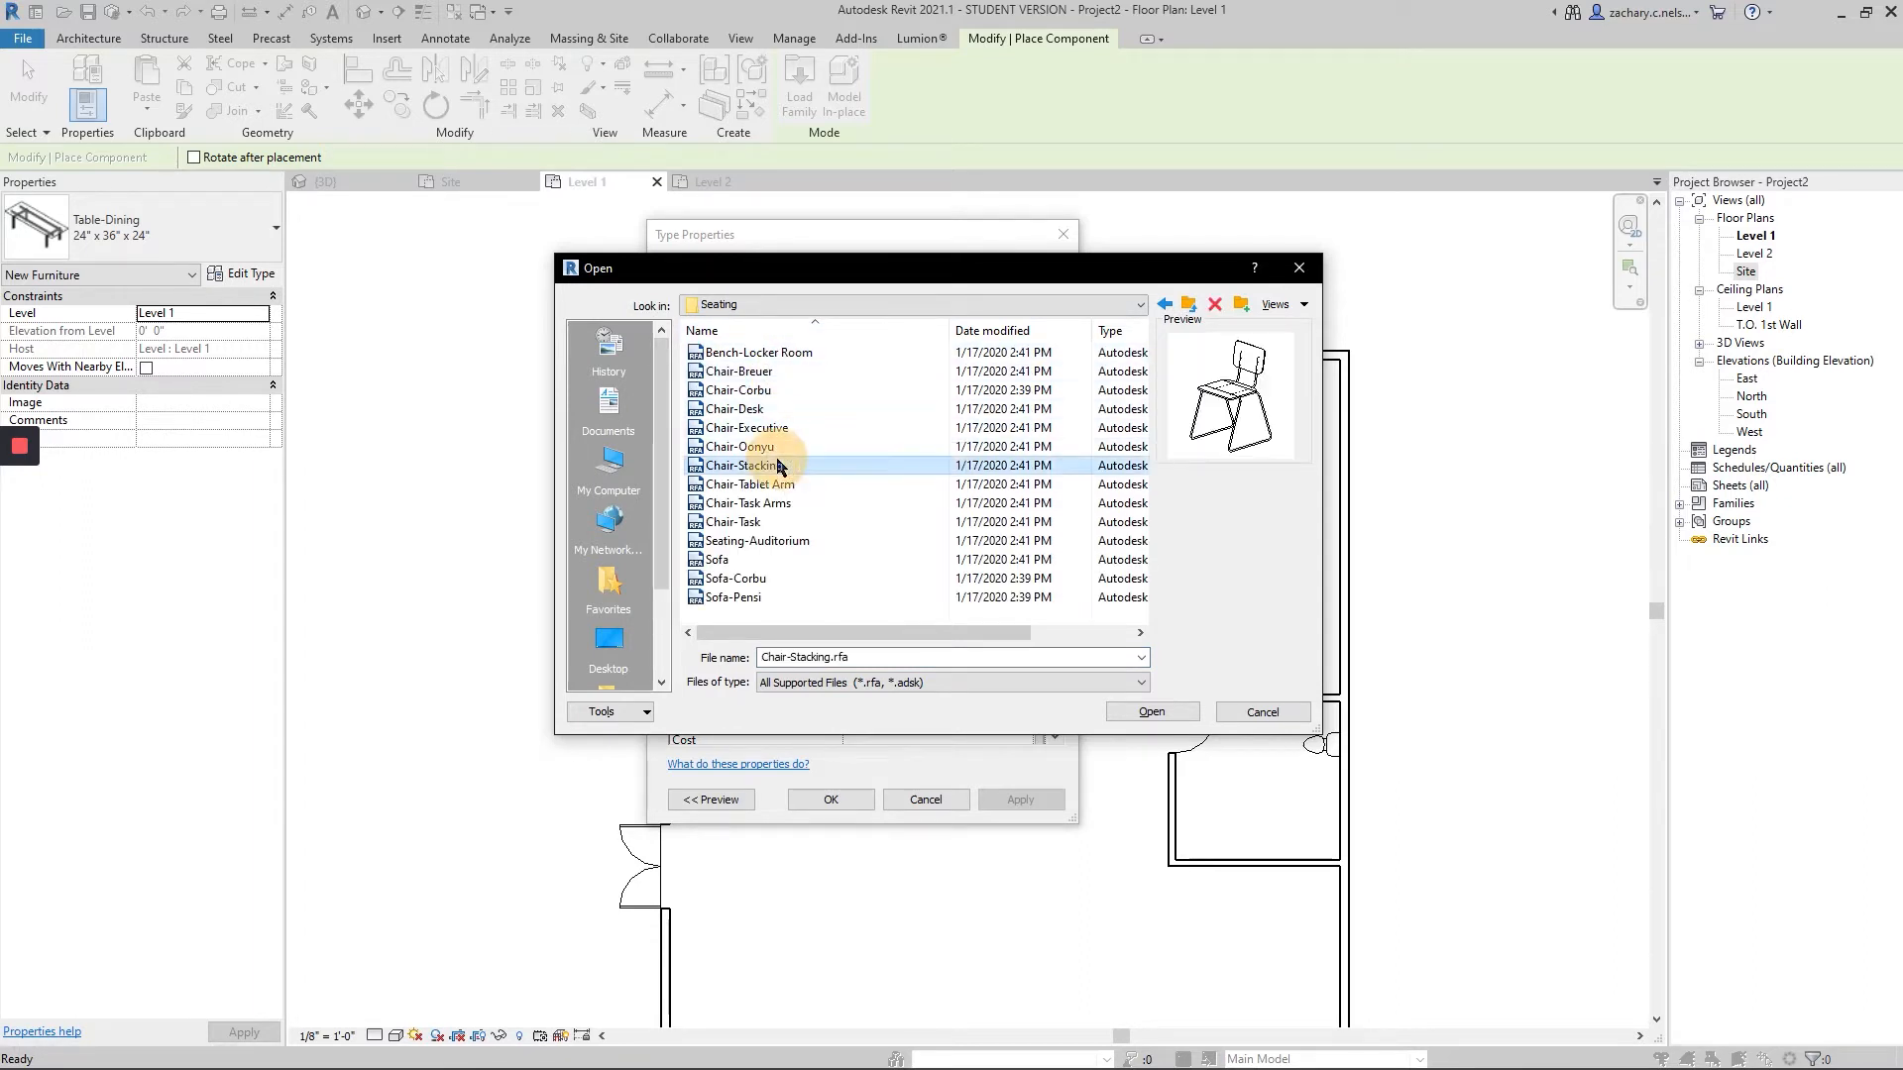
click(1146, 718)
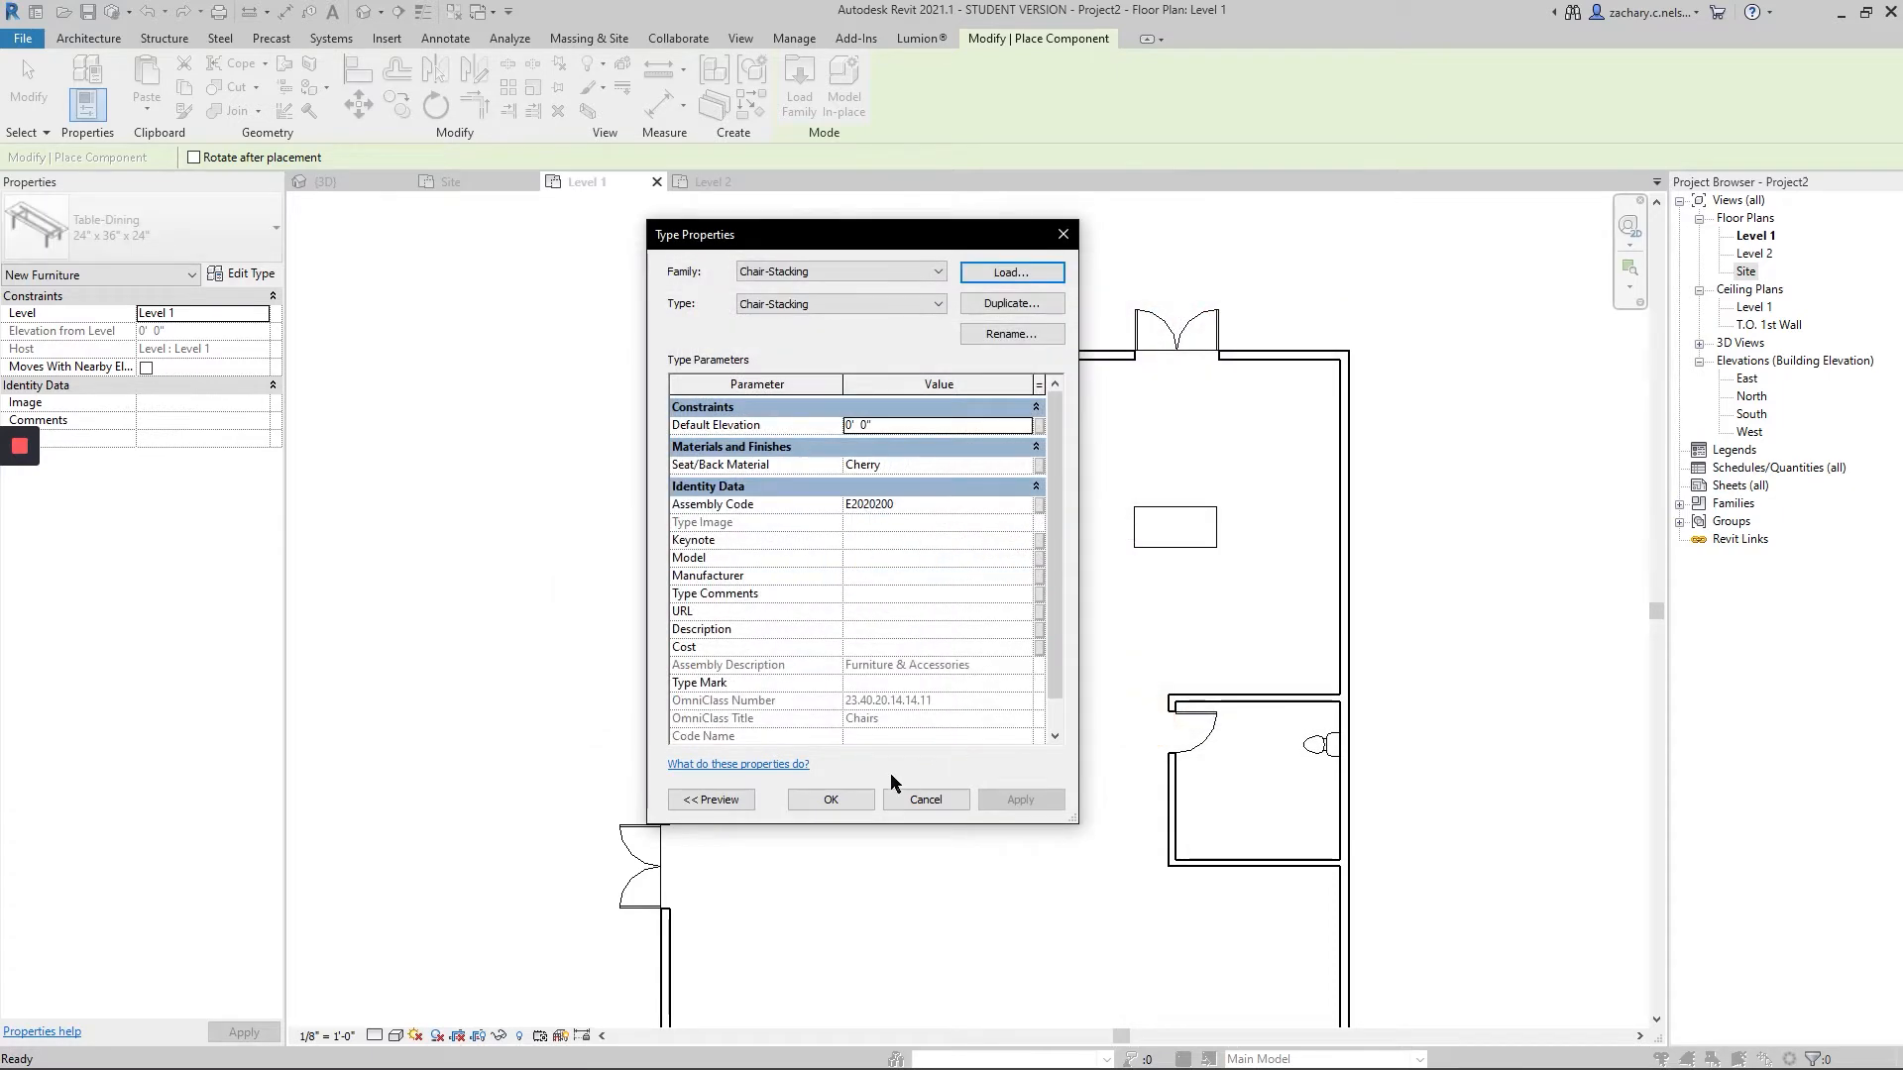
click(830, 800)
- Place a stacking chair at the left part of the table's lower edge and copy it to the right along that edge
scroll(1183, 591, up, 4)
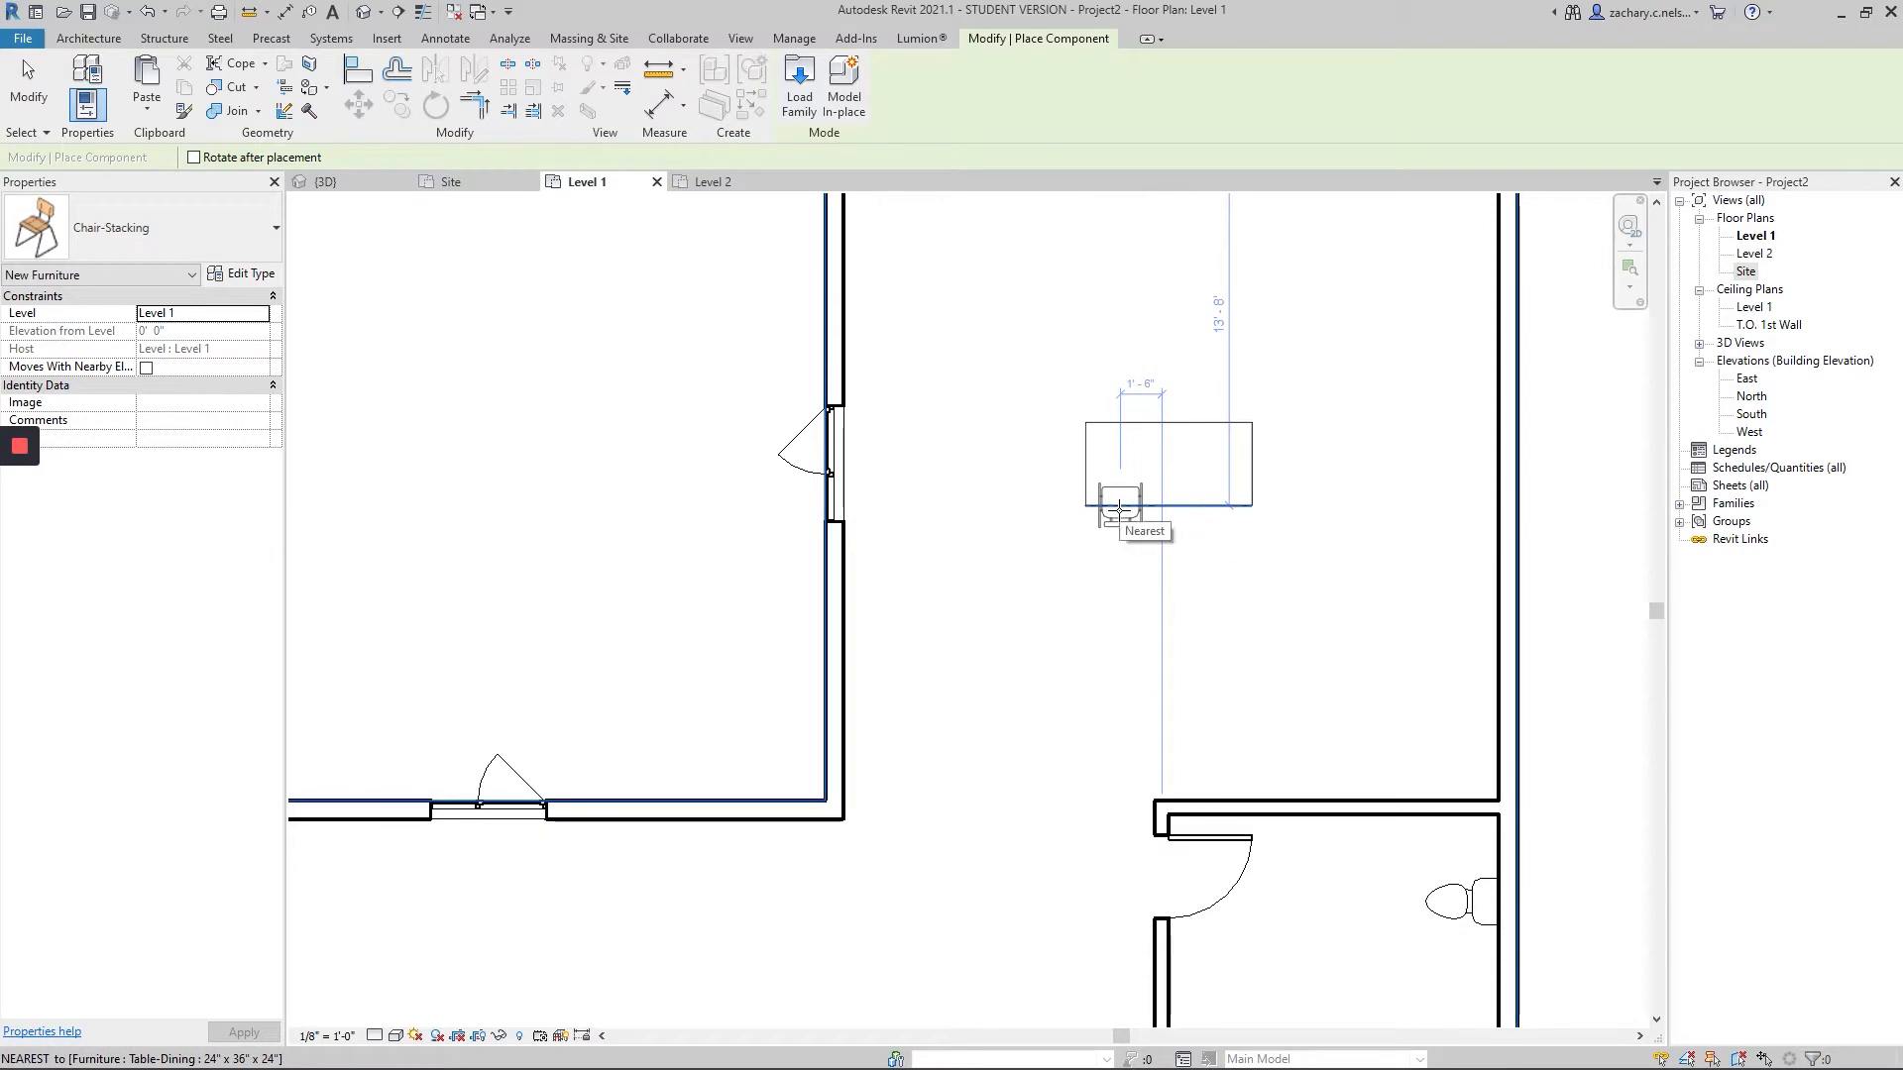
click(1120, 510)
click(27, 84)
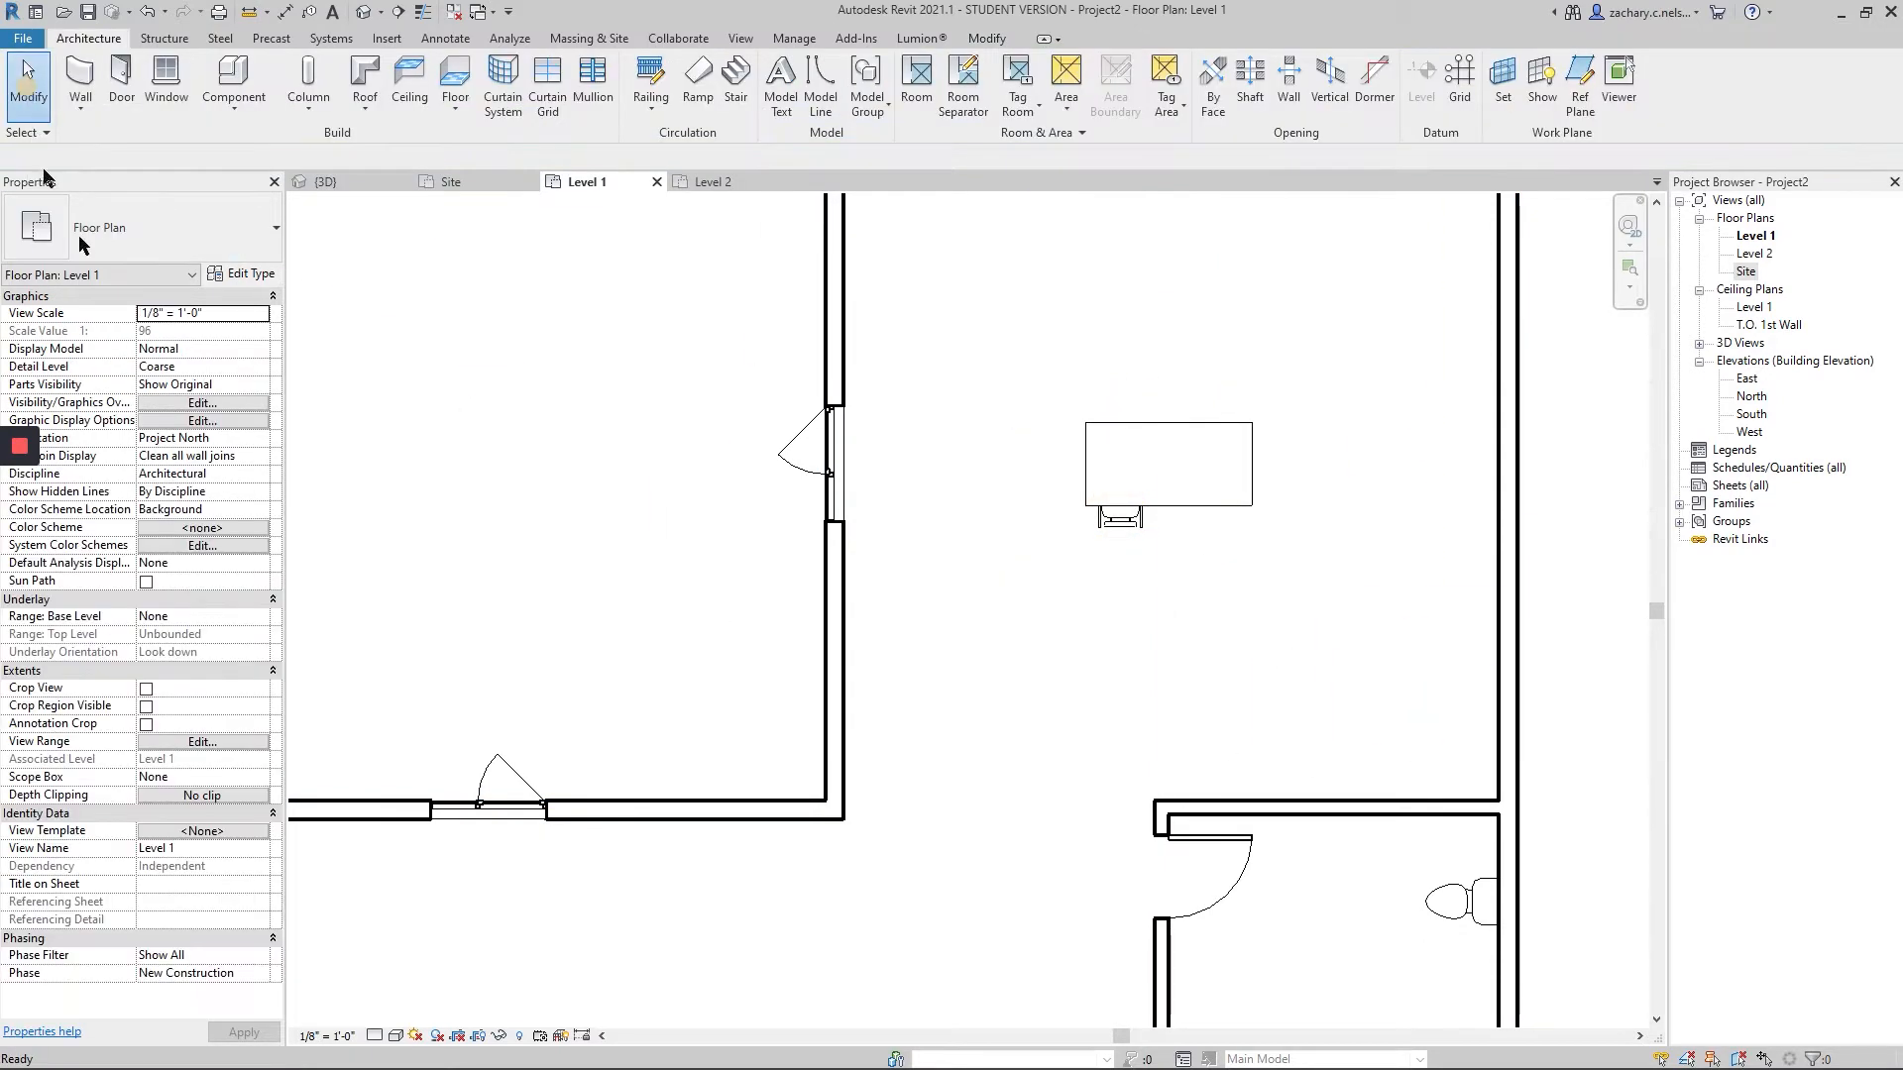
click(1117, 527)
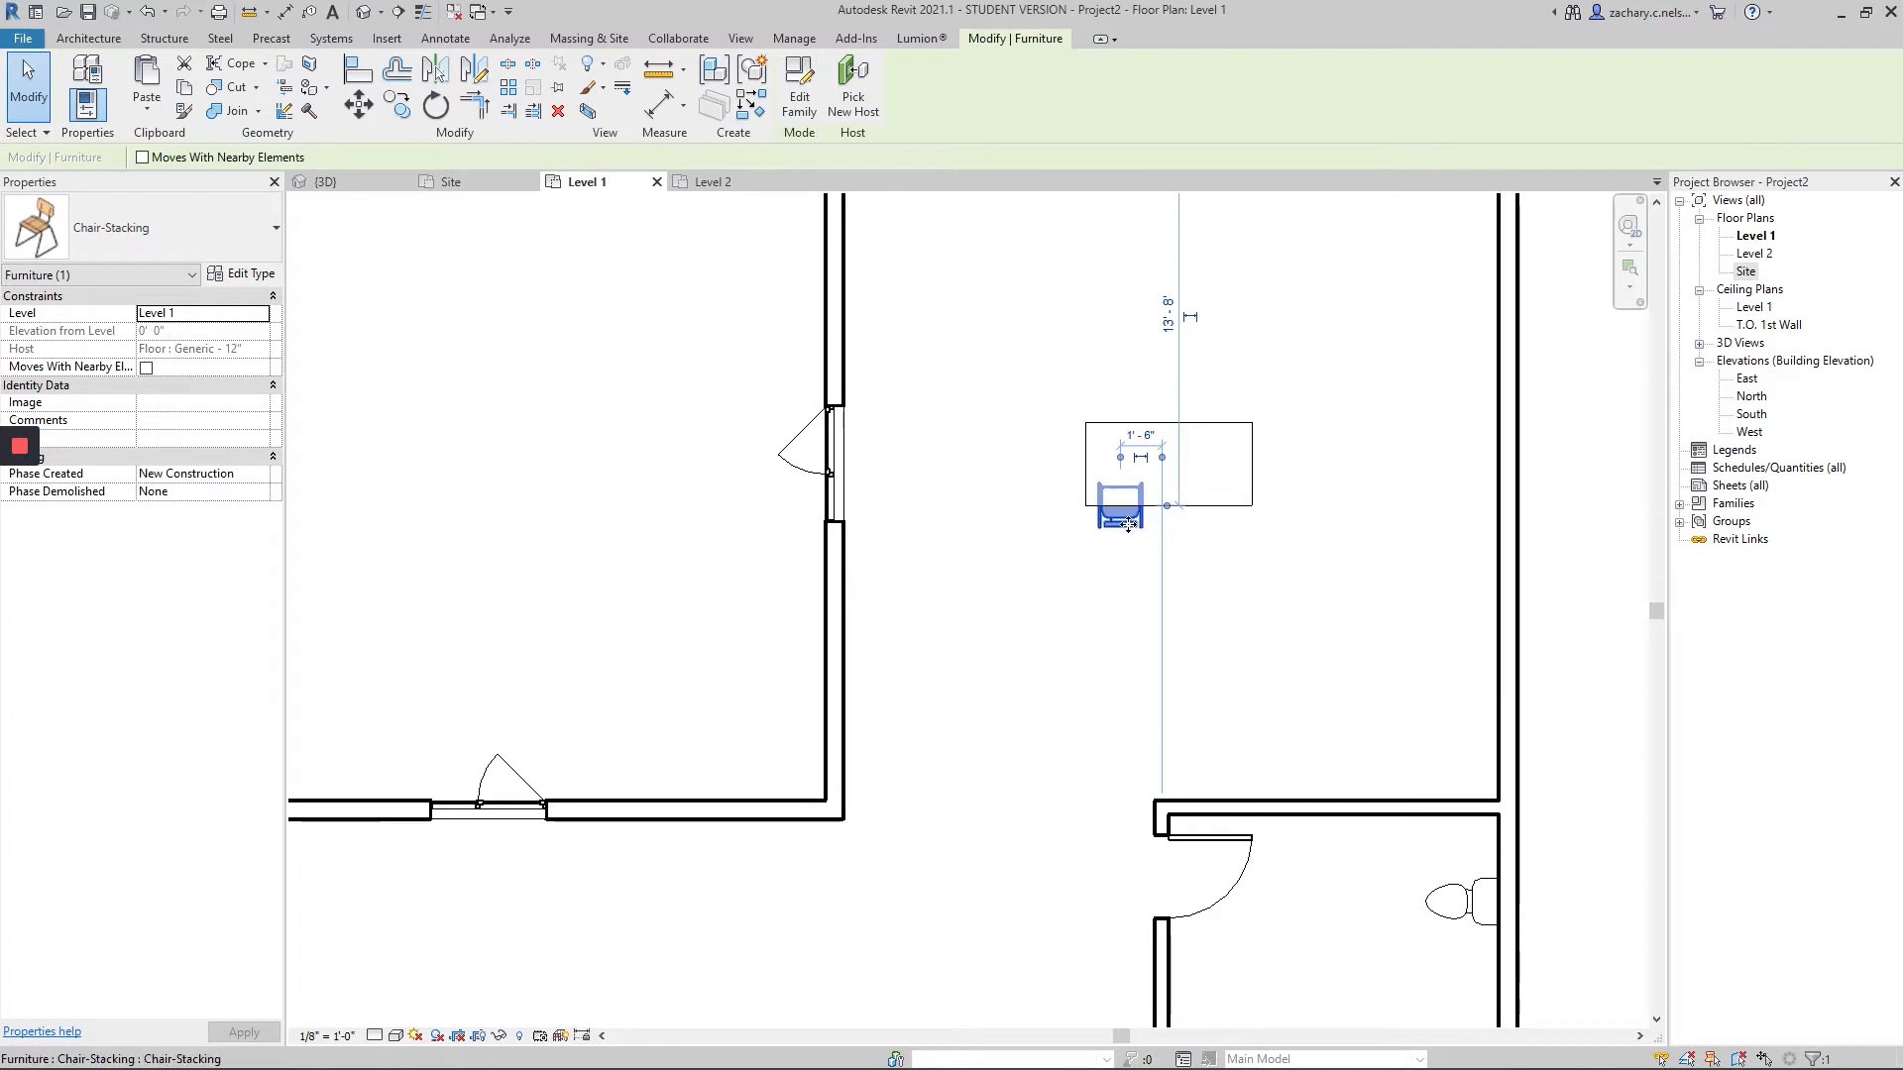
drag(1125, 522, 1225, 521)
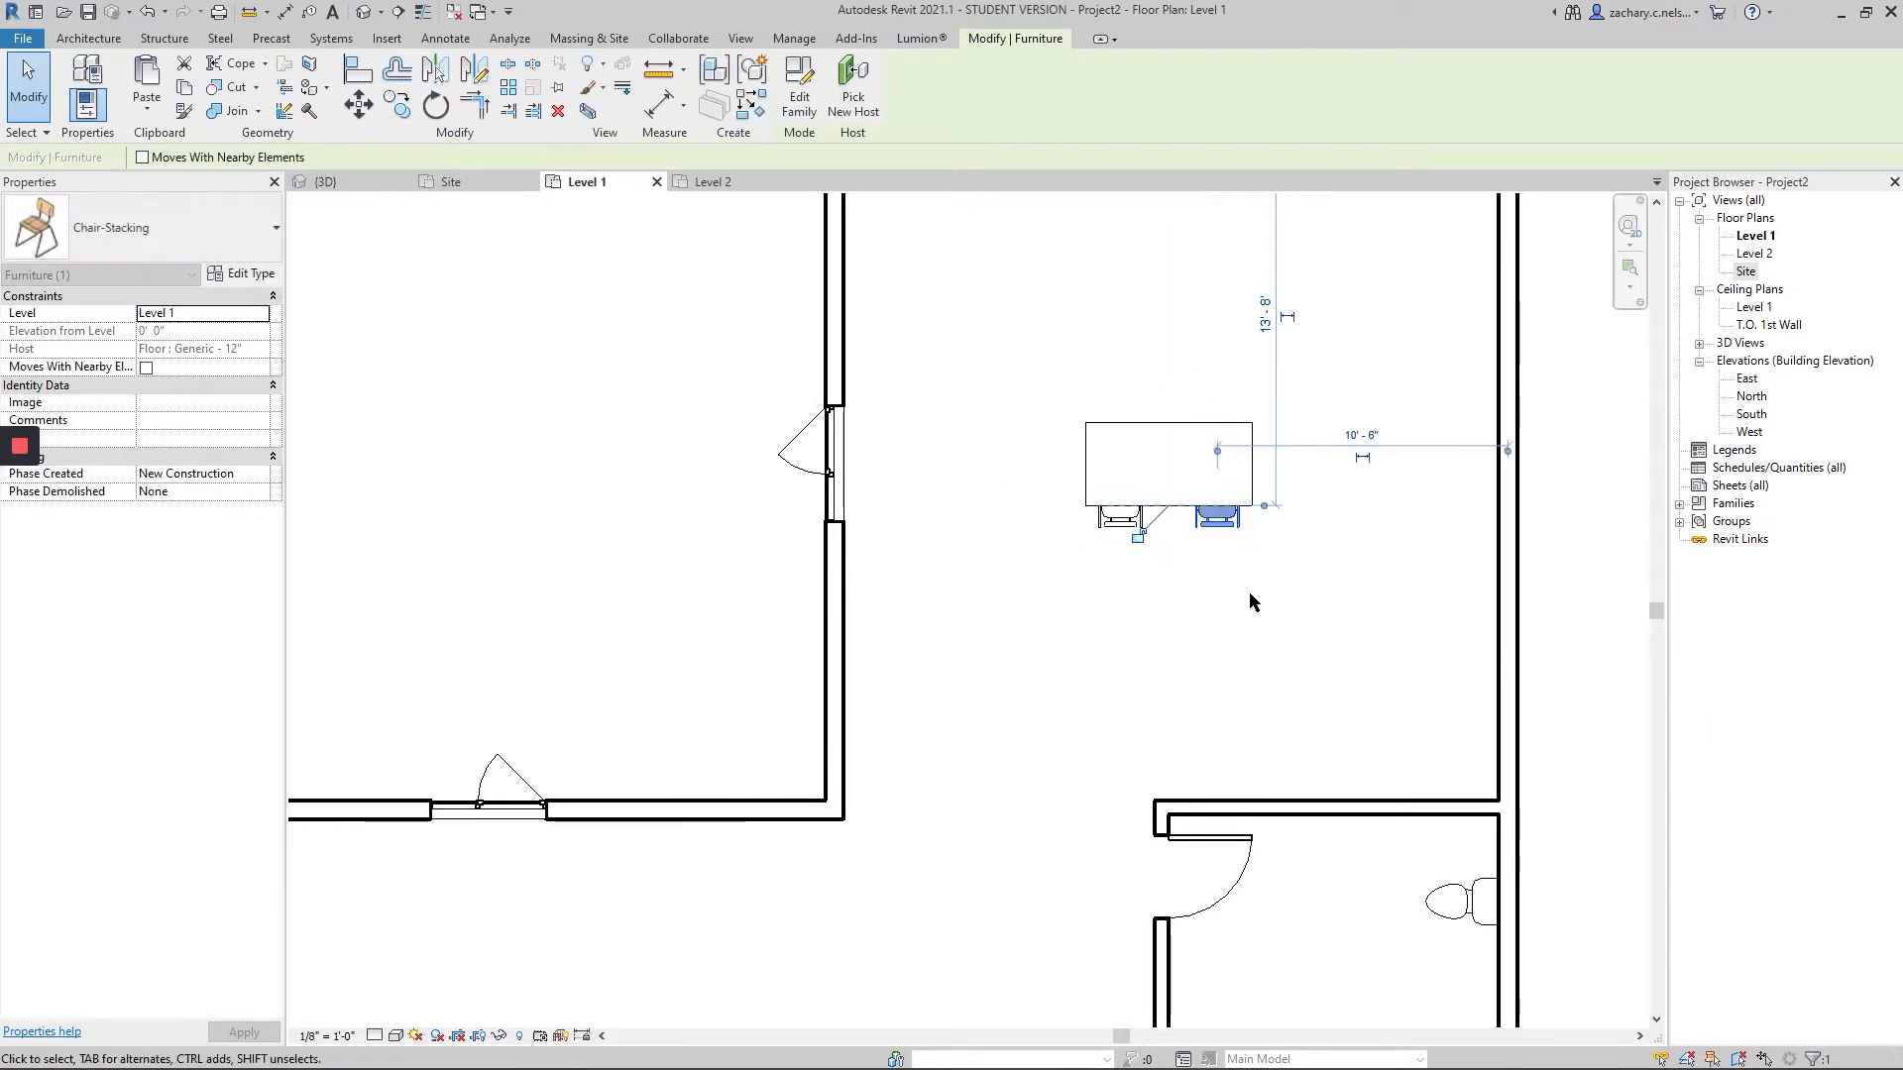
drag(1294, 662, 1037, 523)
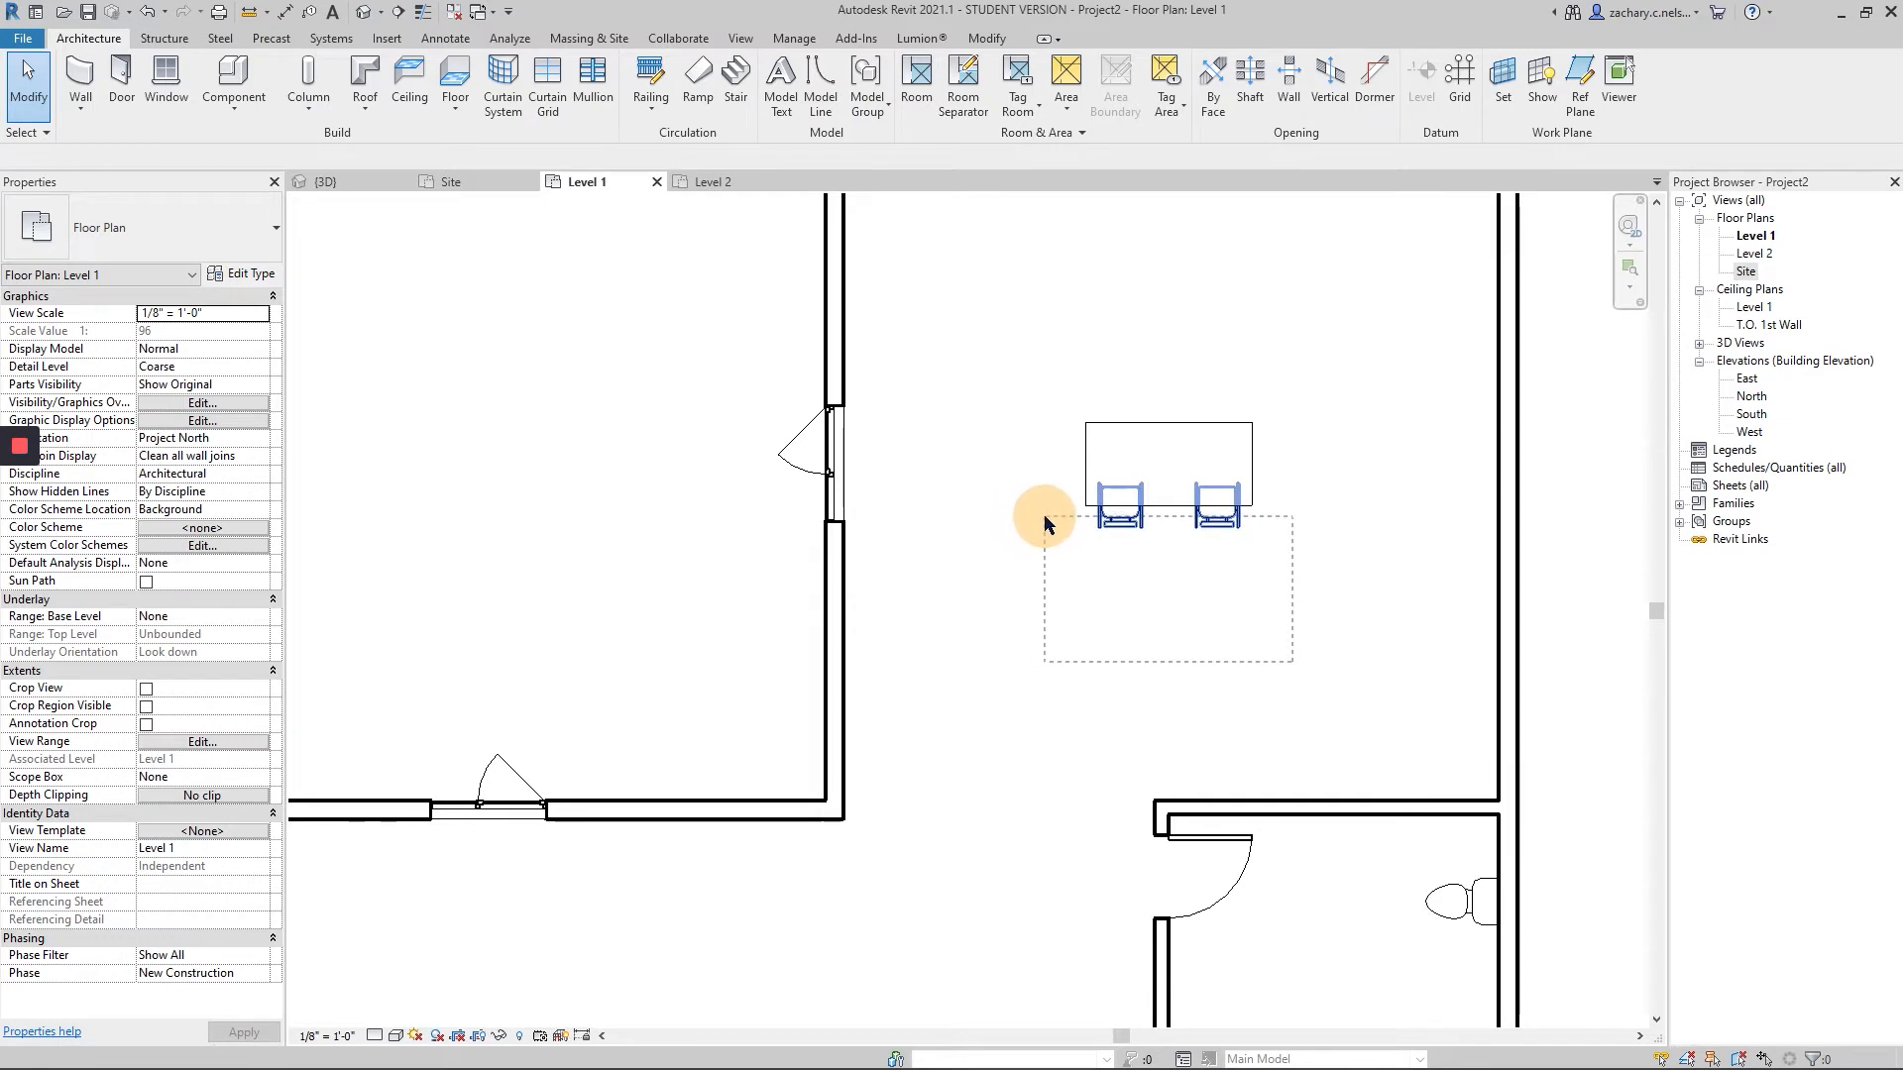
drag(1045, 522, 1376, 456)
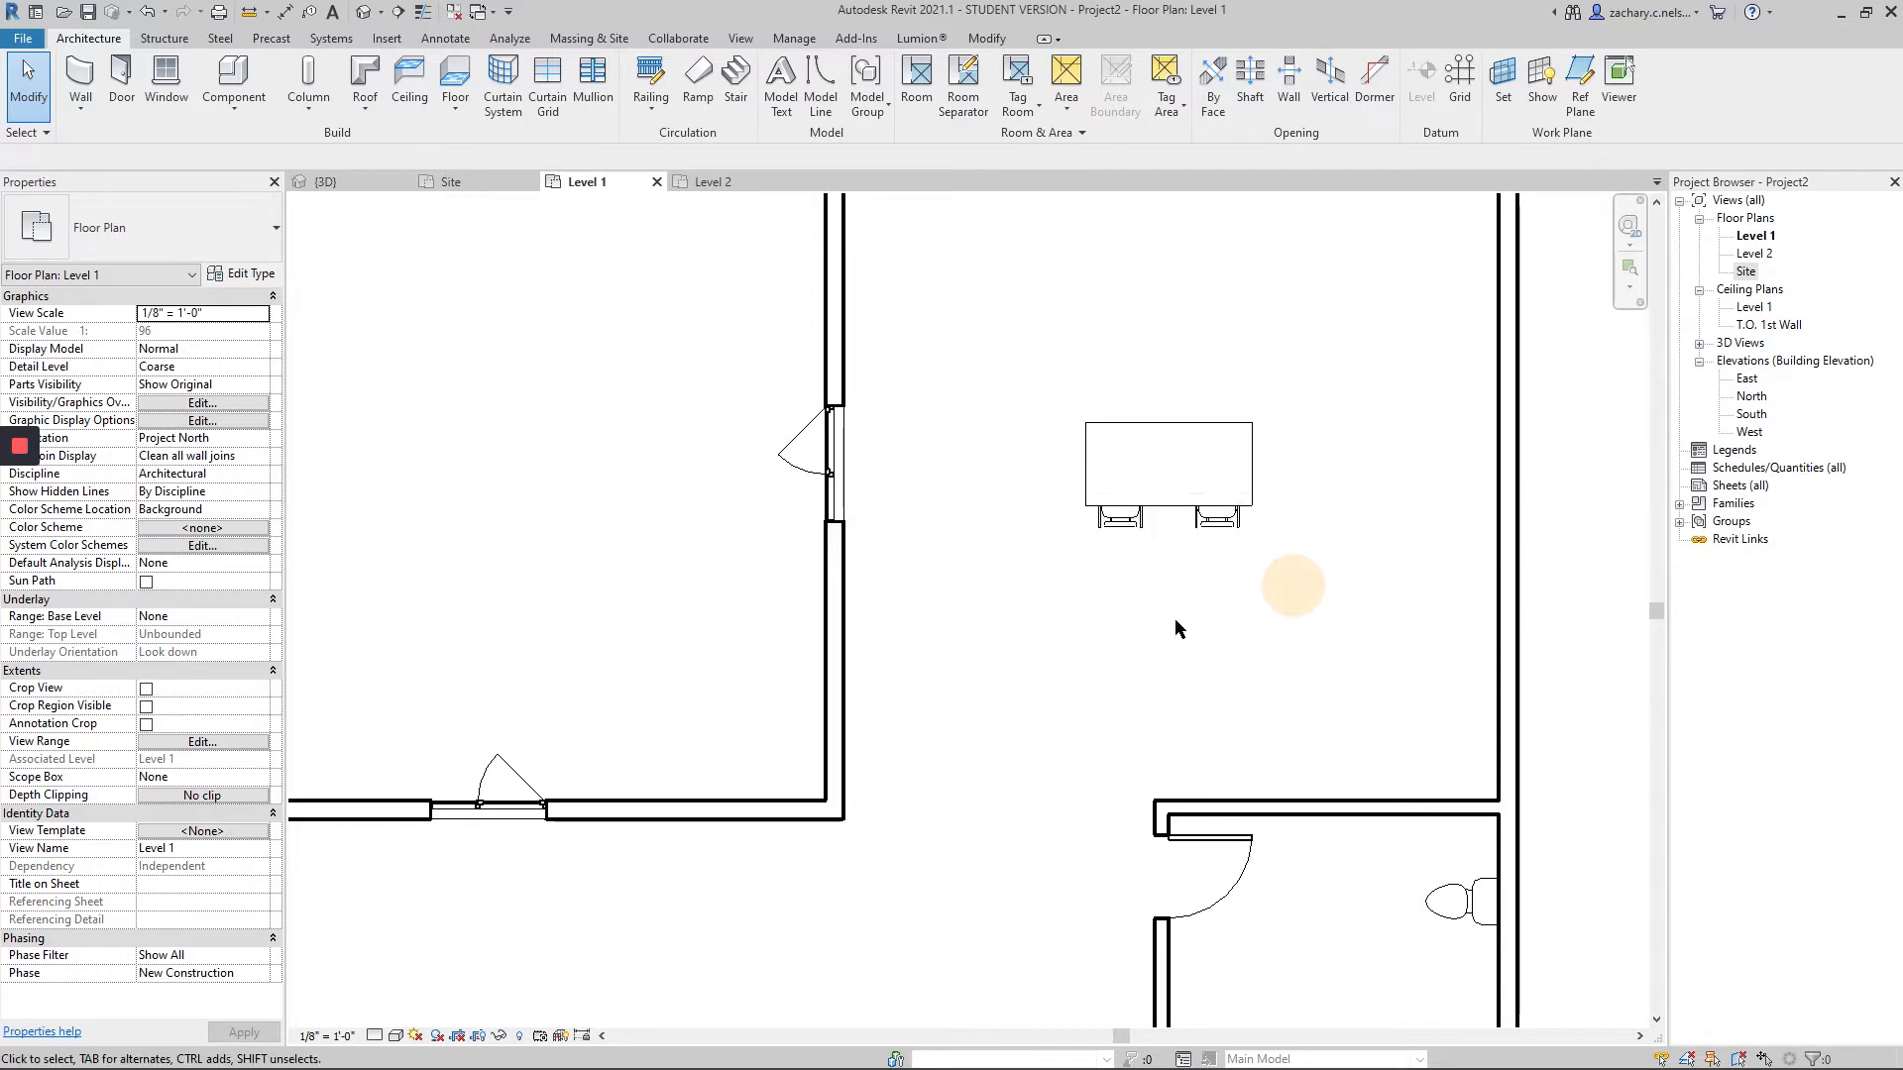
scroll(981, 607, down, 5)
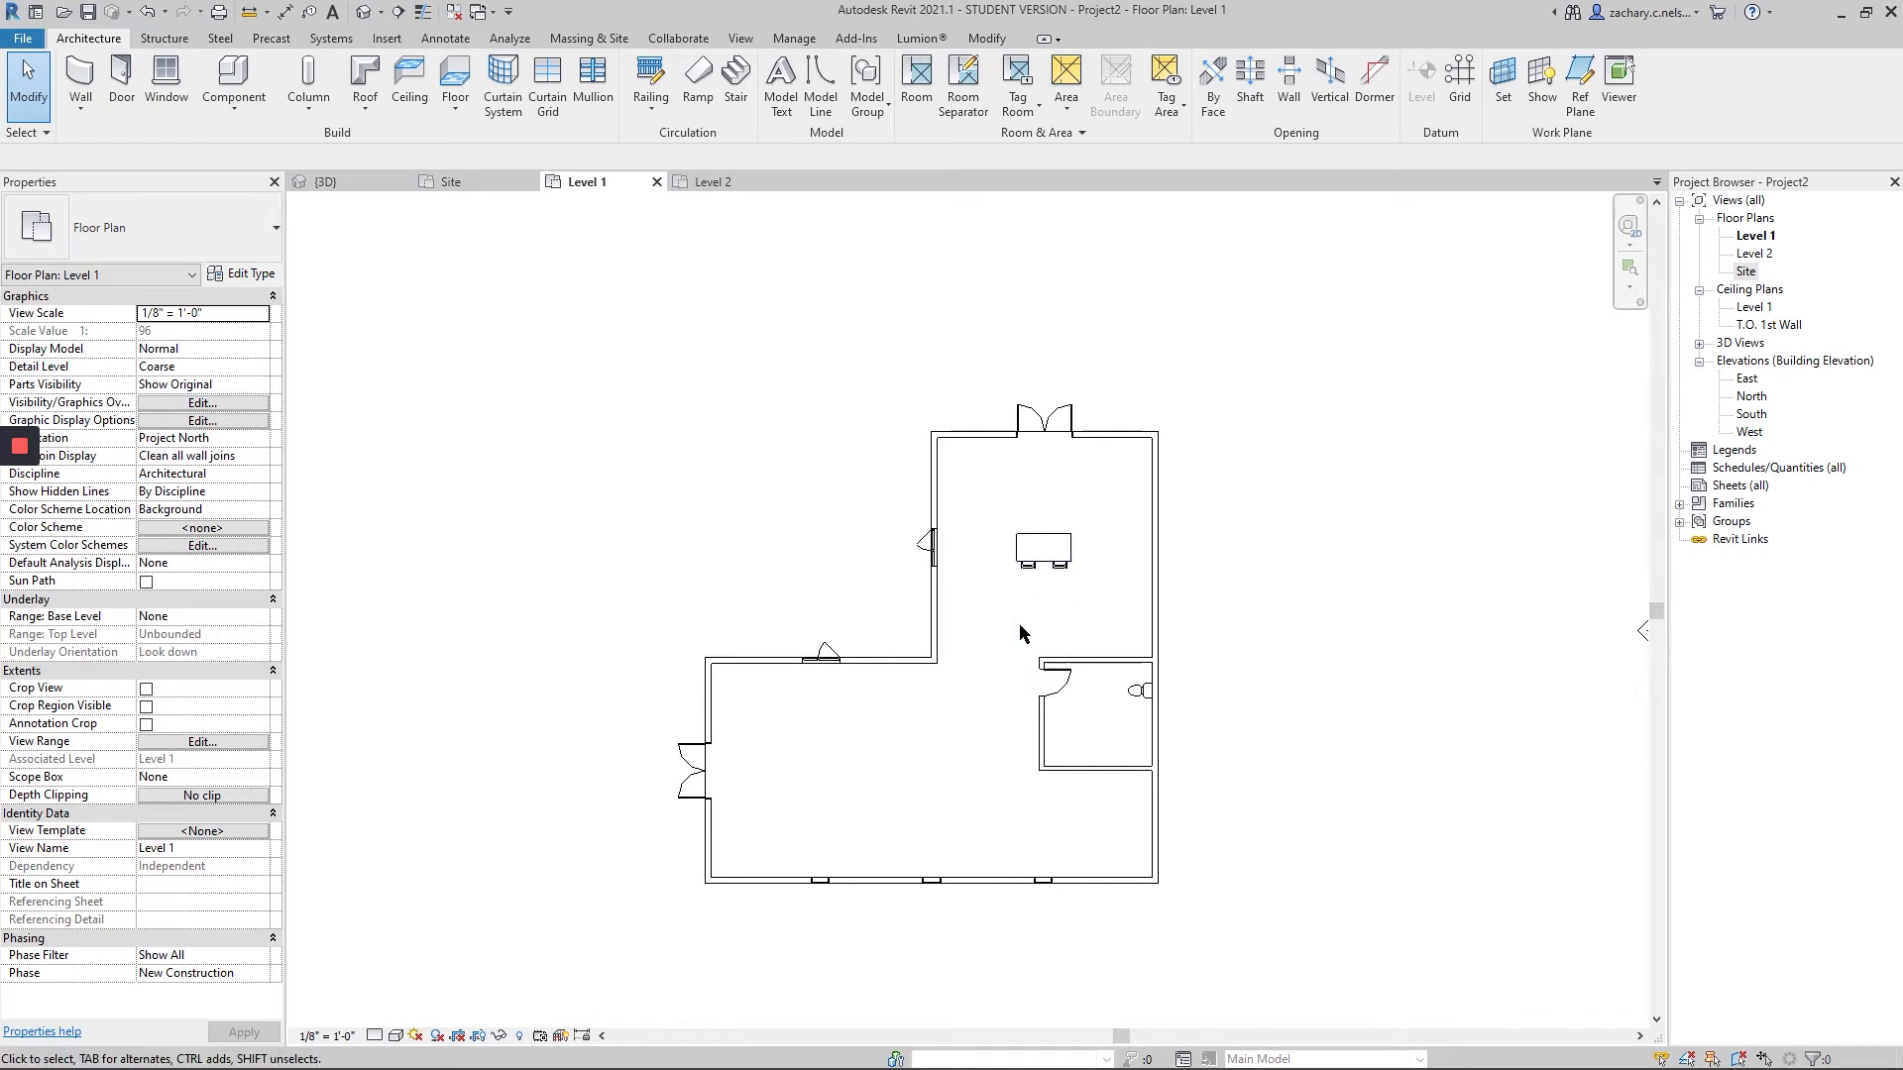
drag(1007, 619, 1115, 823)
key(ctrl+z)
scroll(1108, 686, up, 2)
scroll(1116, 559, down, 4)
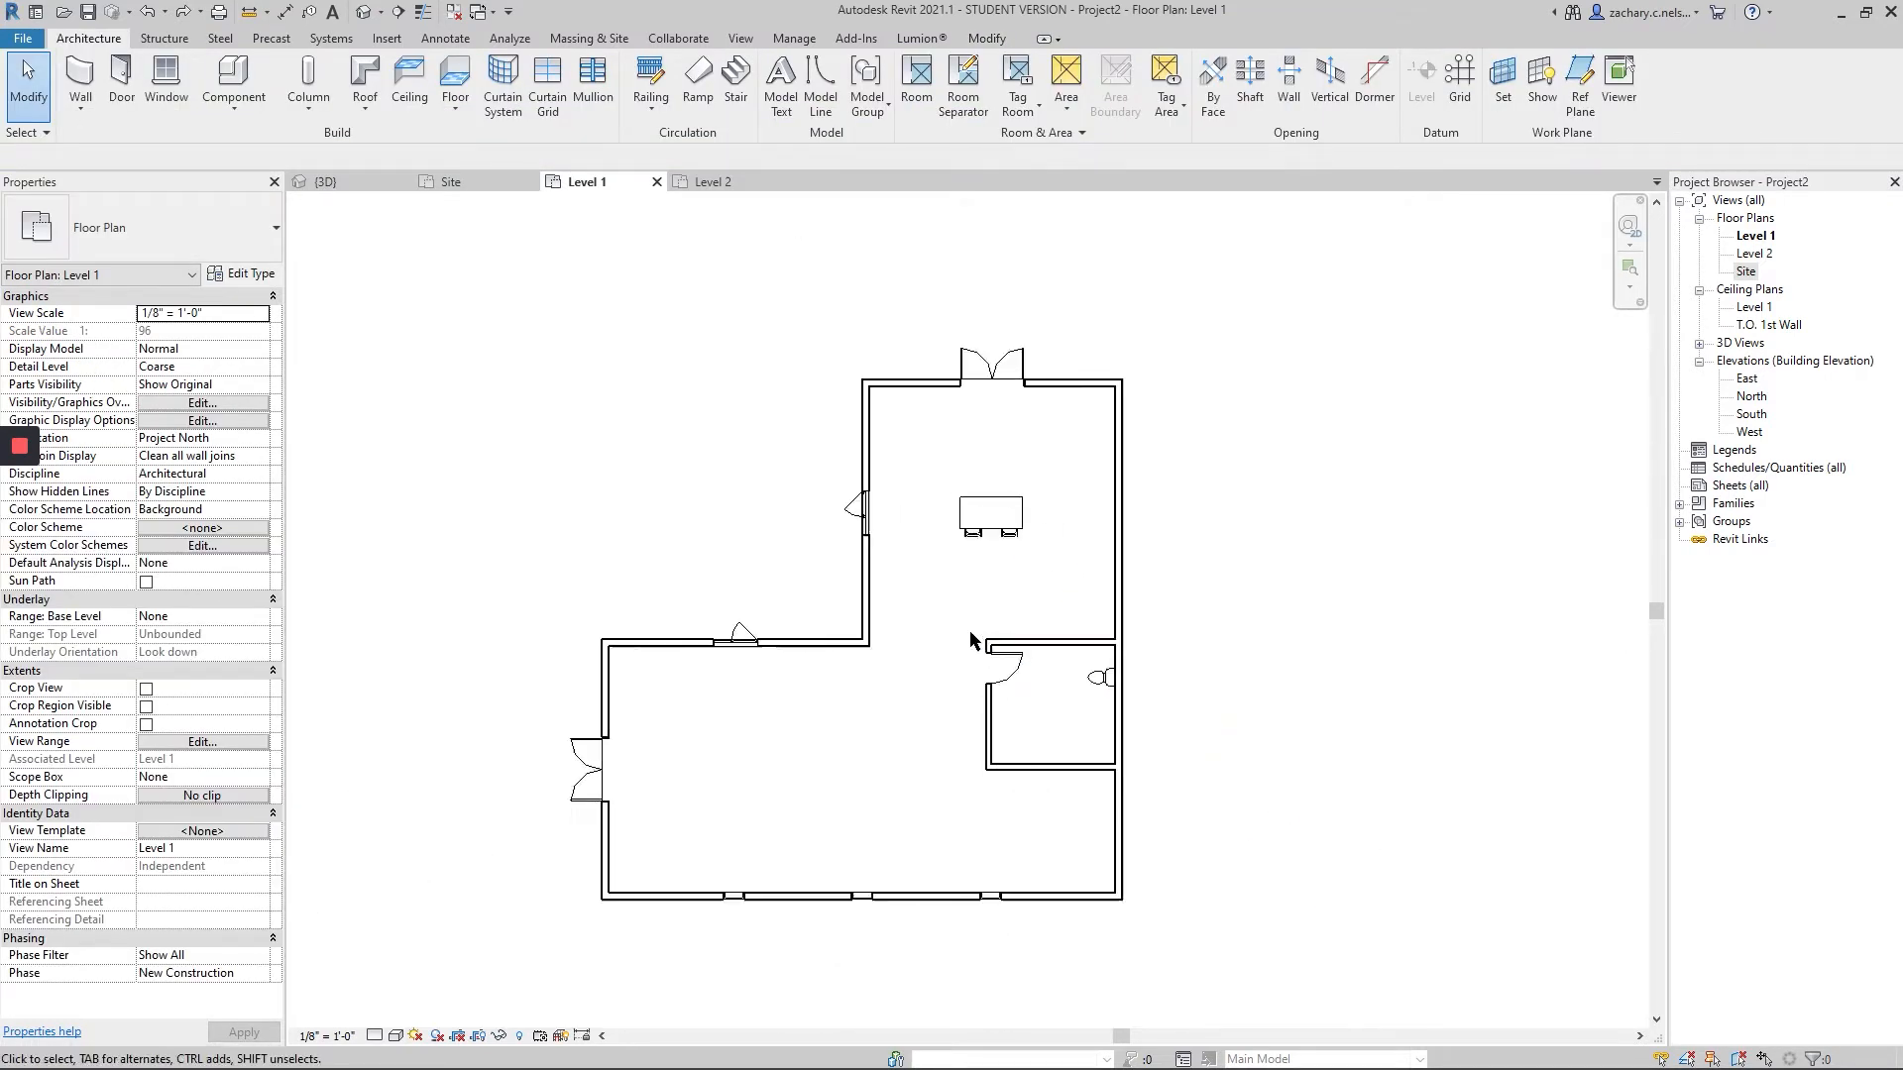
drag(1182, 840, 955, 608)
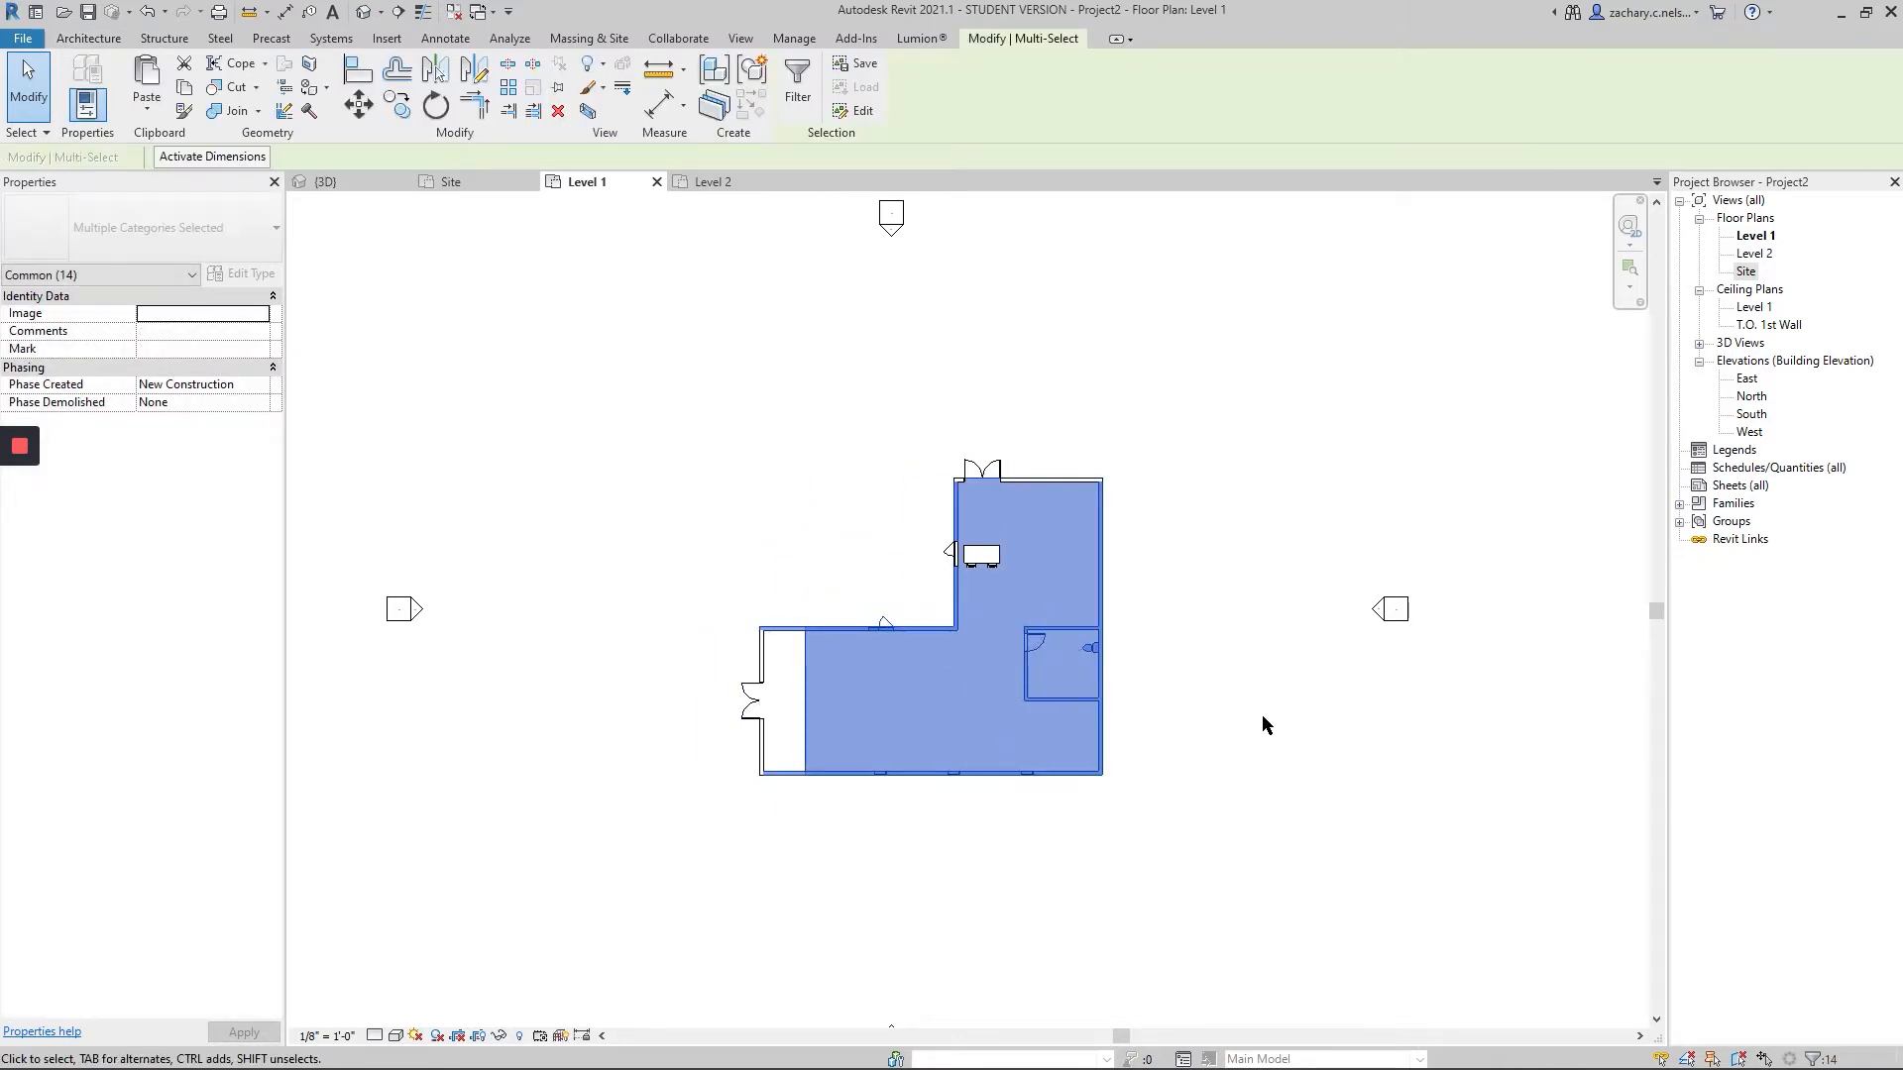
key(ctrl+z)
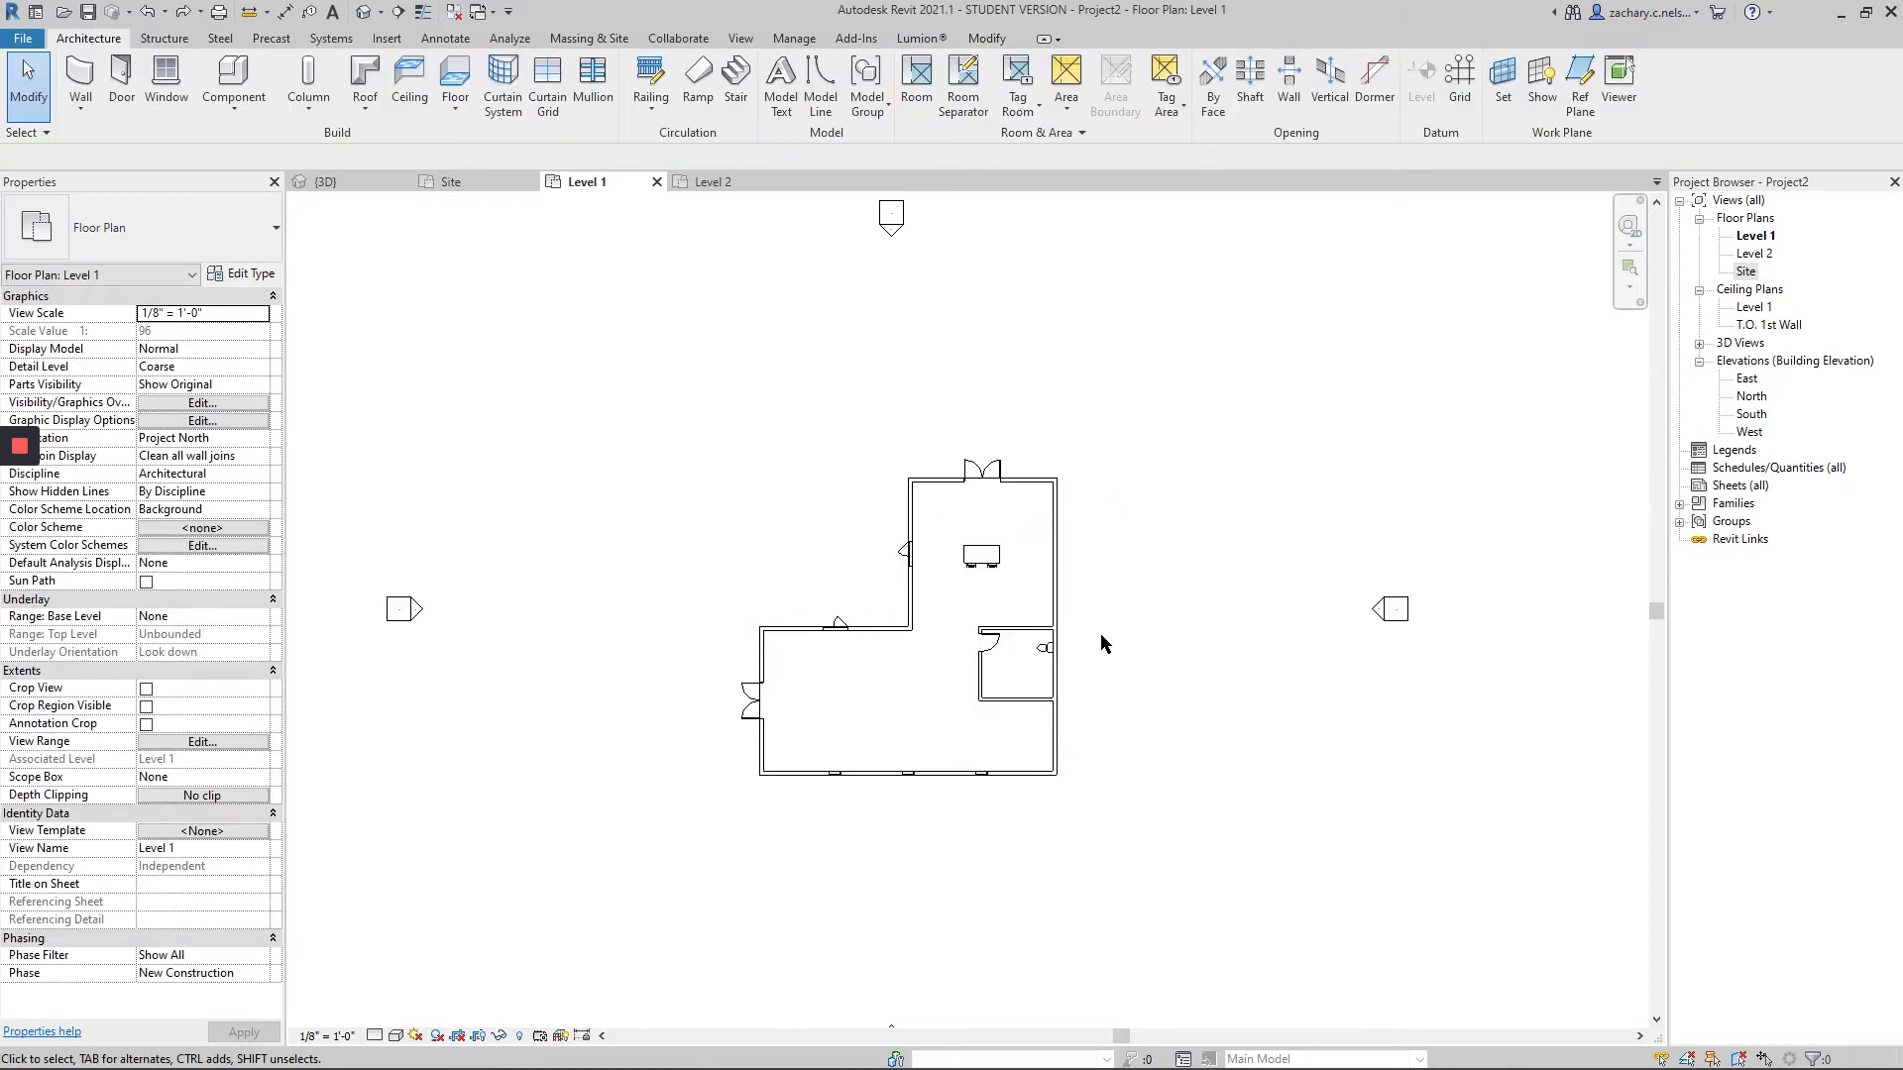
scroll(963, 574, up, 5)
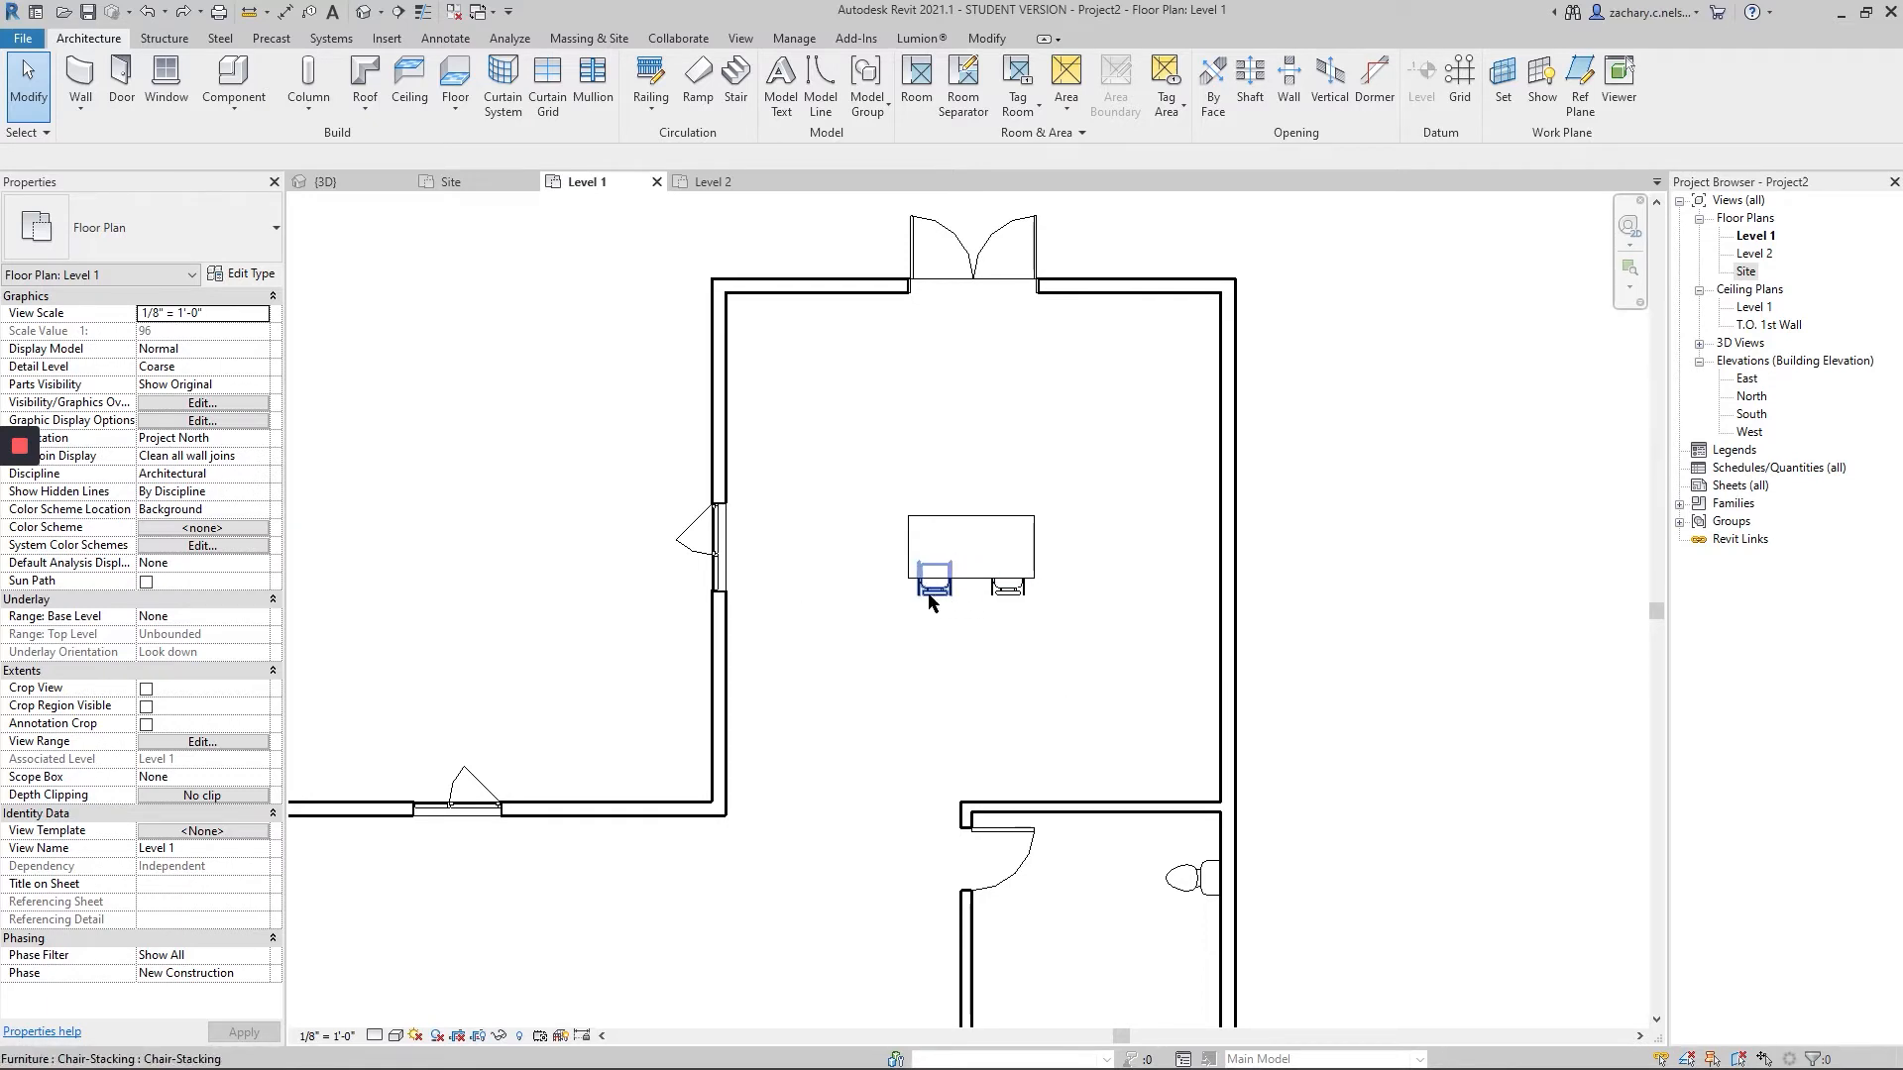
- Mirror copies of the two stacking chairs to the table's upper side, using the table's front/back centre line as the axis
drag(1075, 715, 883, 590)
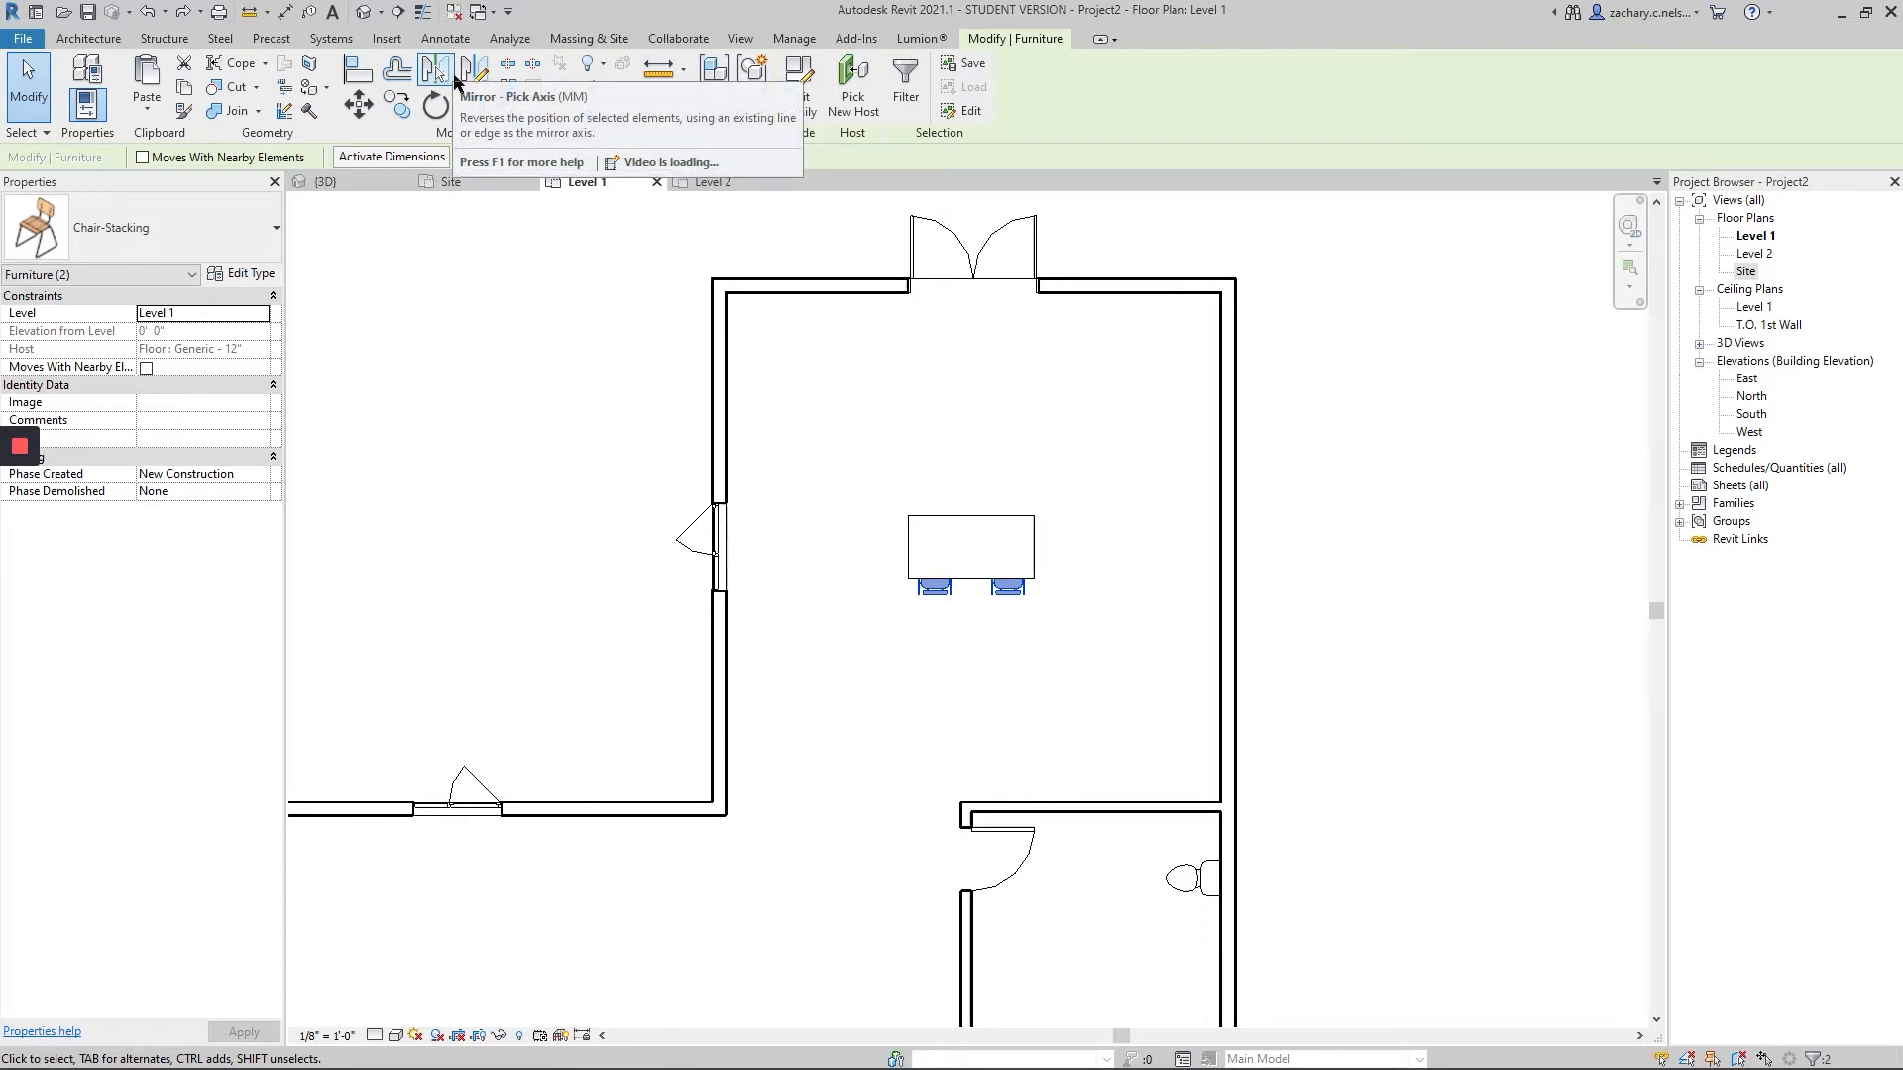
key(m)
key(m)
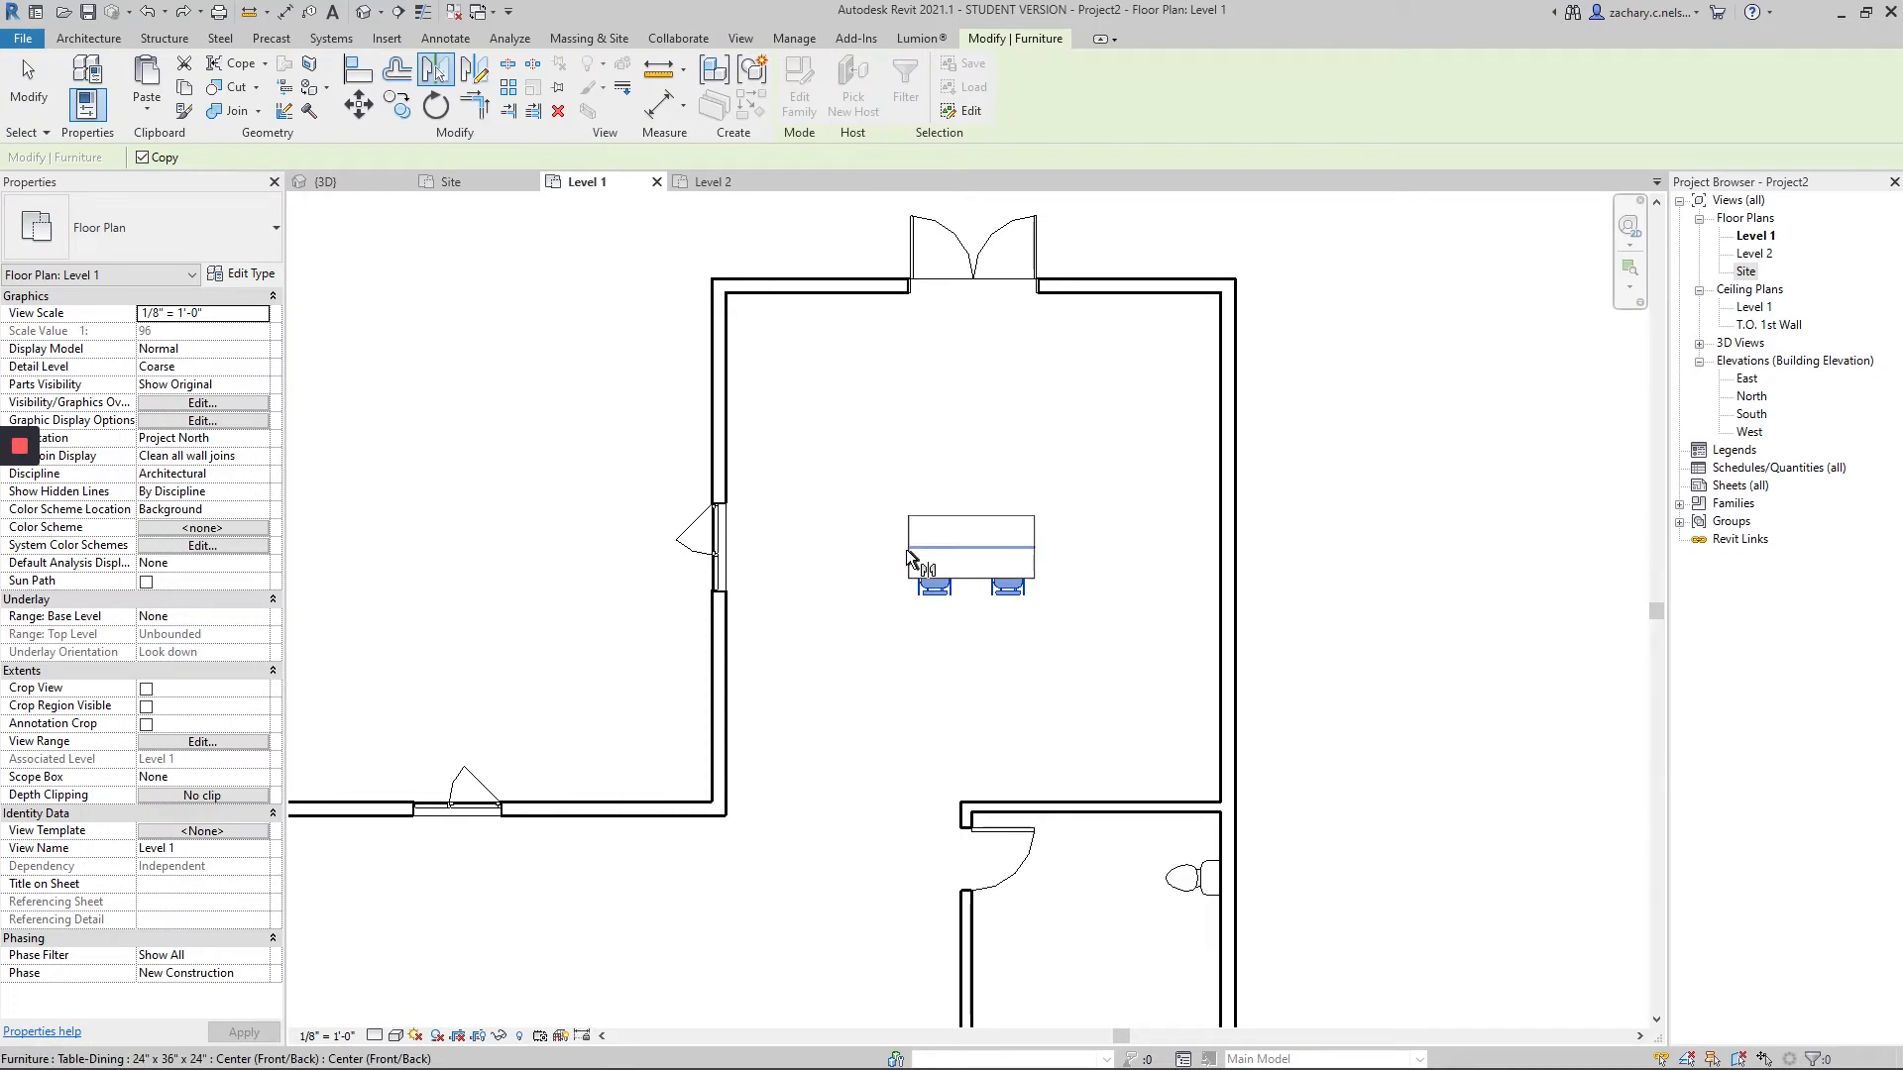
click(967, 547)
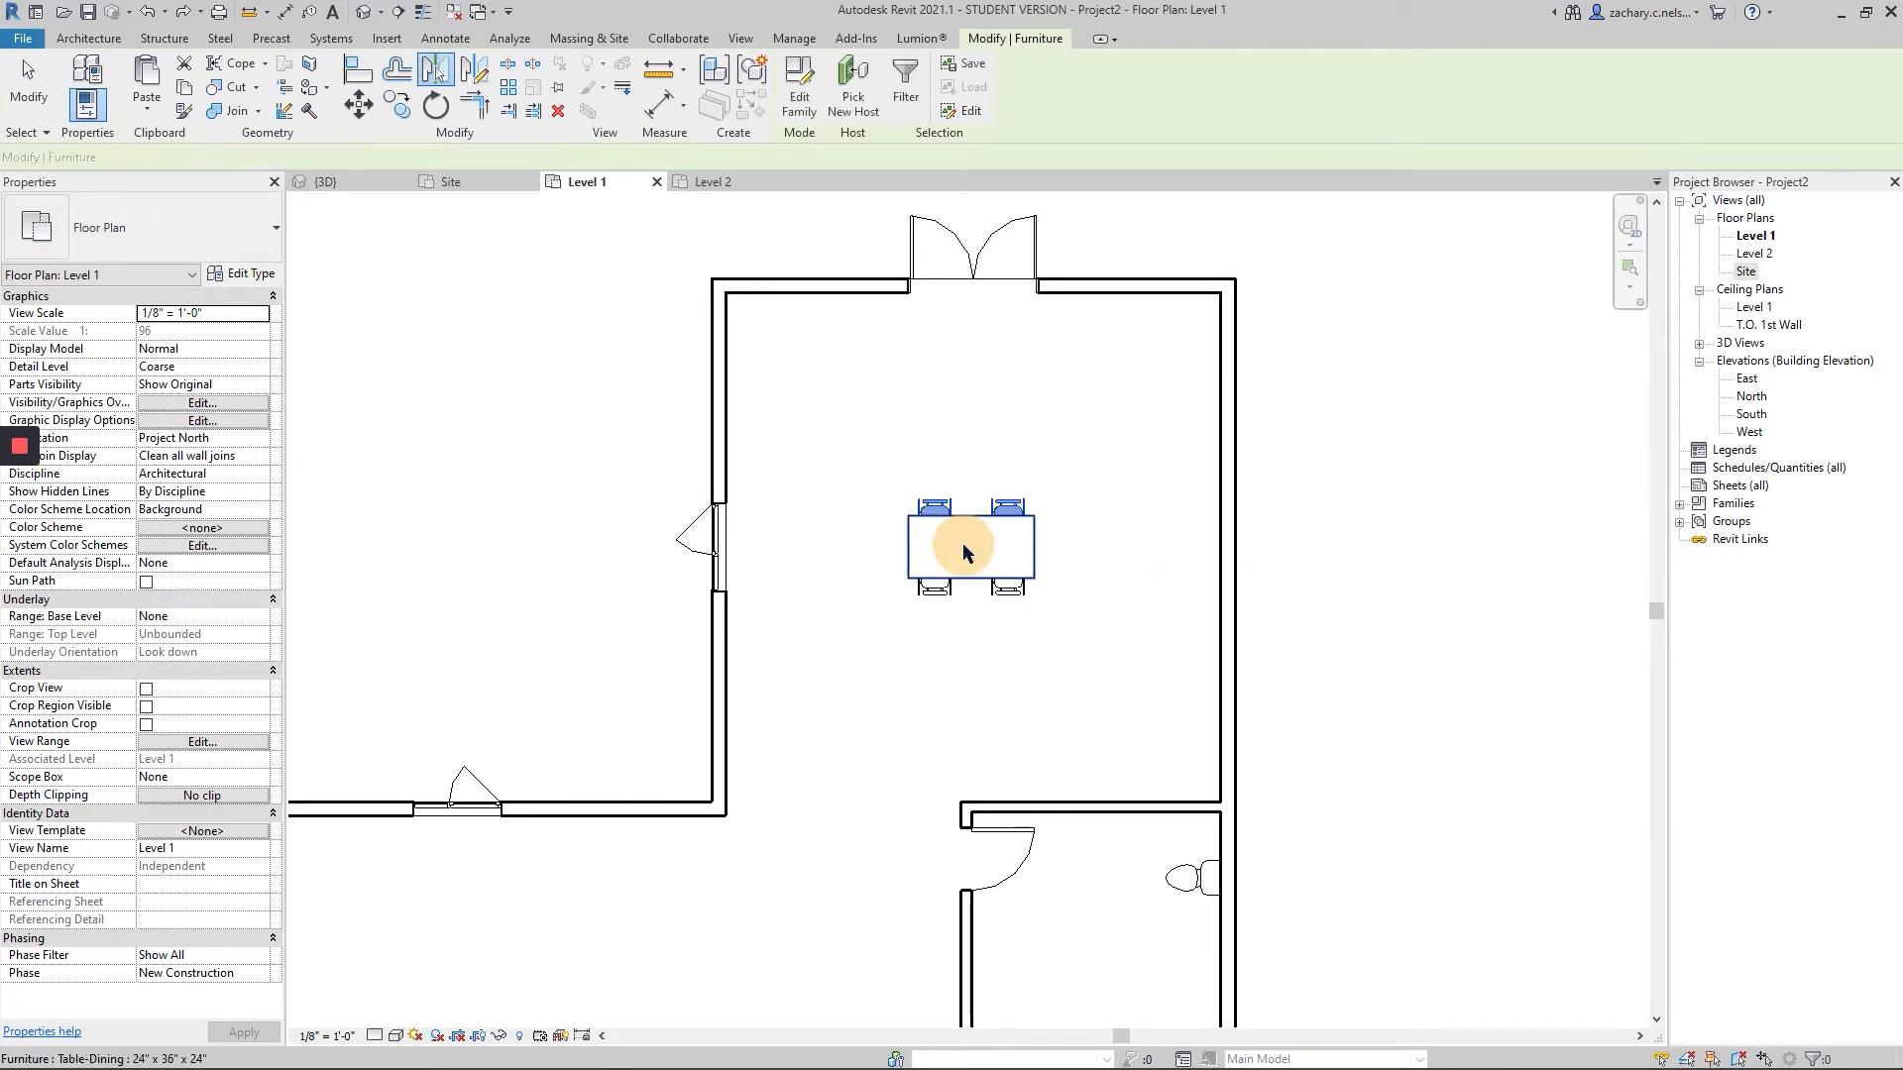
click(31, 83)
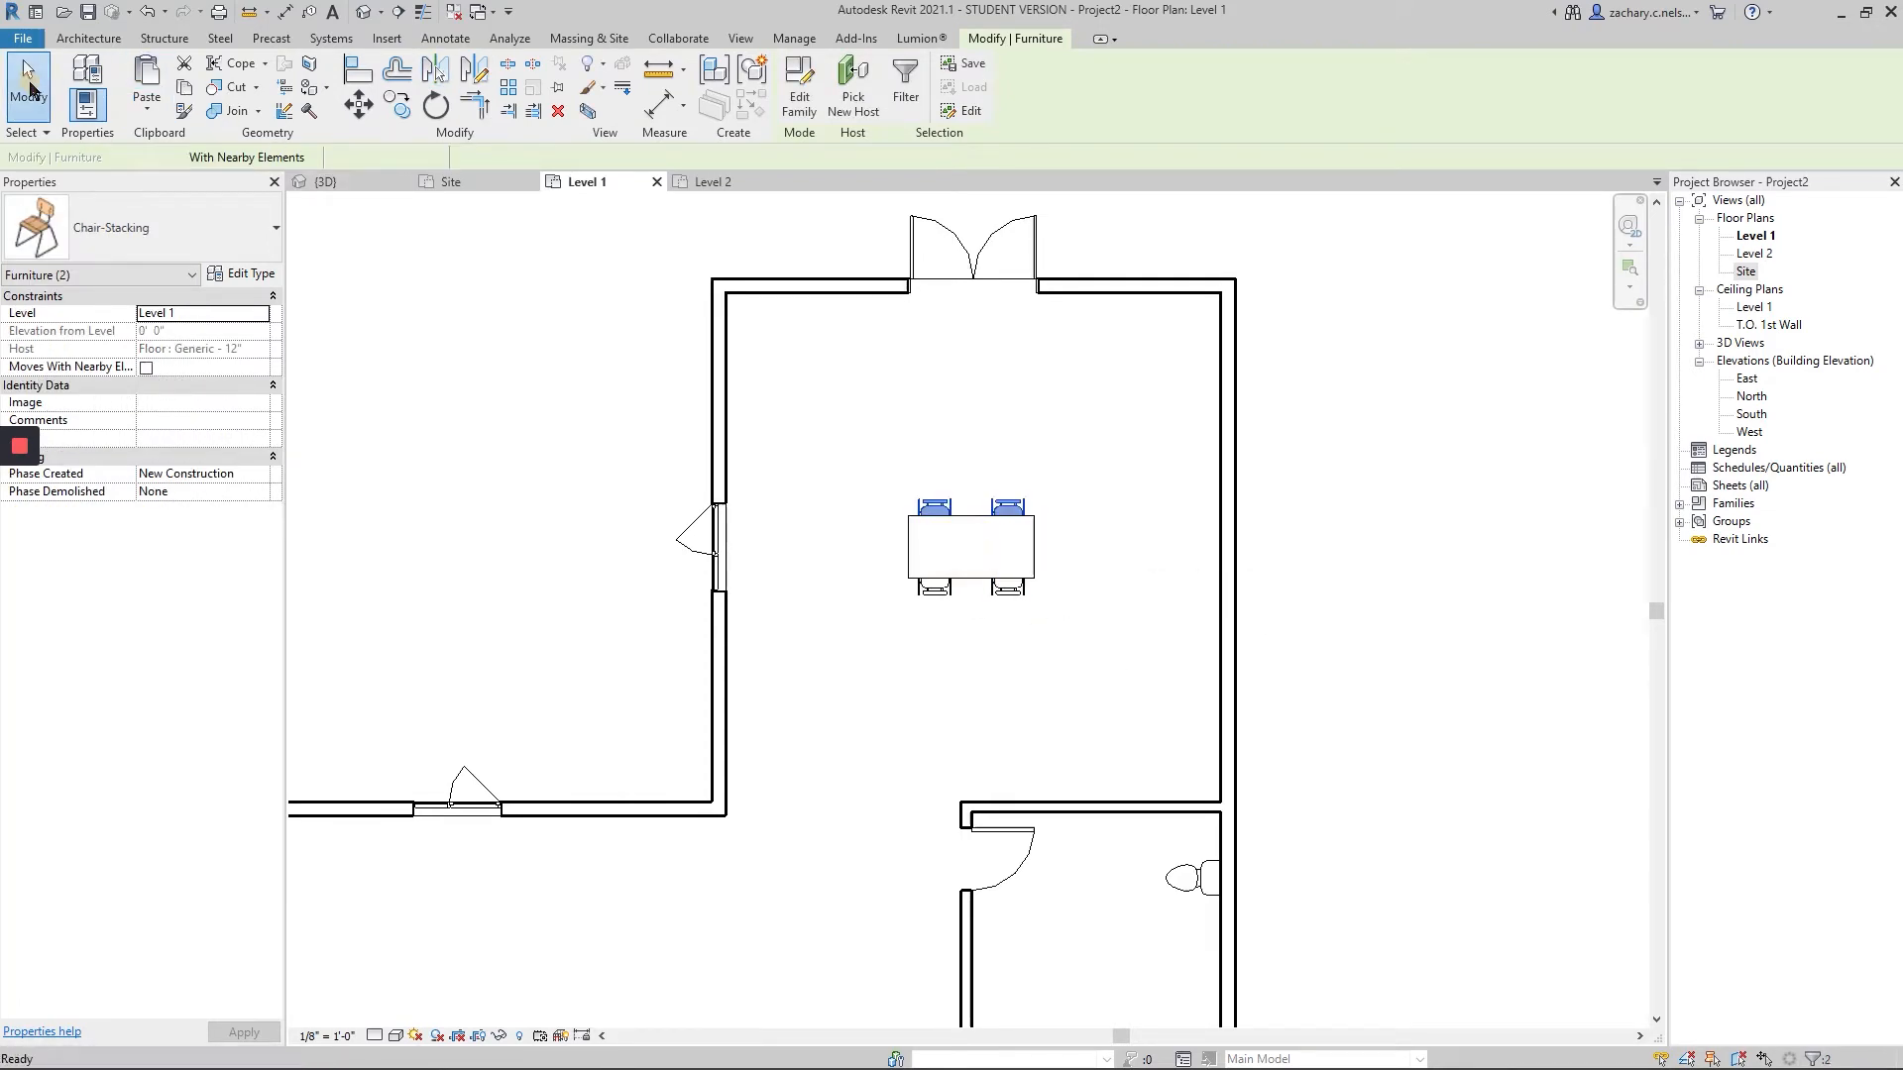
- Move the table with its four chairs down, and mirror a copy of the set above it across a drawn horizontal axis
drag(1062, 692, 852, 429)
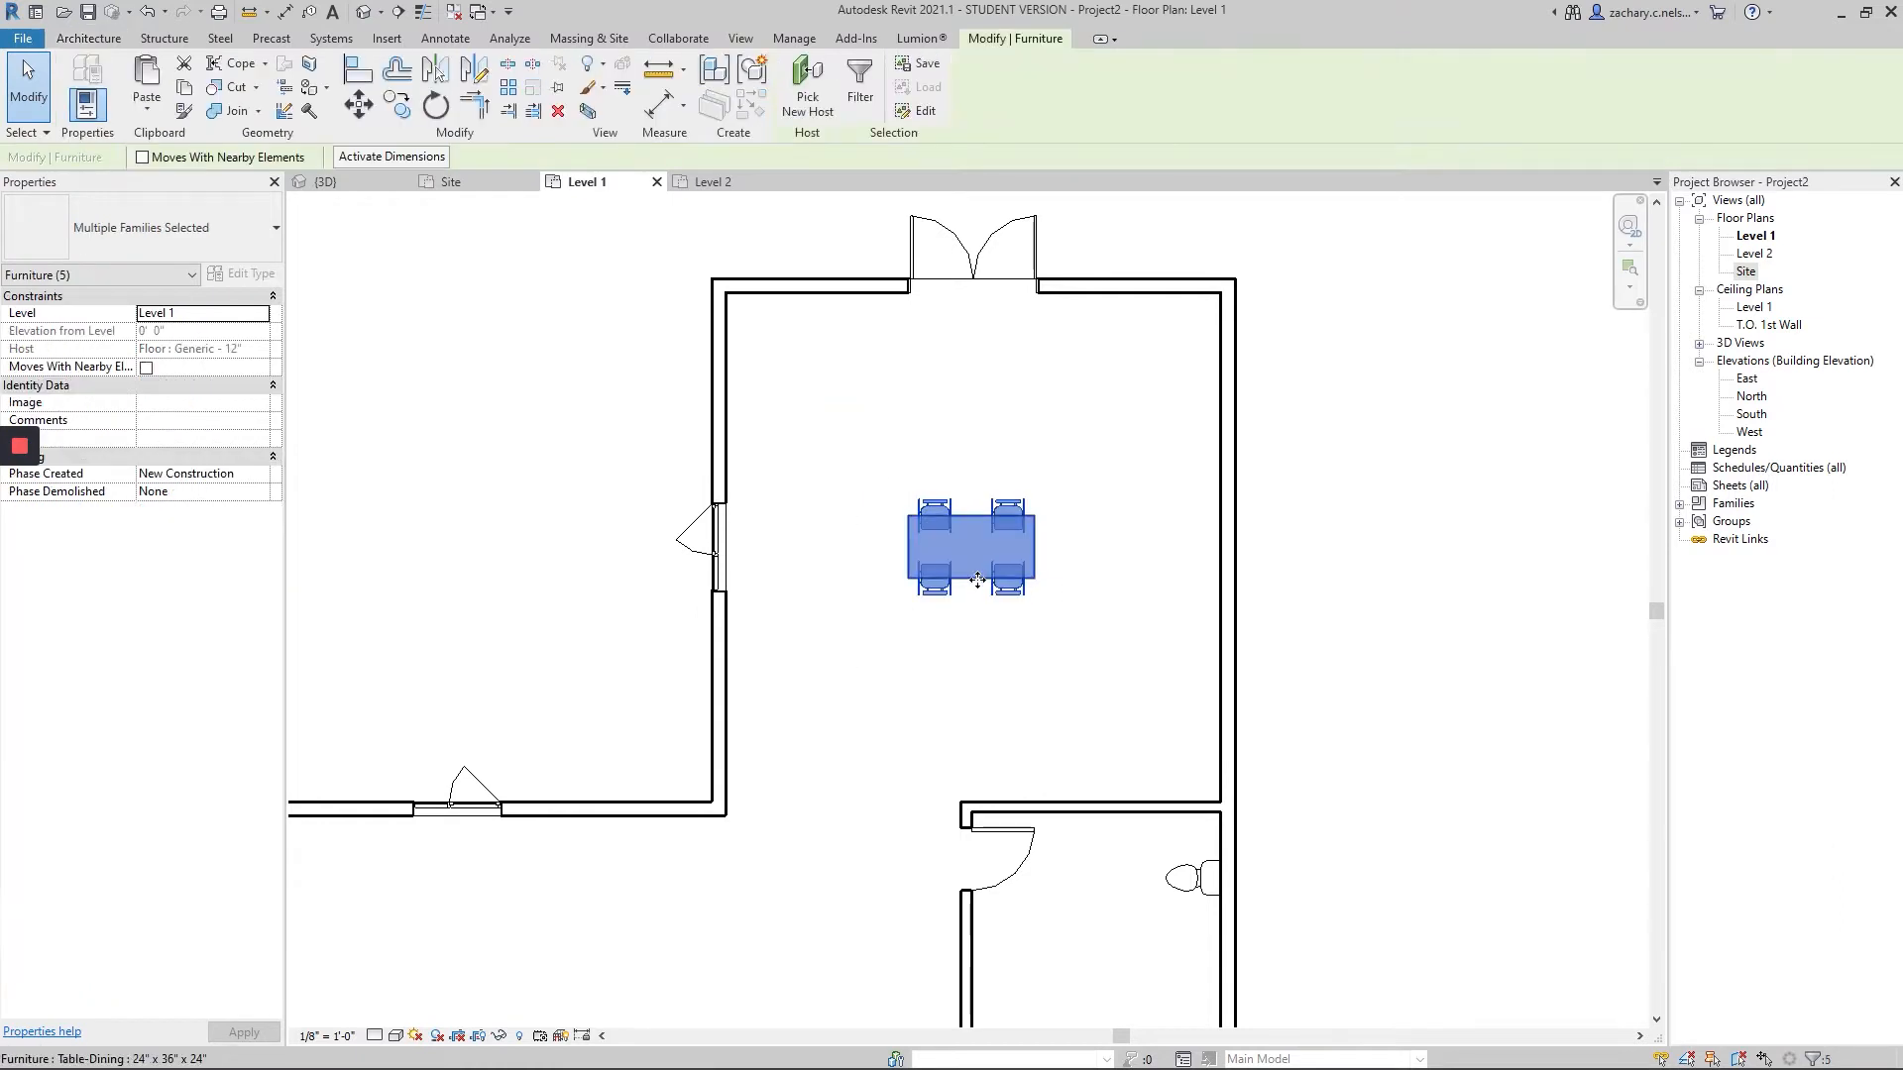
drag(974, 595, 977, 657)
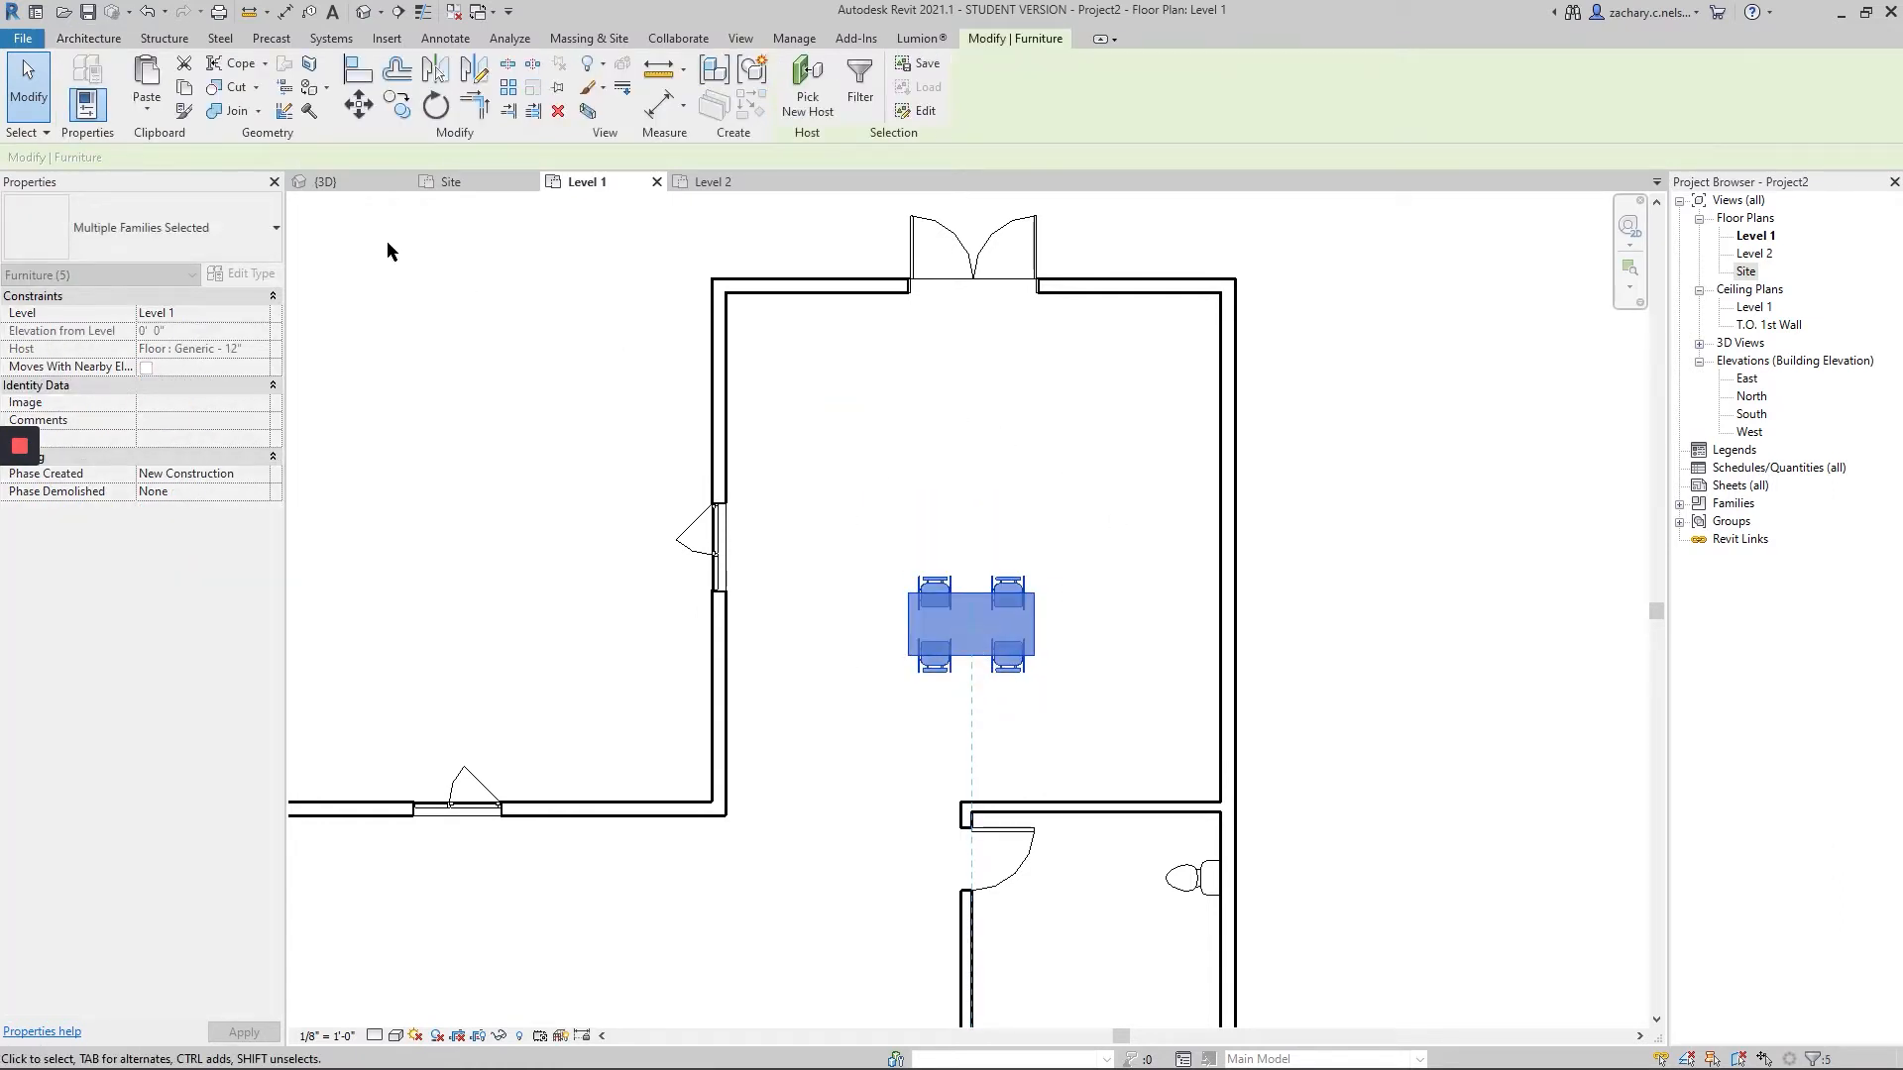
click(469, 73)
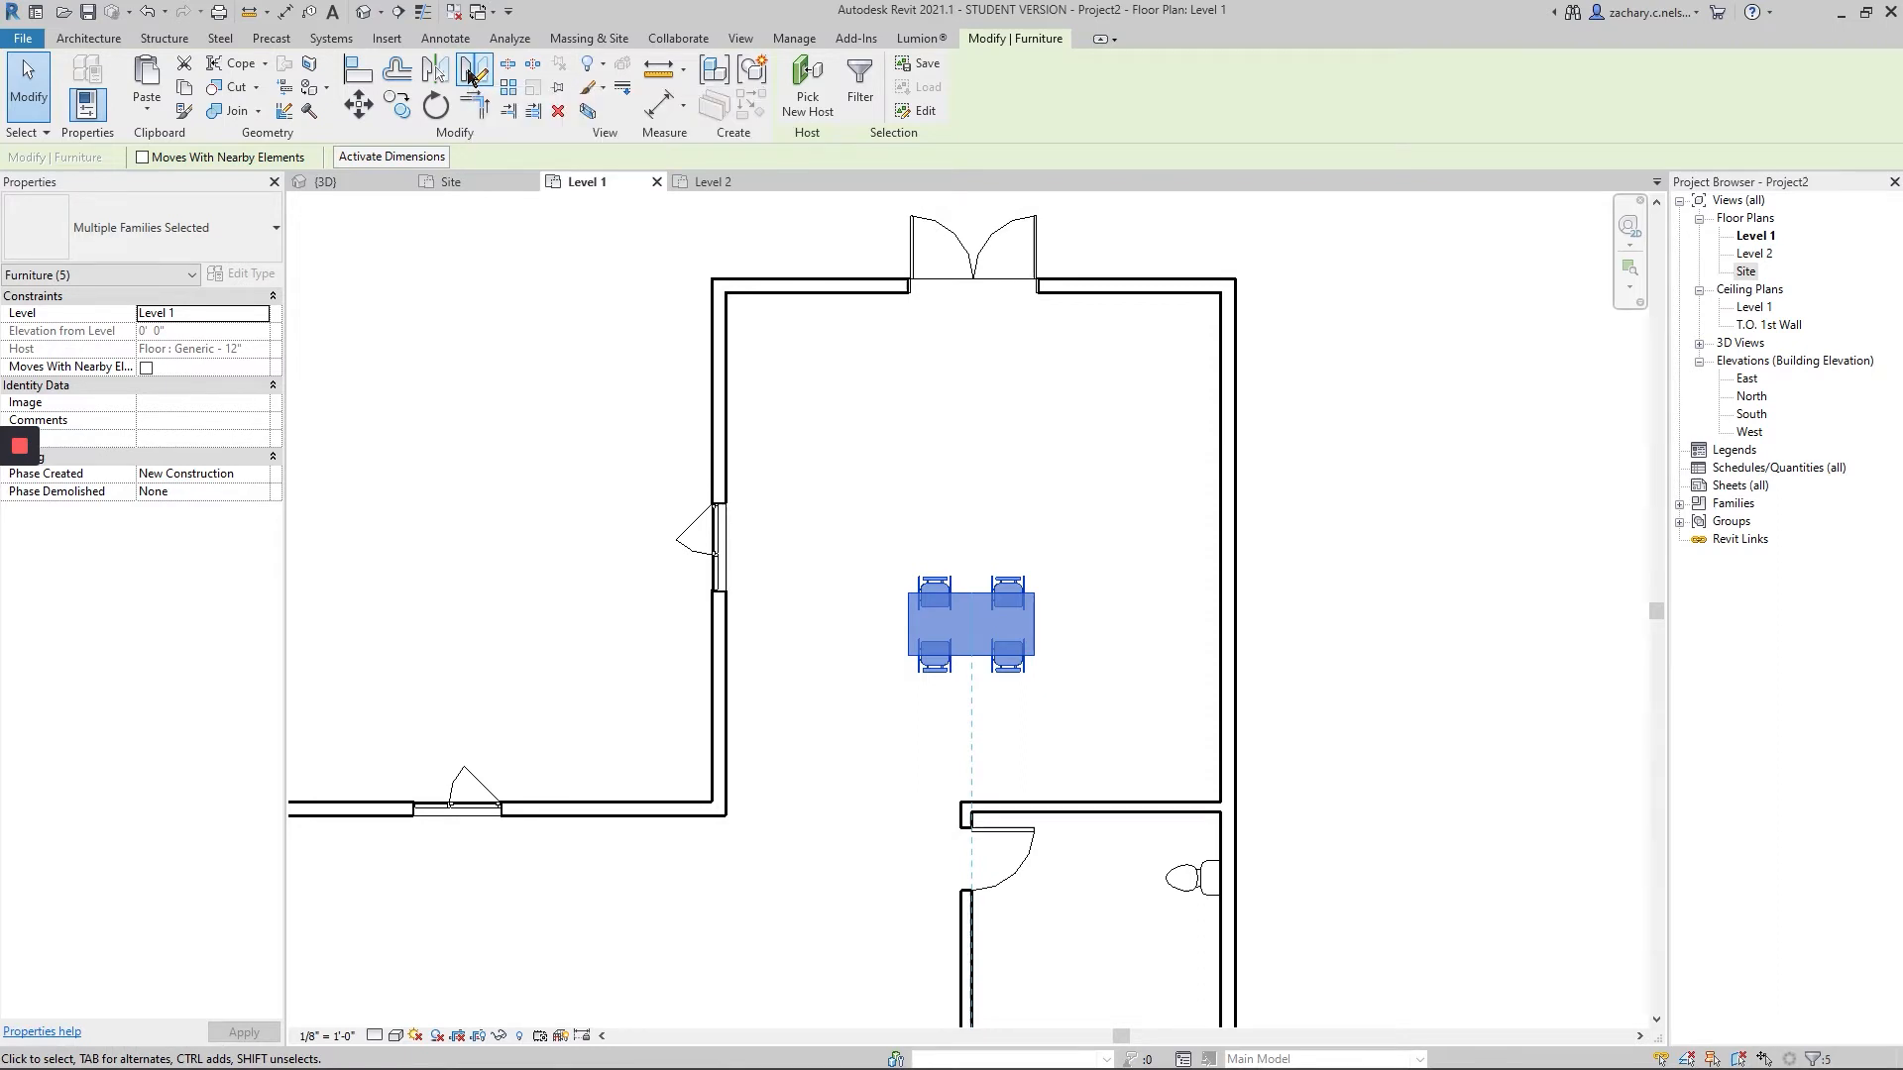
click(1080, 544)
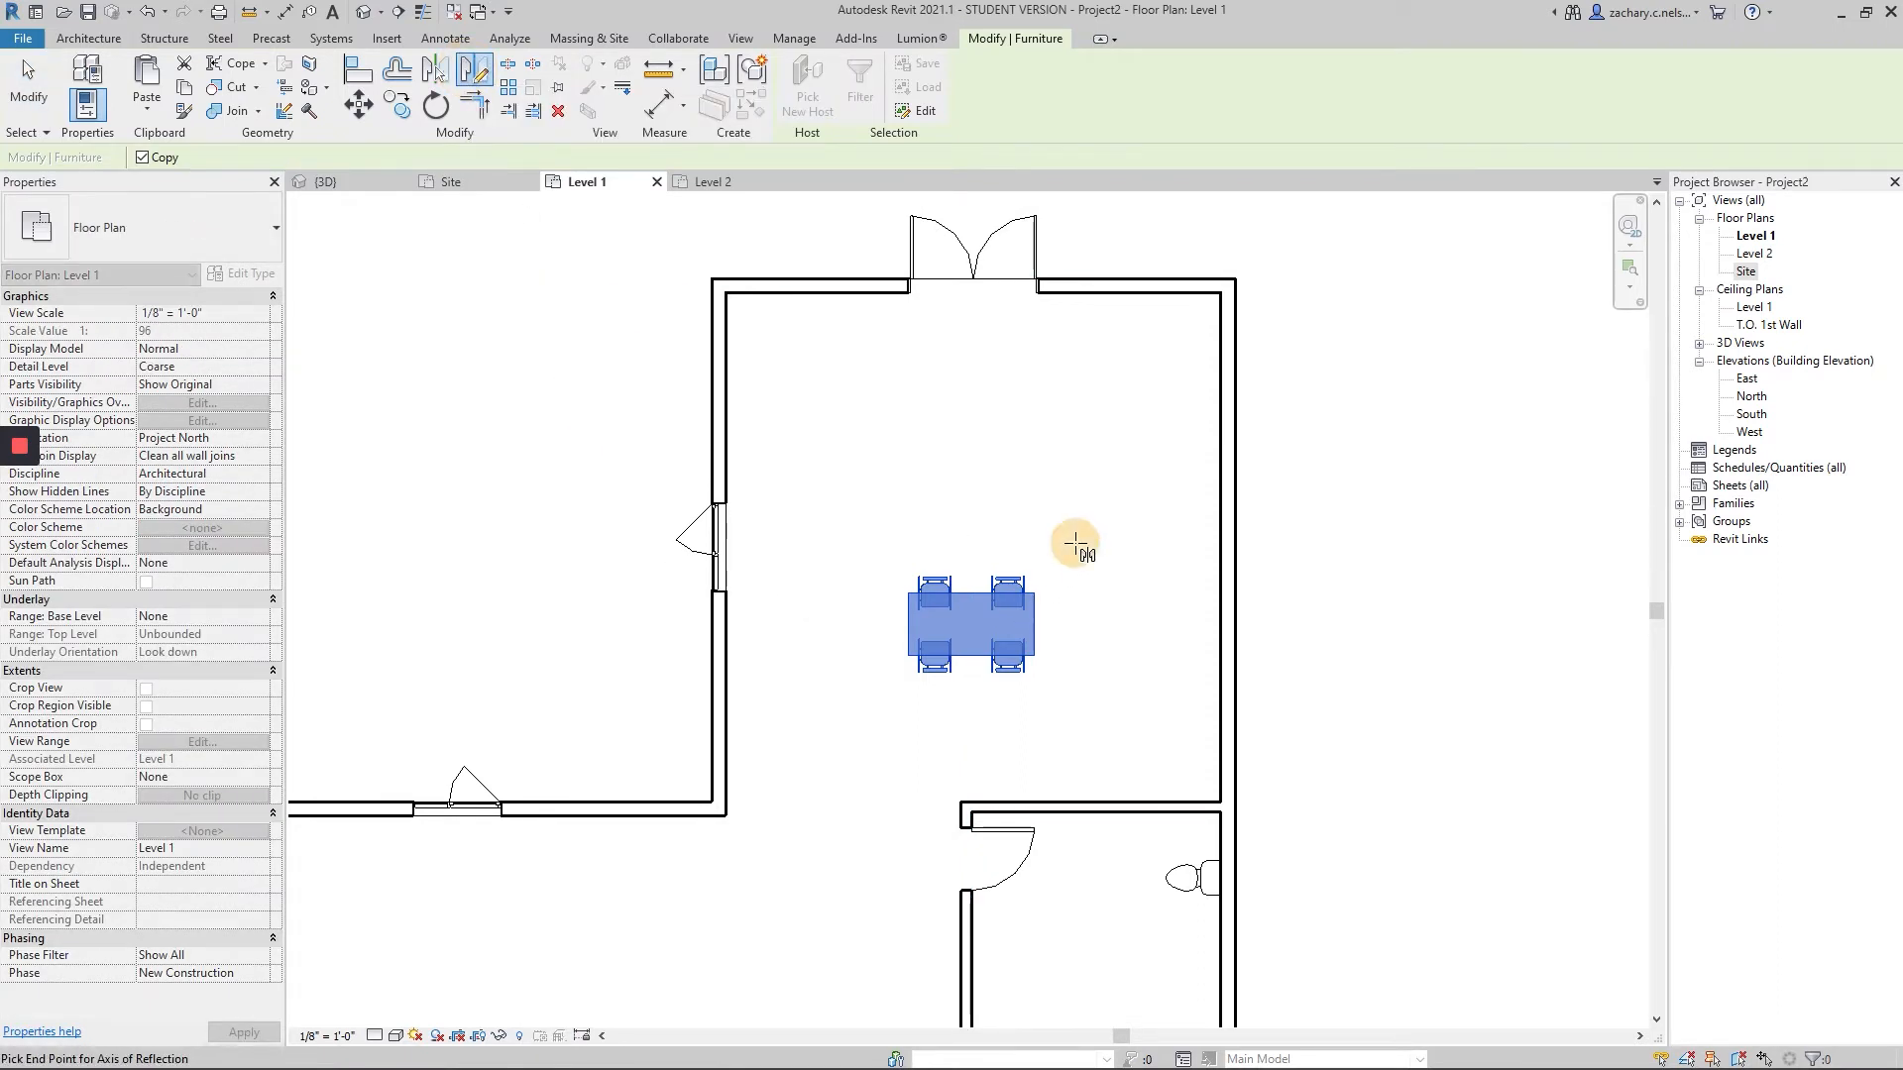
click(859, 382)
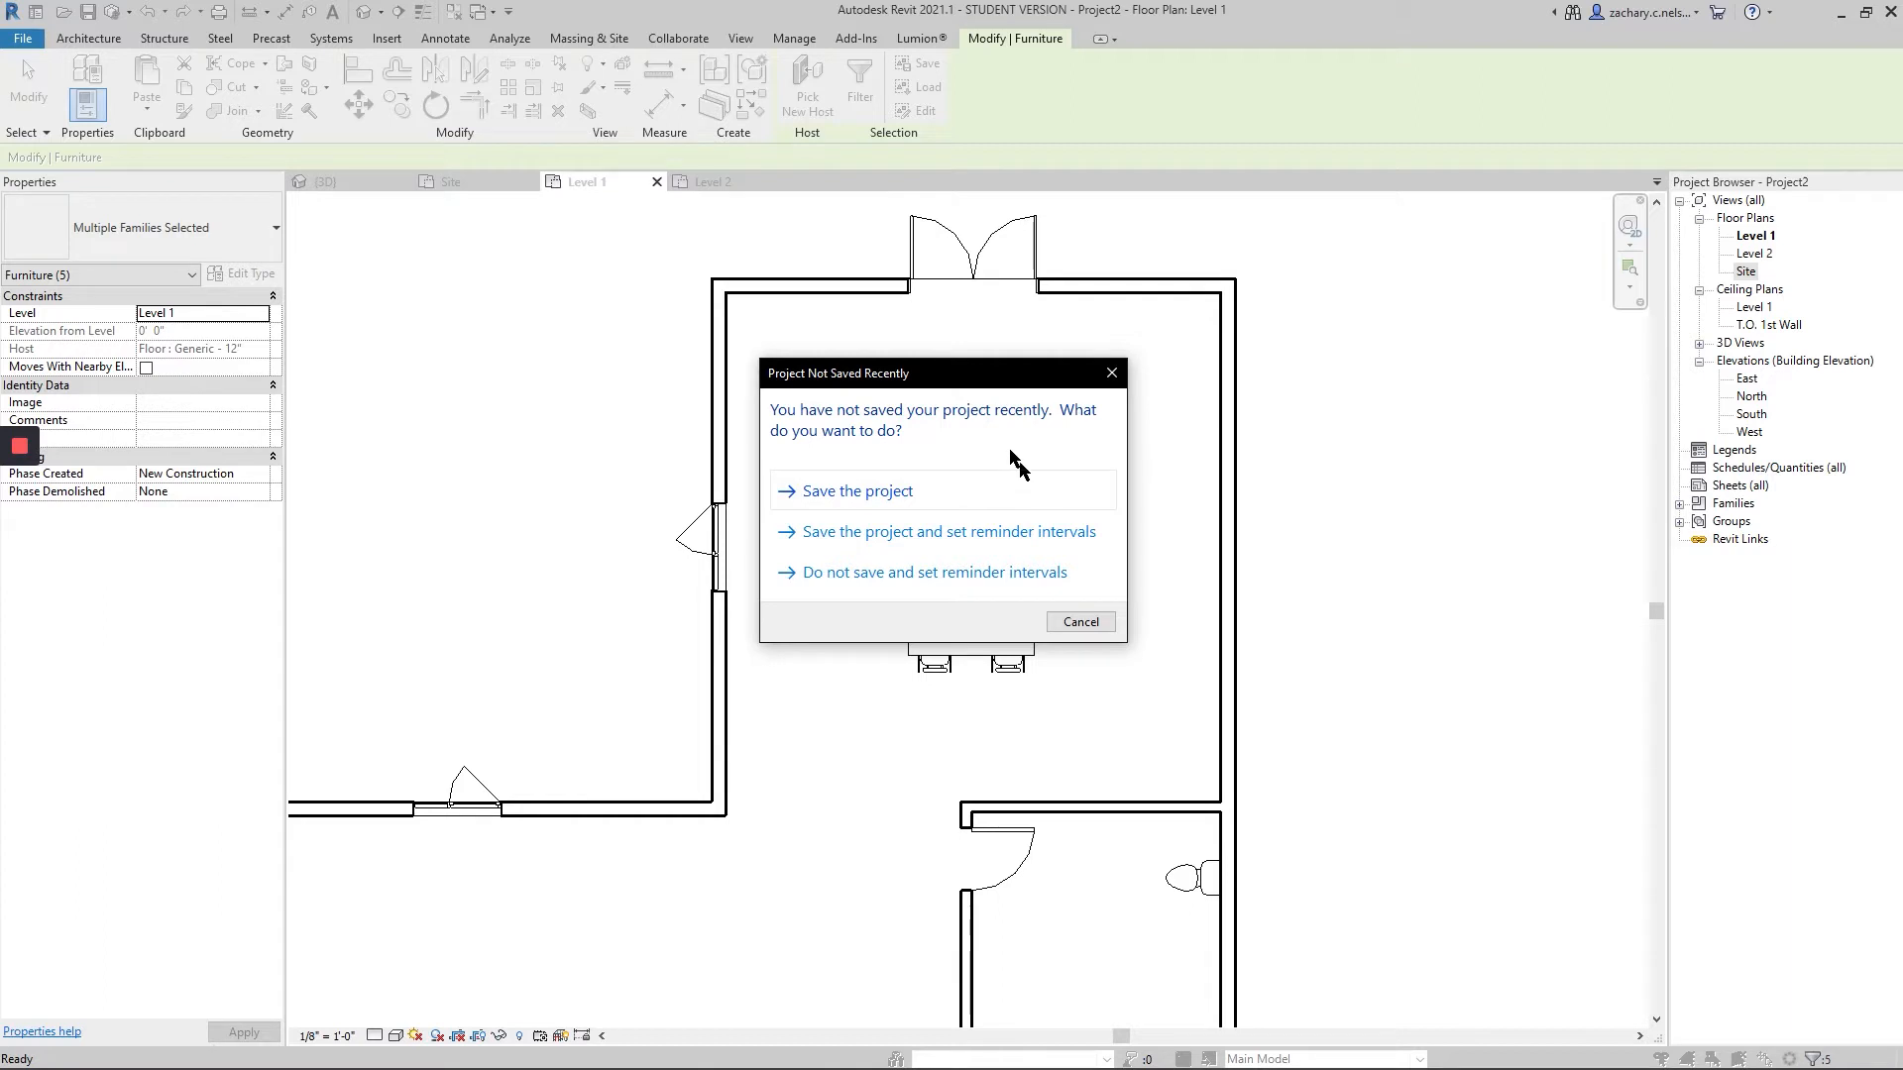
- Save the project as "Revit Intro" in the SoDAA Tutorials folder inside the Architecture folder, and clear the furniture selection
click(861, 492)
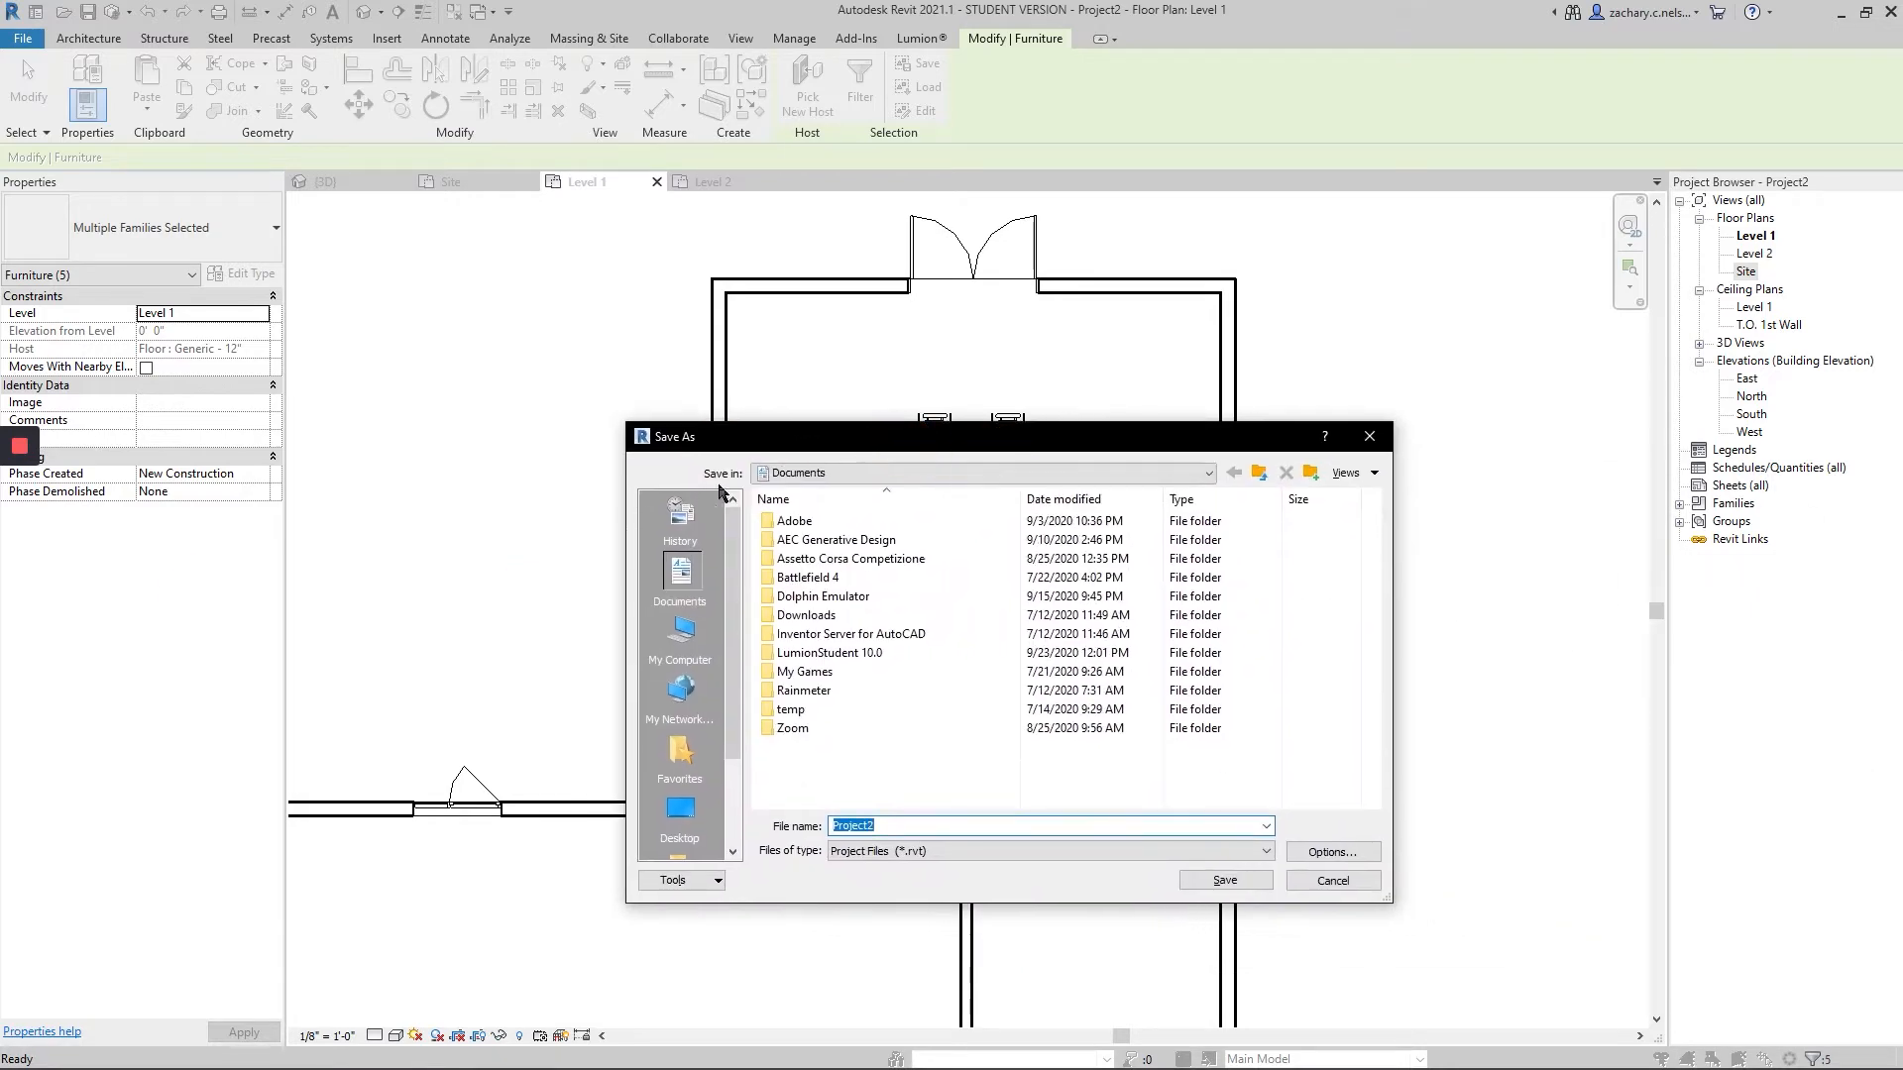
click(1258, 473)
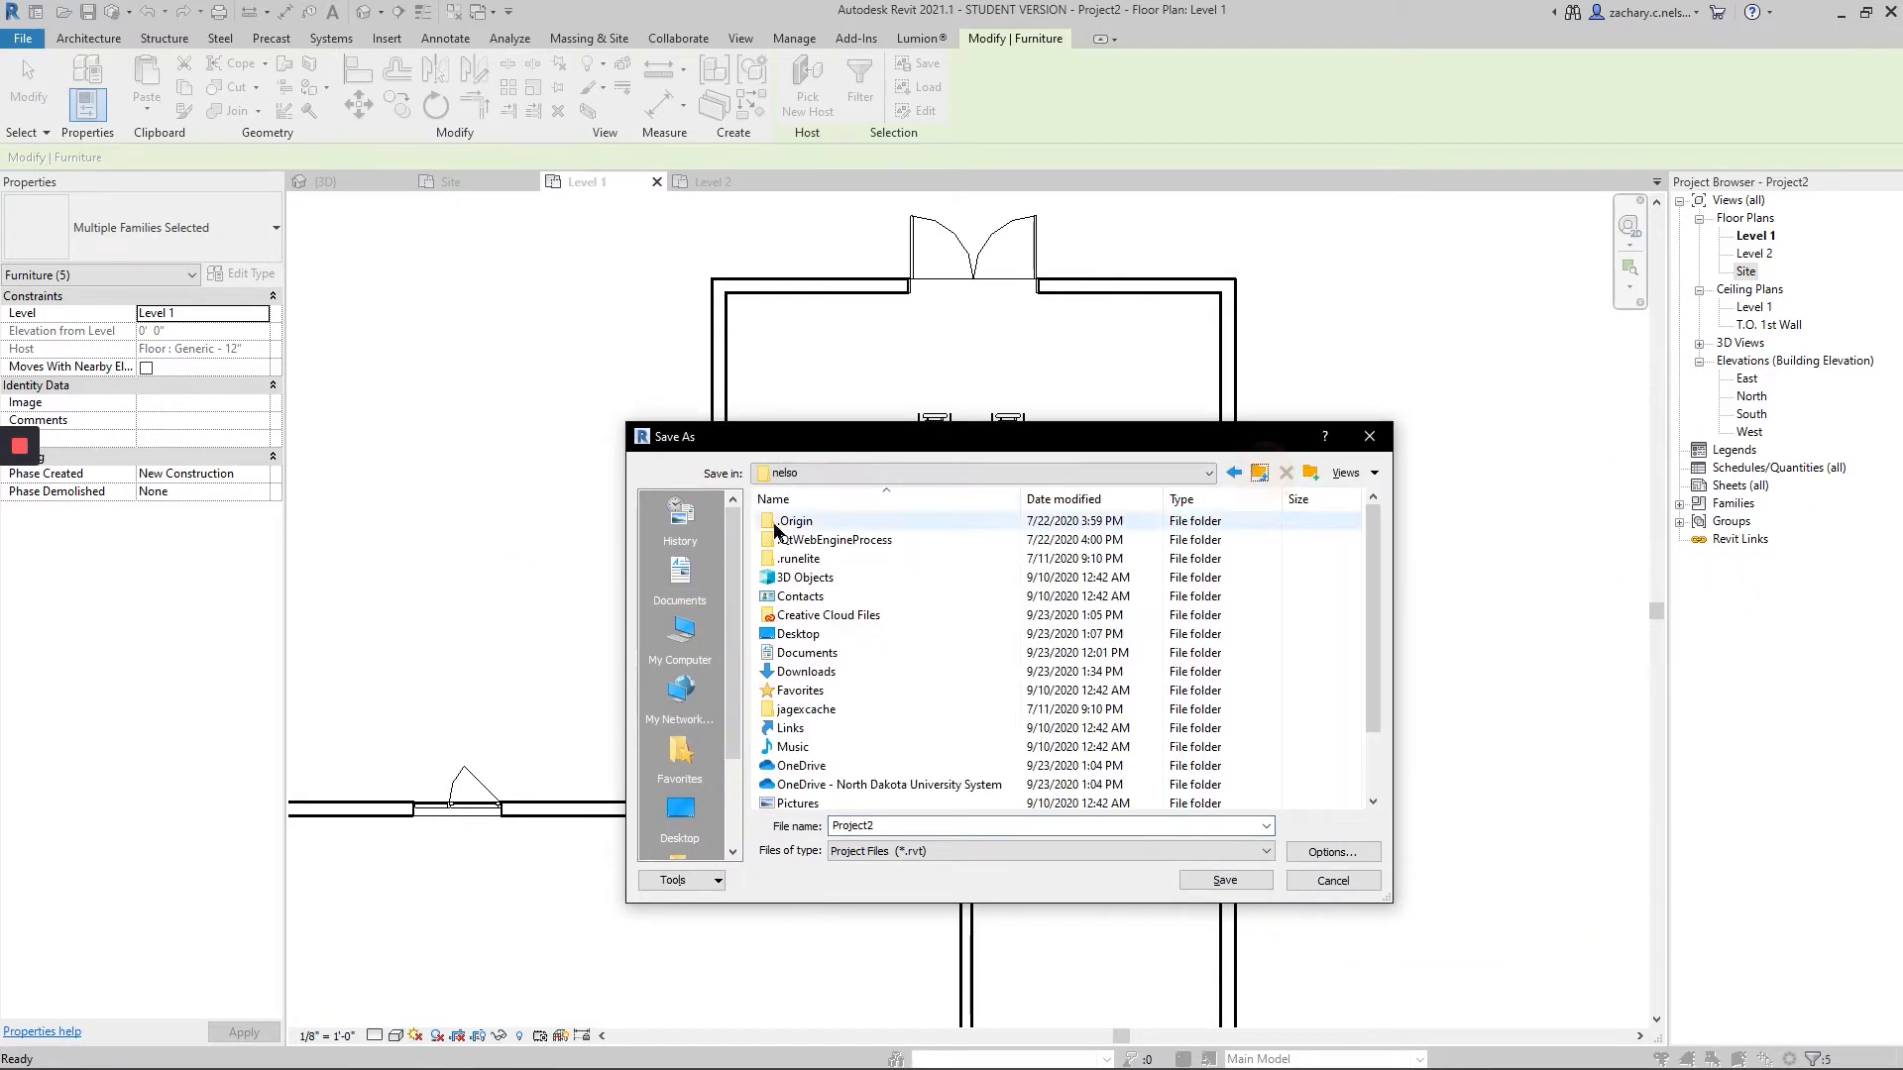
click(825, 472)
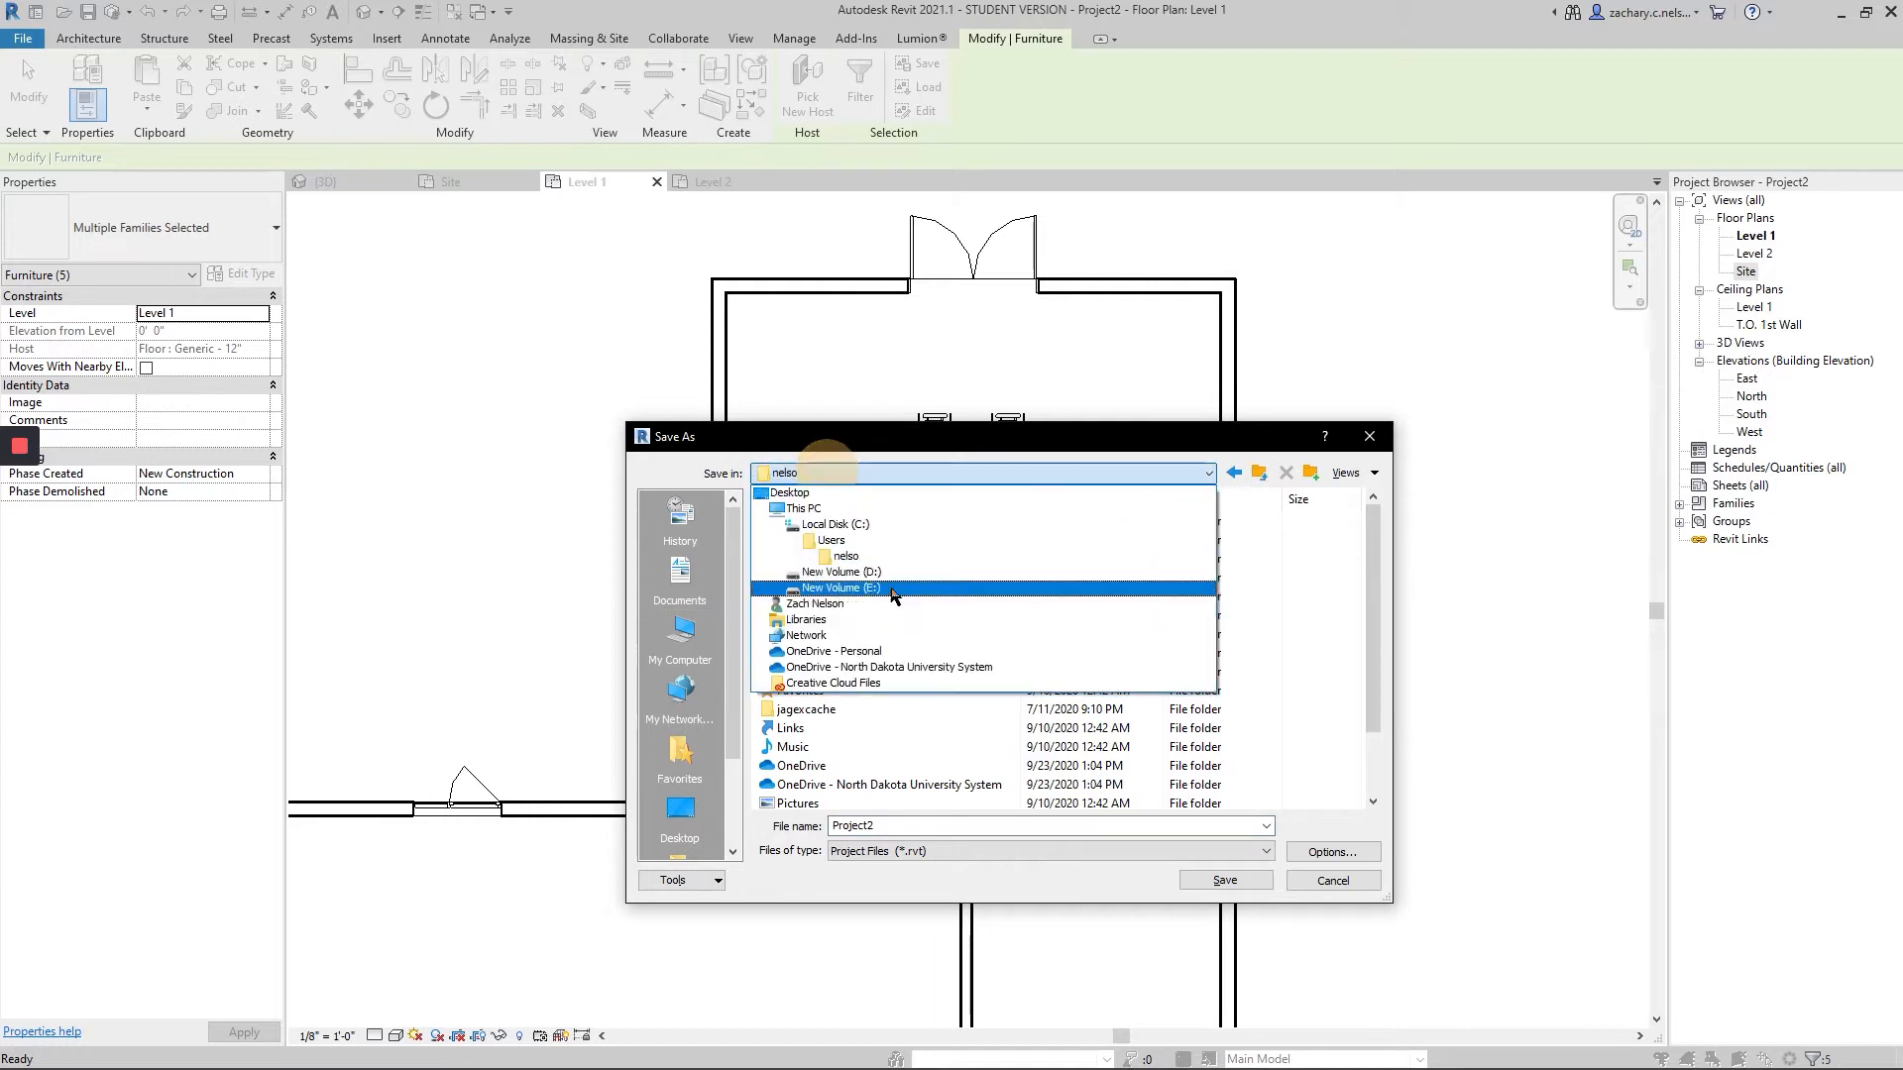
click(922, 667)
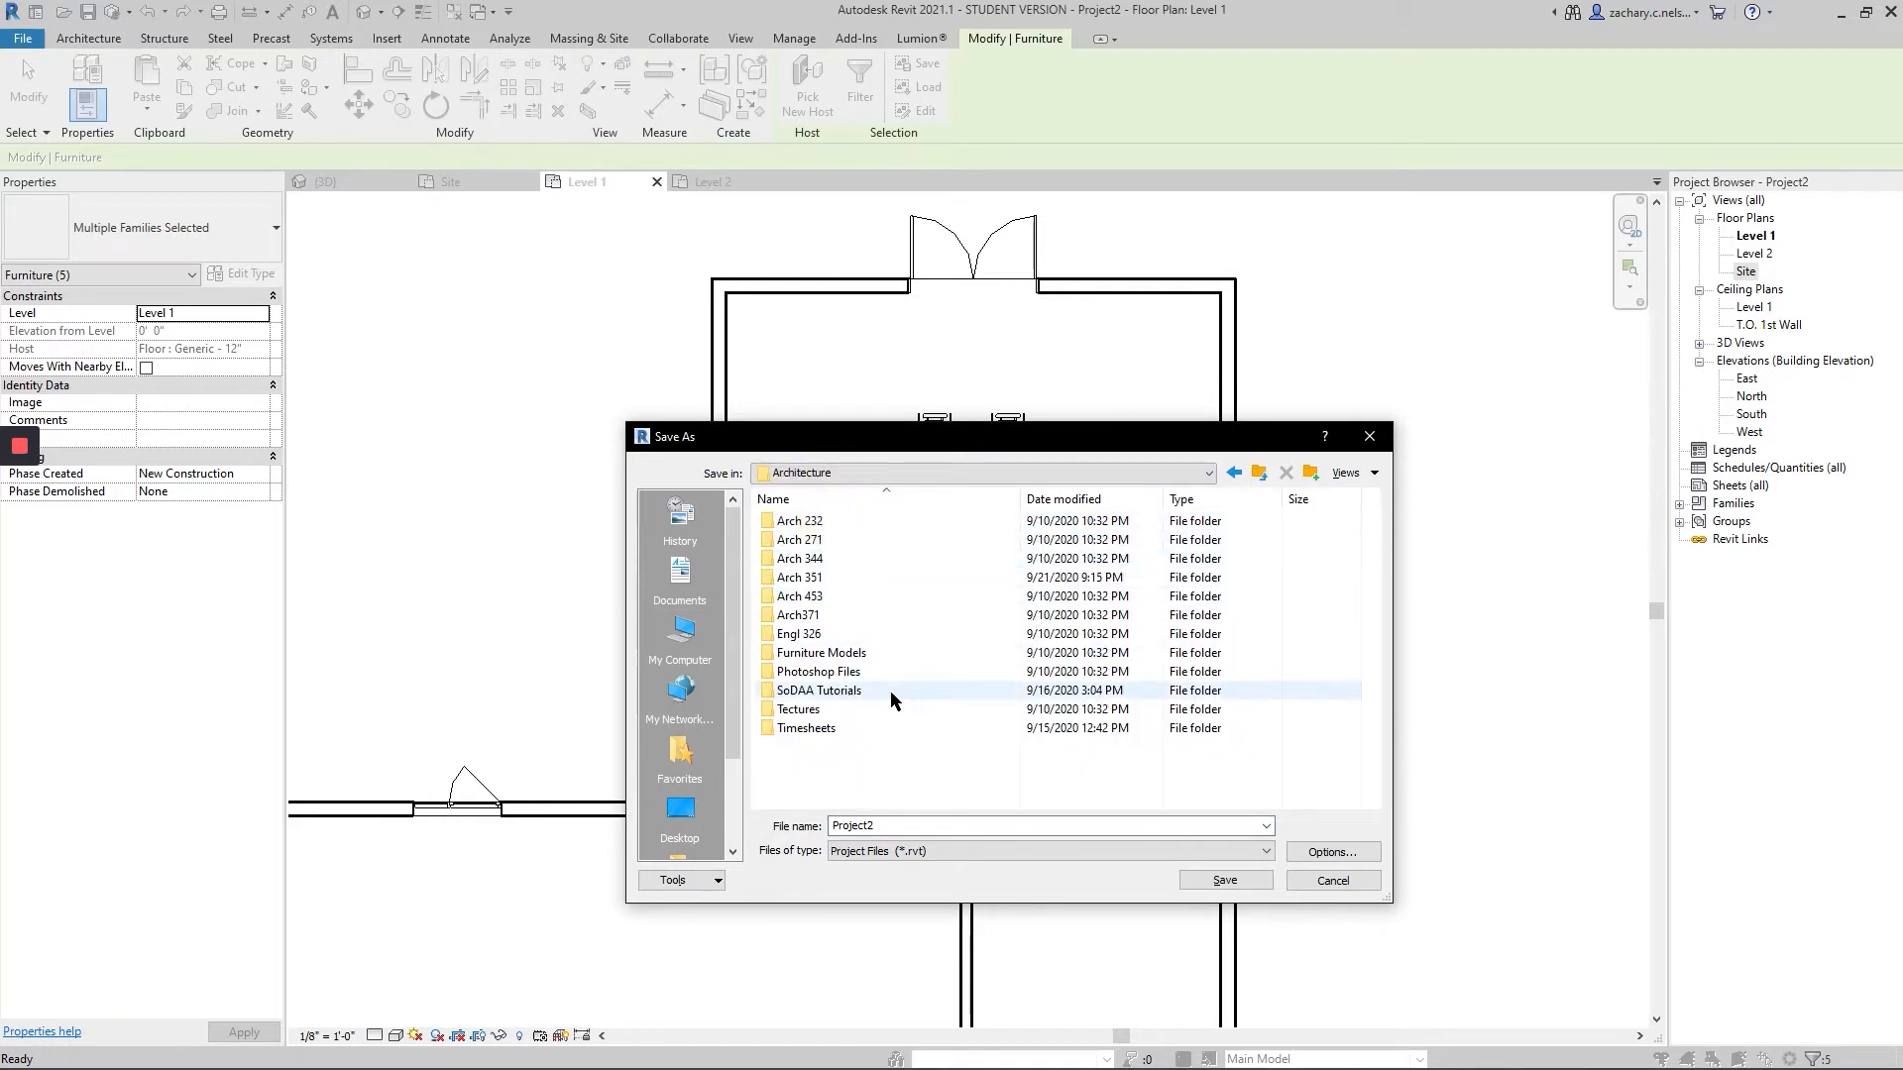
double_click(845, 690)
double_click(852, 826)
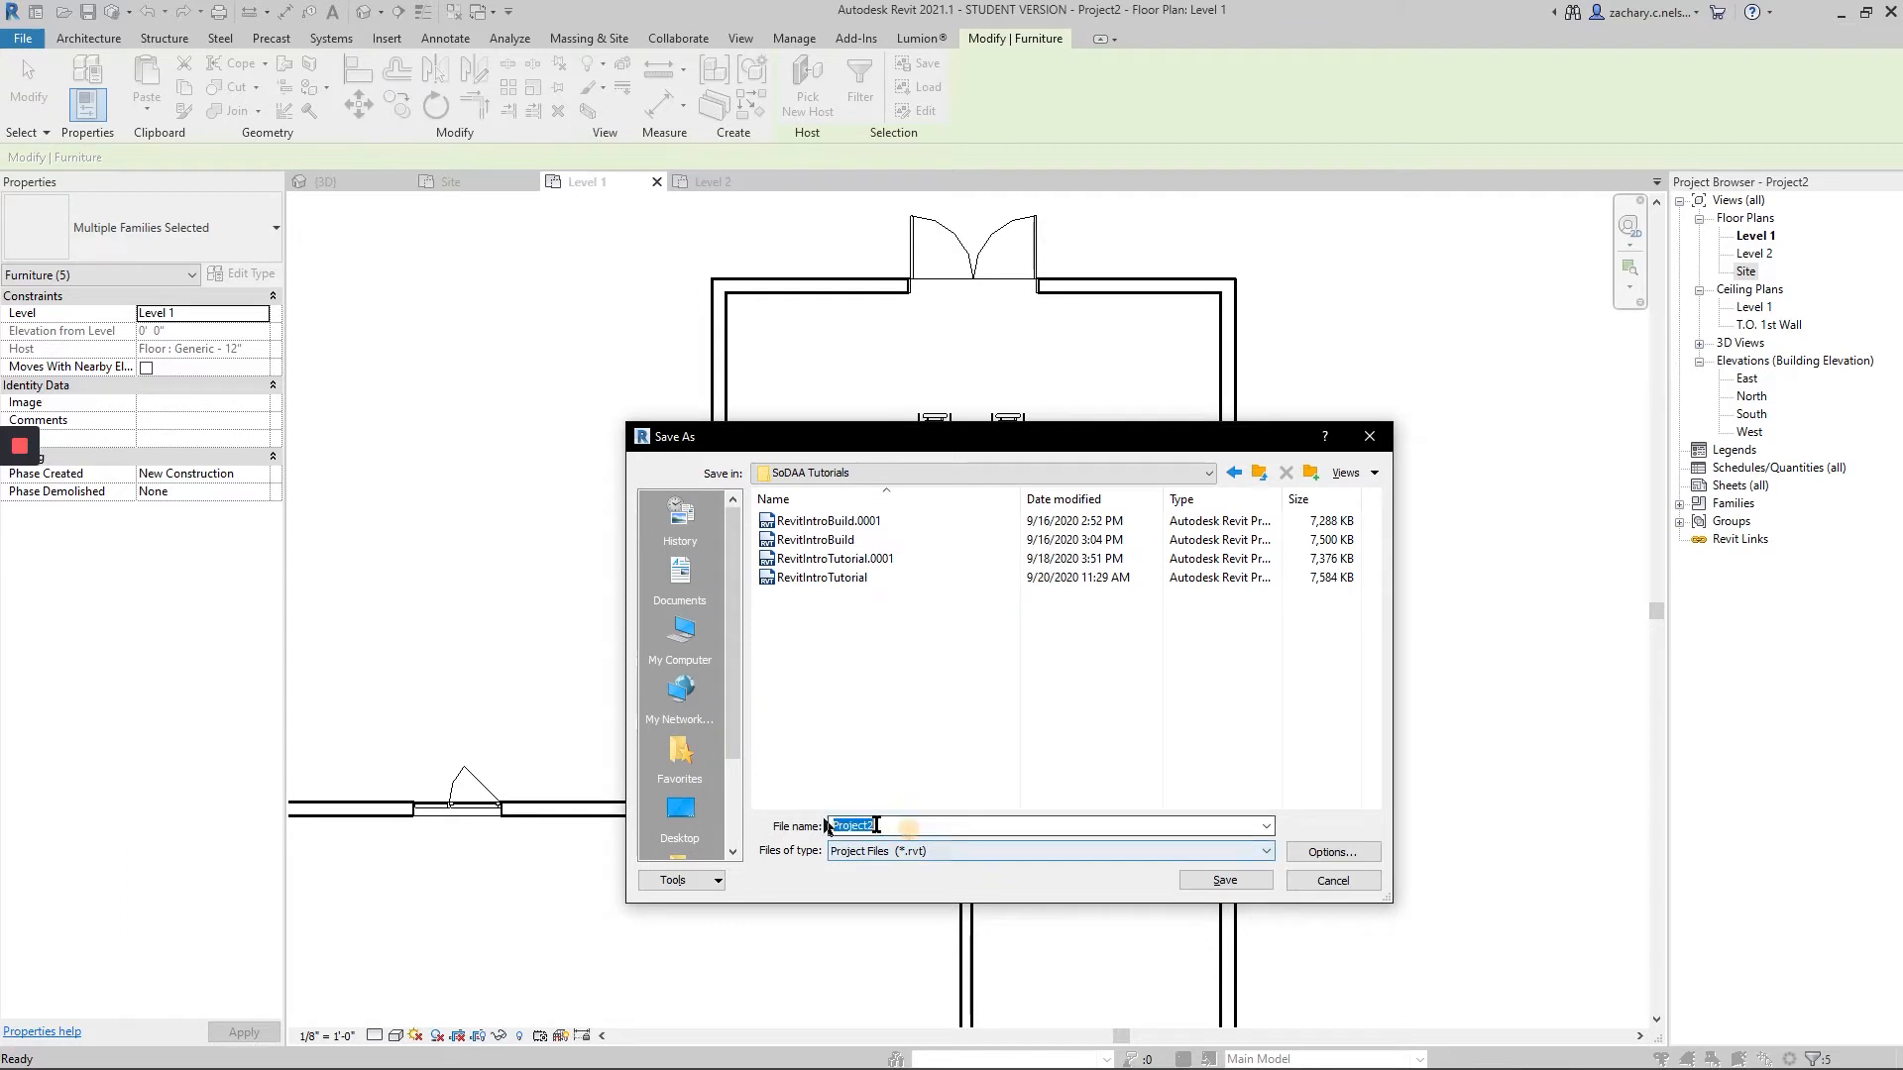
text(Revit I)
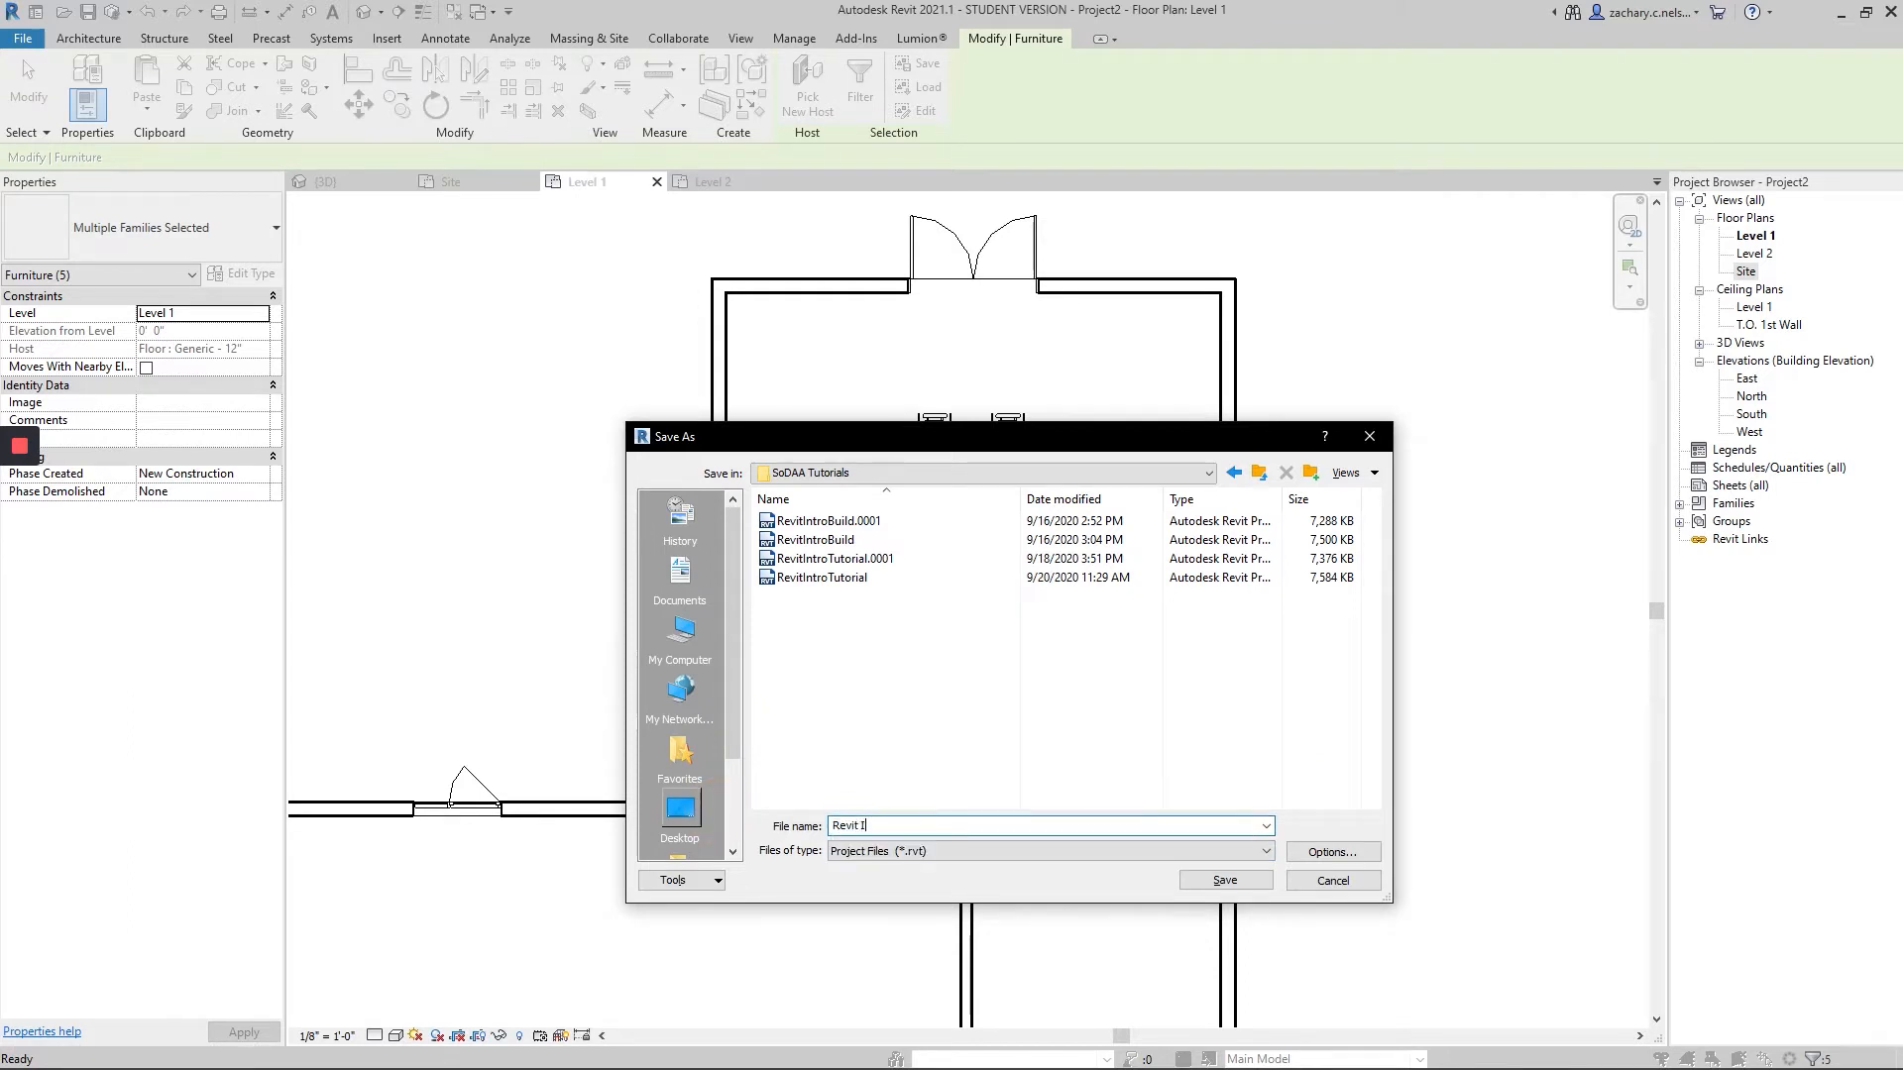
text(ntro)
key(Return)
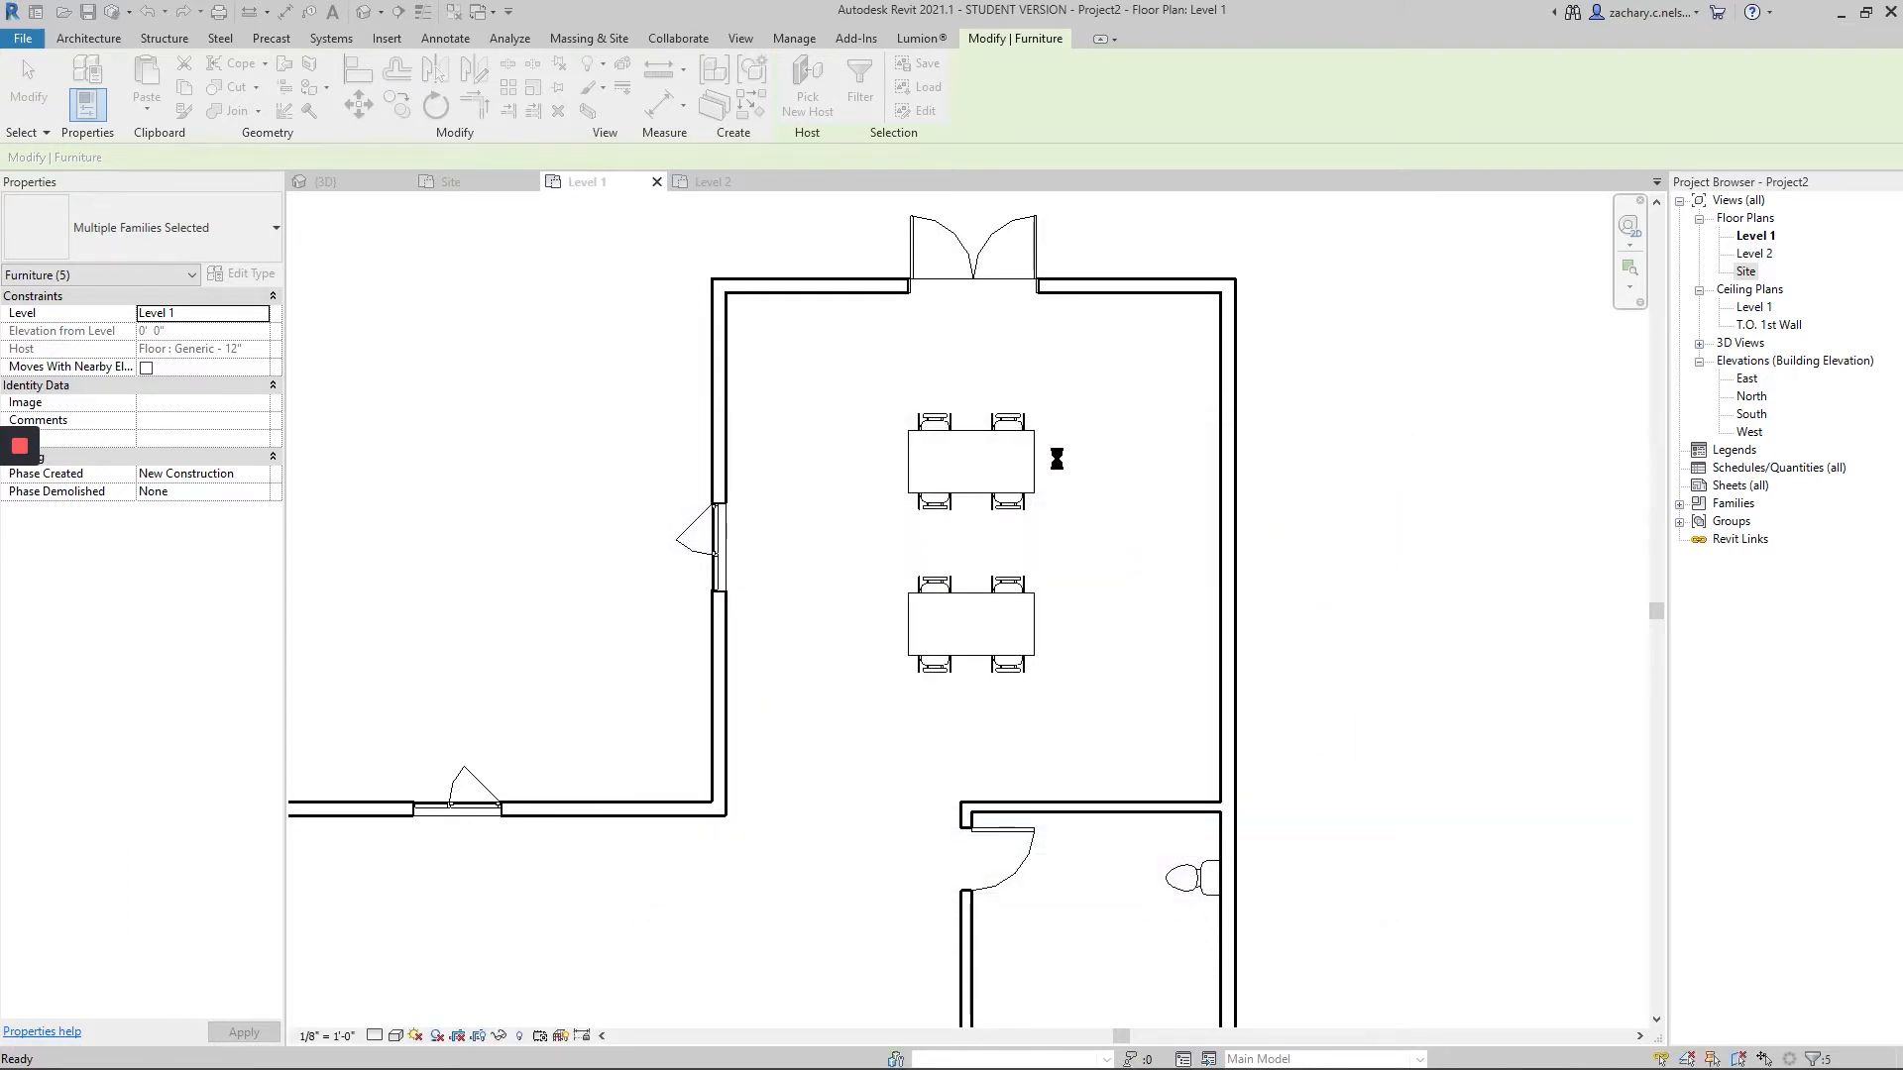
click(1055, 456)
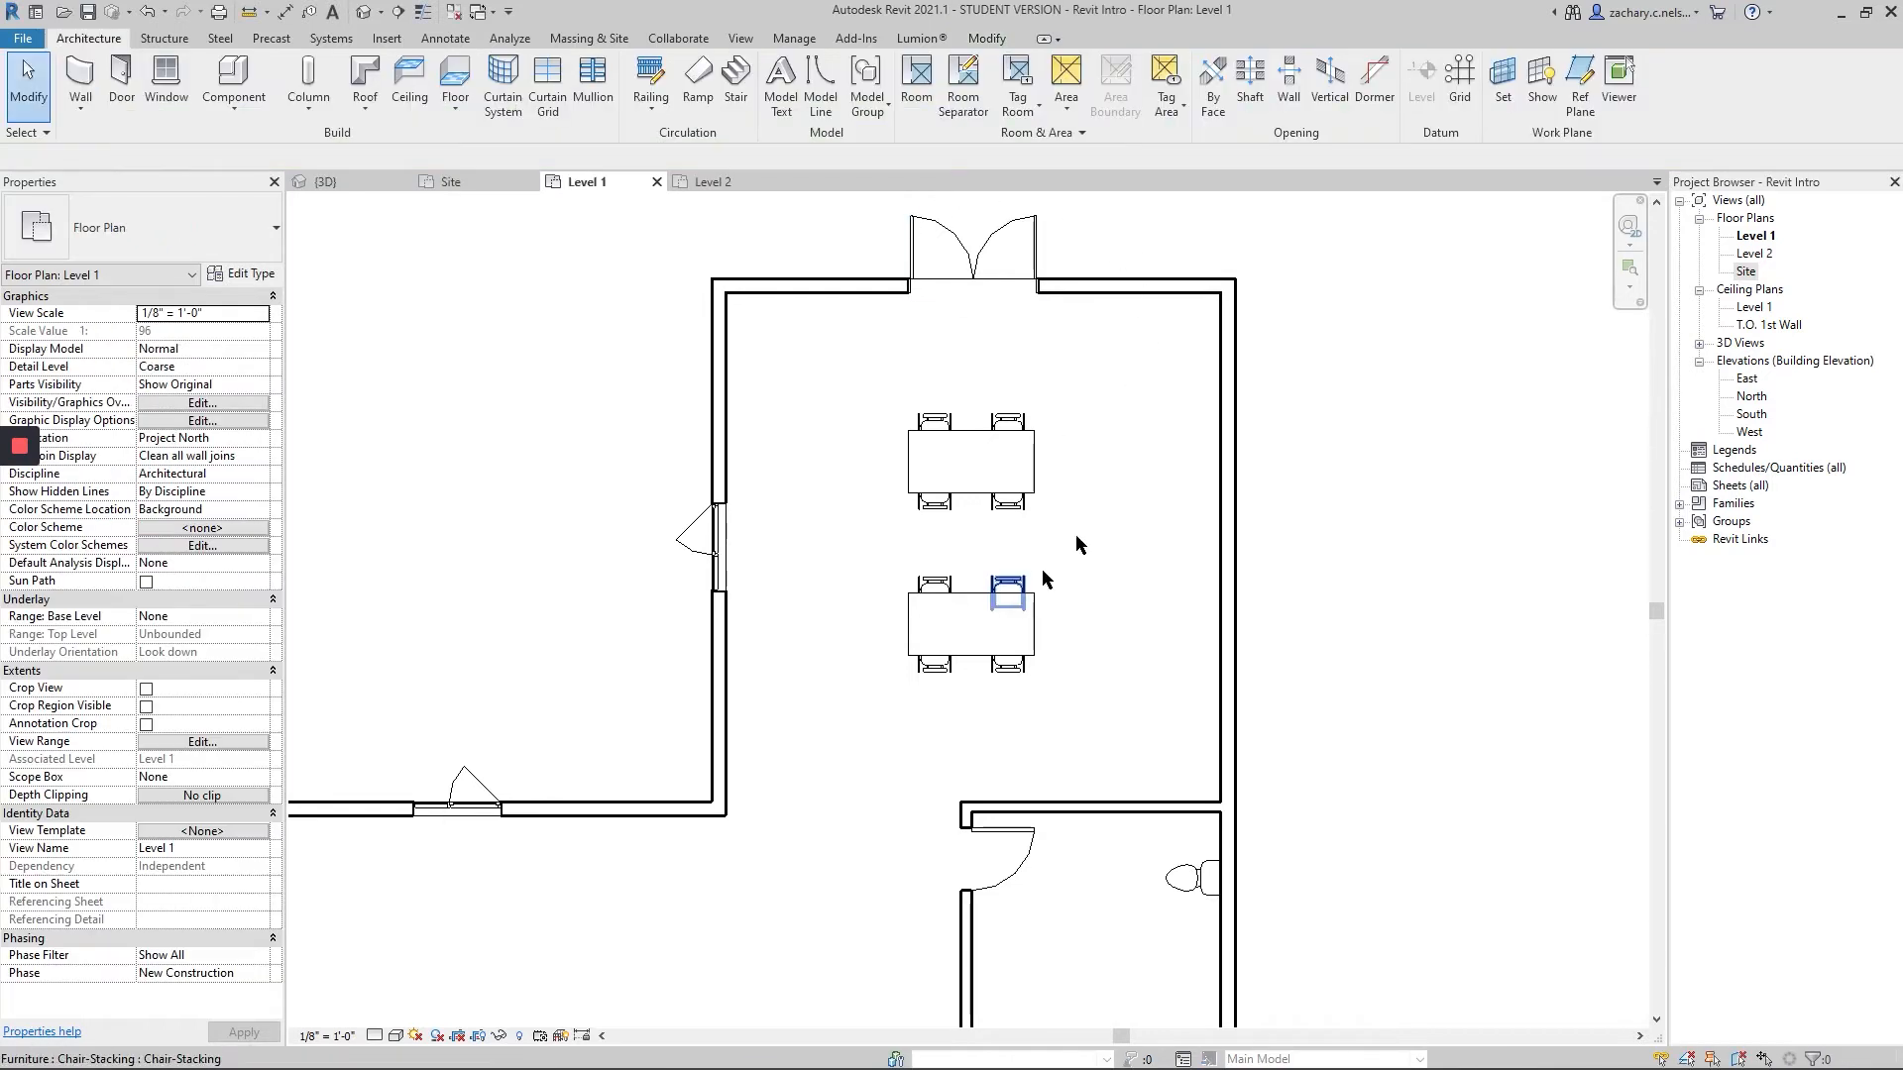
- Examine the building's walls, openings and restroom enclosure from several angles in the 3D view
scroll(1197, 474, down, 2)
scroll(1197, 474, down, 1)
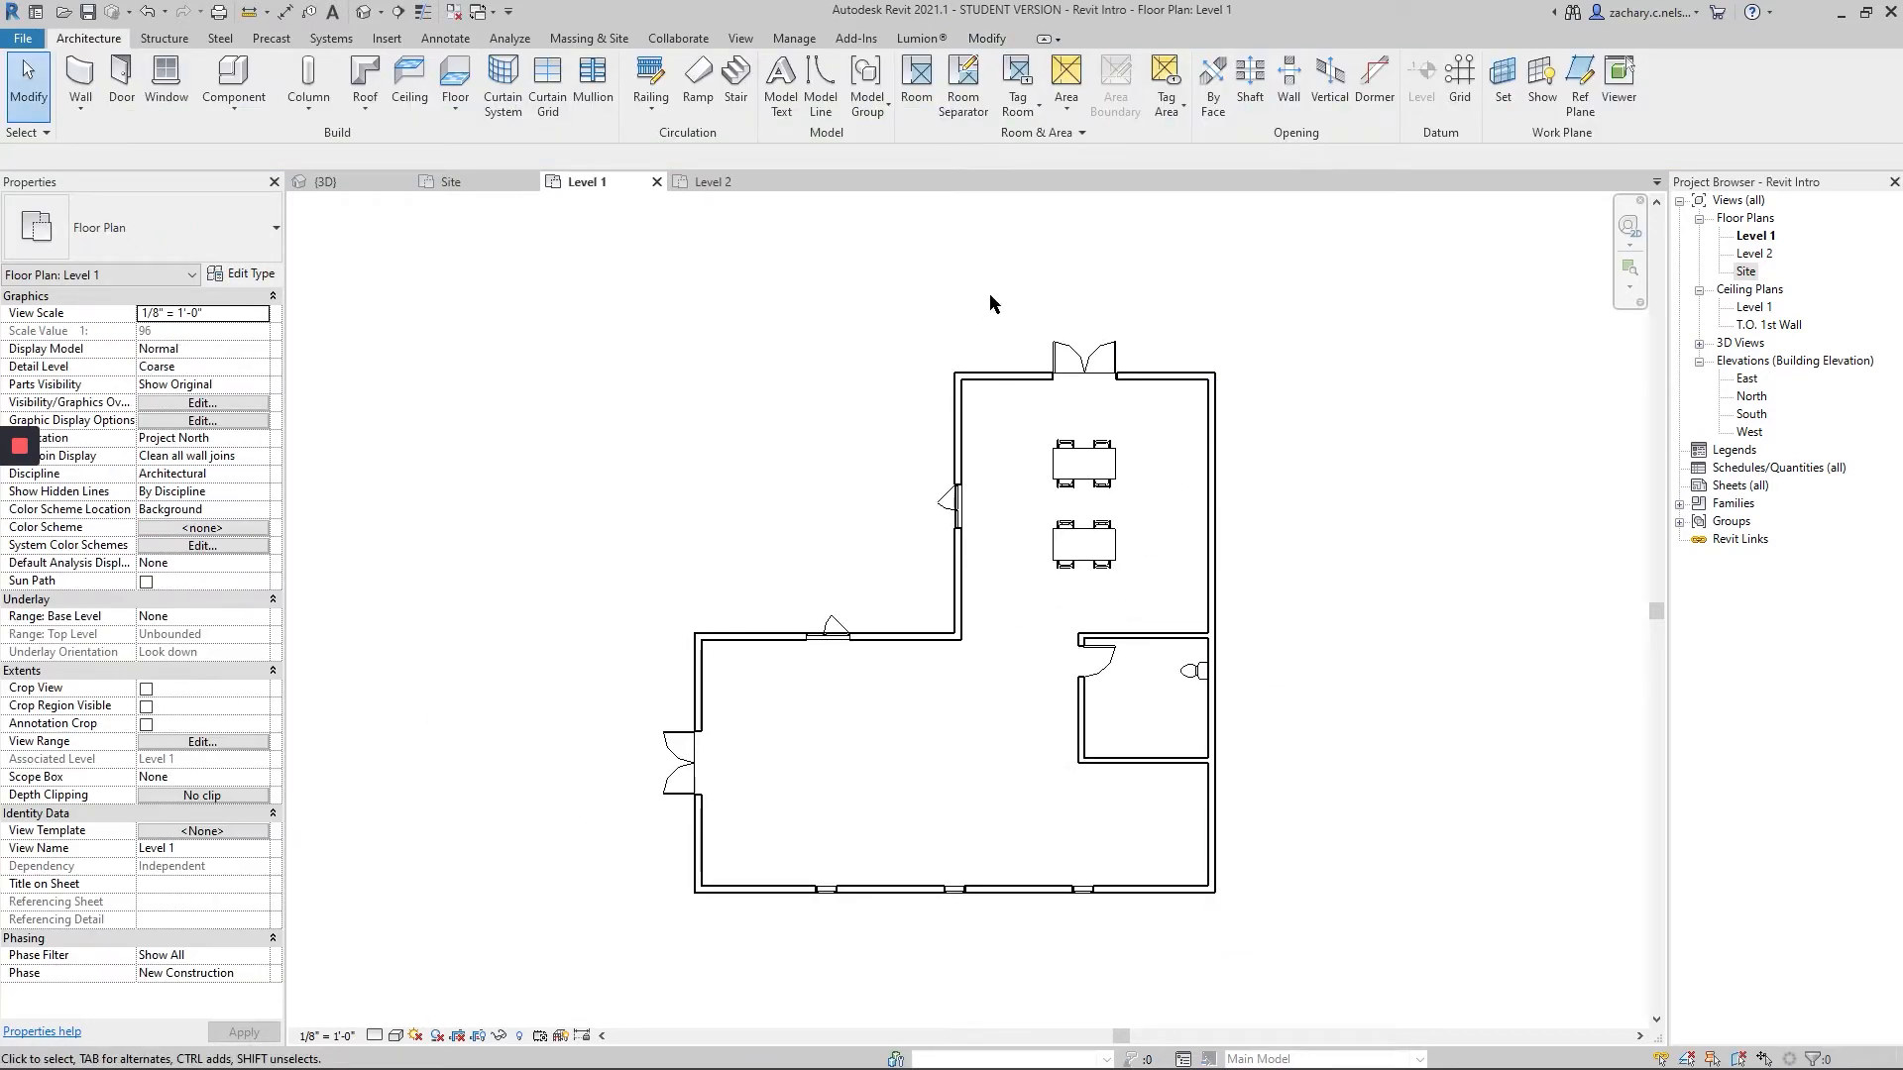
click(327, 183)
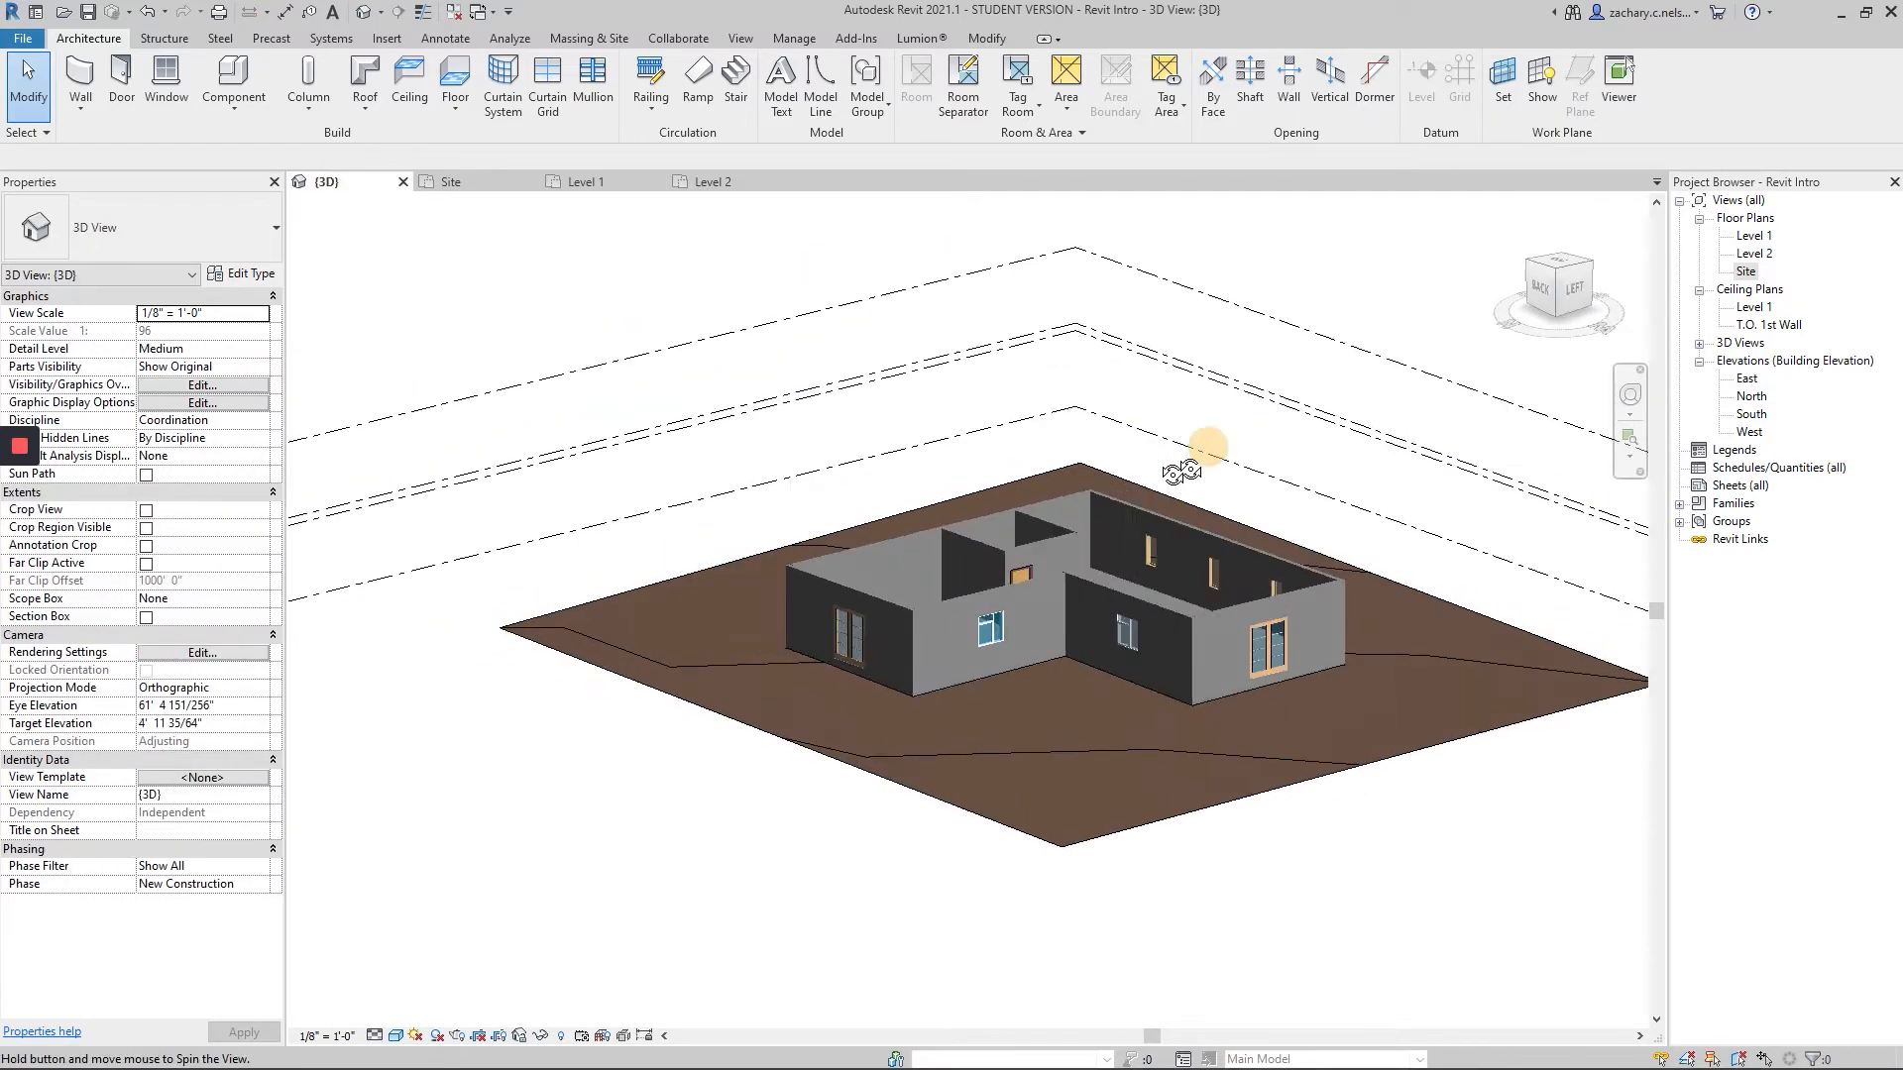
middle_drag(1210, 424, 791, 449)
middle_drag(1155, 630, 1421, 619)
scroll(939, 510, up, 2)
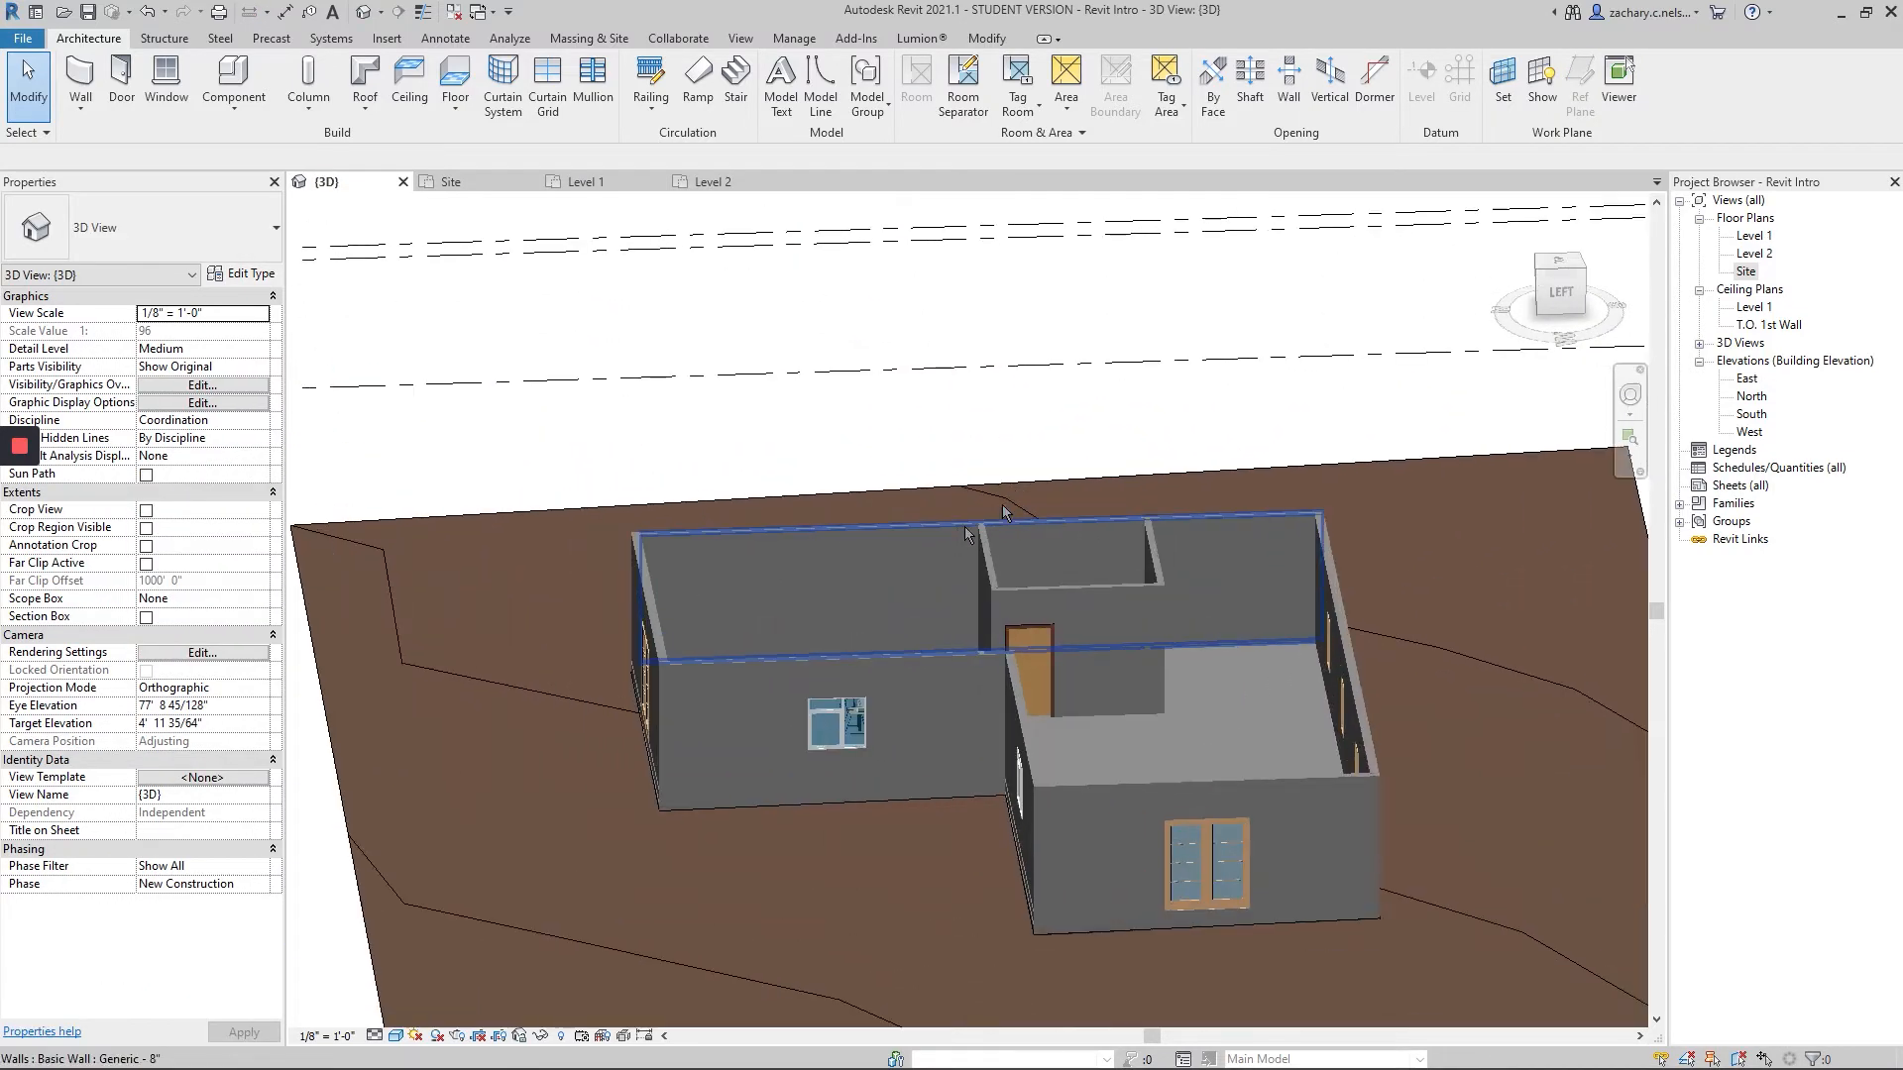
shift+middle_drag(1159, 491, 1040, 910)
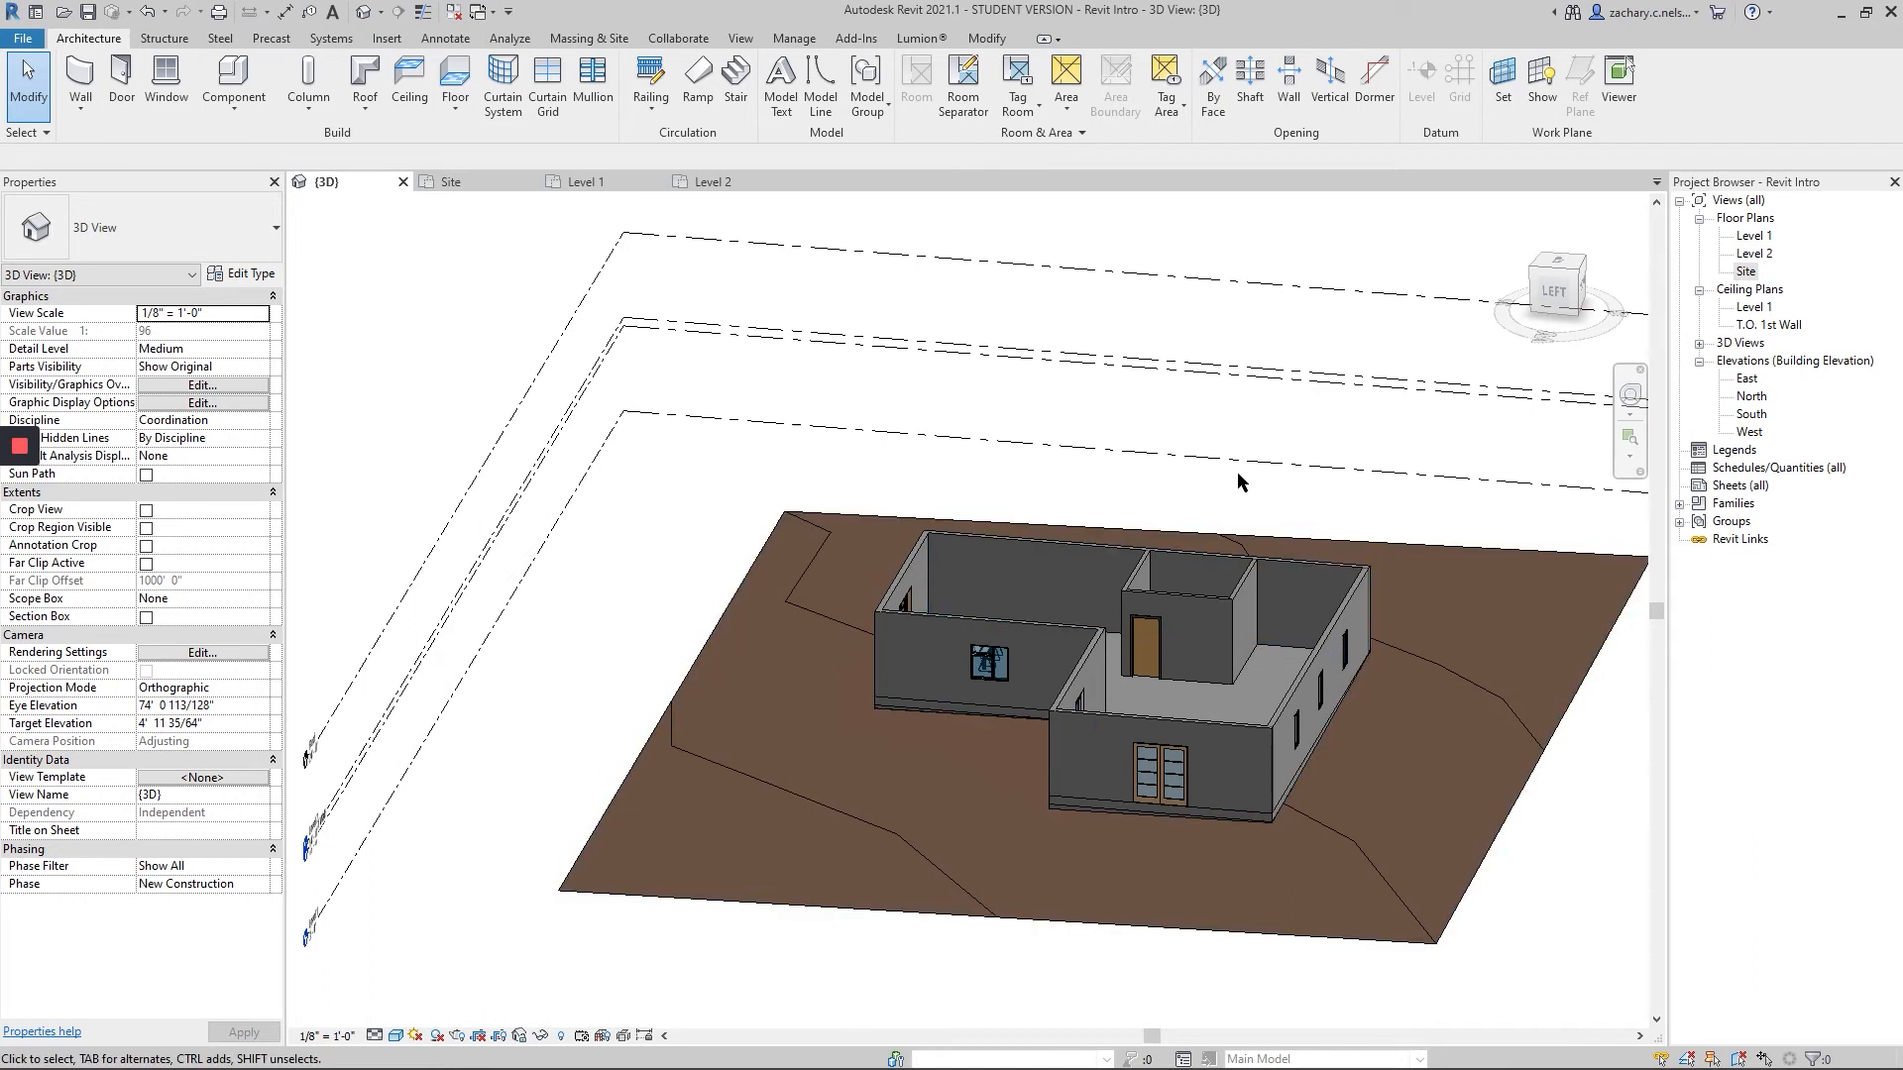
- Show Level 1 as the underlay in the Level 2 floor plan by setting its base level range to Level 1
click(700, 186)
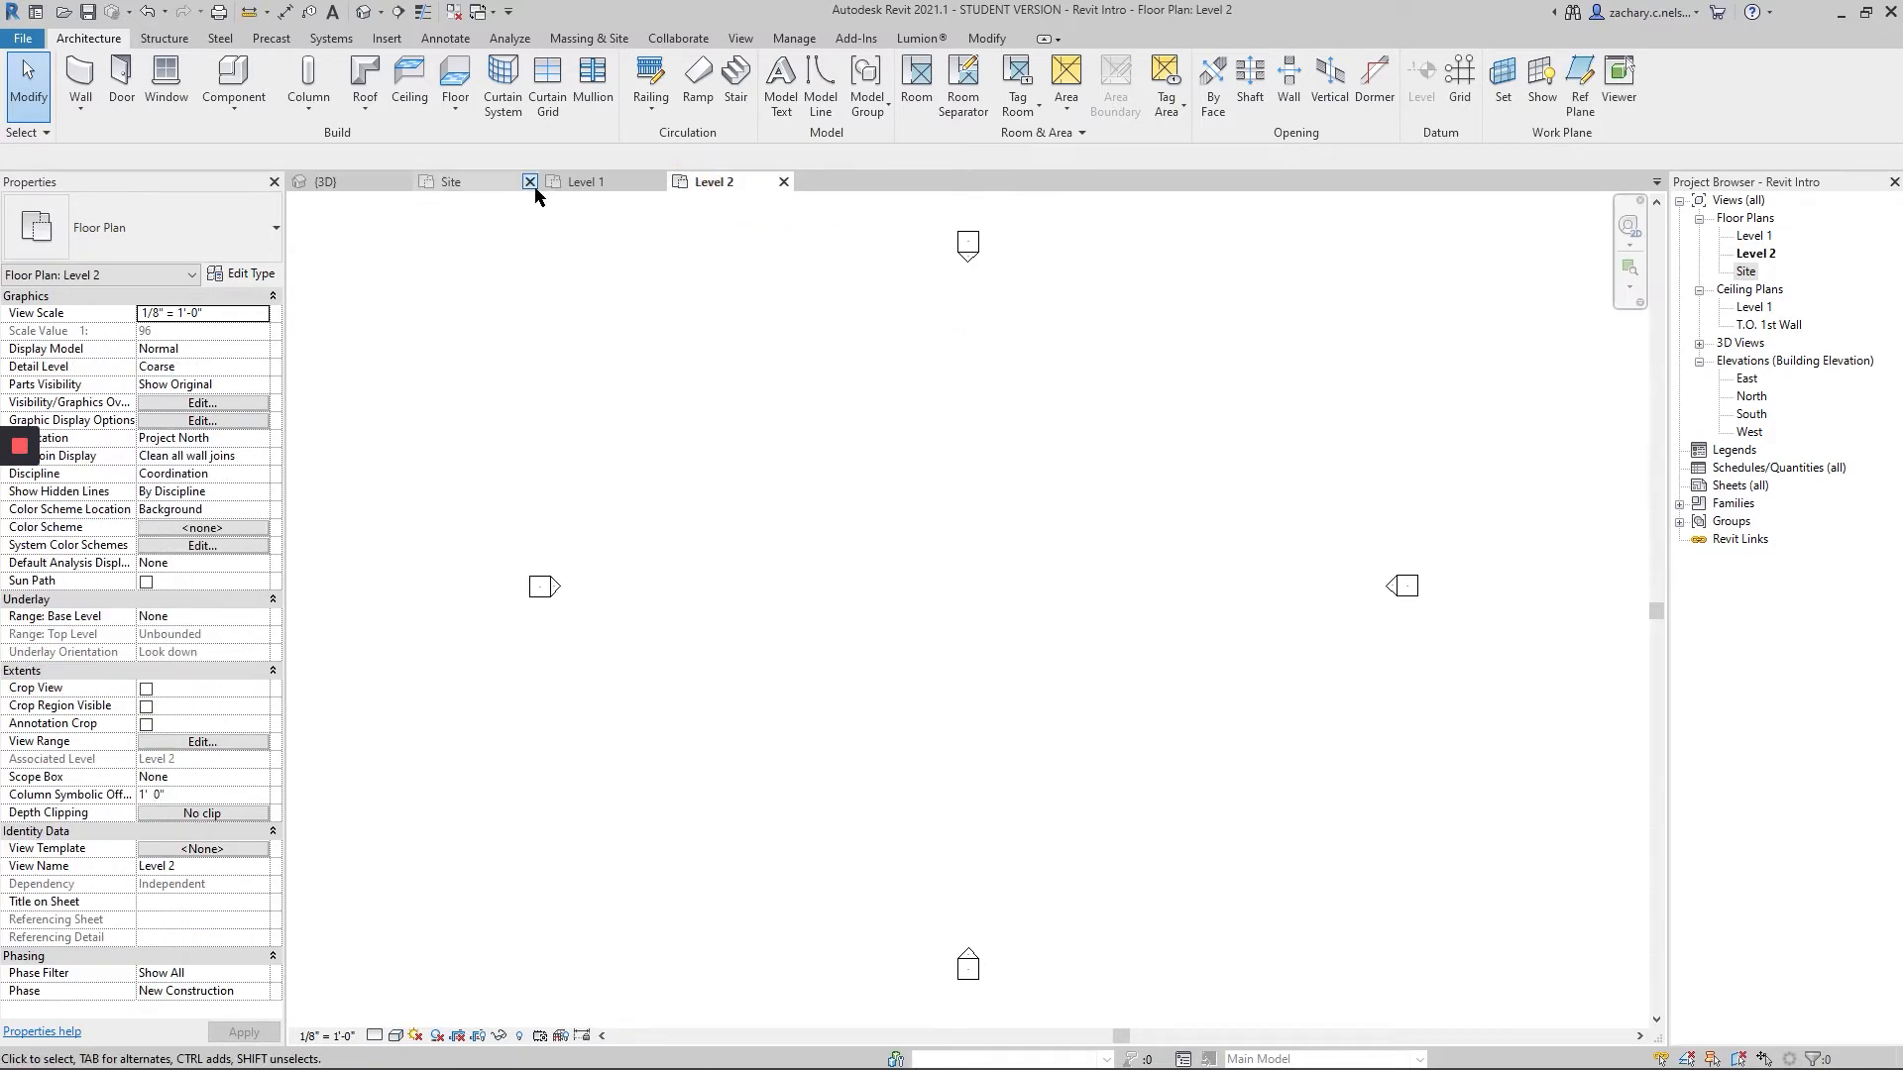
click(451, 183)
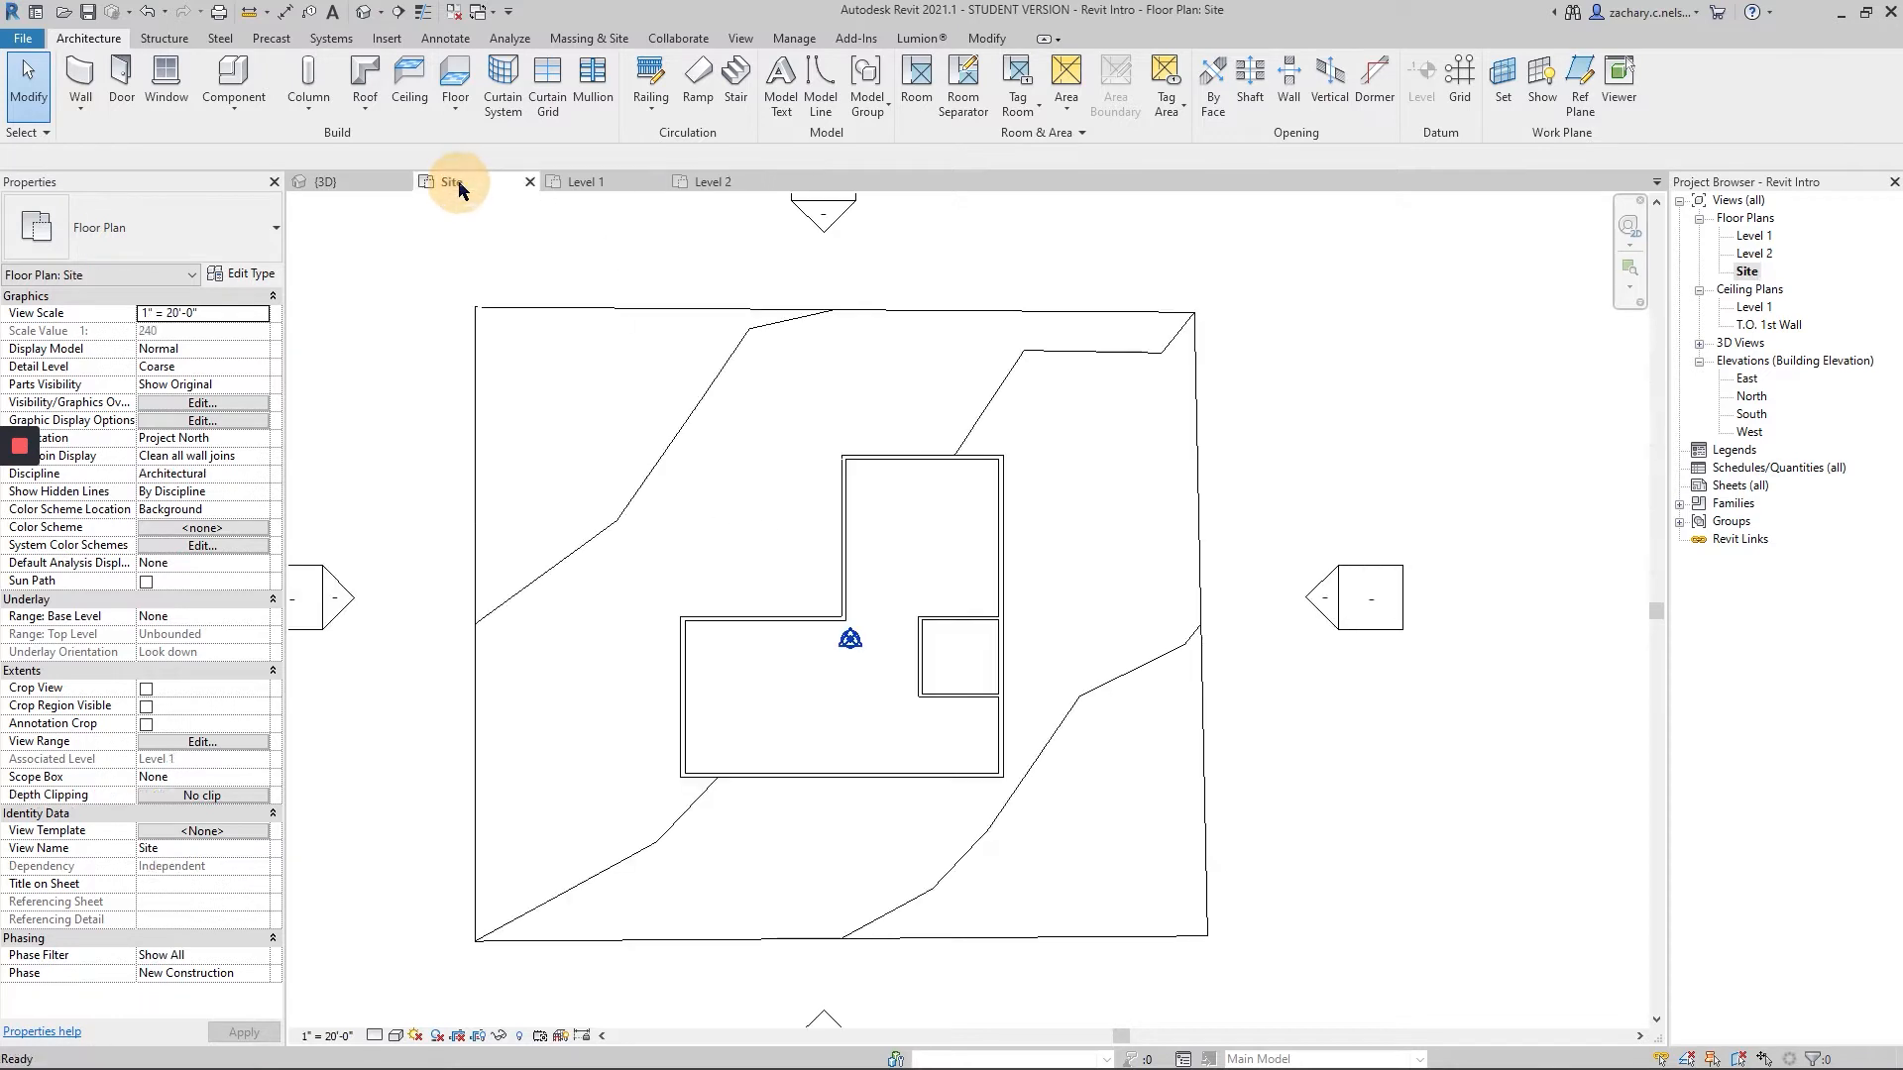
click(701, 184)
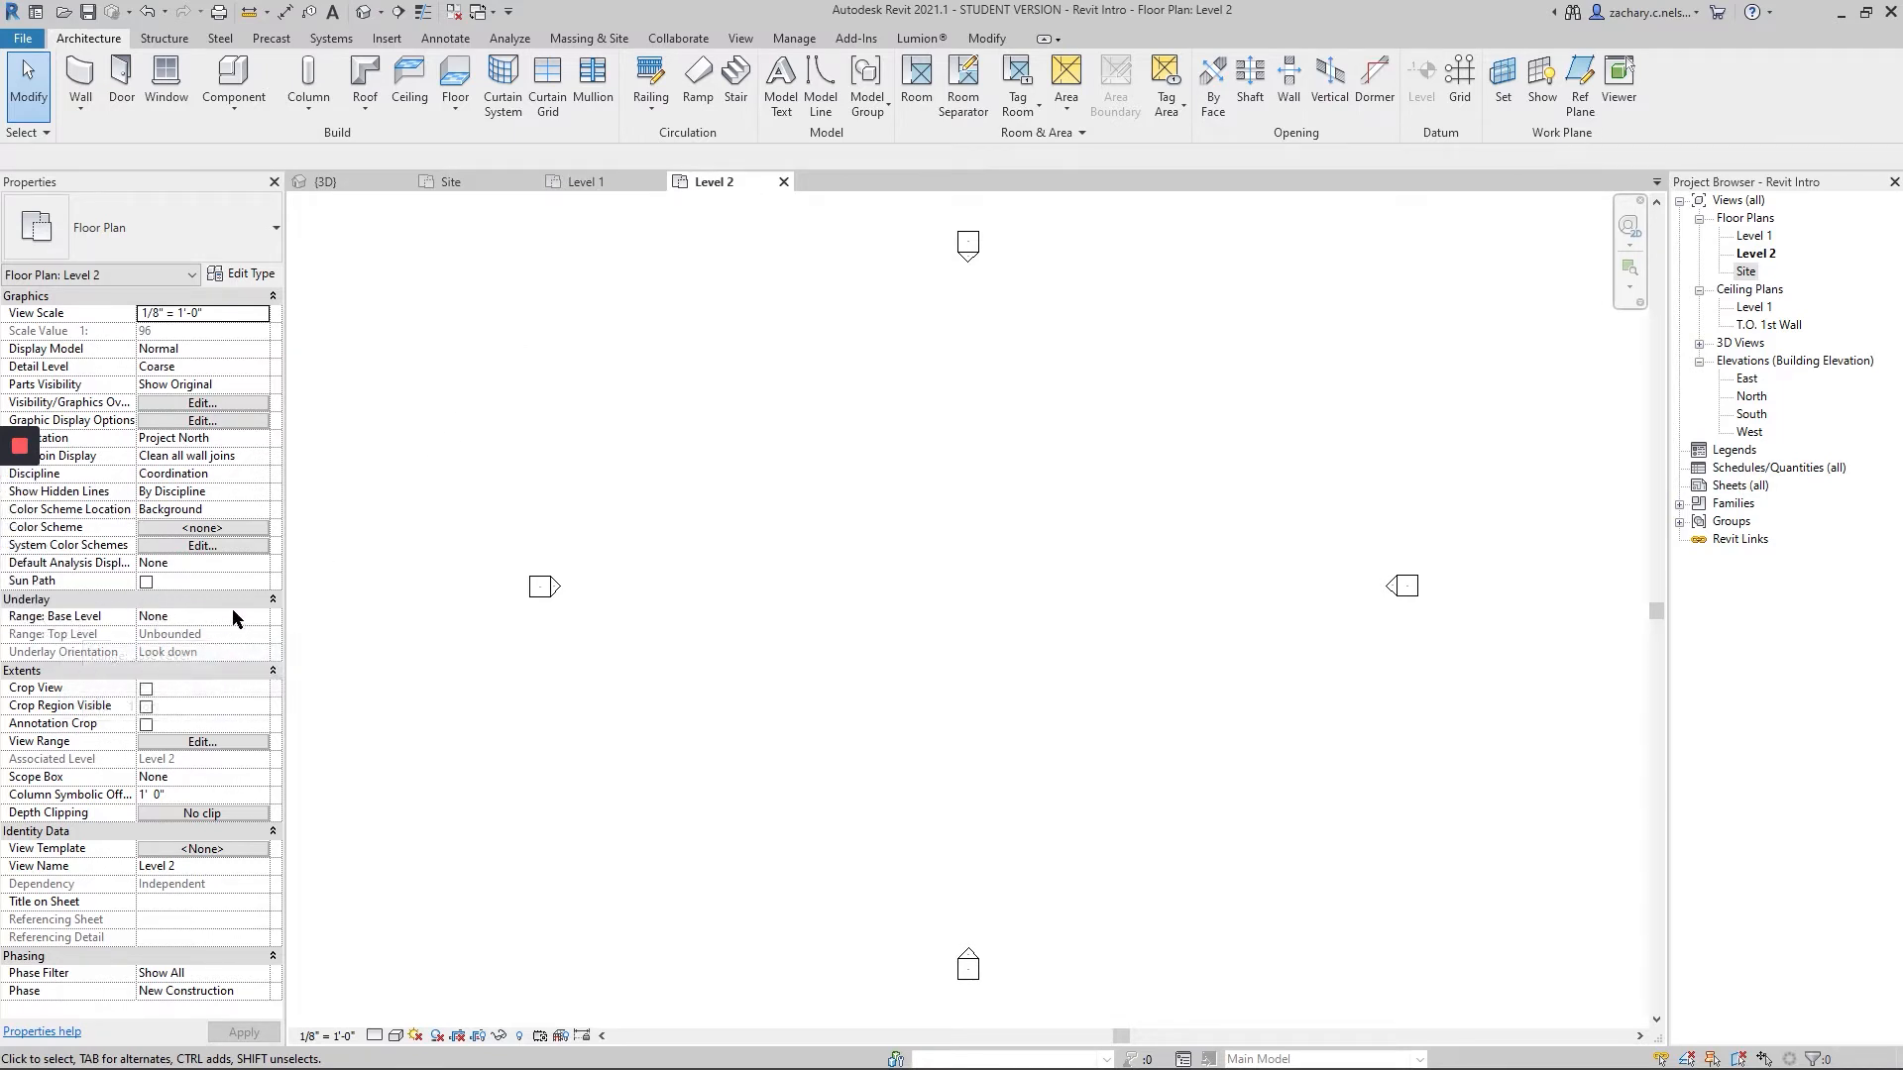
click(262, 617)
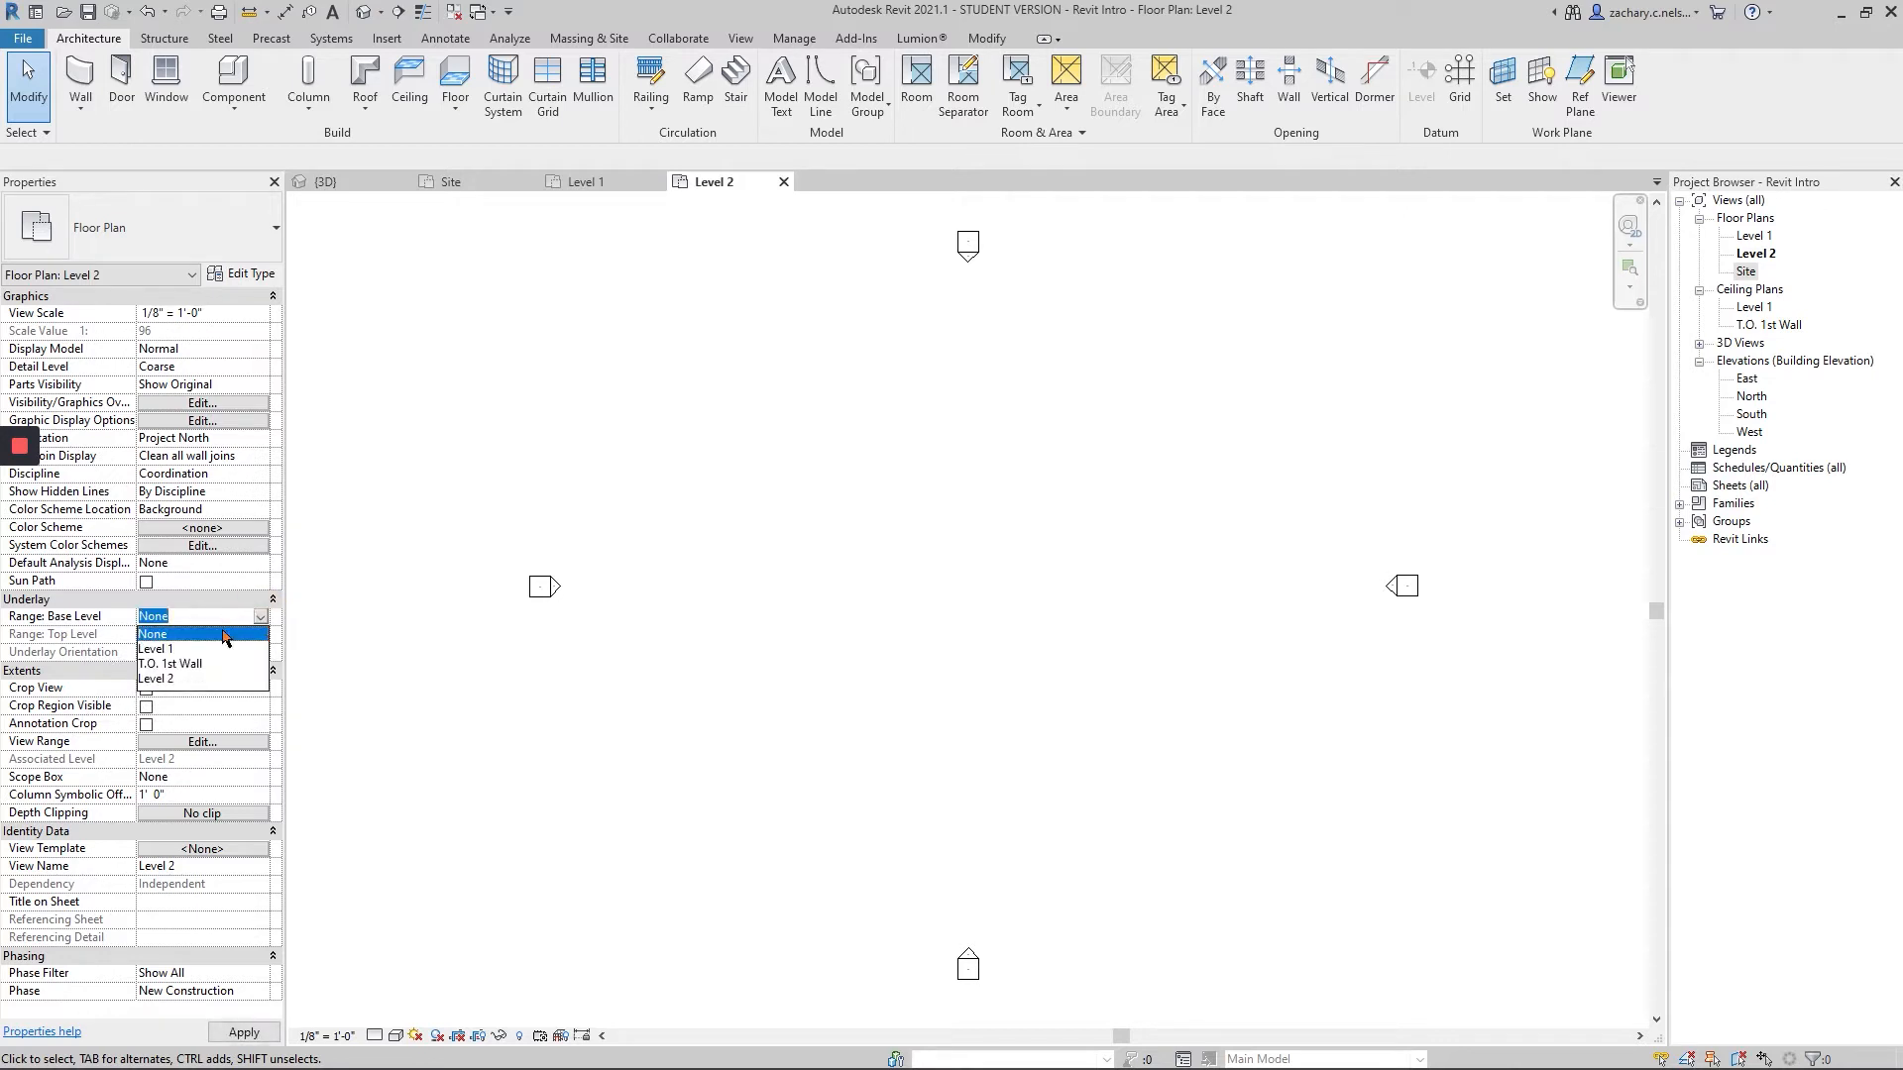
click(161, 649)
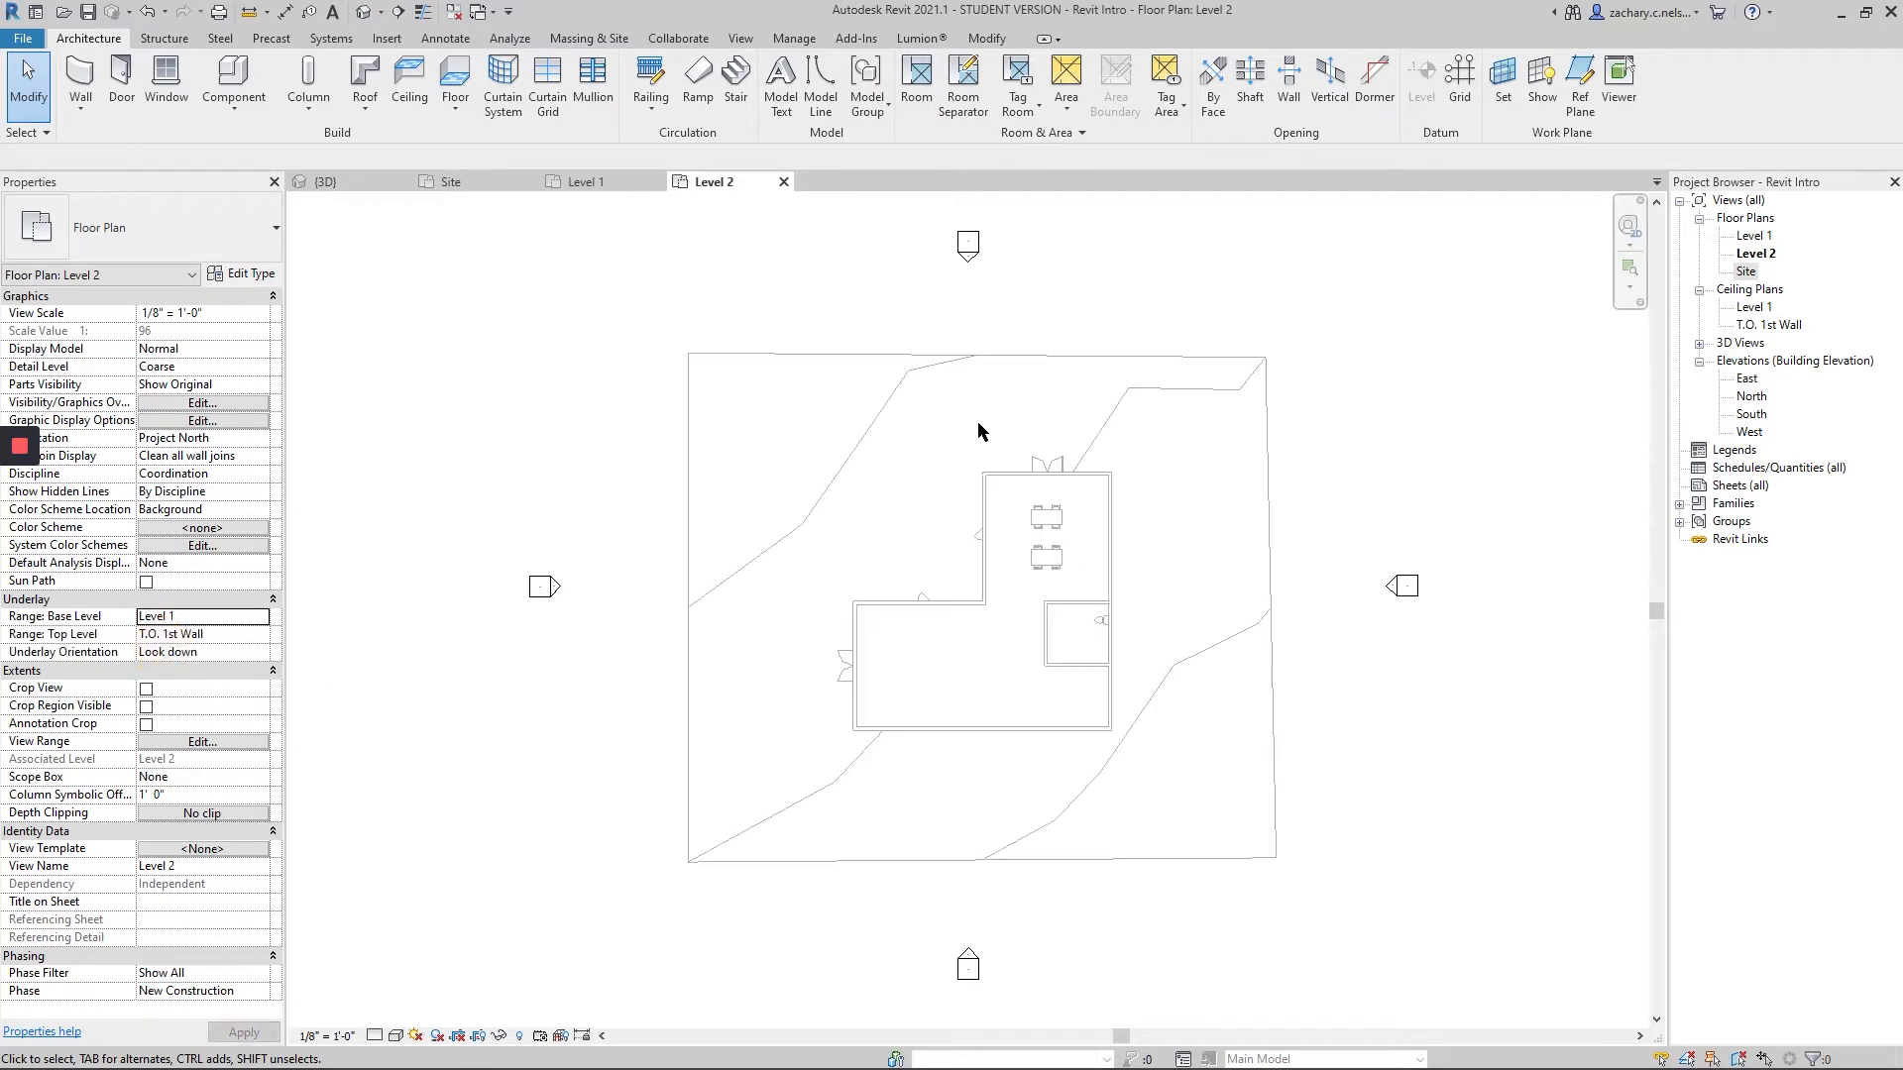
scroll(1096, 574, up, 3)
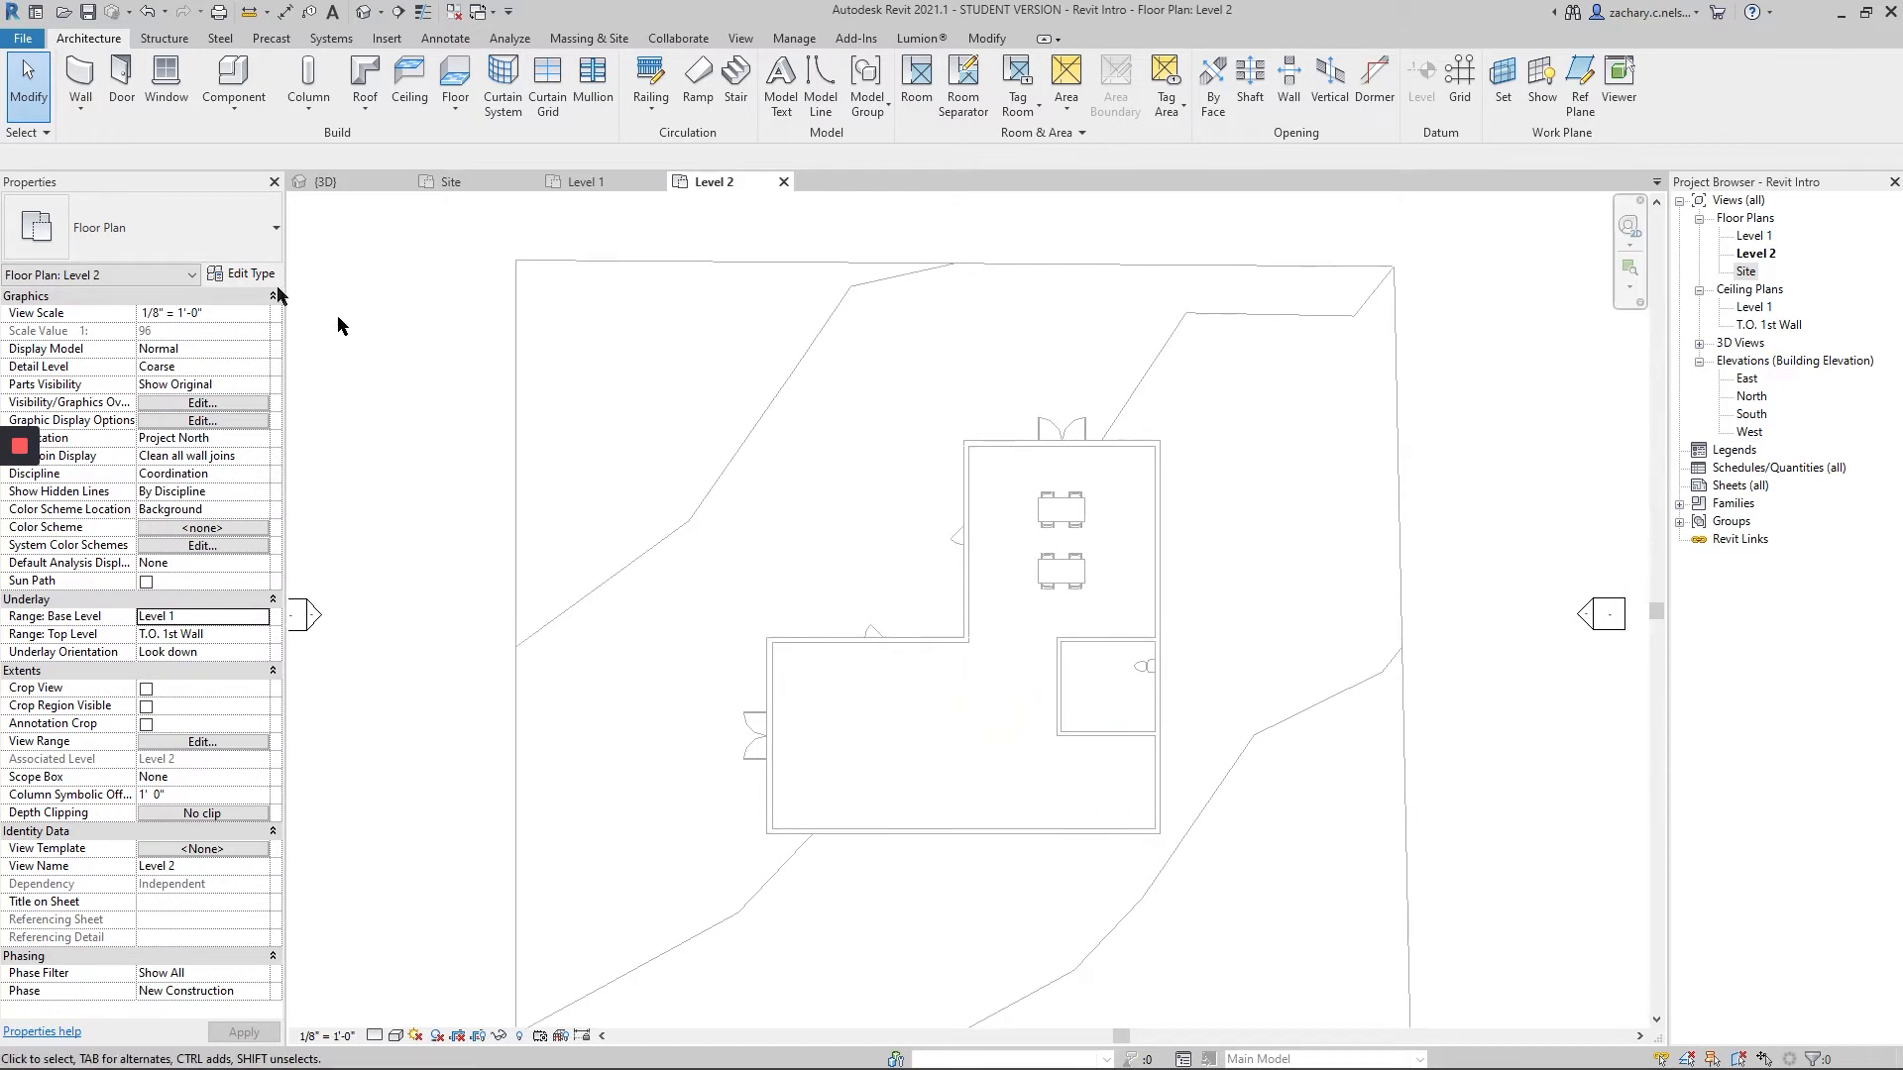
- Start a floor on Level 2 and pick its boundary along the outer faces of the plan's top, inner-corner and left walls
click(468, 73)
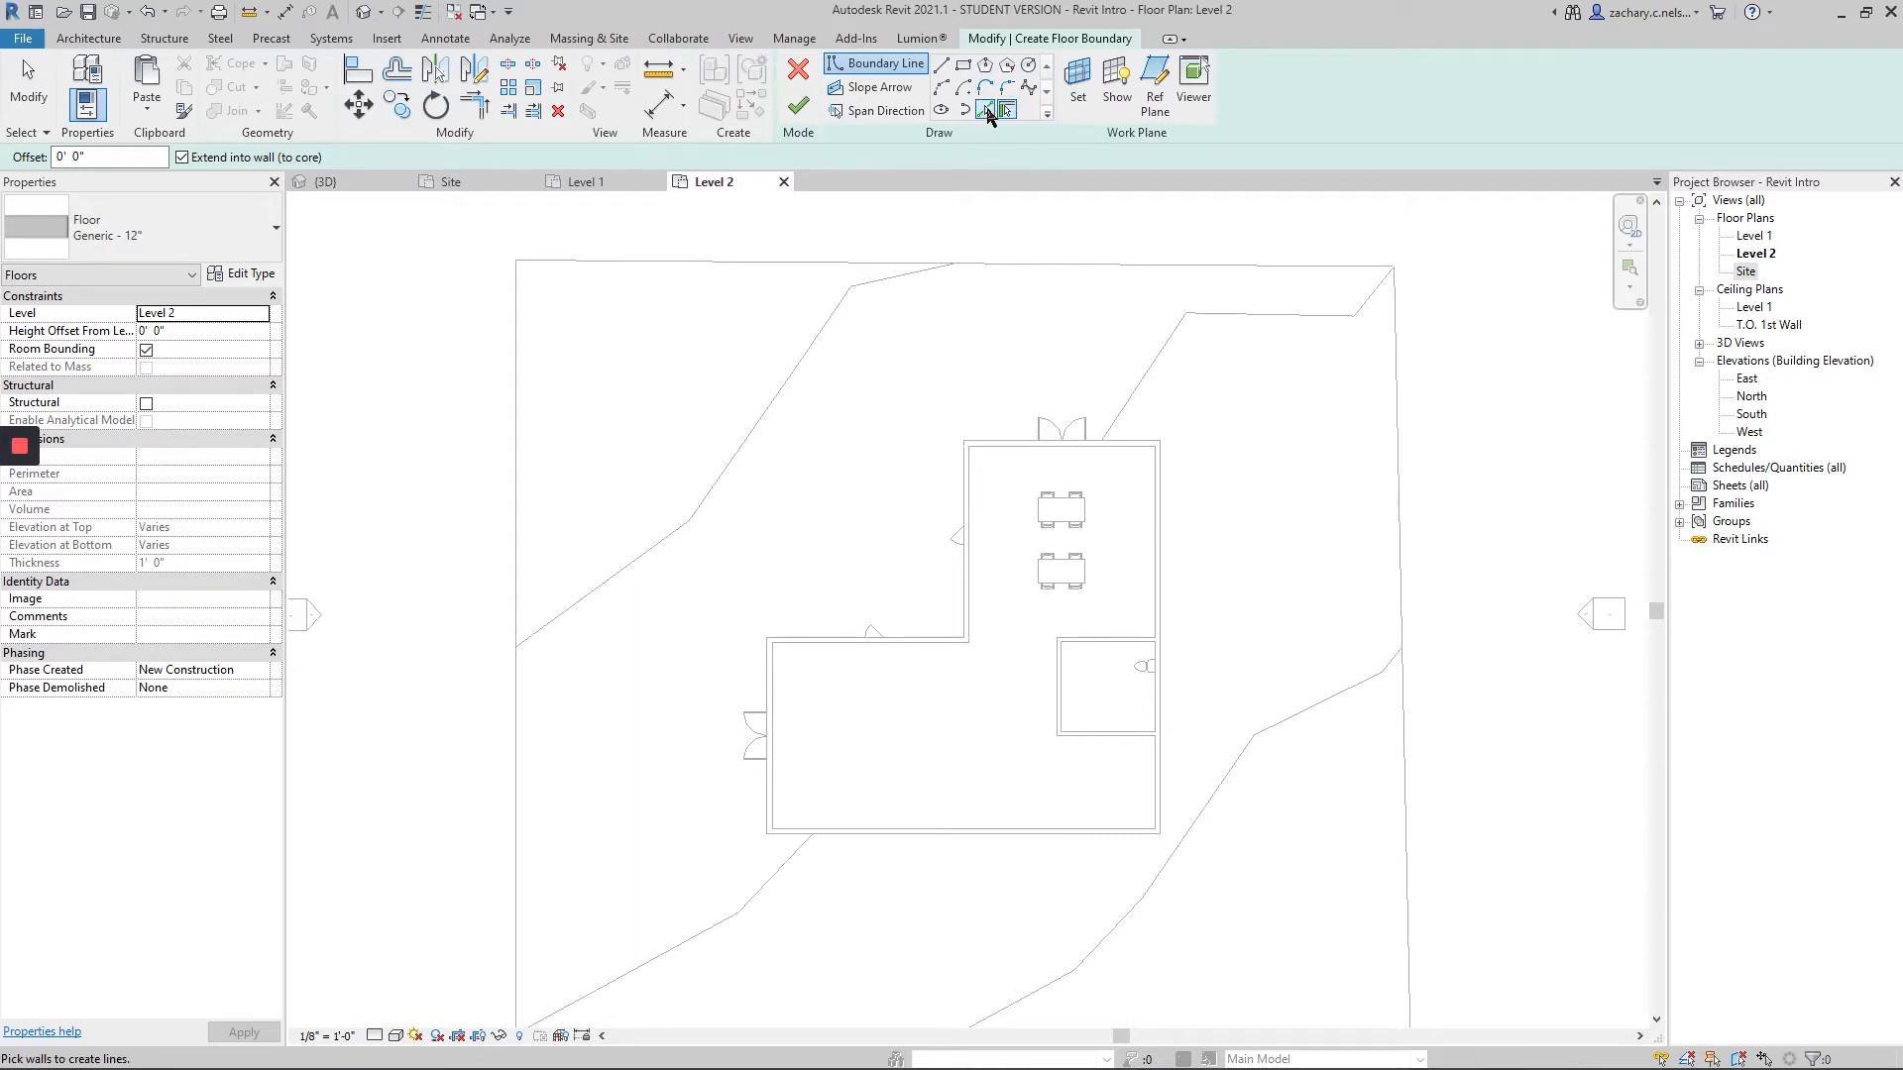
click(976, 434)
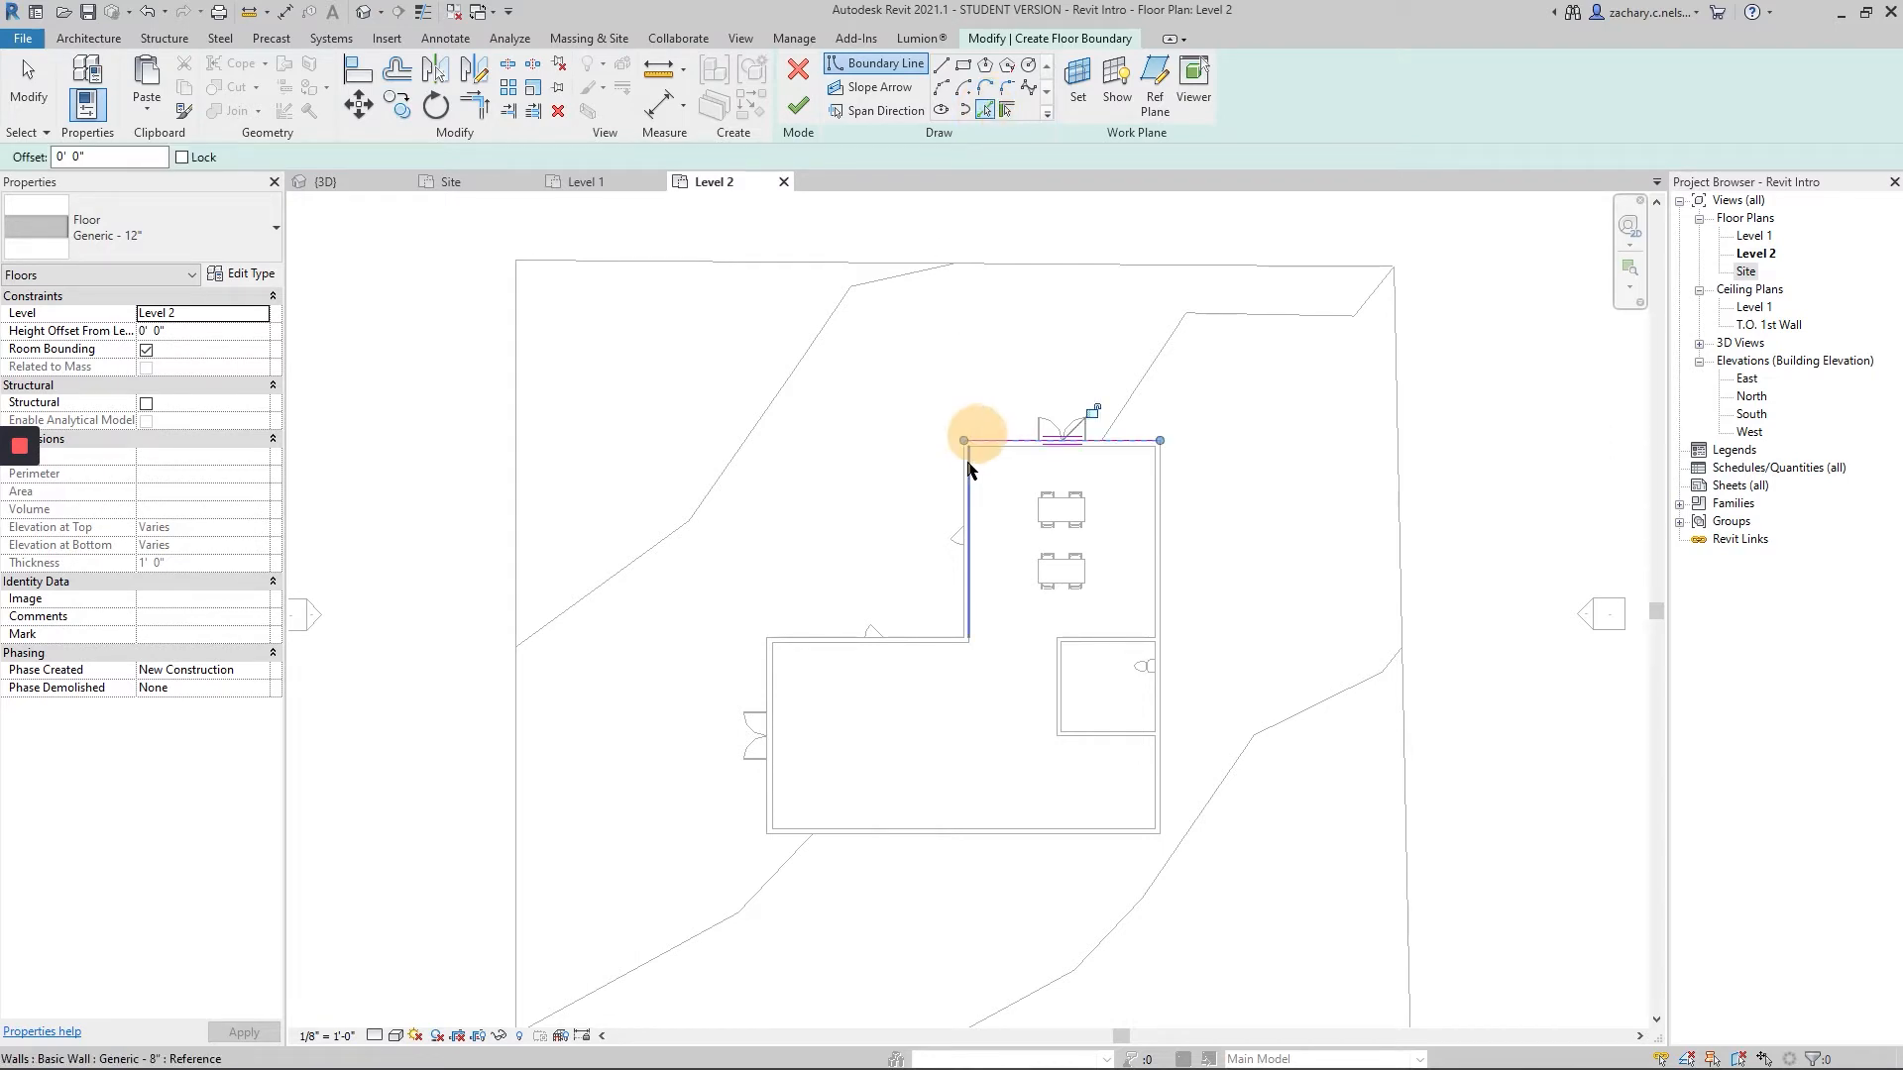
click(968, 480)
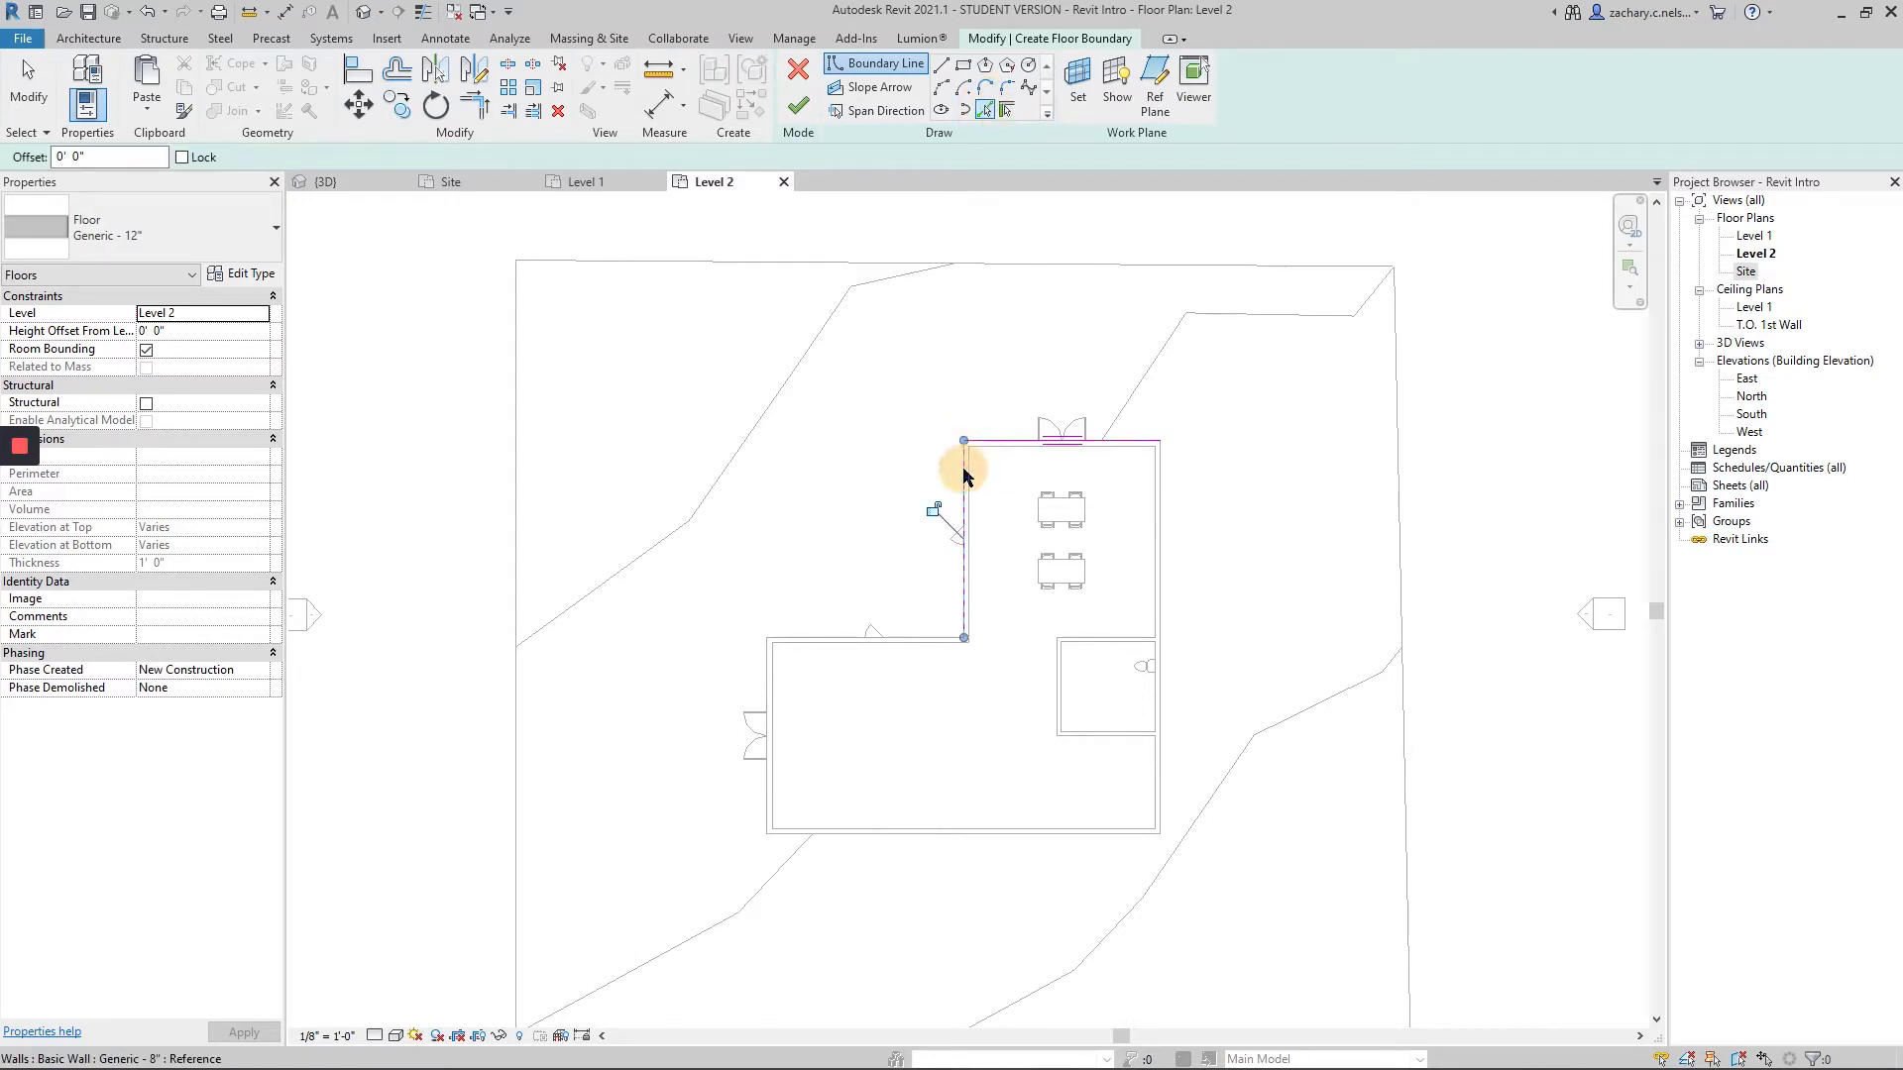
click(842, 641)
click(768, 669)
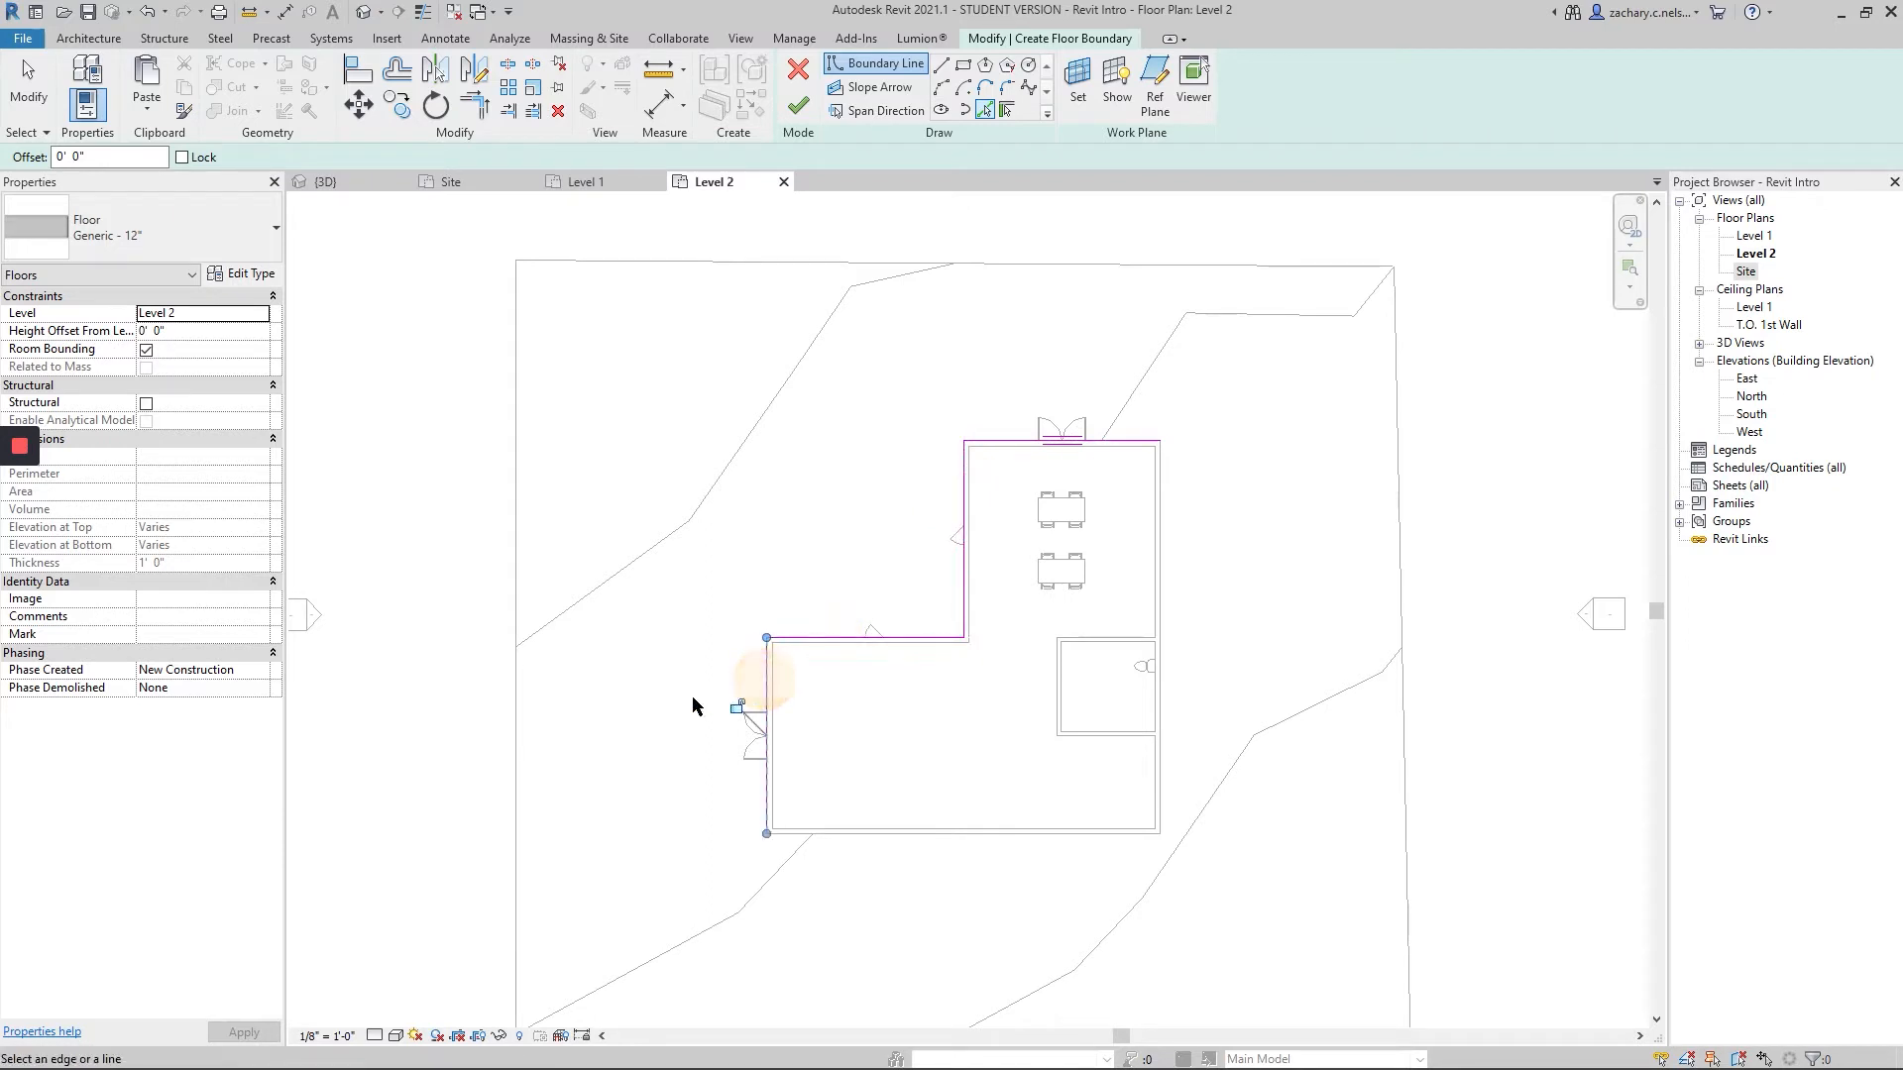
- Draw straight floor boundary segments about 36' 6" long up the right wall and about 15' 6" long along the bottom wall
click(940, 65)
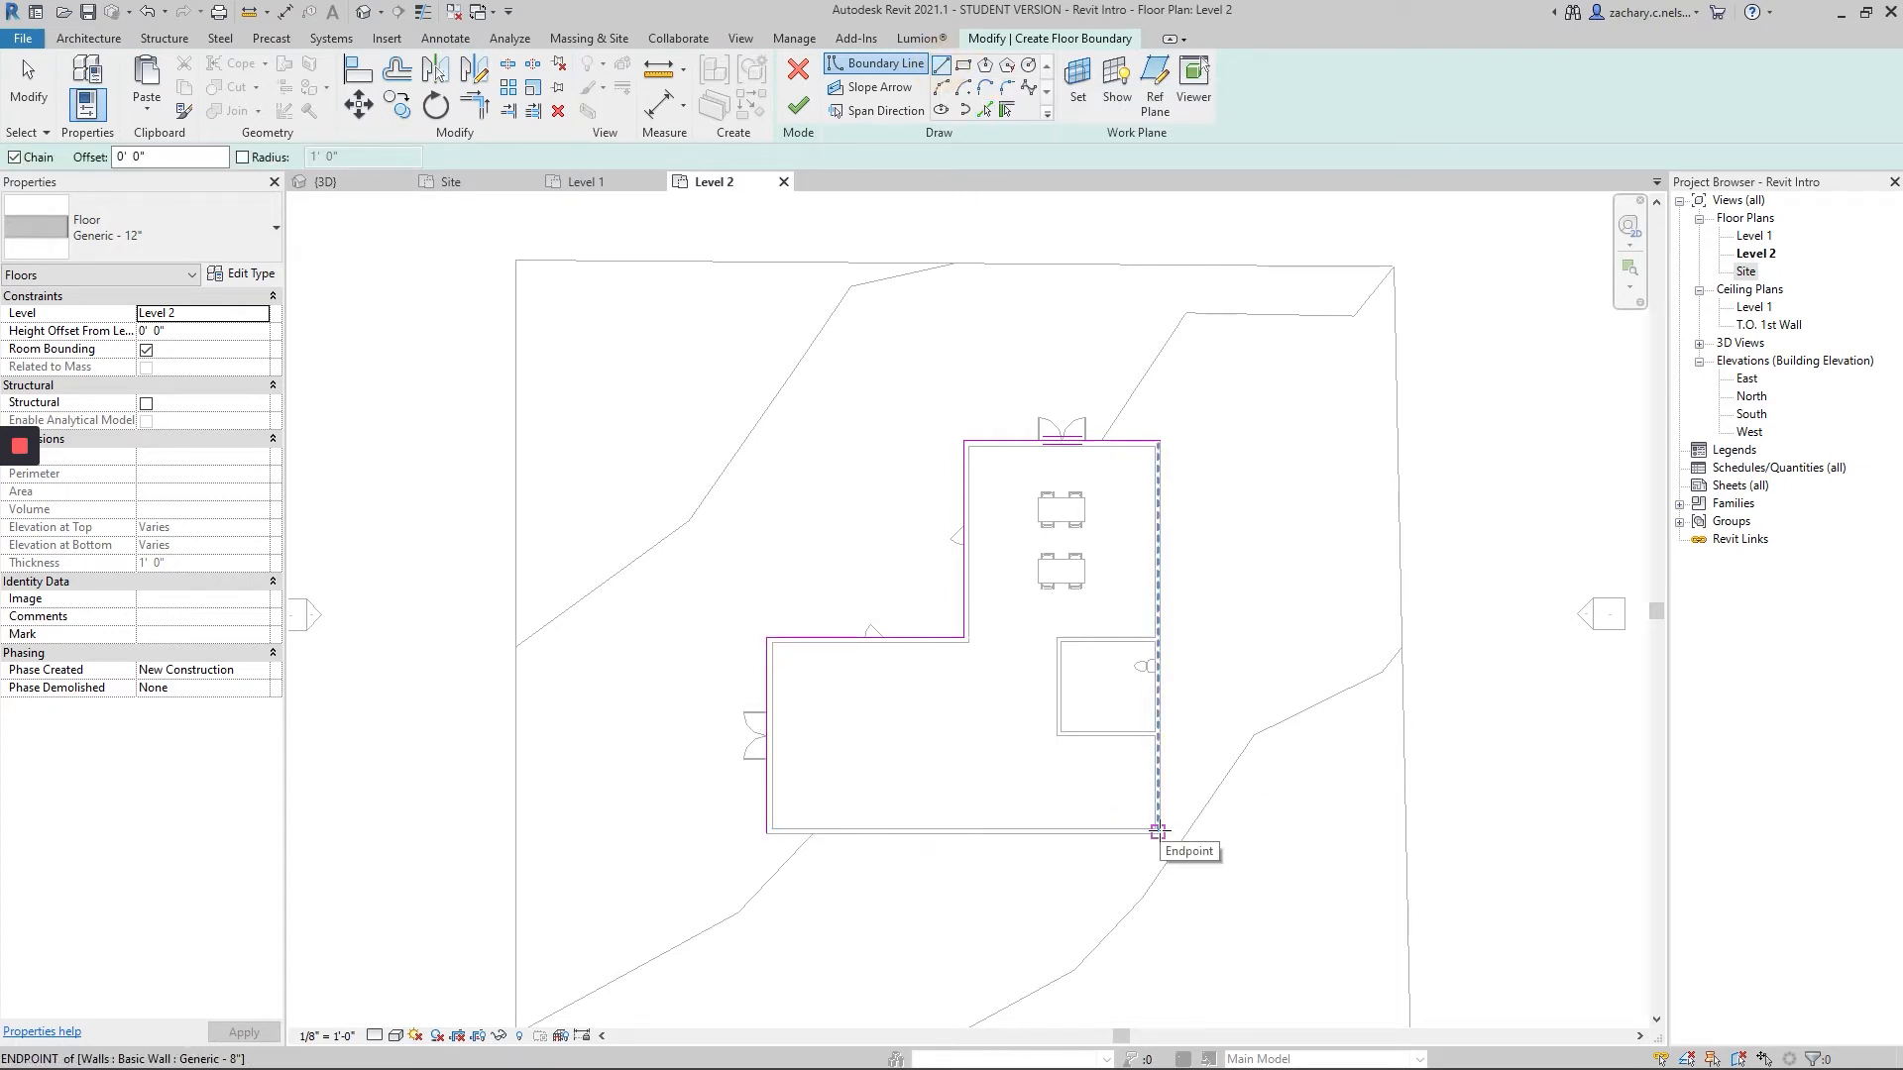
click(1158, 830)
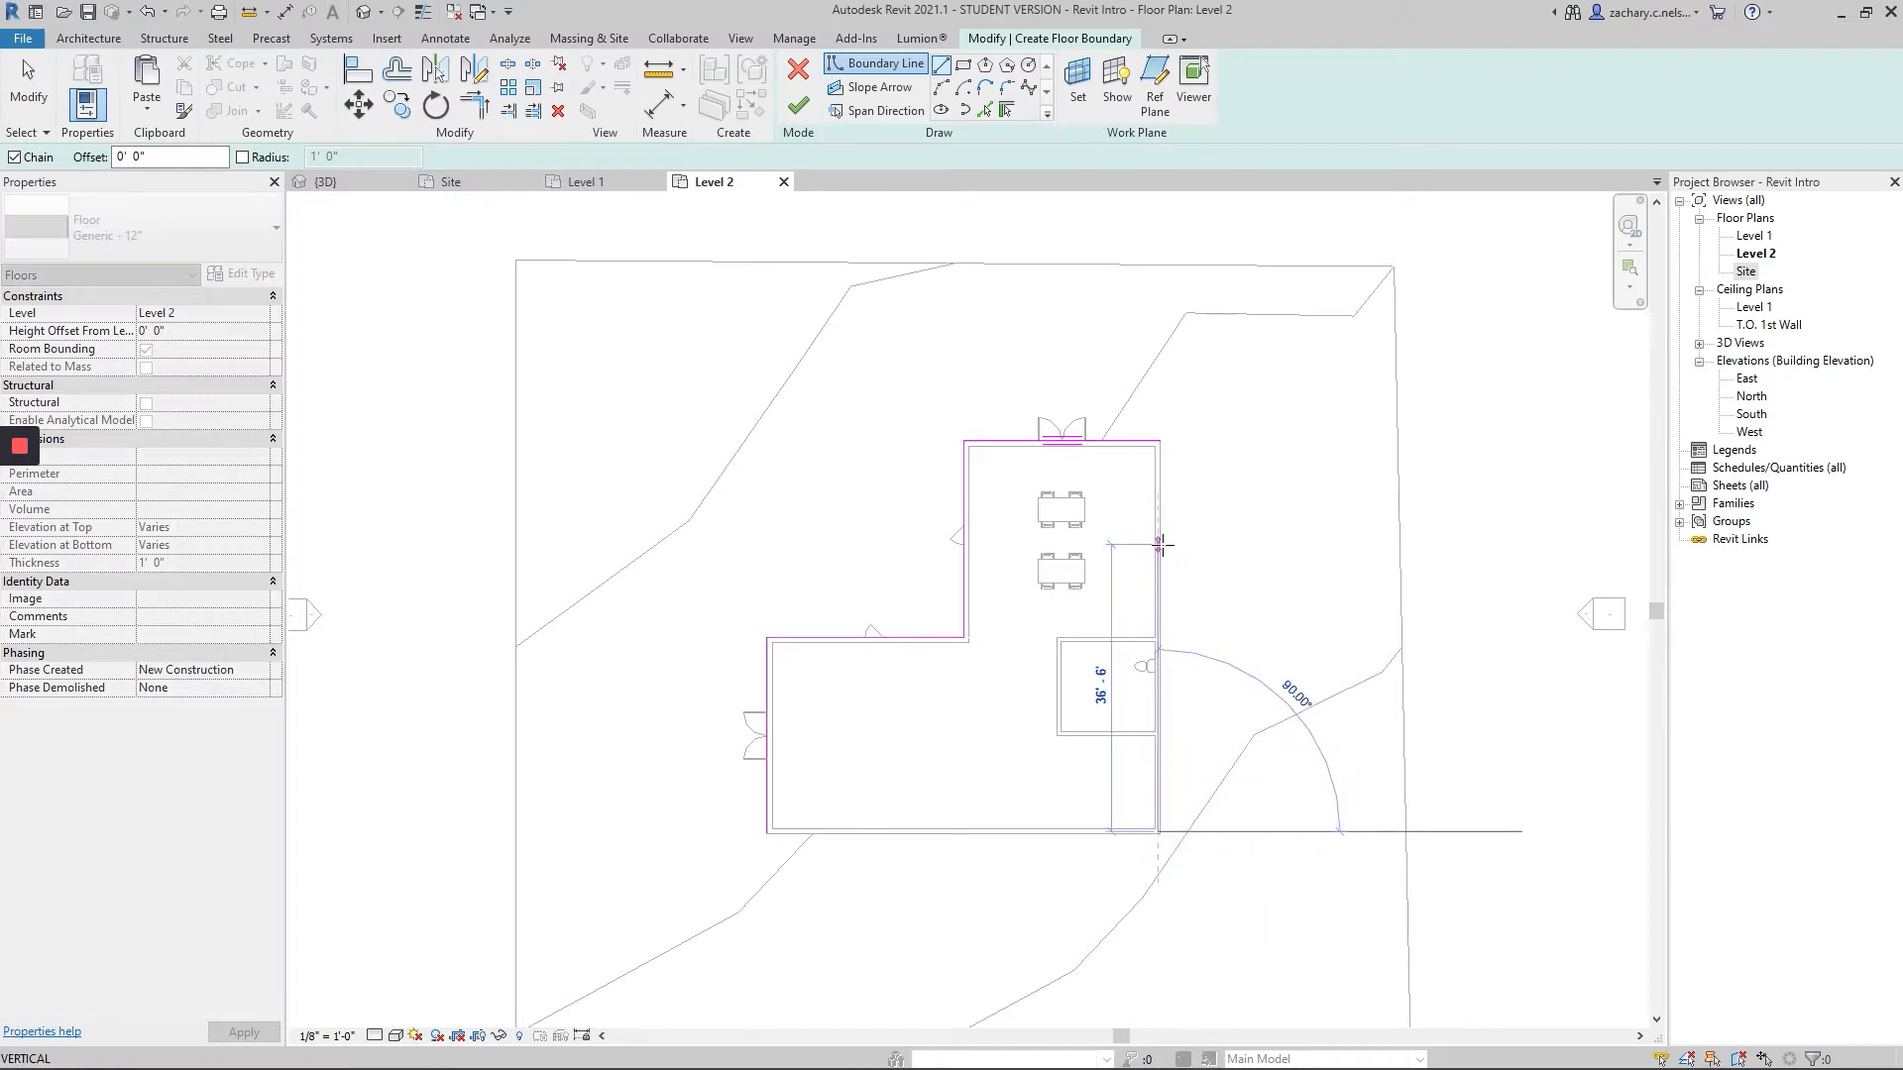
click(1159, 543)
right_click(1221, 572)
click(1258, 583)
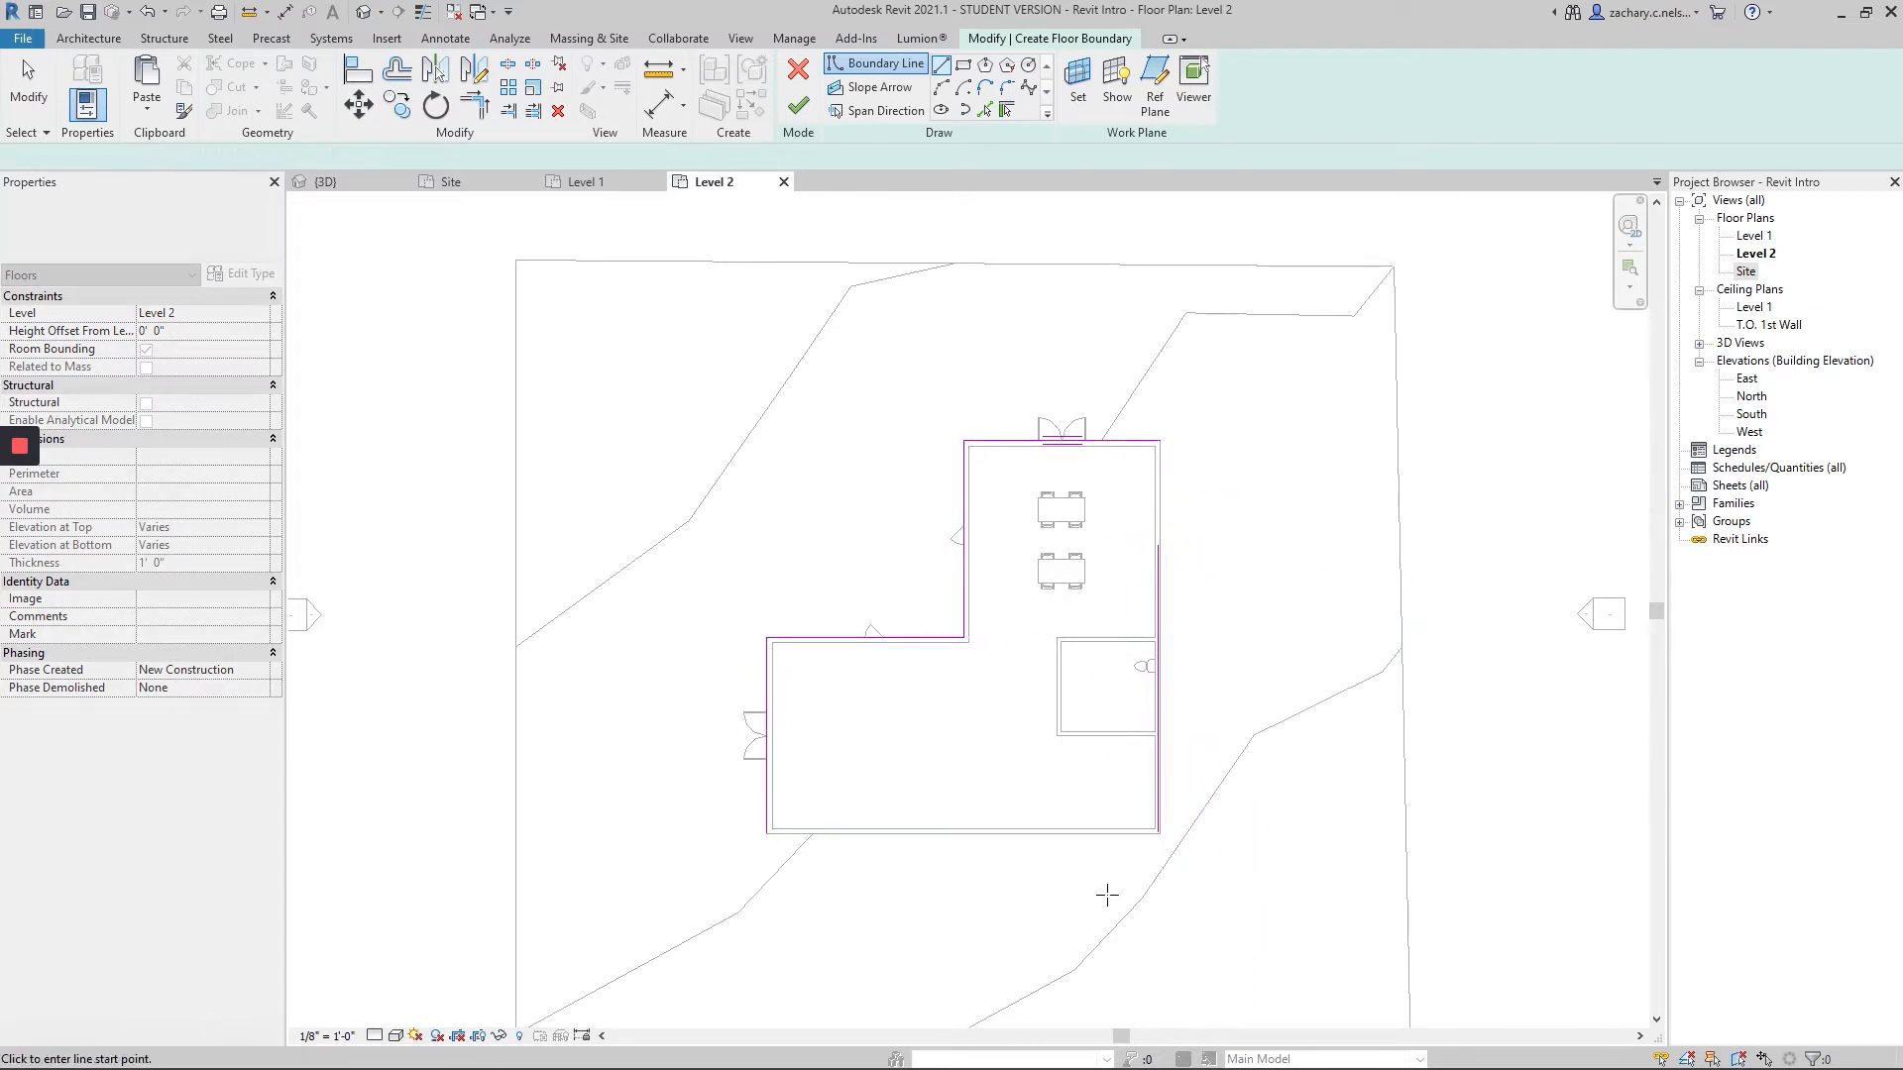
click(1076, 833)
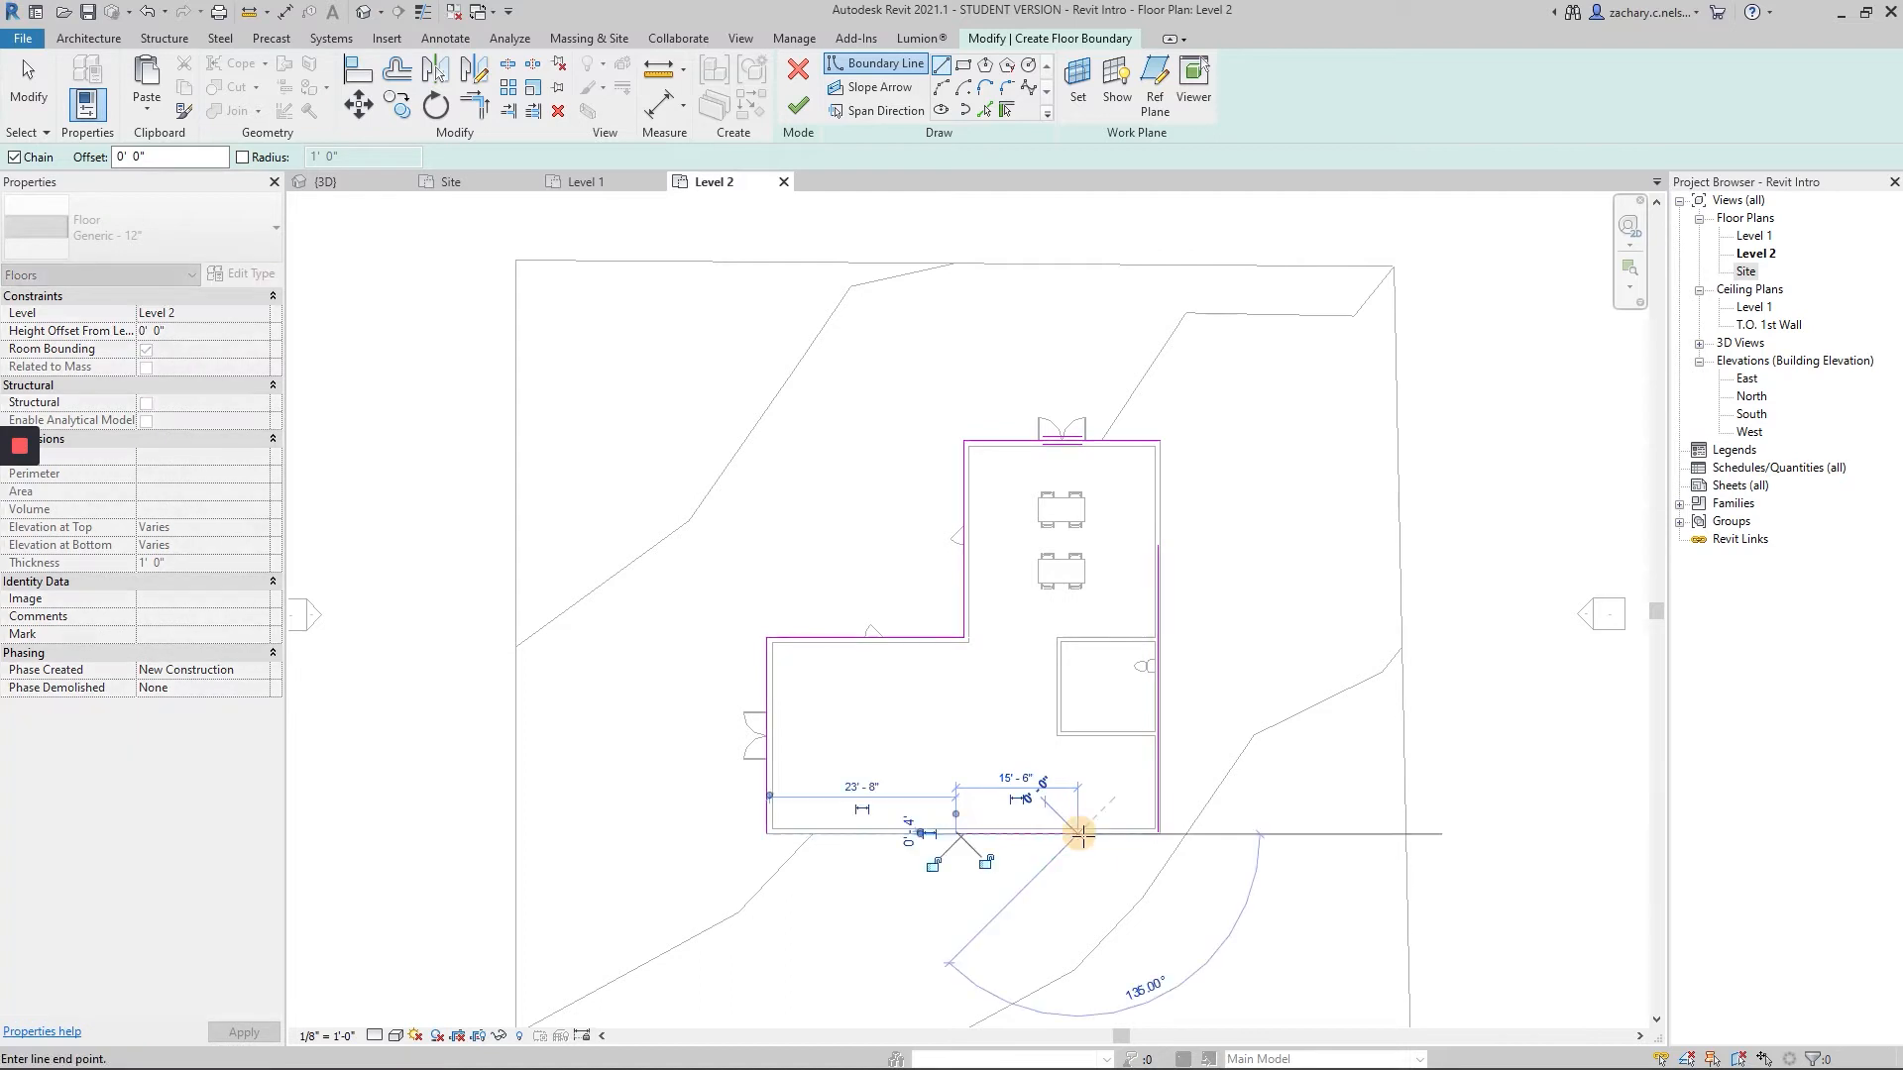
key(Escape)
key(Escape)
- Align the floor boundary line along the right wall to that wall's outer face
scroll(1179, 733, up, 4)
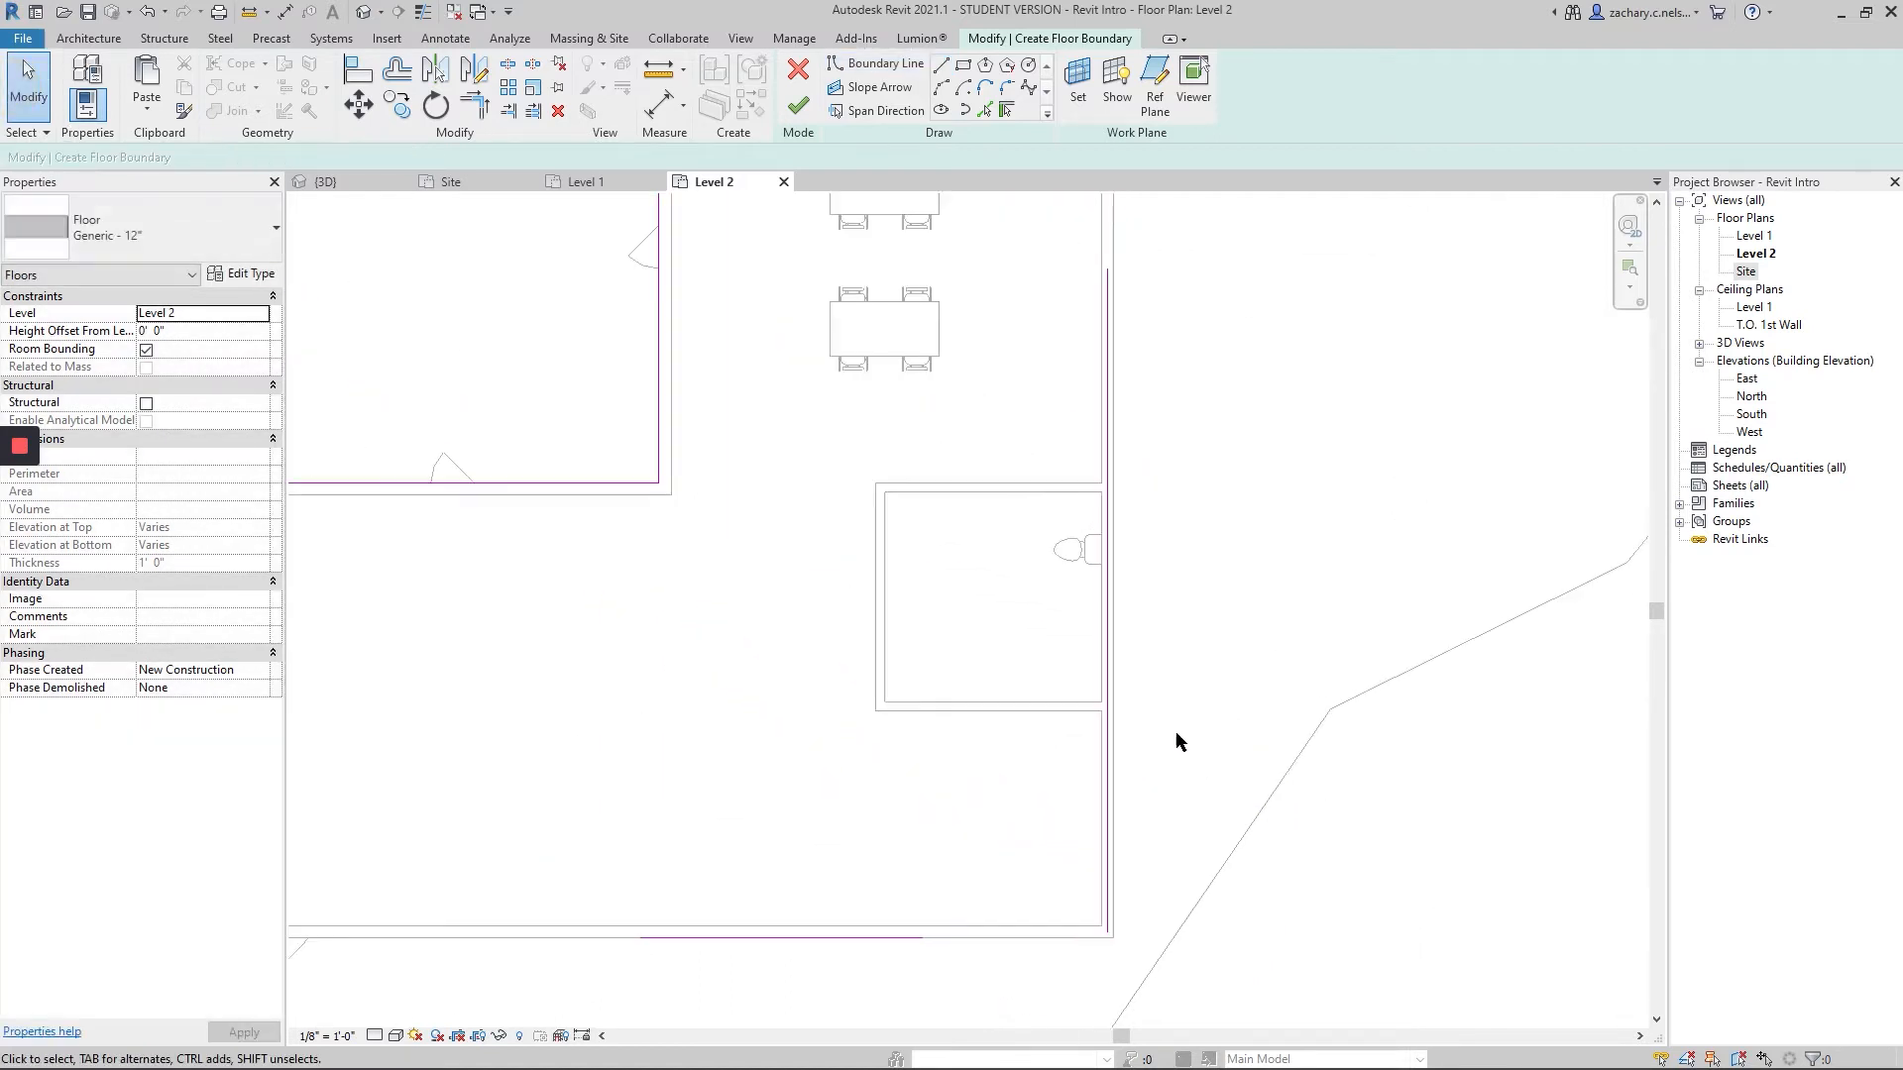
key(a)
key(l)
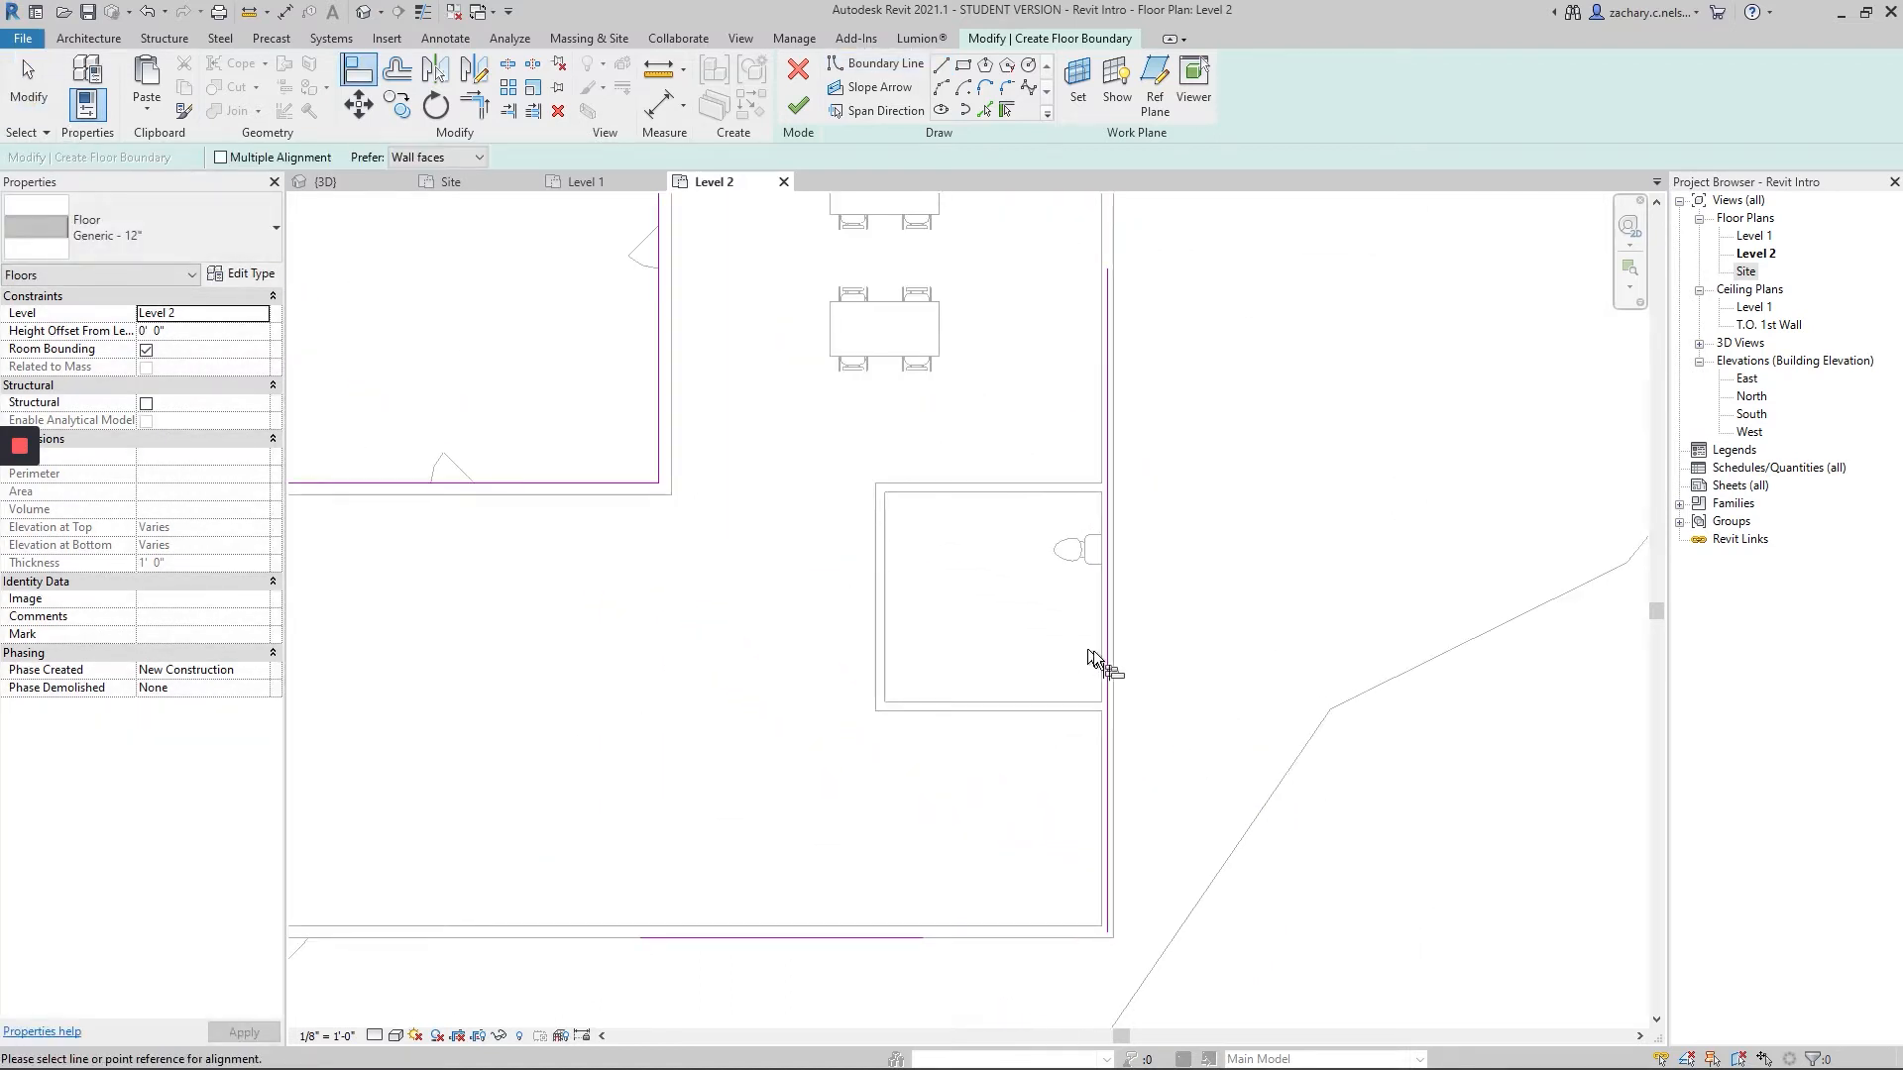
click(1117, 663)
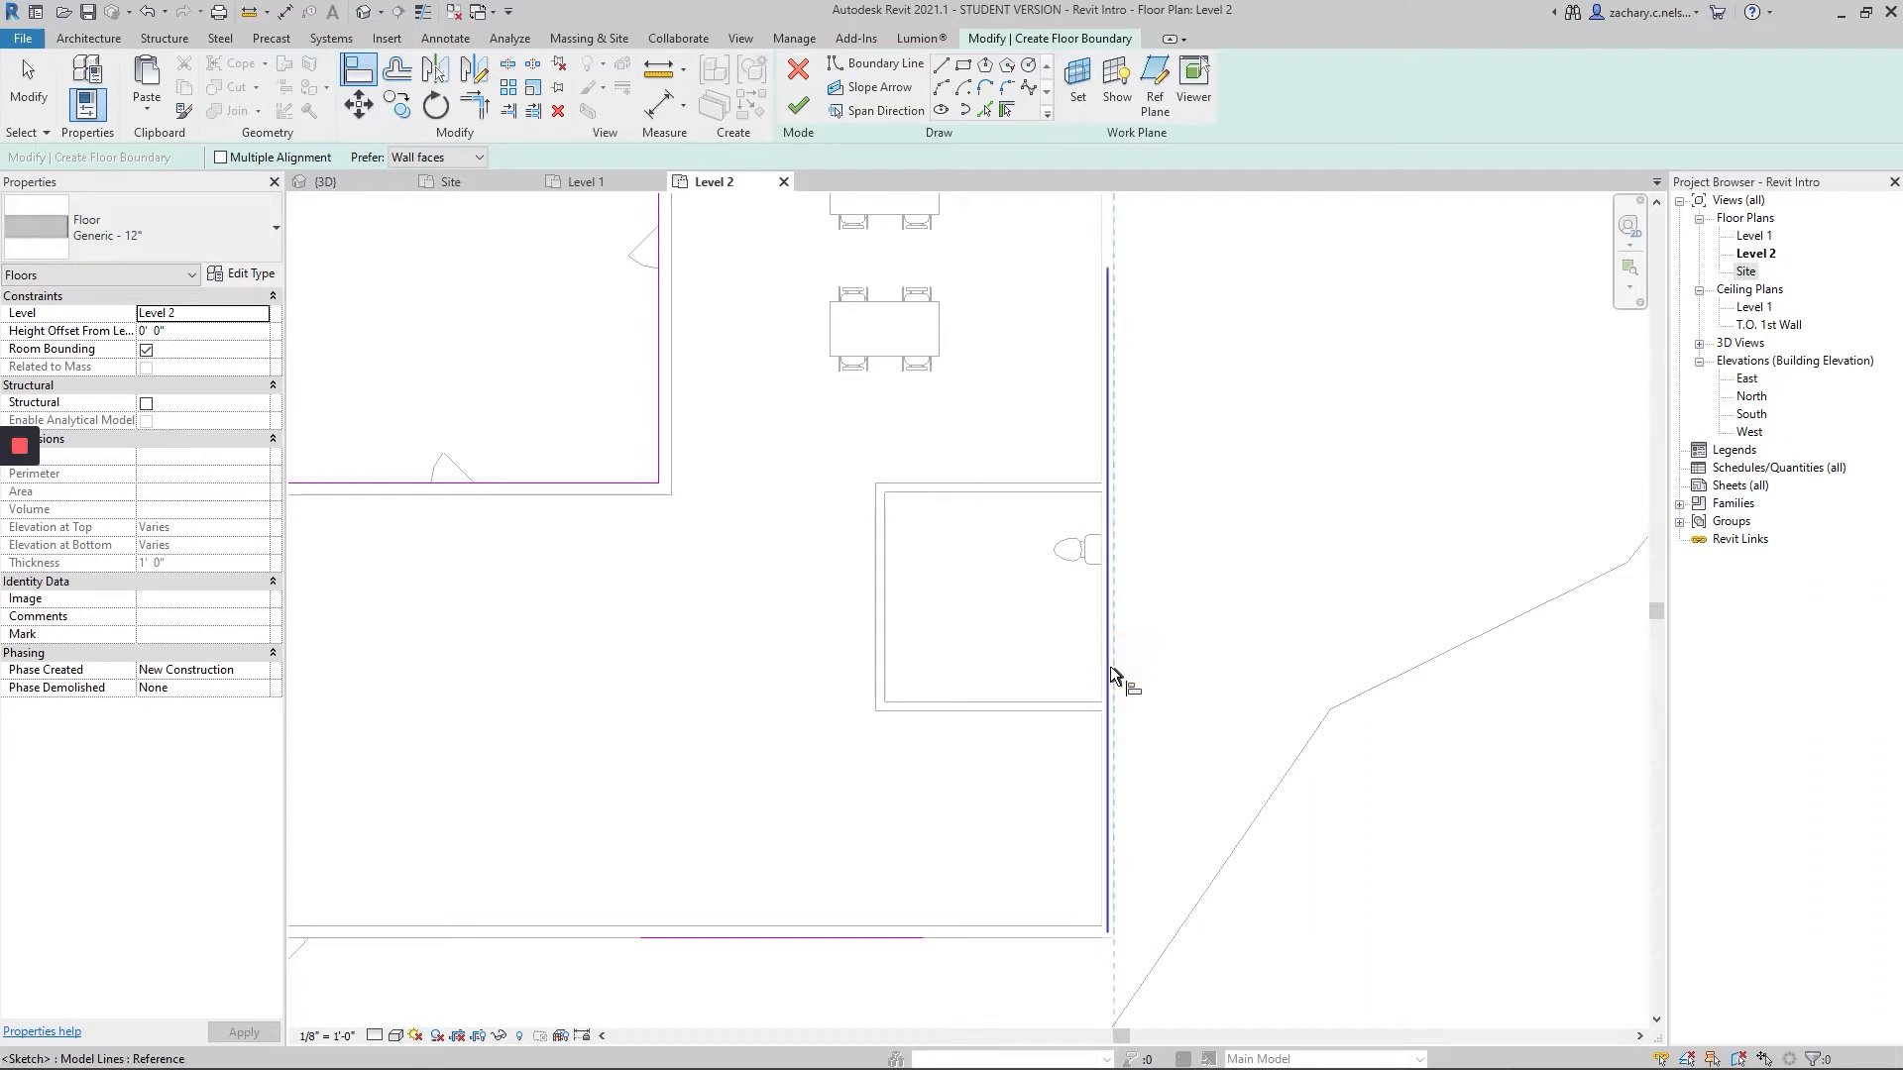
click(1109, 680)
click(42, 85)
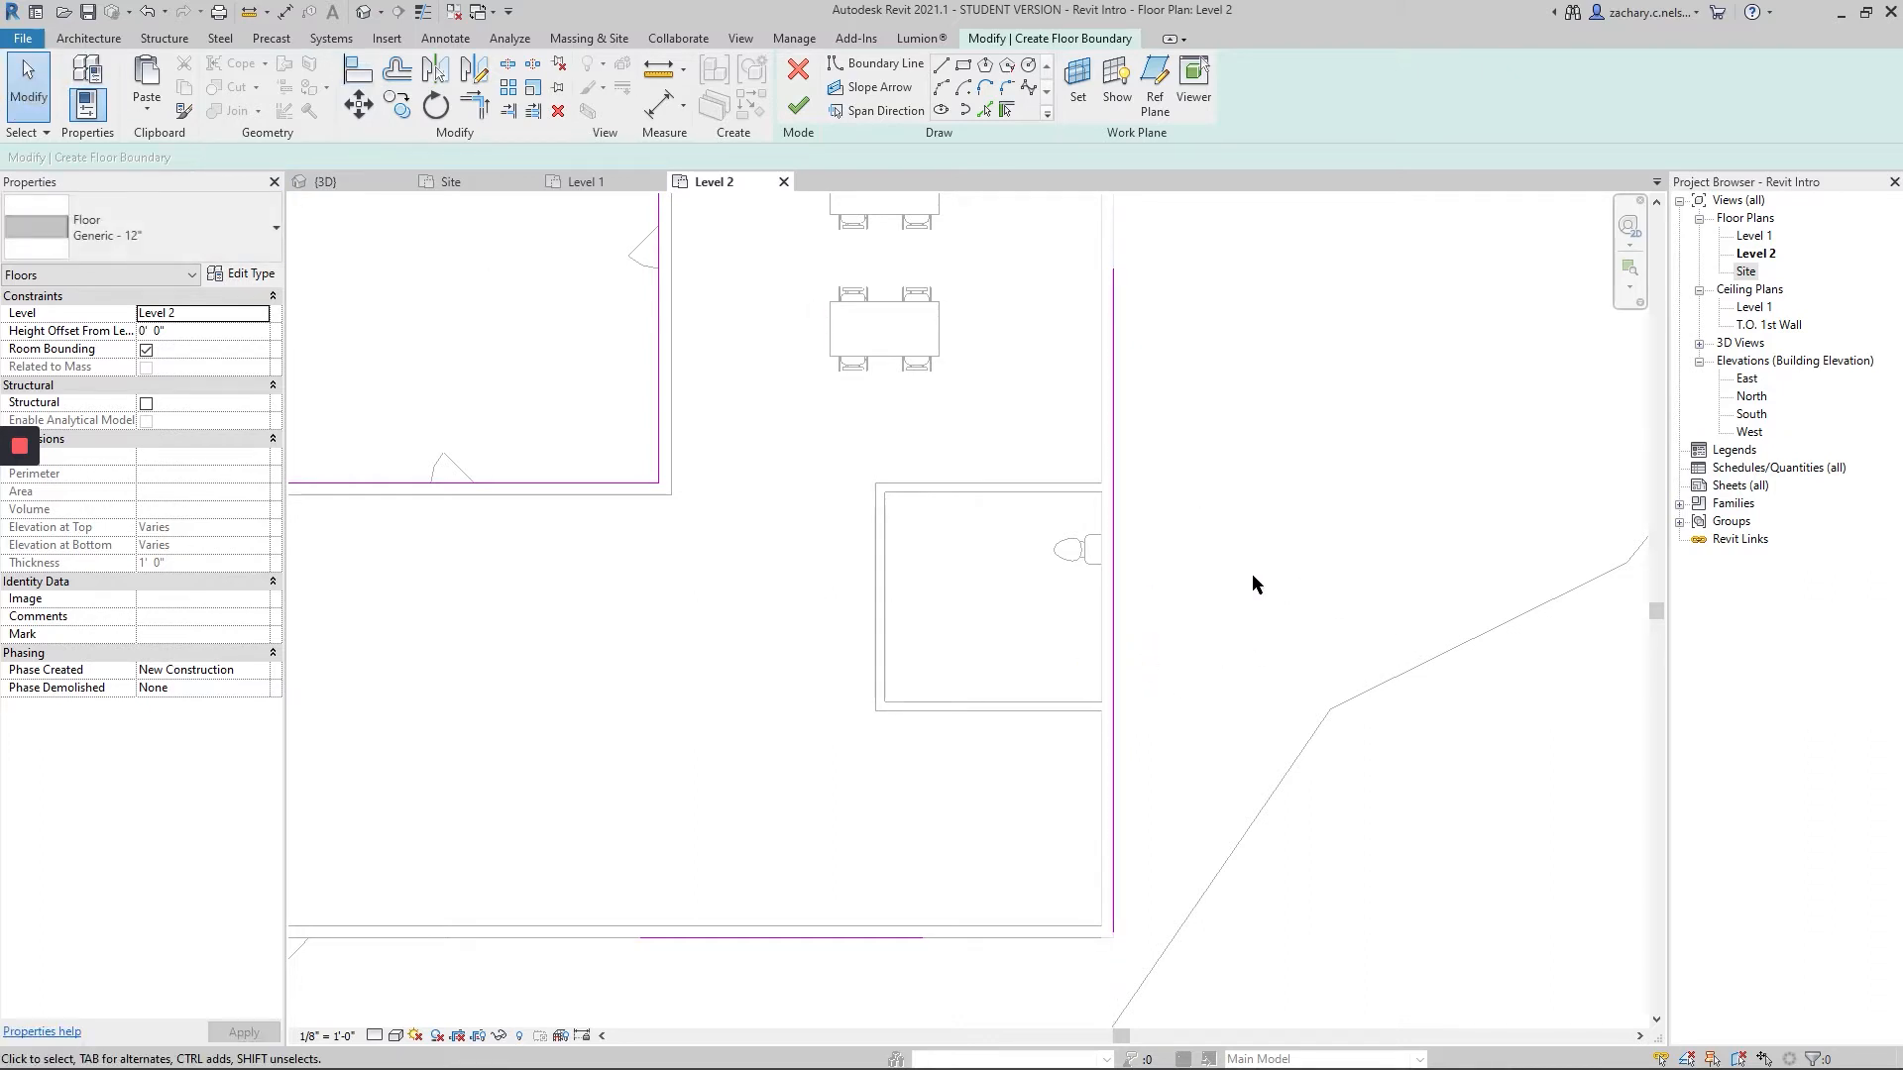
- Extend the right boundary line with Trim/Extend to Corner so it meets the top boundary line
key(t)
key(r)
middle_drag(1232, 552, 1276, 991)
middle_drag(1153, 516, 1113, 478)
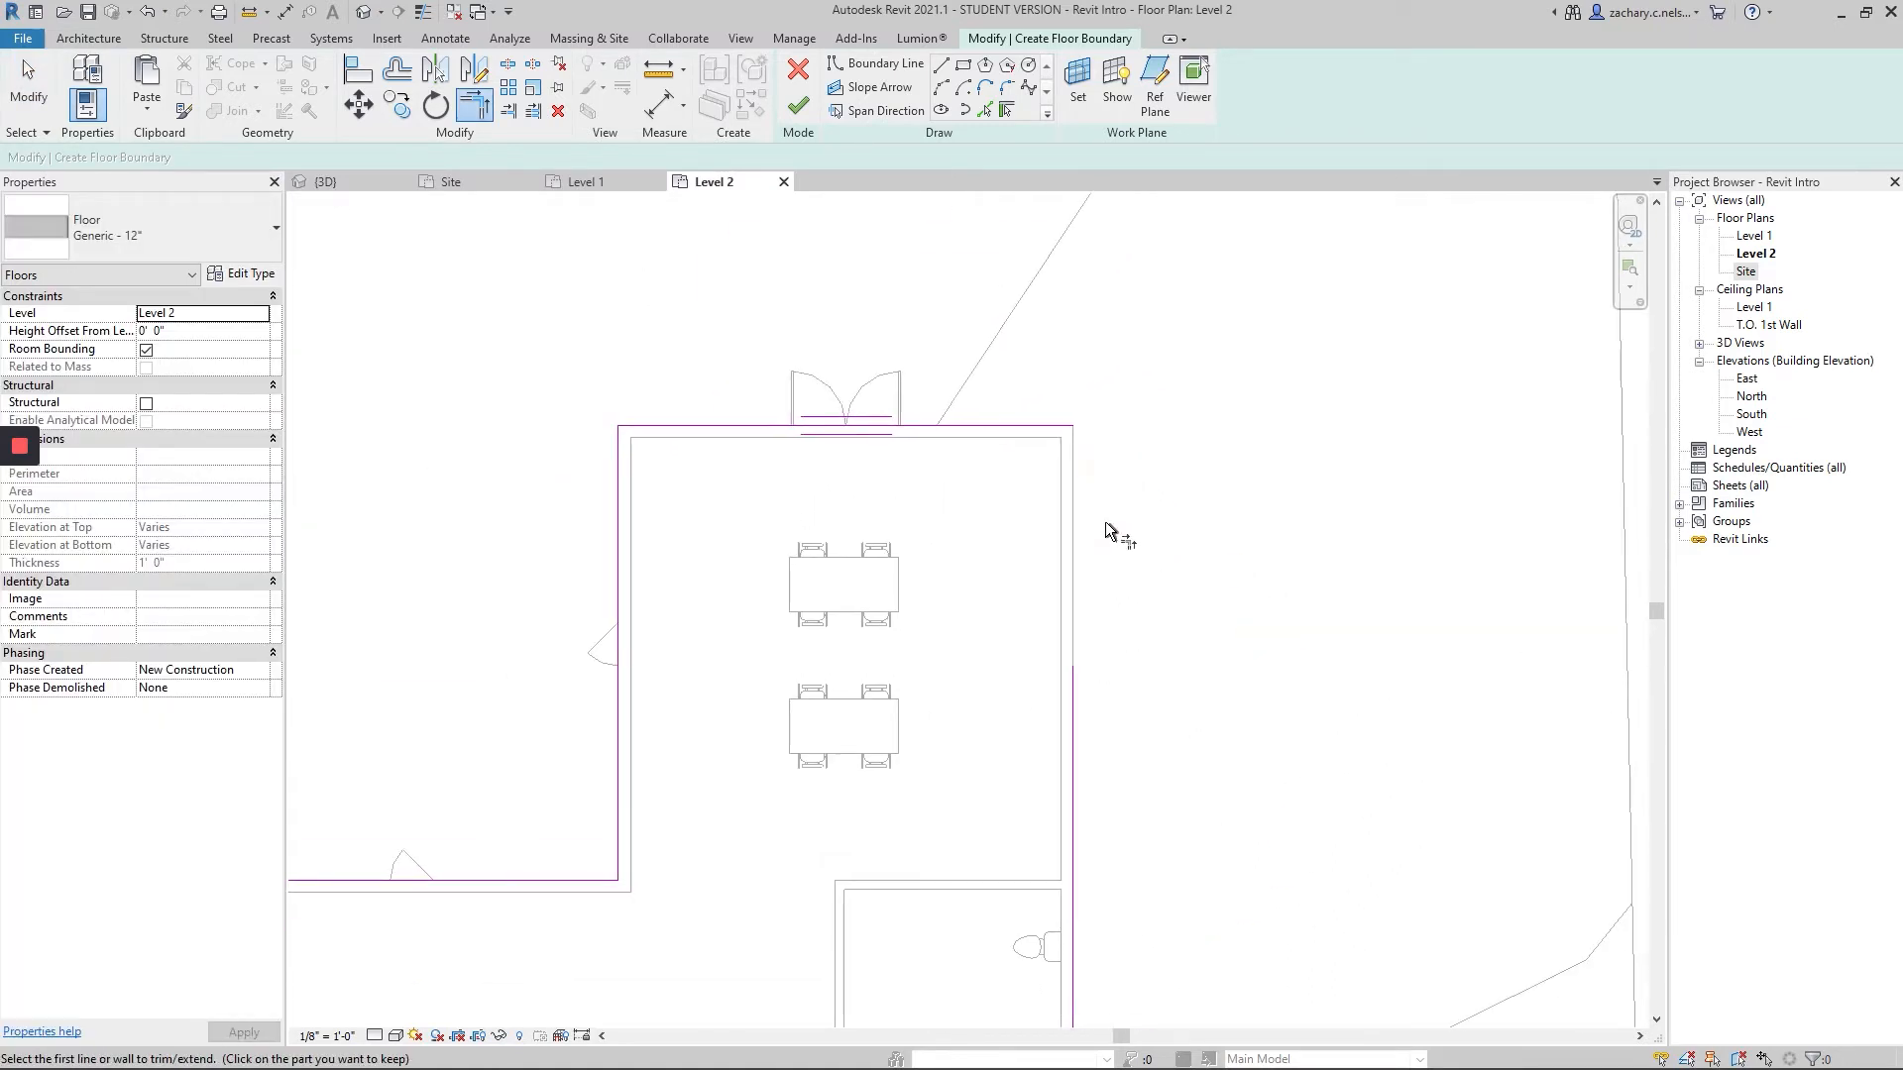
click(1074, 706)
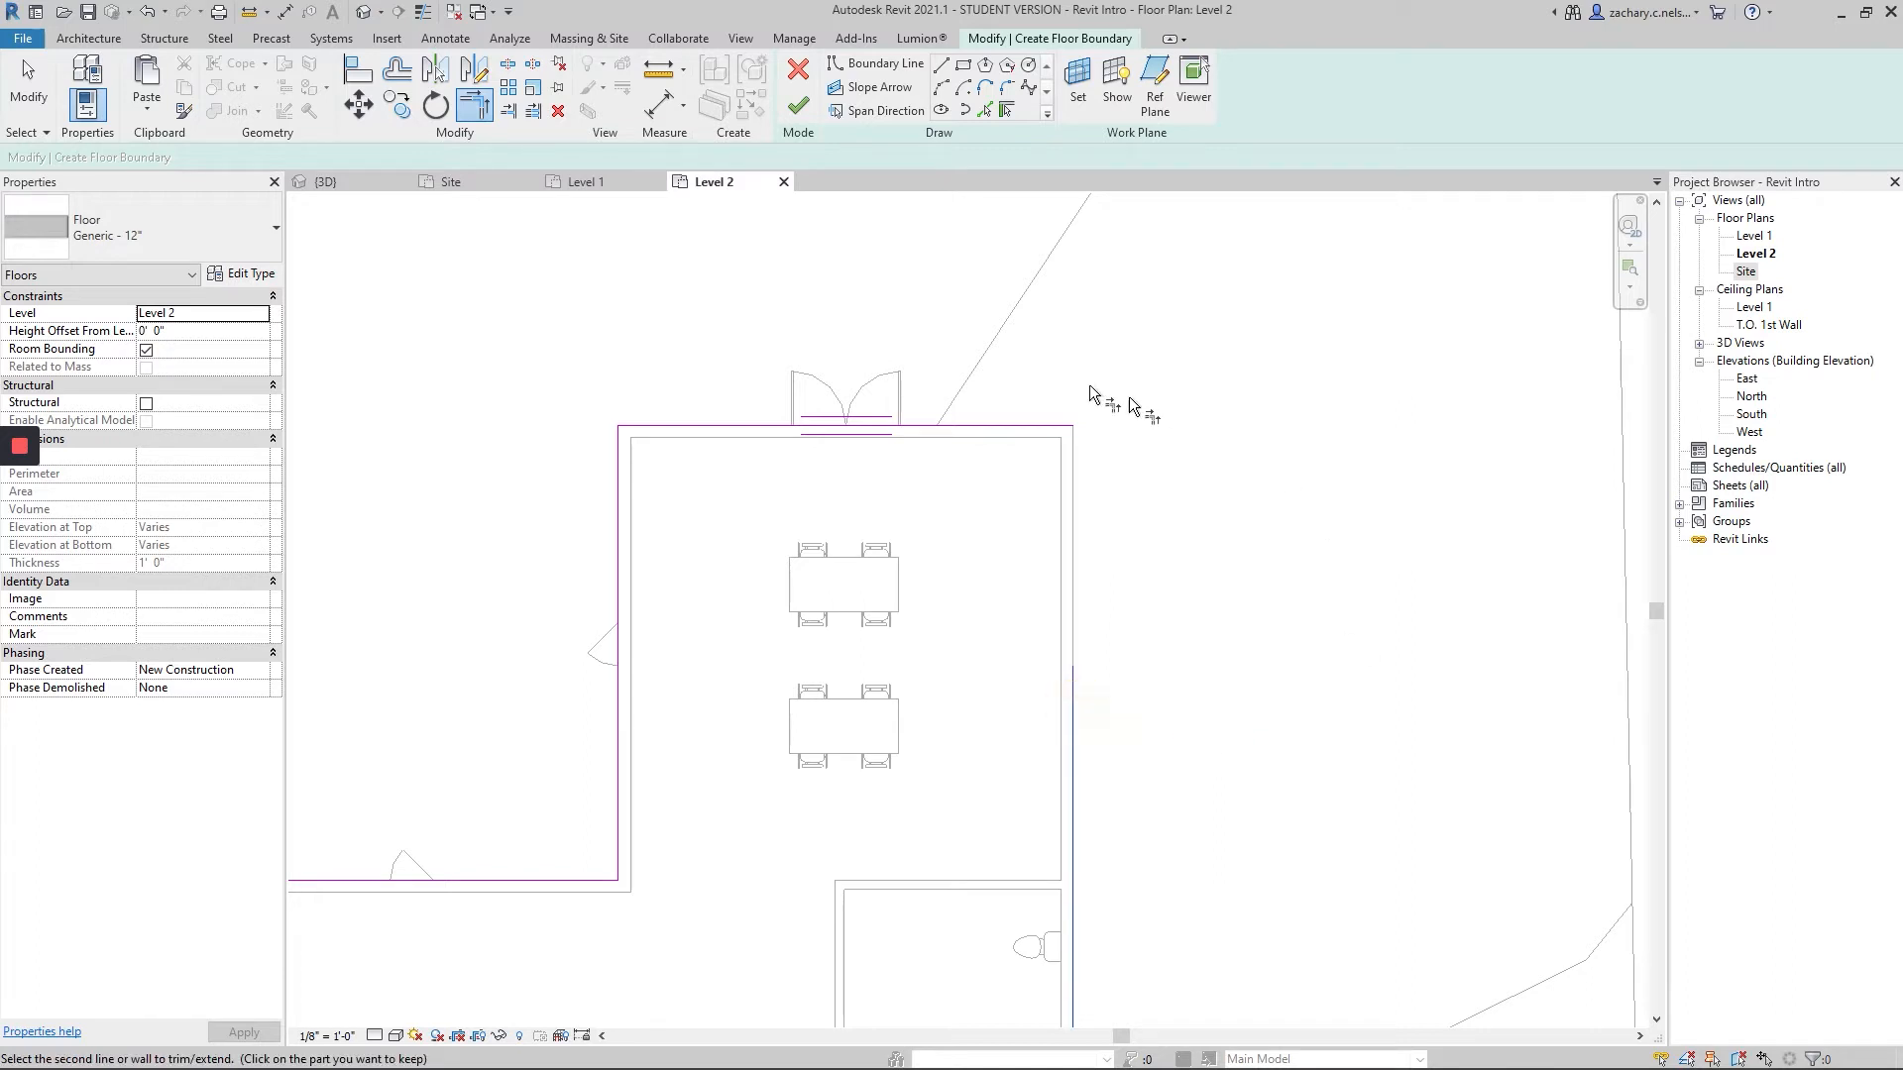
click(989, 424)
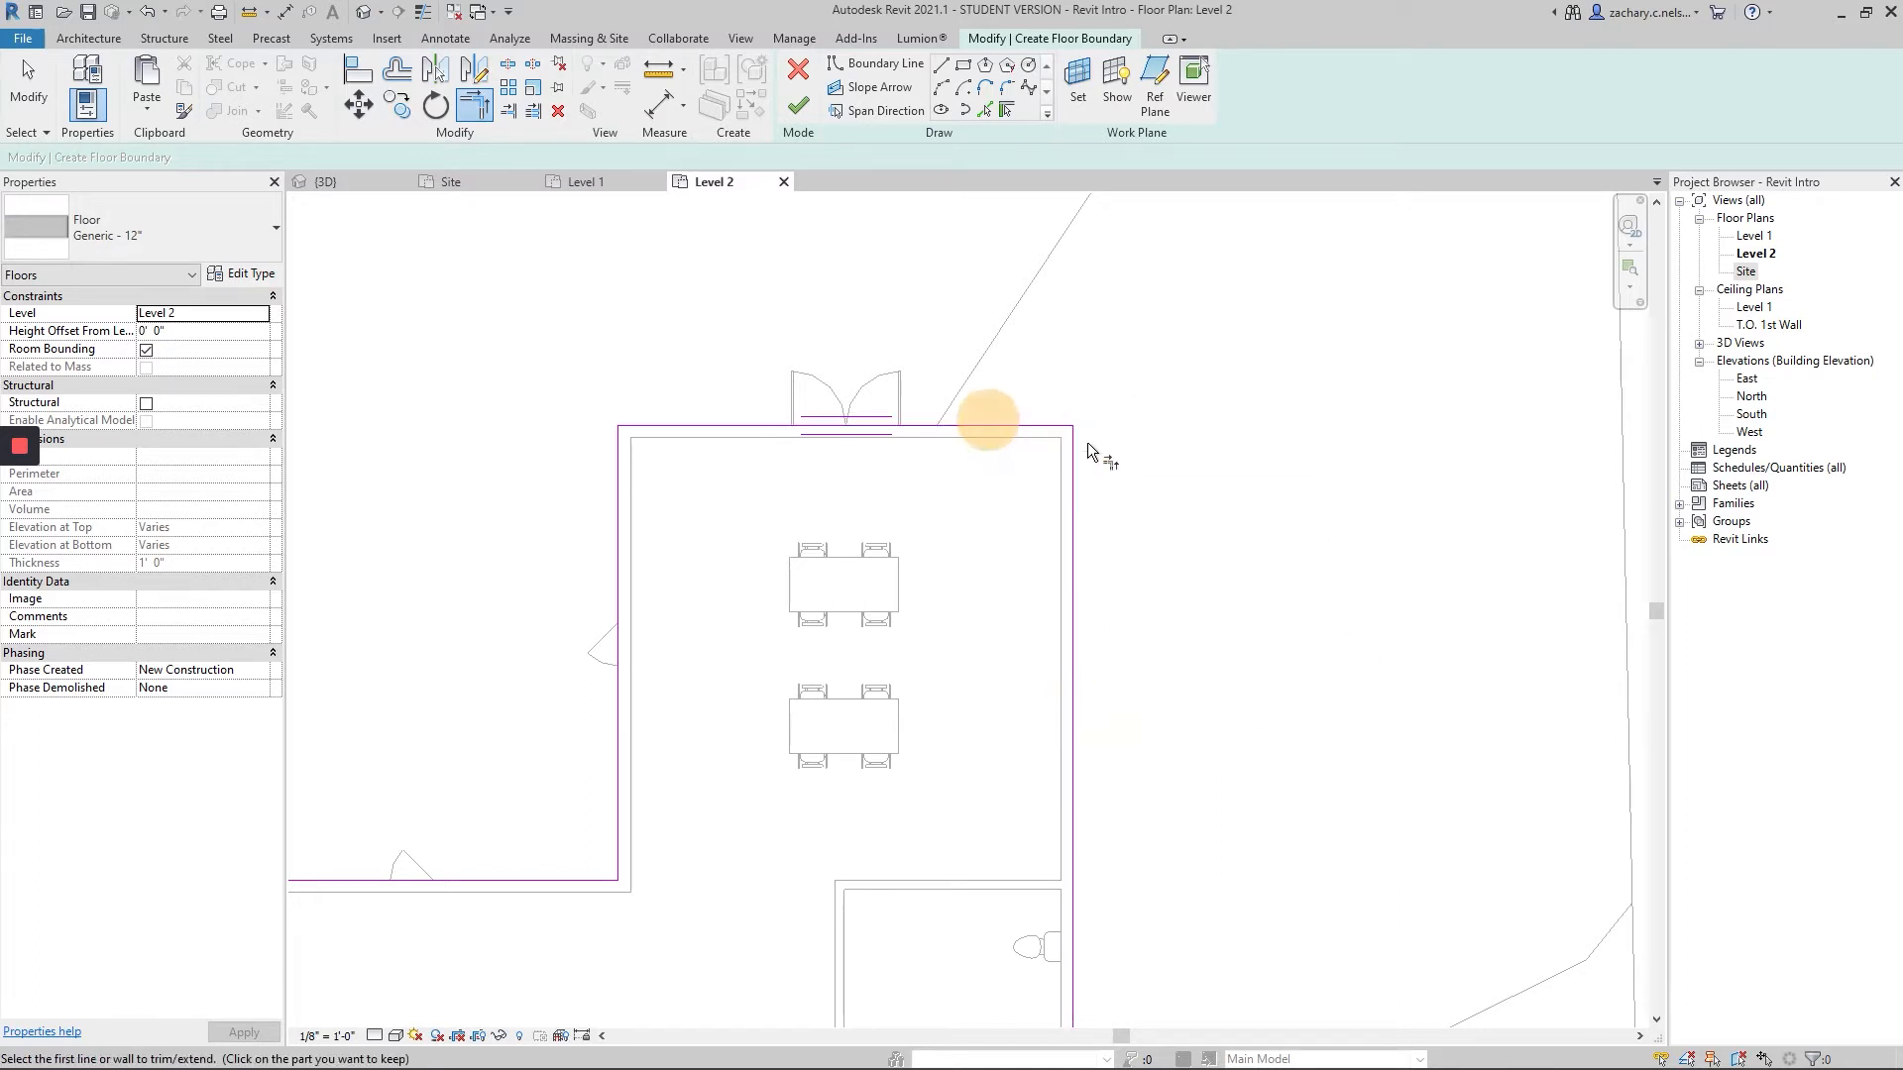
- Use Trim/Extend to Corner to join the bottom boundary line with the left and right boundary lines
middle_drag(1188, 544, 1276, 229)
middle_drag(1090, 622, 1237, 334)
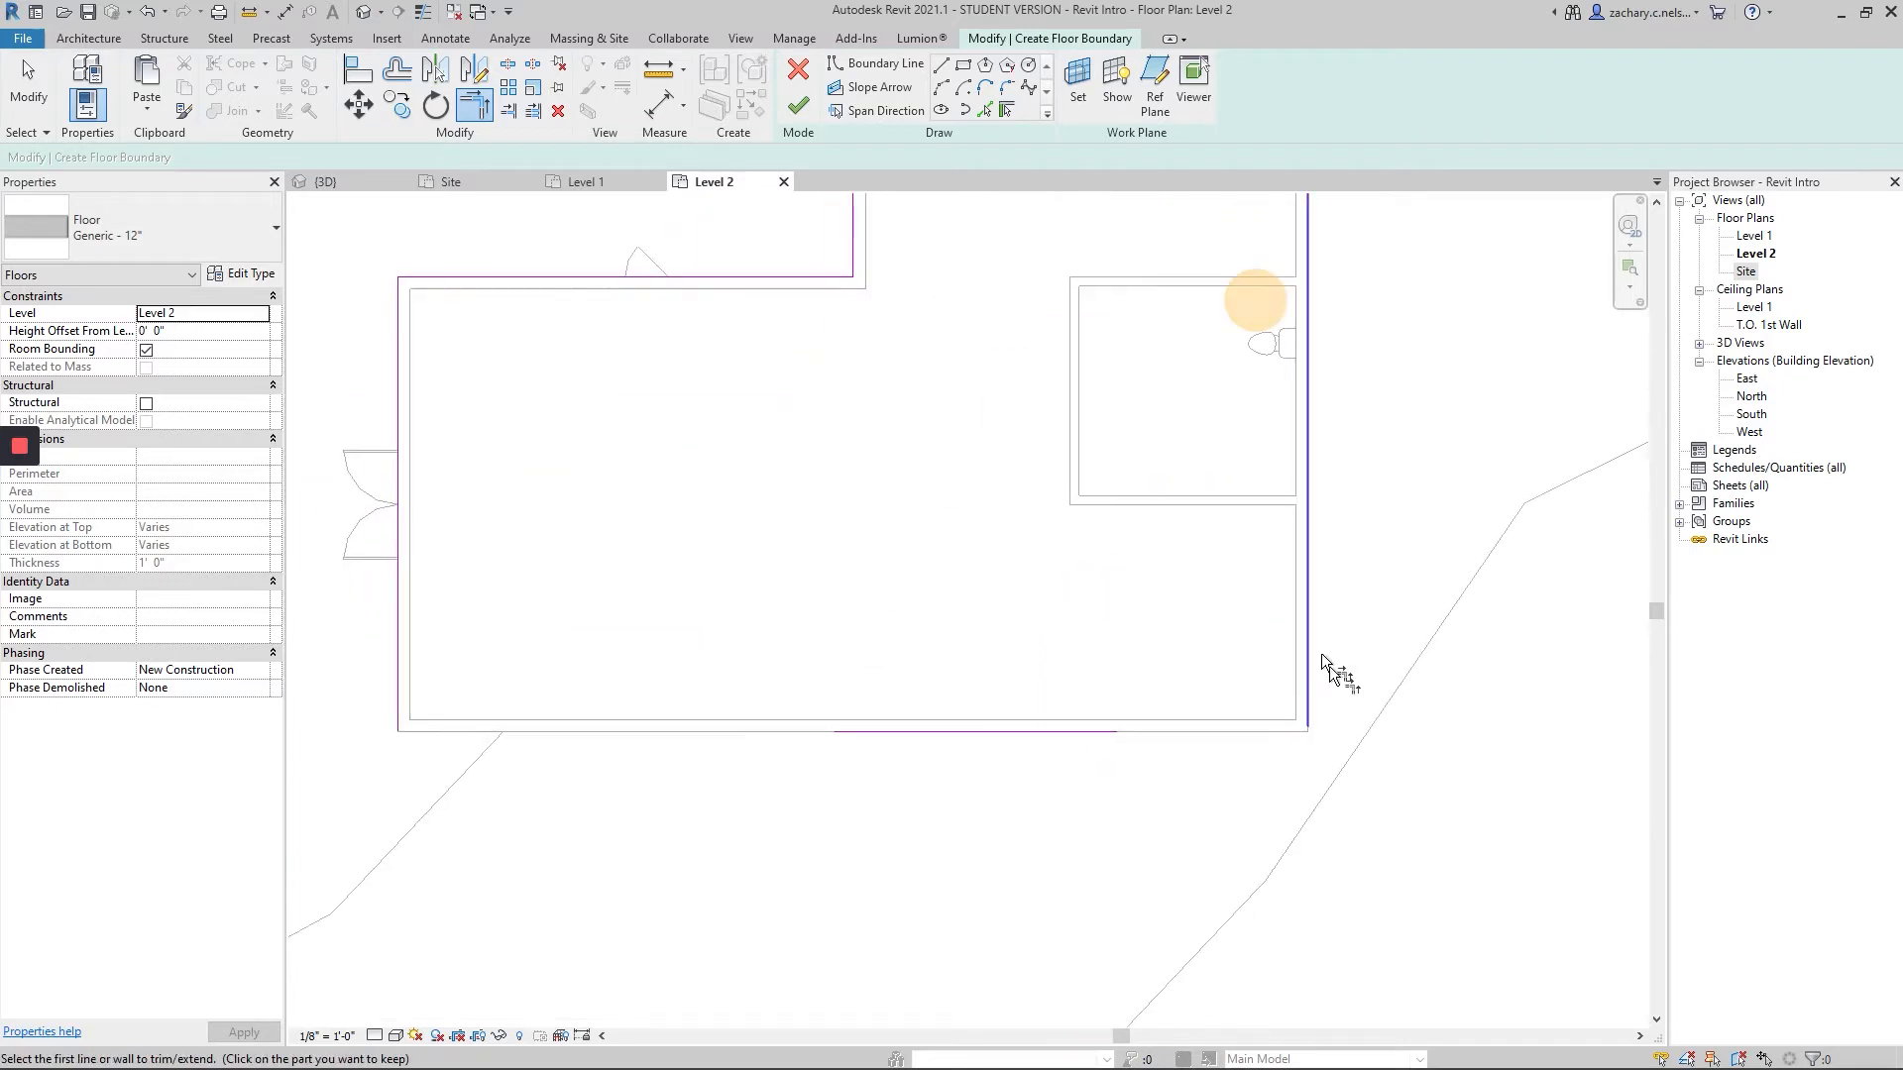
click(943, 725)
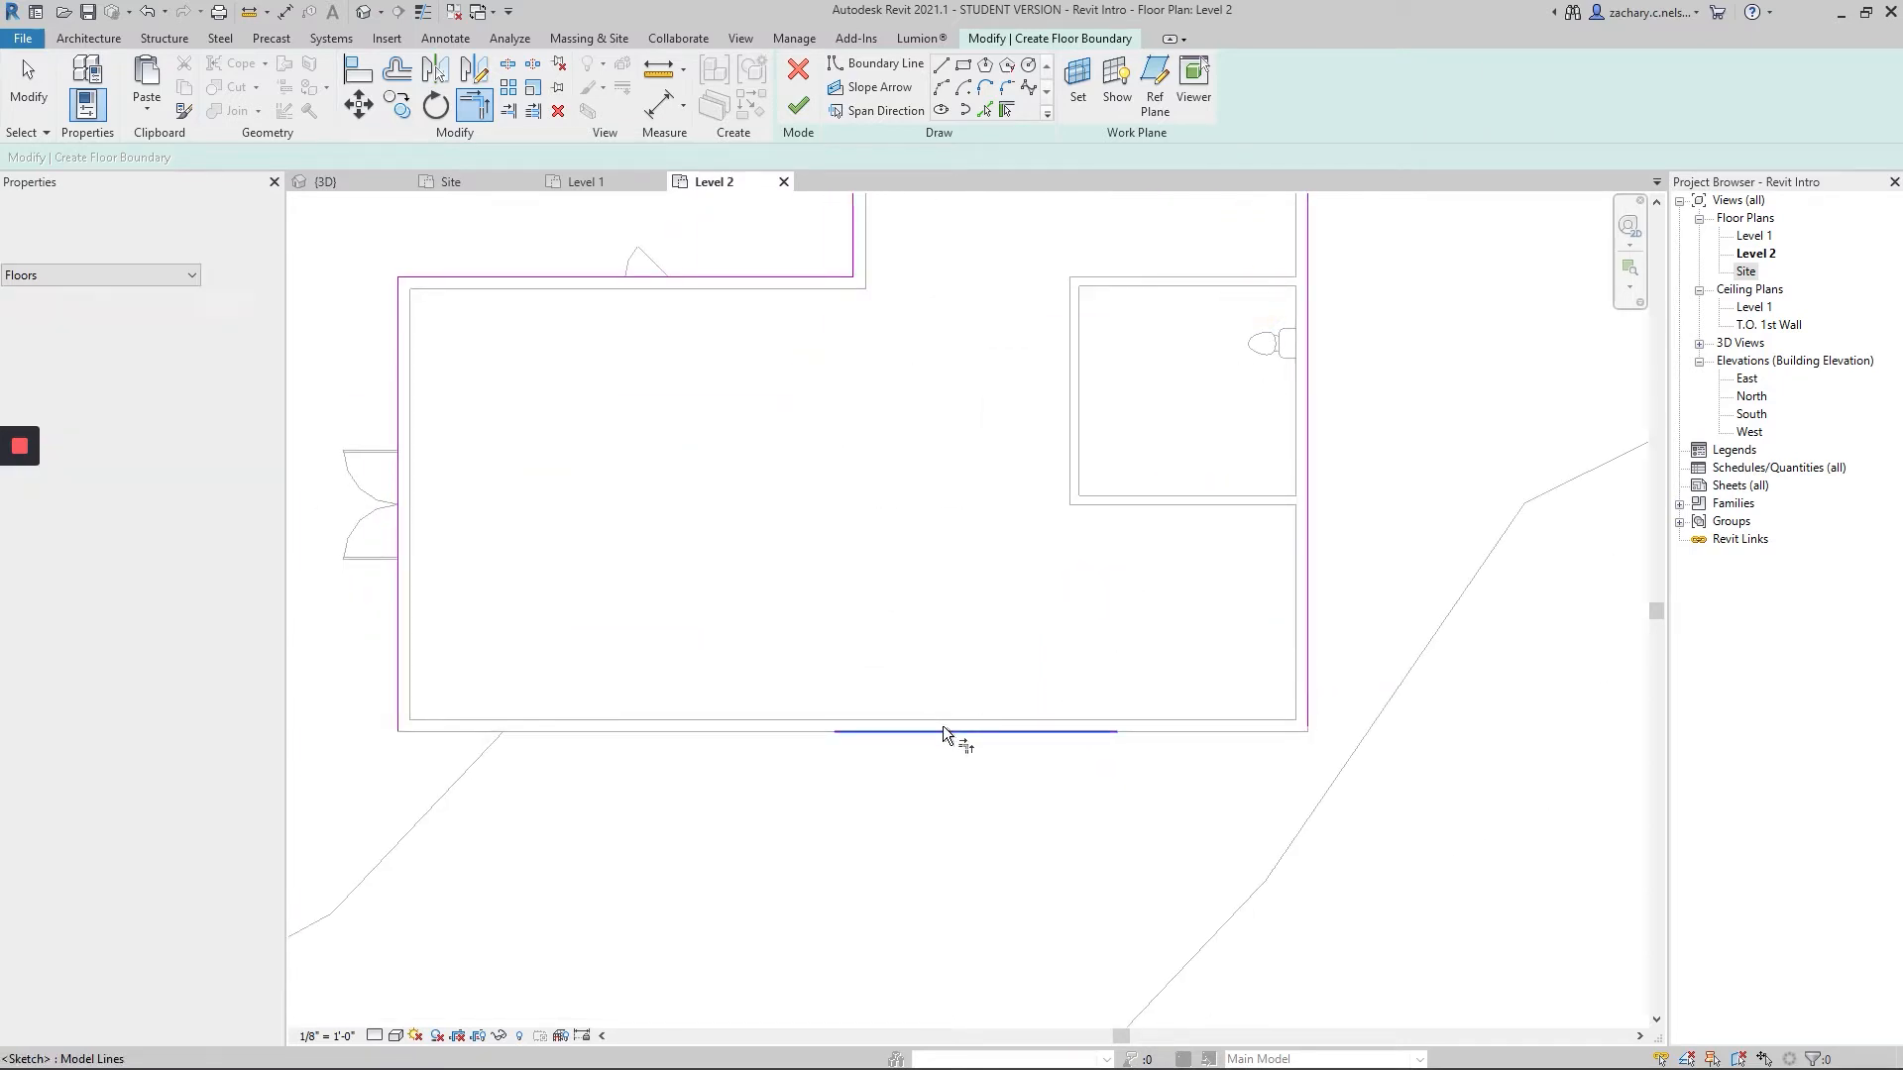
click(397, 658)
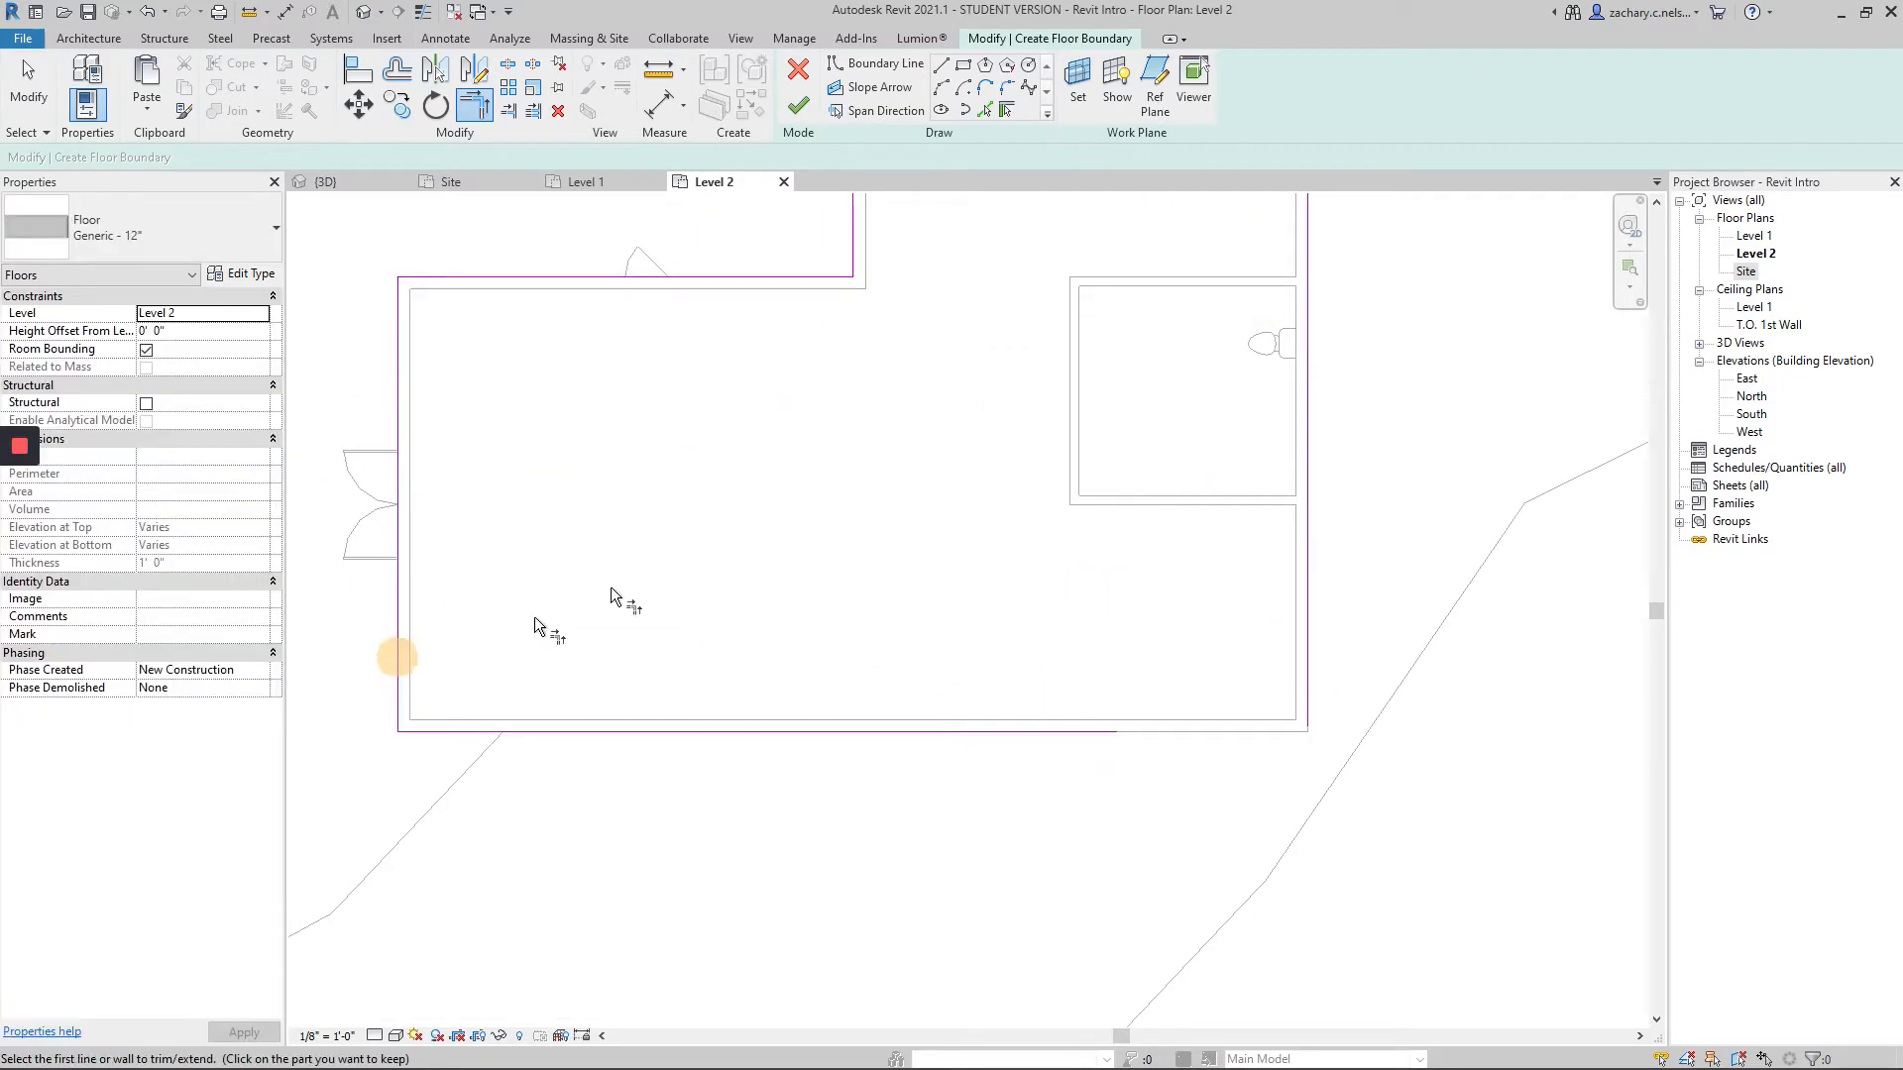
click(1007, 729)
click(1309, 573)
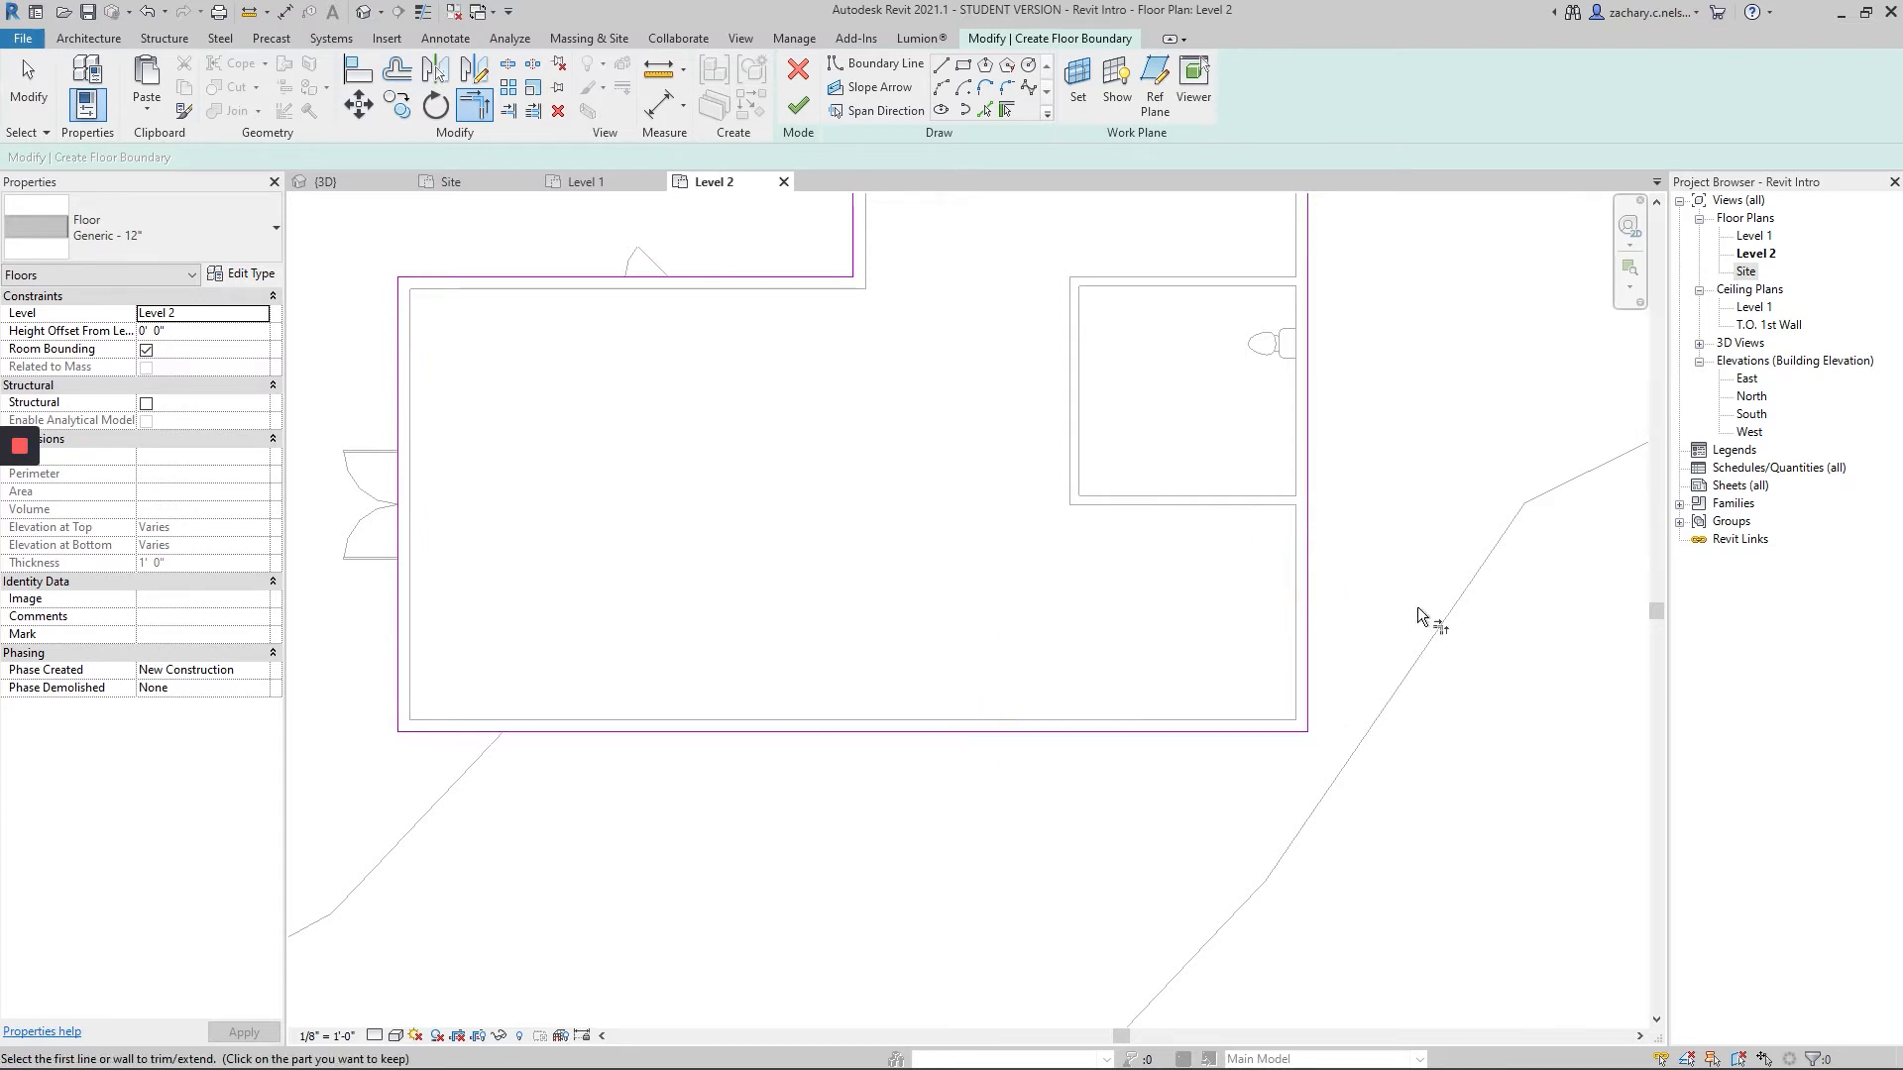
- Stretch the right boundary line past the plan's bottom corner to a length of 62' 0"
click(25, 96)
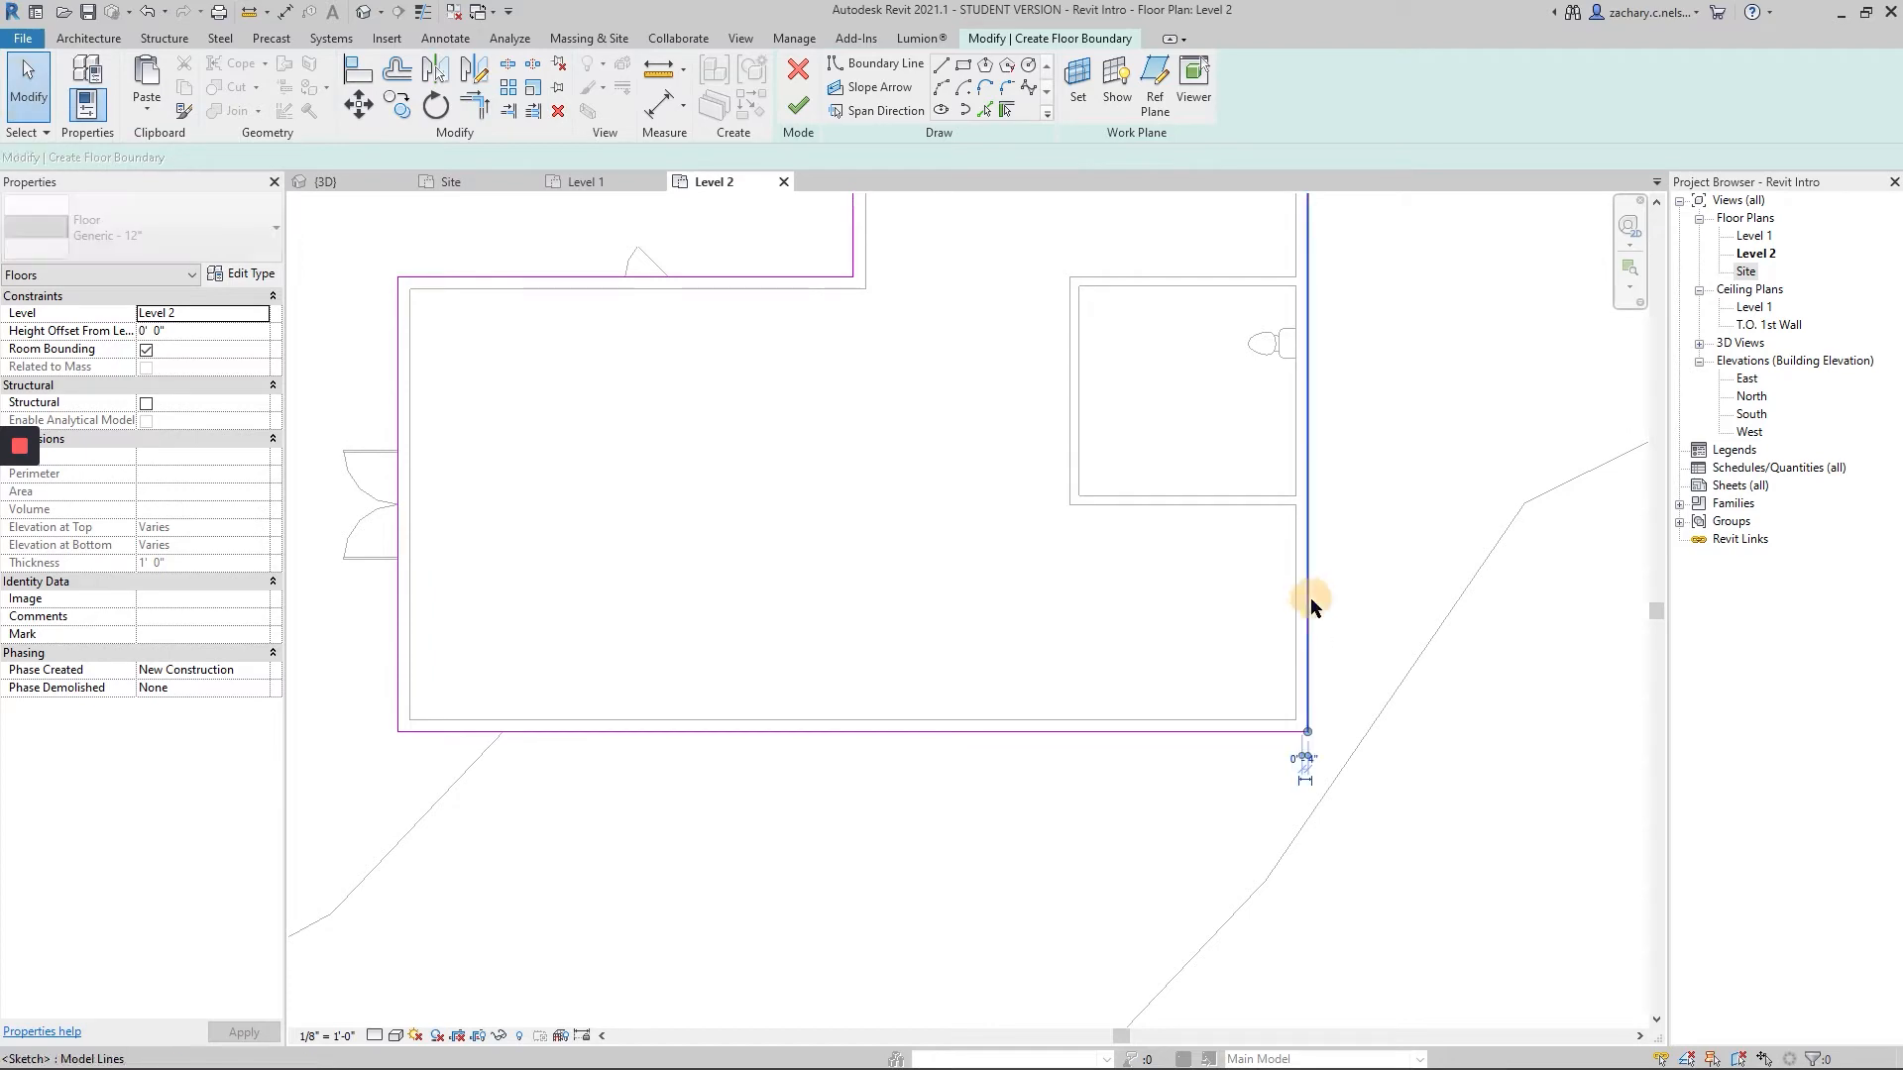
click(1308, 607)
drag(1308, 732, 1313, 950)
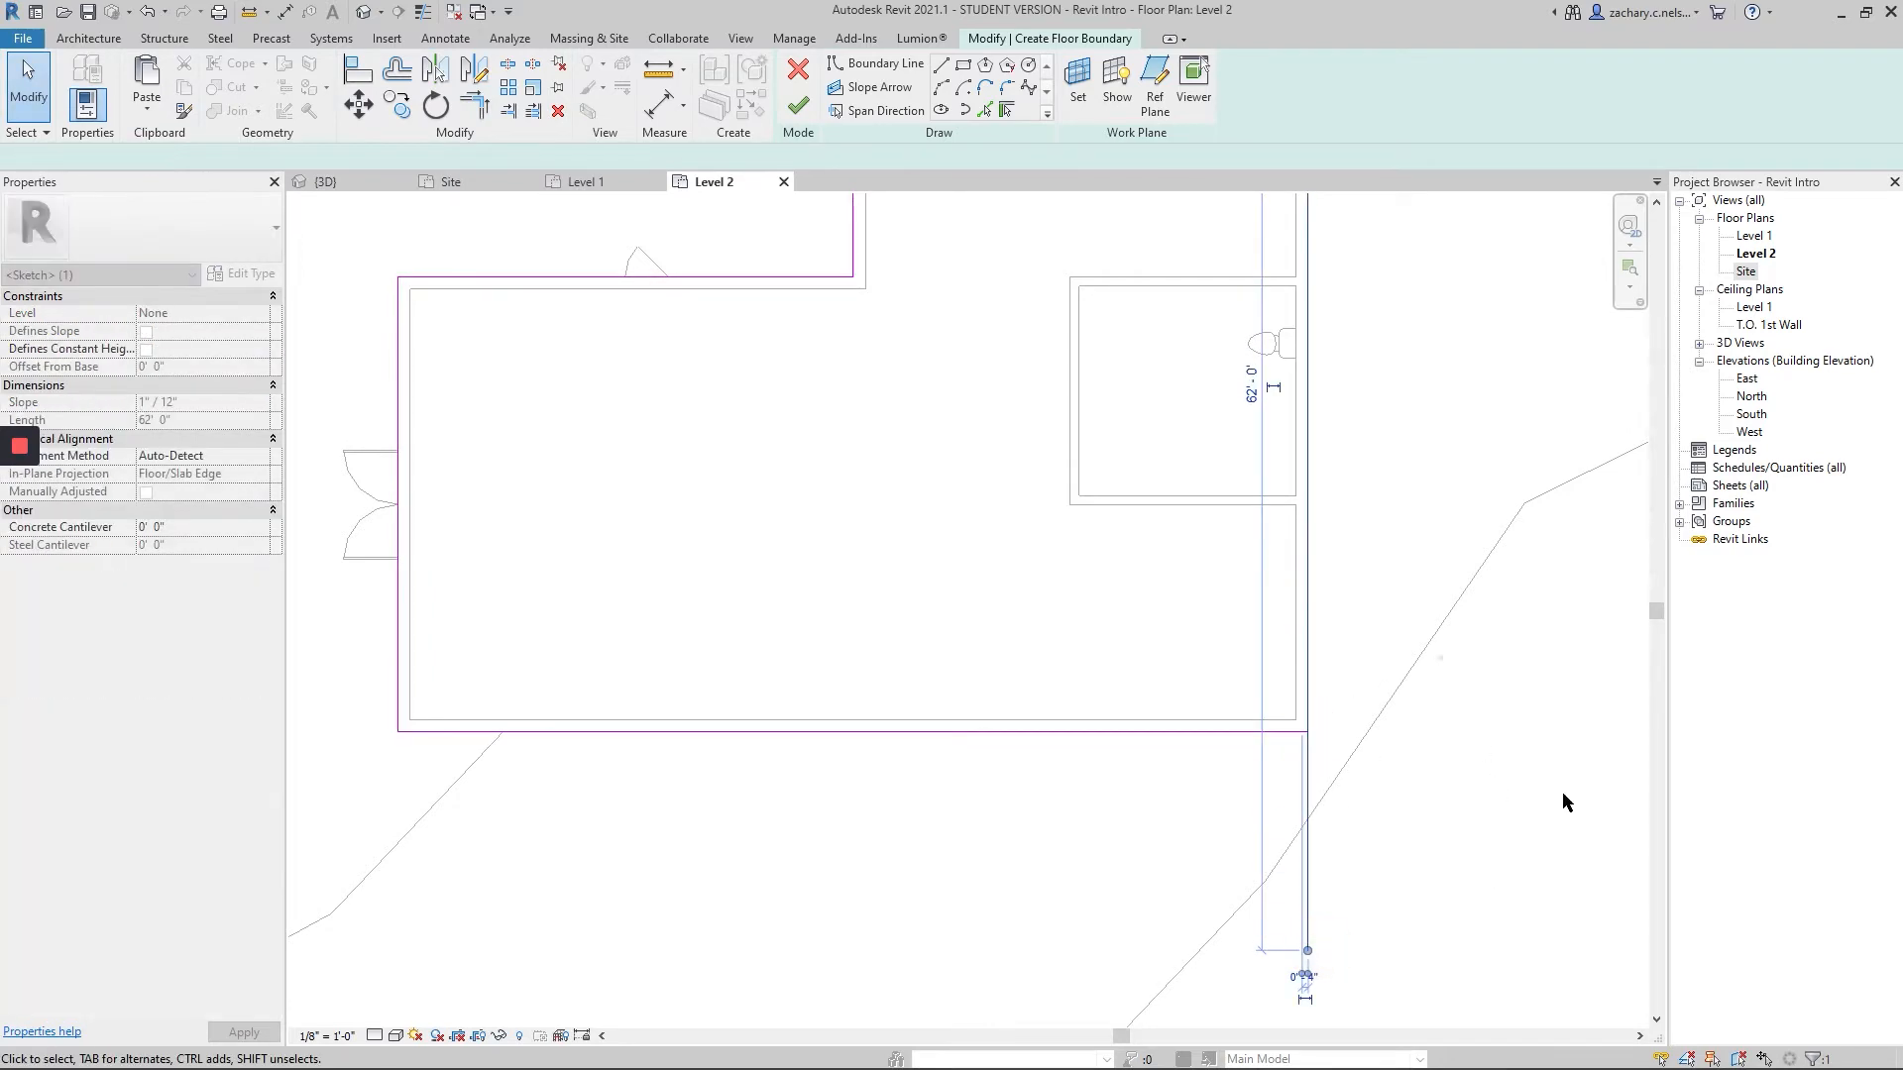
click(1441, 659)
middle_drag(1435, 770, 1338, 706)
- Try to trim the bottom and right boundary lines to a corner, keeping the right line's part below the bottom wall
key(t)
key(r)
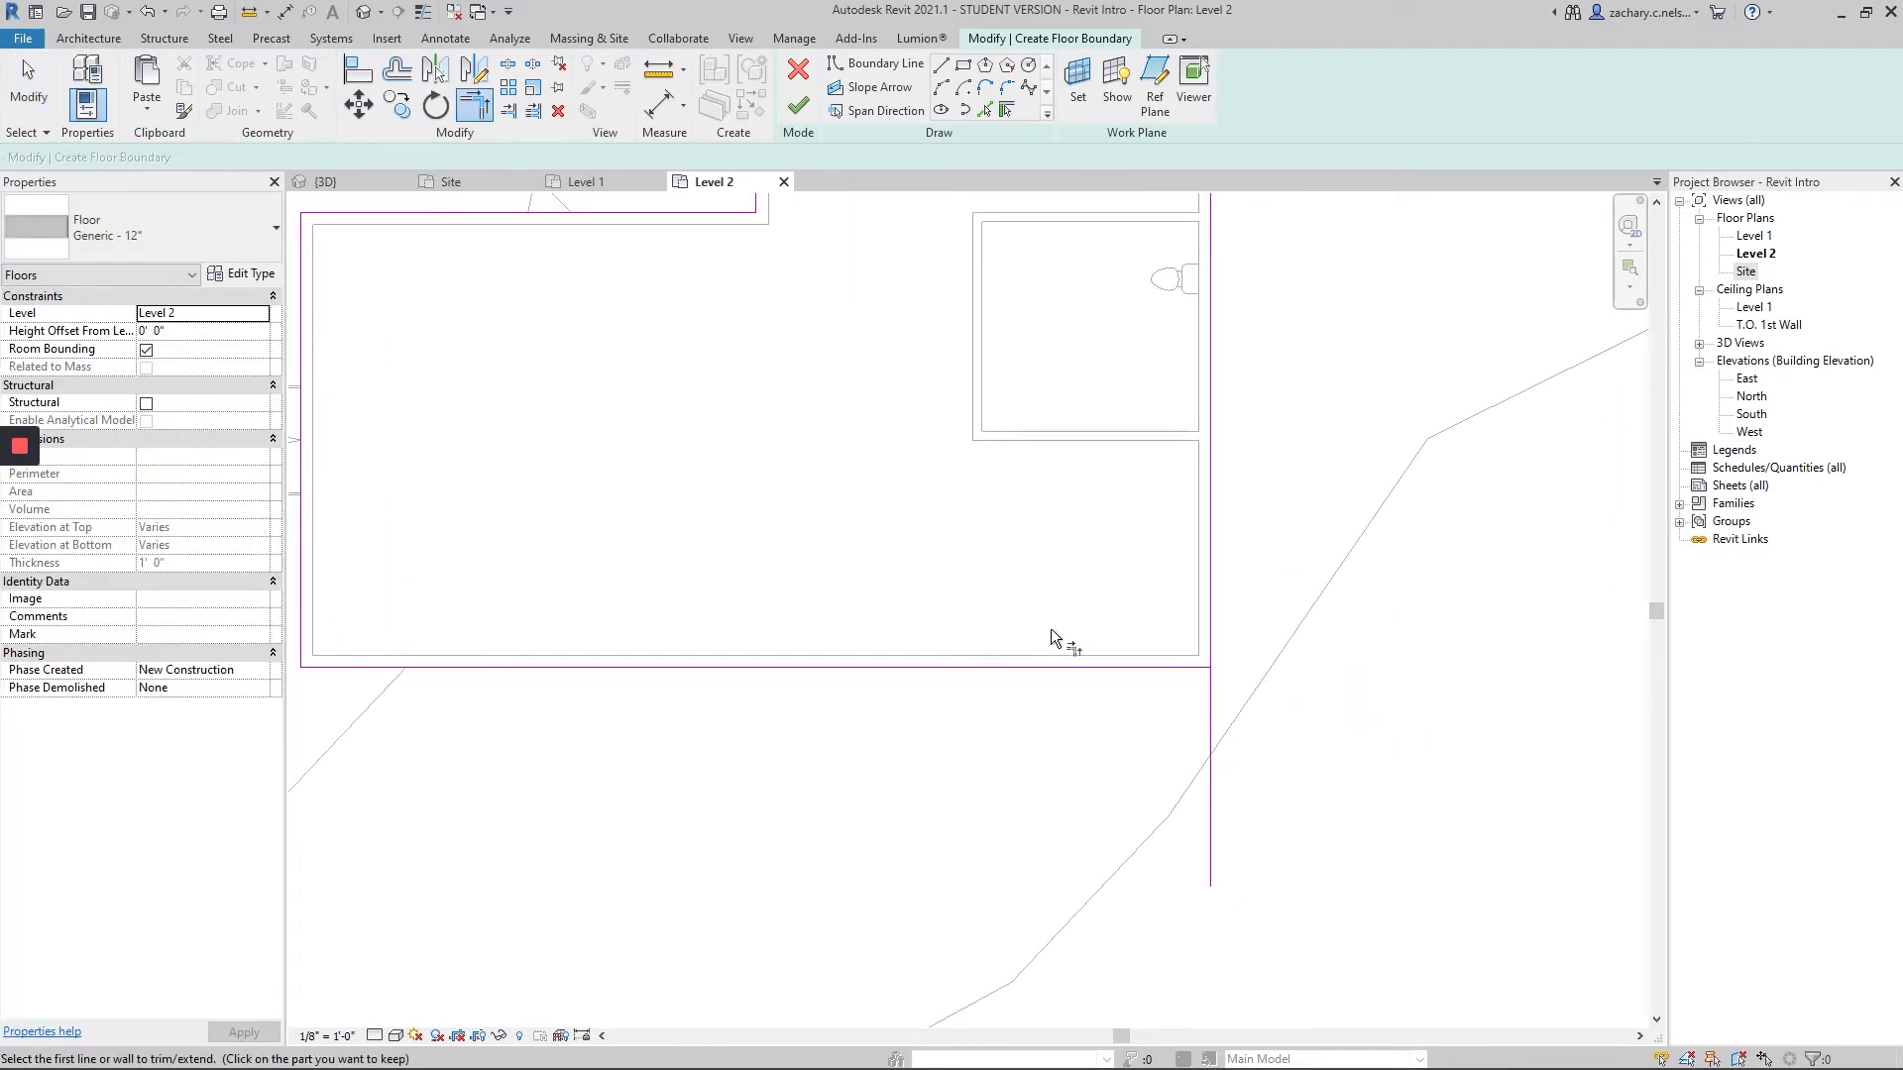
click(986, 665)
click(1205, 711)
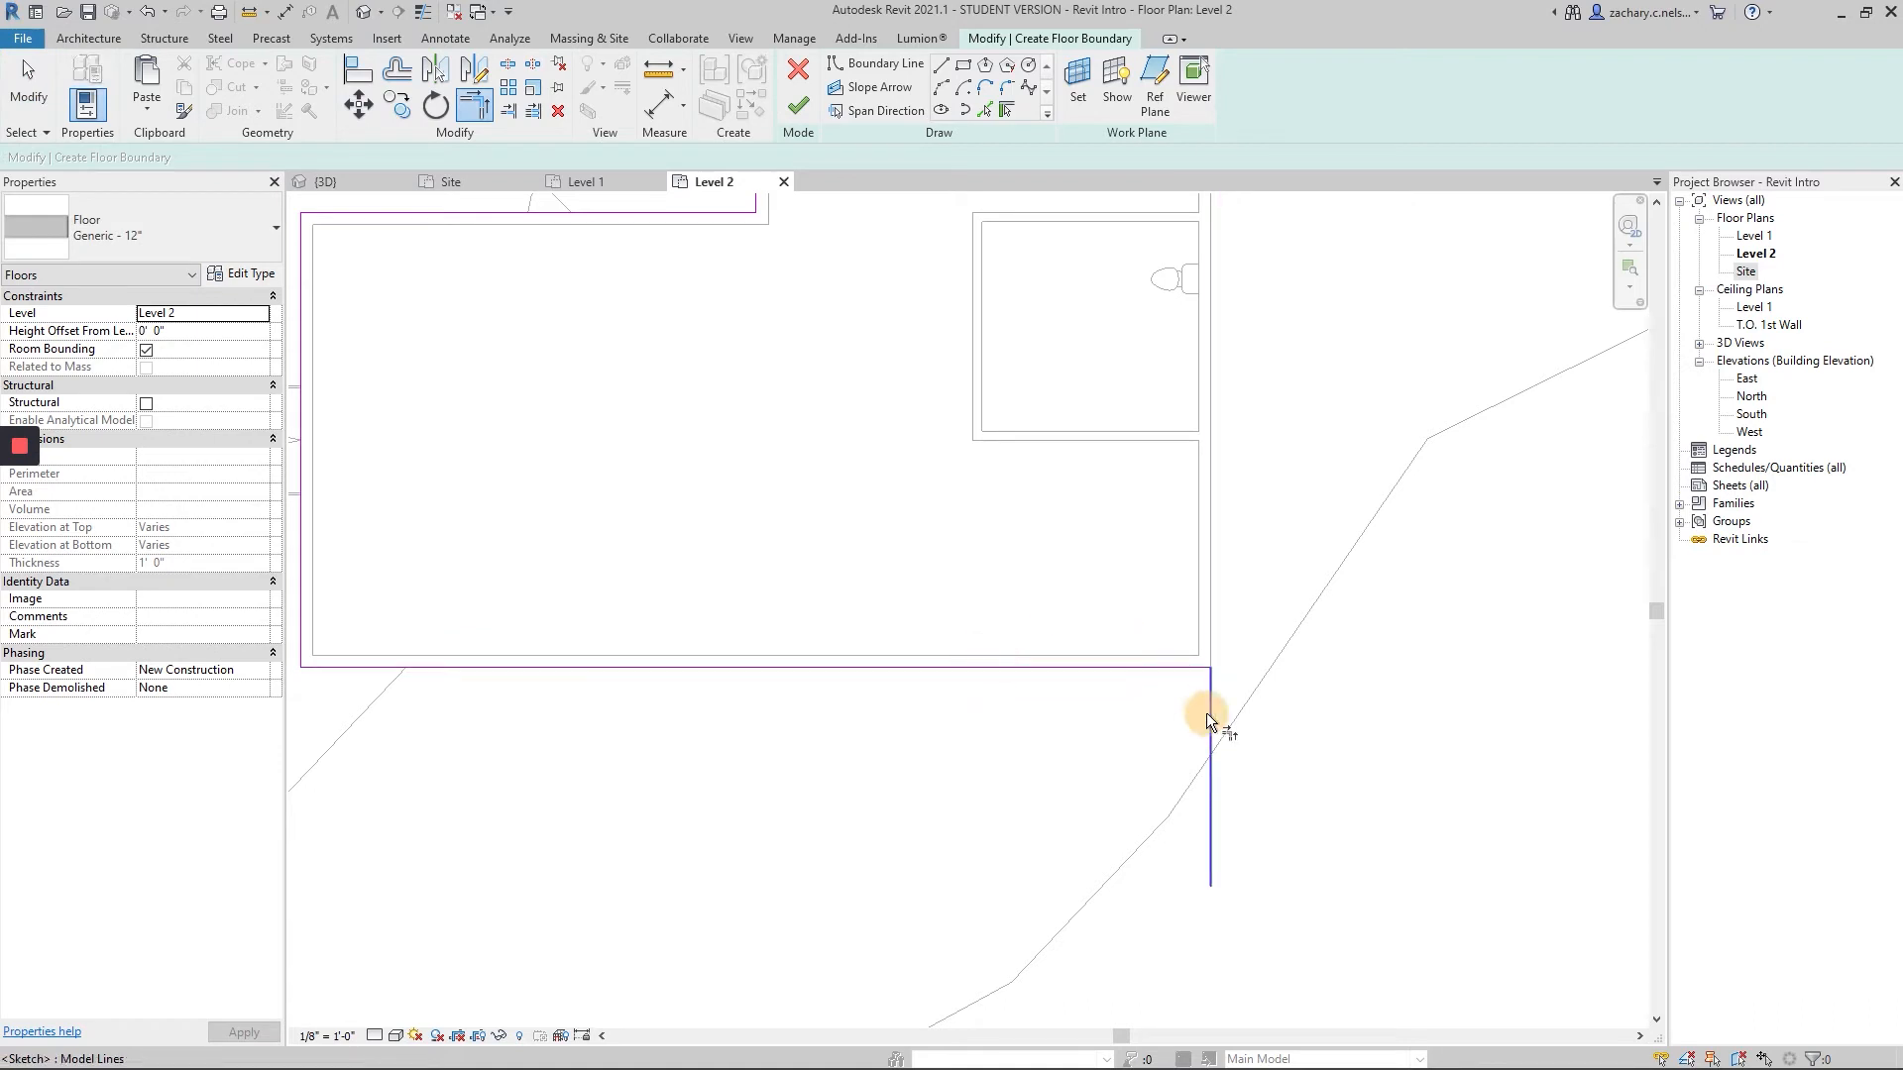
middle_drag(1322, 595, 1308, 947)
scroll(1206, 485, down, 1)
scroll(1223, 416, down, 1)
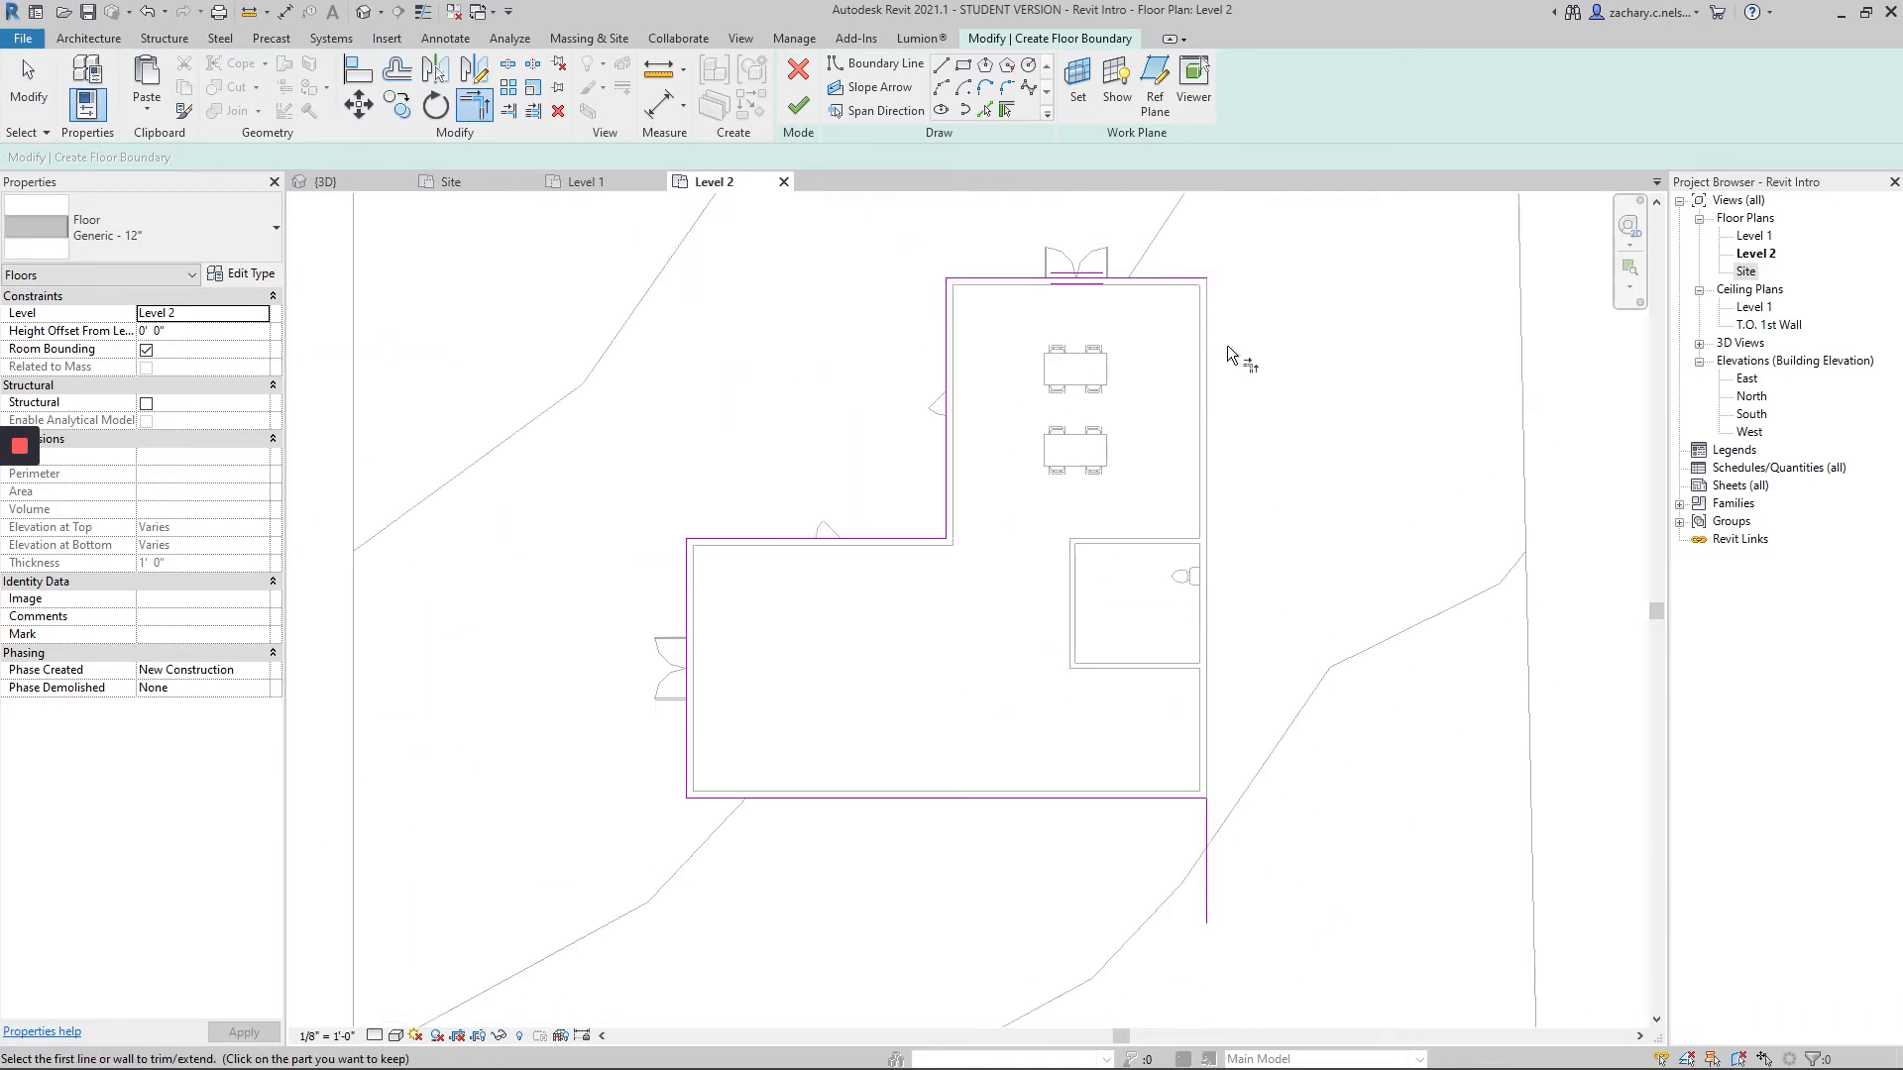
key(Escape)
- Trim off the right boundary line's overhang below the bottom boundary line and finish the Level 2 floor sketch
scroll(1136, 808, up, 2)
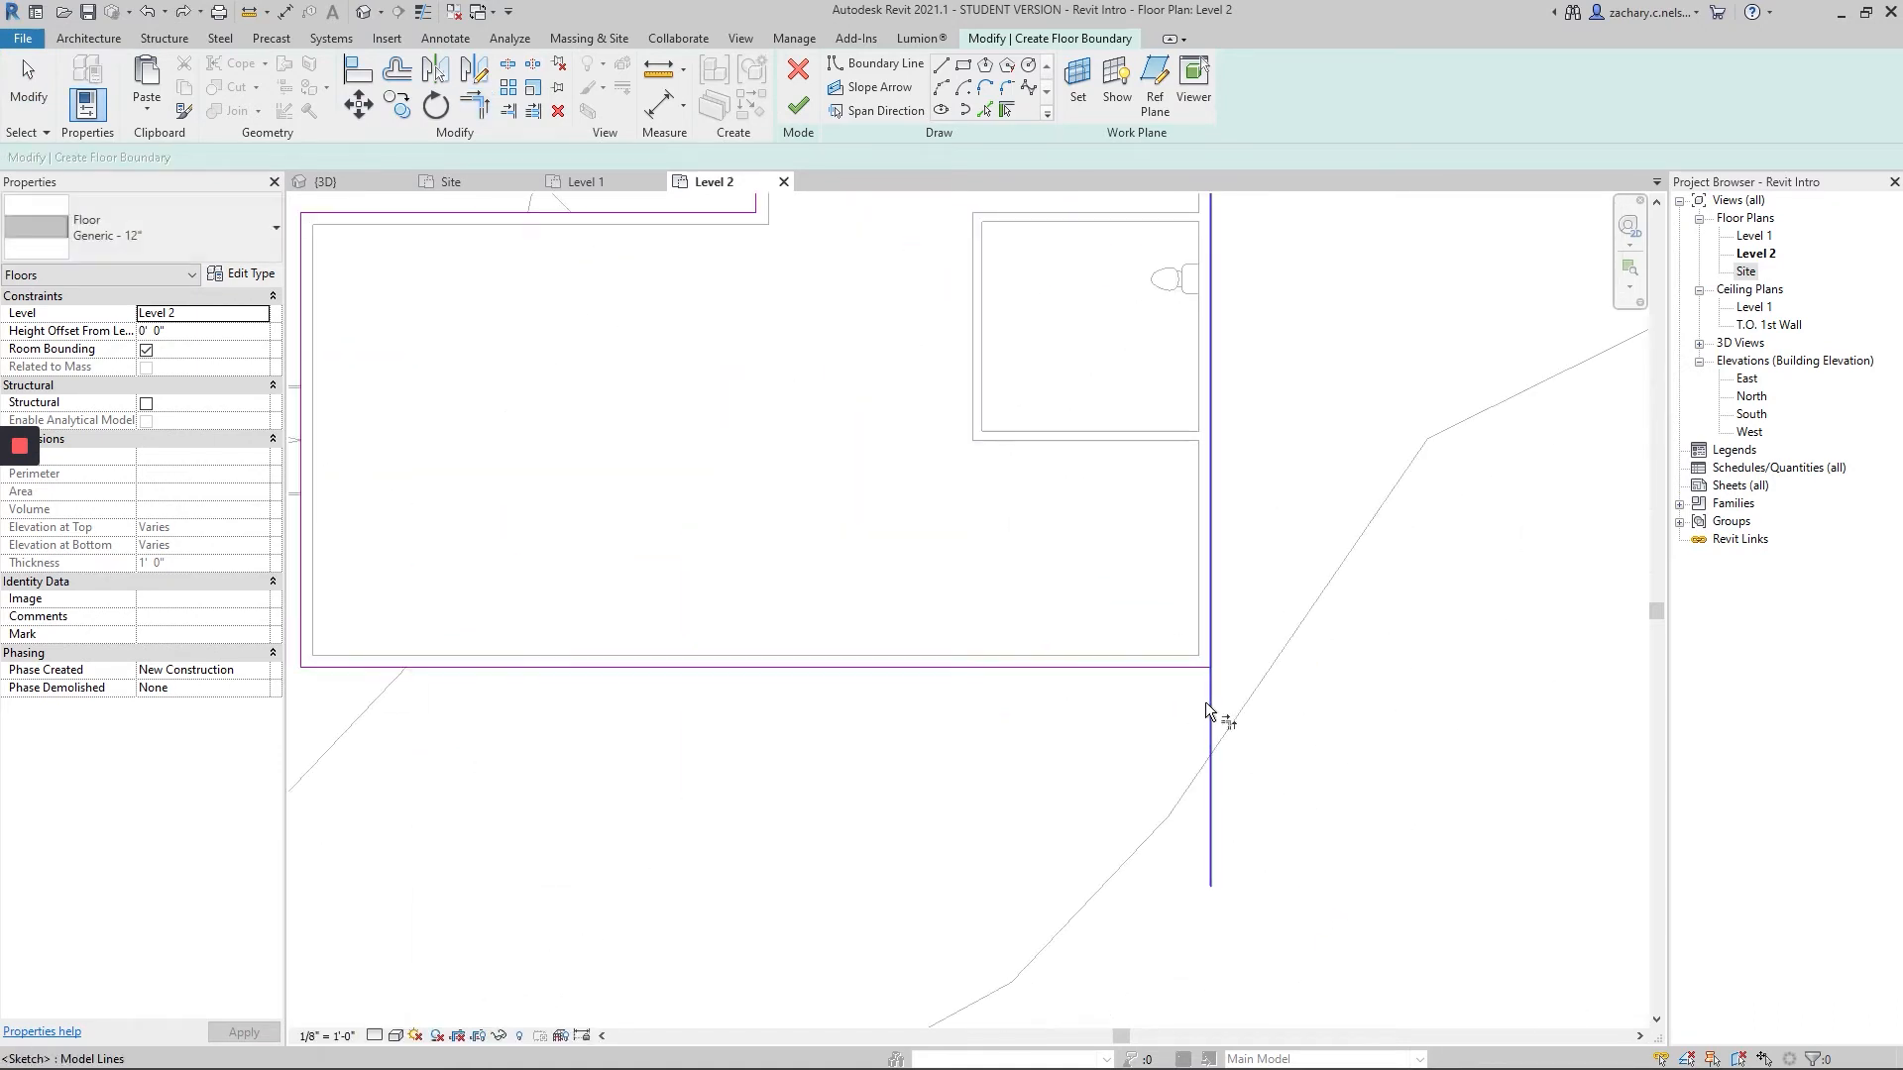
click(1084, 667)
click(1083, 668)
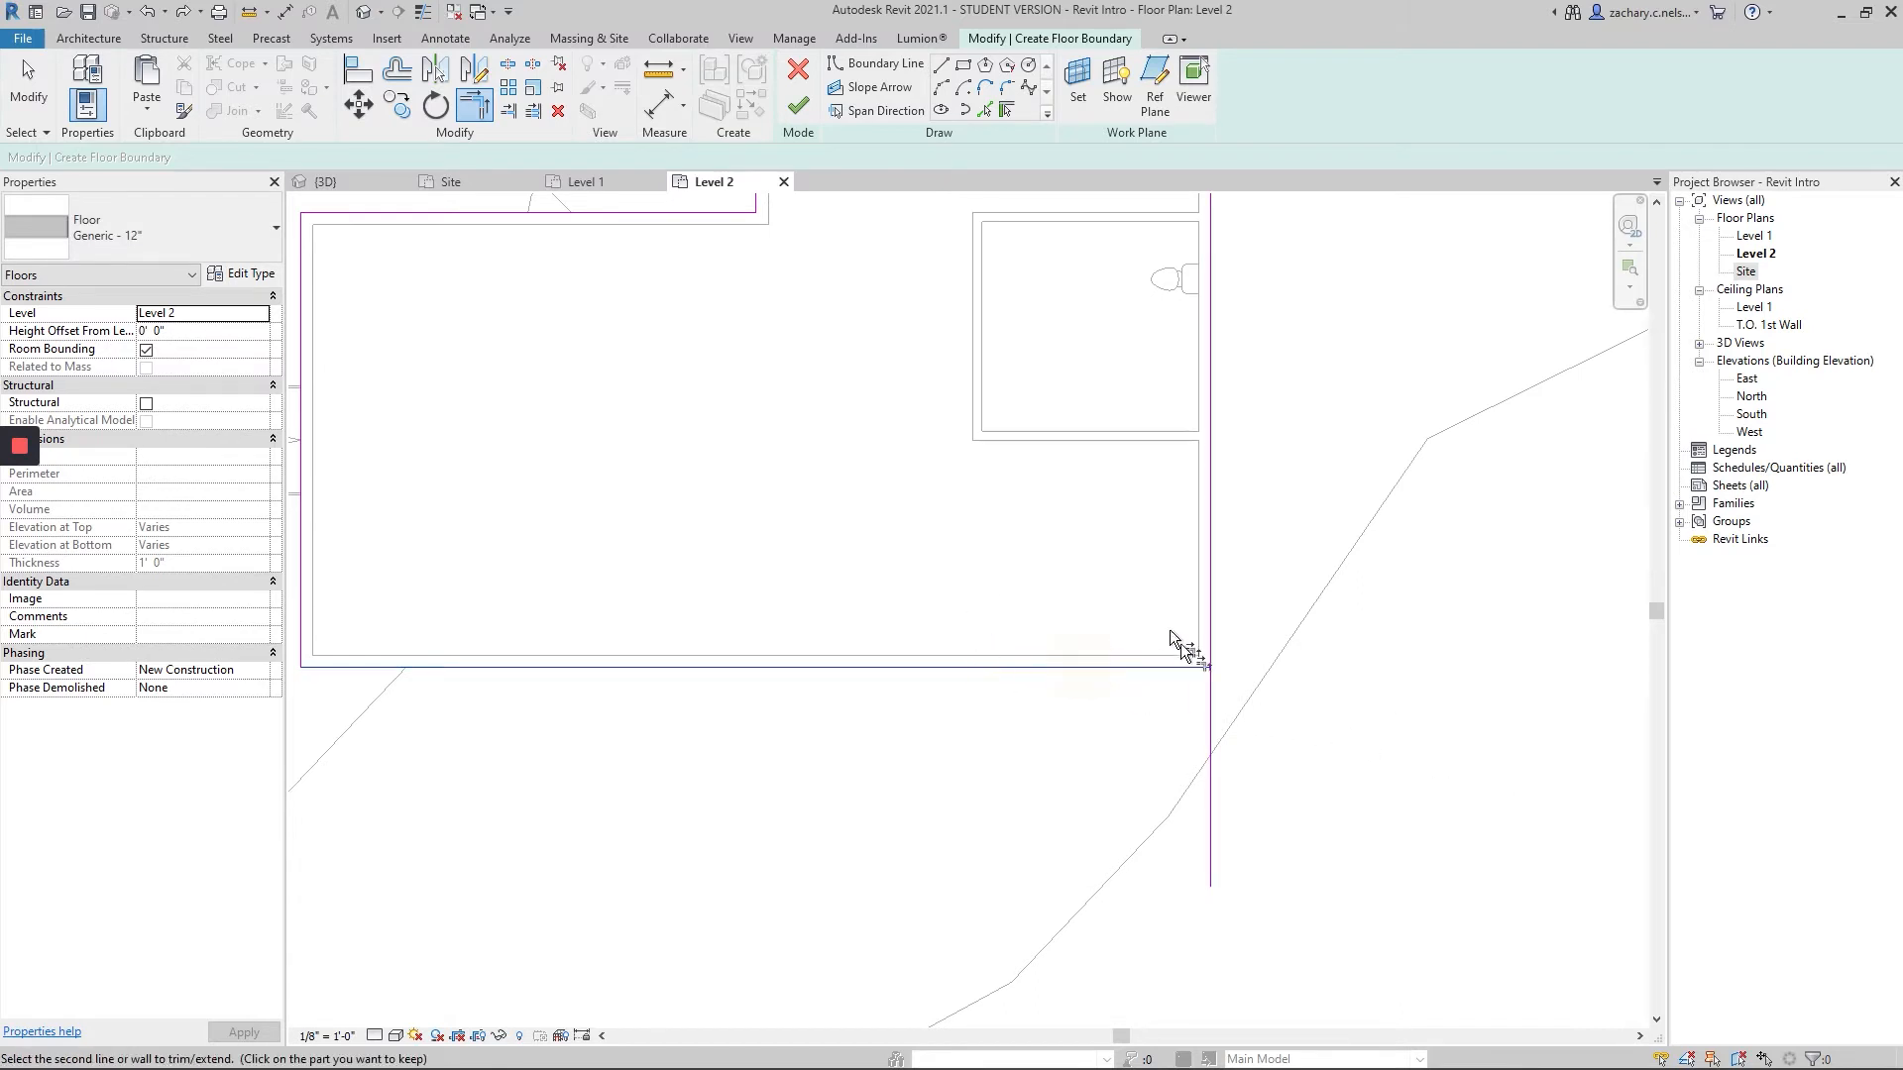
click(1212, 738)
click(1212, 462)
scroll(1490, 900, down, 4)
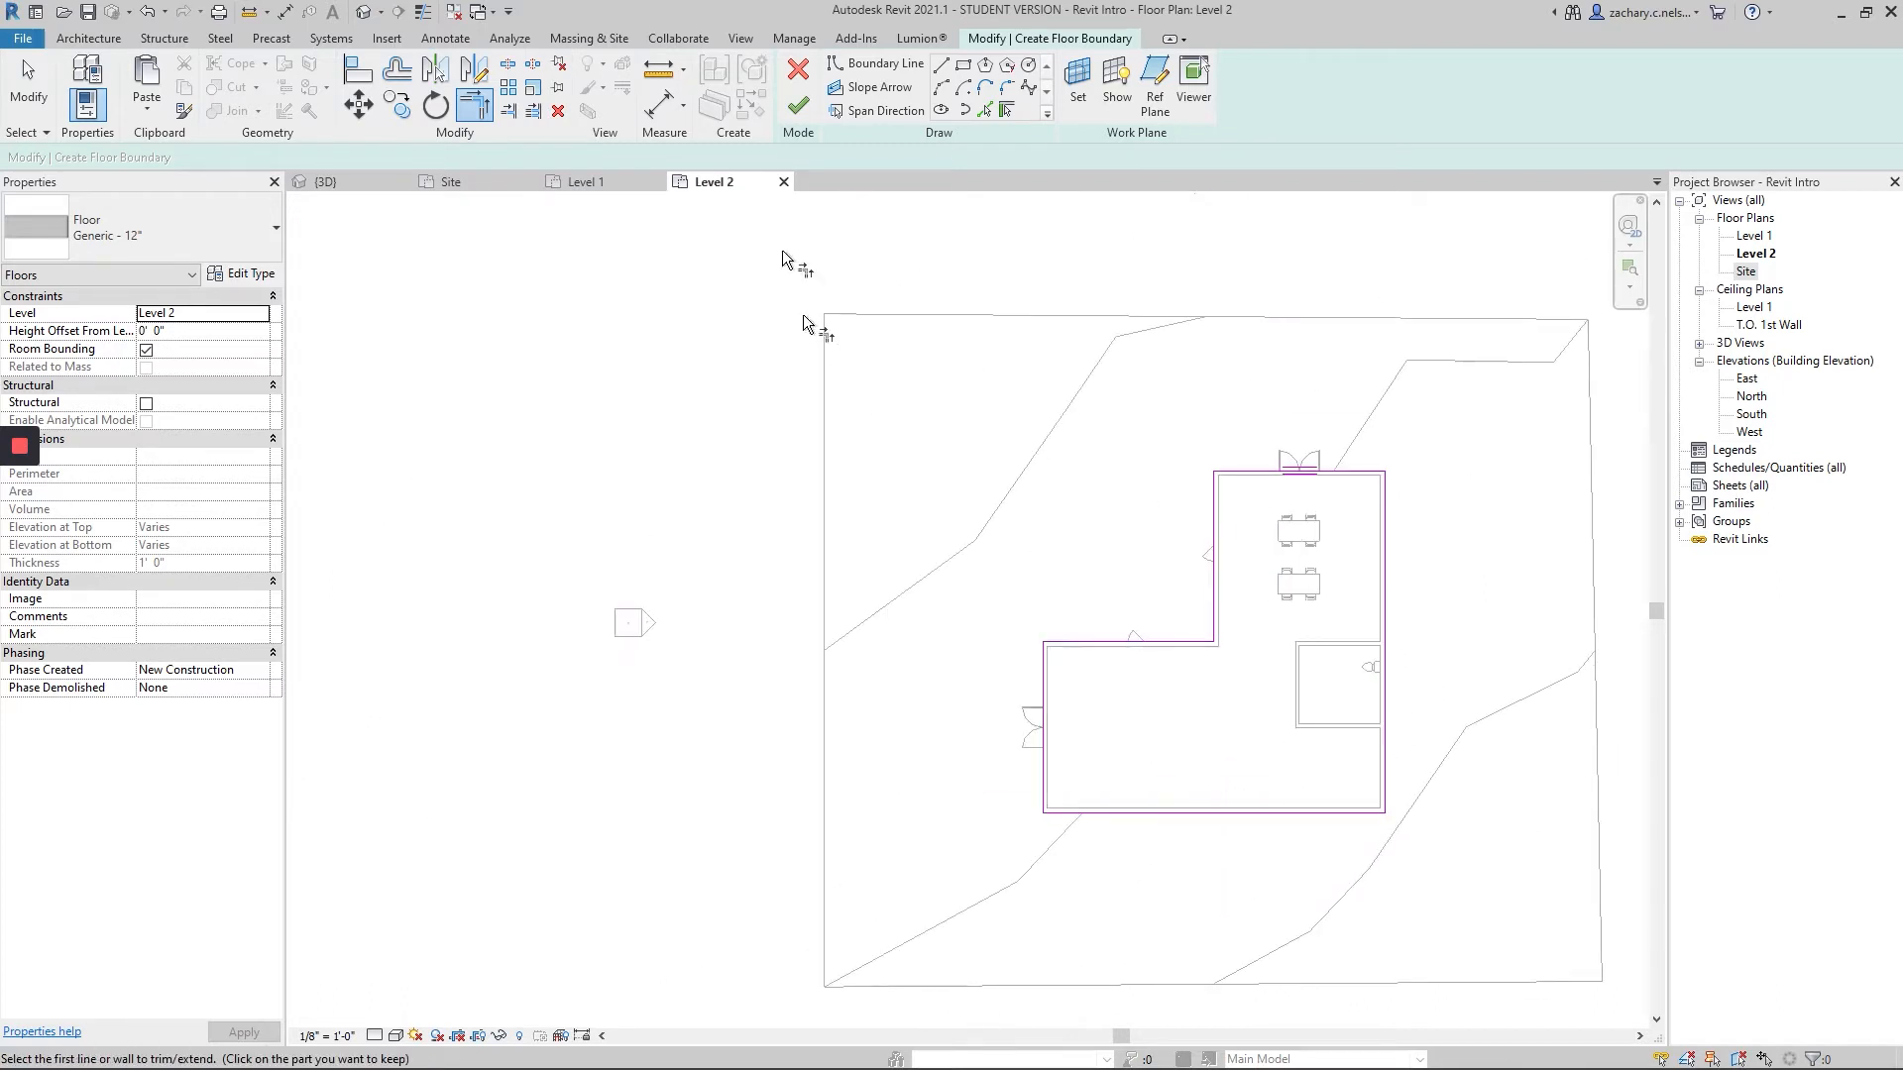
click(799, 107)
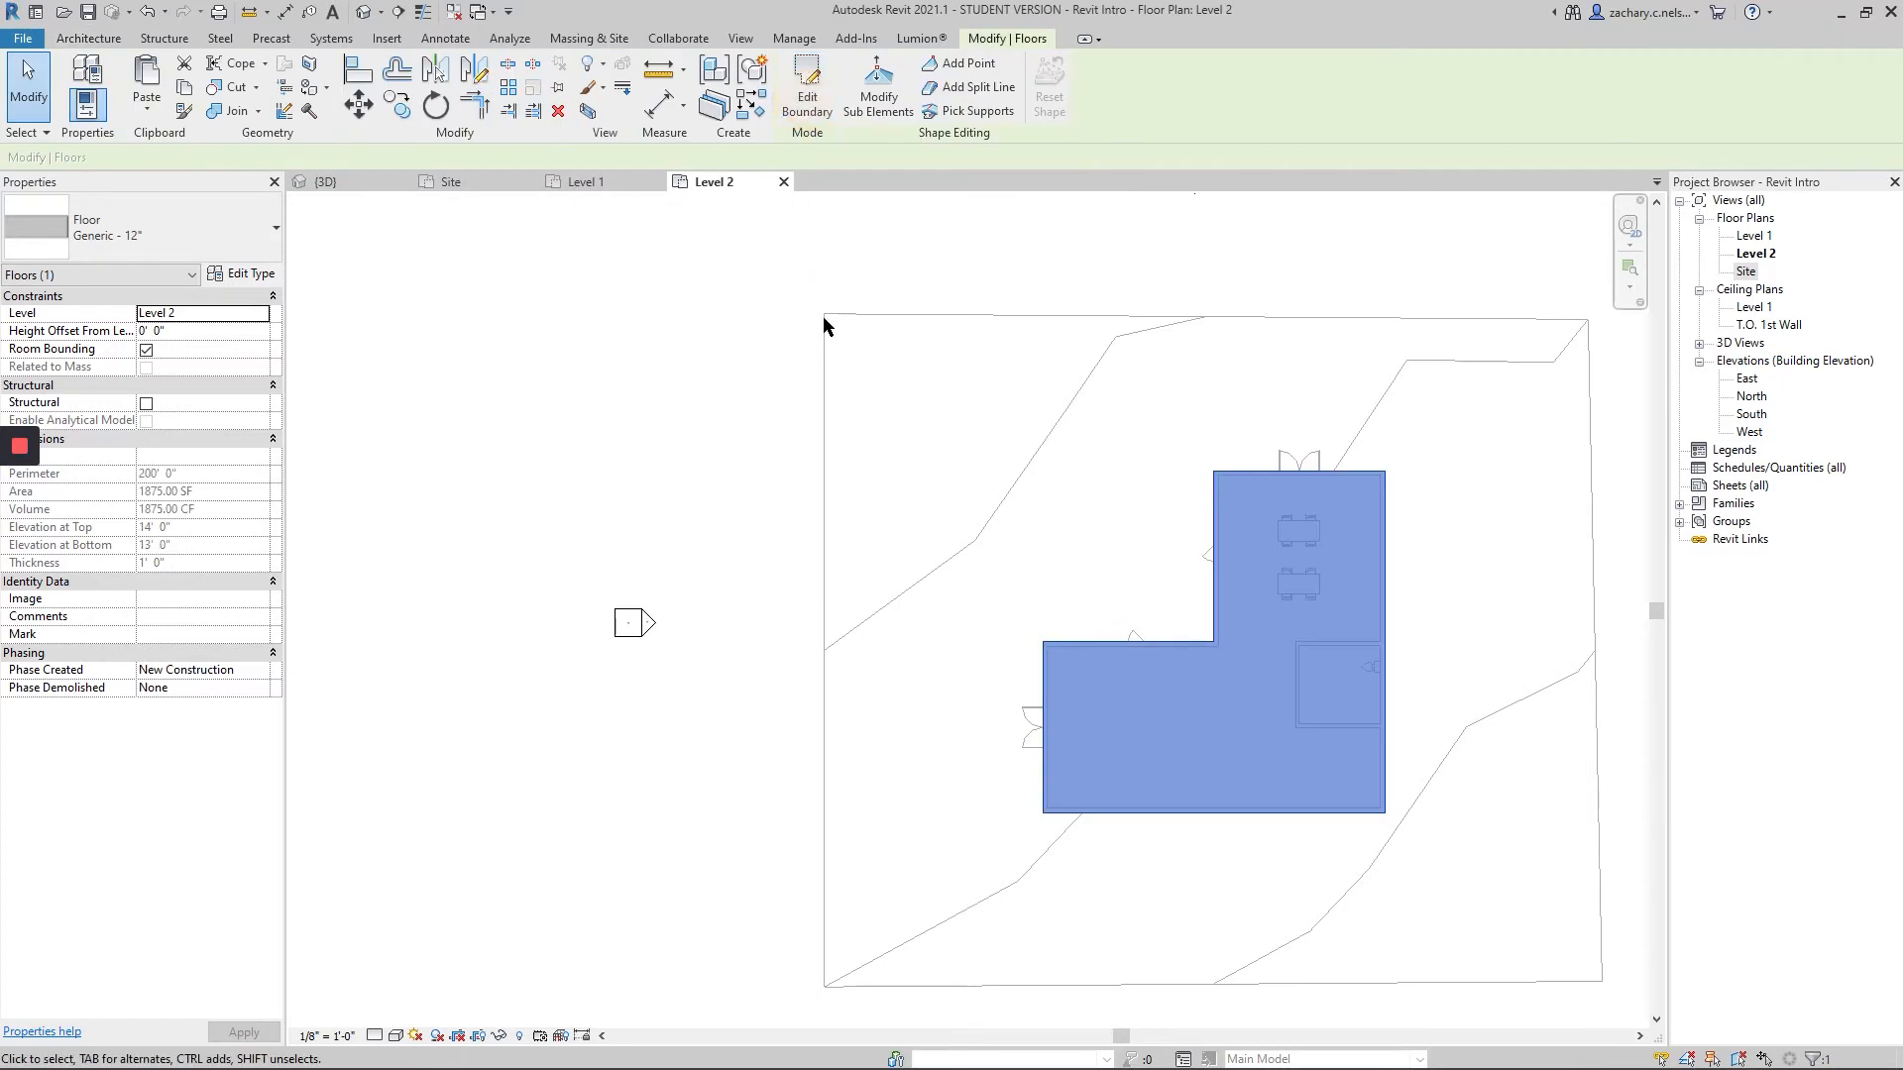
click(51, 109)
- Cut a 12' 5" wide rectangular vertical opening in the Level 2 floor, from the restroom's lower-left outer corner to the building's lower-right inner corner
middle_drag(1278, 555, 1139, 582)
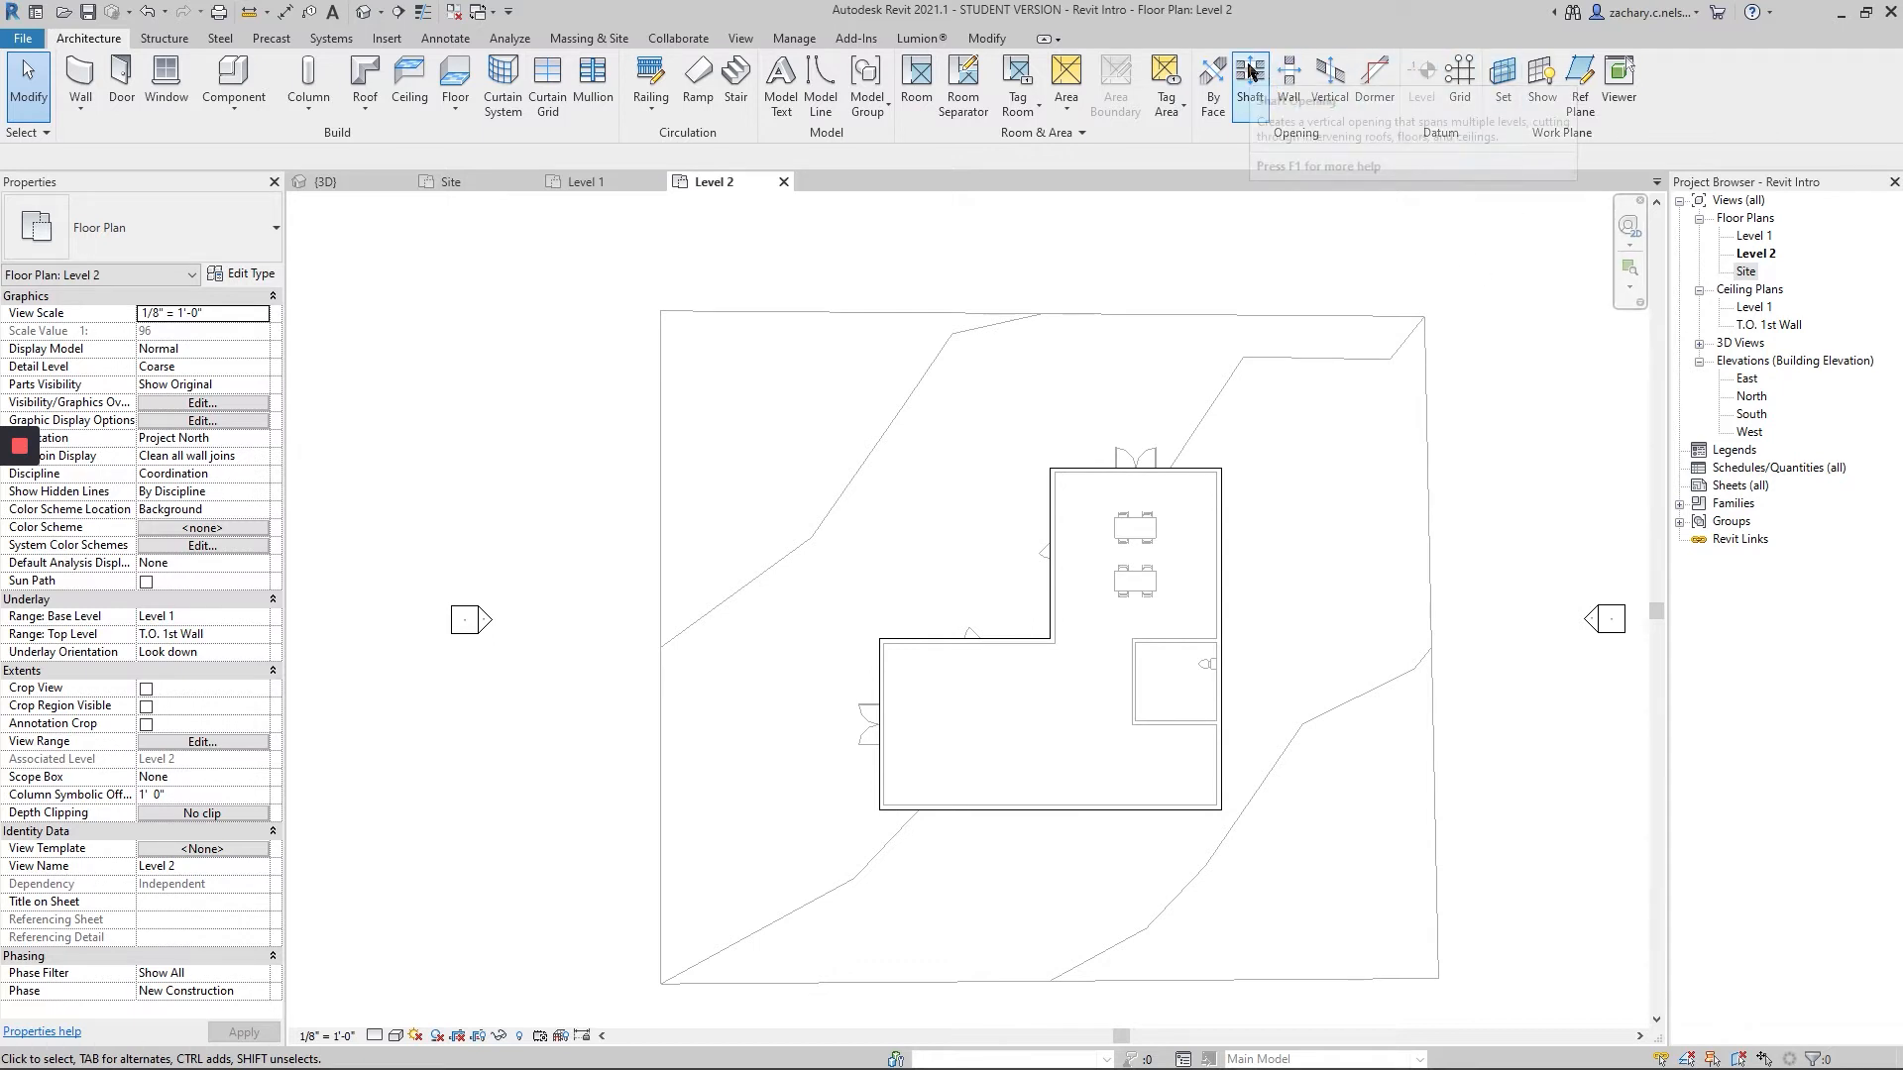
click(1329, 81)
middle_drag(1301, 646, 1292, 544)
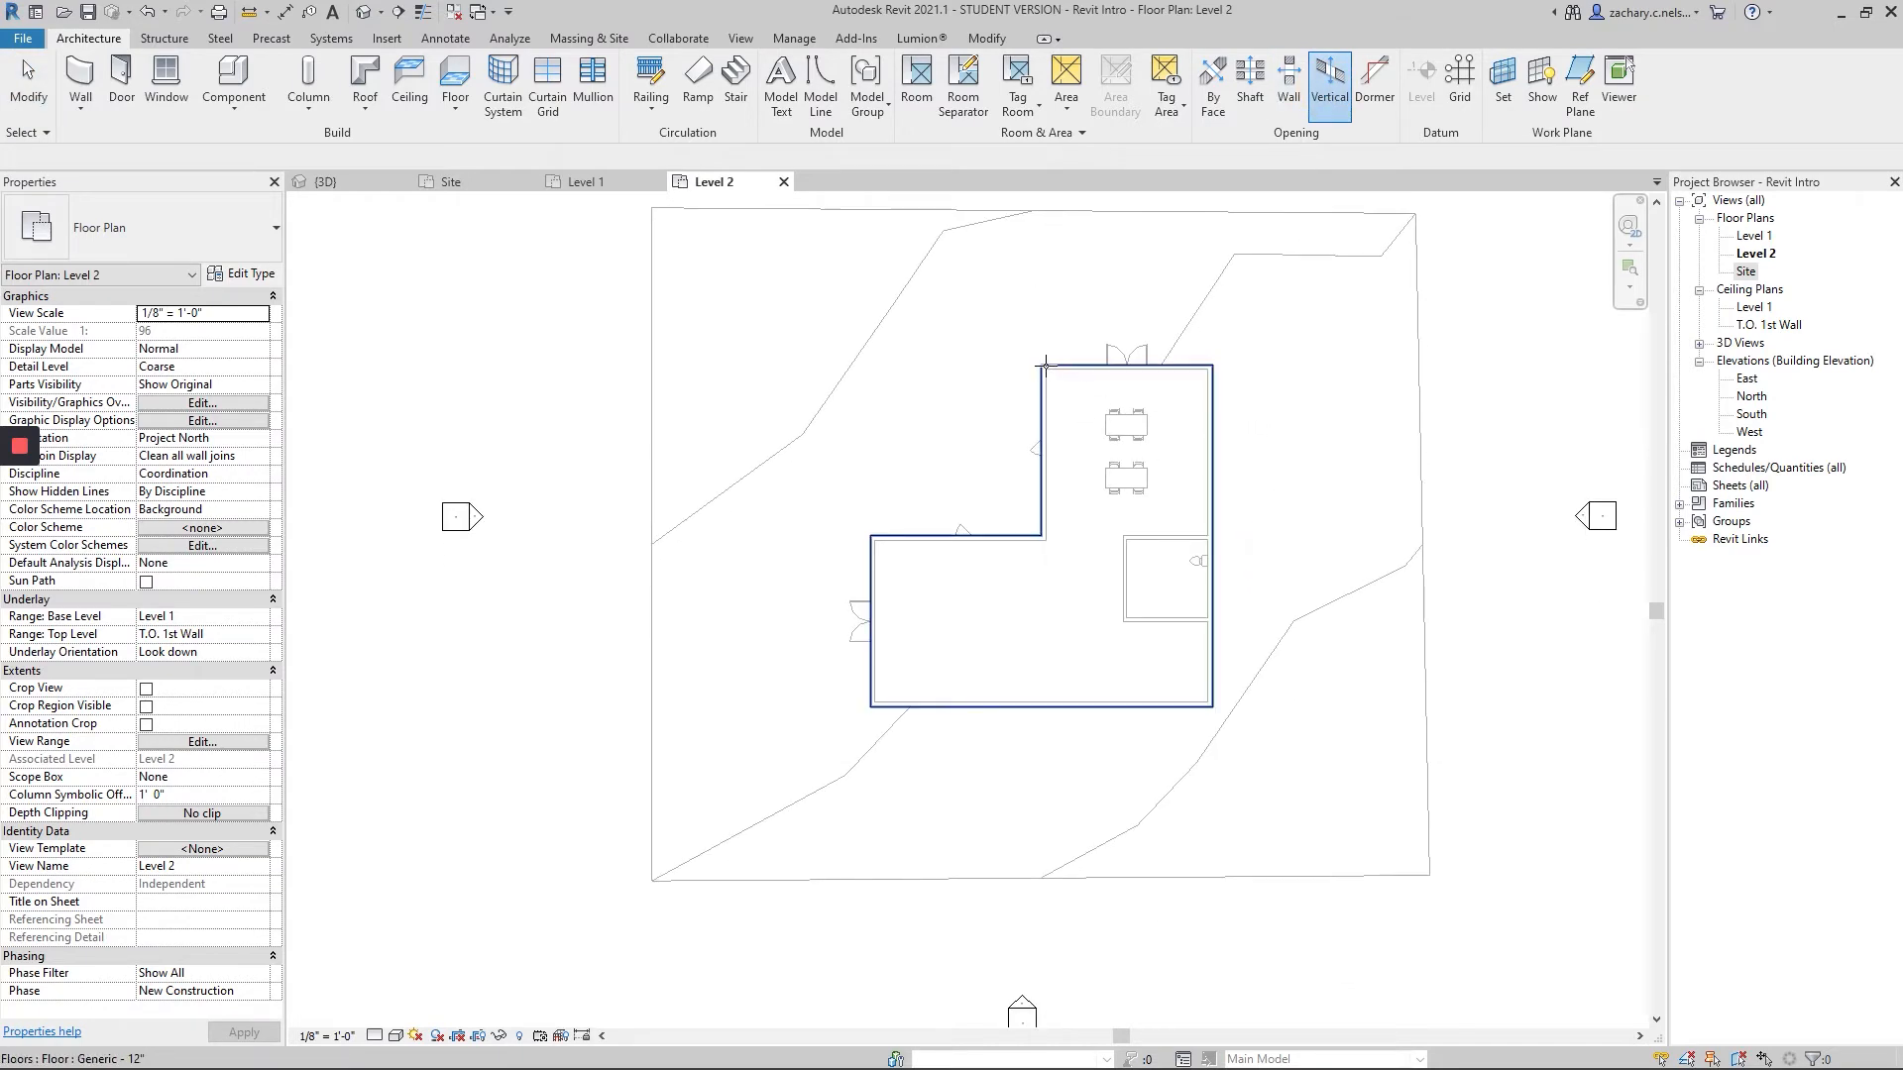
click(1046, 369)
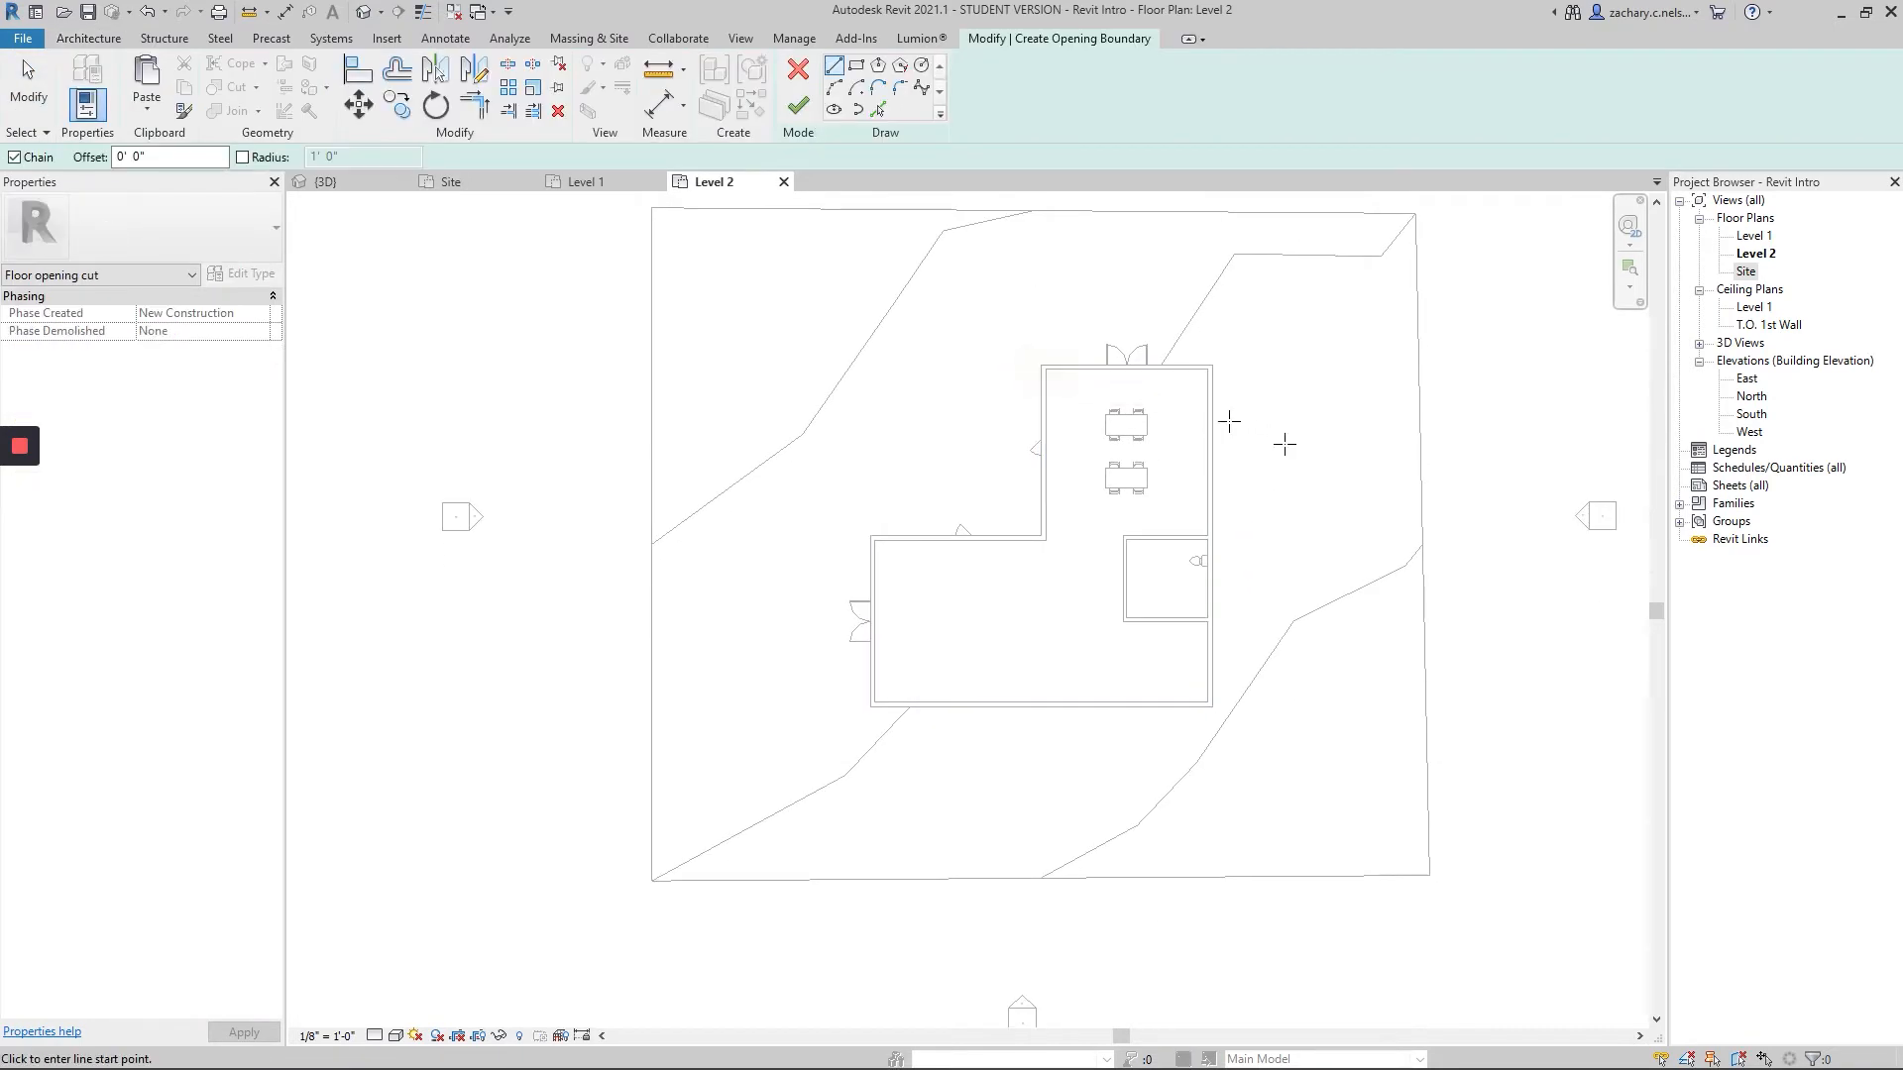
click(855, 66)
scroll(966, 659, up, 3)
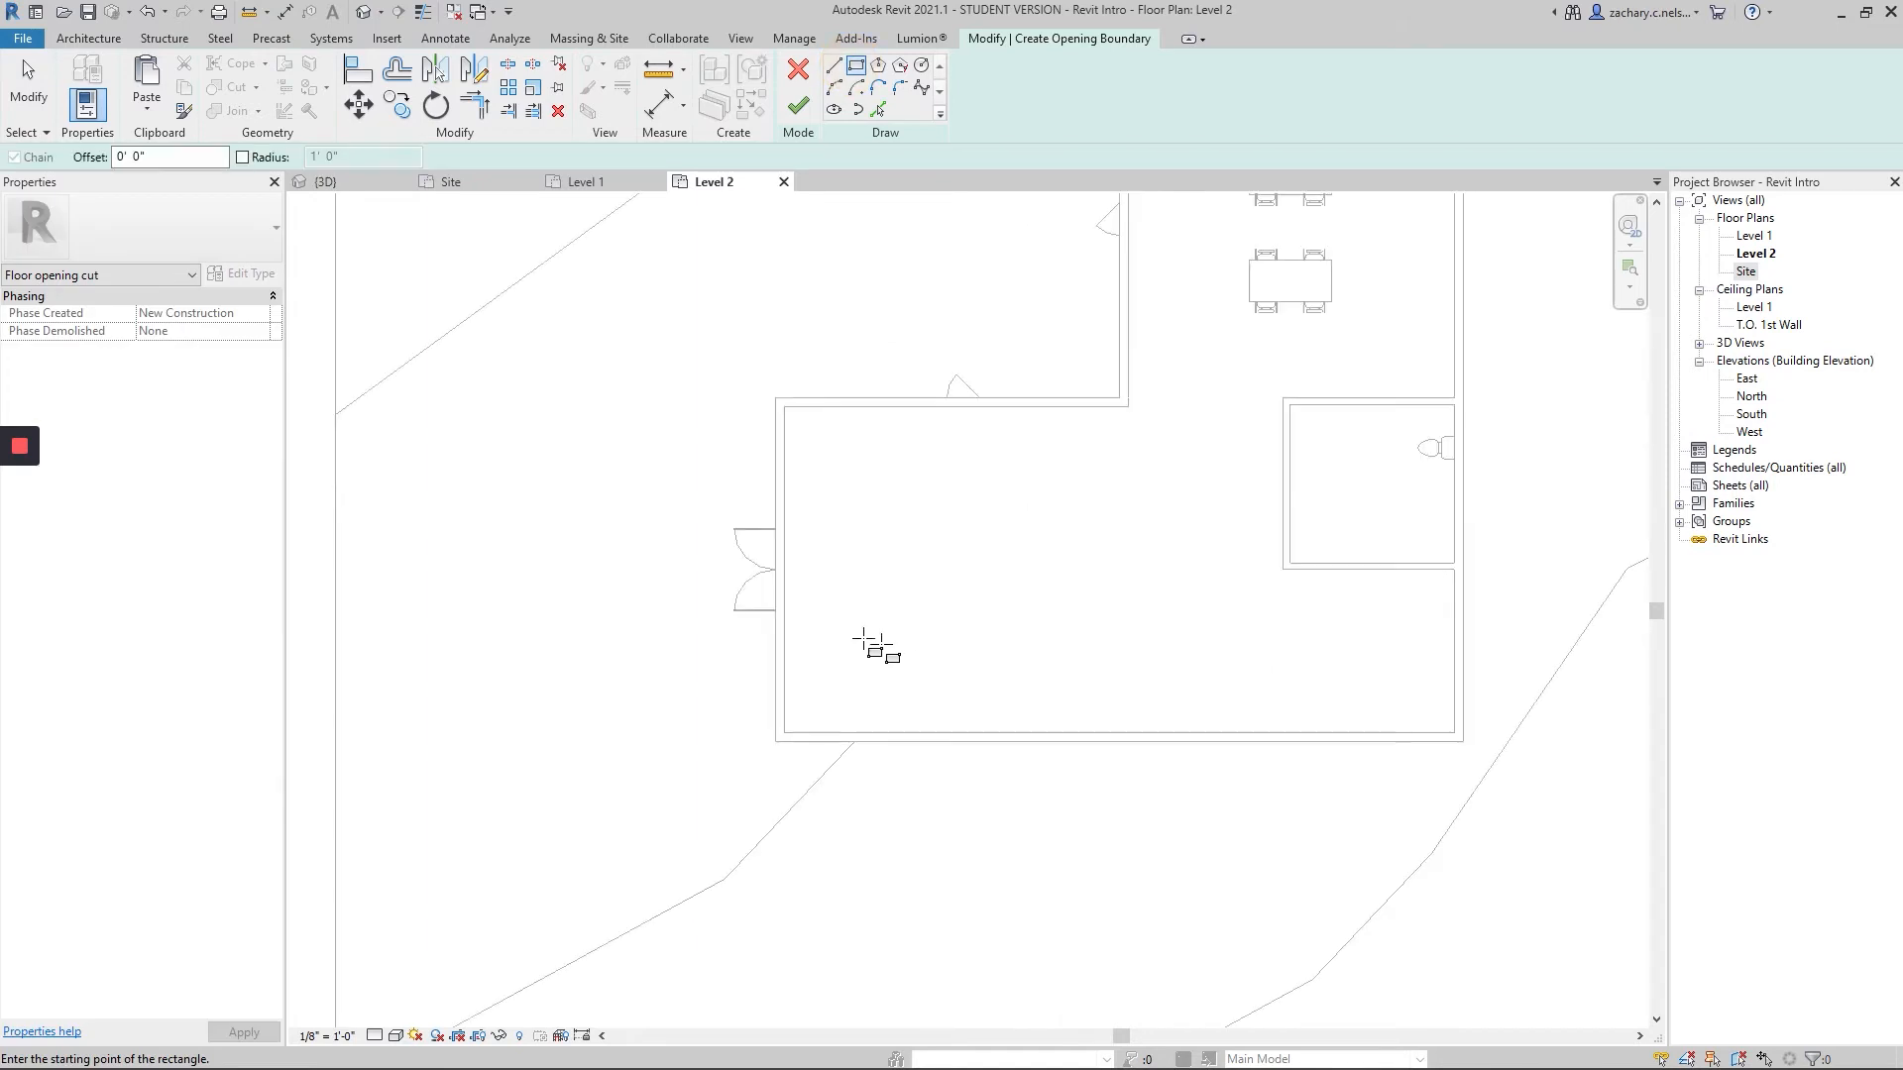
click(1282, 568)
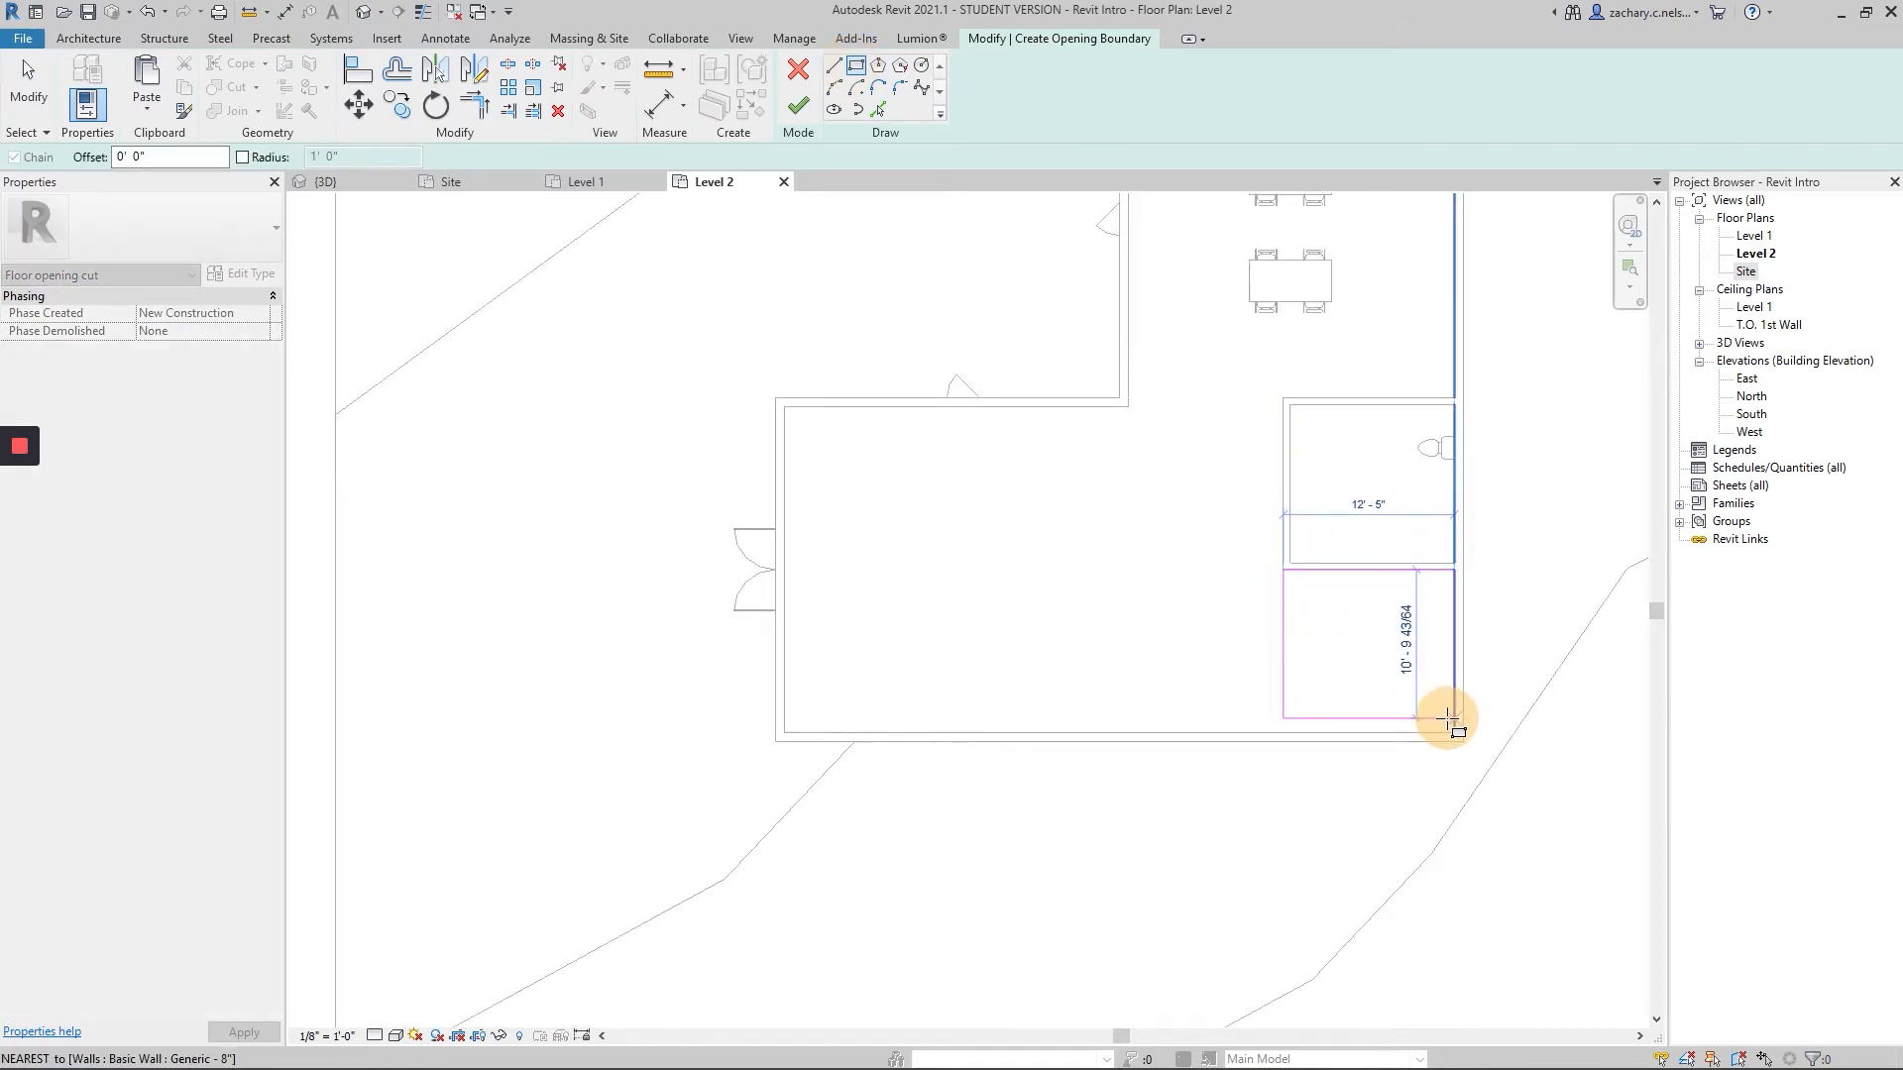
click(1451, 732)
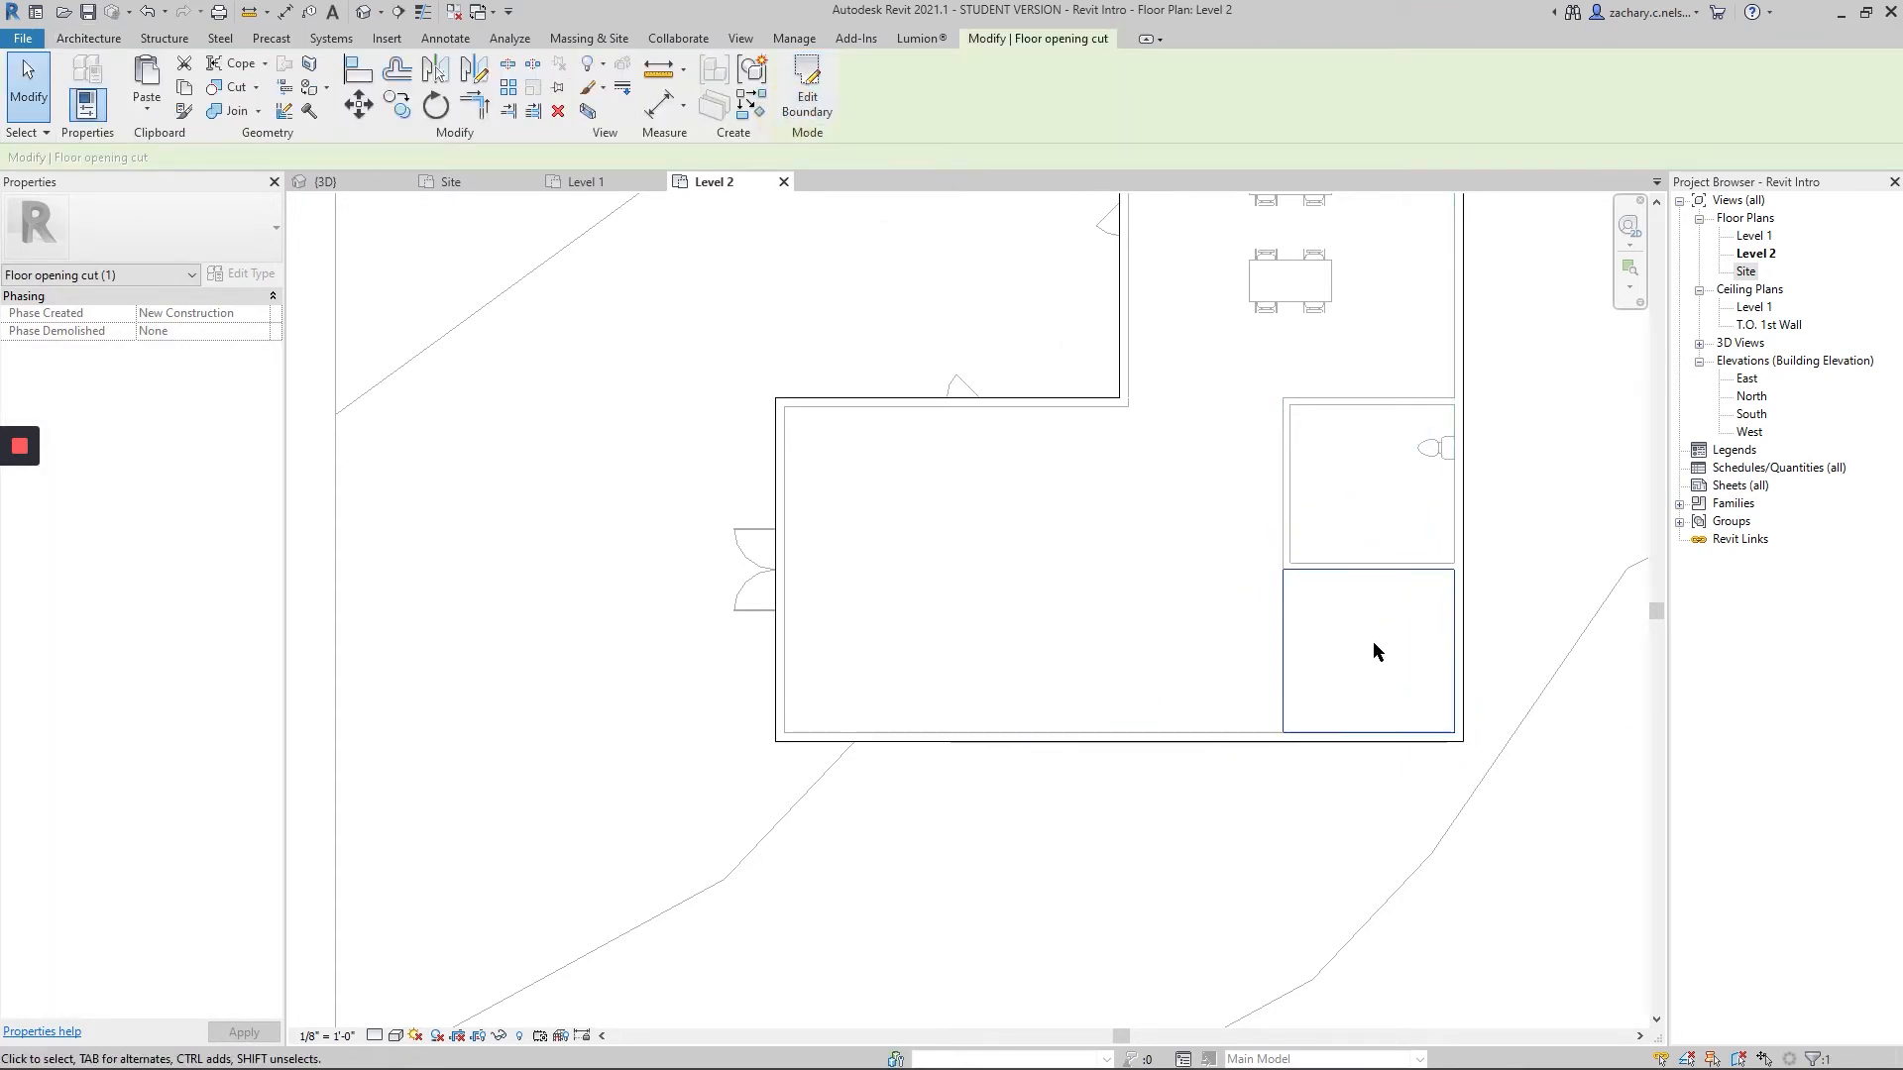
- Examine the new floor opening from above in the 3D view
click(372, 180)
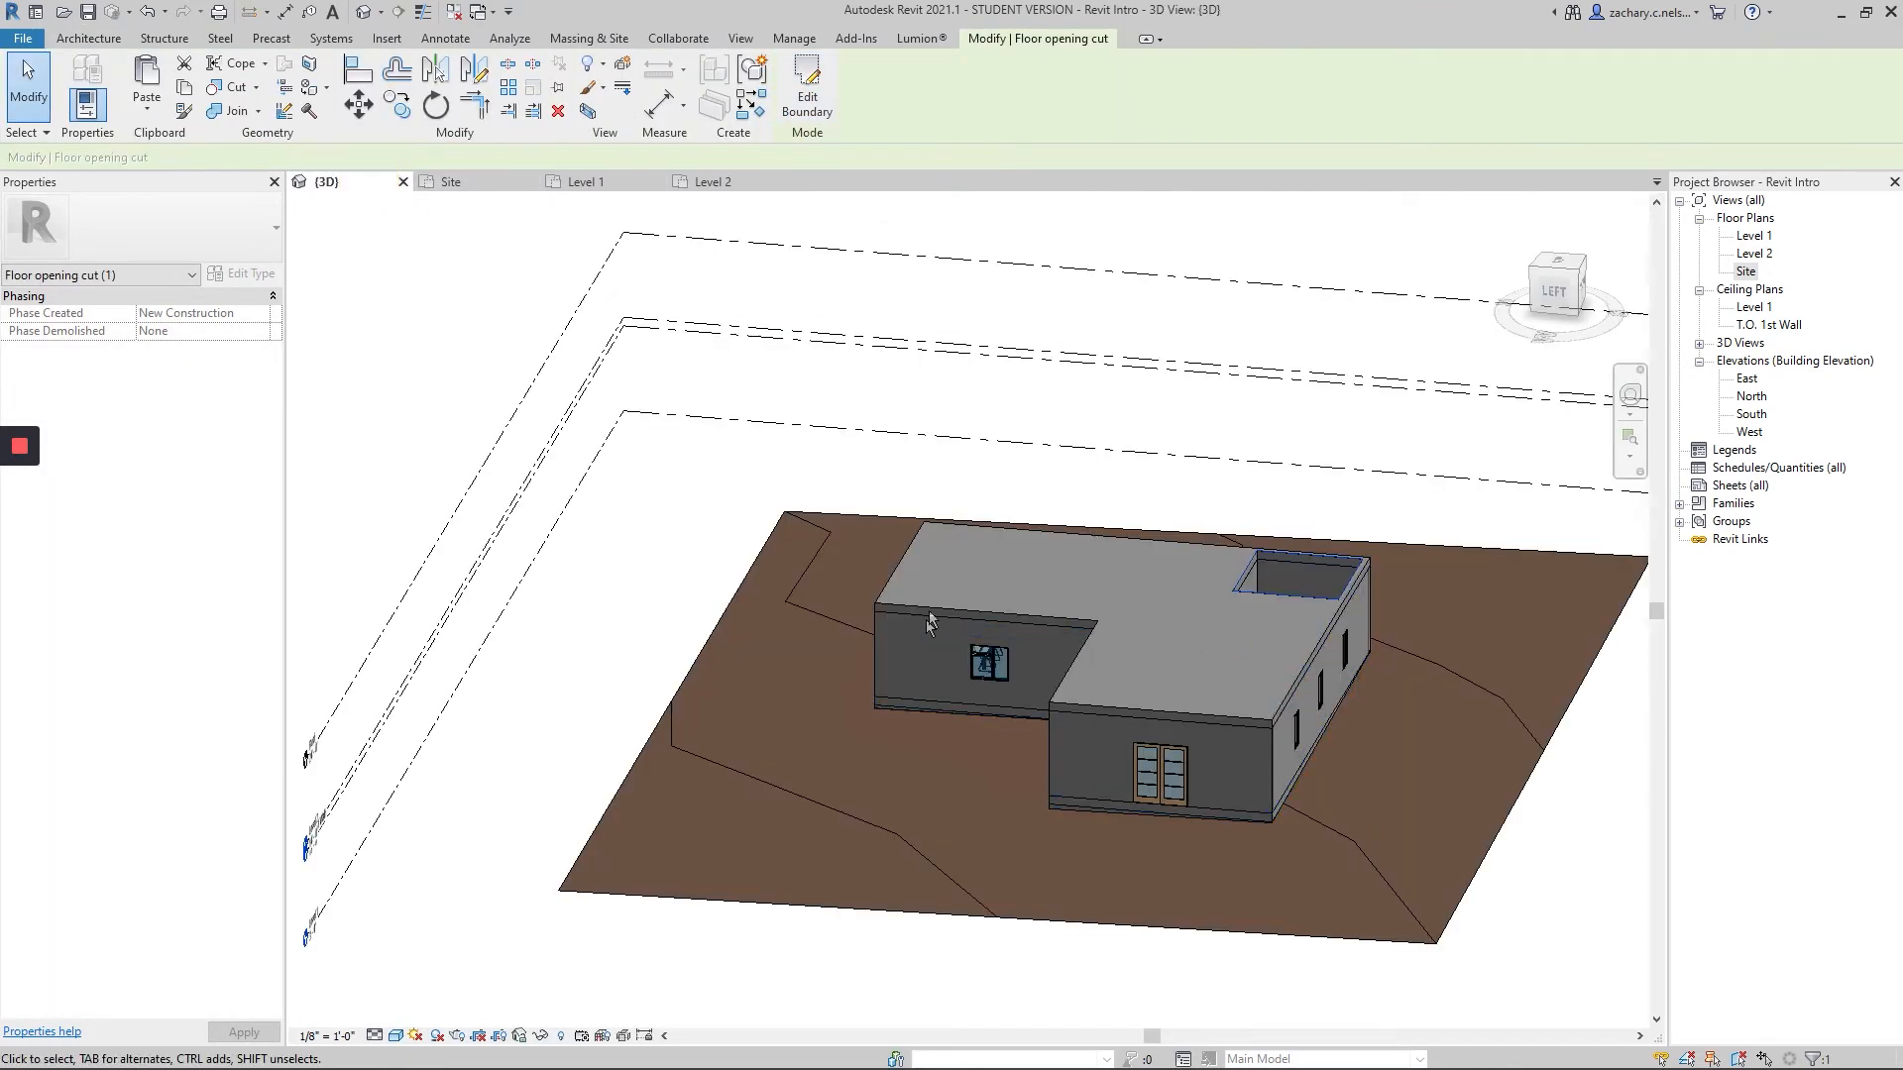
scroll(1375, 574, up, 5)
shift+middle_drag(1550, 569, 1189, 594)
middle_drag(1392, 589, 1209, 631)
shift+middle_drag(1231, 538, 878, 751)
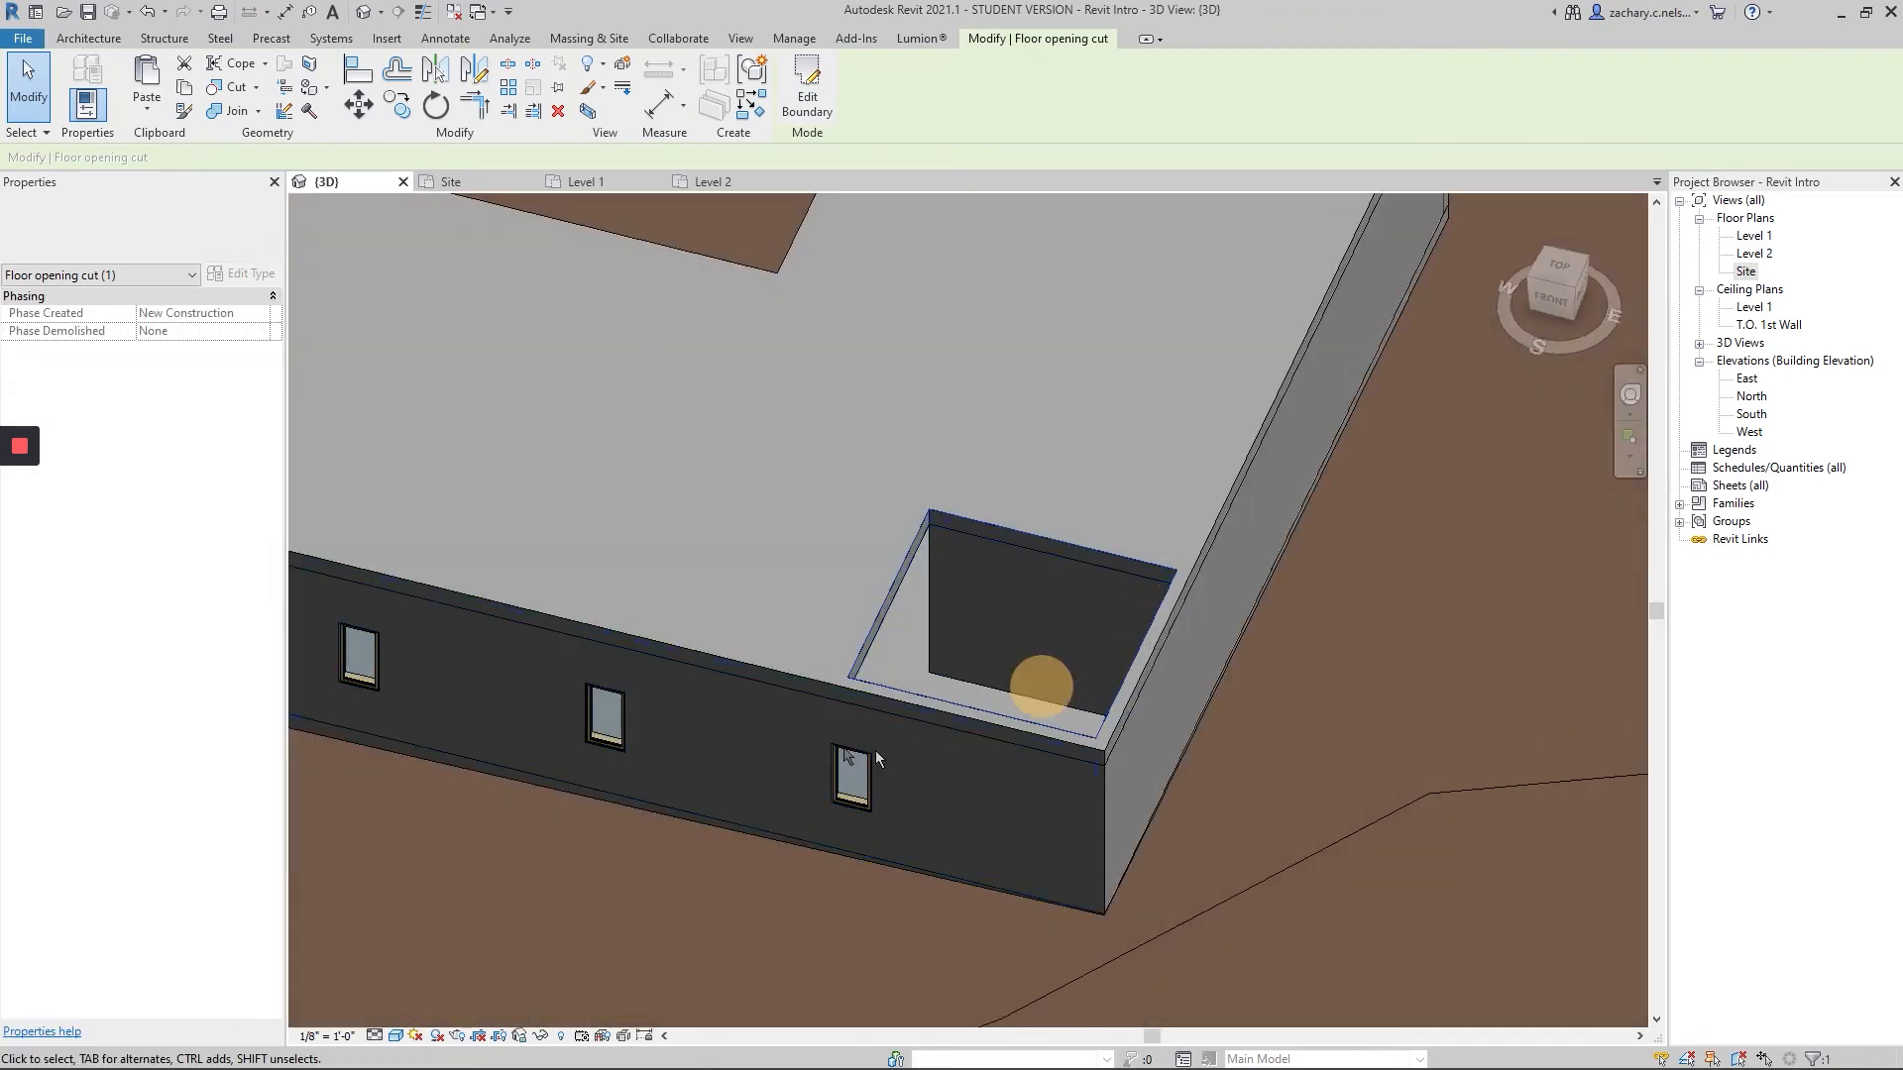
- Start a stair in the Level 1 floor plan and set its top level to Level 2
key(ctrl+Tab)
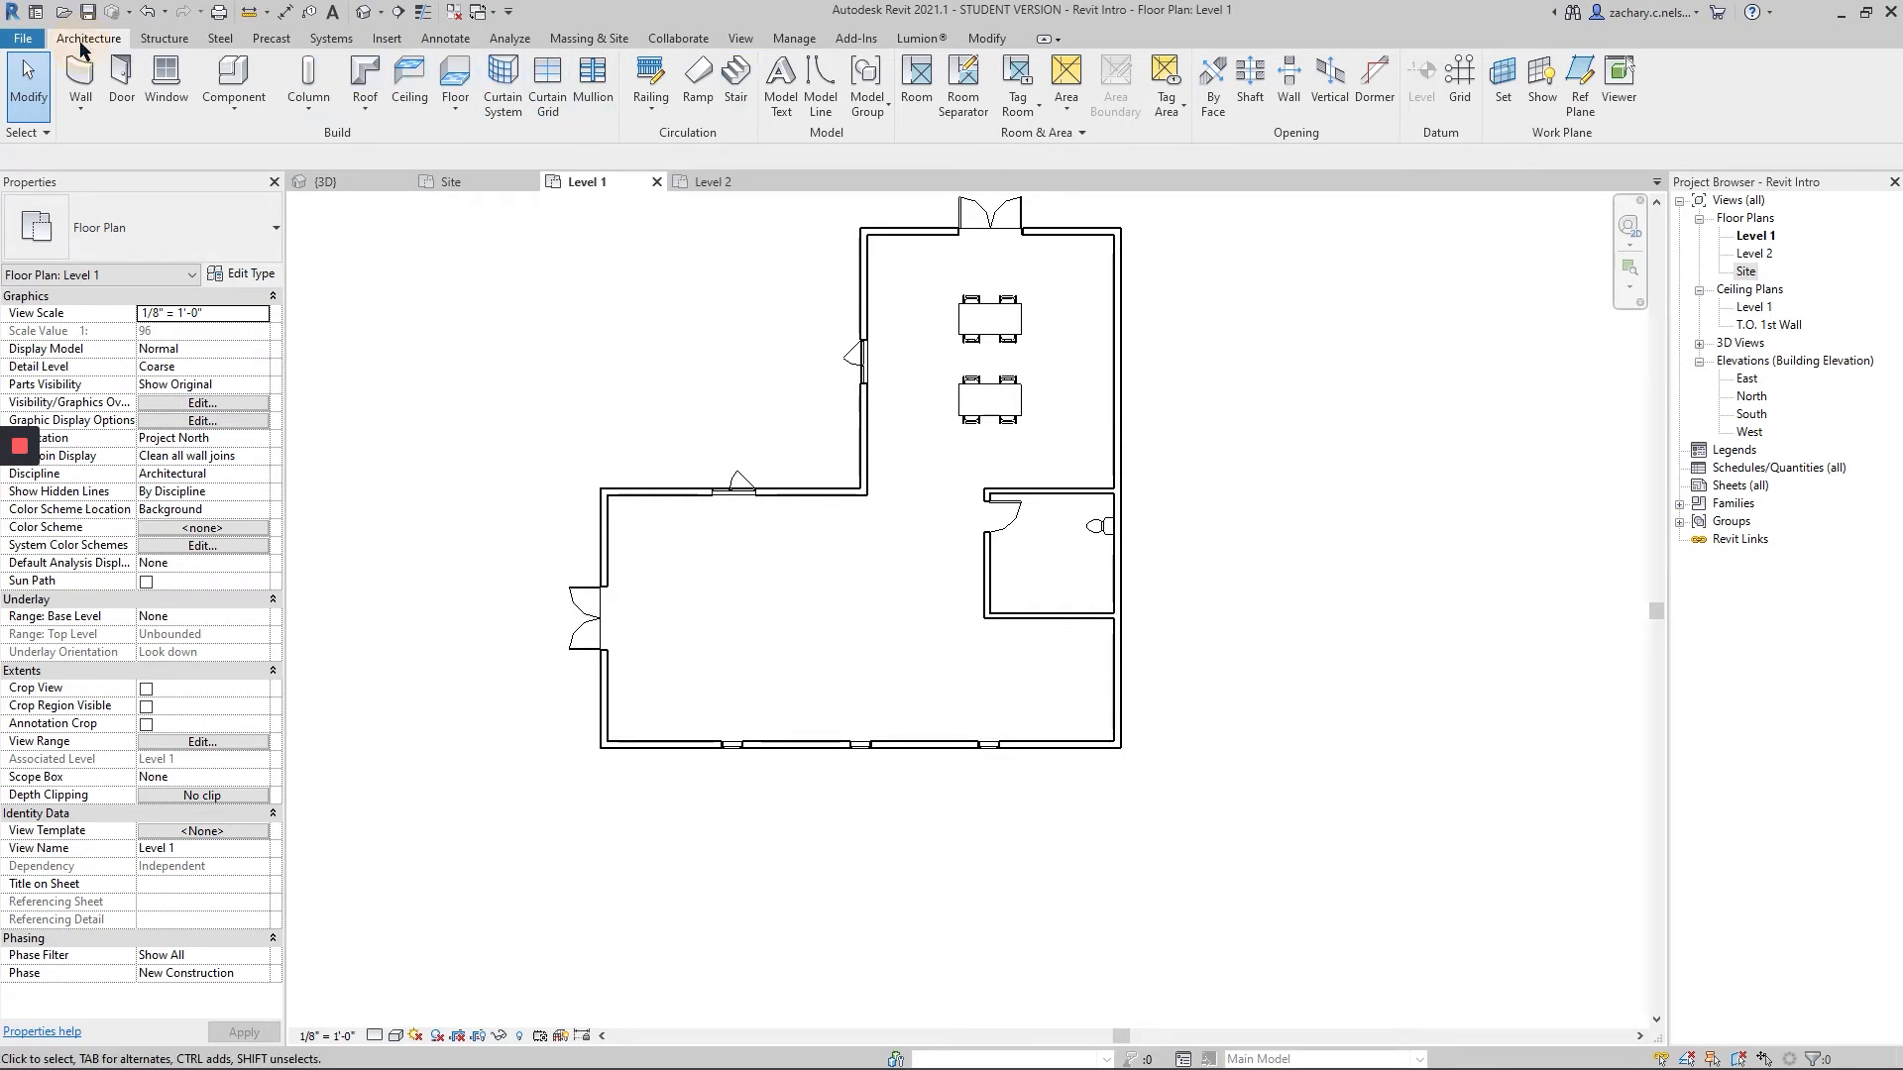
click(736, 79)
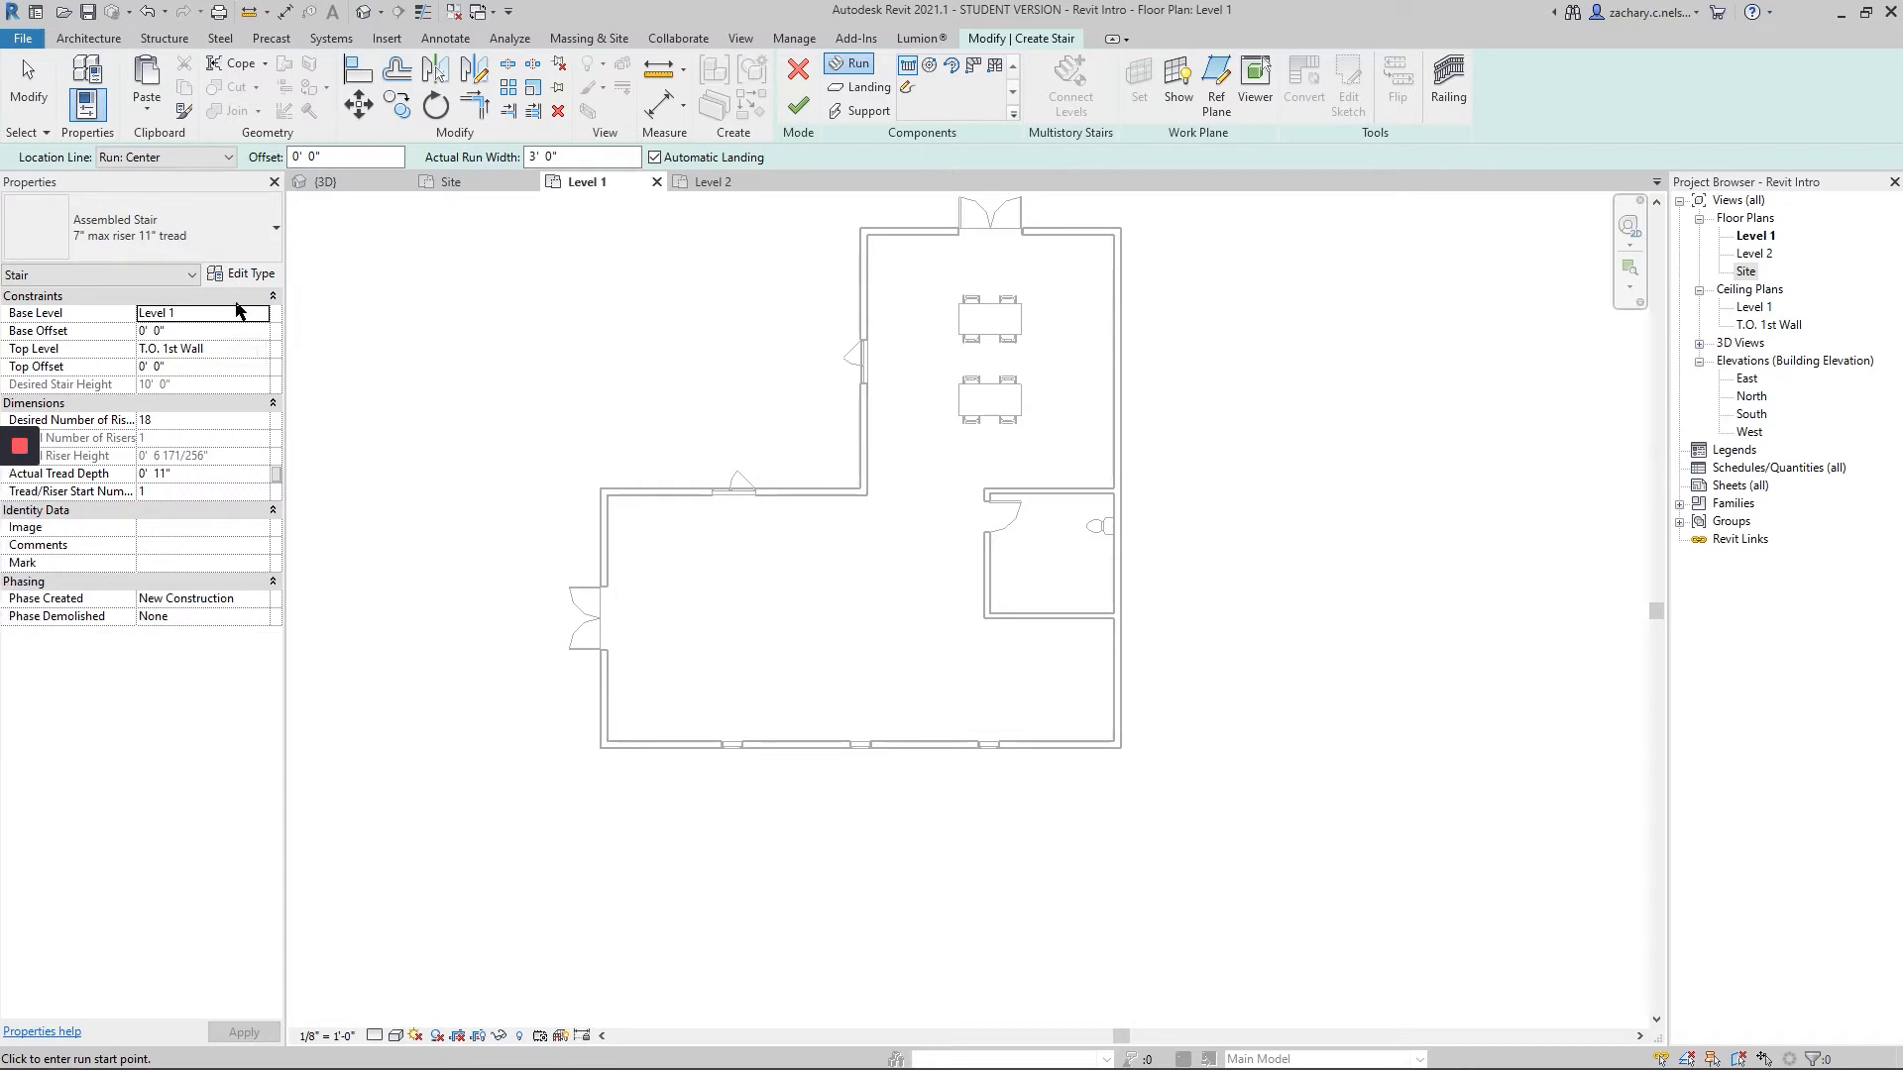
click(255, 350)
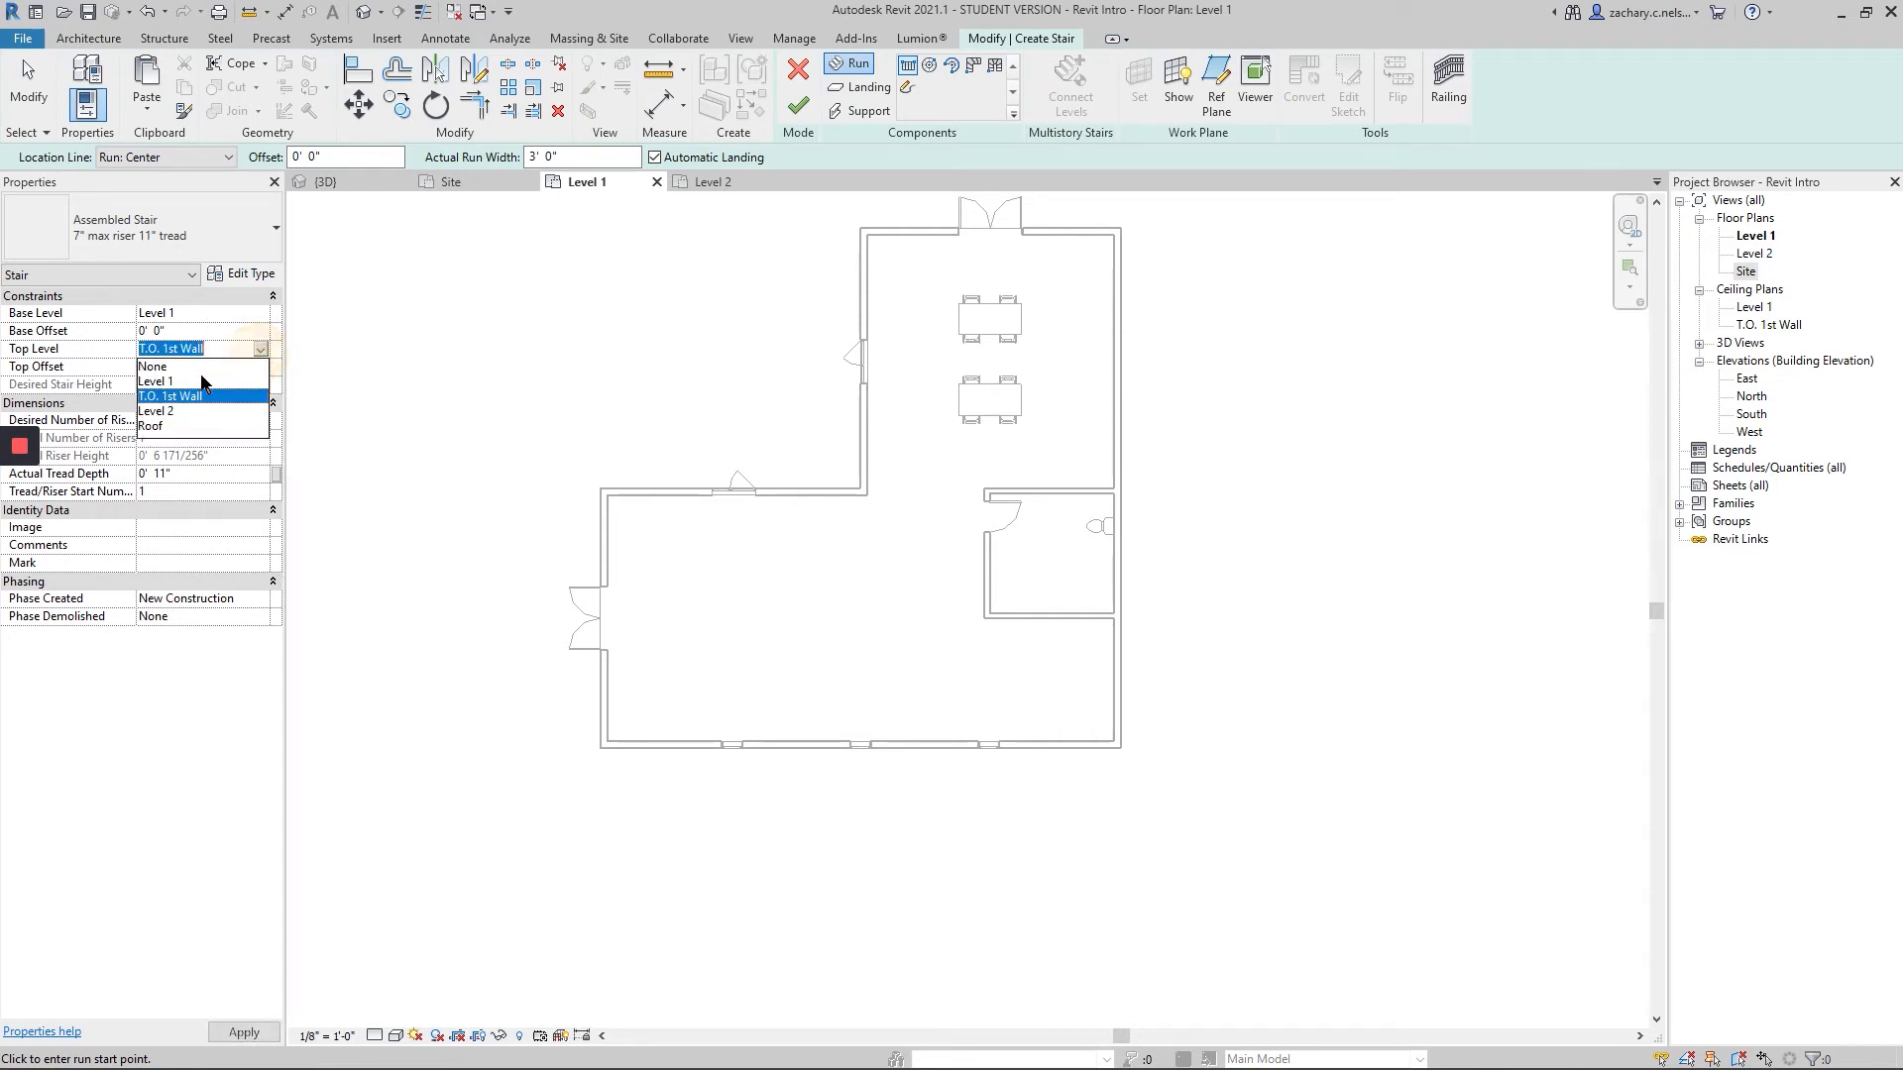
click(158, 411)
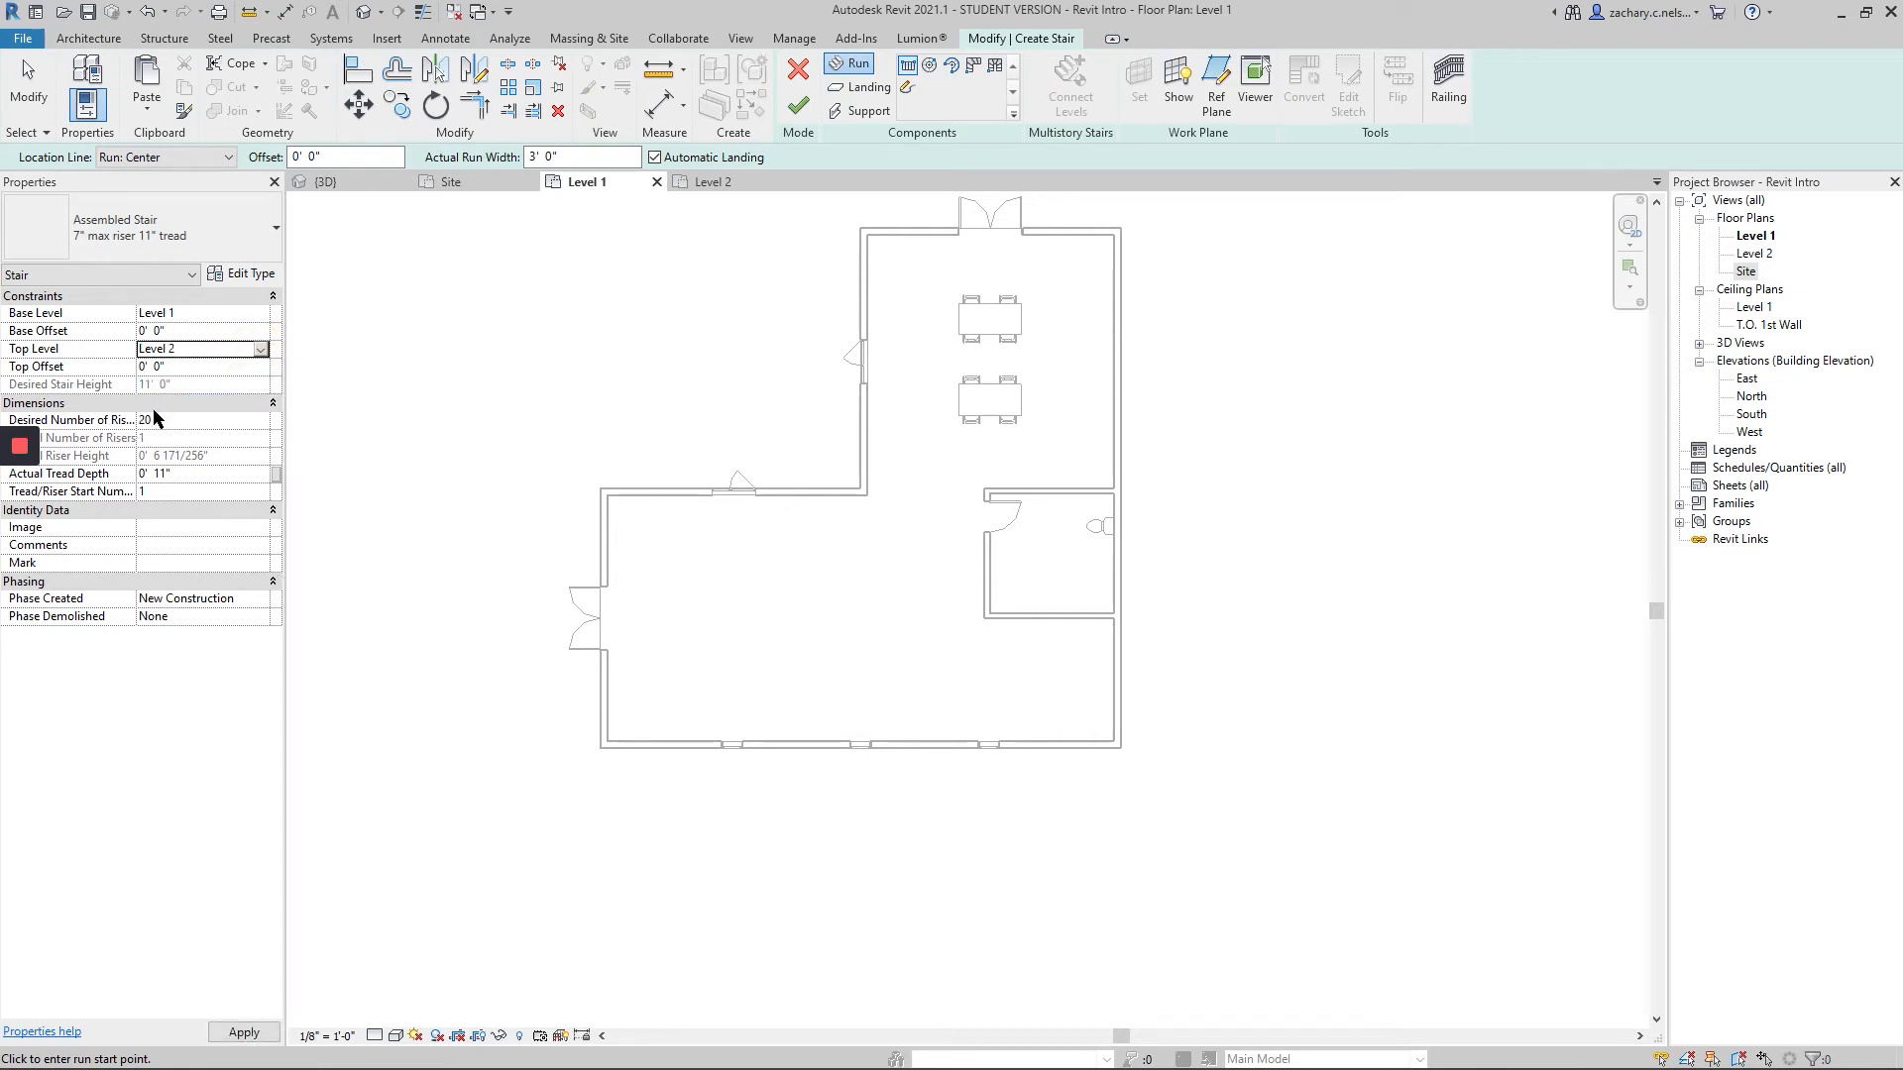
- Draw a U-shaped stair below the restroom, with a 10-riser run toward the right wall and a 9-riser return run along the bottom wall
click(984, 663)
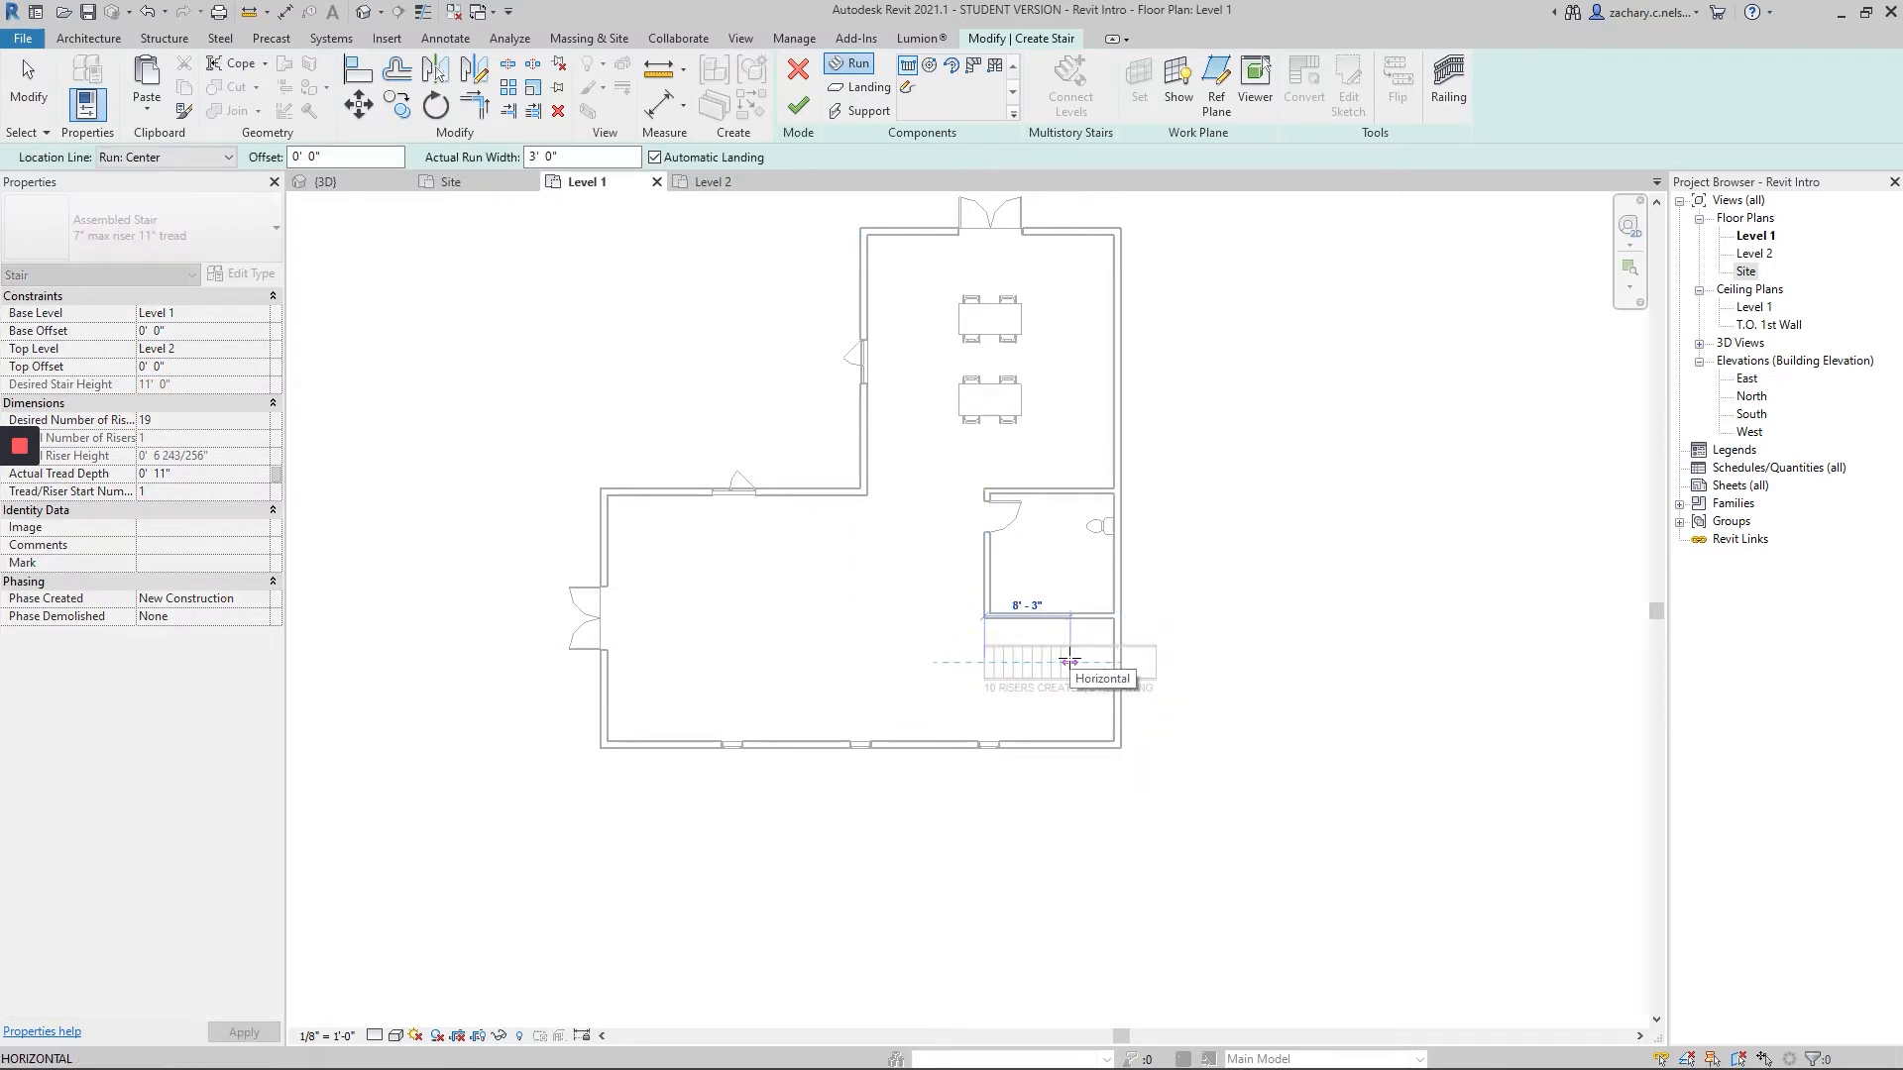
scroll(1068, 661, up, 4)
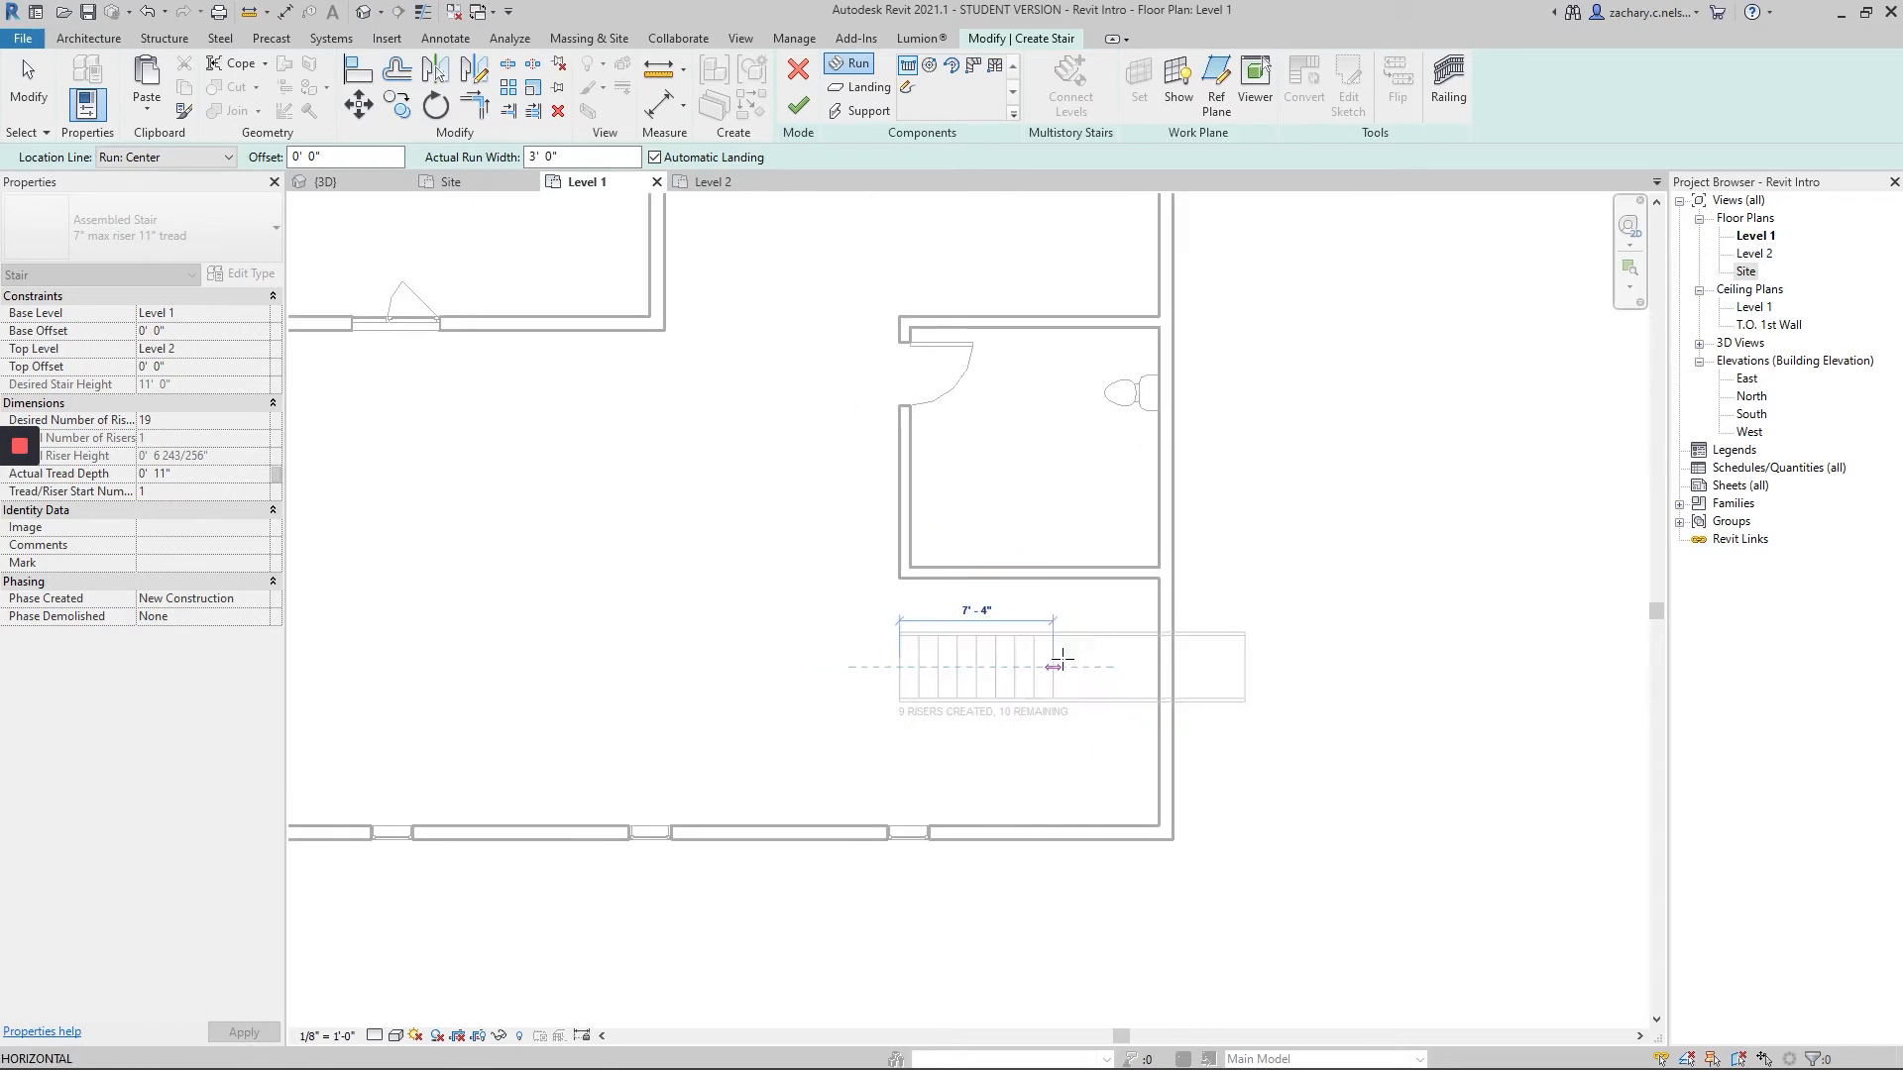
click(1068, 663)
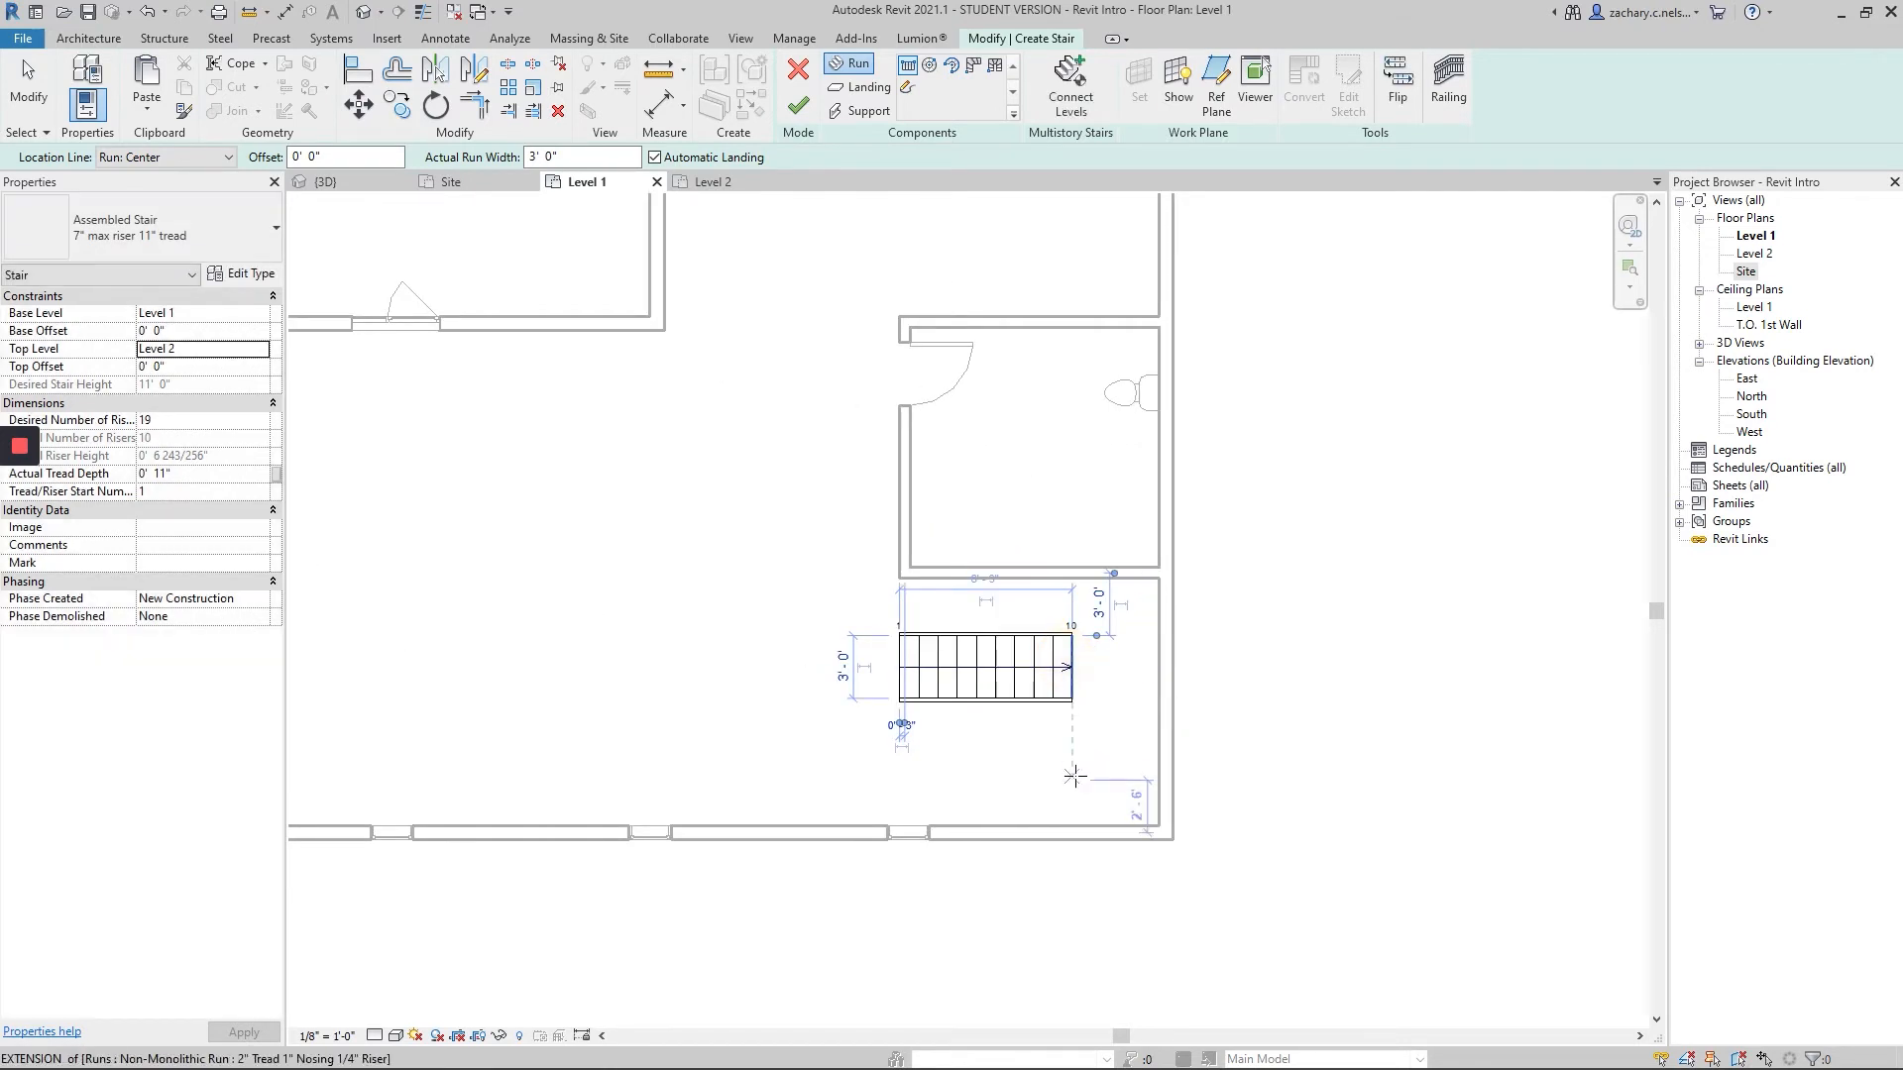
click(1074, 777)
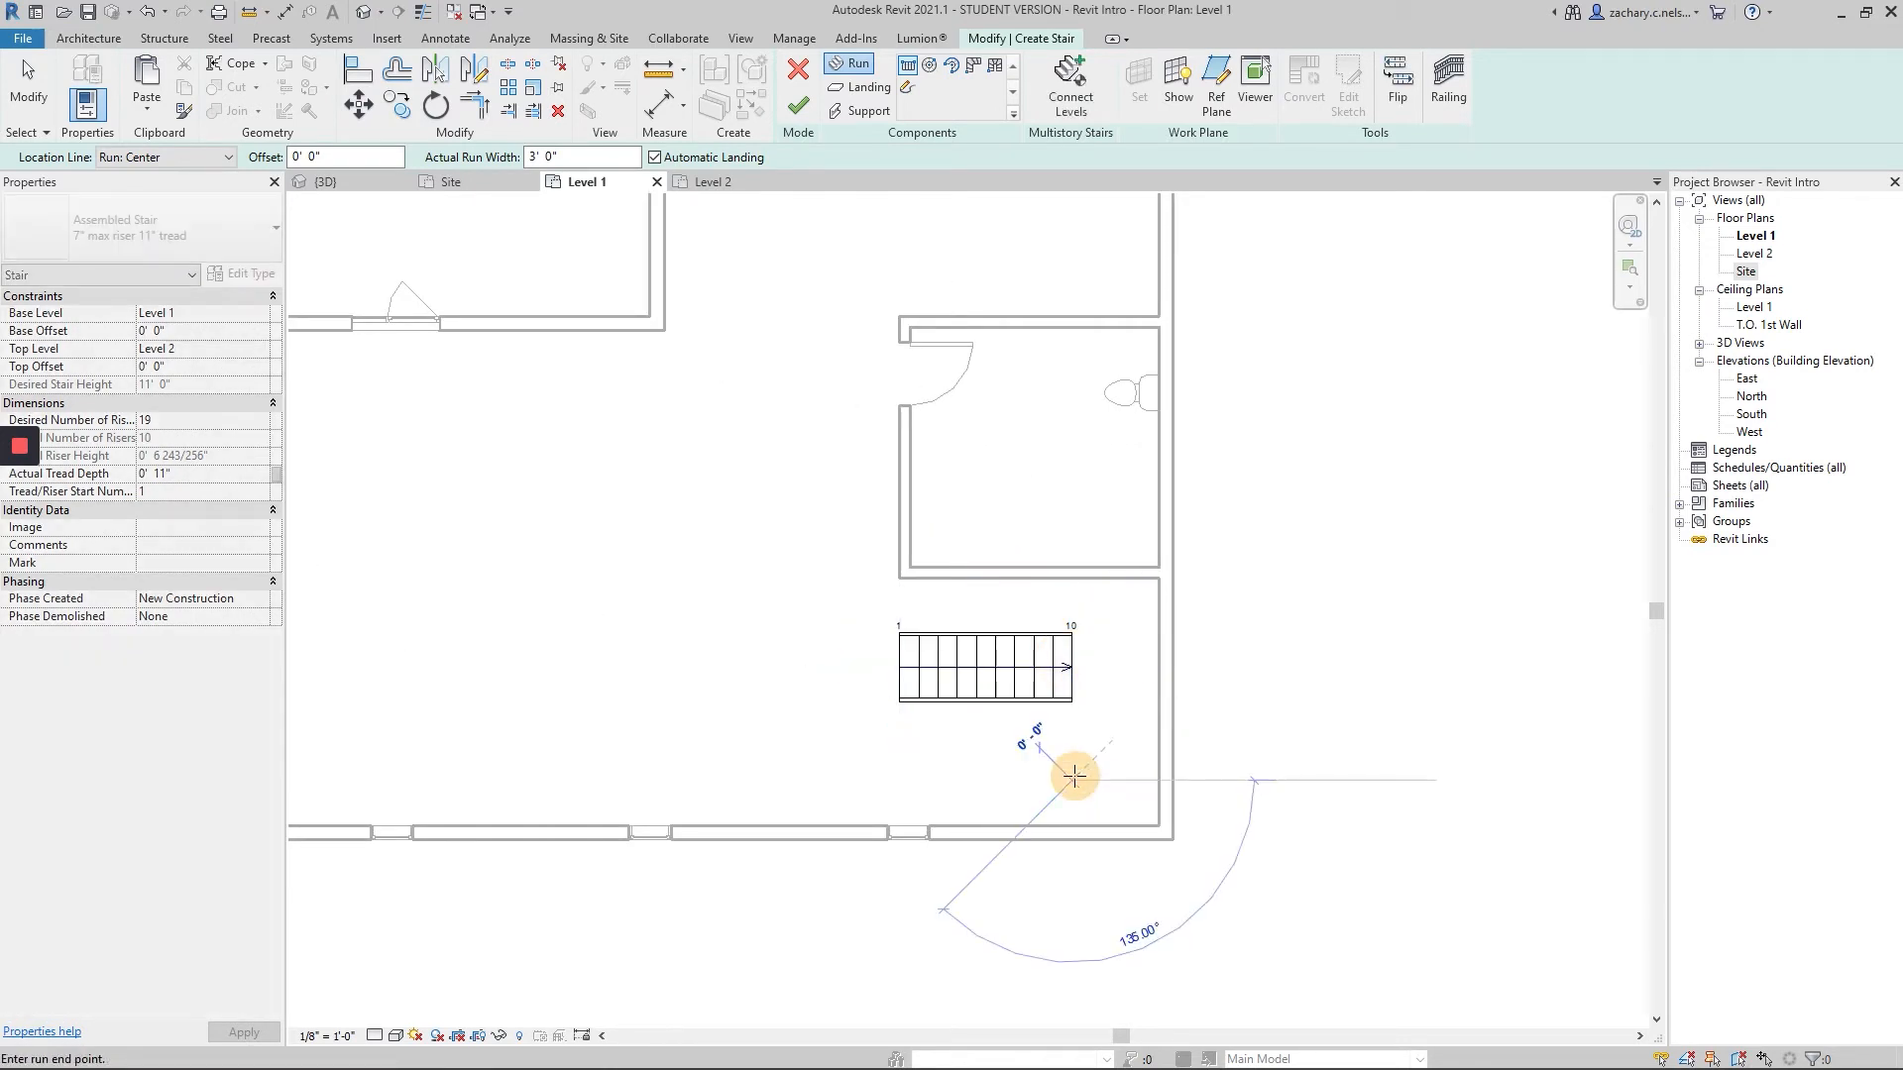
click(901, 776)
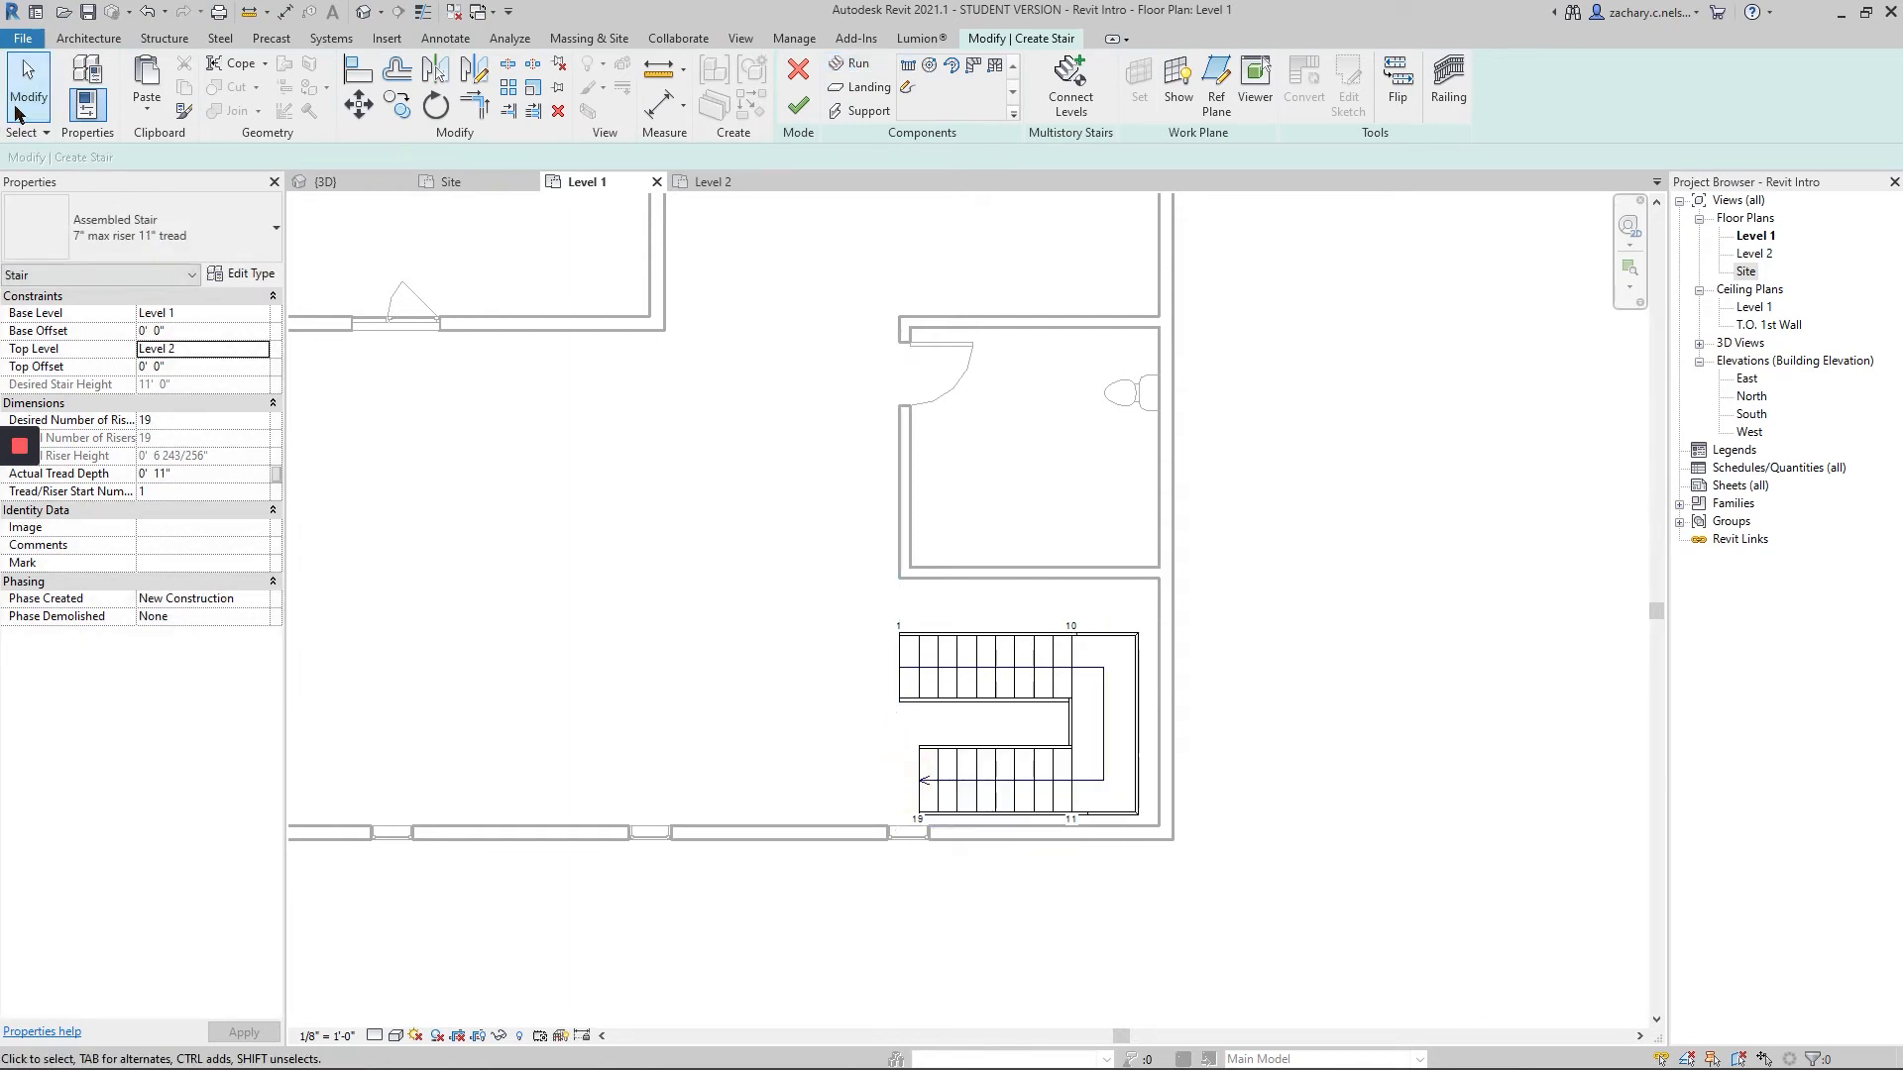
click(28, 85)
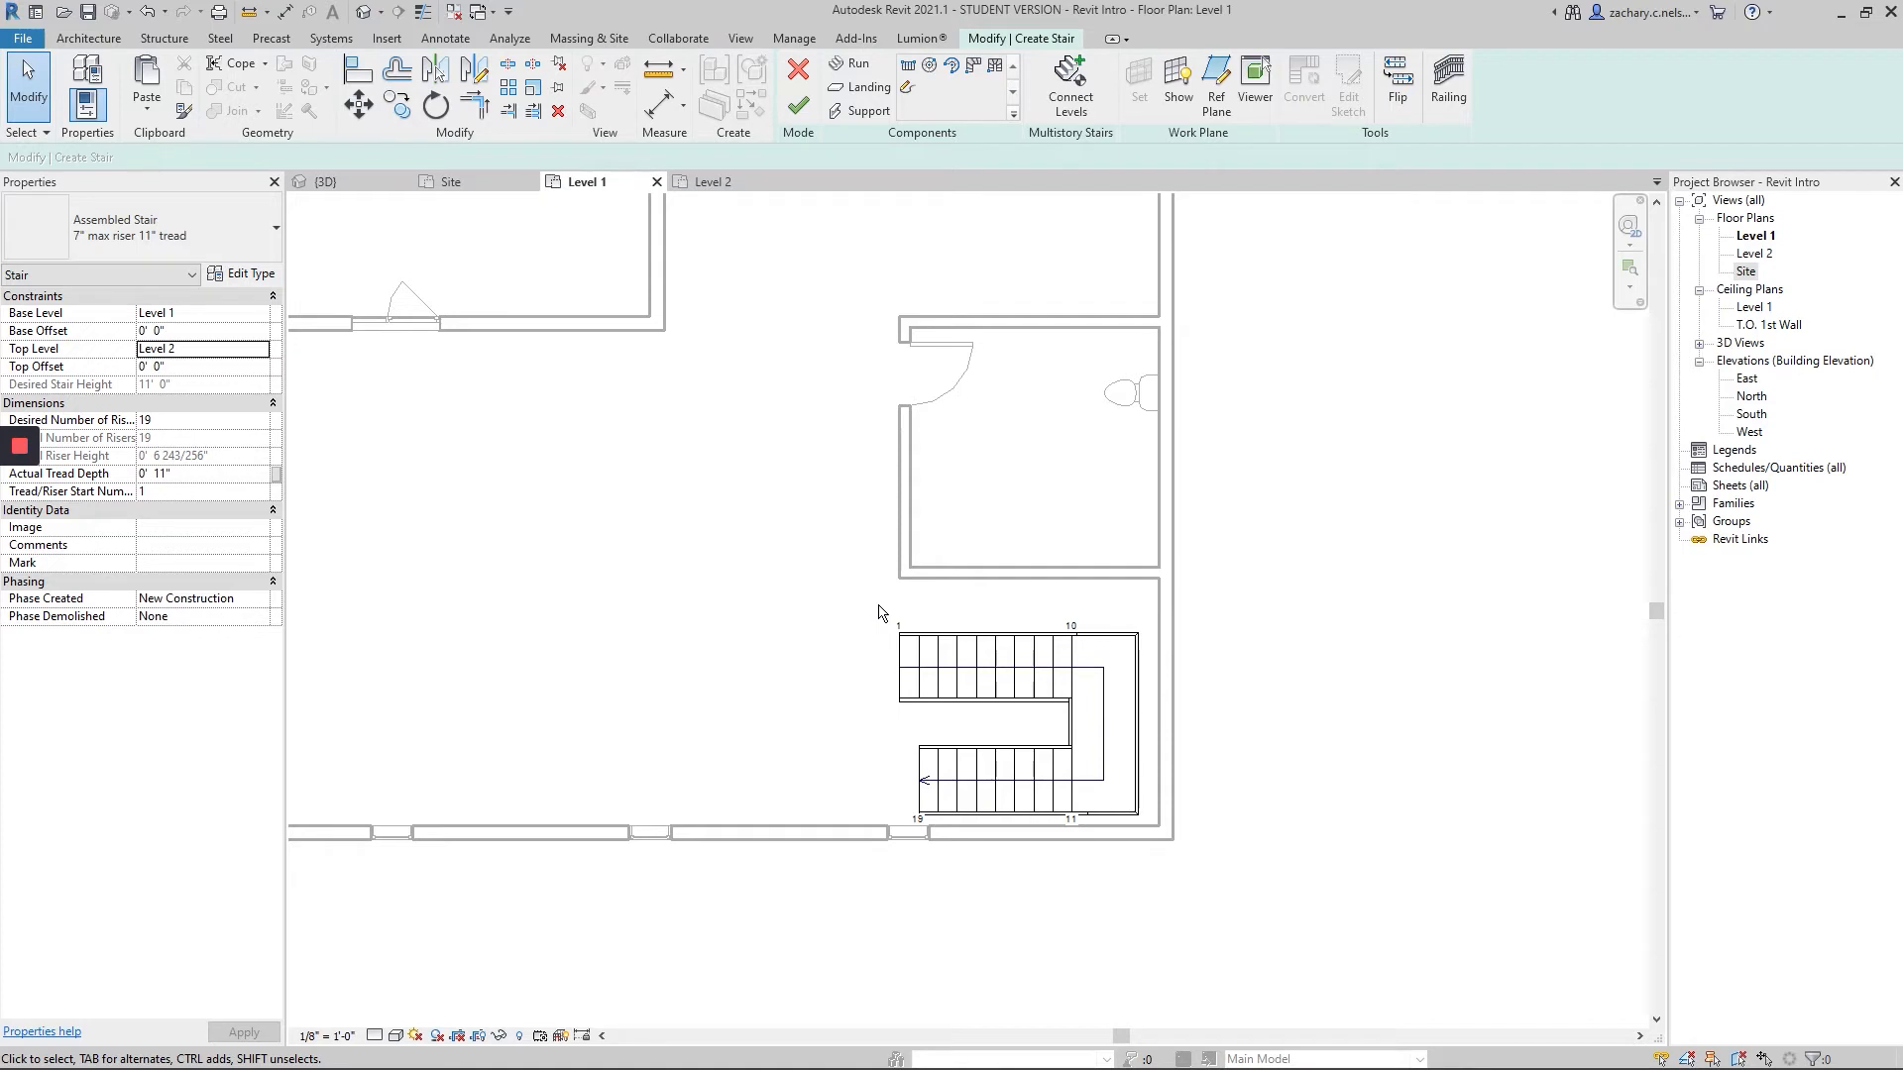
- Align the upper stair run to the restroom wall's lower face and the landing to the right exterior wall's inner face
key(a)
key(l)
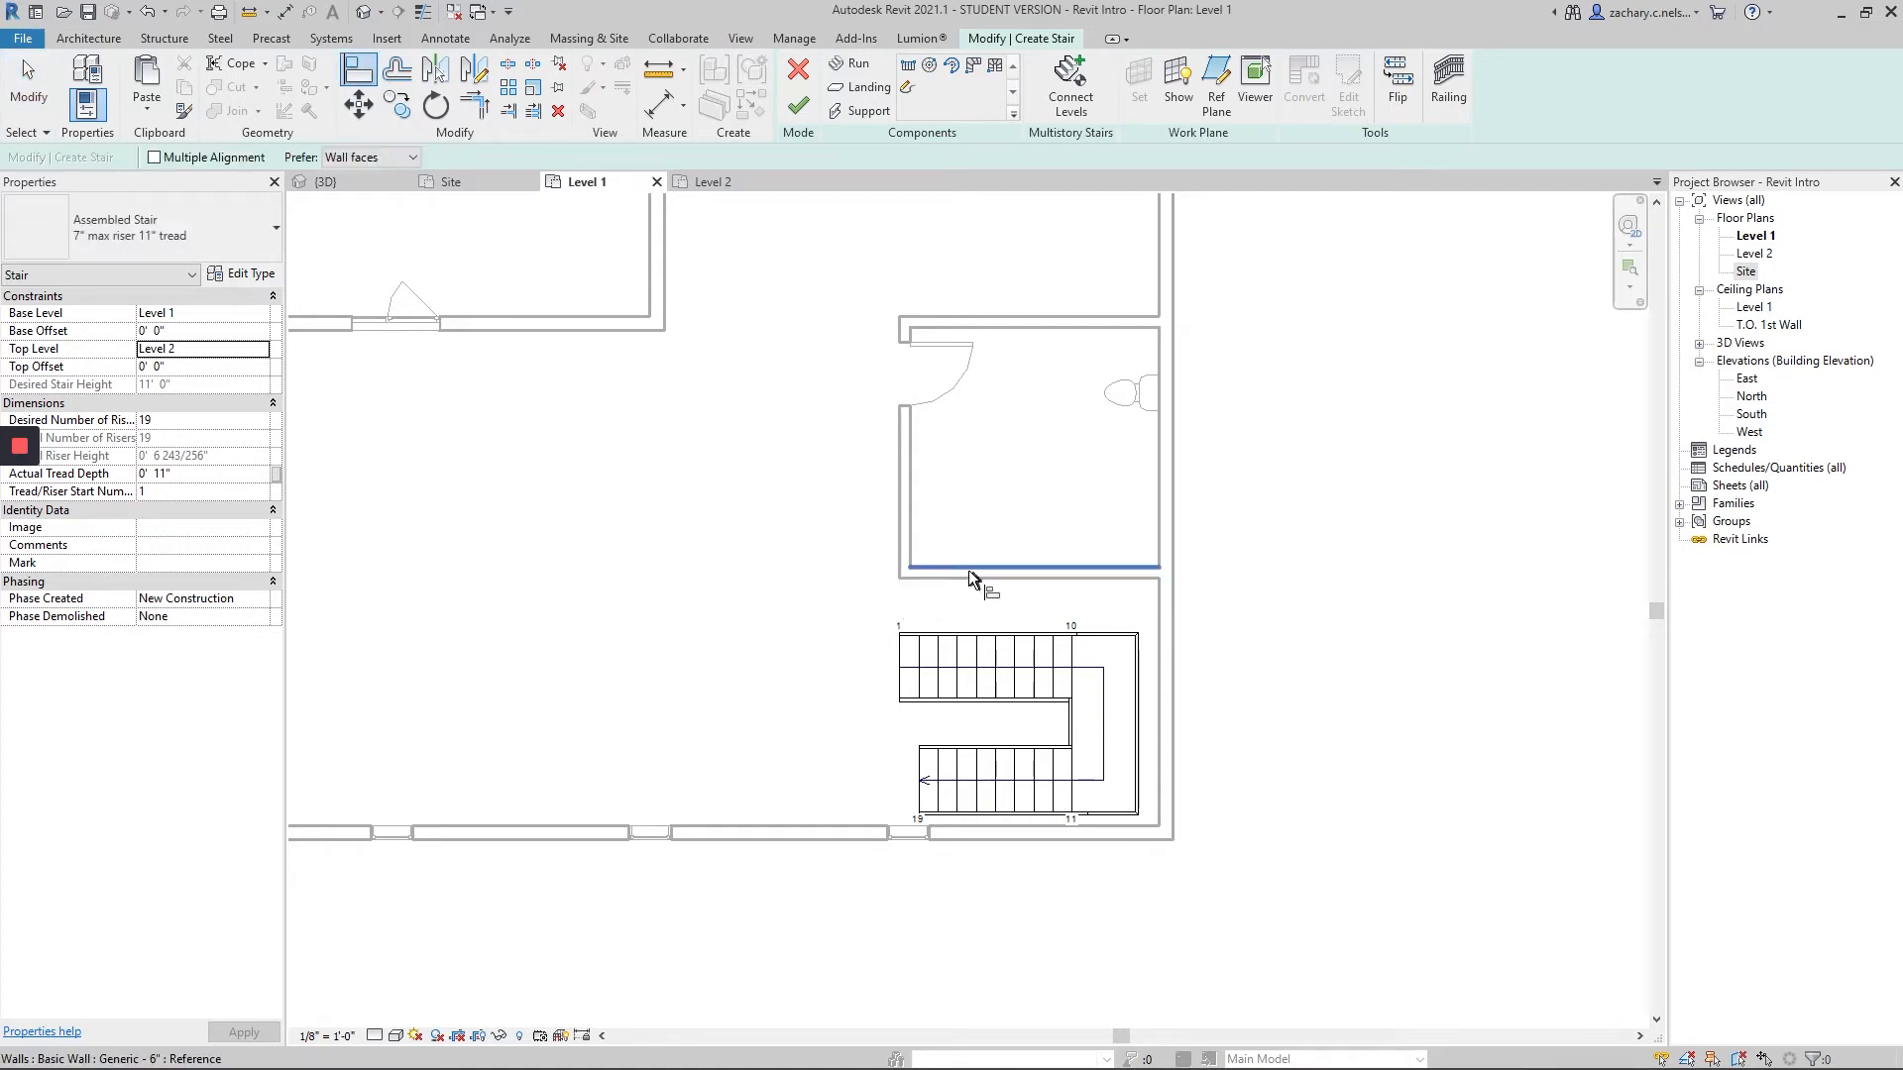
click(967, 575)
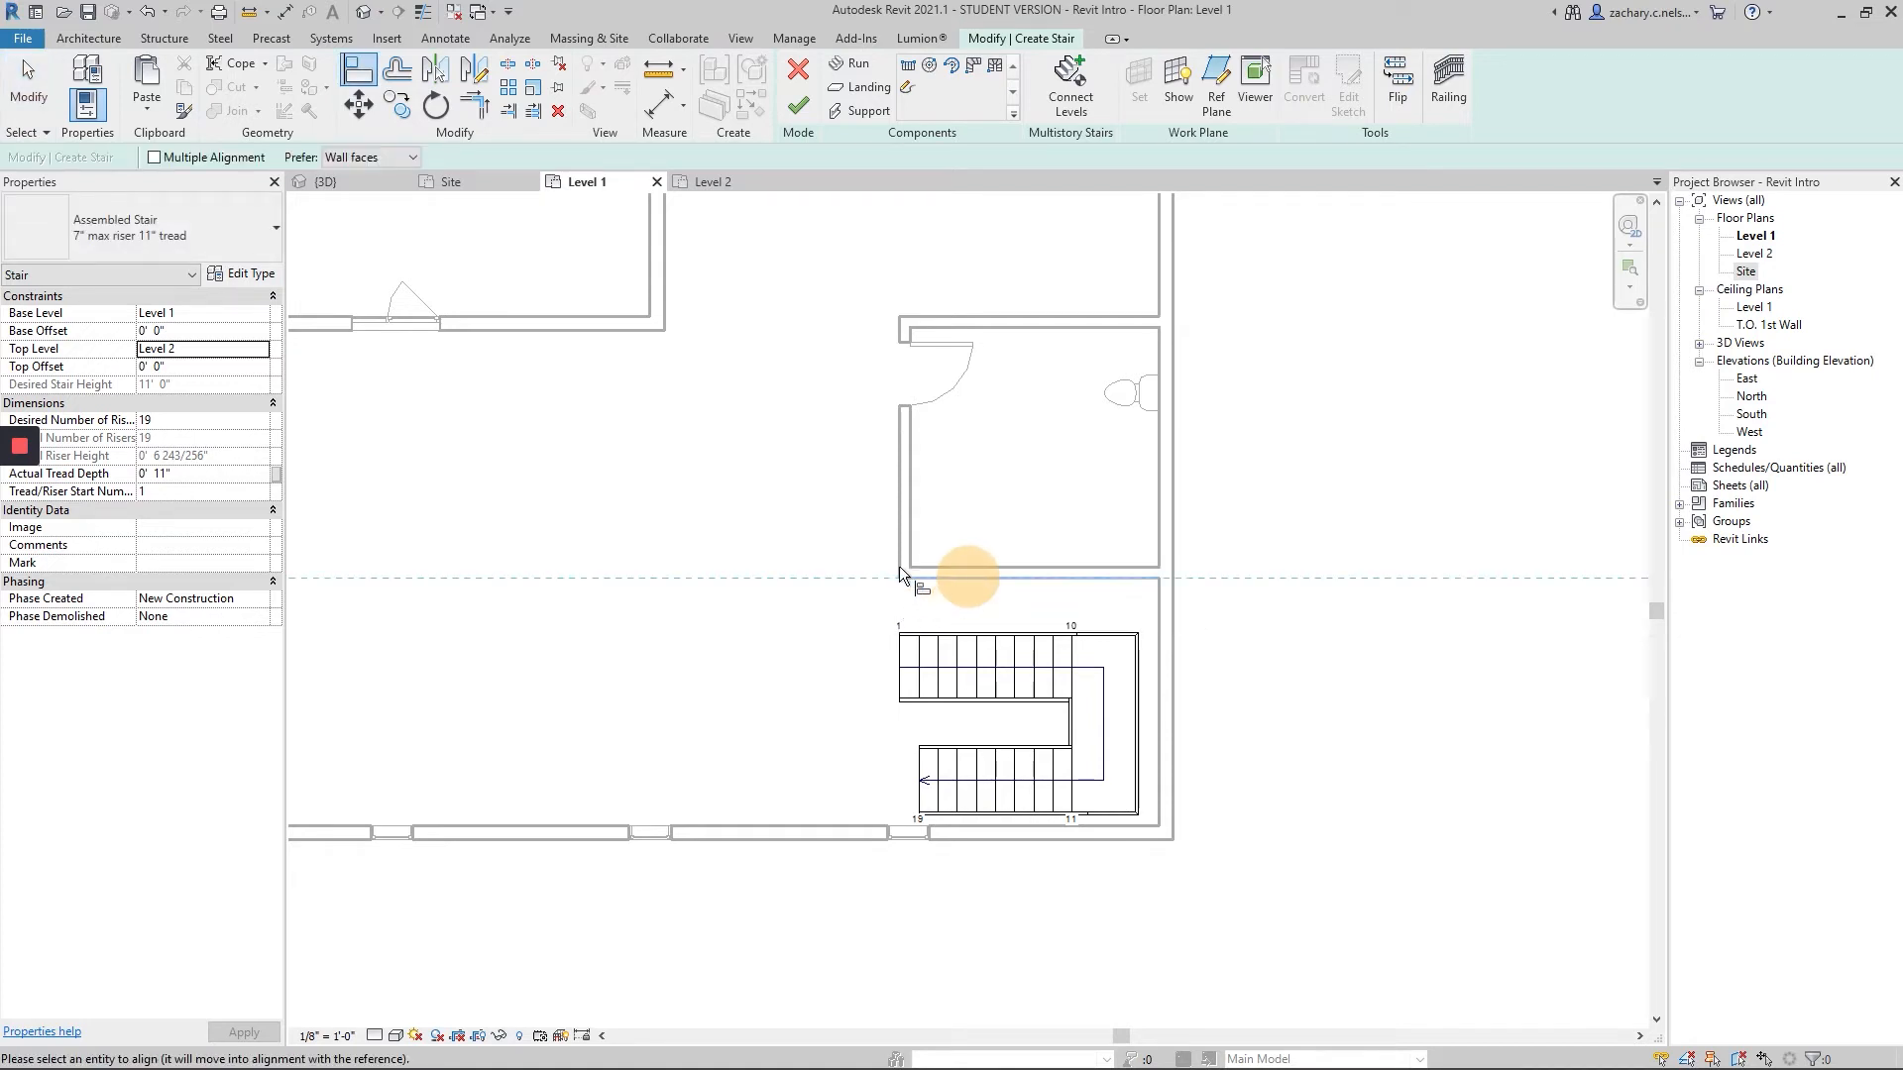
click(949, 628)
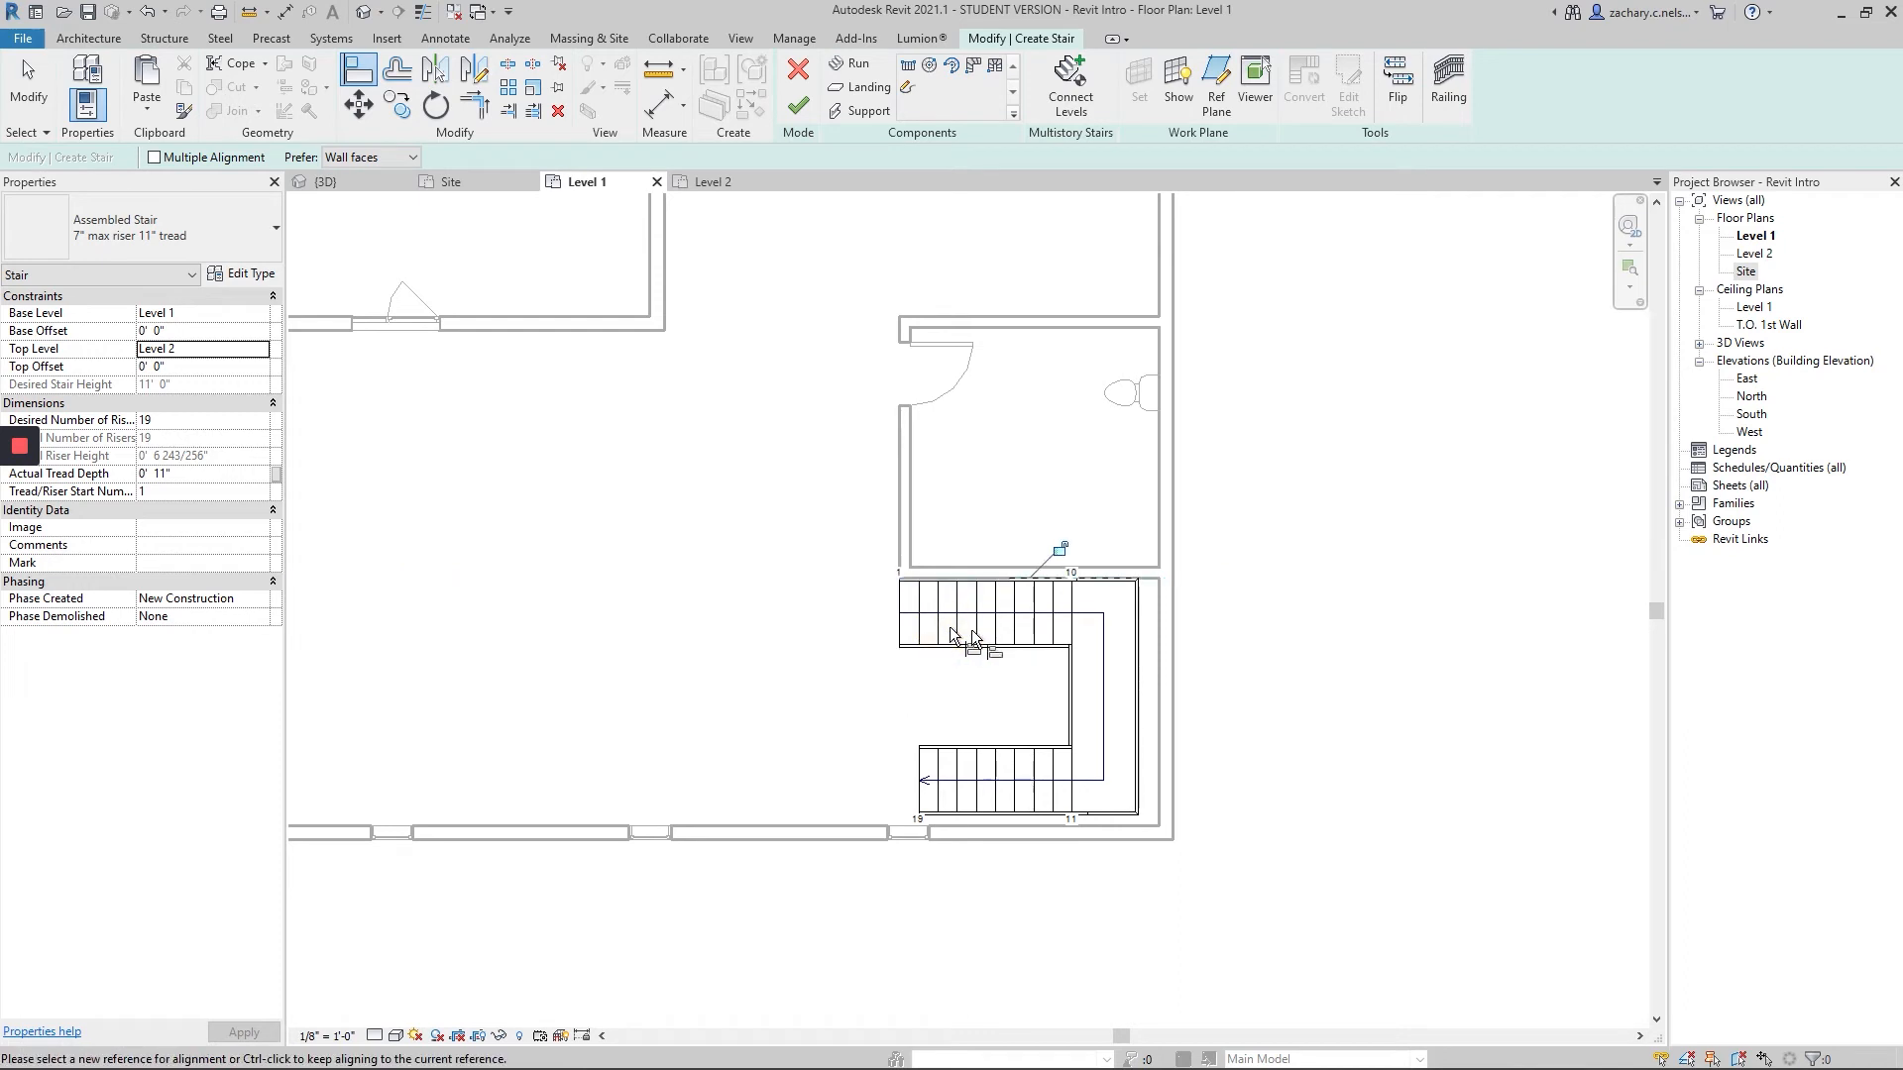
click(1155, 621)
click(1143, 621)
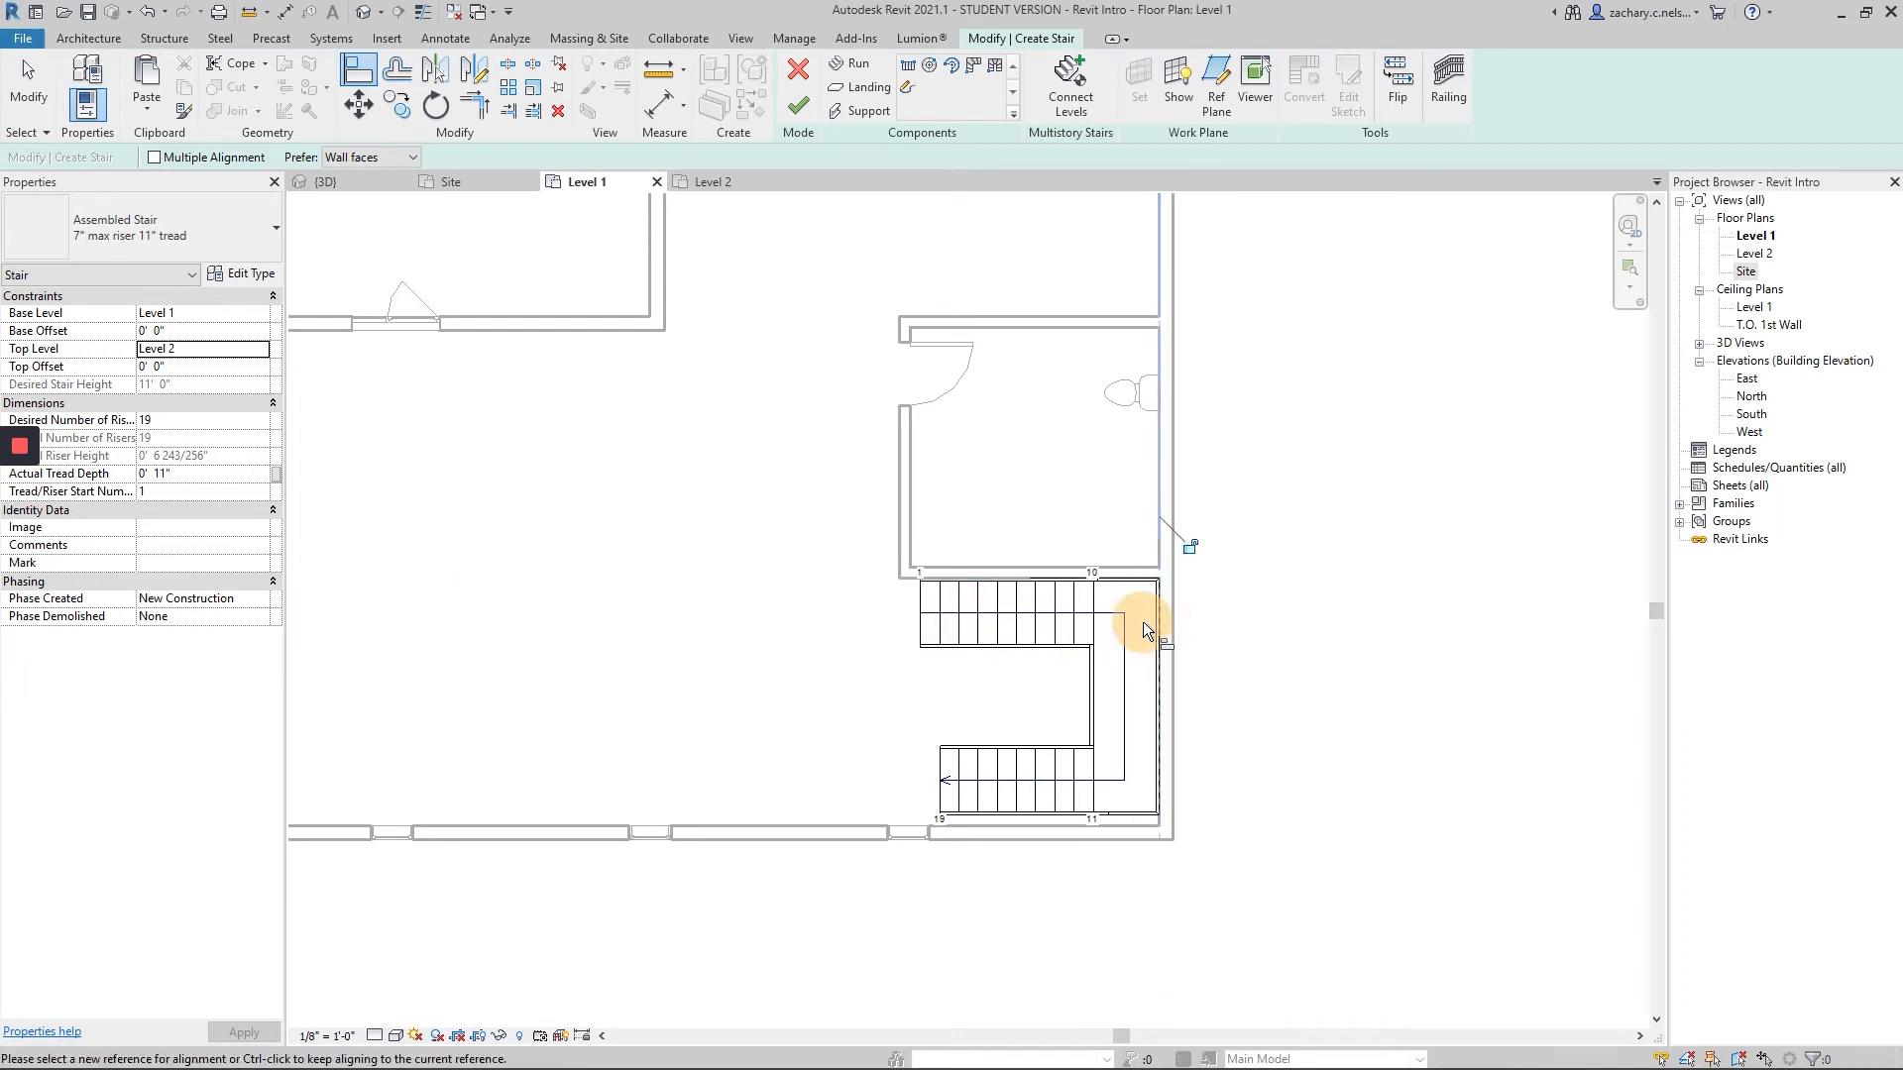
- Finish the stair and inspect how it sits in the Level 2 floor opening in 3D
click(805, 114)
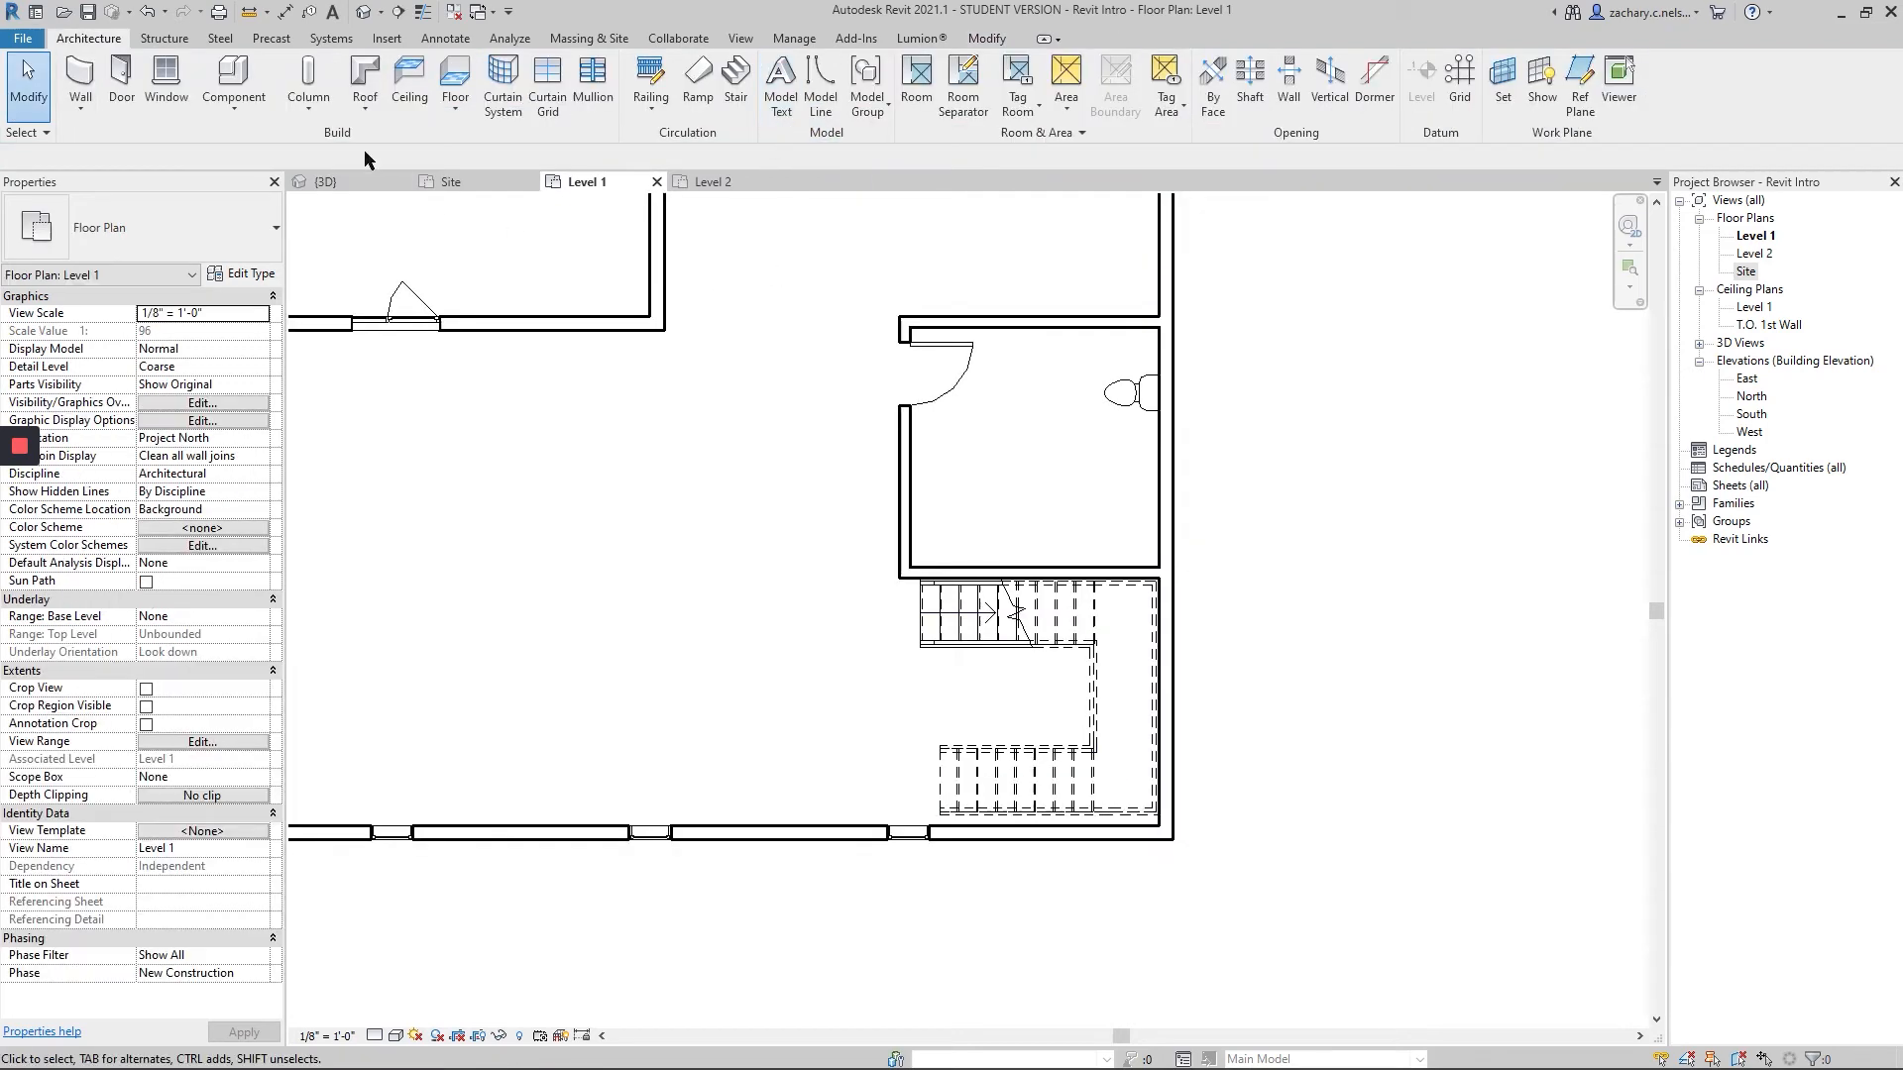
click(327, 181)
middle_drag(1014, 605, 1160, 464)
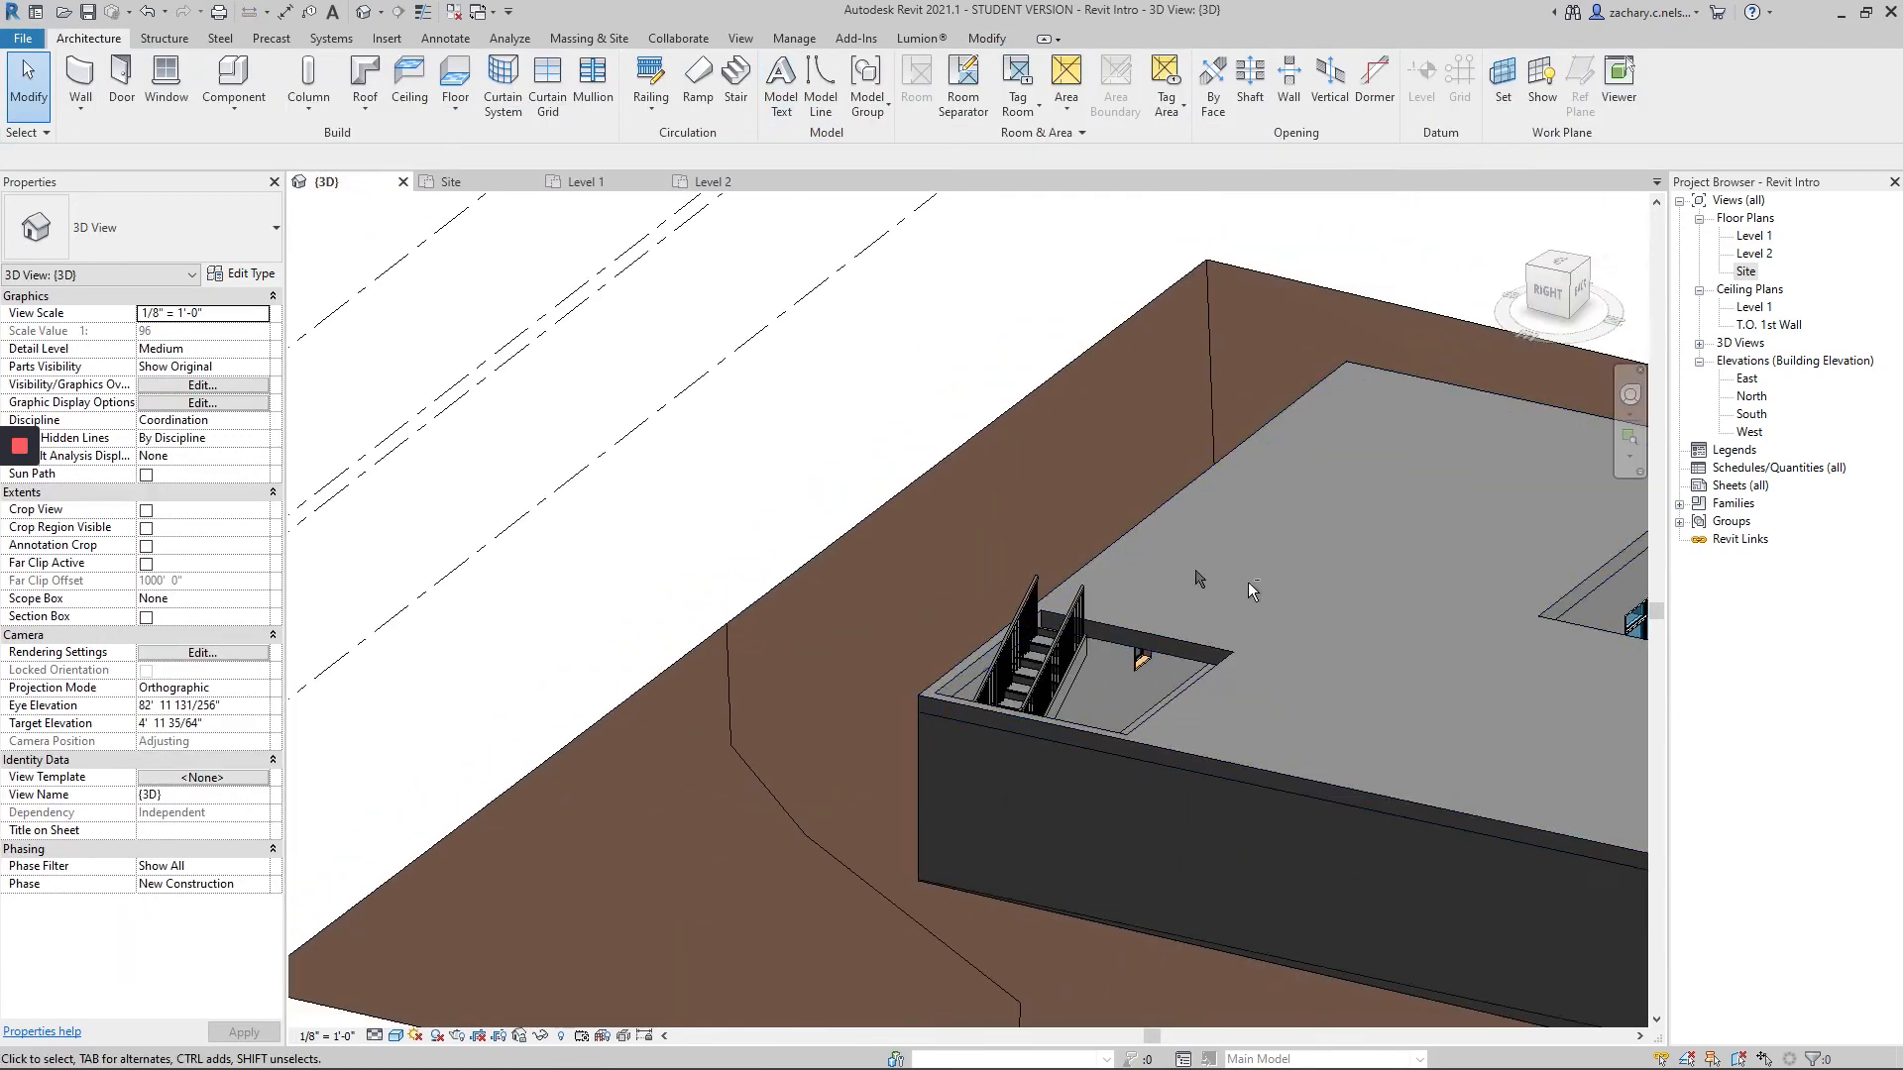
shift+middle_drag(1247, 585, 1274, 704)
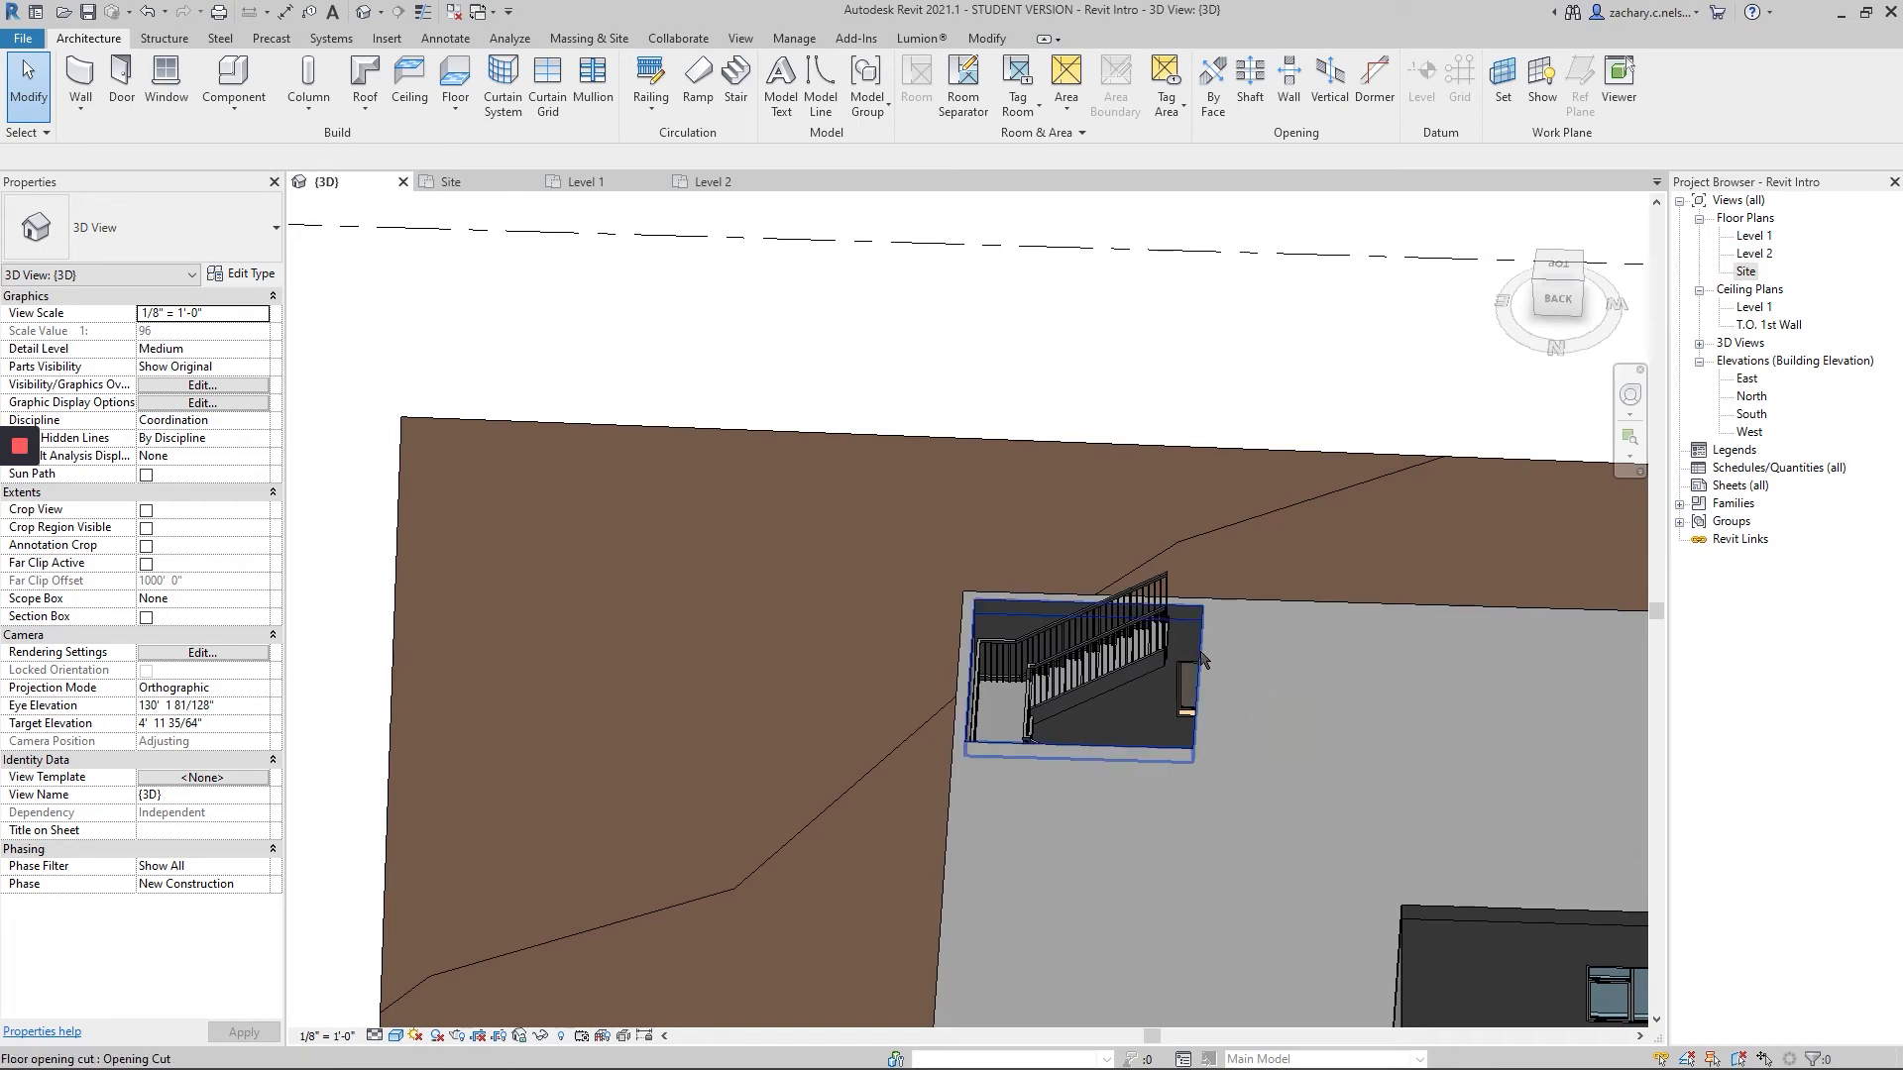
- Edit the Level 2 floor opening's boundary, aligning its left edge with the end of the lower stair run, and check it in 3D
click(709, 182)
scroll(1308, 654, up, 5)
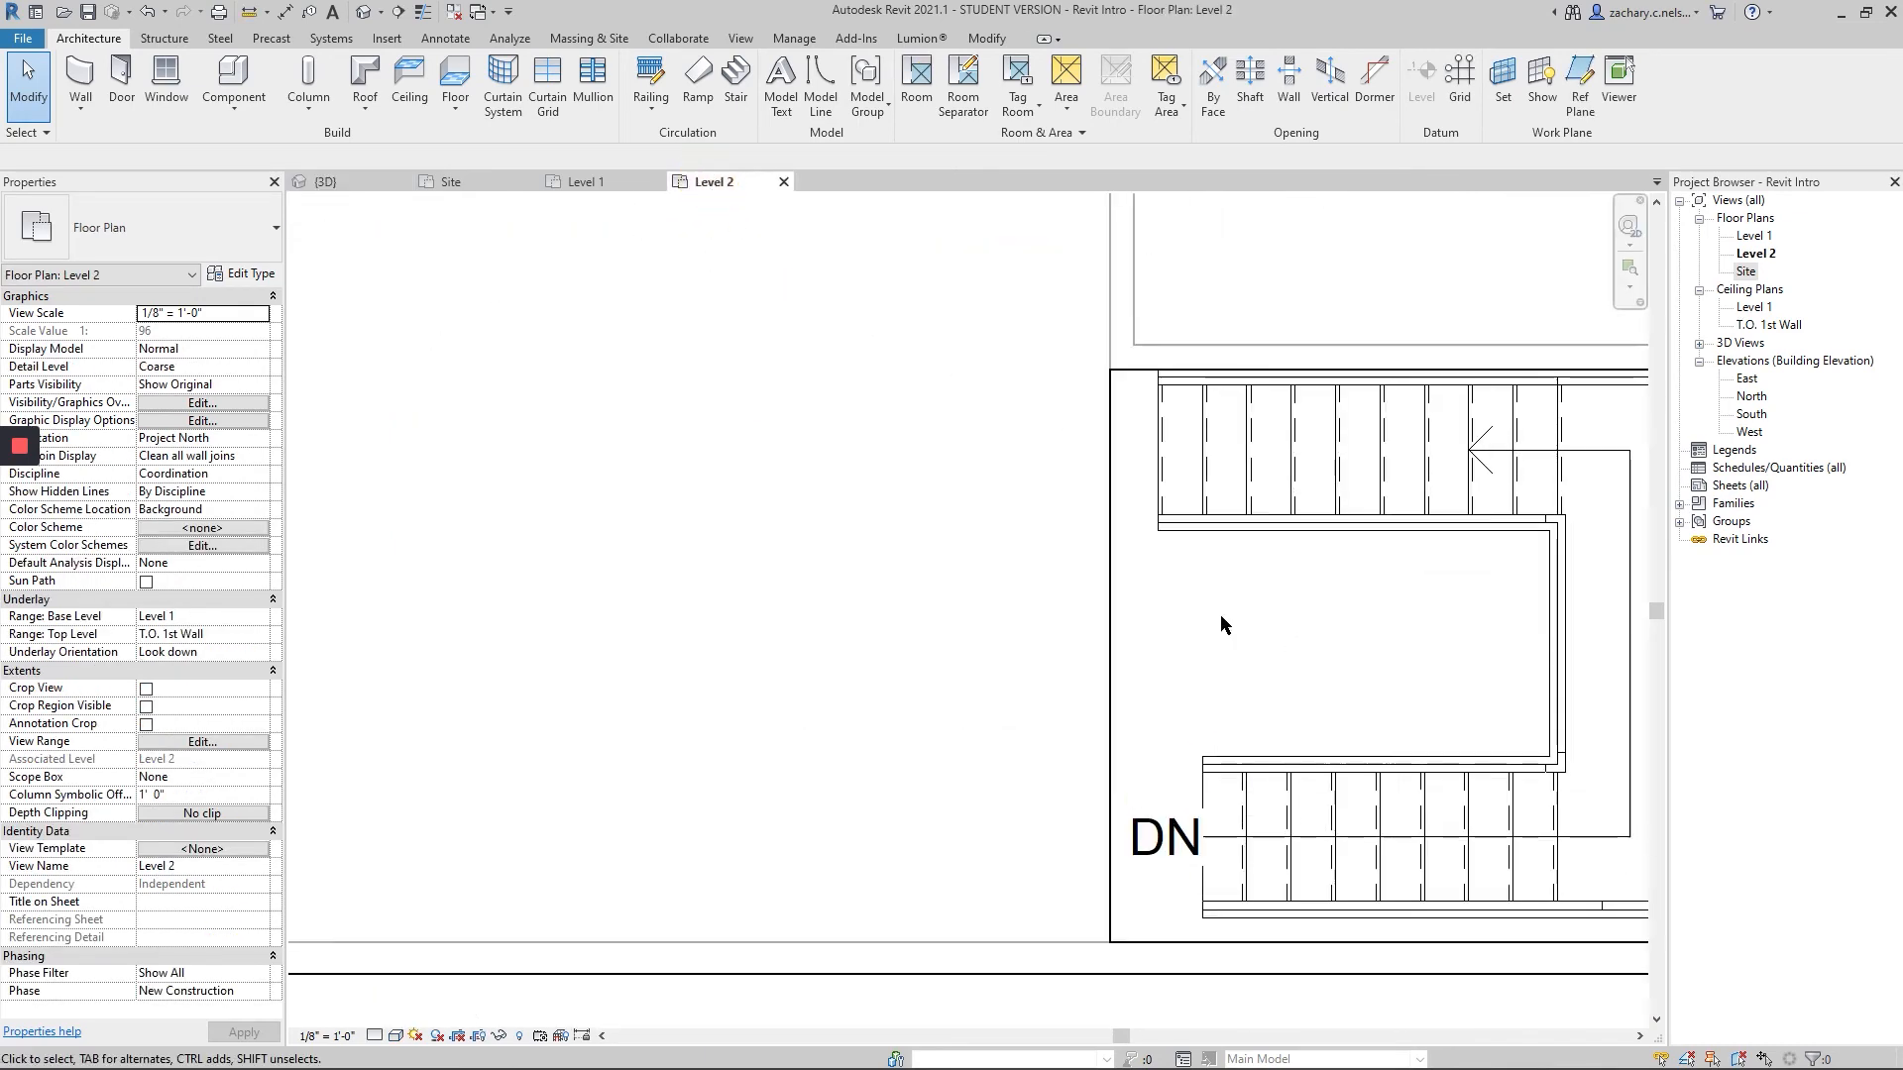
double_click(1109, 595)
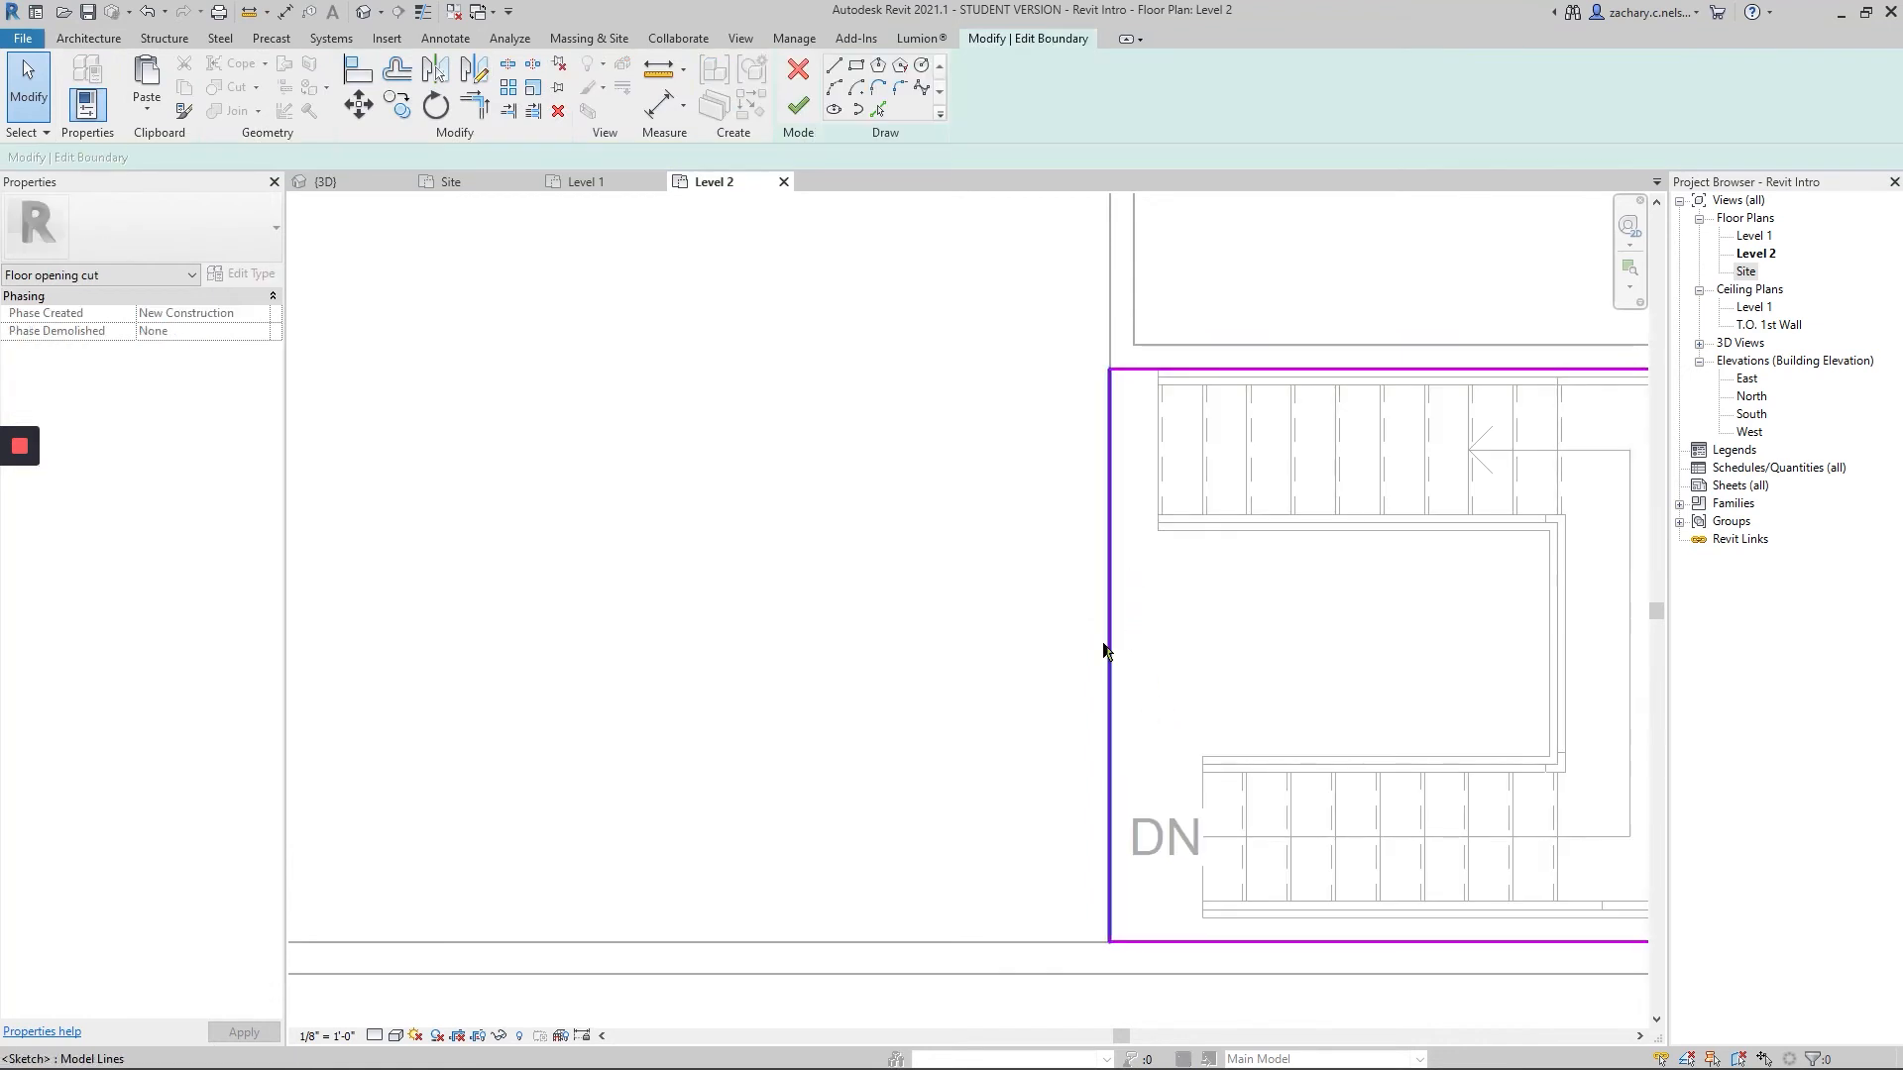
mouse_move(1111, 651)
mouse_down()
mouse_move(1194, 645)
mouse_move(846, 634)
mouse_move(1193, 641)
mouse_move(1163, 644)
mouse_move(1203, 793)
mouse_up()
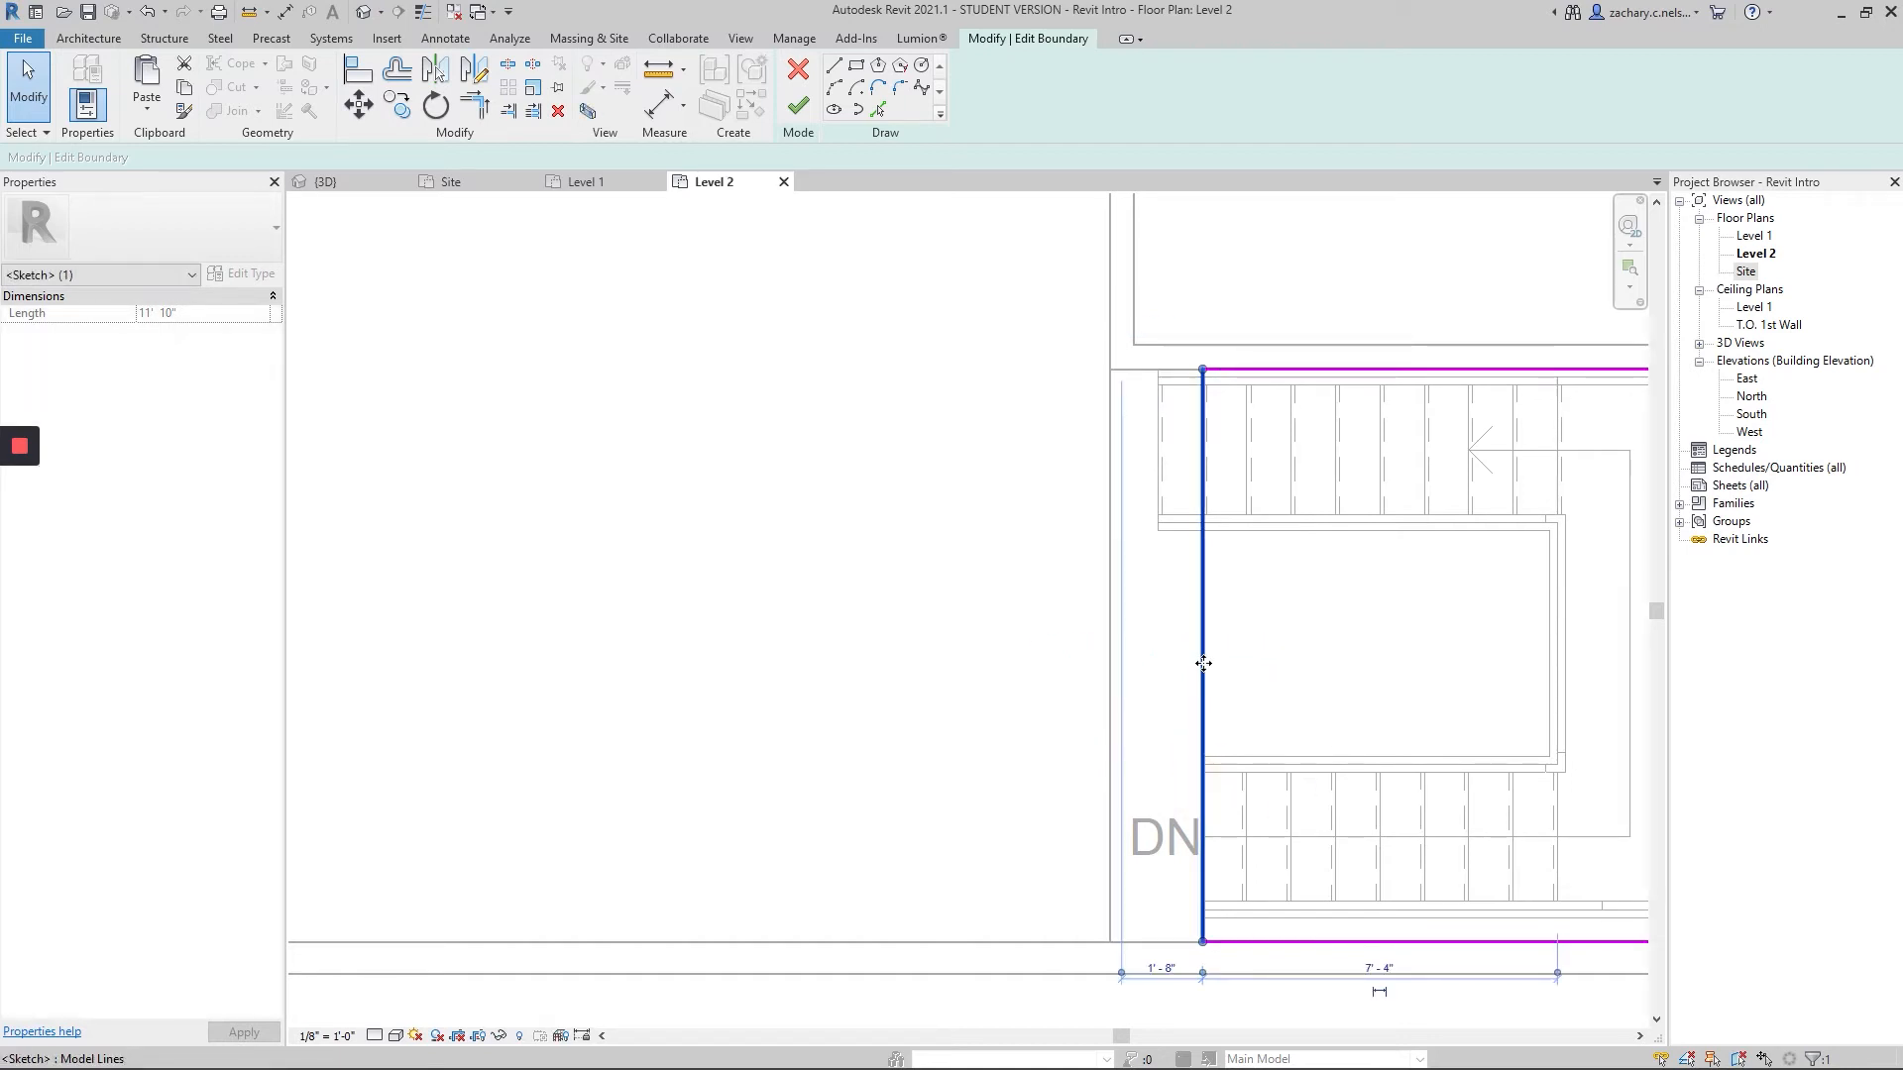
drag(1202, 663, 1153, 663)
key(a)
key(l)
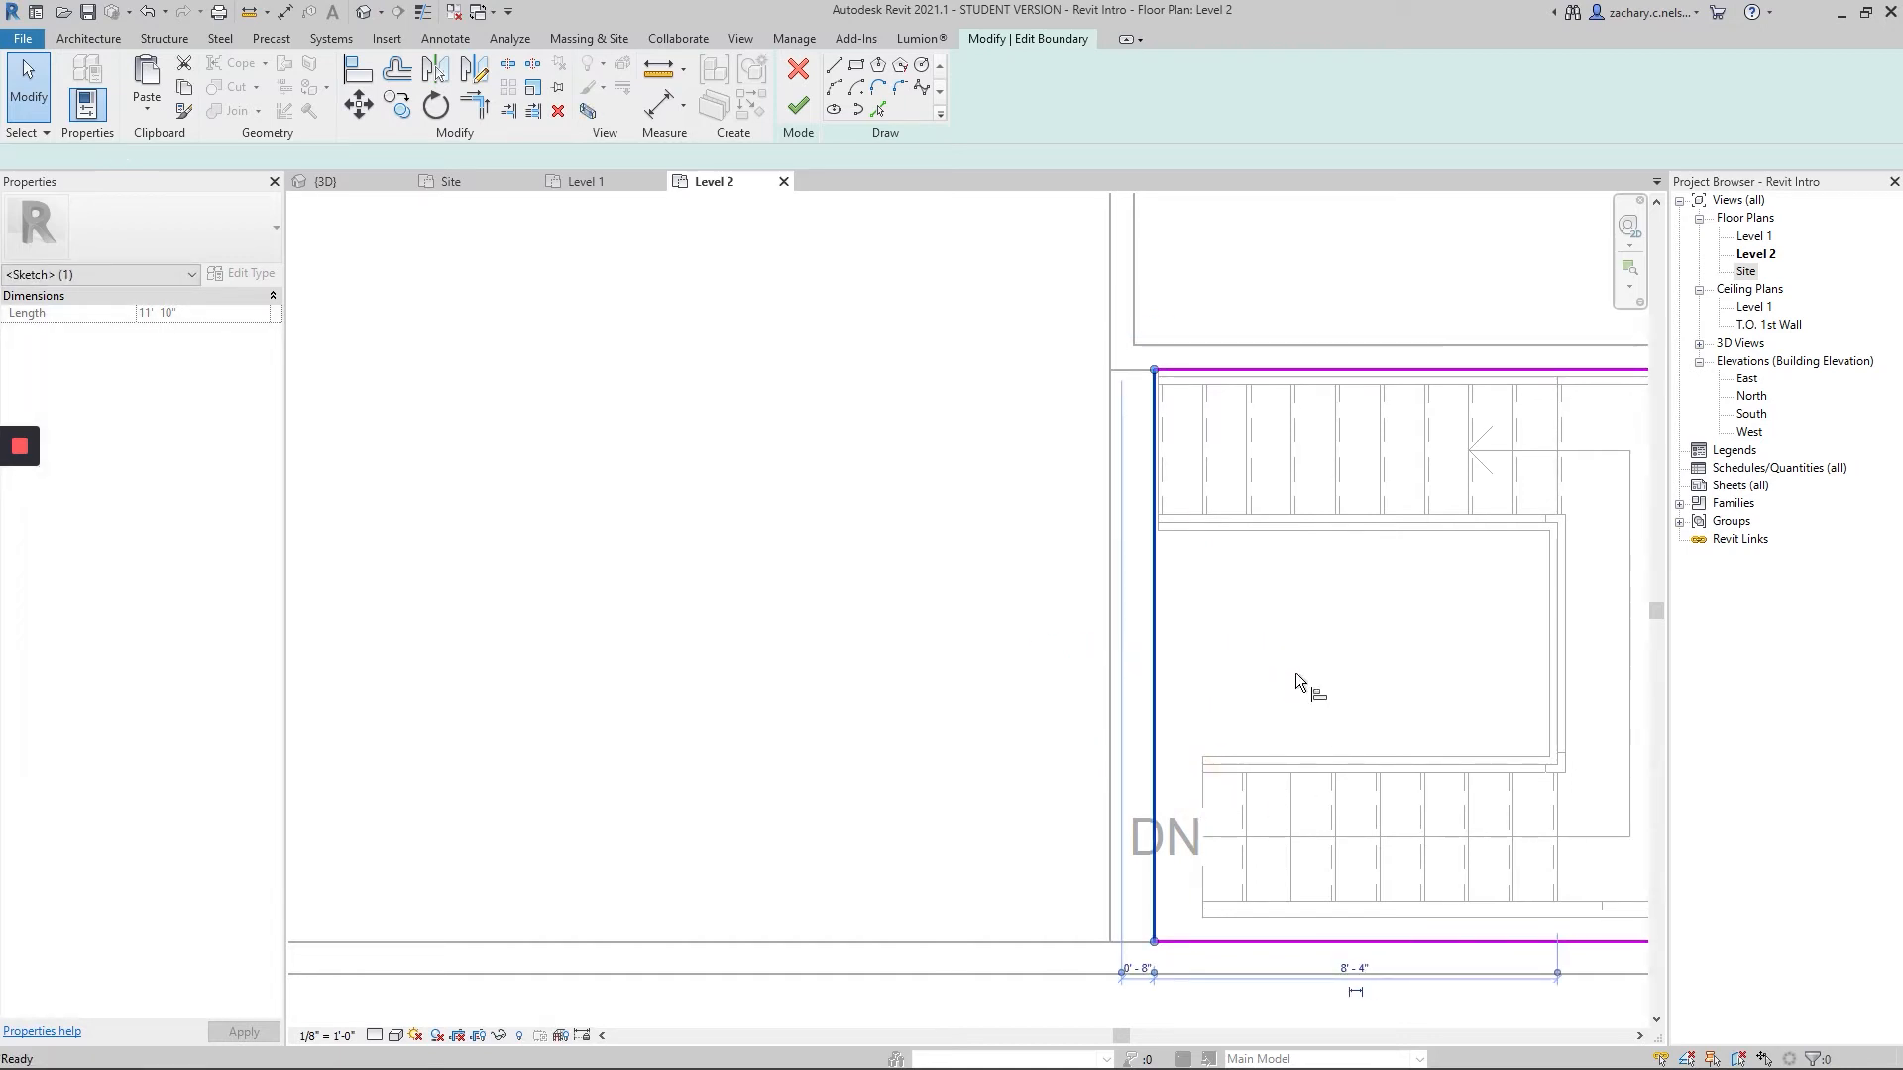
click(1204, 787)
click(1152, 752)
click(800, 111)
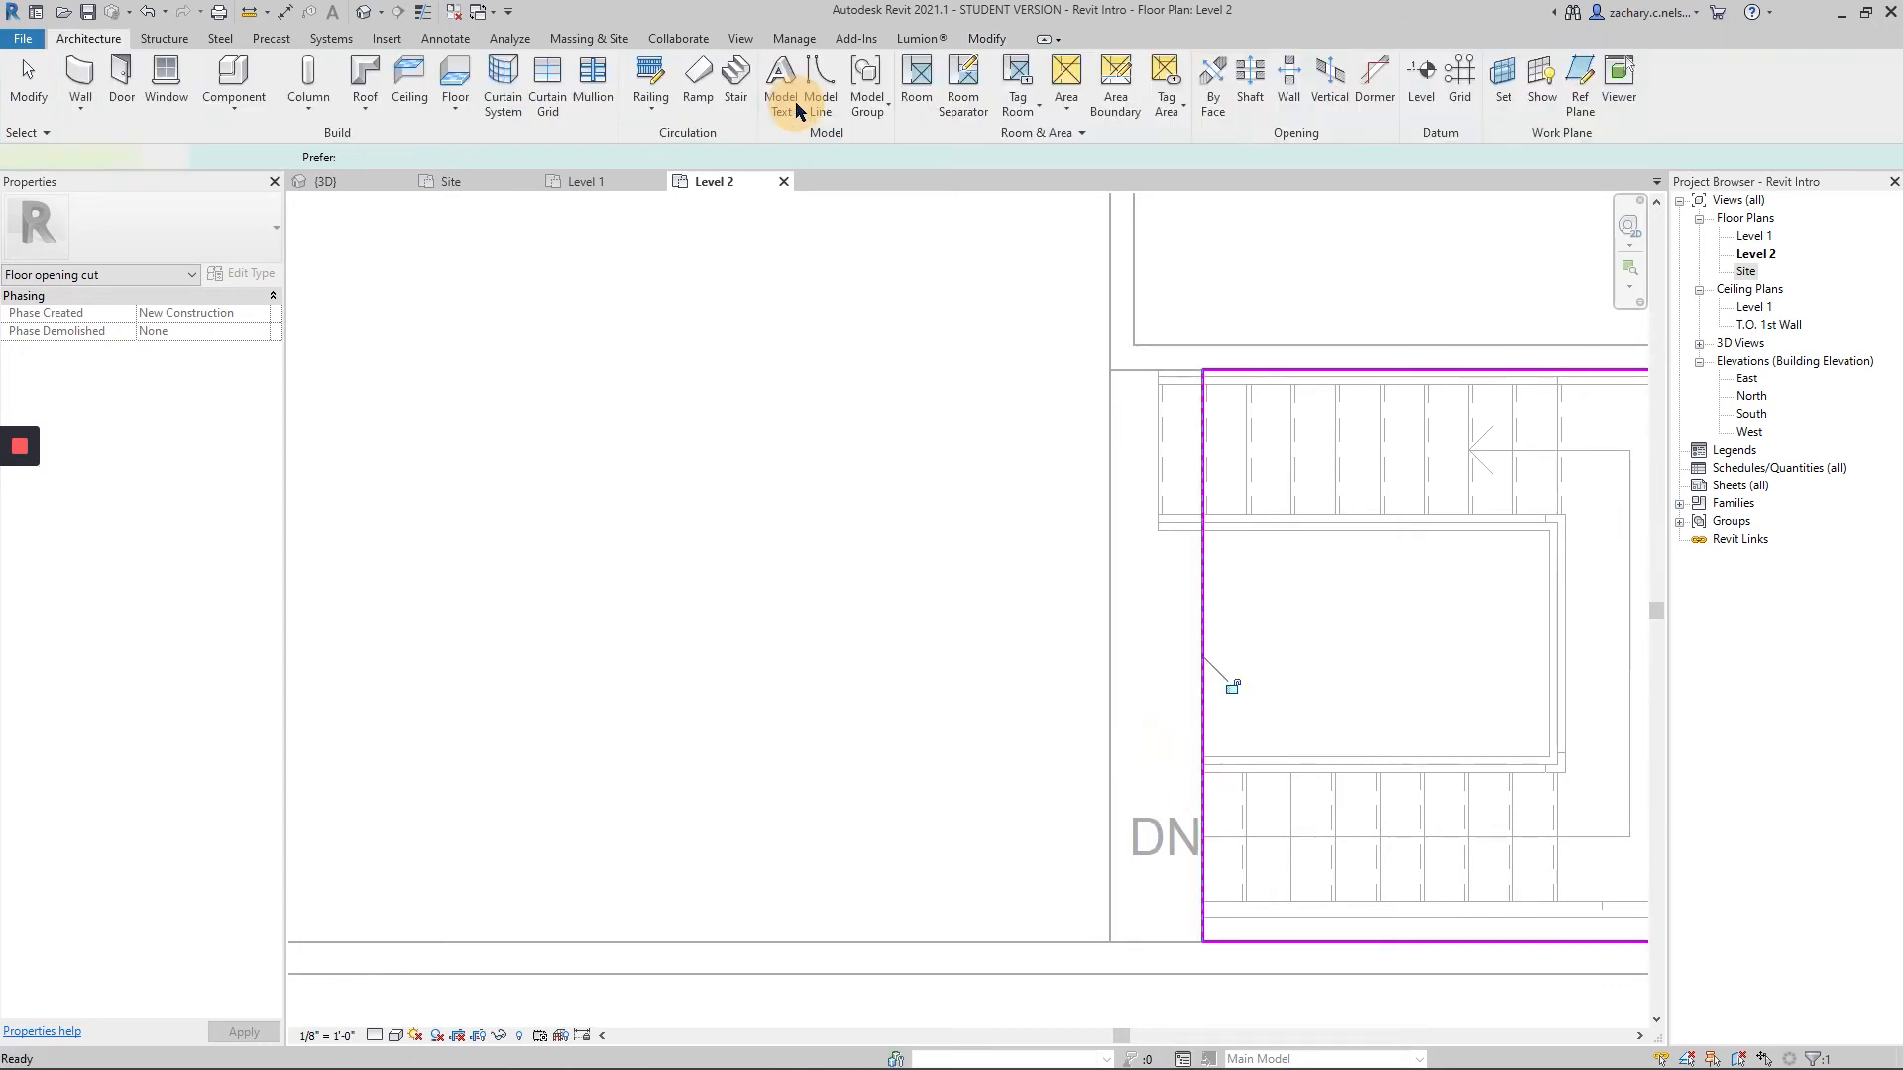
click(349, 181)
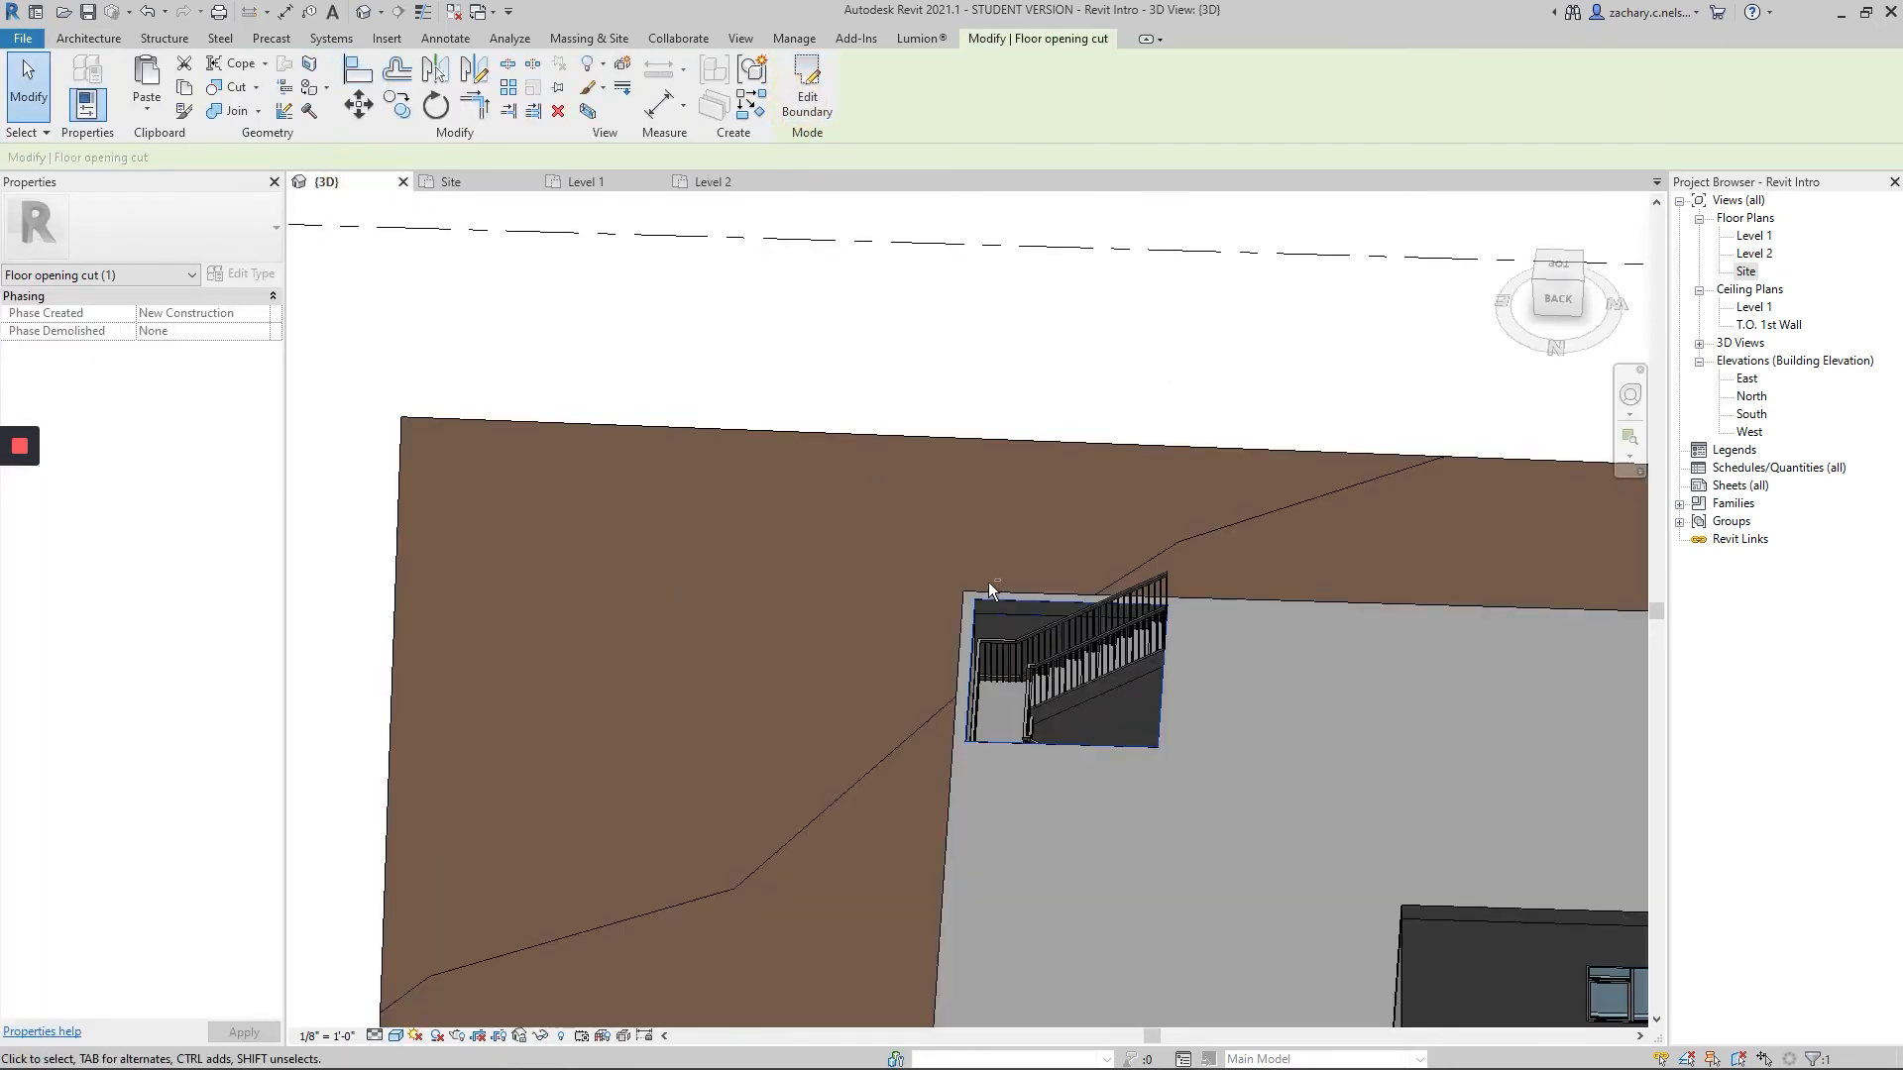
shift+middle_drag(989, 581, 968, 403)
shift+middle_drag(1133, 579, 750, 609)
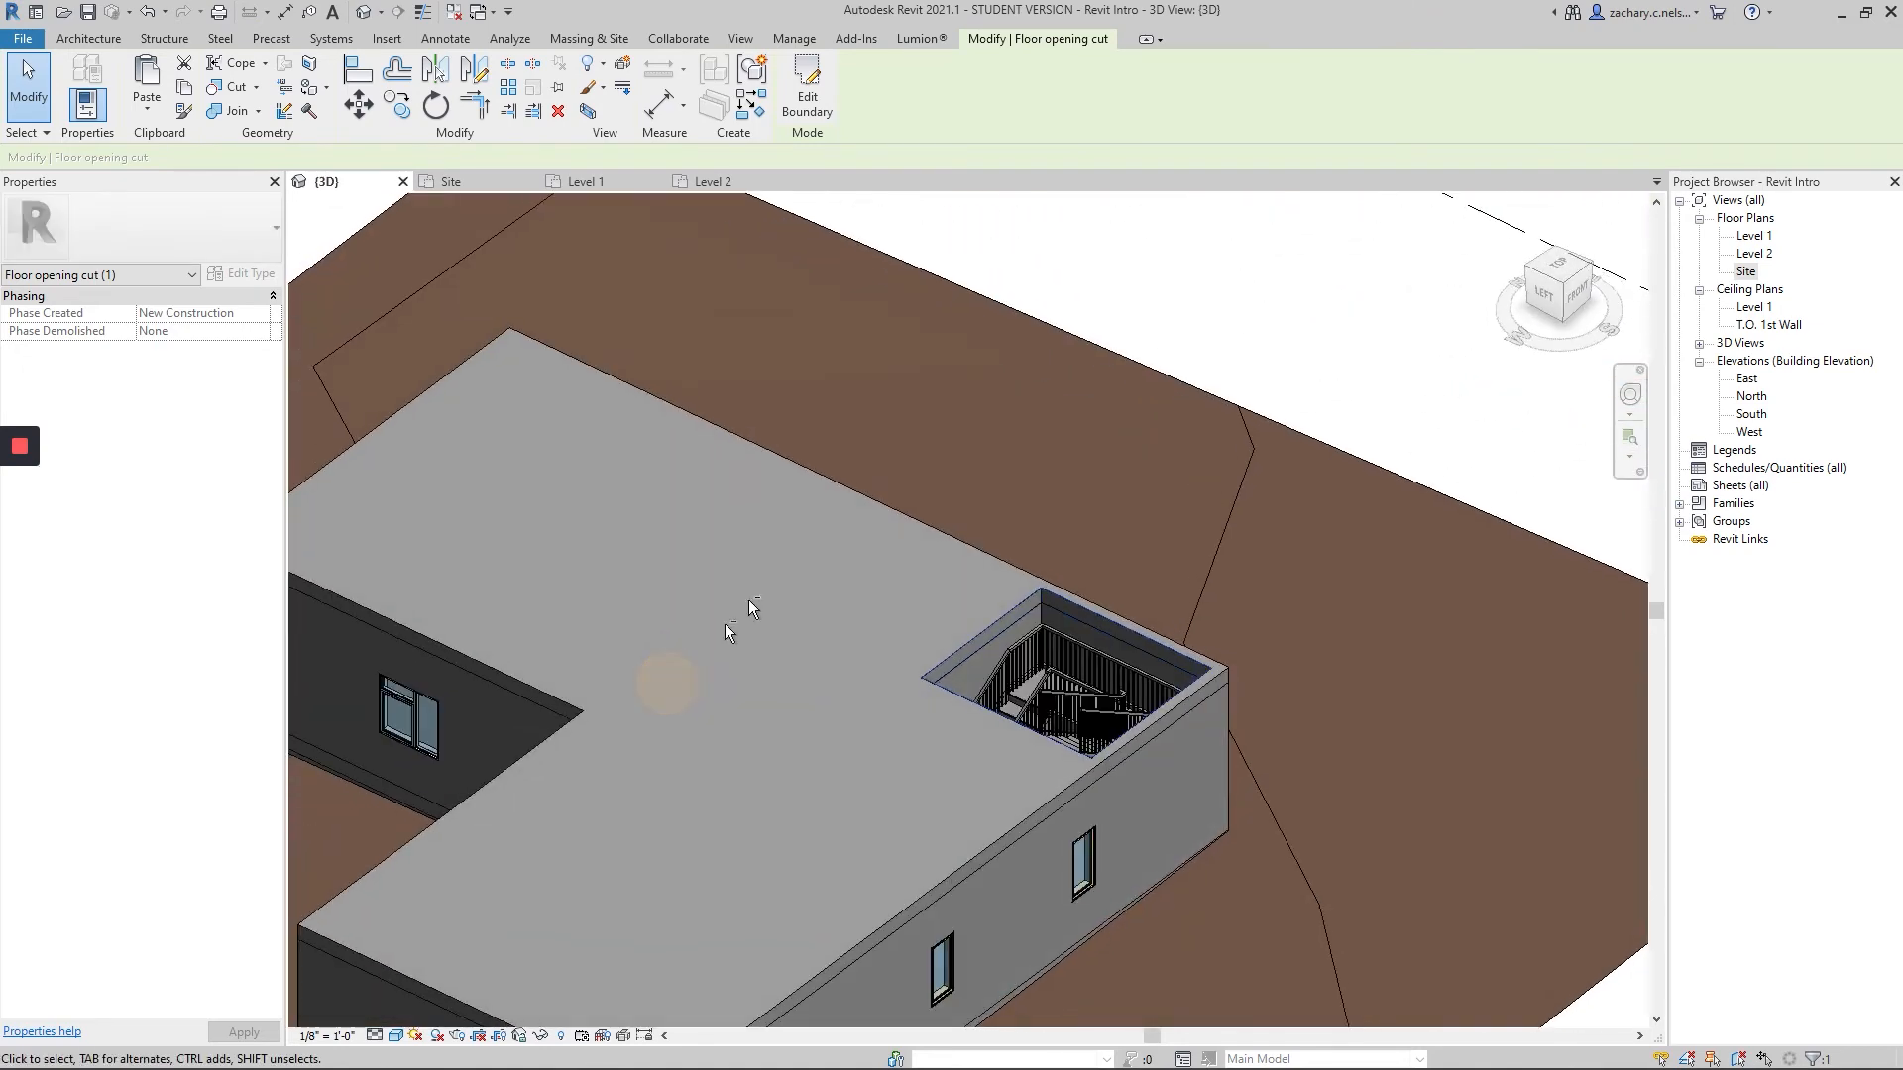
- Start a Generic - 8" wall in the Level 2 floor plan with its location line on Finish Face: Exterior
click(699, 183)
scroll(892, 506, down, 5)
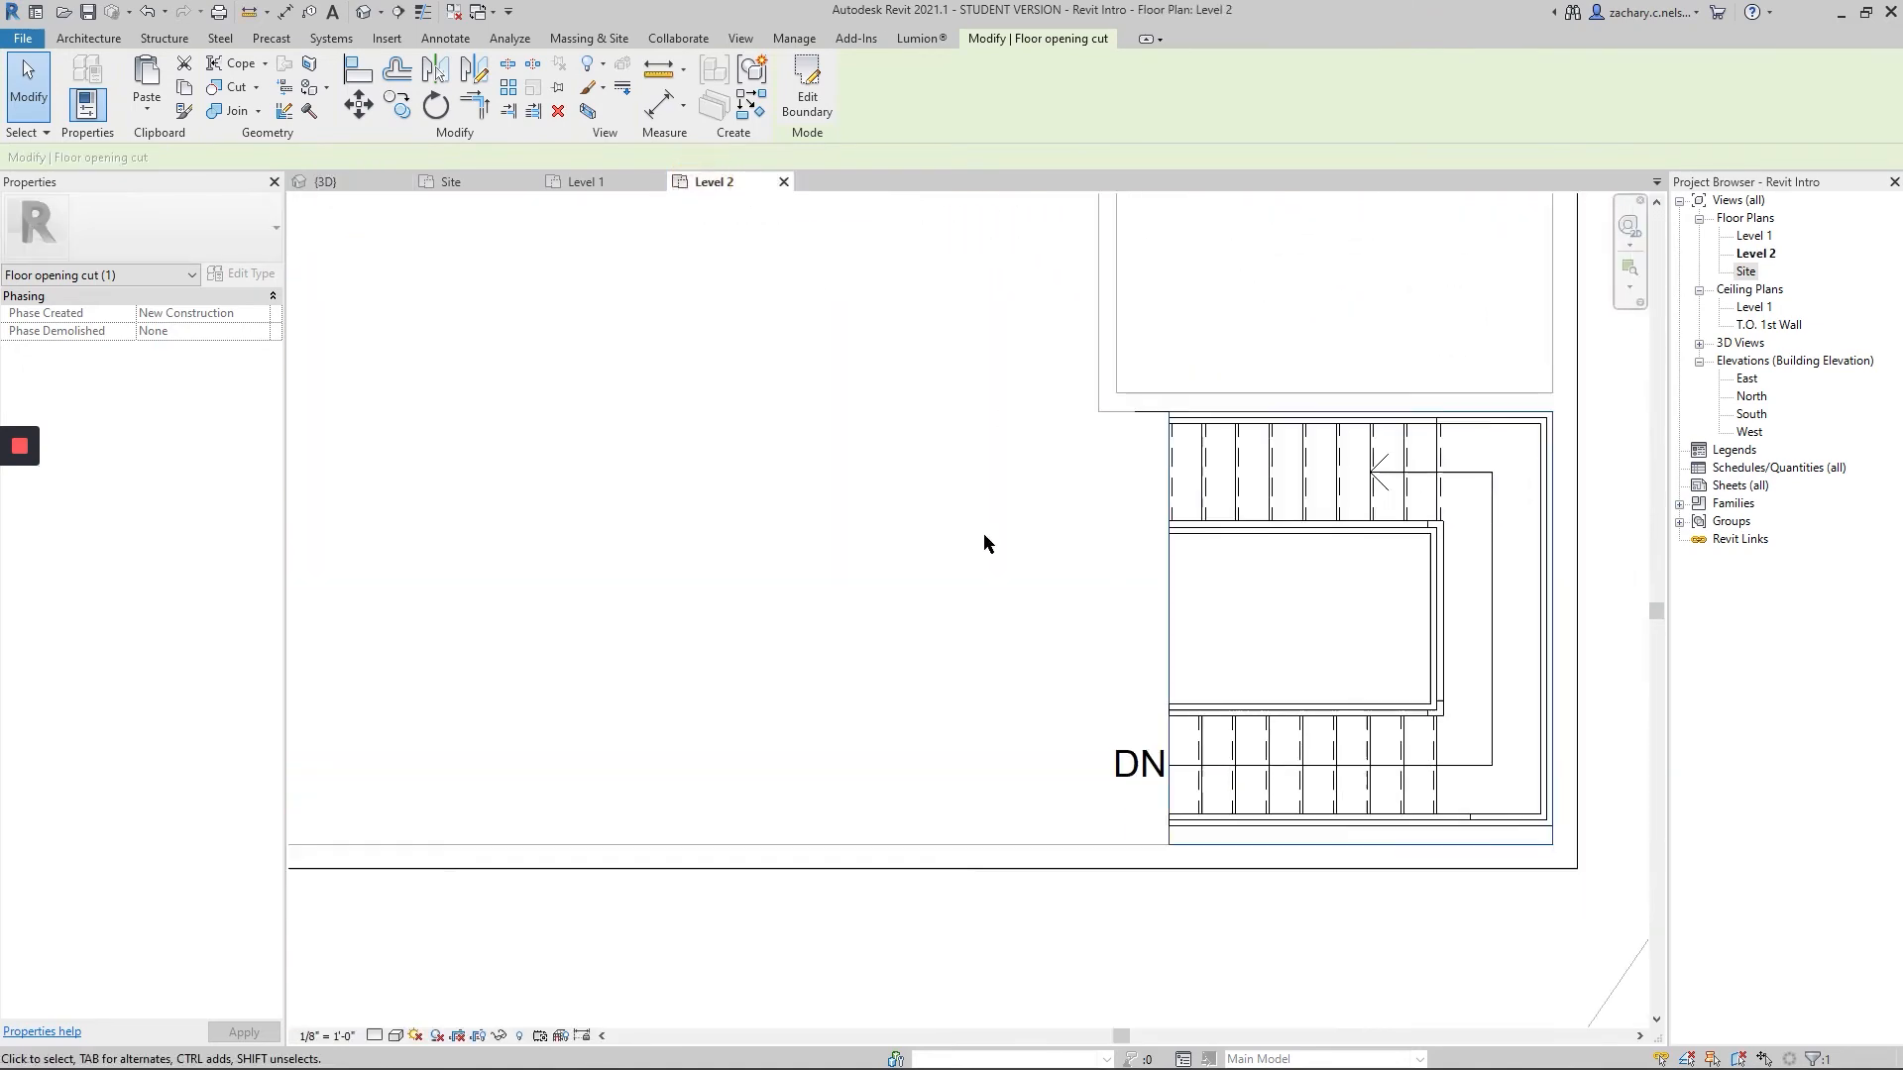
middle_drag(859, 499, 1024, 688)
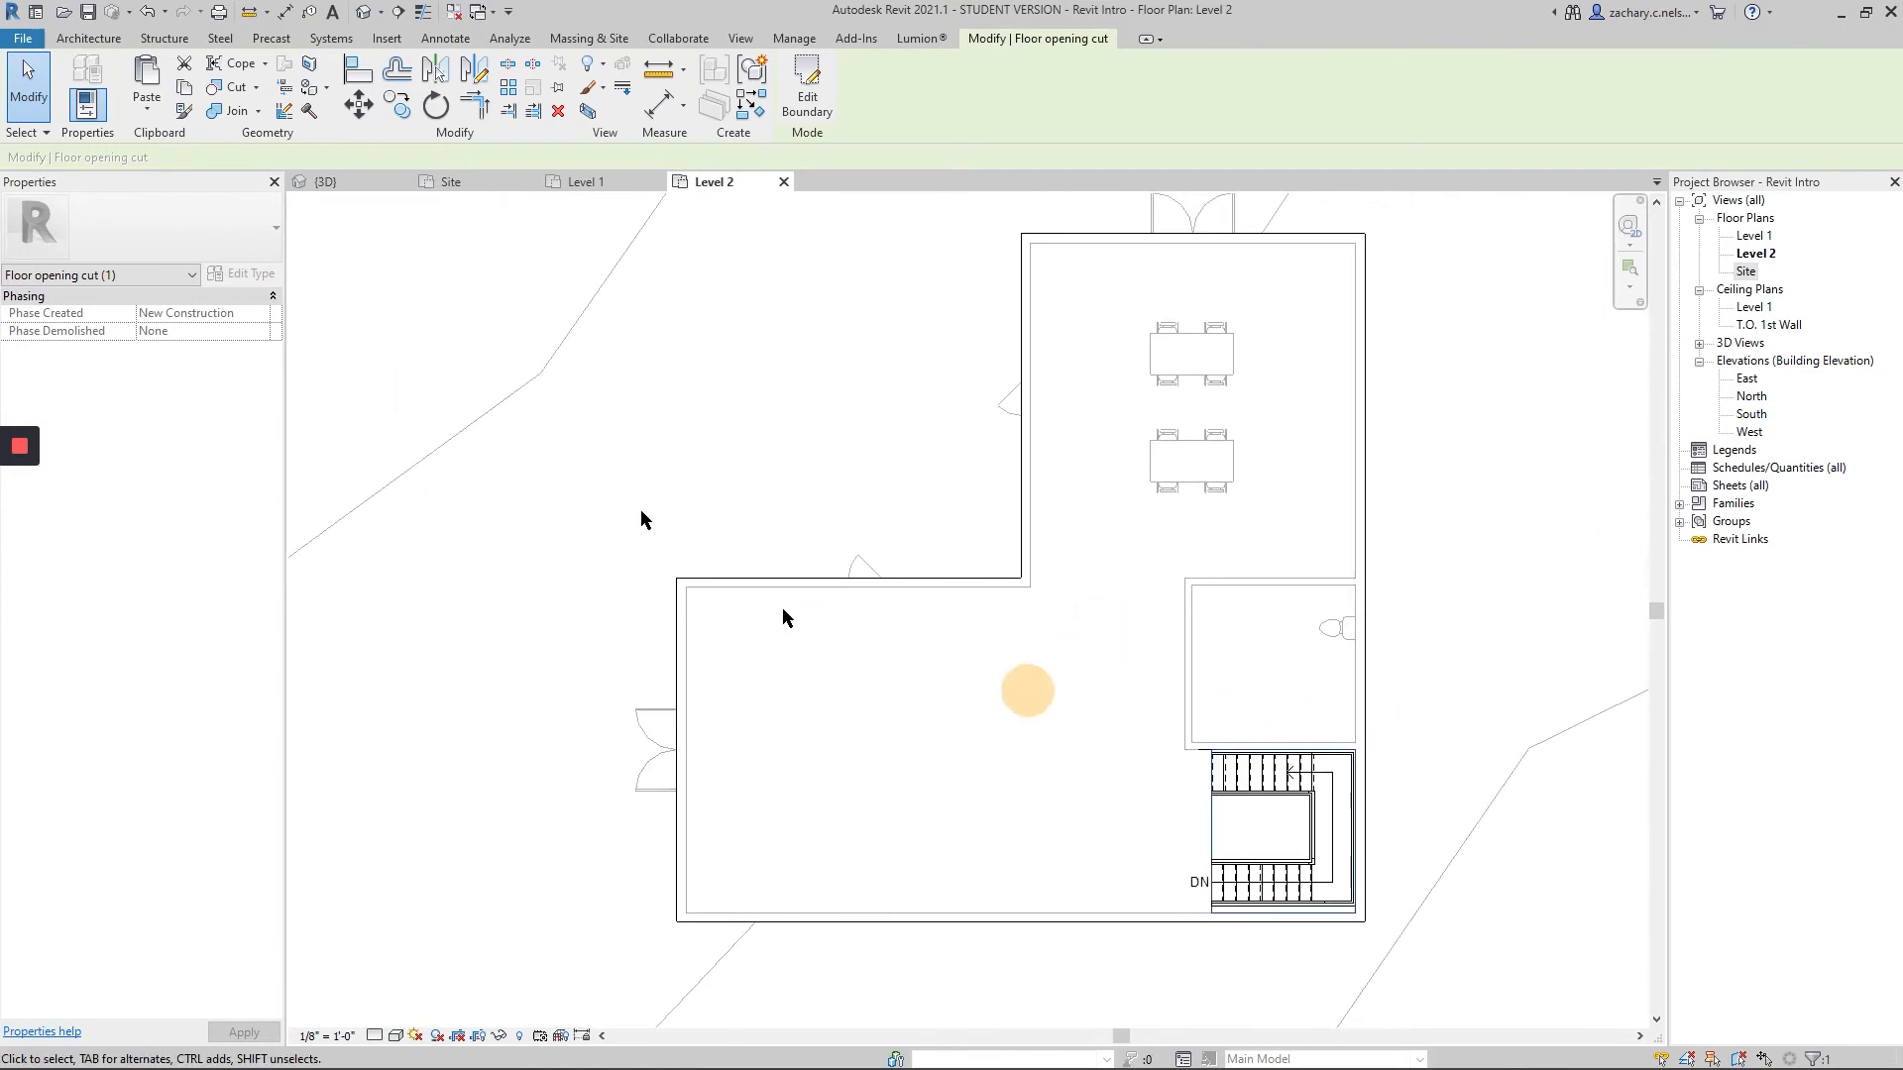
click(79, 38)
click(80, 74)
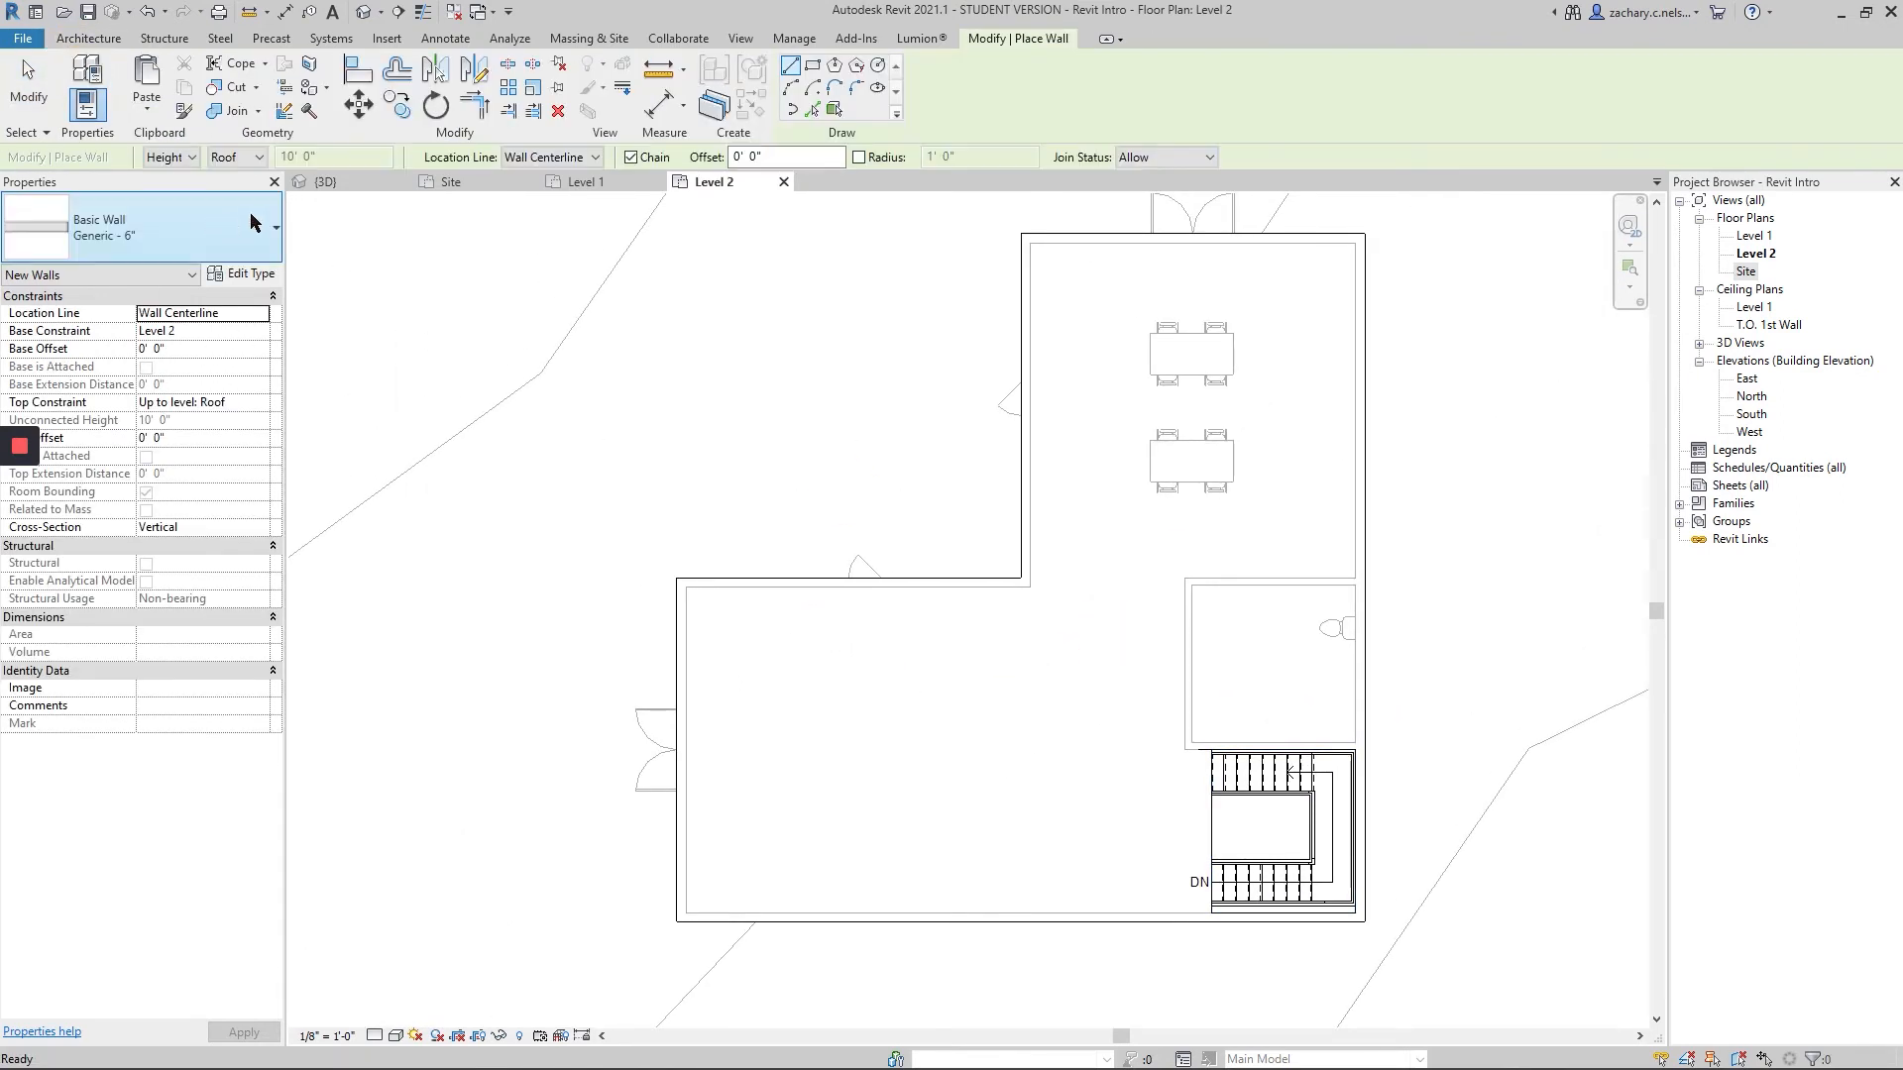
click(256, 230)
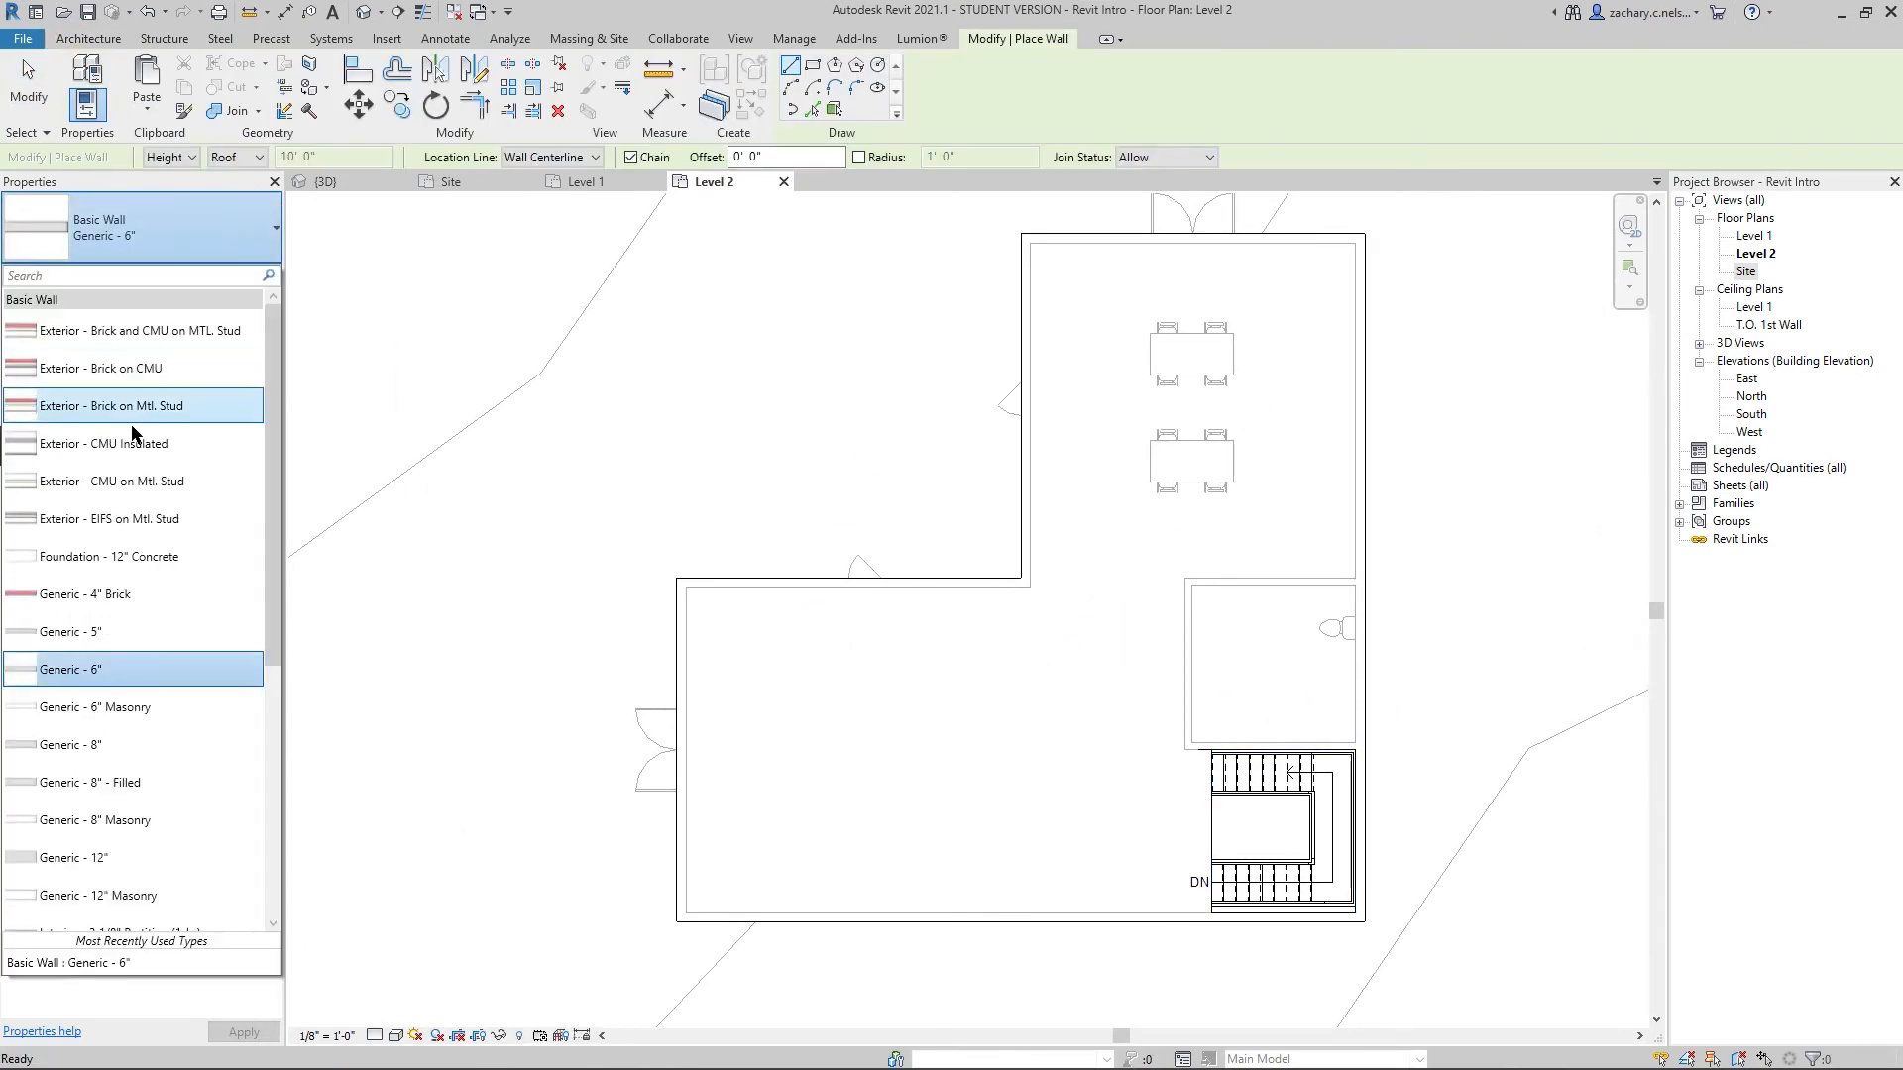
click(112, 748)
click(562, 155)
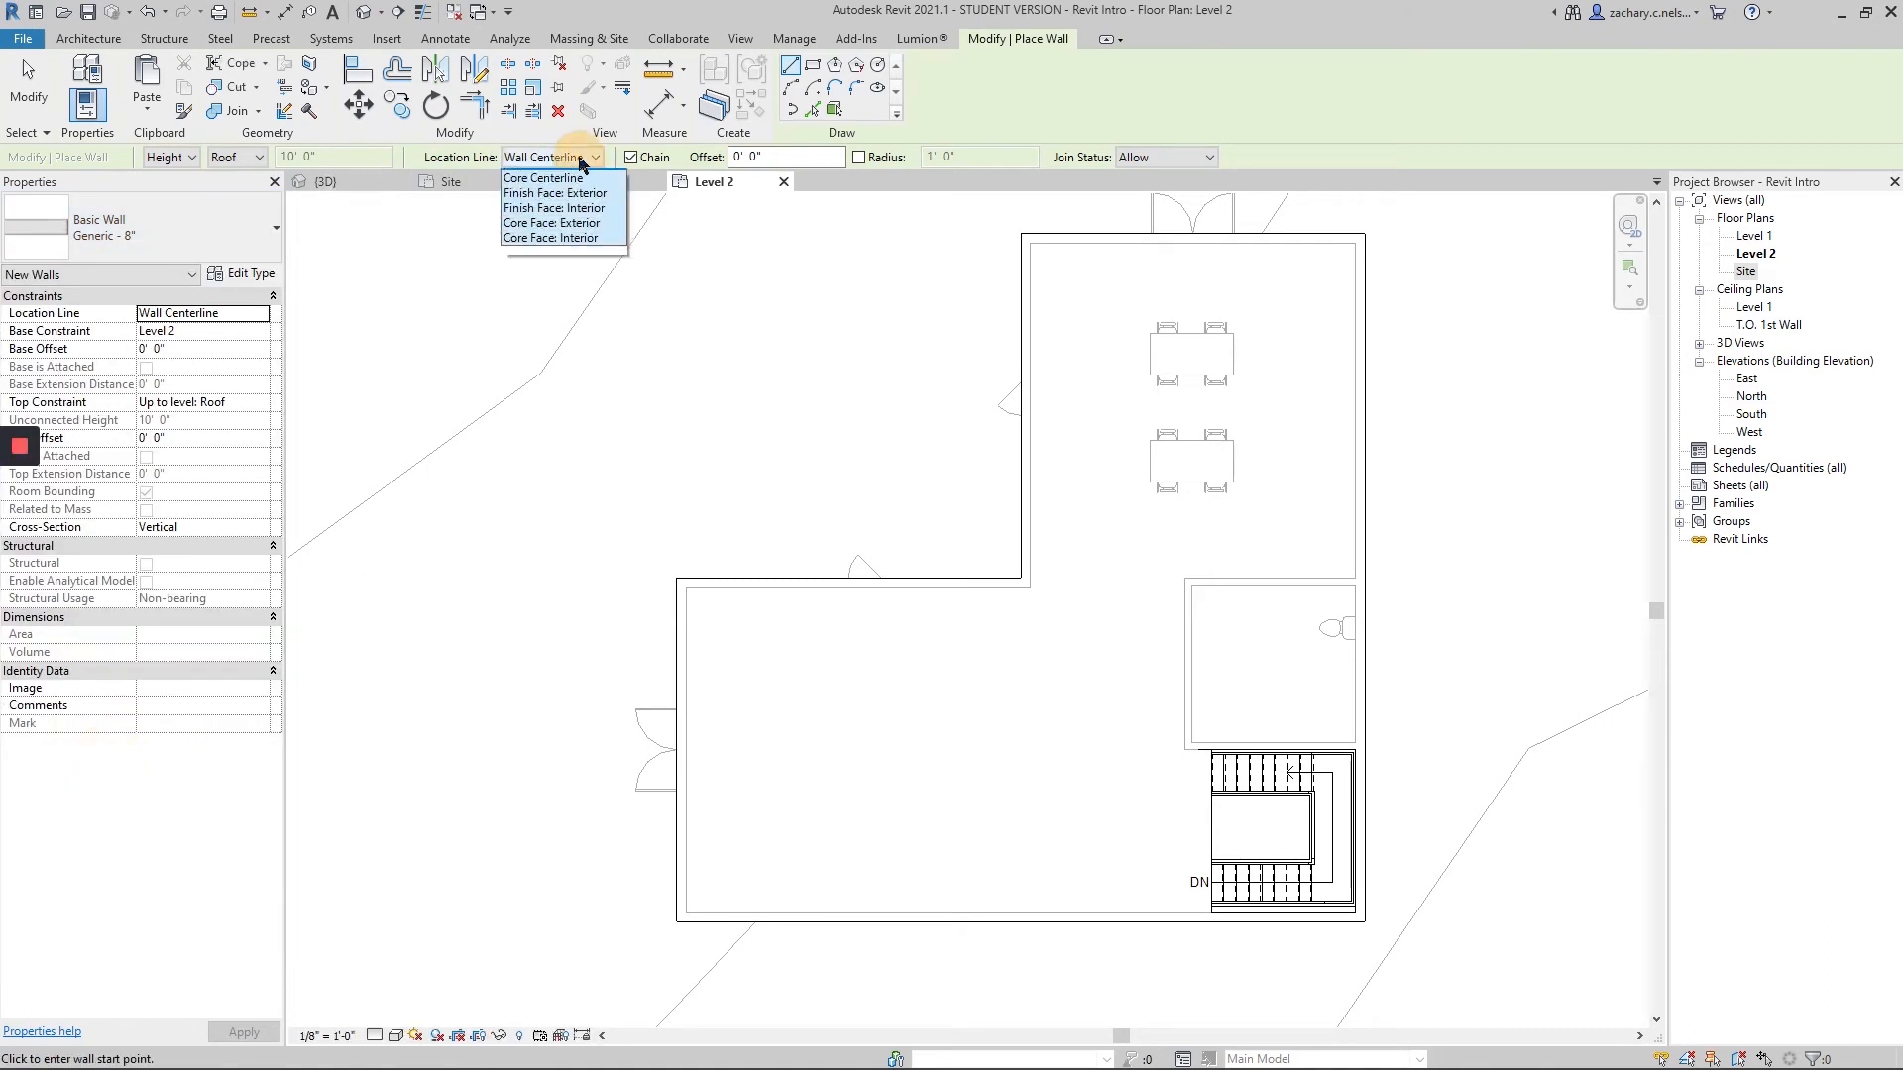
click(554, 206)
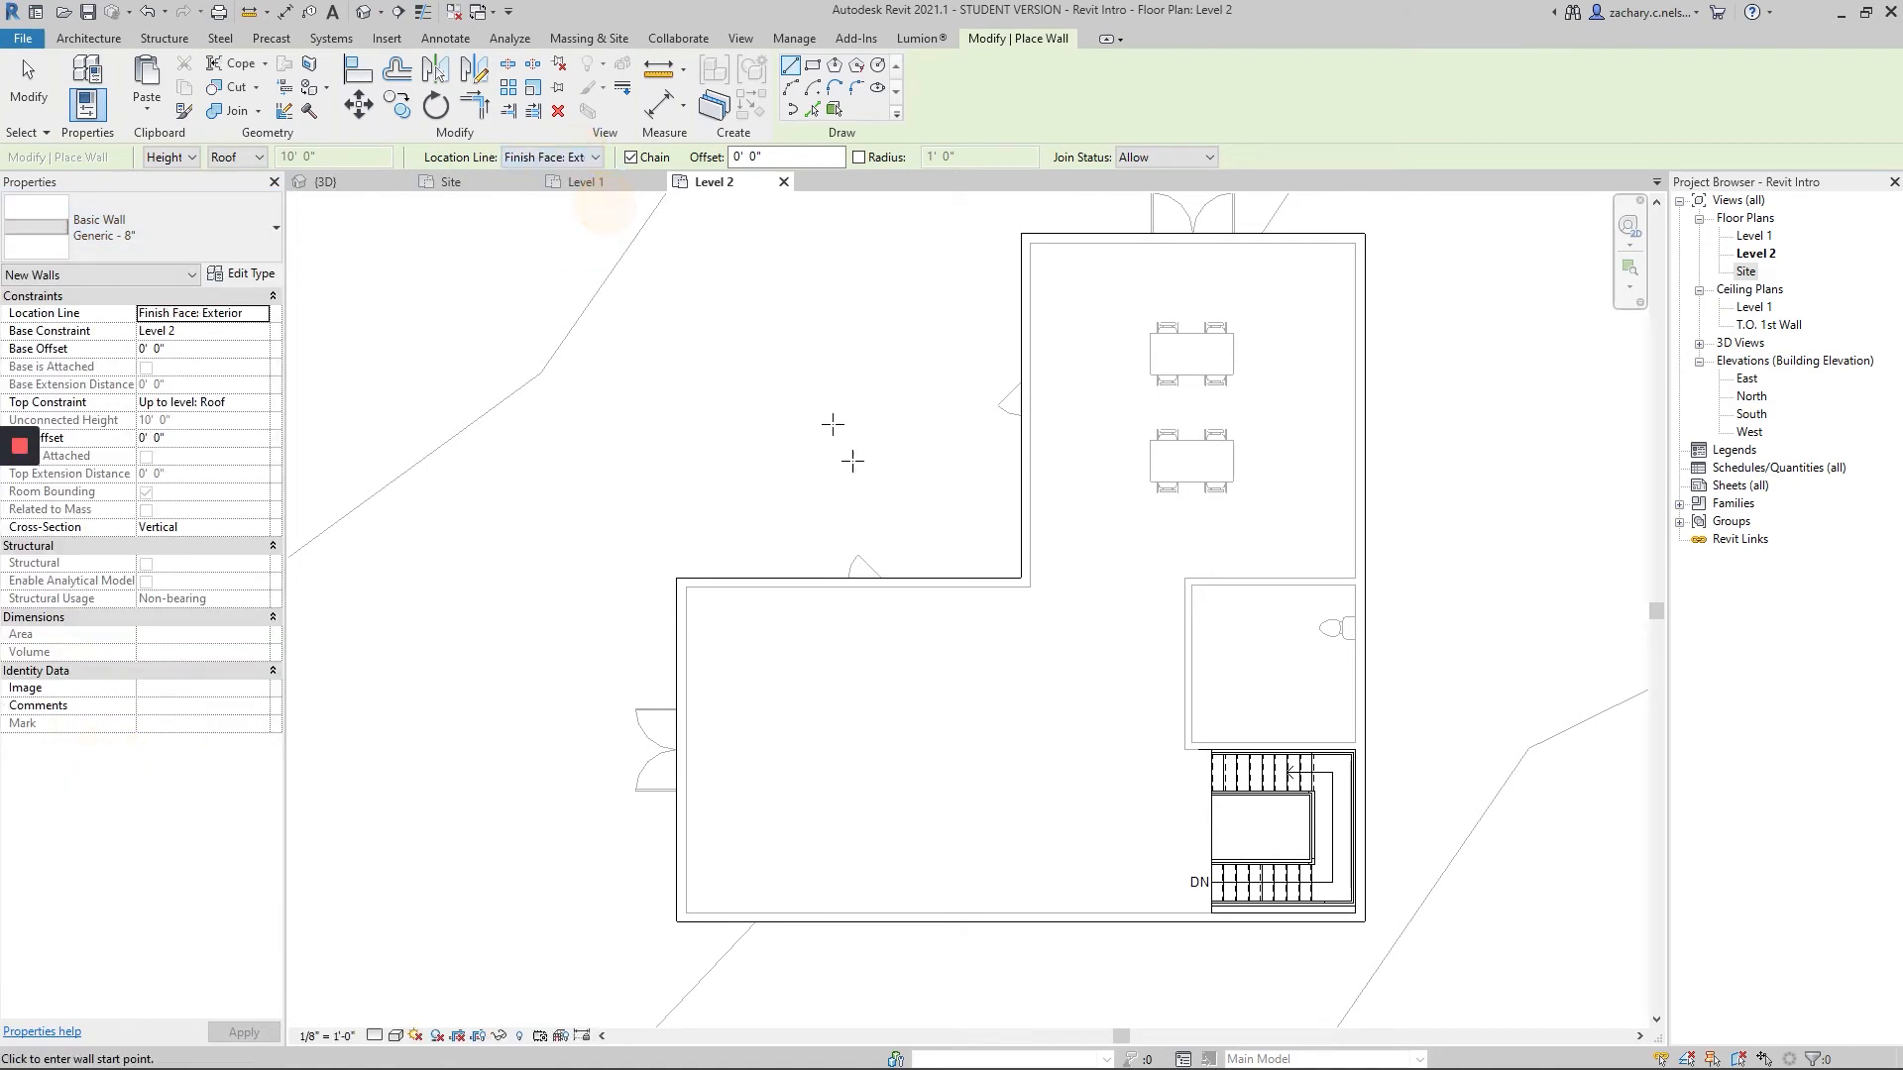
- Draw a closed 50' by 25' rectangle of exterior walls around the wing containing the stair on Level 2
click(678, 578)
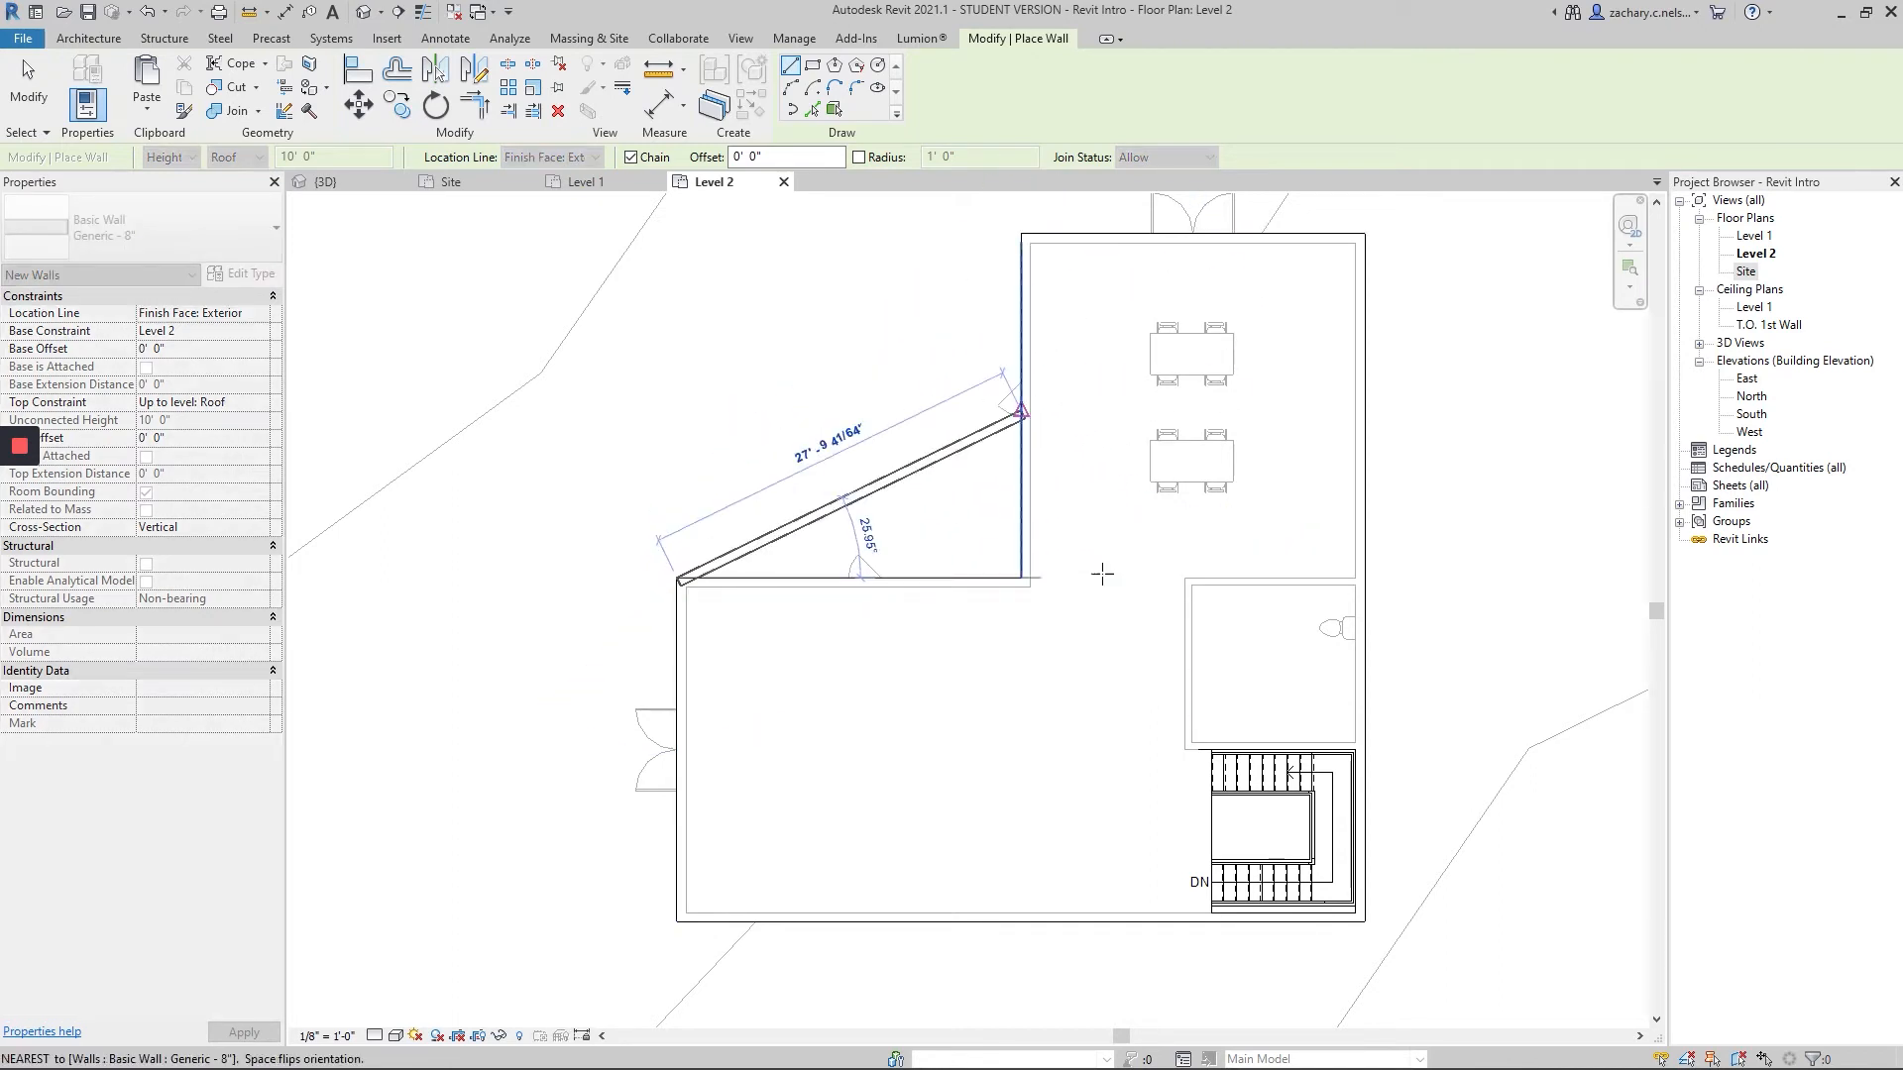
click(1365, 580)
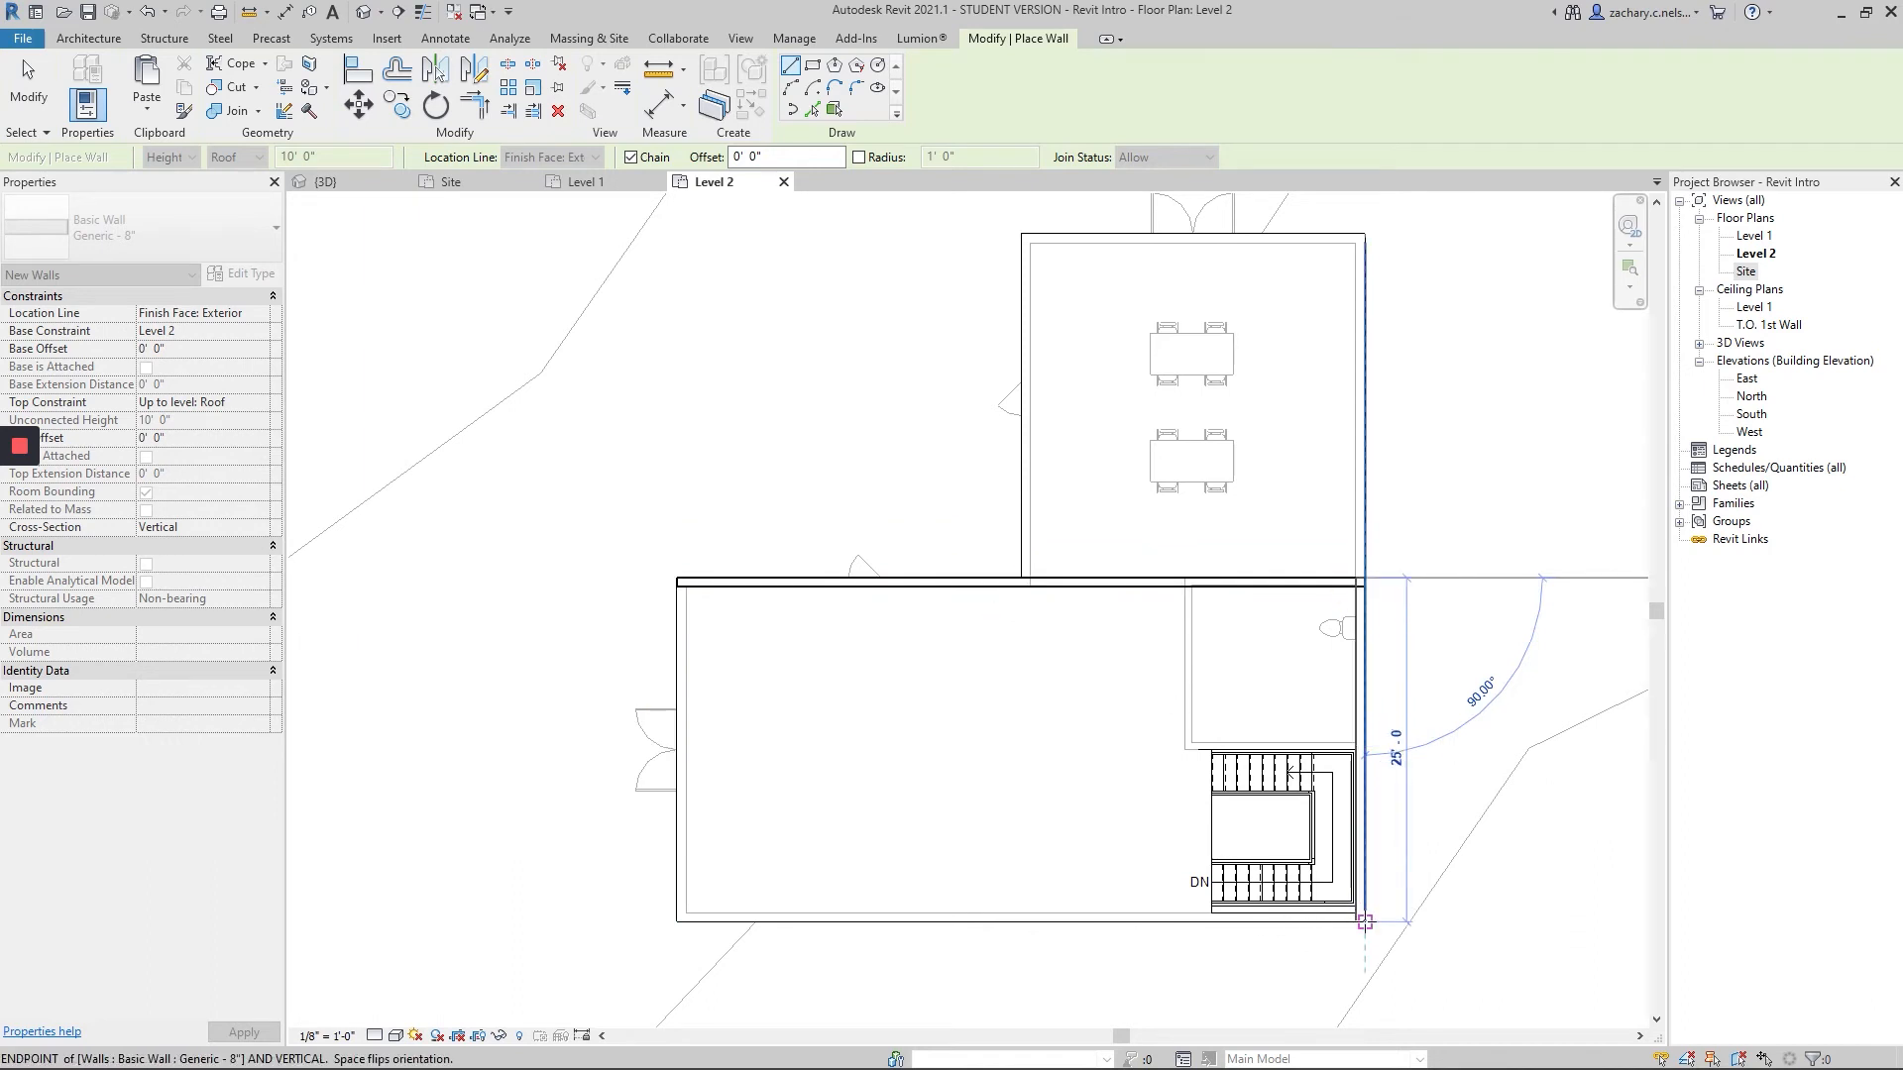
click(1364, 922)
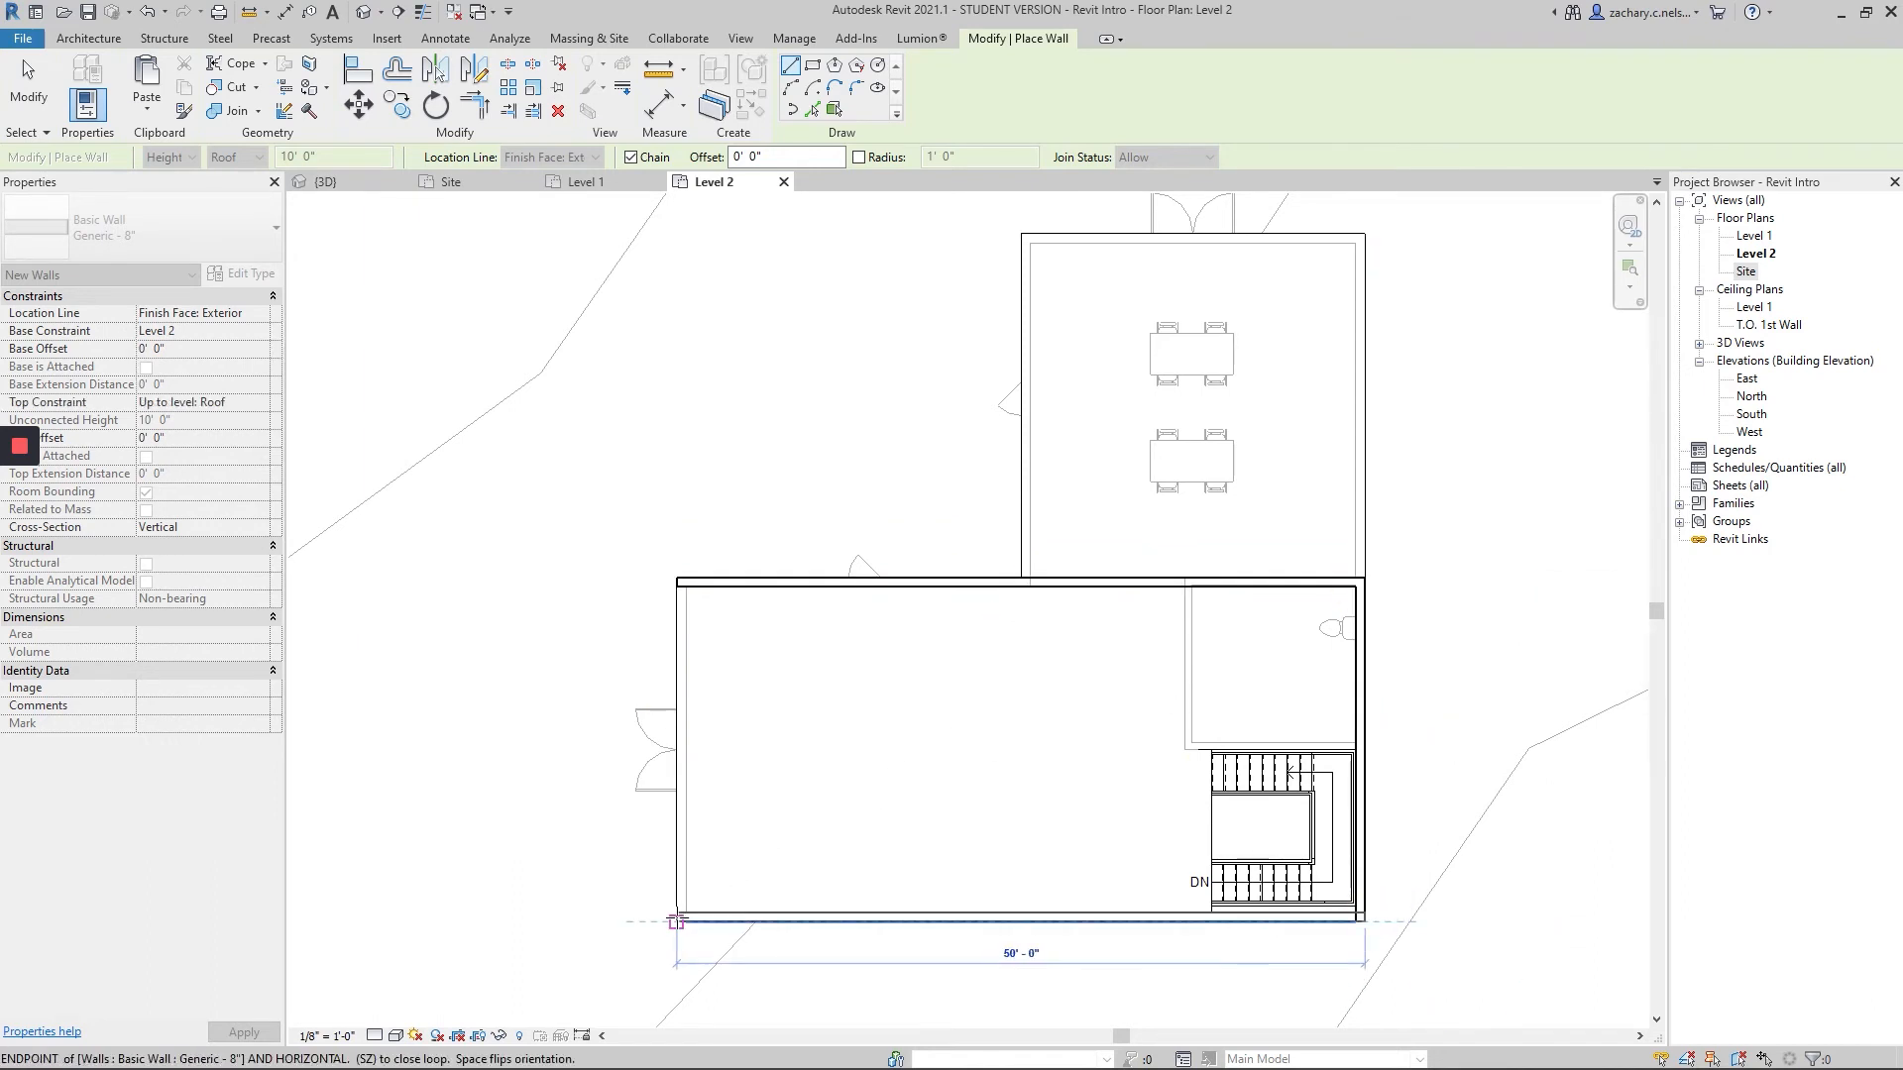
click(678, 919)
click(679, 583)
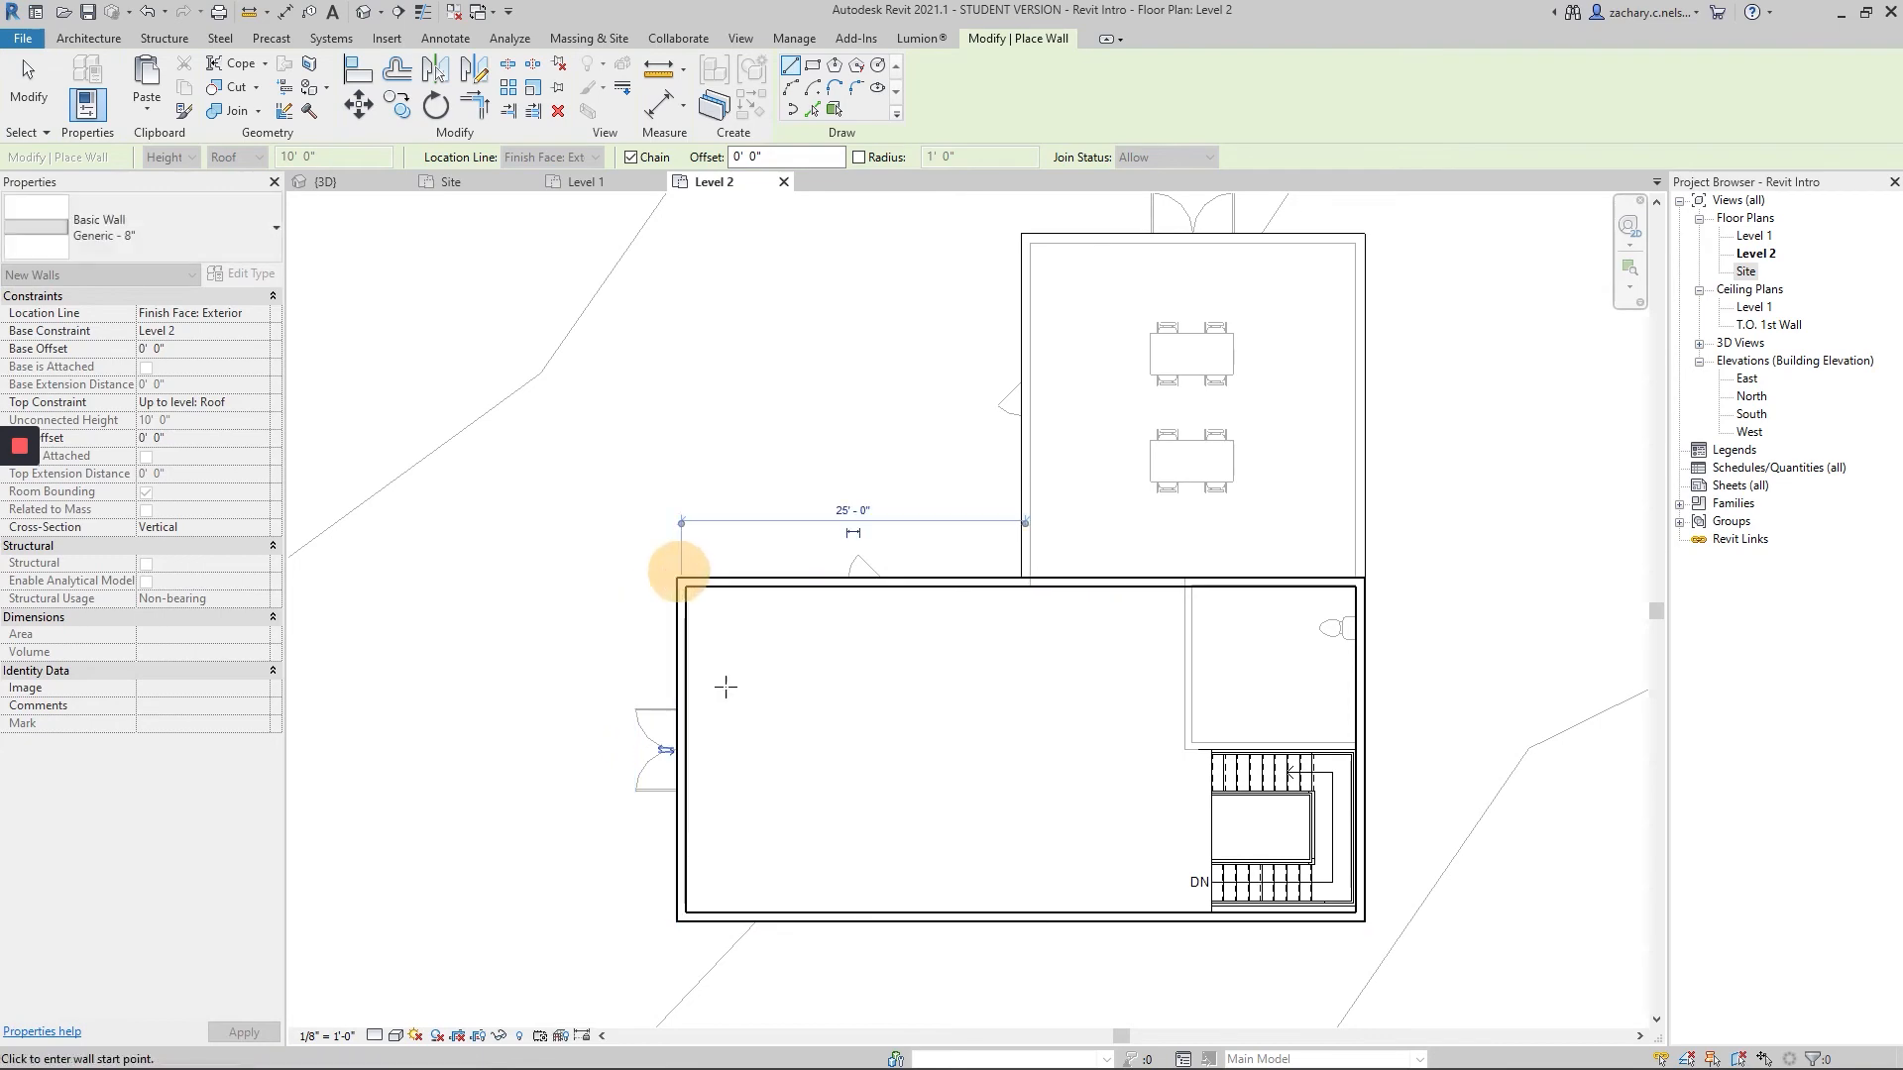
click(29, 84)
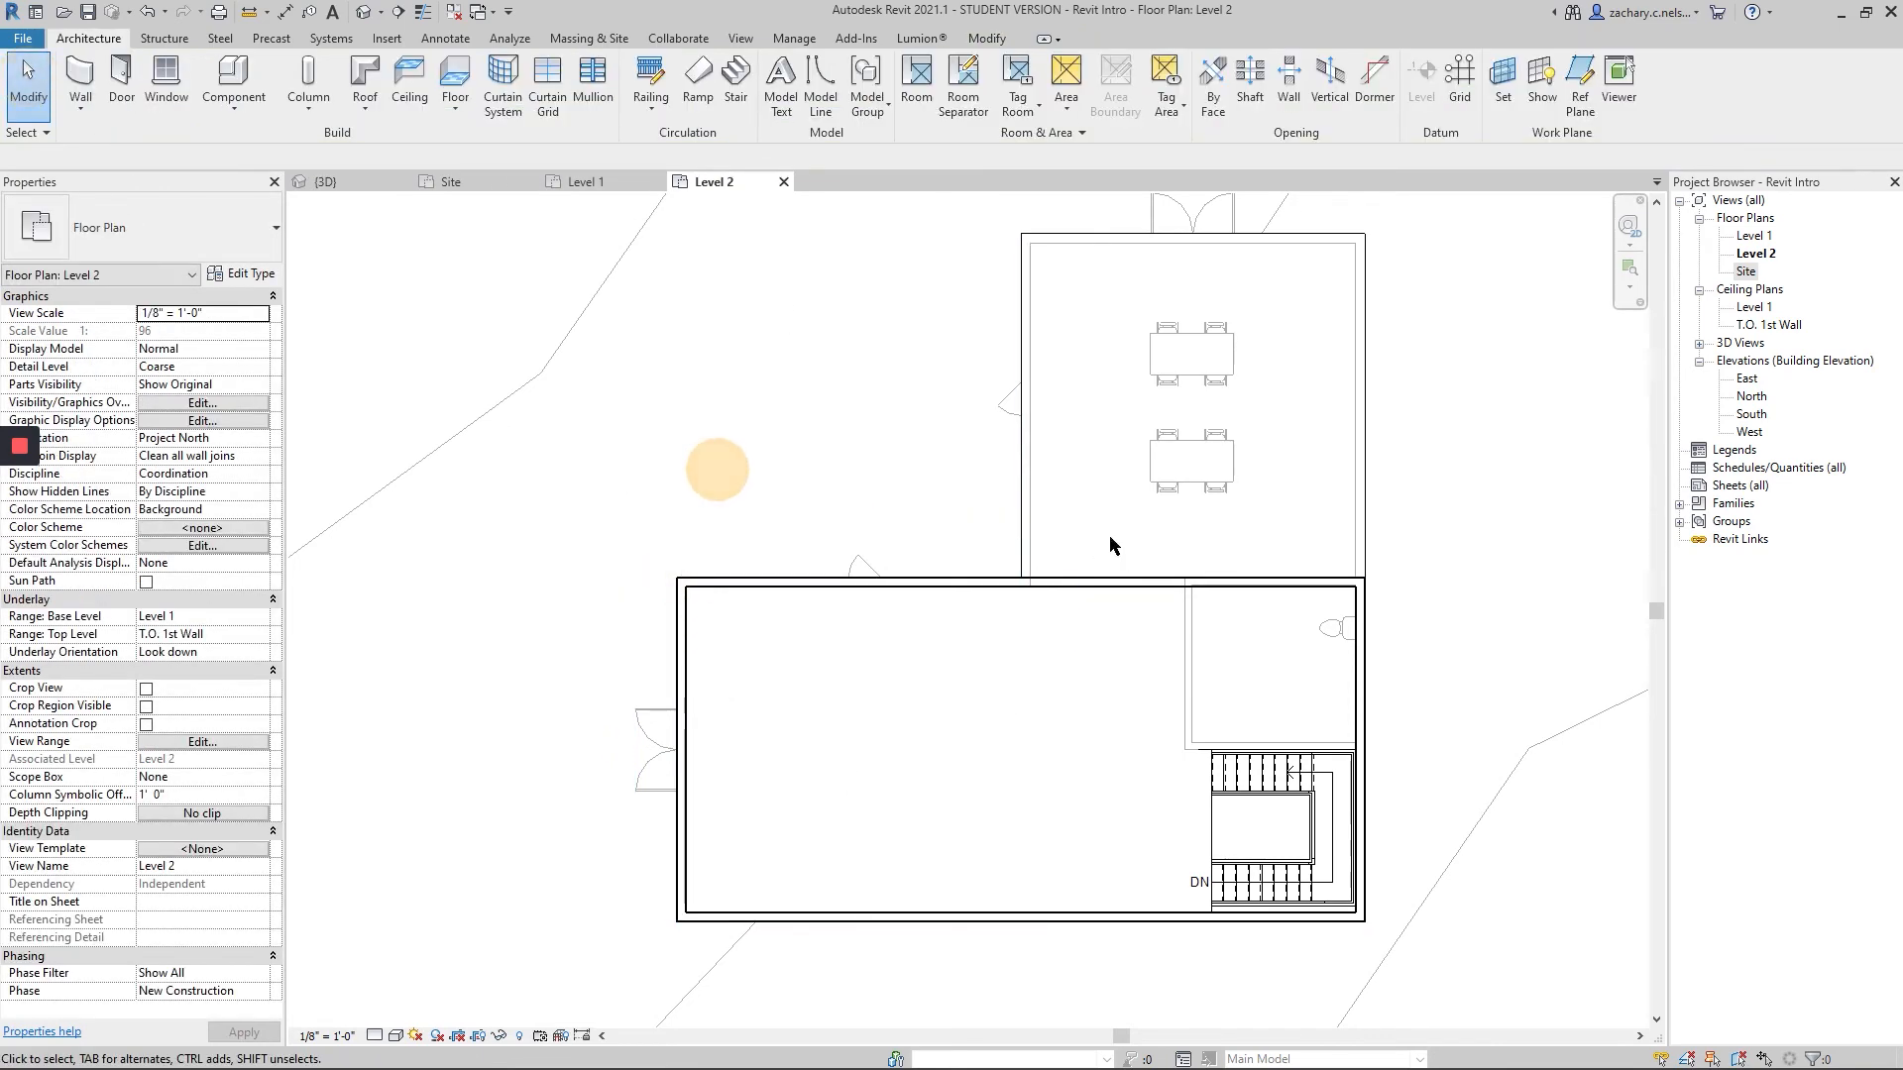
- Place a 72" x 84" exterior double full-glass door in the new upper wall, 12' from the right wall, opening onto the terrace
middle_drag(1109, 543, 893, 716)
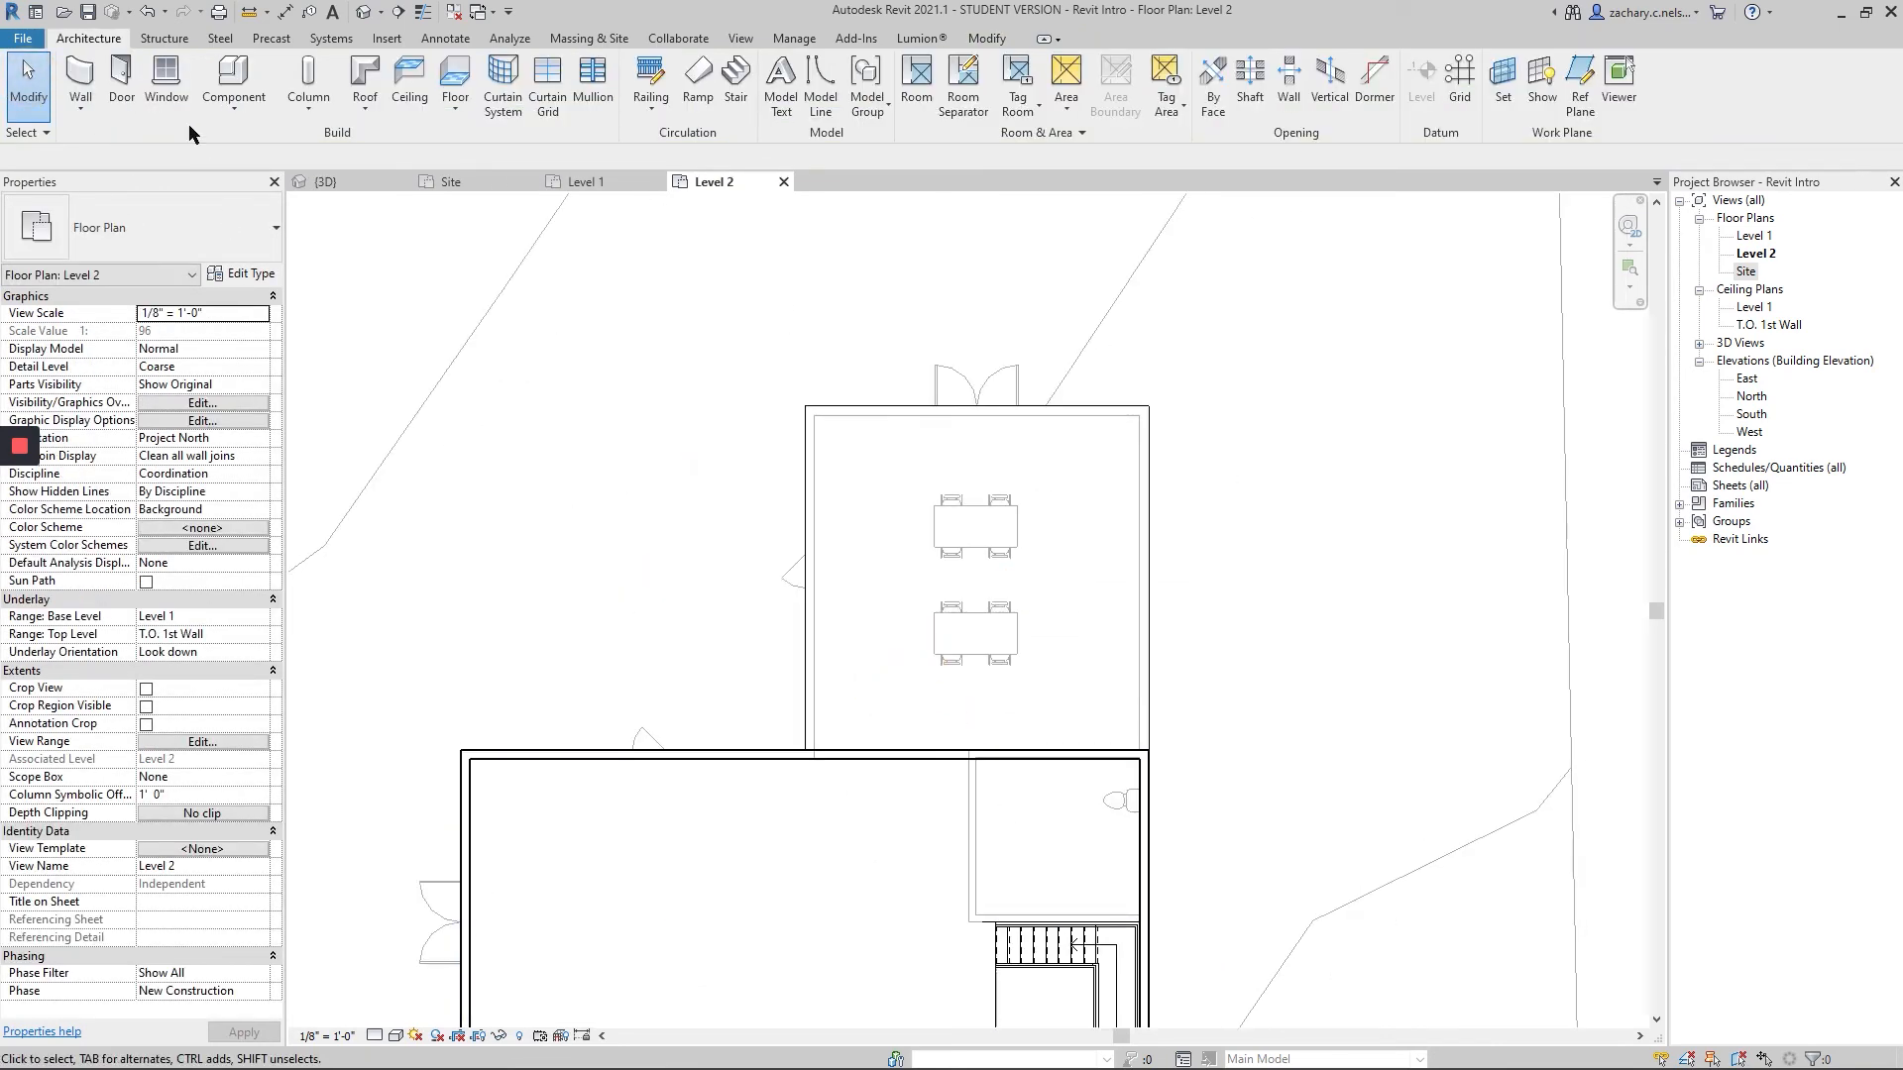
click(121, 79)
click(139, 228)
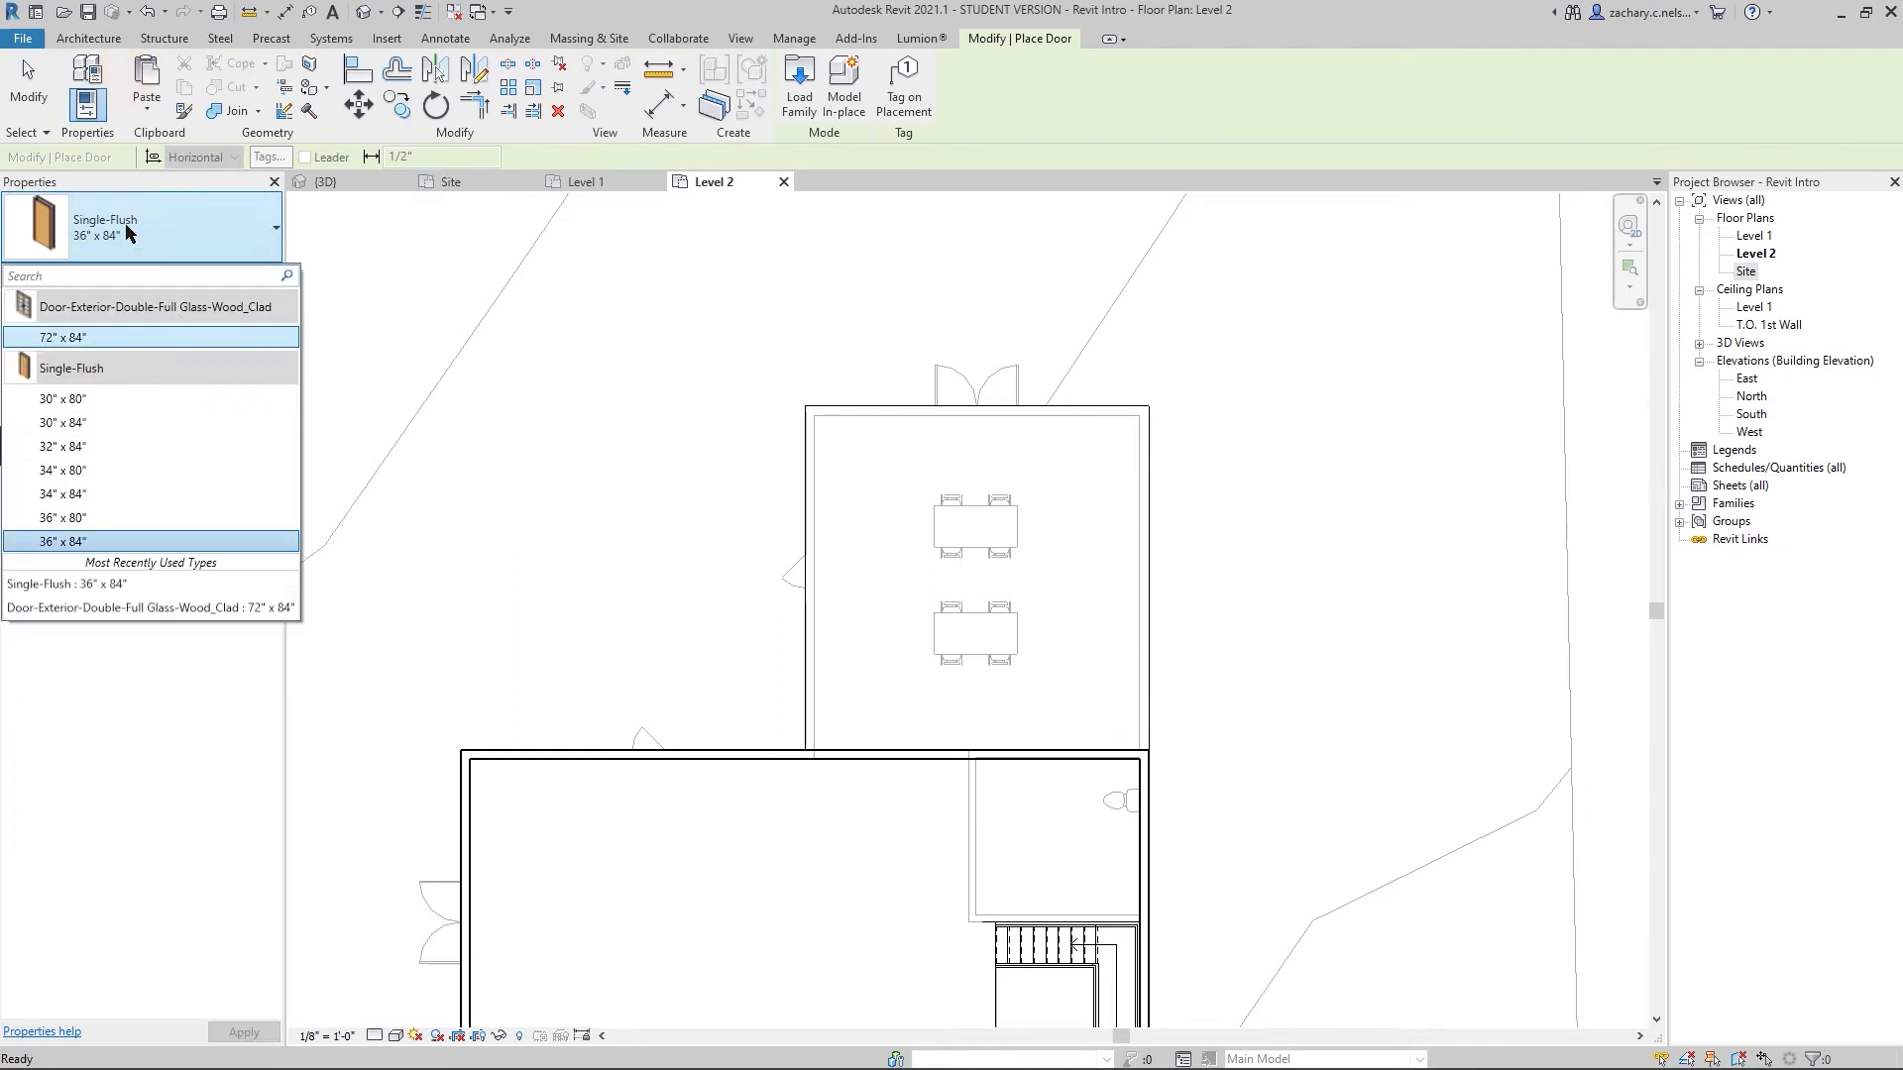
click(89, 338)
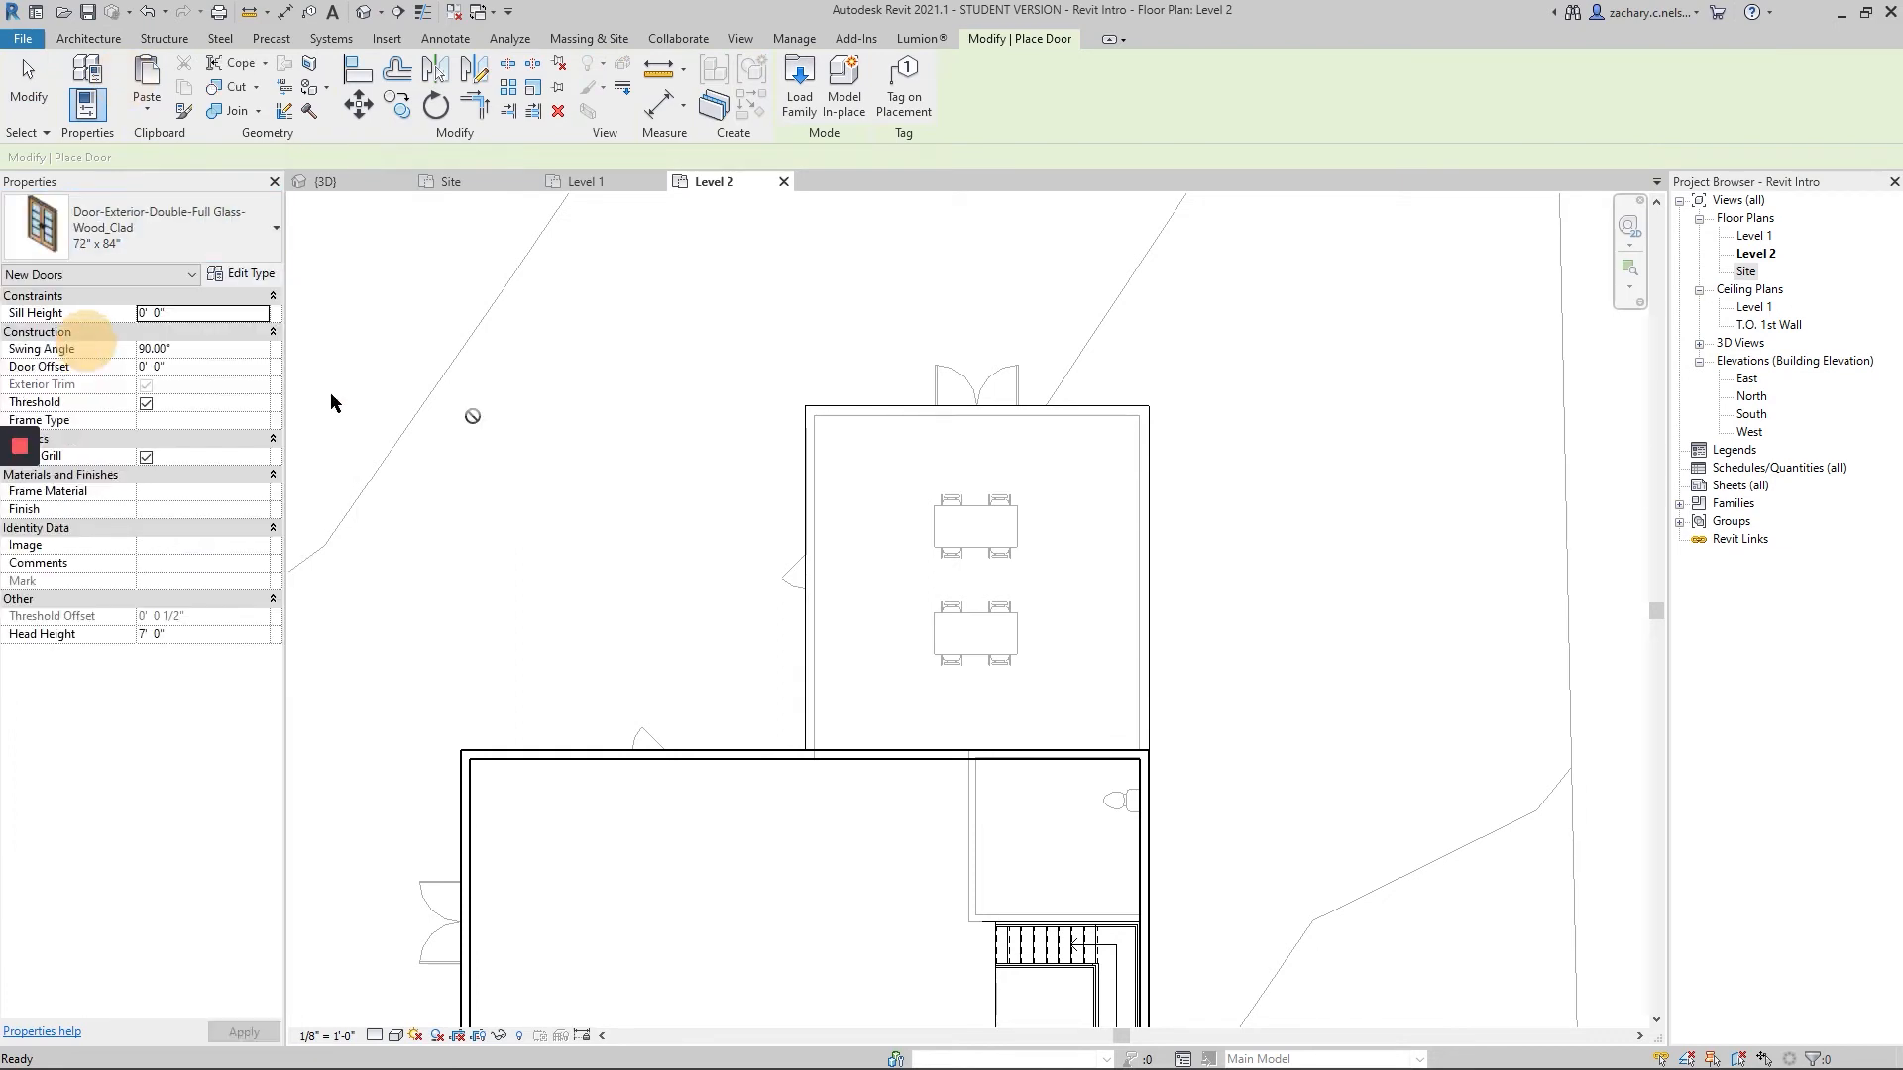
click(978, 755)
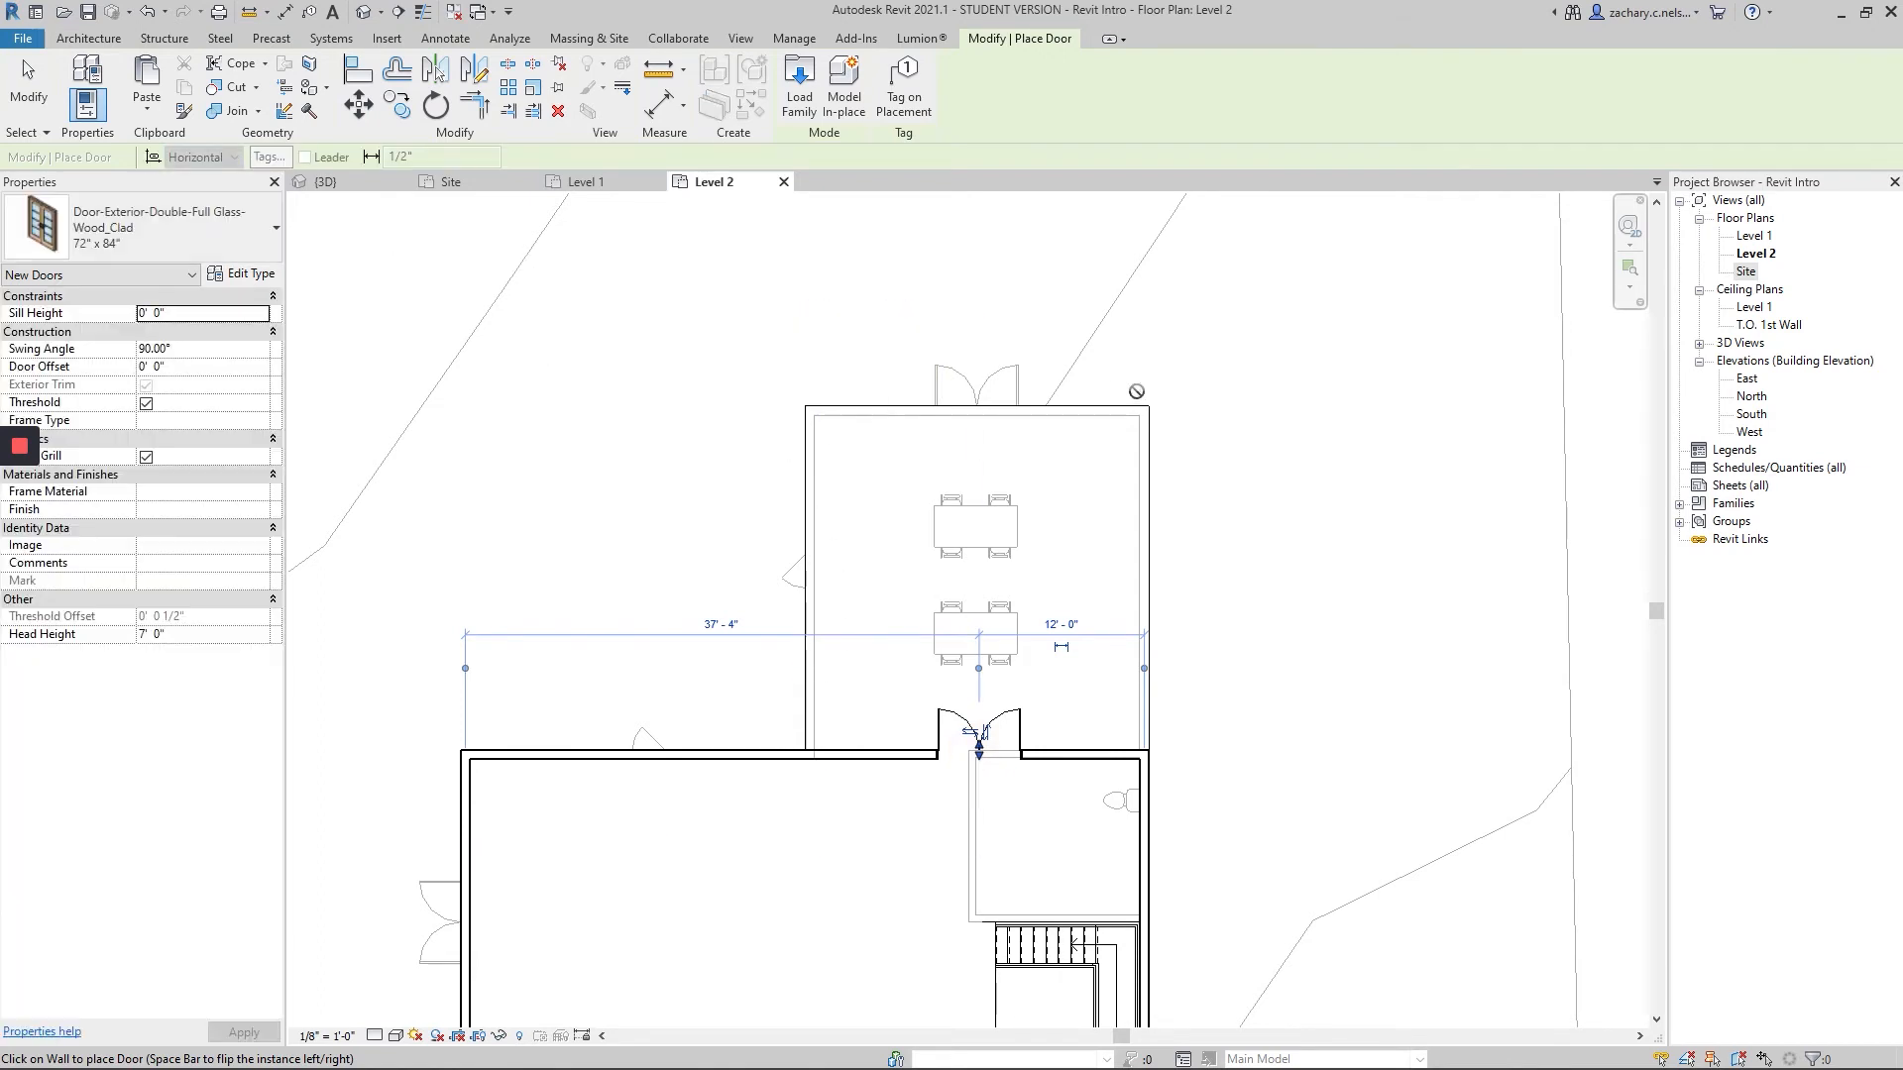
- Draw Generic - 8" parapet walls with a 4' unconnected height along the three open edges of the Level 2 terrace
click(88, 38)
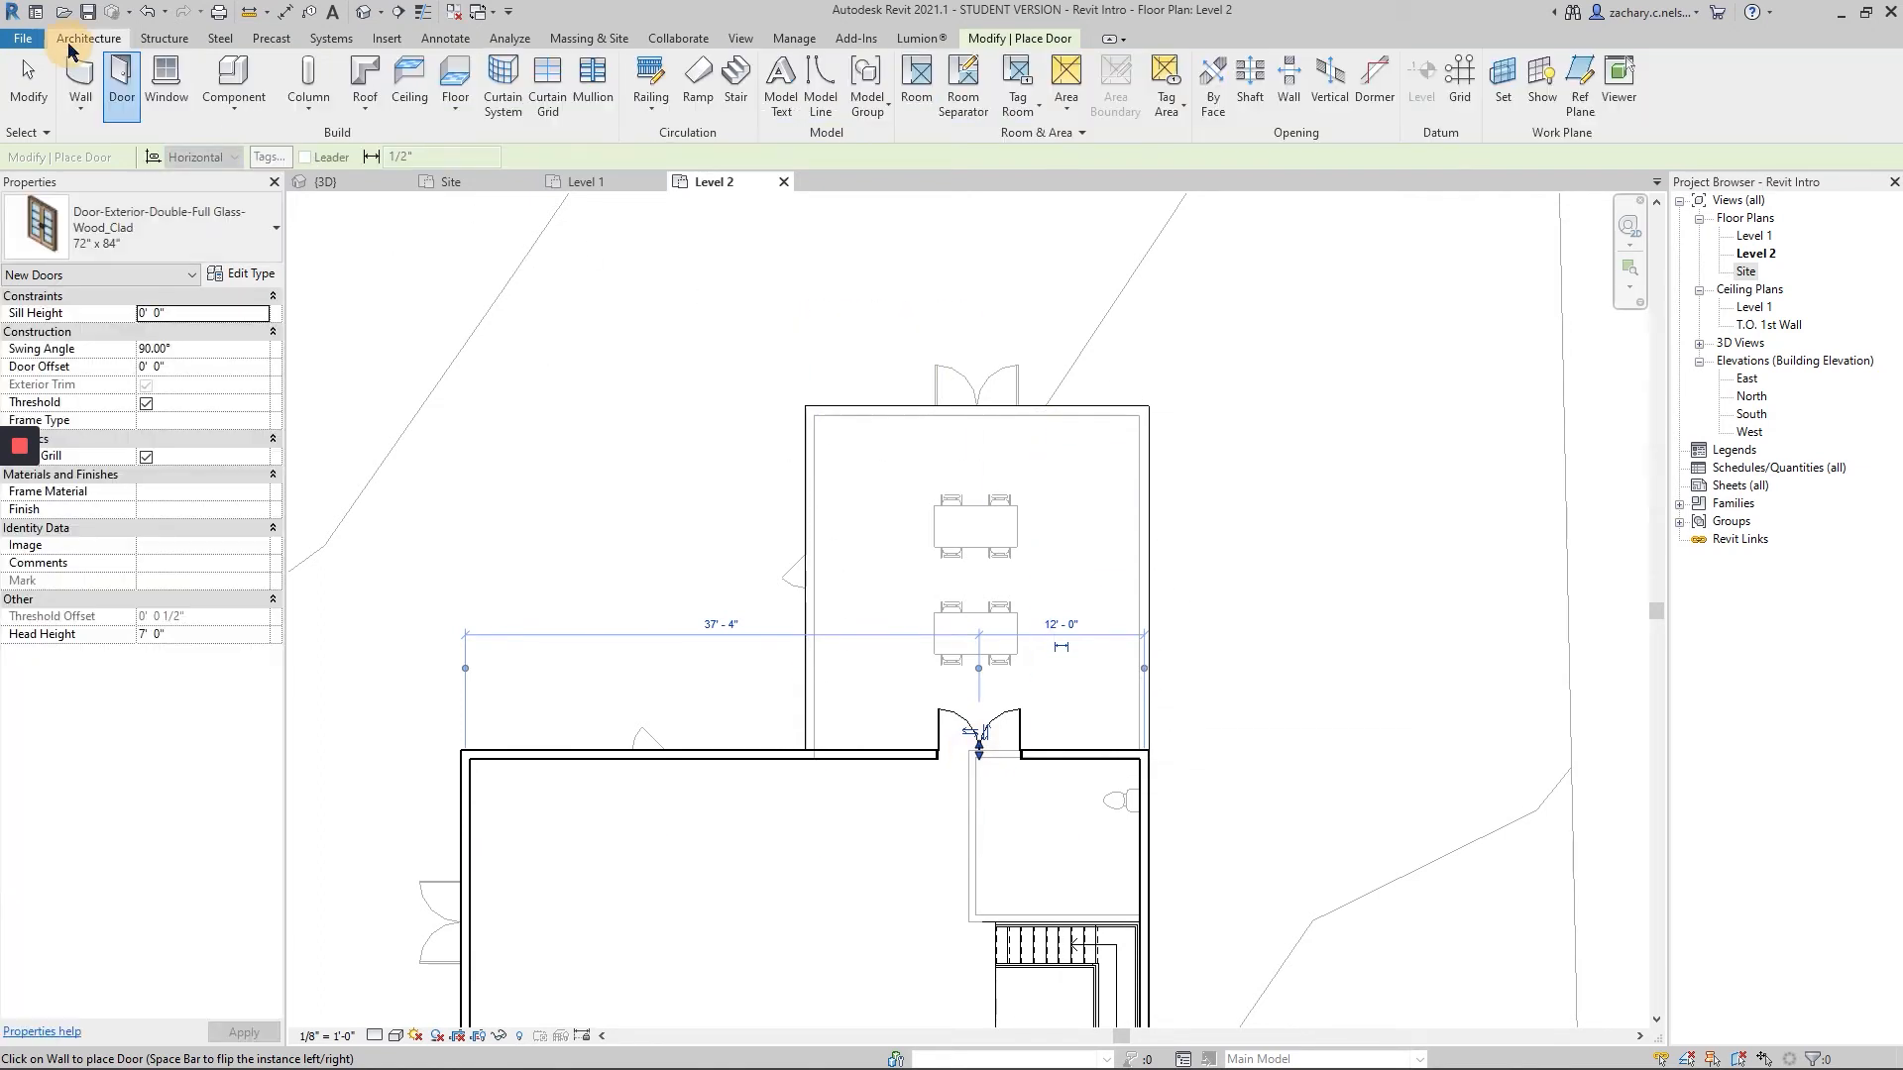
click(74, 79)
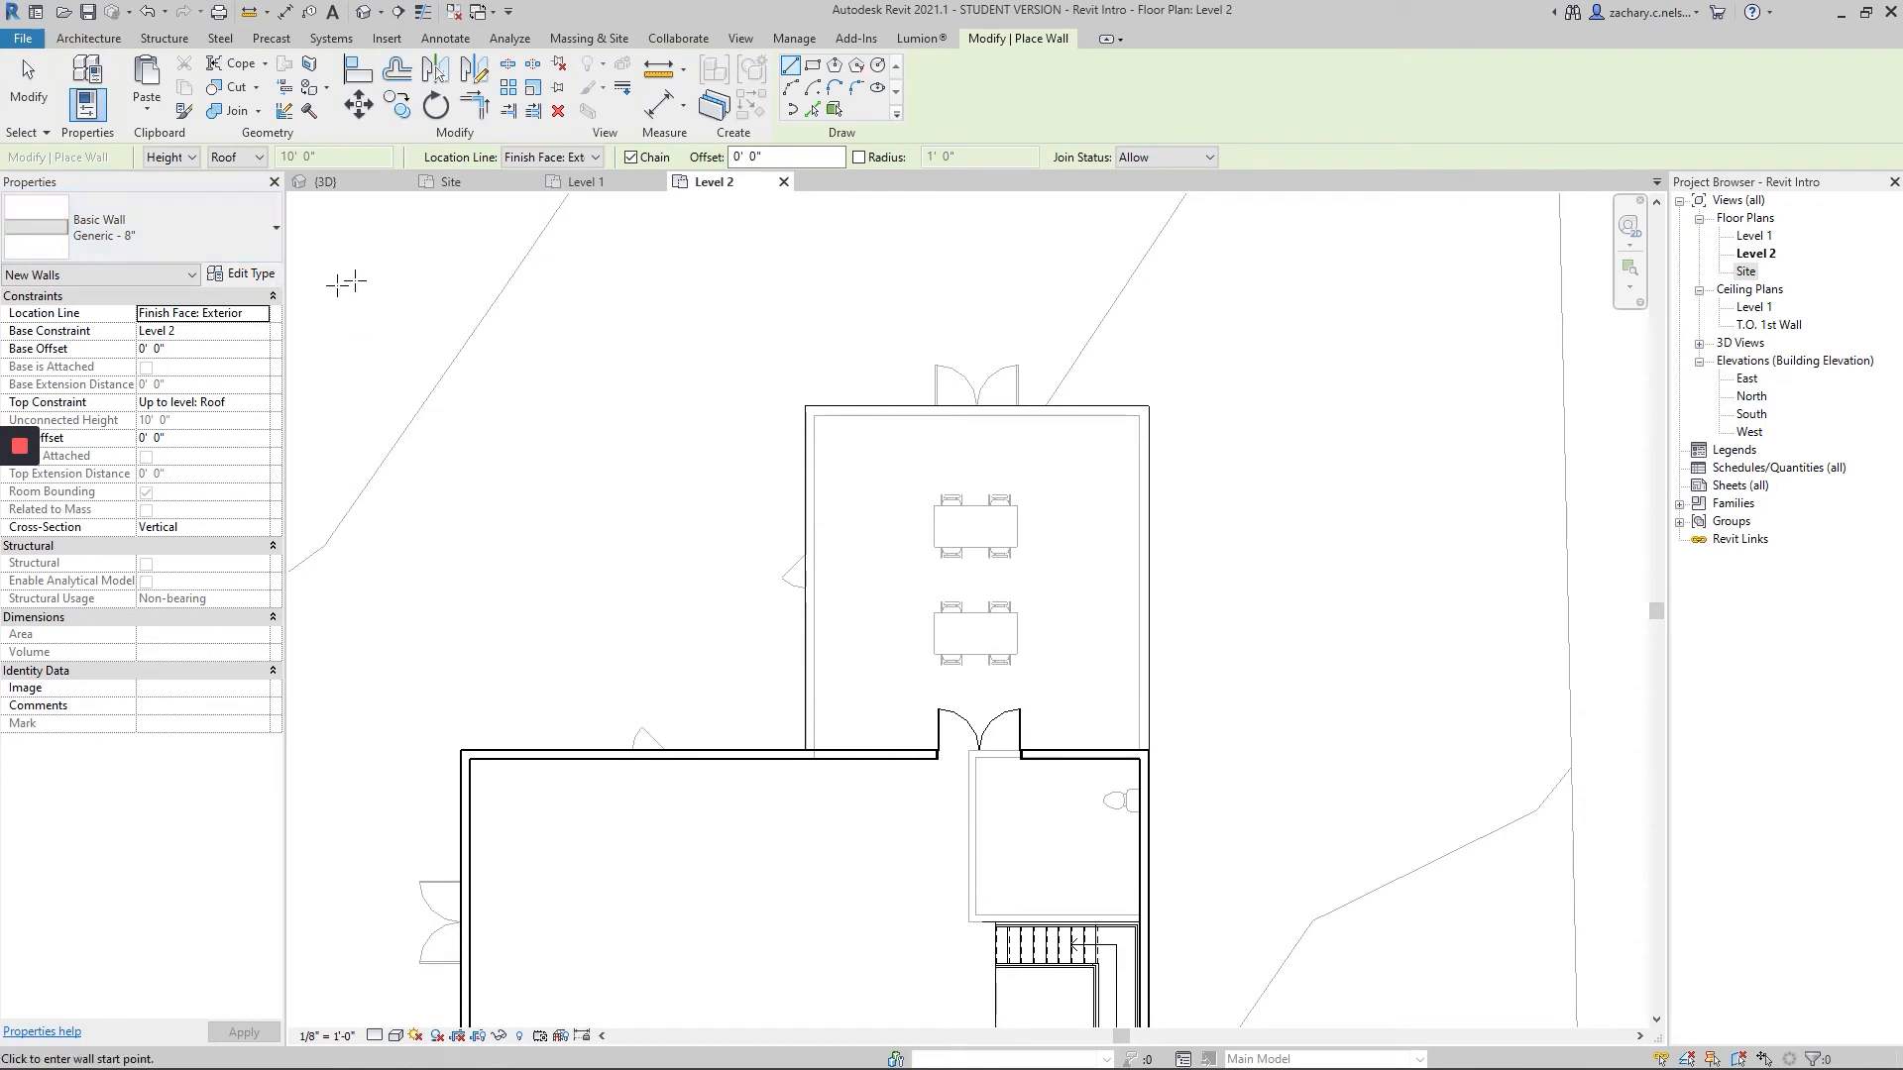
click(260, 407)
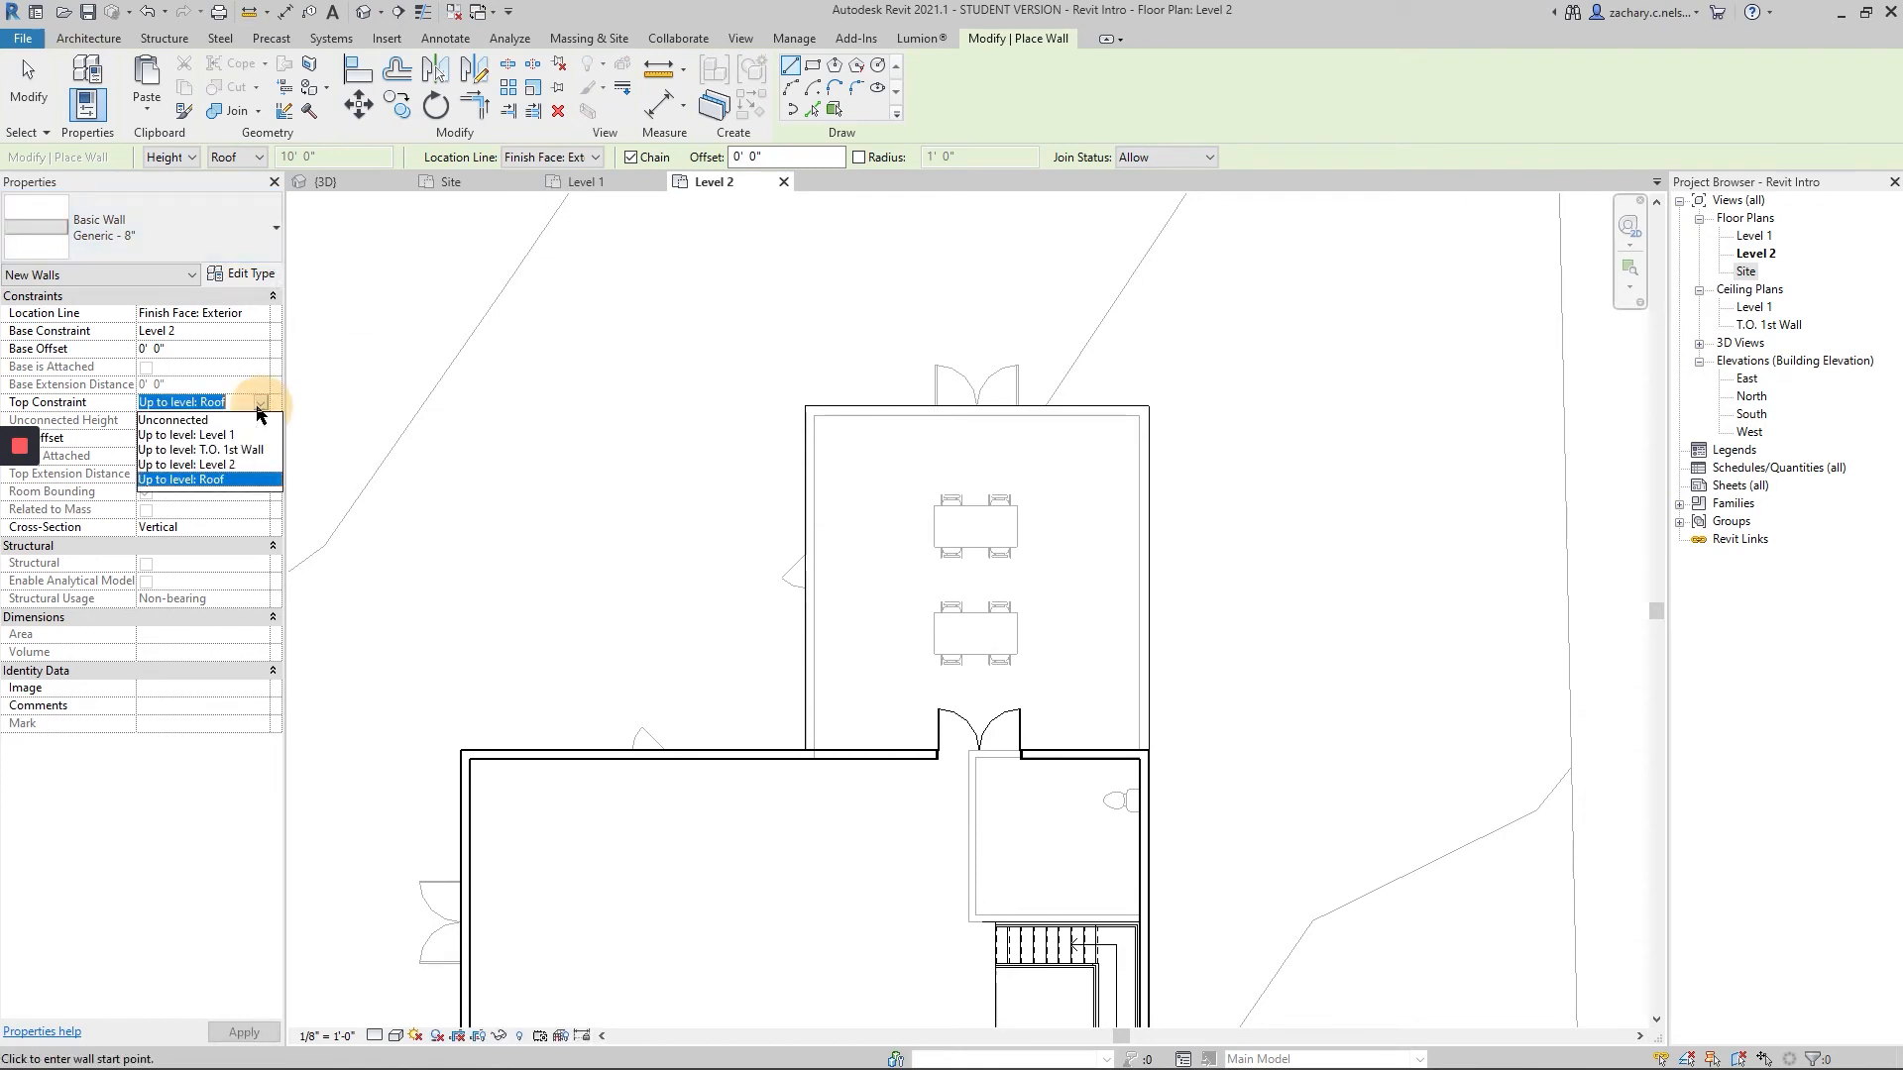
click(183, 420)
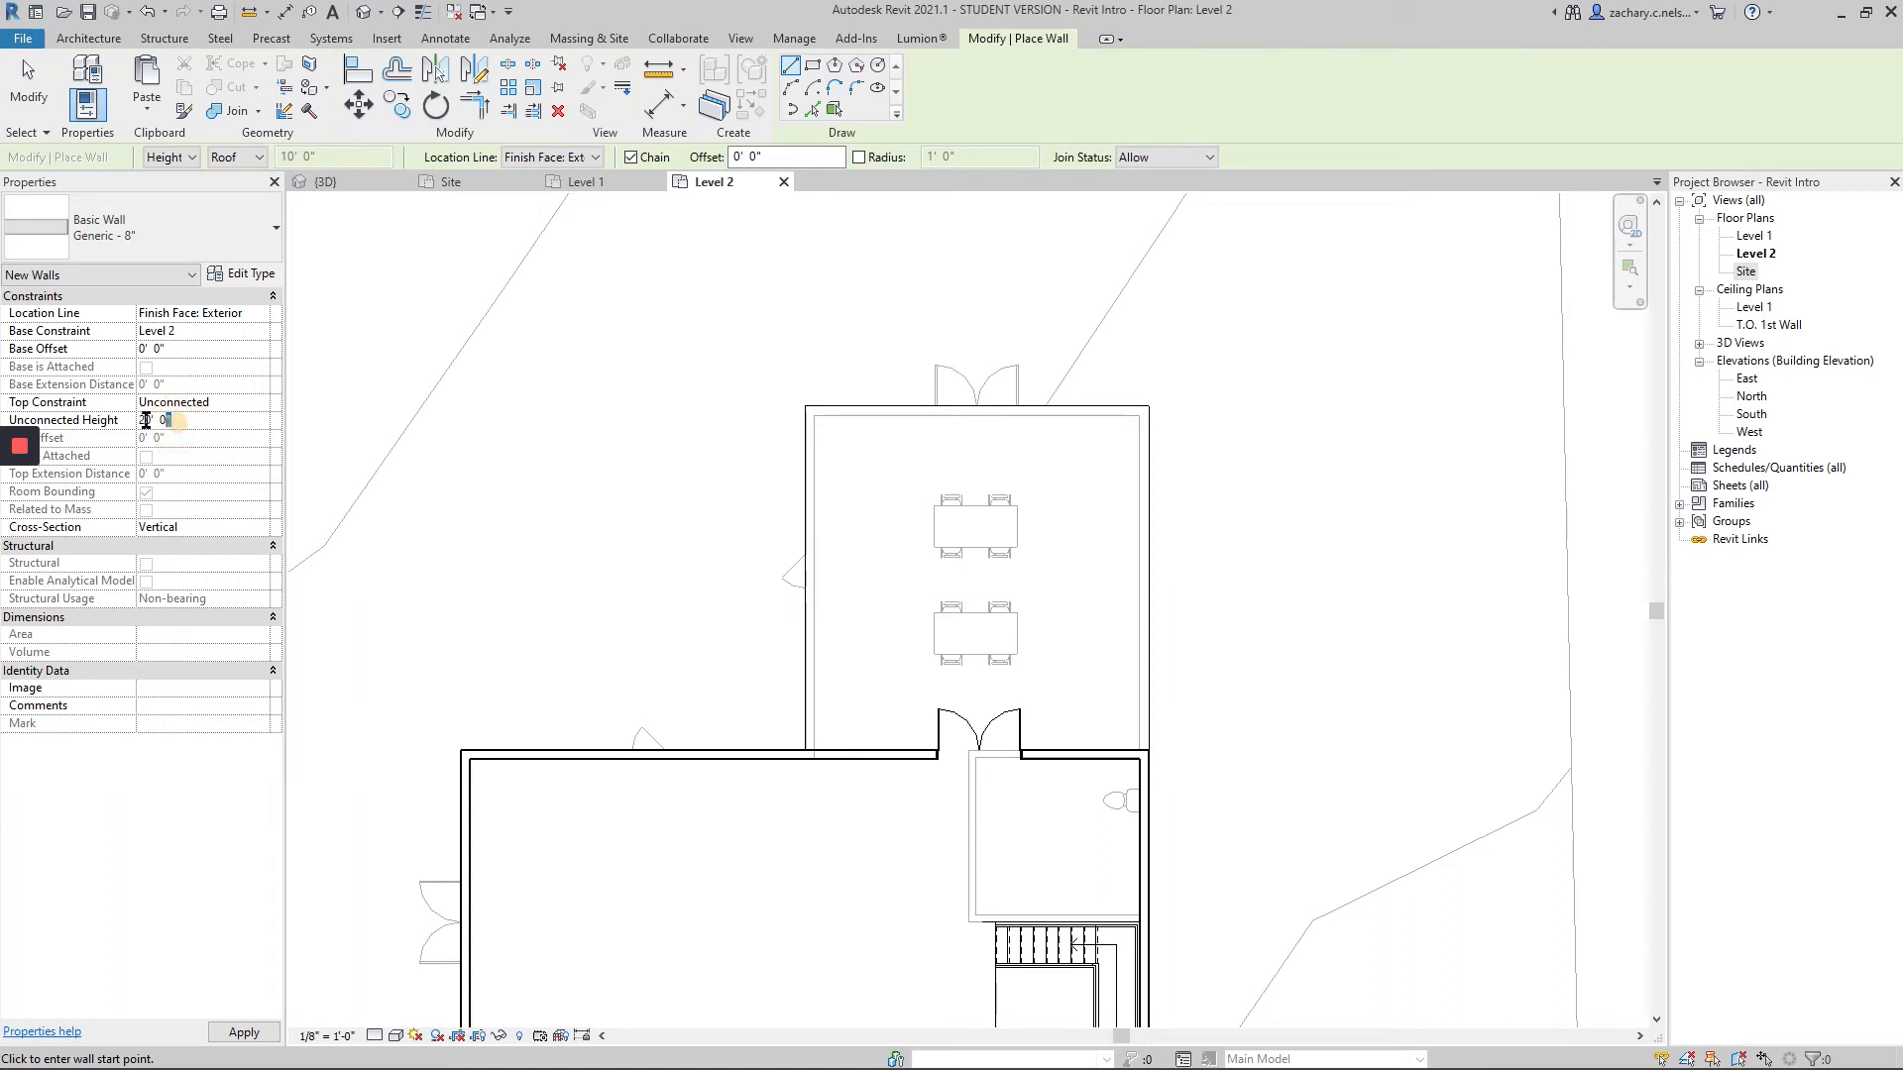
click(40, 421)
text(4)
click(809, 751)
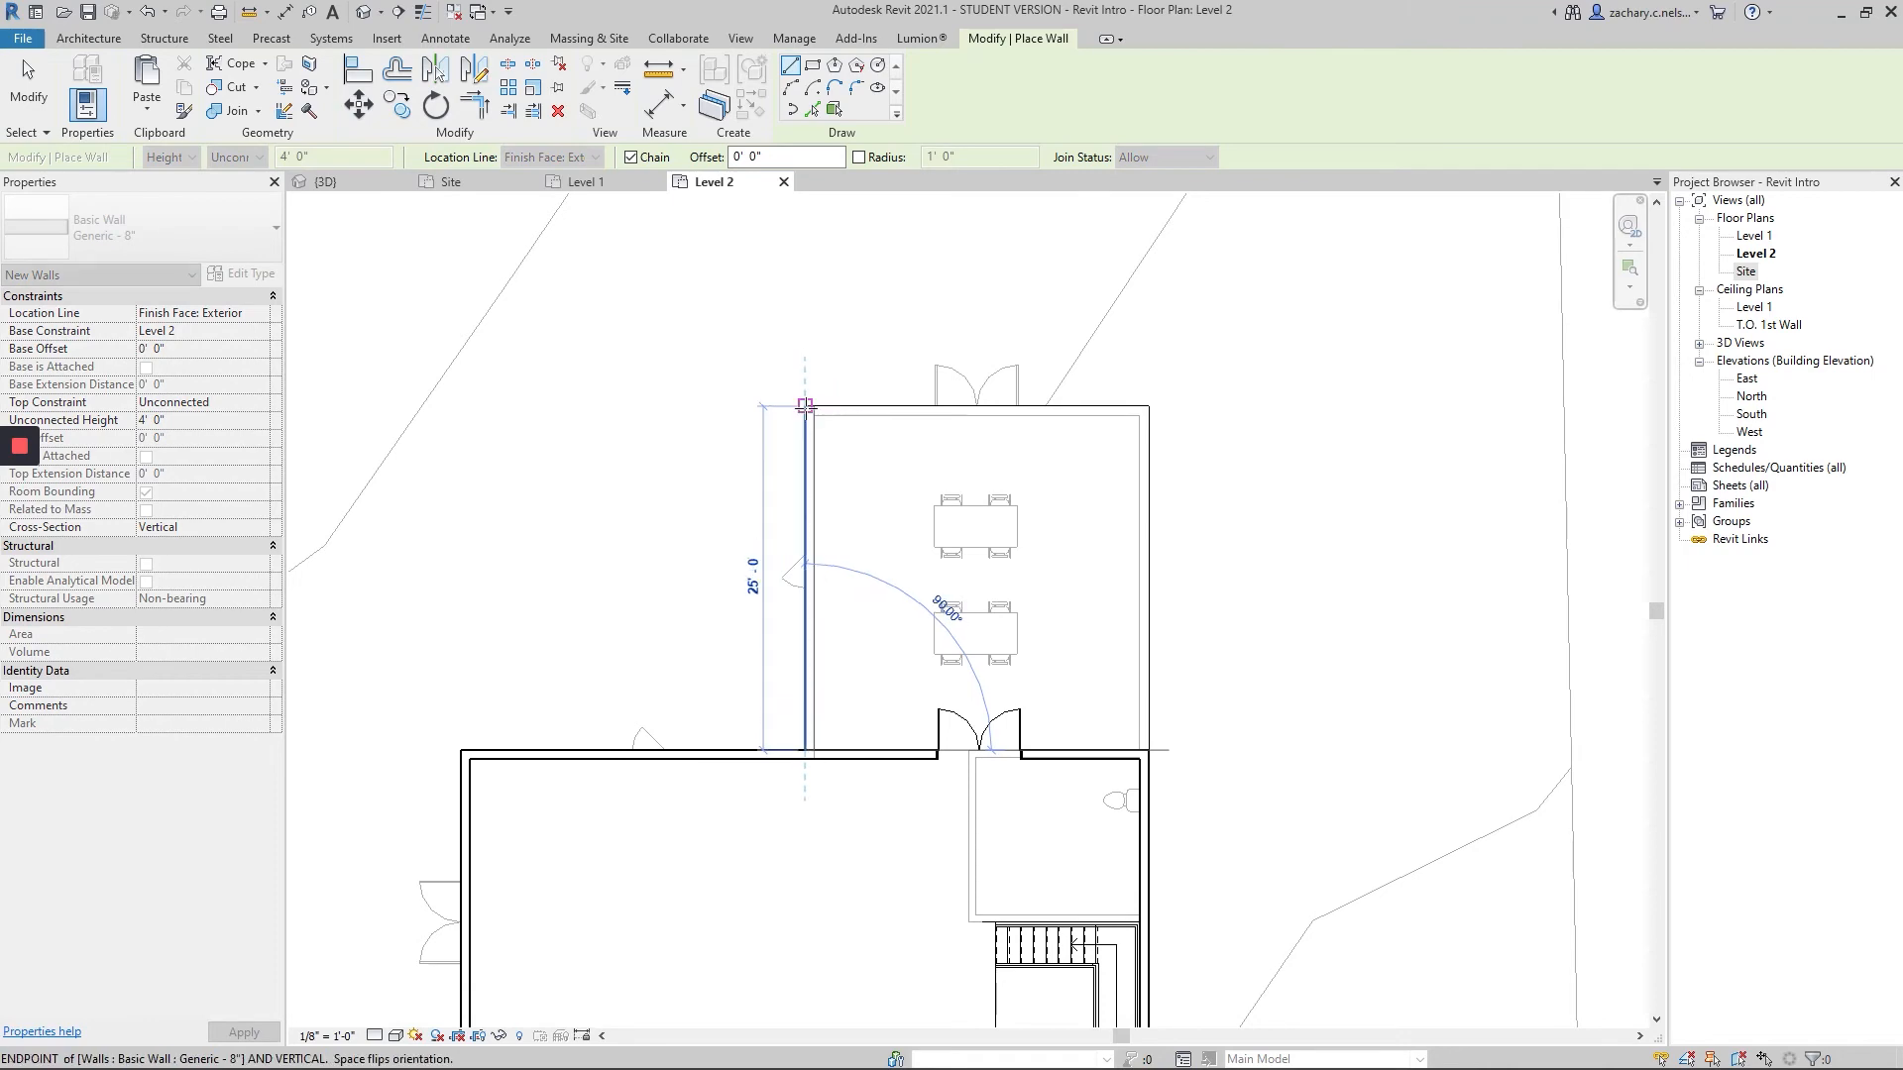
click(808, 406)
click(1146, 408)
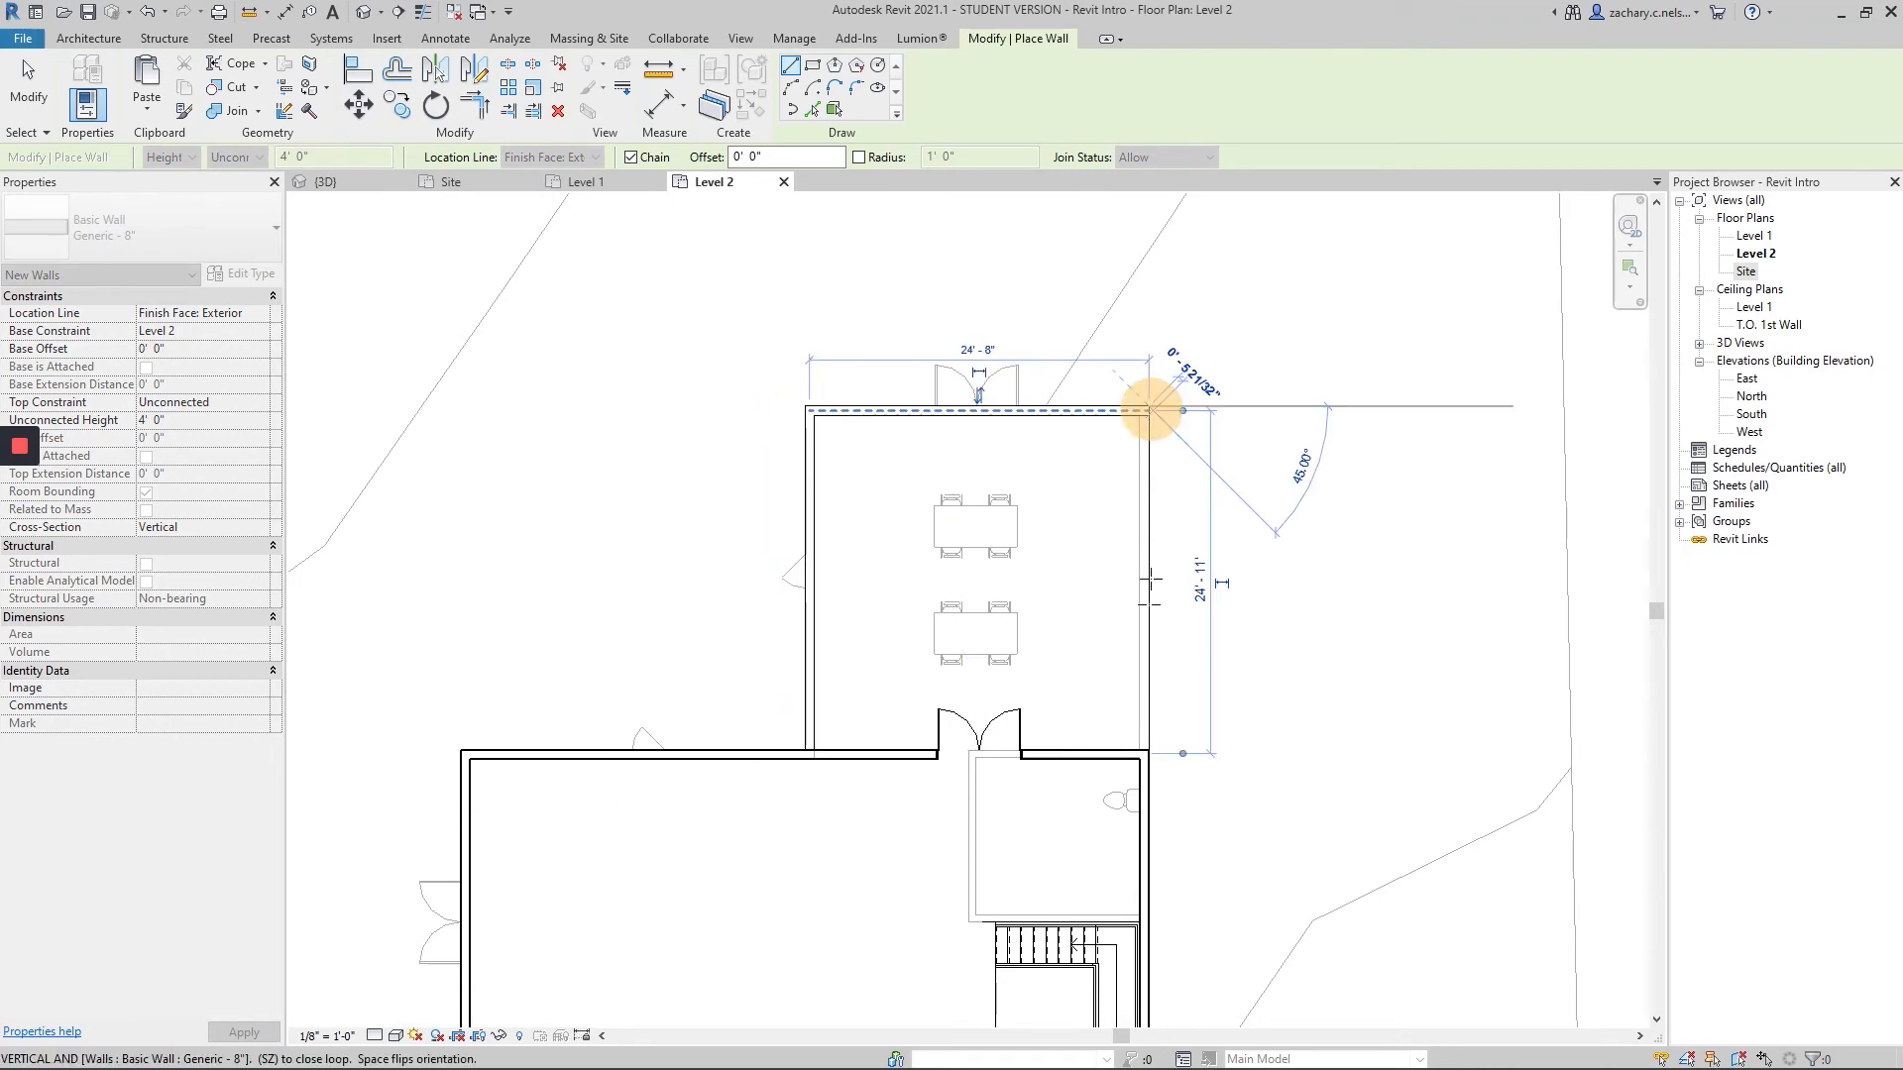
click(1148, 755)
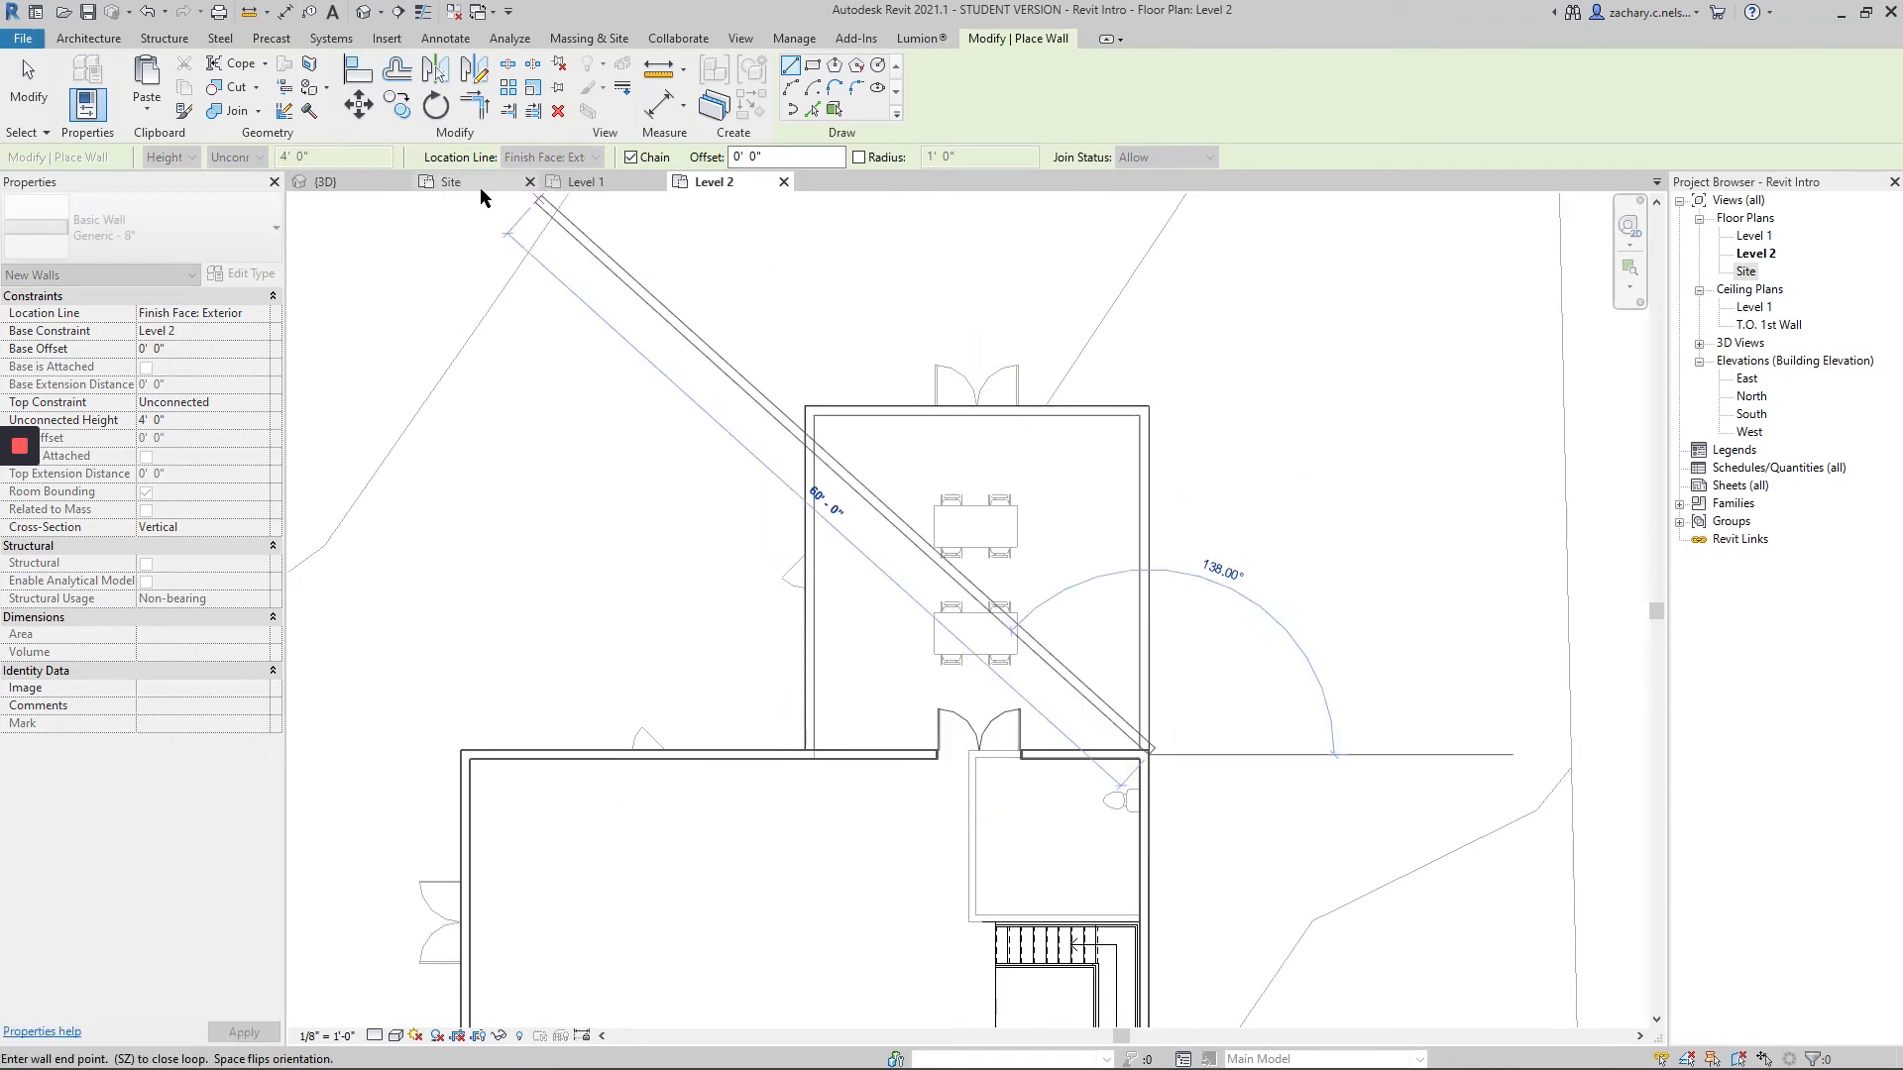
- Examine the Level 2 walls, terrace parapet and double door from several sides in 3D
click(333, 185)
middle_drag(752, 455, 1311, 375)
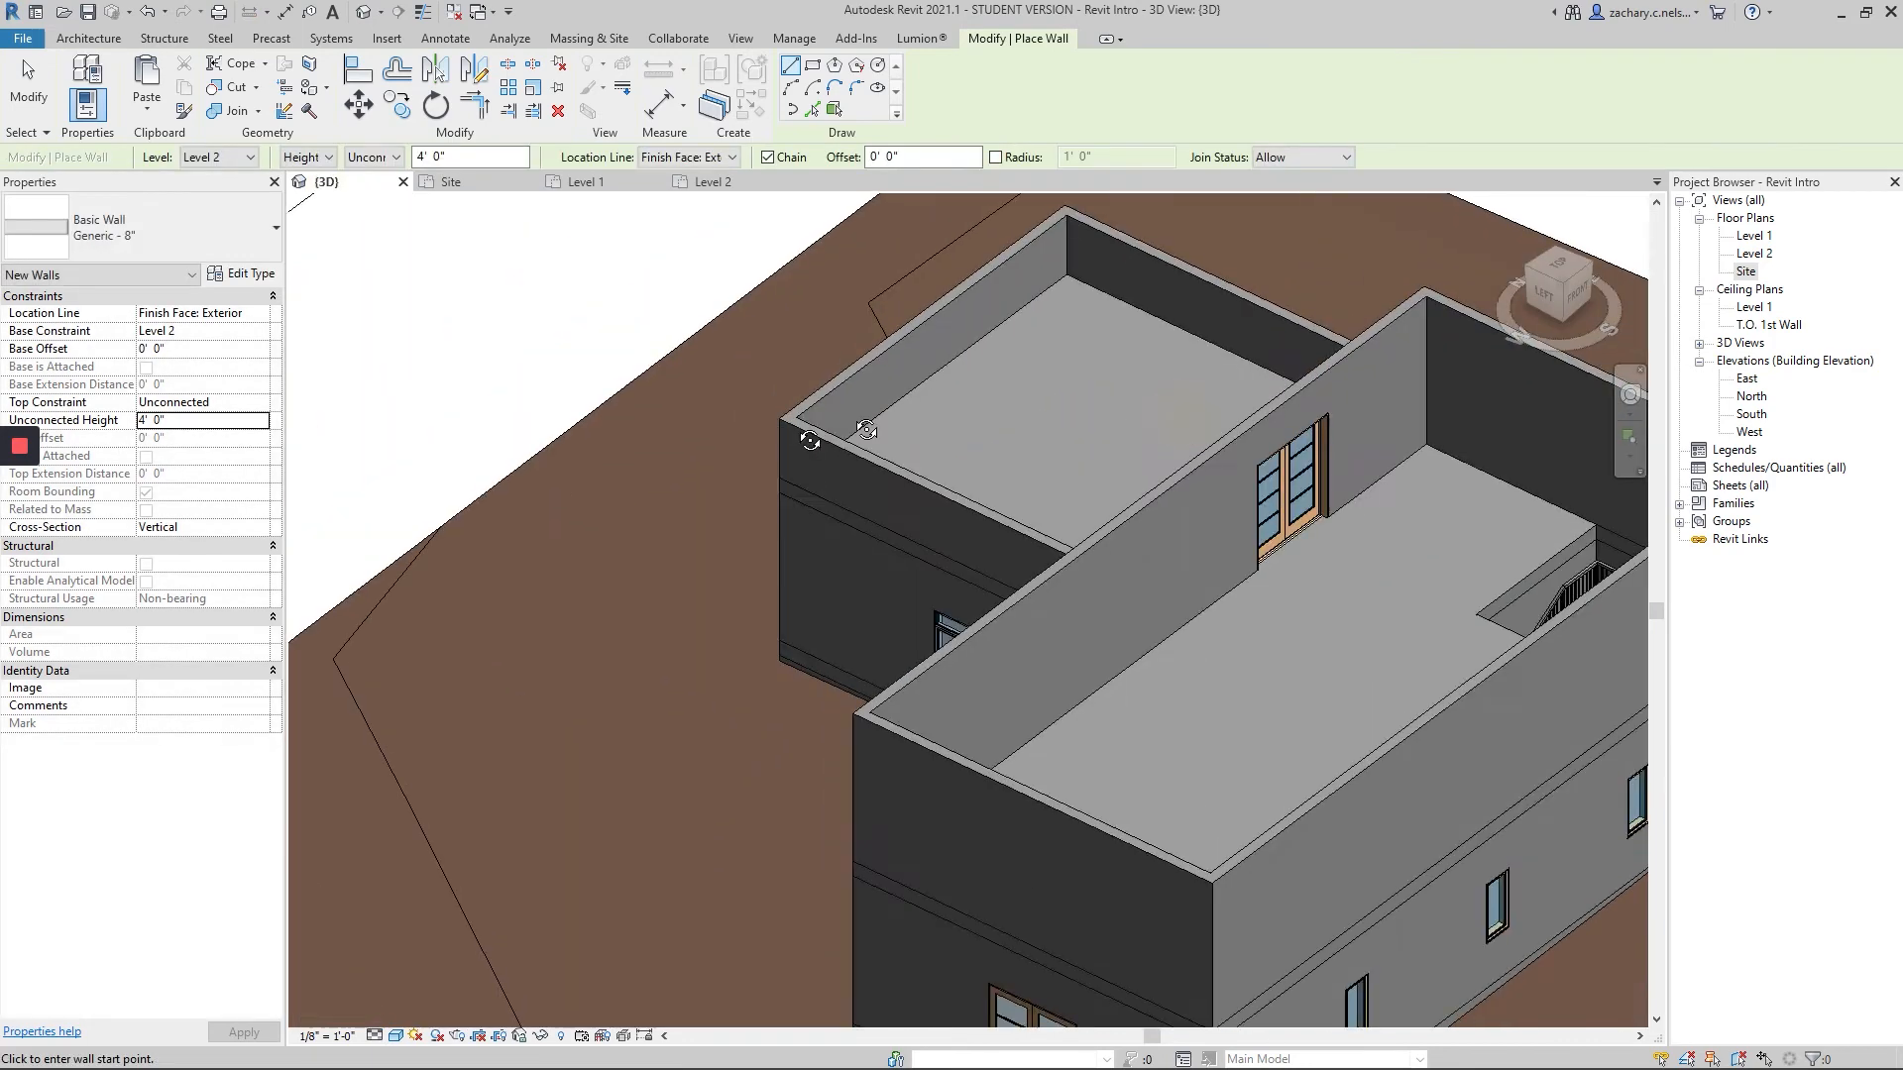
shift+middle_drag(858, 427, 1168, 387)
middle_drag(1091, 531, 634, 262)
shift+middle_drag(850, 437, 1090, 394)
middle_drag(1100, 396, 769, 561)
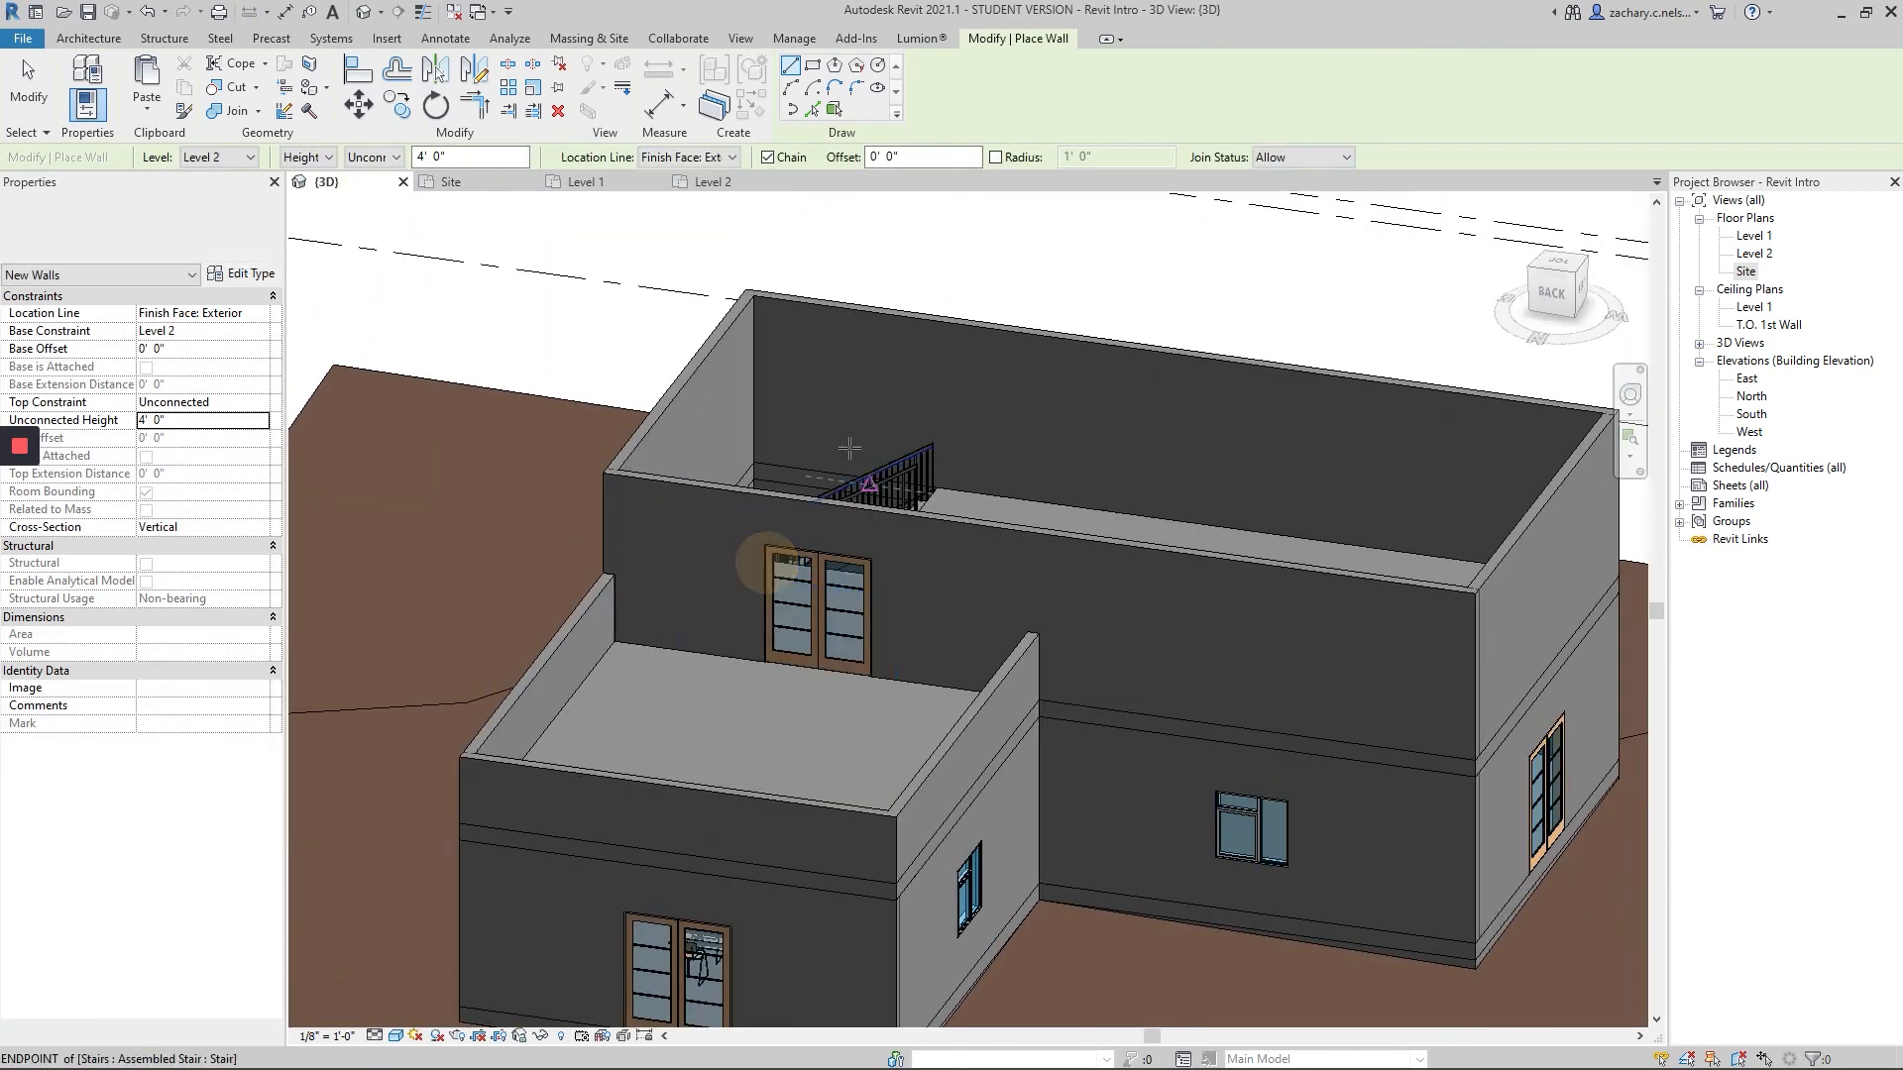
middle_drag(725, 660, 836, 573)
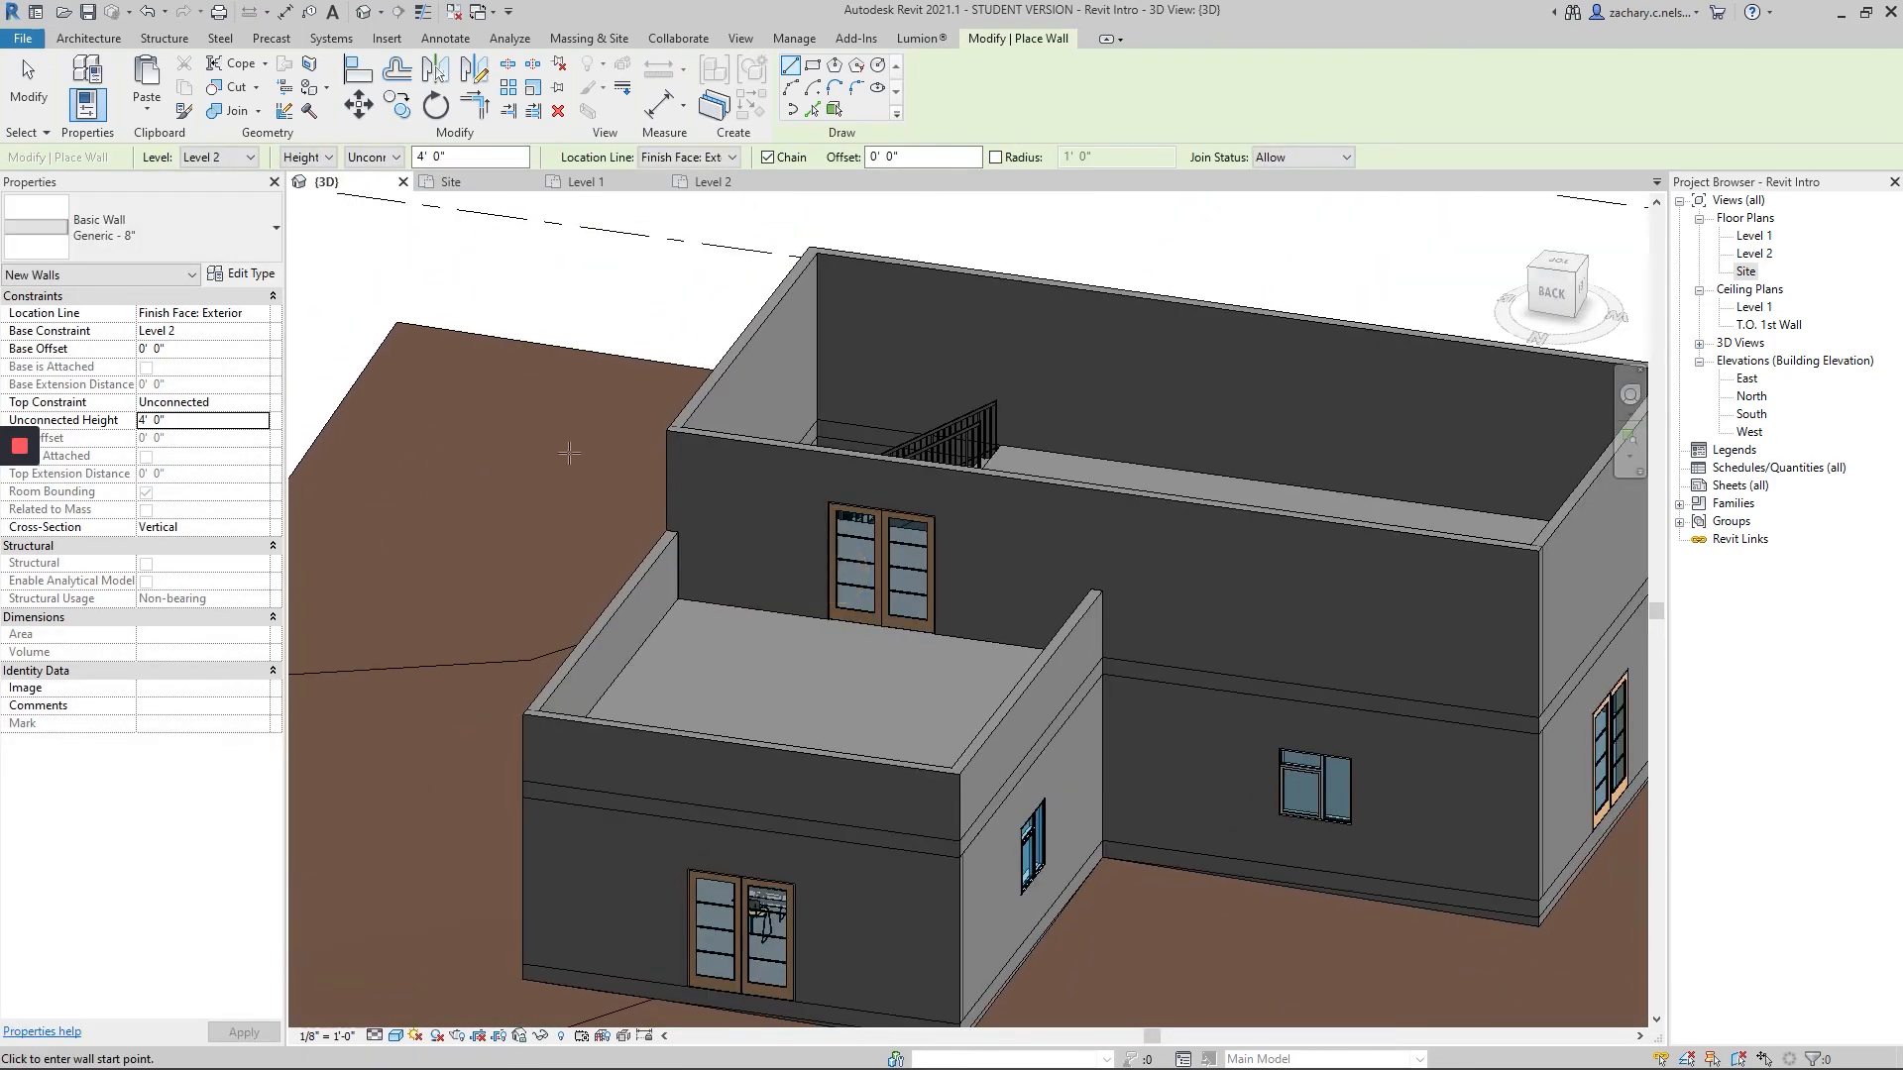
- Start a Generic - 12" footprint roof in the Level 2 plan, with Defines slope off and a 1' offset for boundary lines picked from edges
click(20, 75)
middle_drag(852, 367, 749, 486)
scroll(773, 478, down, 2)
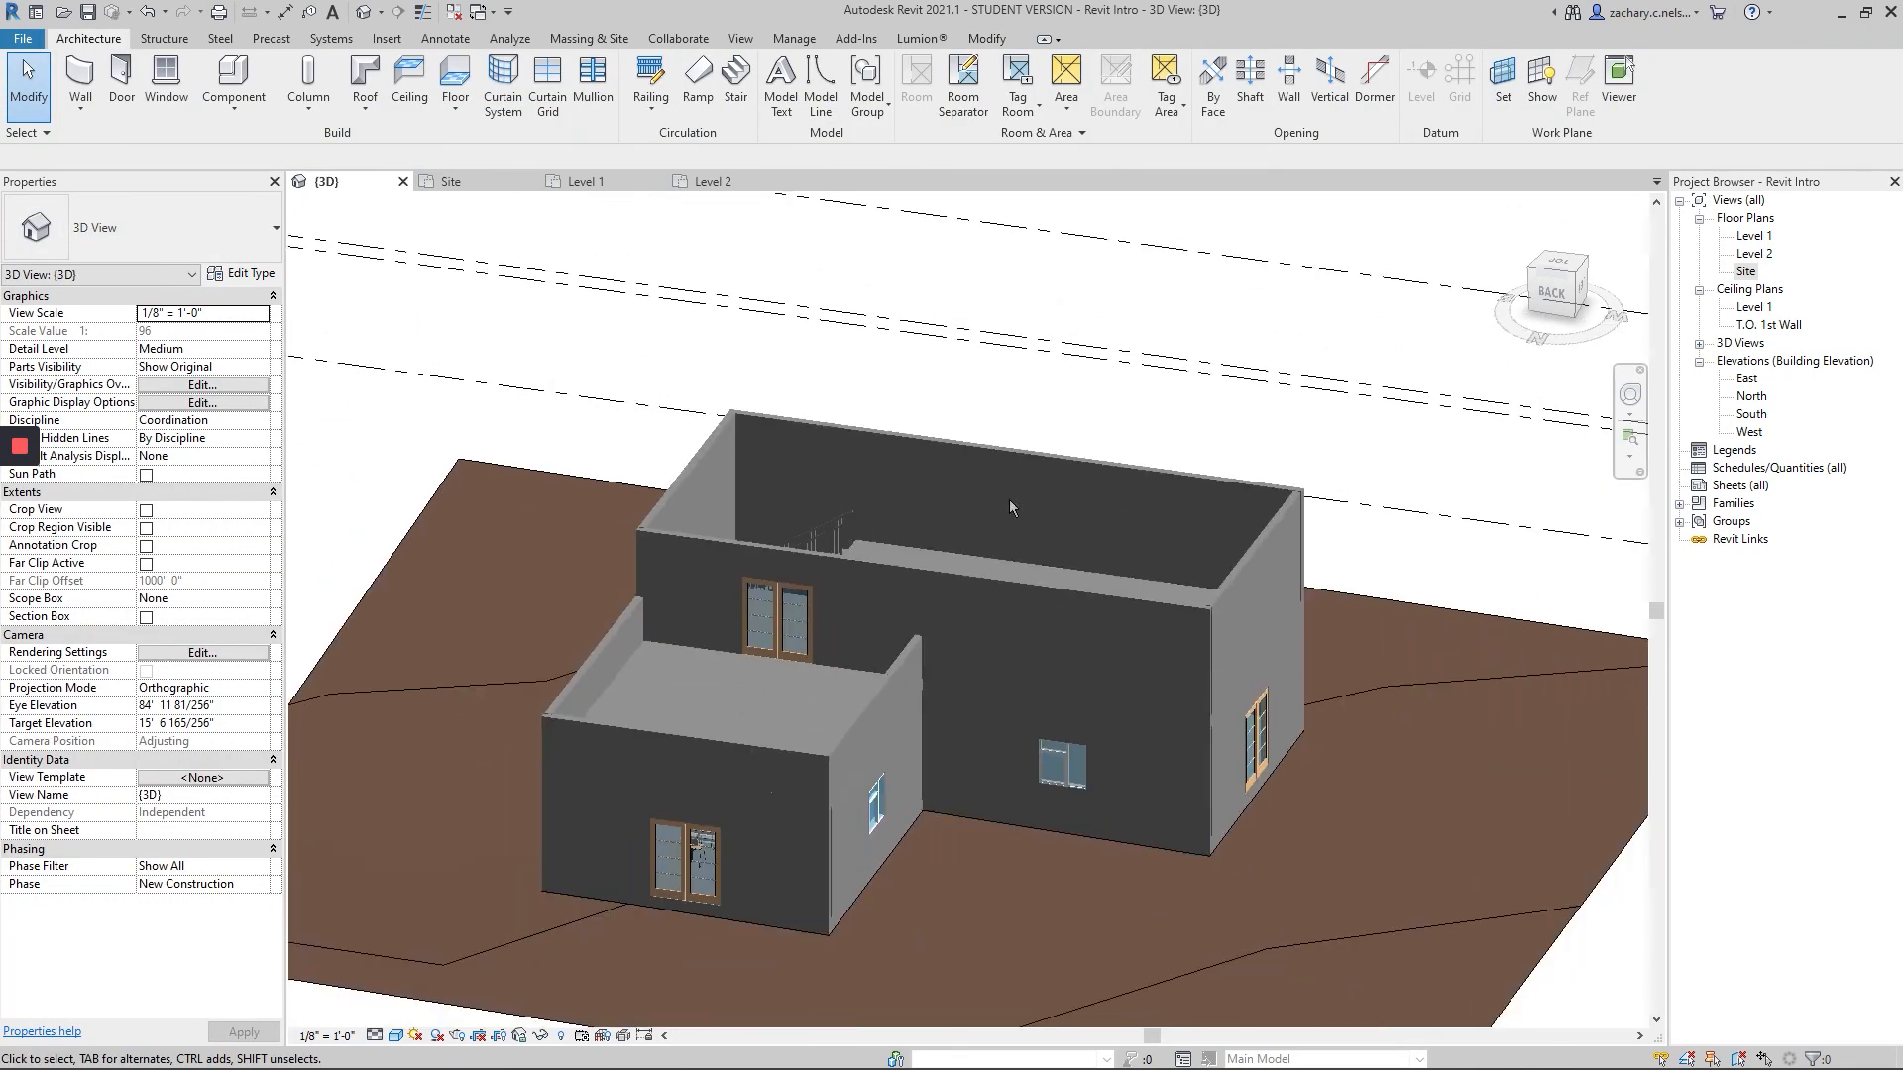
shift+middle_drag(1142, 704, 1091, 408)
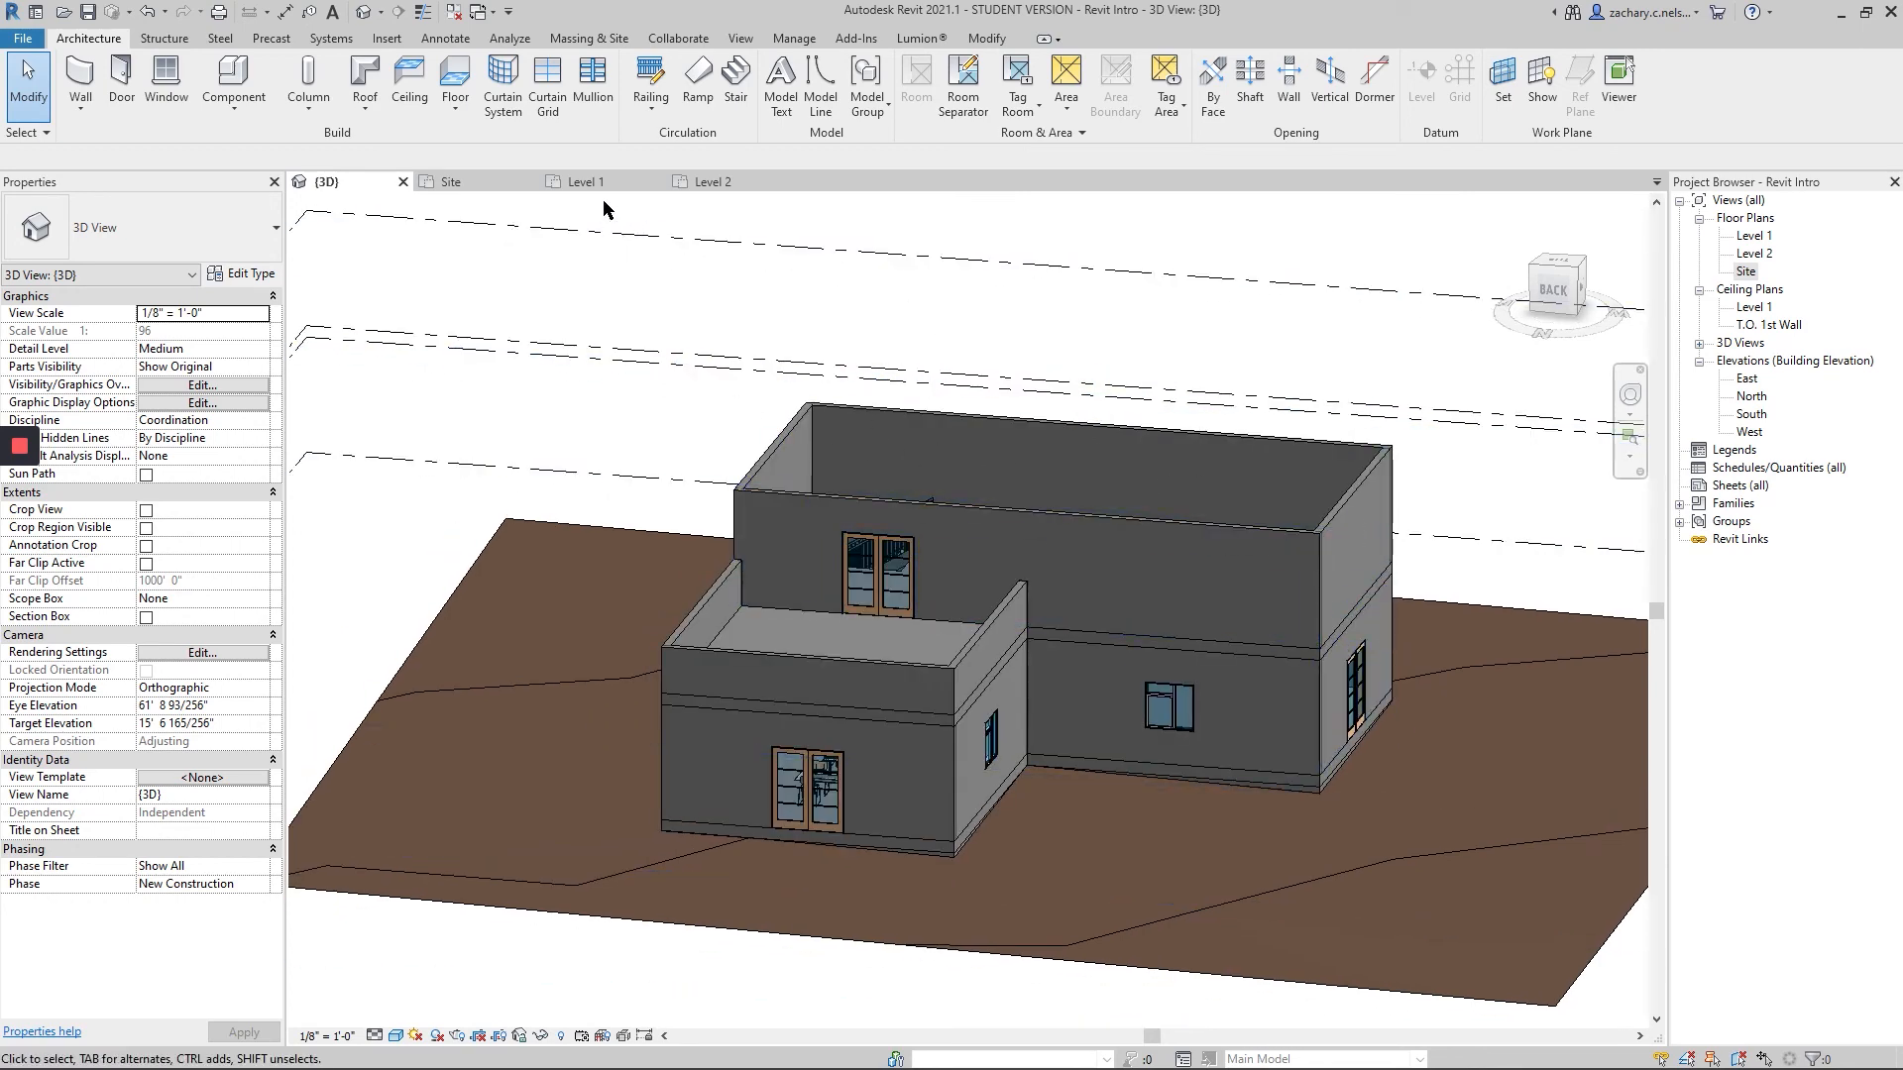
click(712, 182)
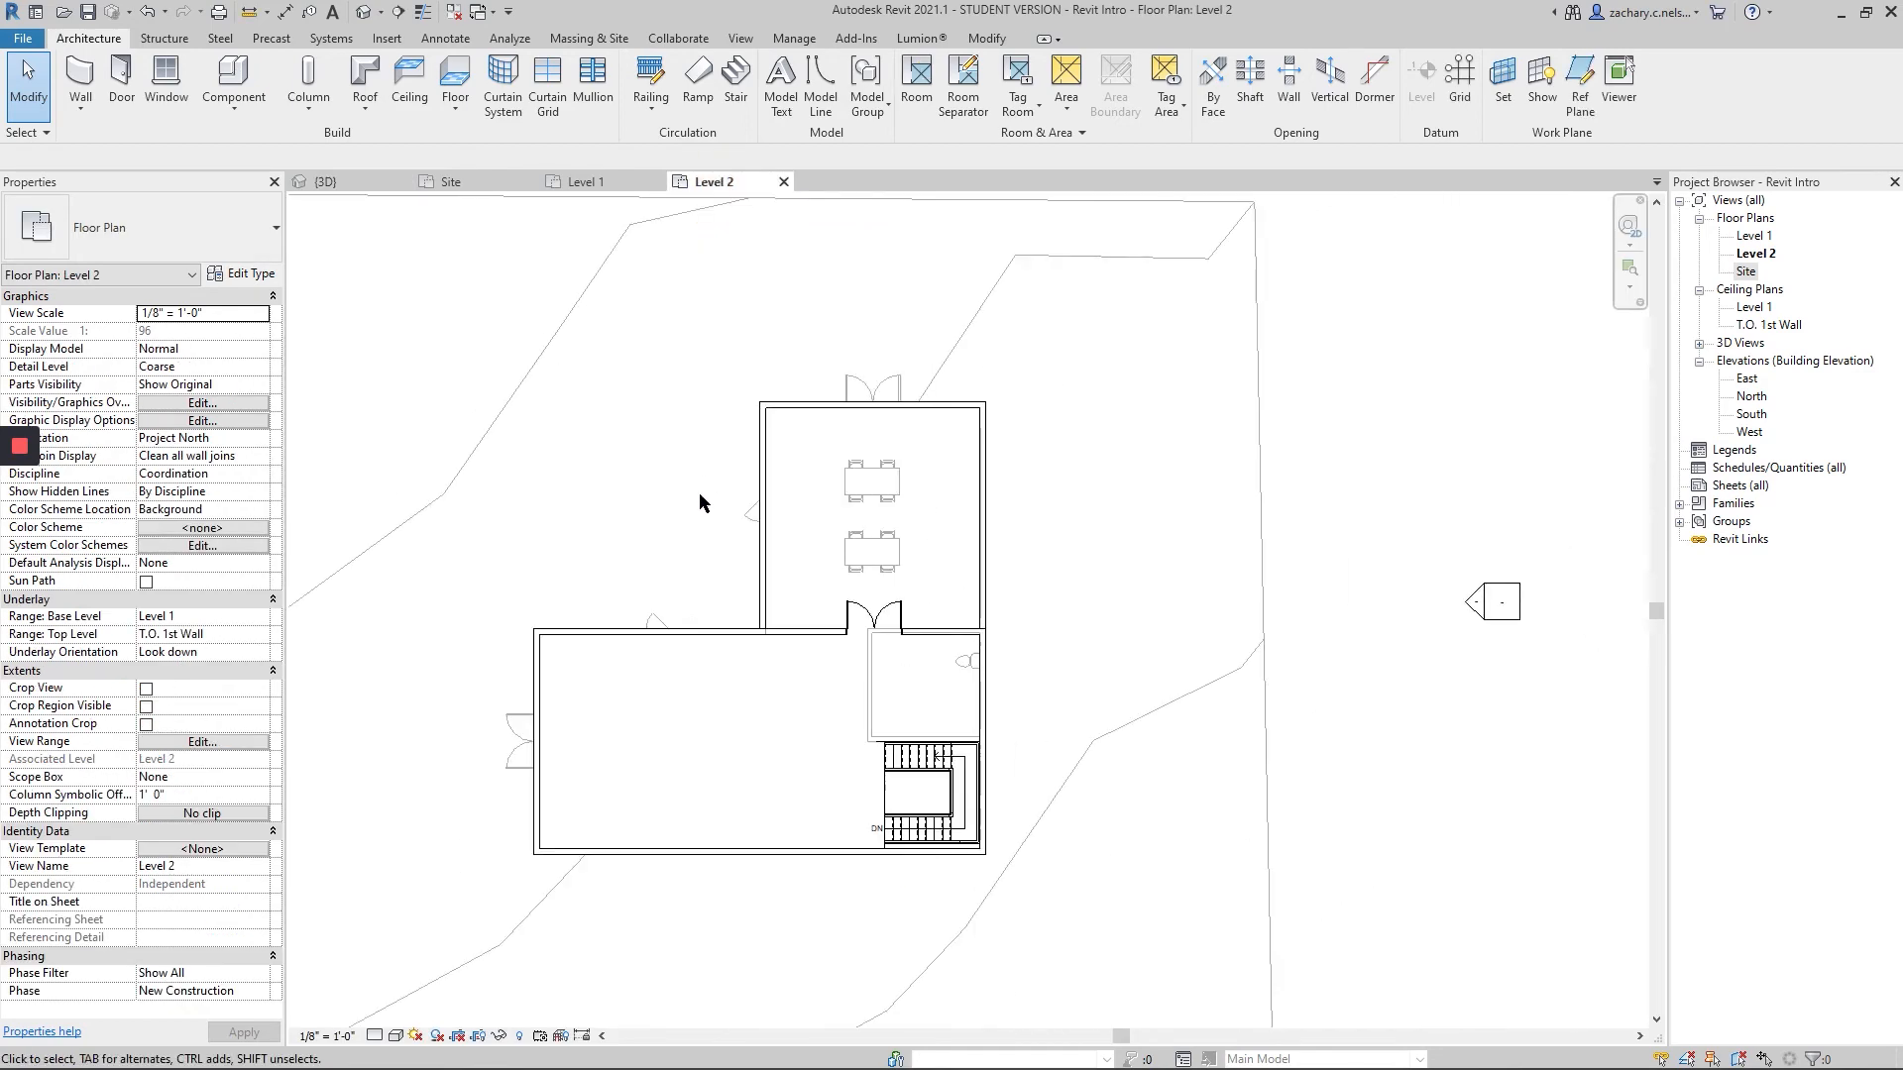
middle_drag(699, 503, 707, 489)
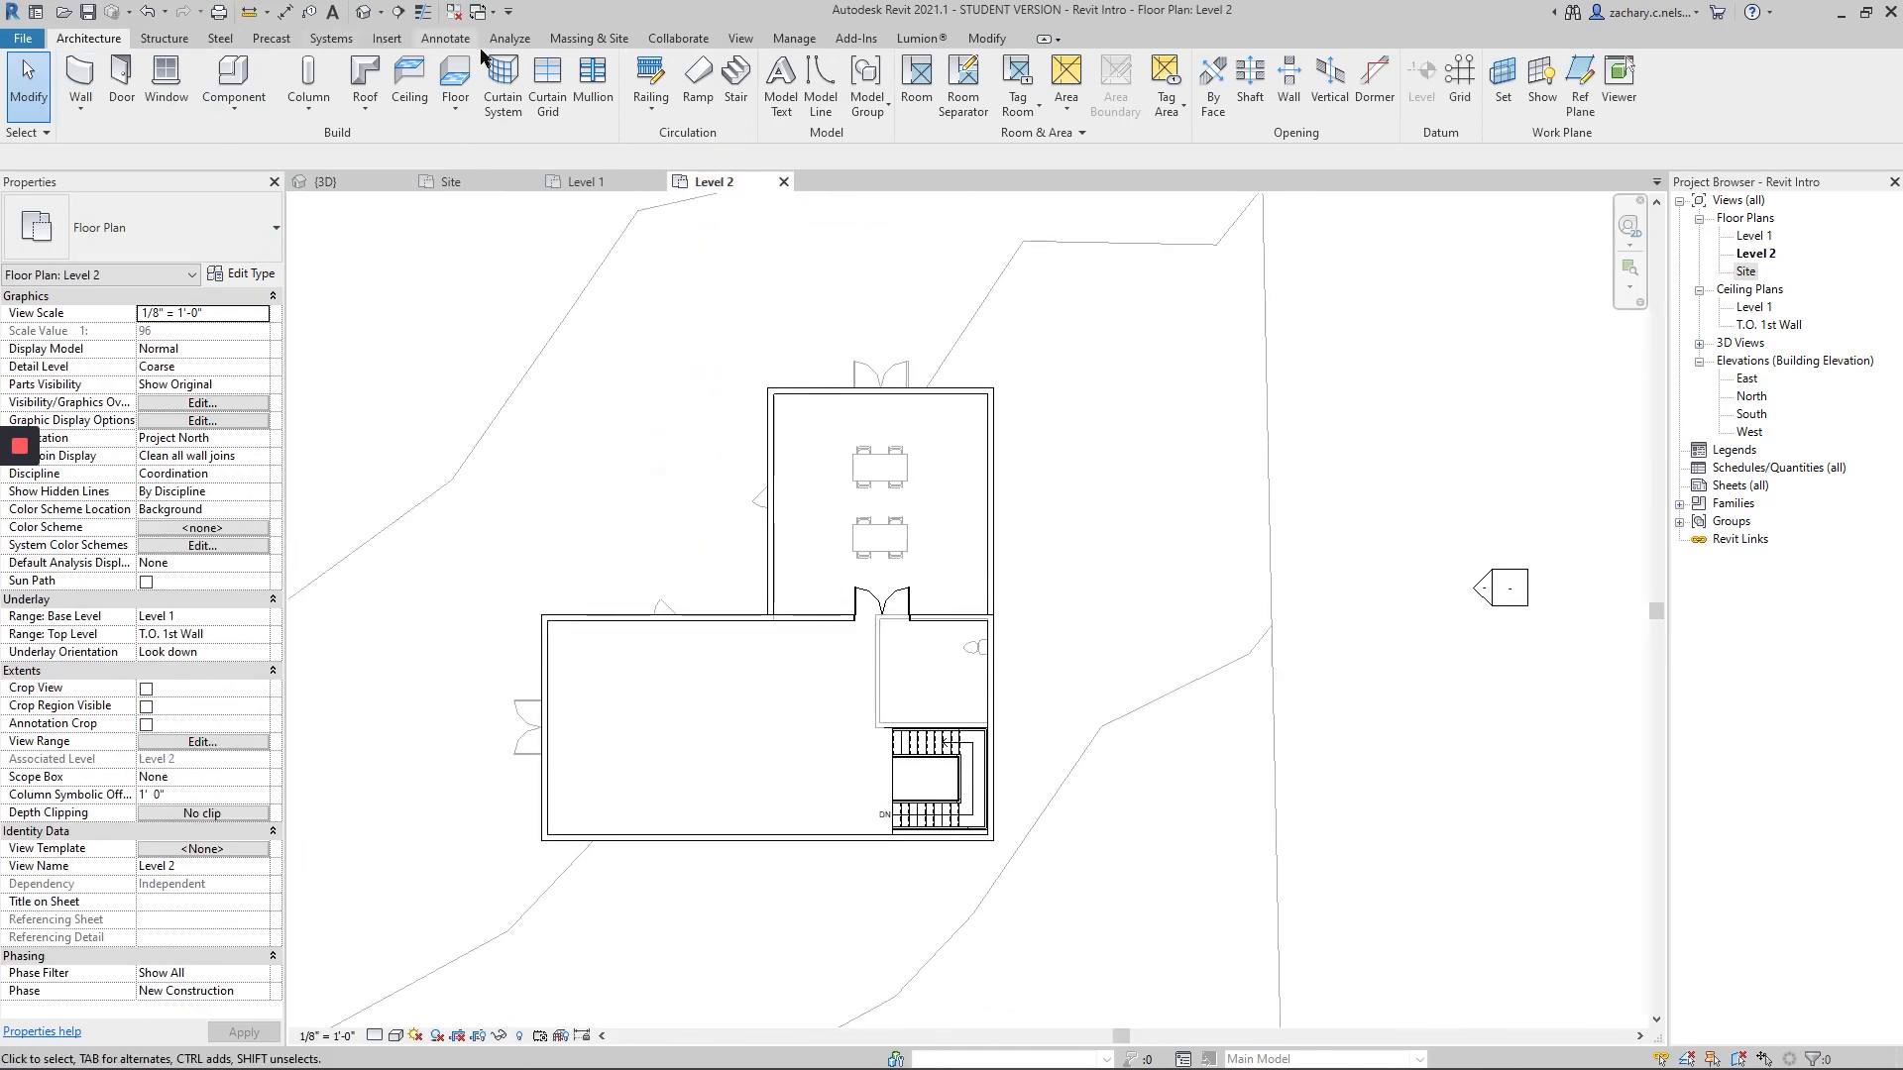
click(362, 74)
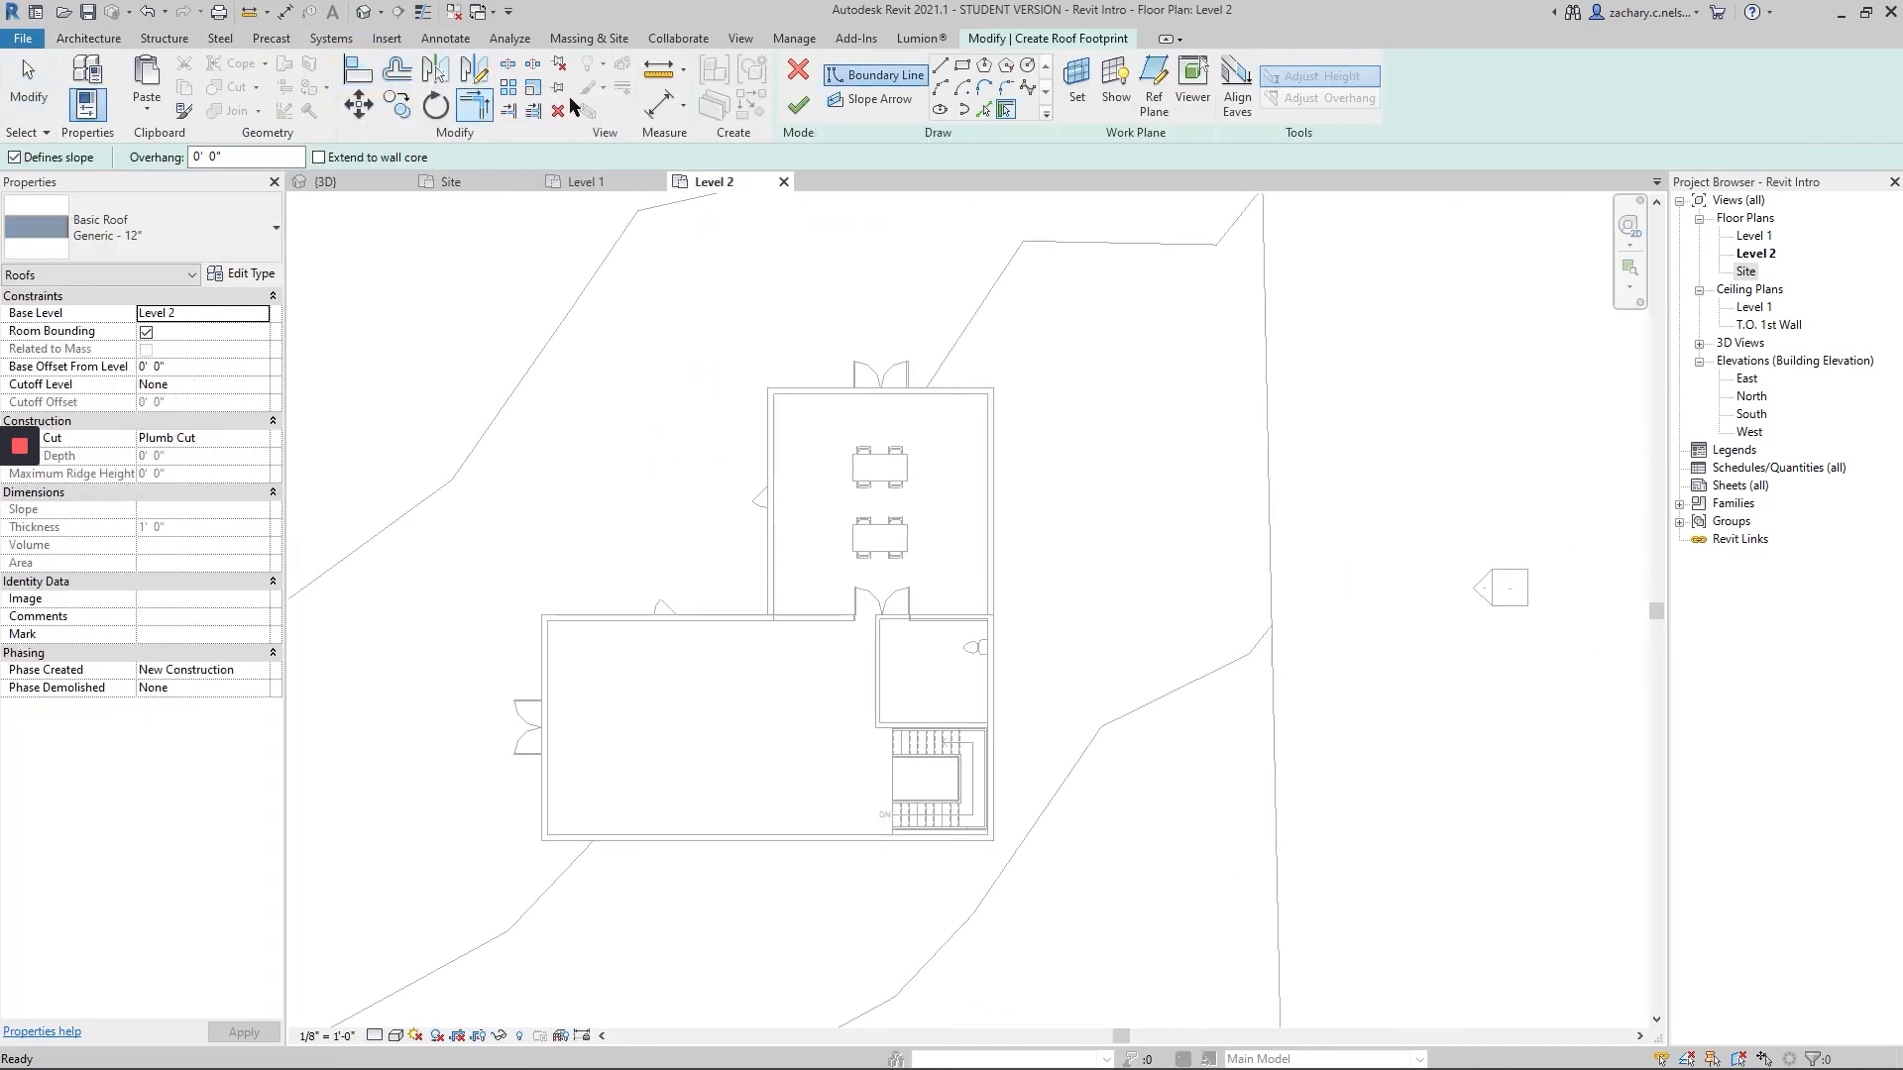
click(16, 158)
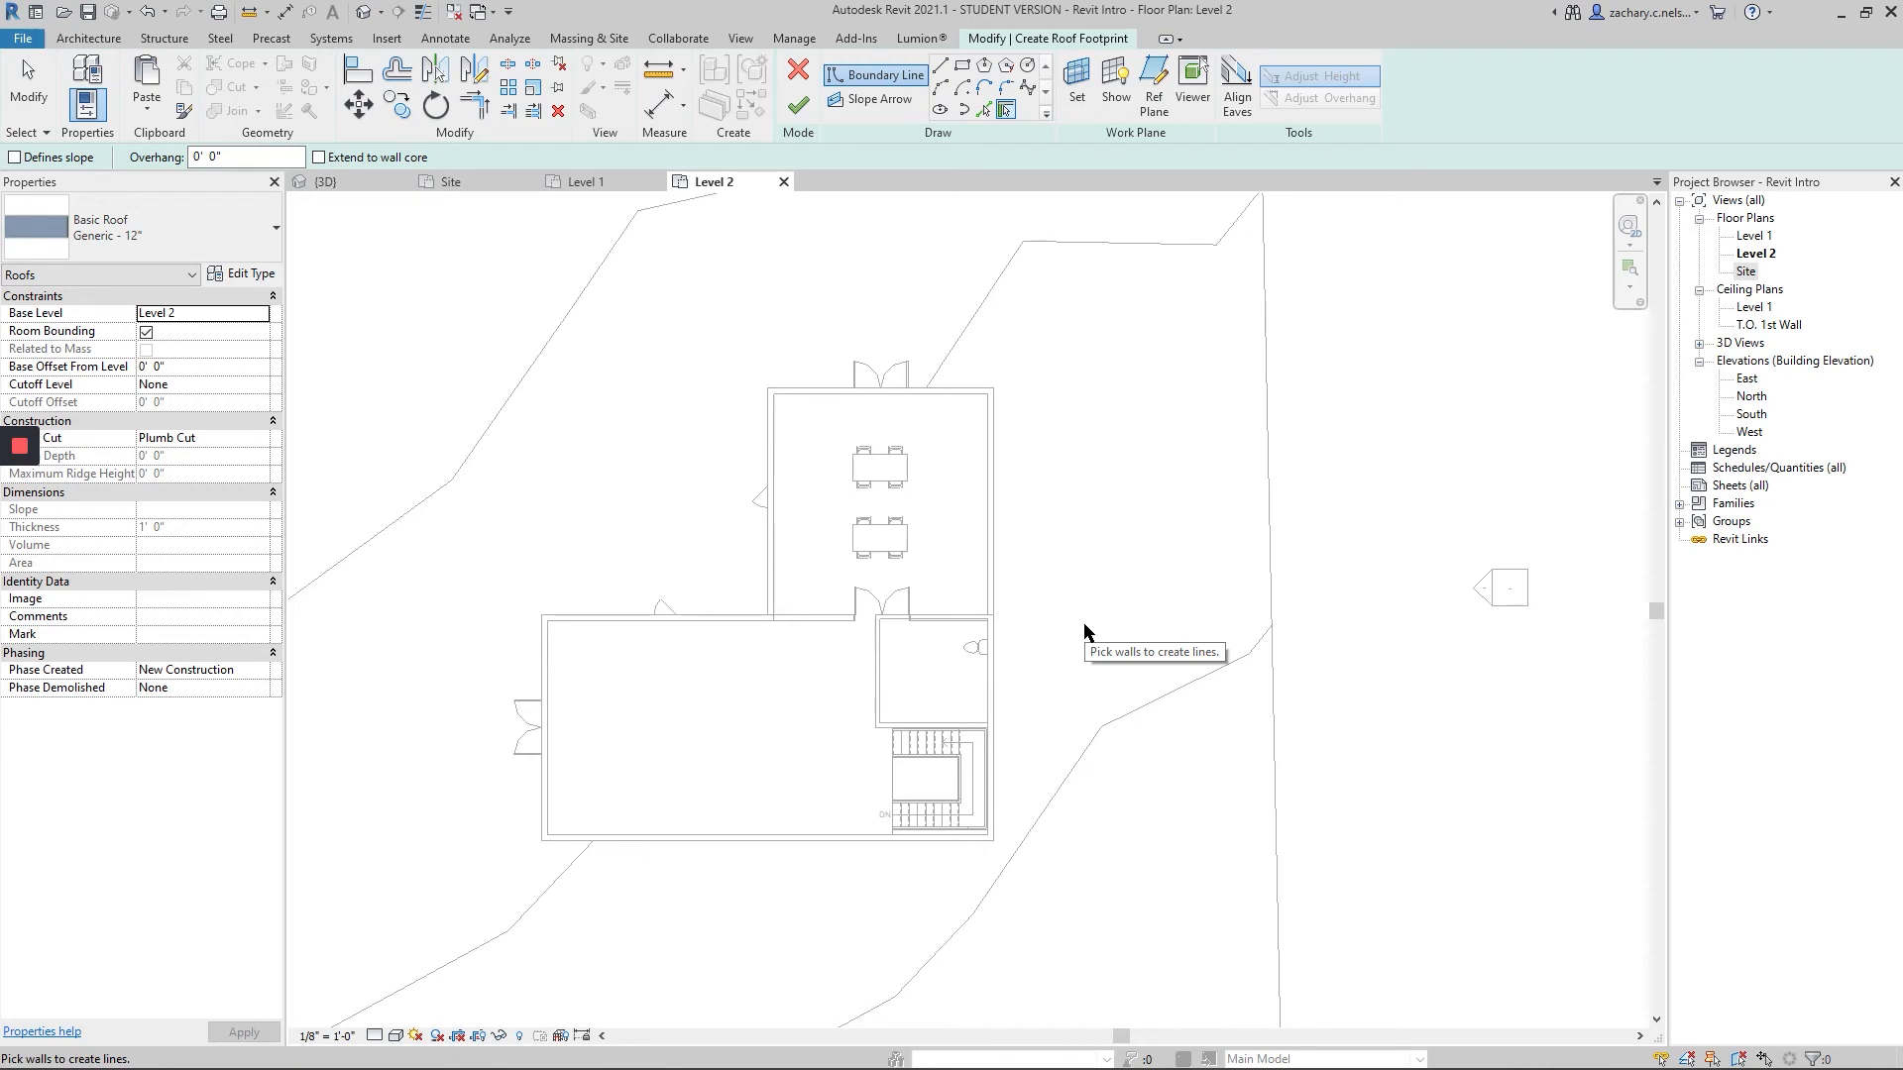
click(985, 110)
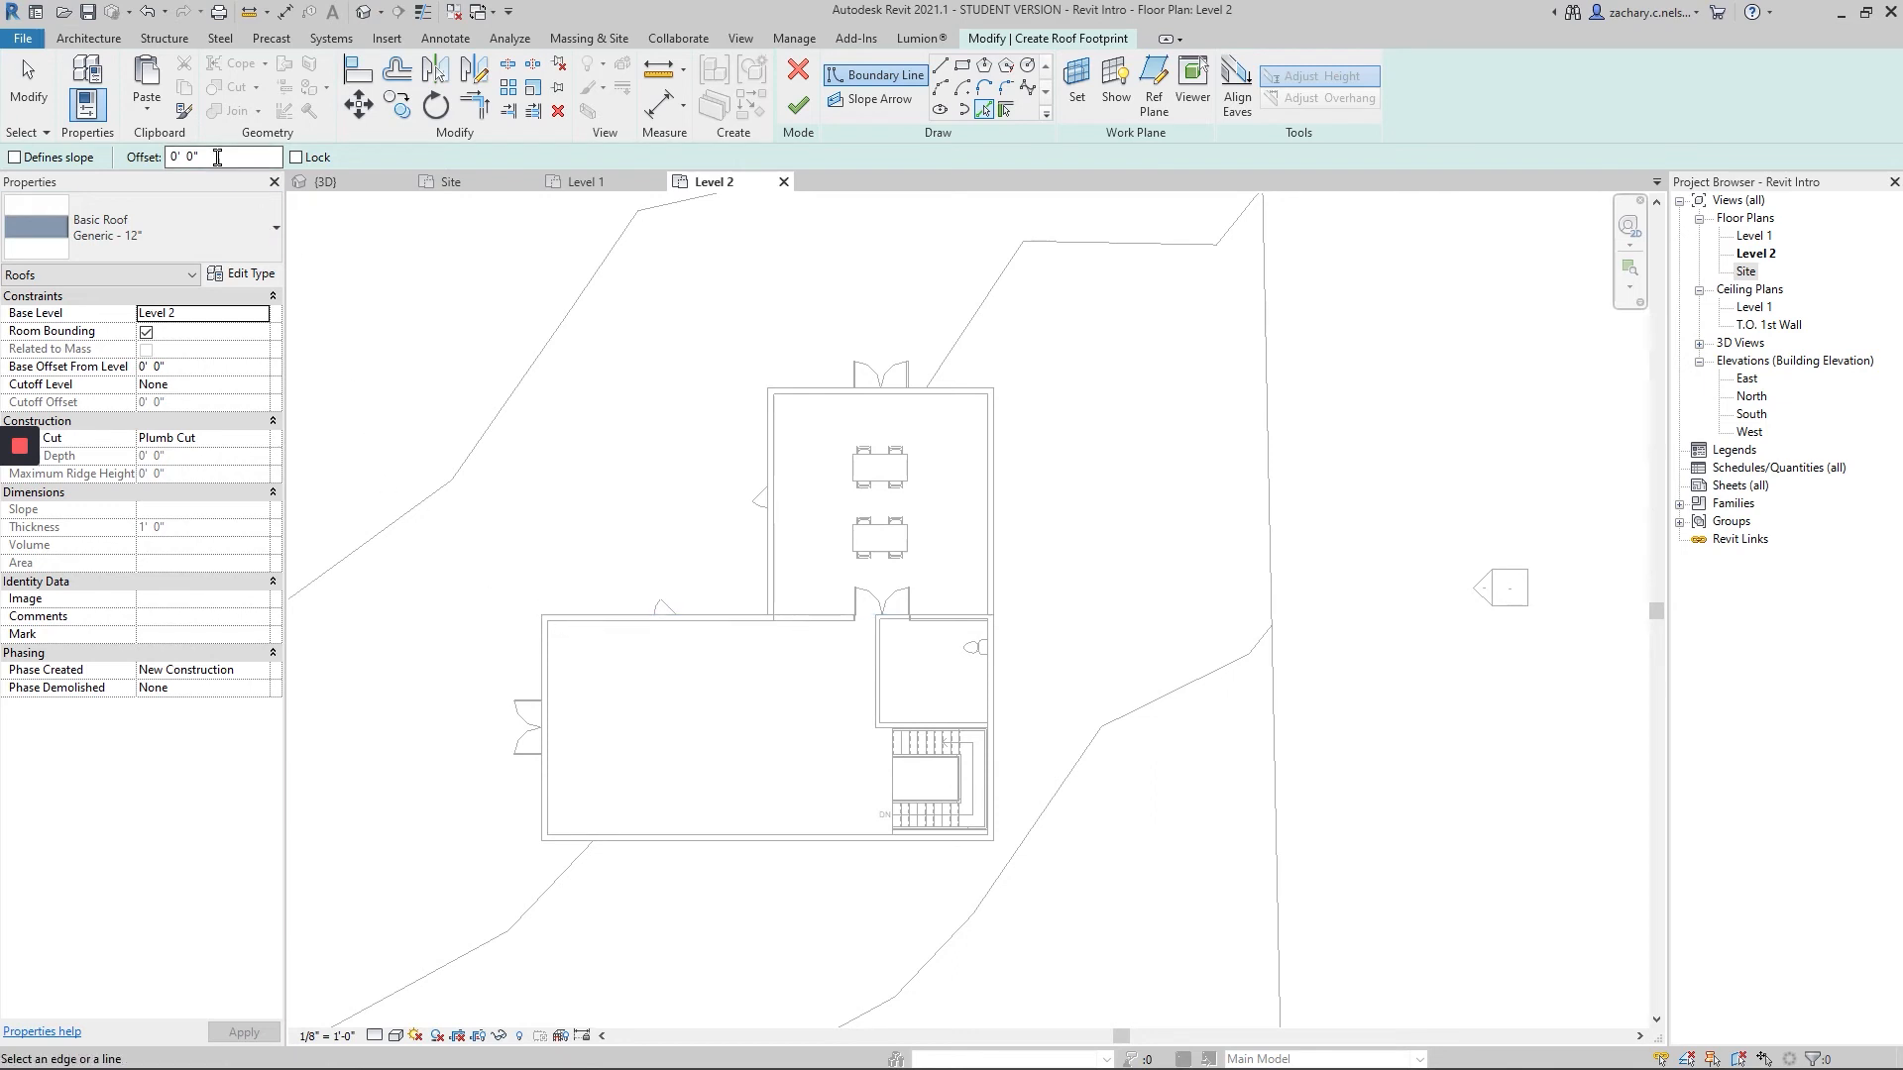
drag(217, 156, 164, 157)
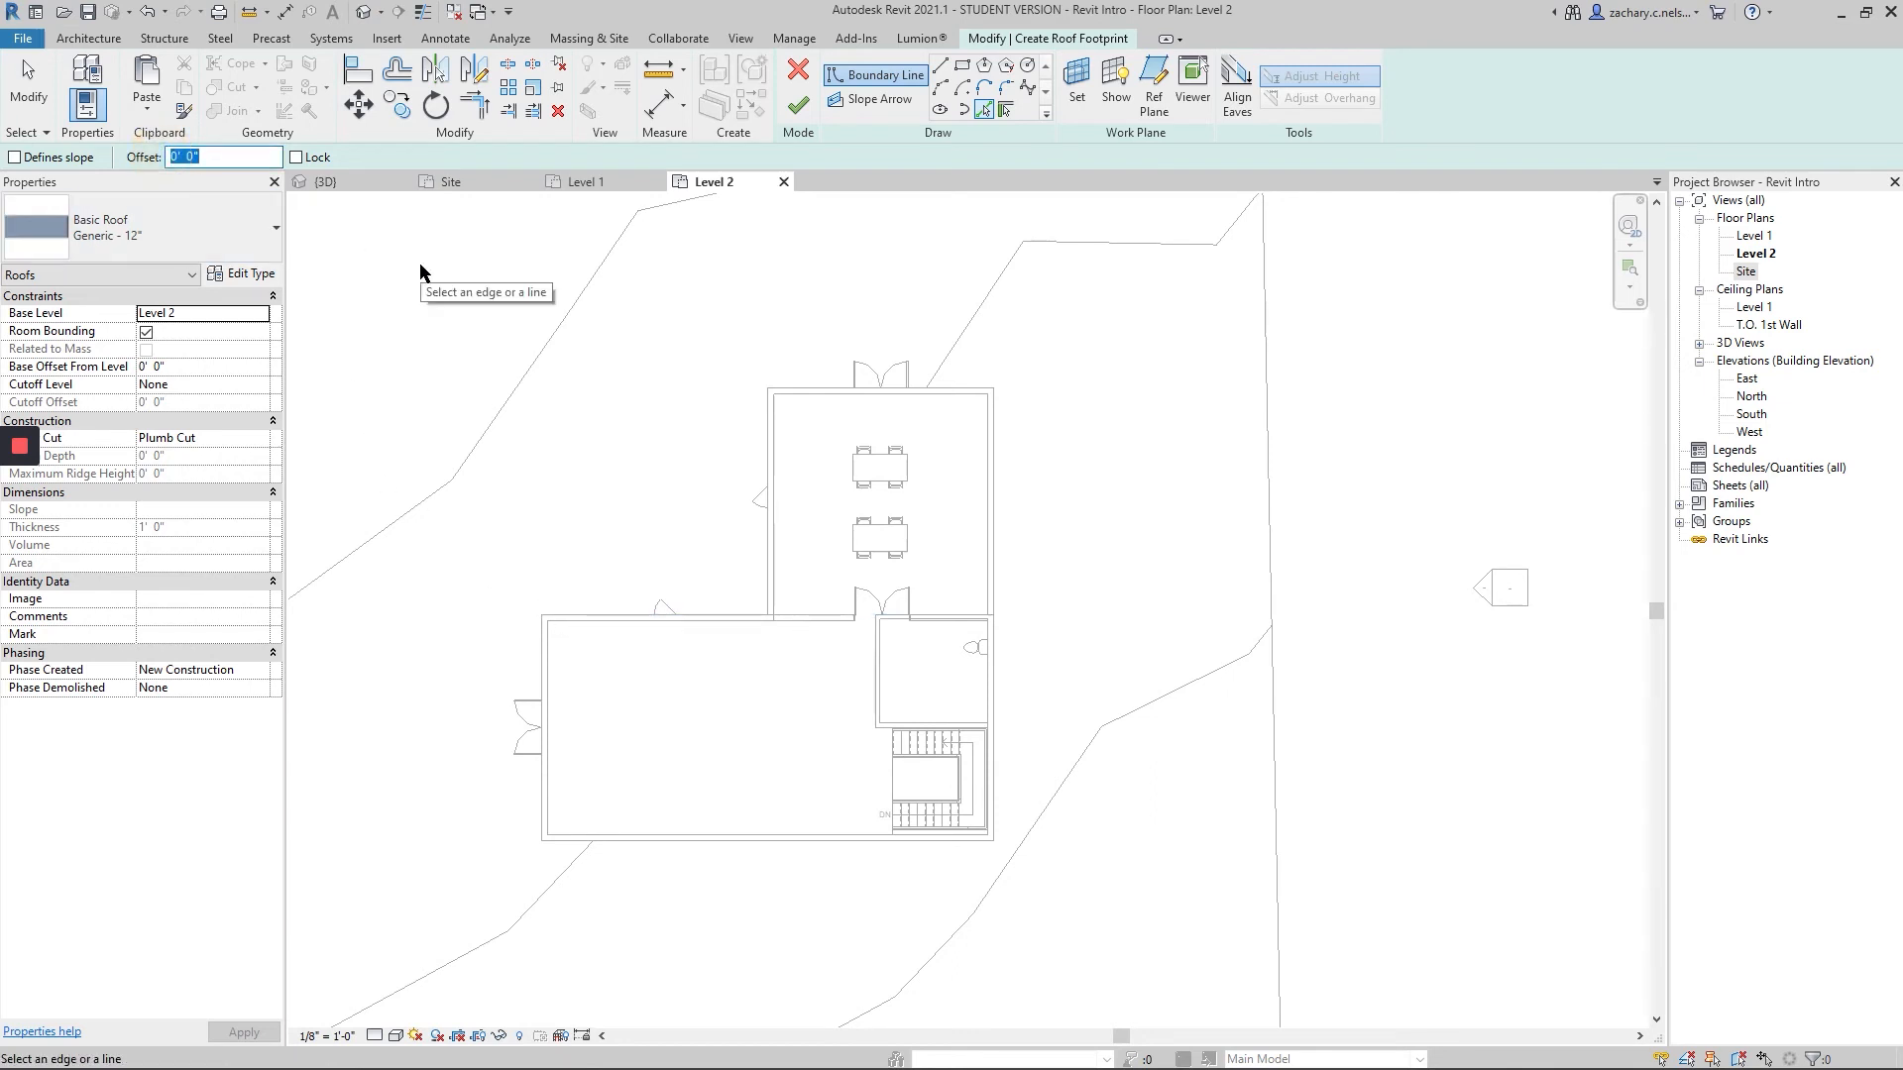
text(1')
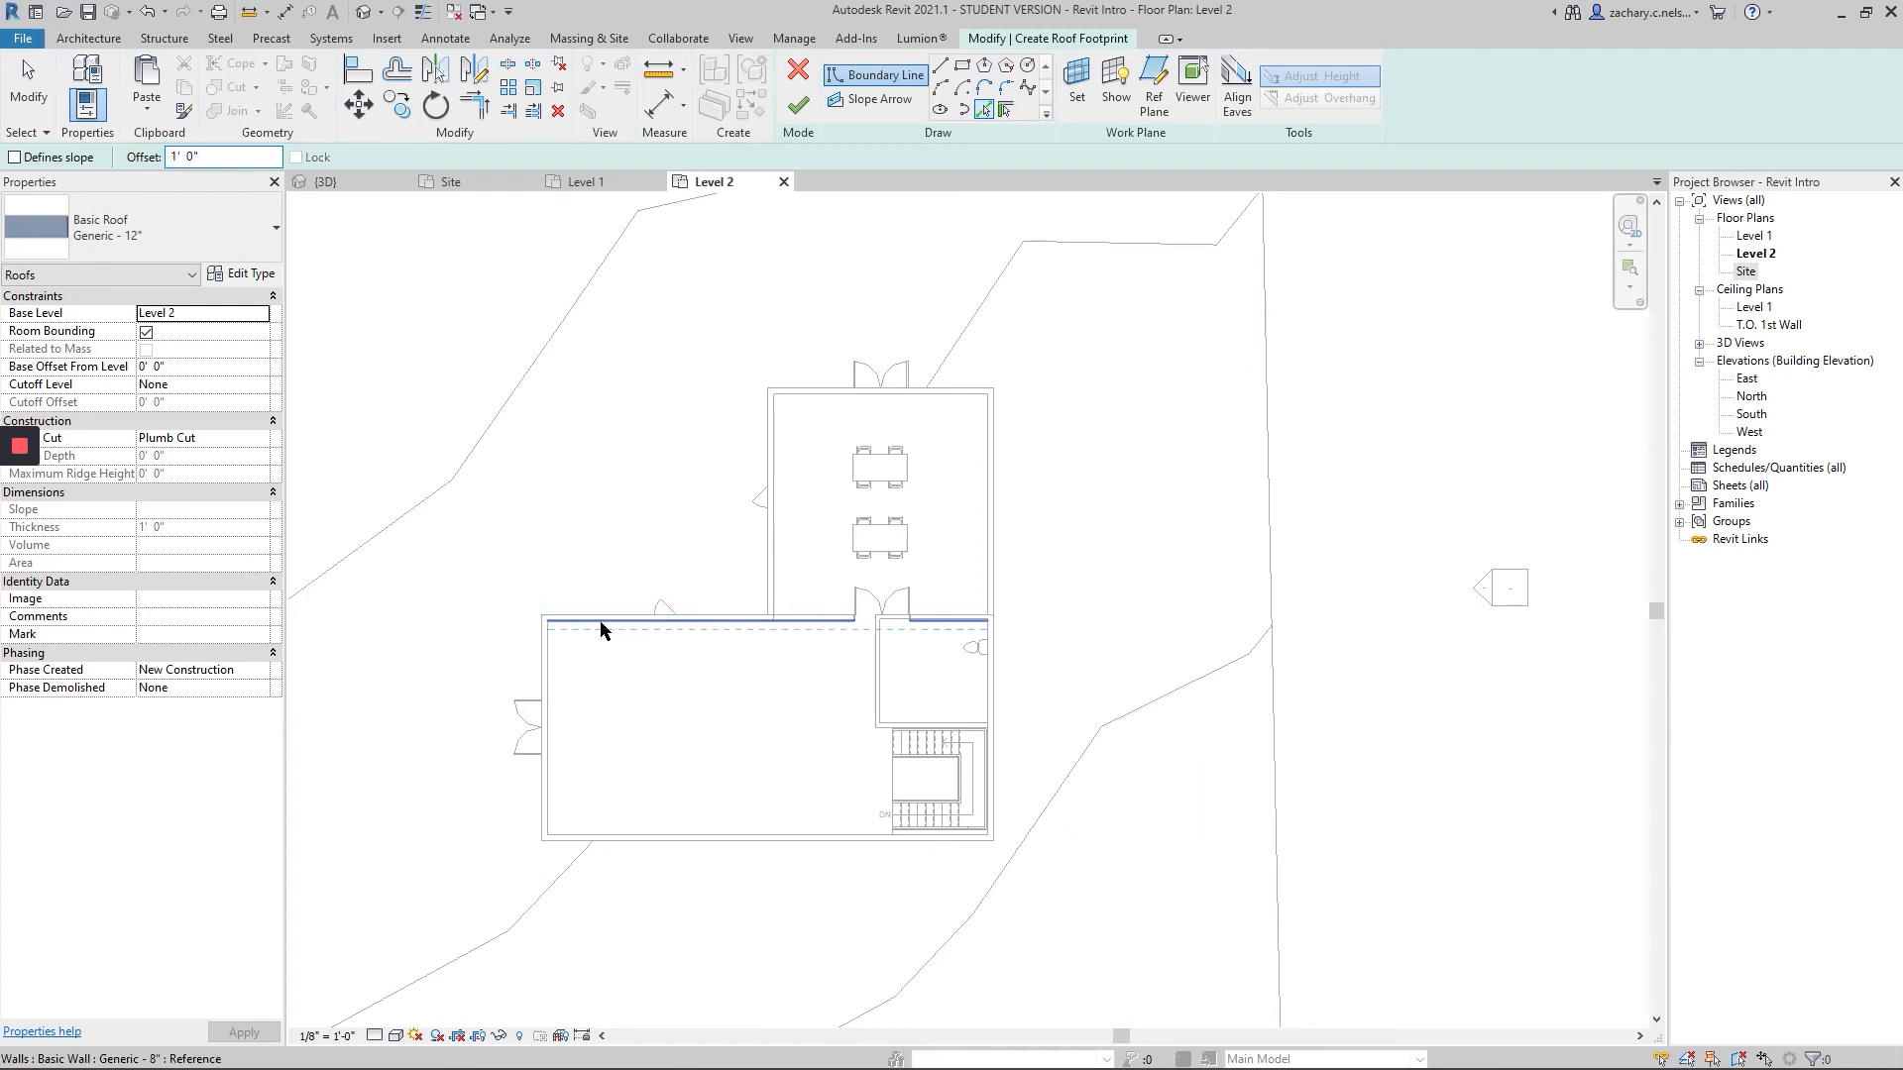
- Trace the roof boundary 1' outside the four outer walls of the stair wing and finish the roof without attaching the highlighted walls
scroll(601, 630, up, 3)
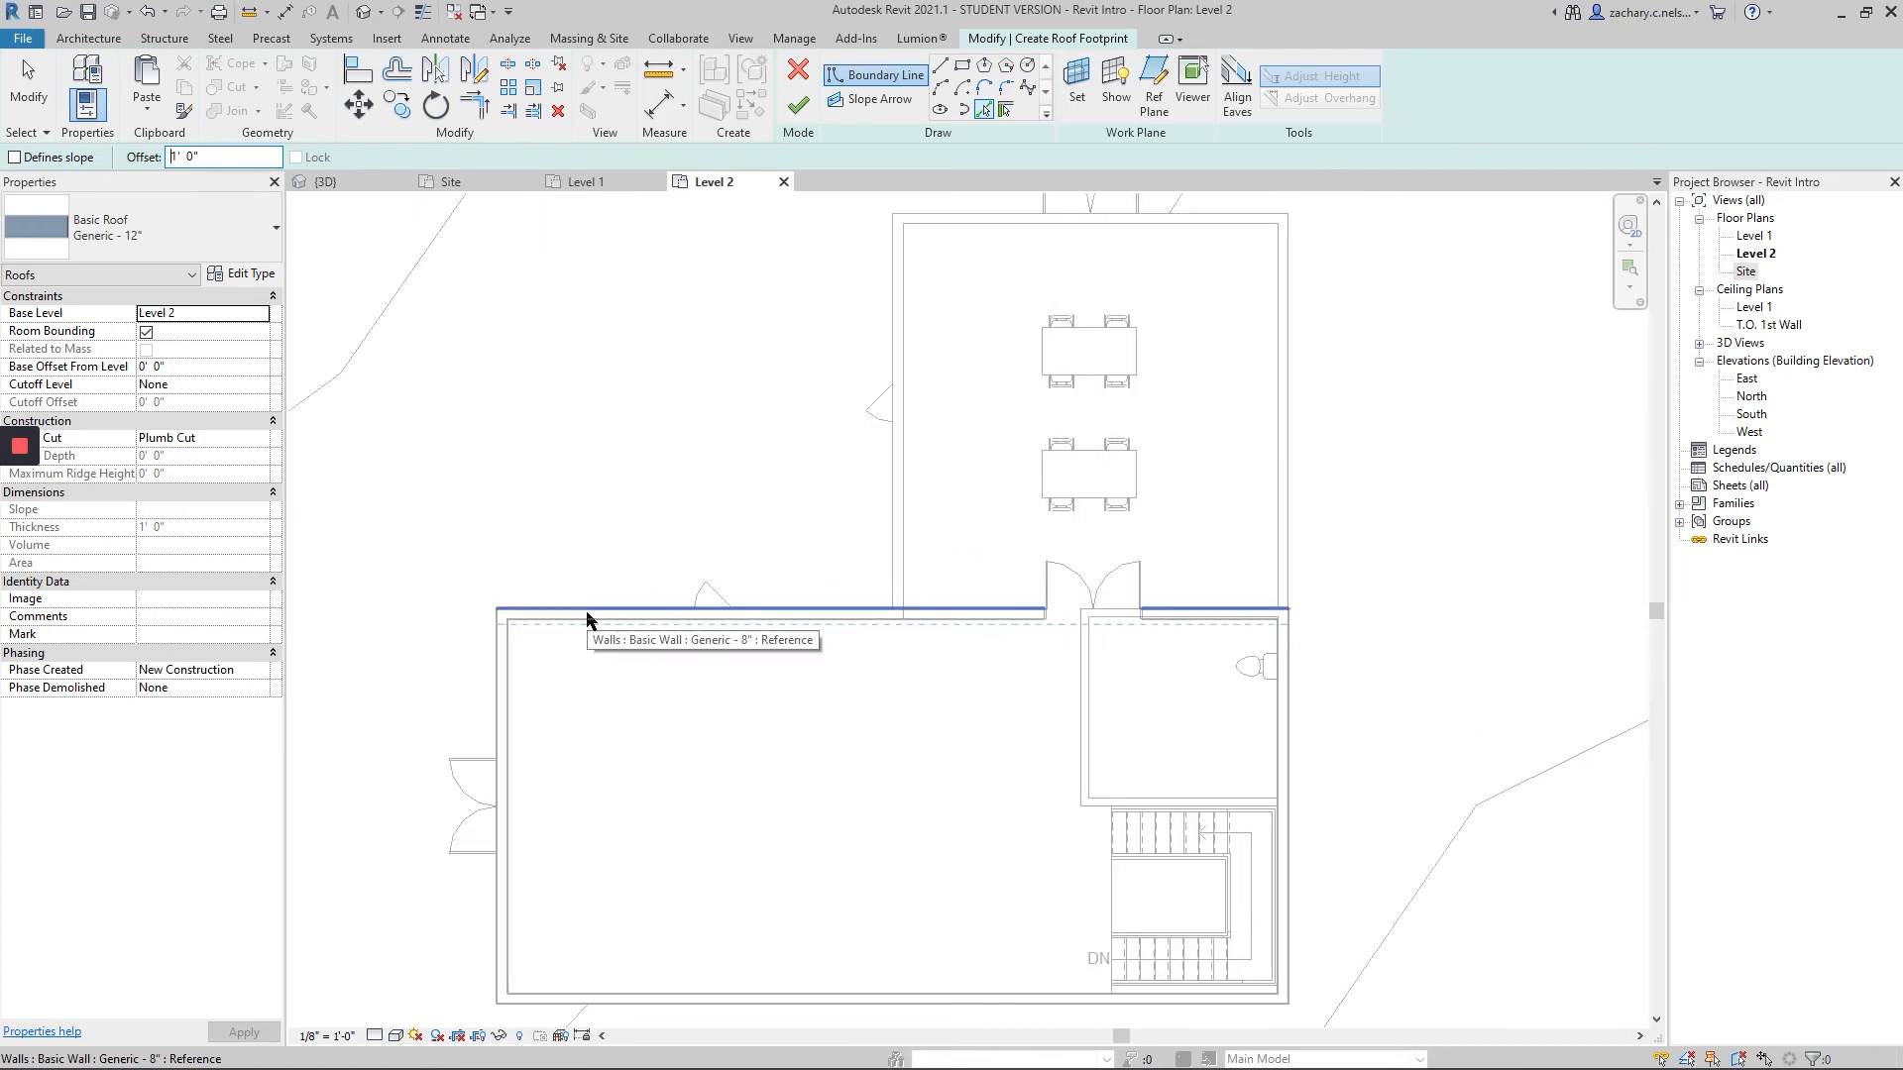
click(591, 612)
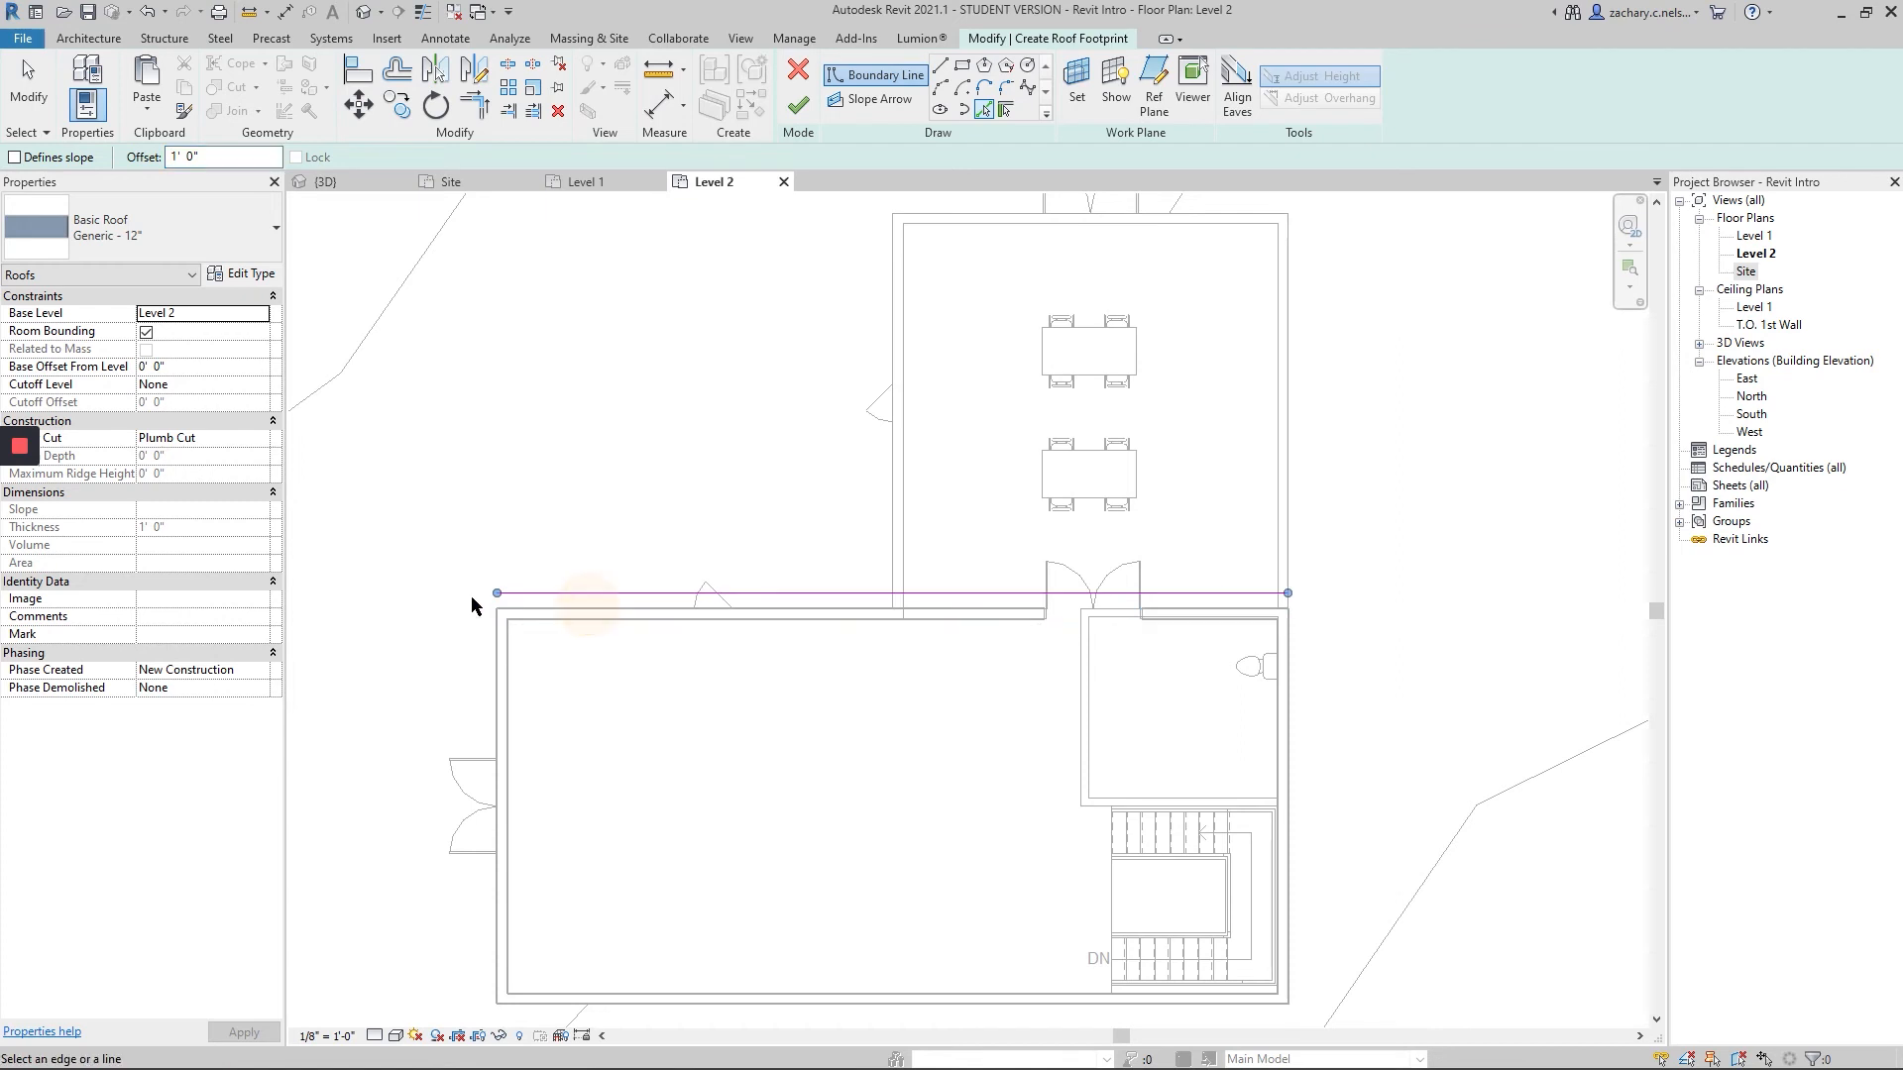
click(493, 653)
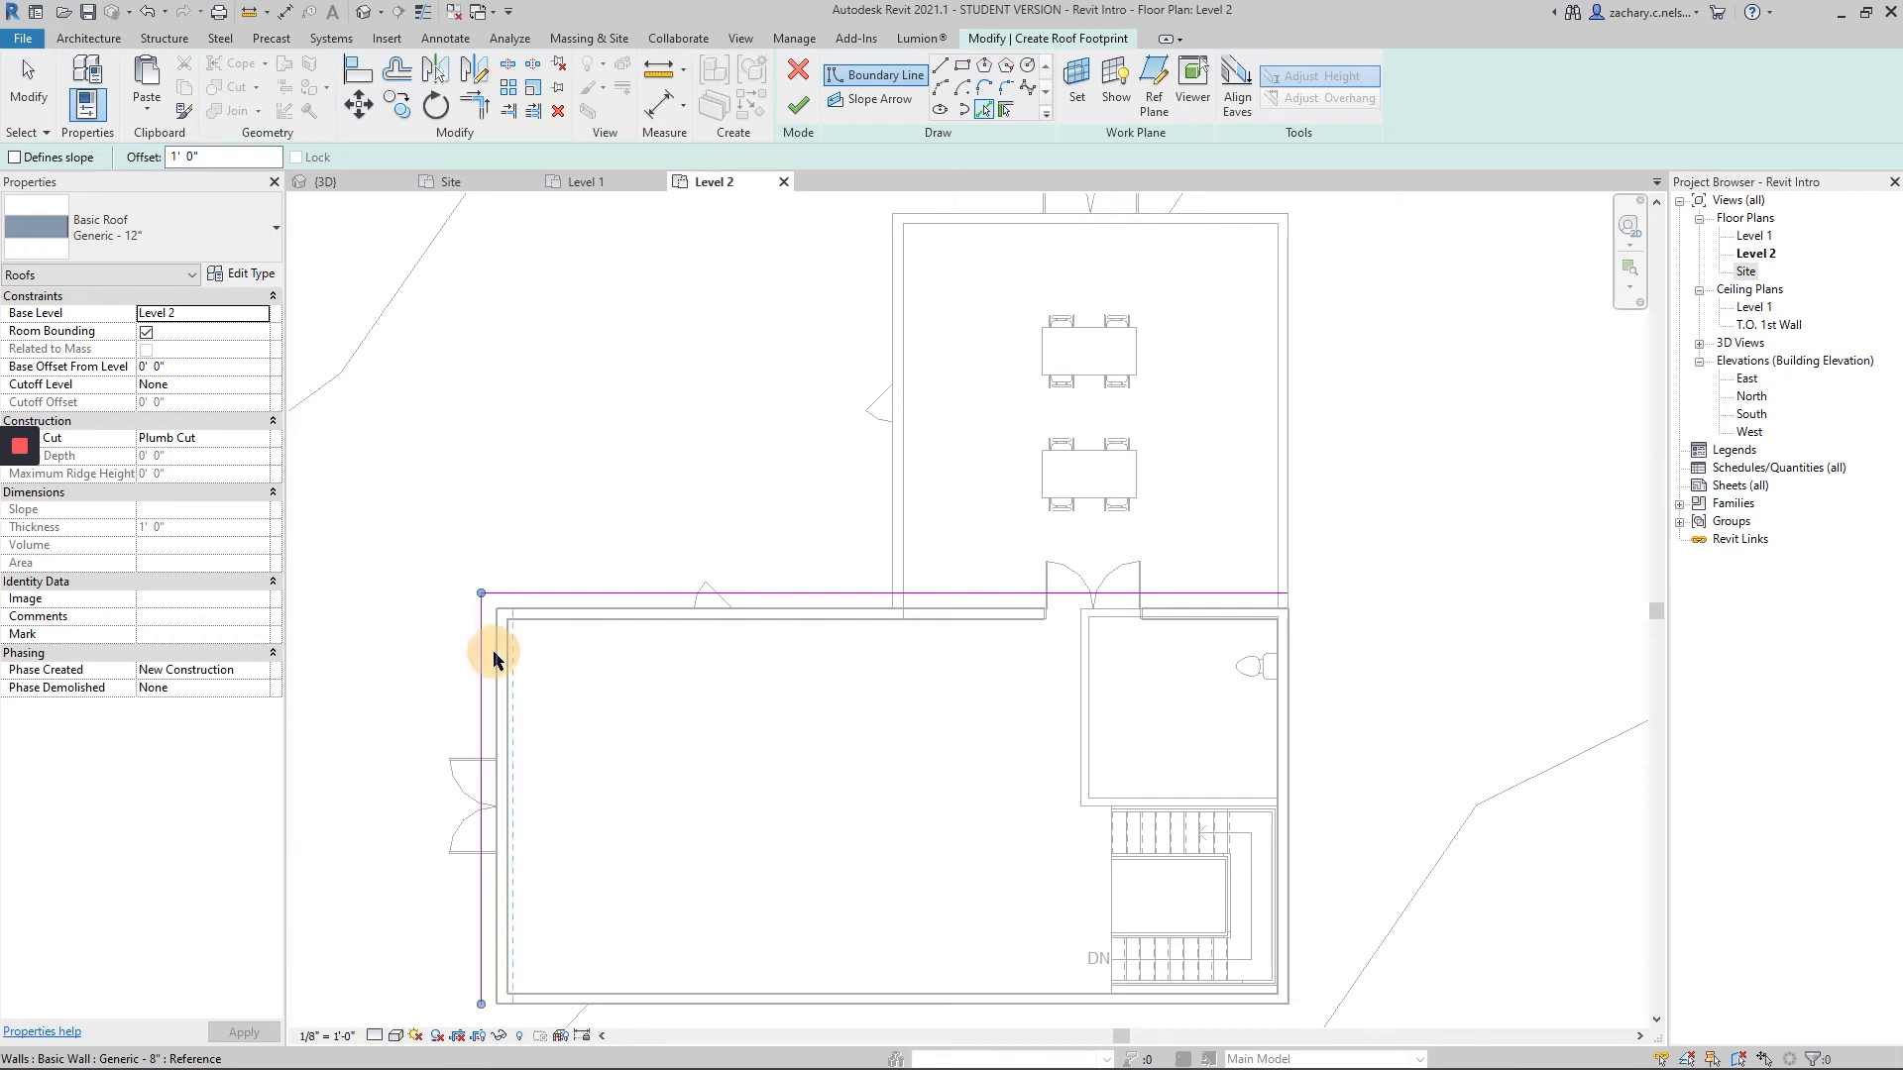
scroll(448, 533, down, 3)
scroll(635, 838, up, 2)
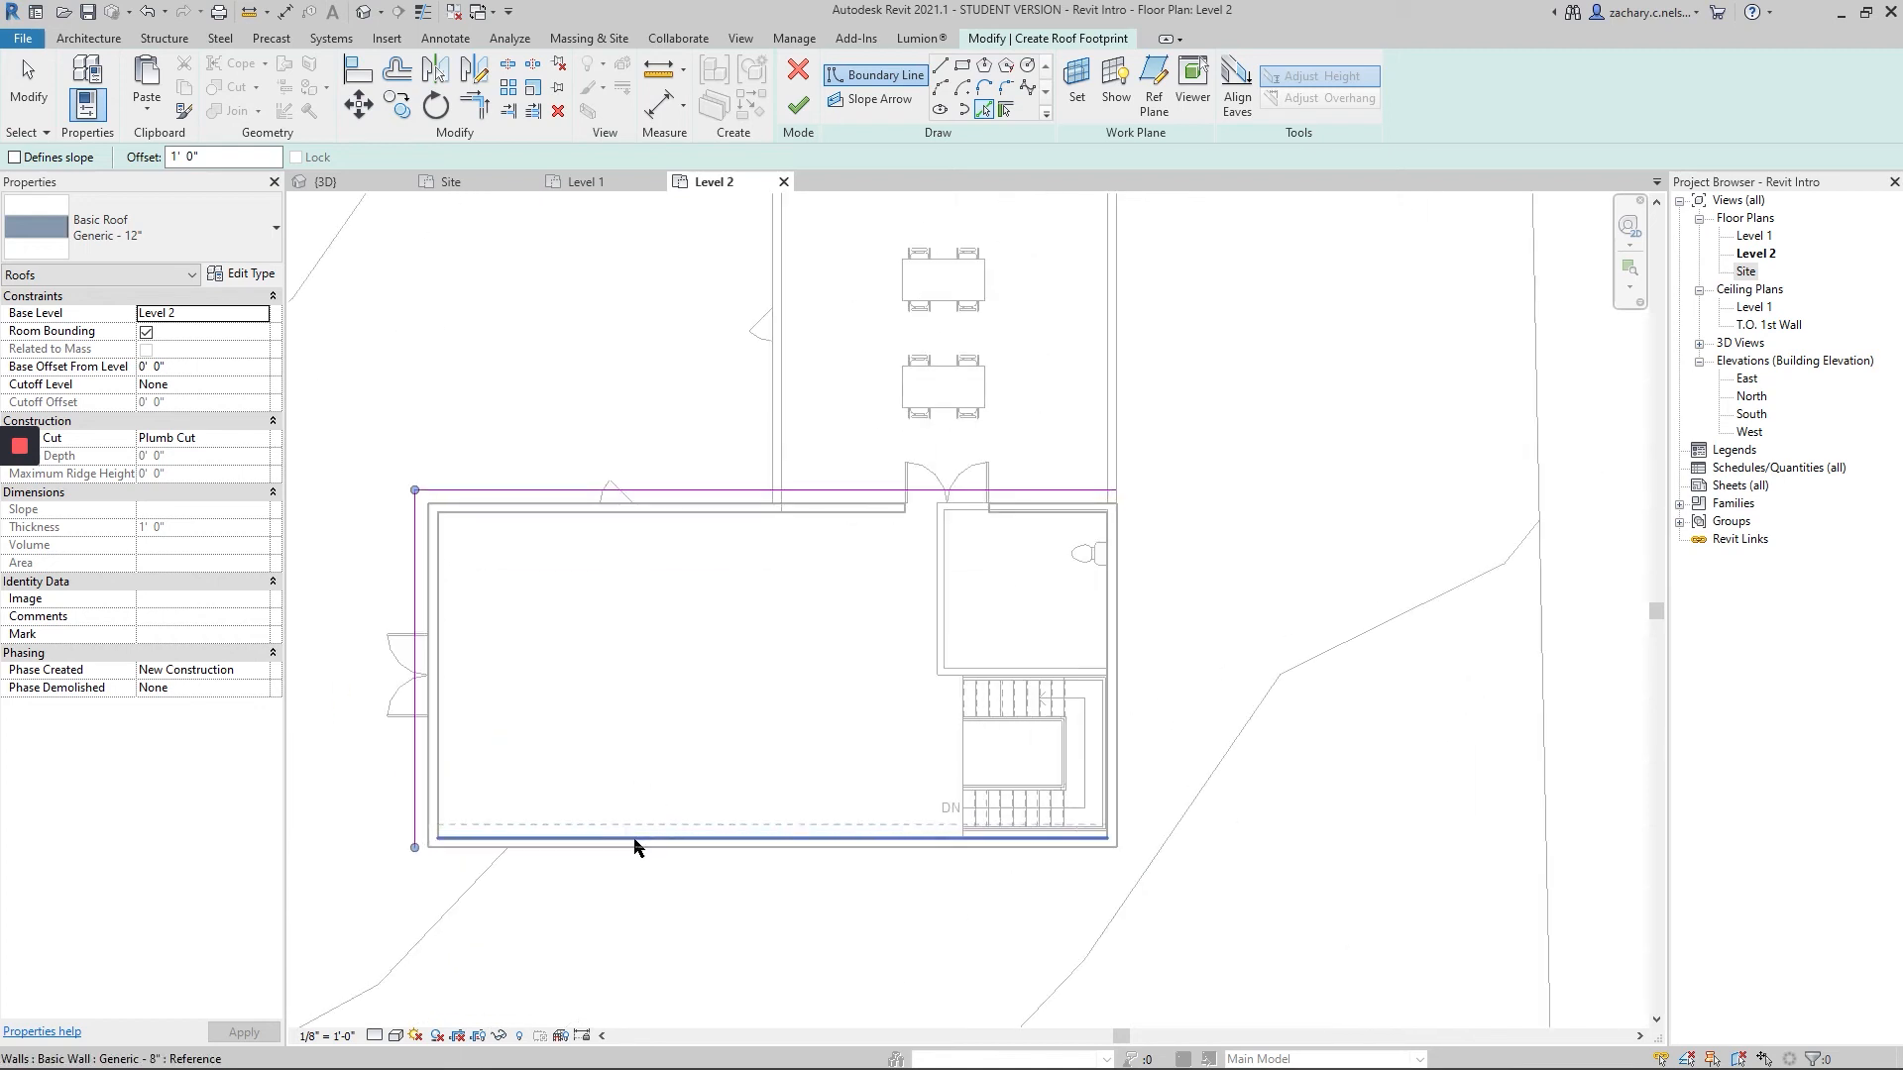
click(584, 848)
click(1121, 644)
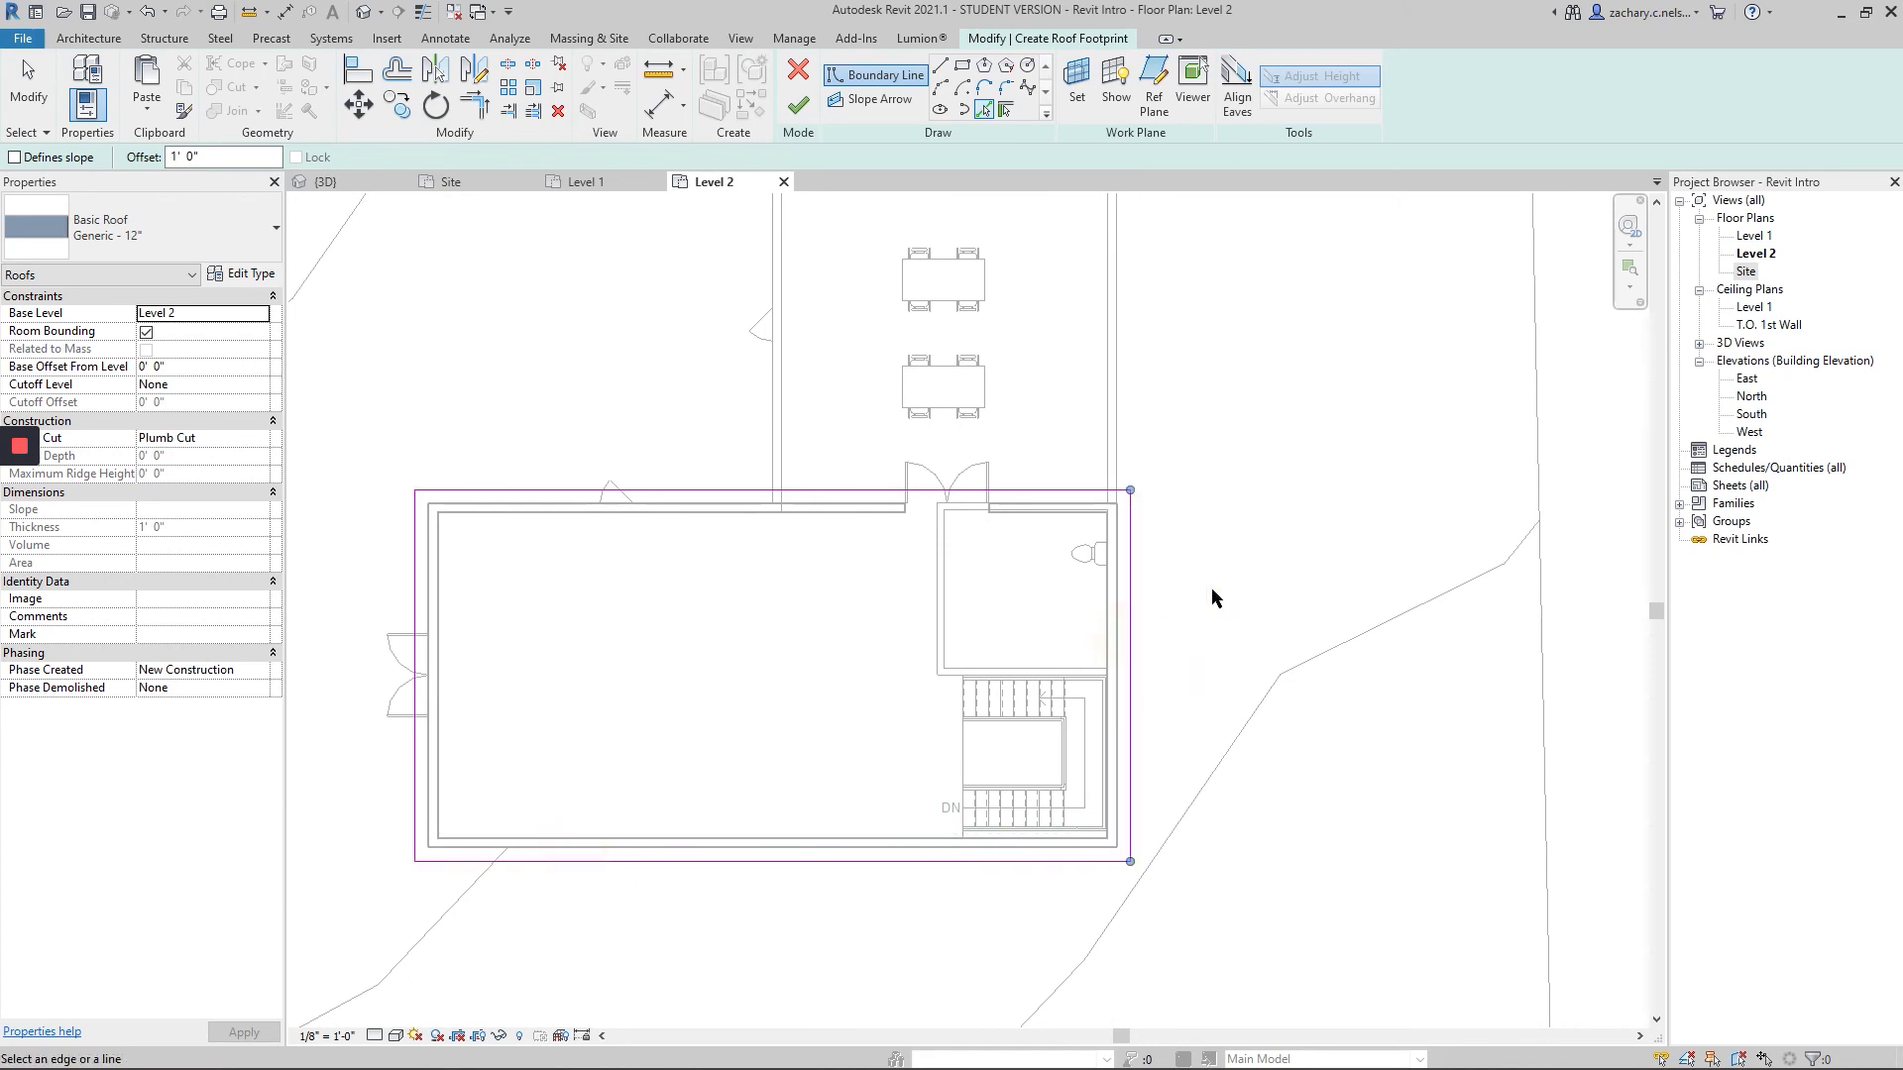
click(798, 104)
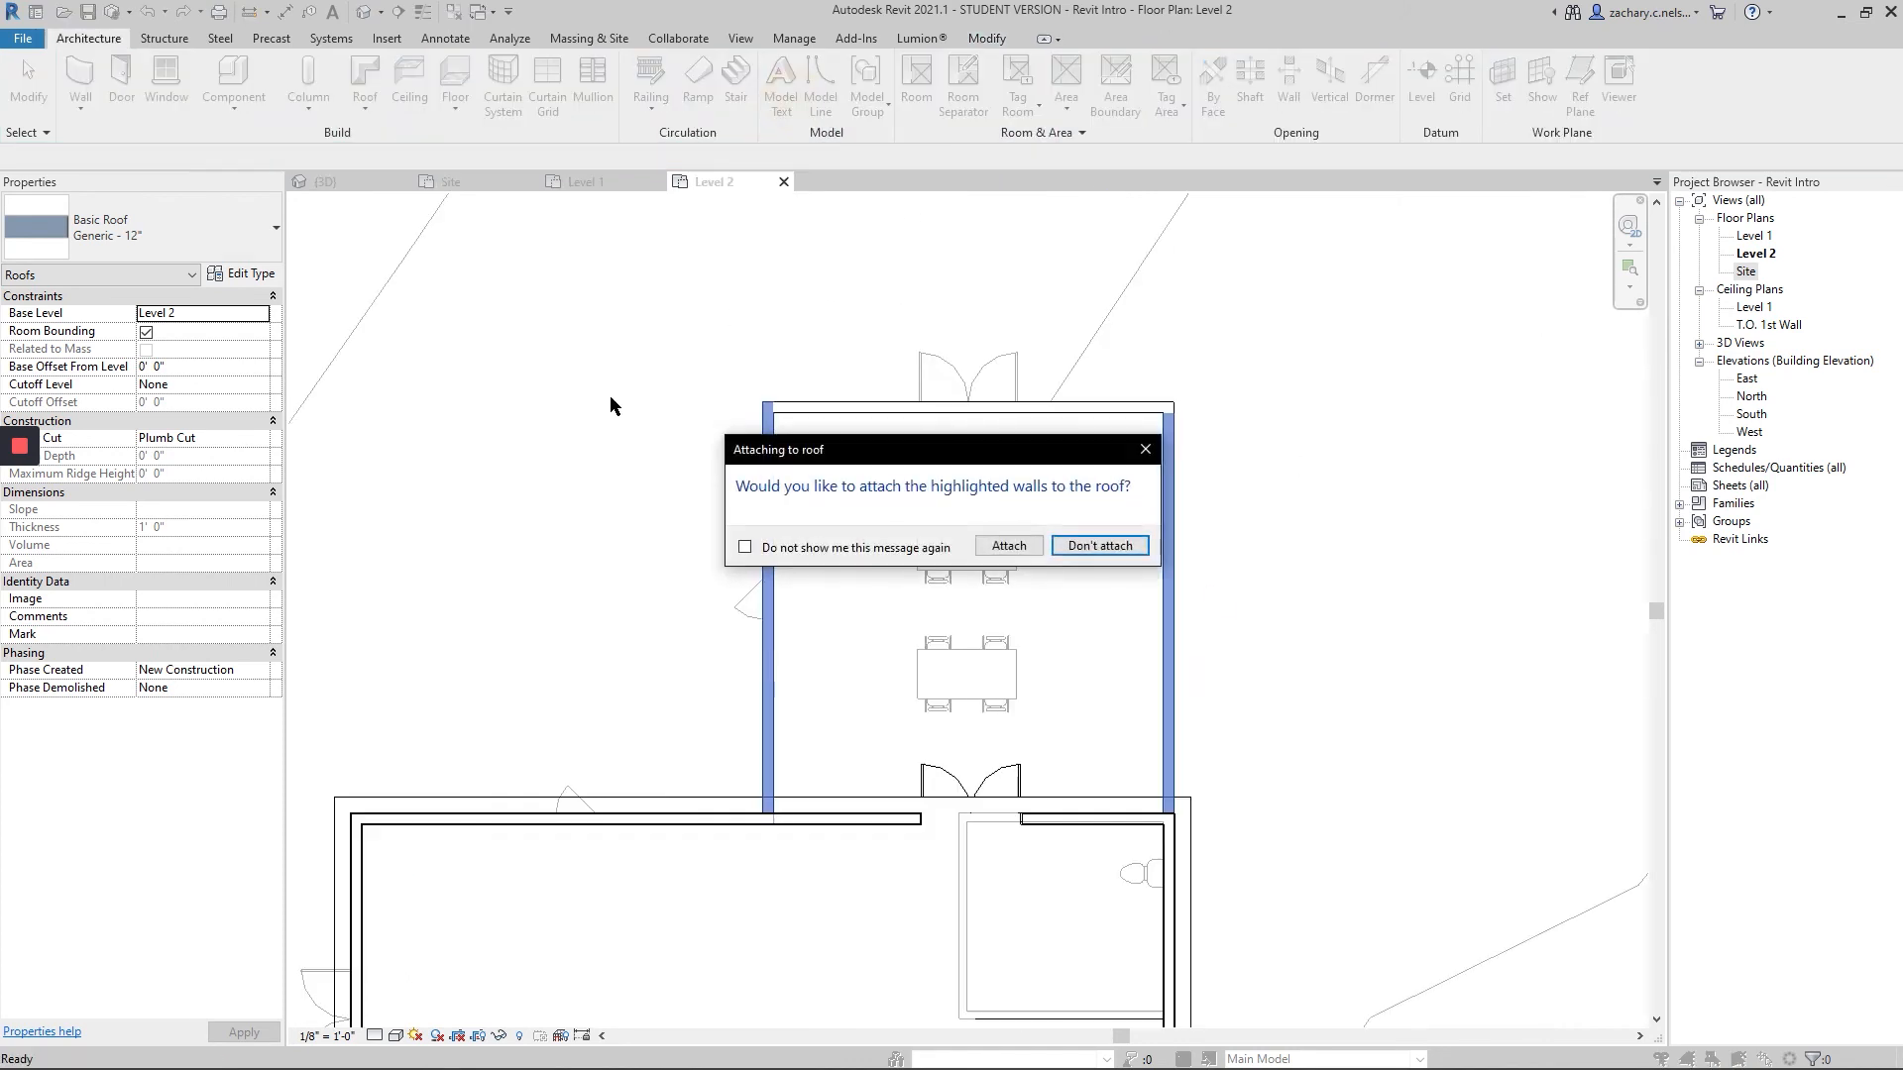
click(1096, 547)
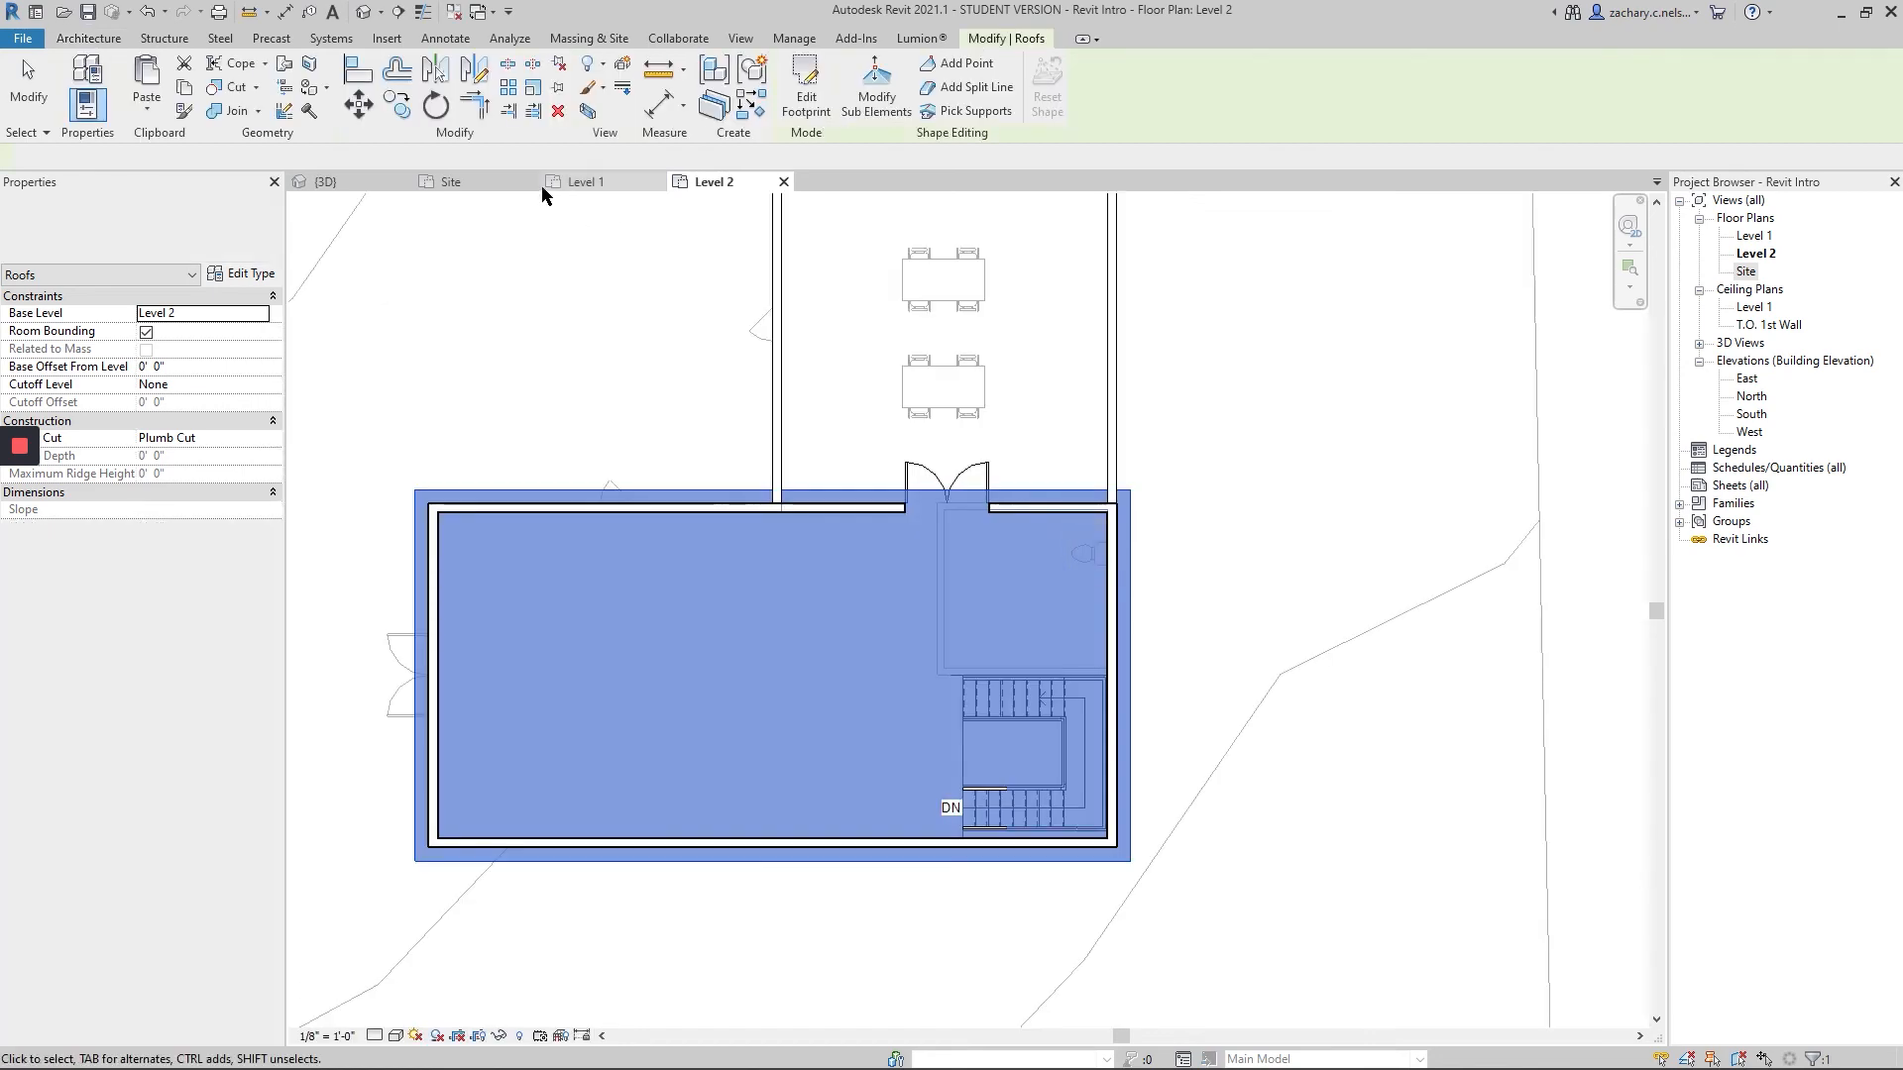
- Set the new roof's base level to Roof in the 3D view
click(322, 181)
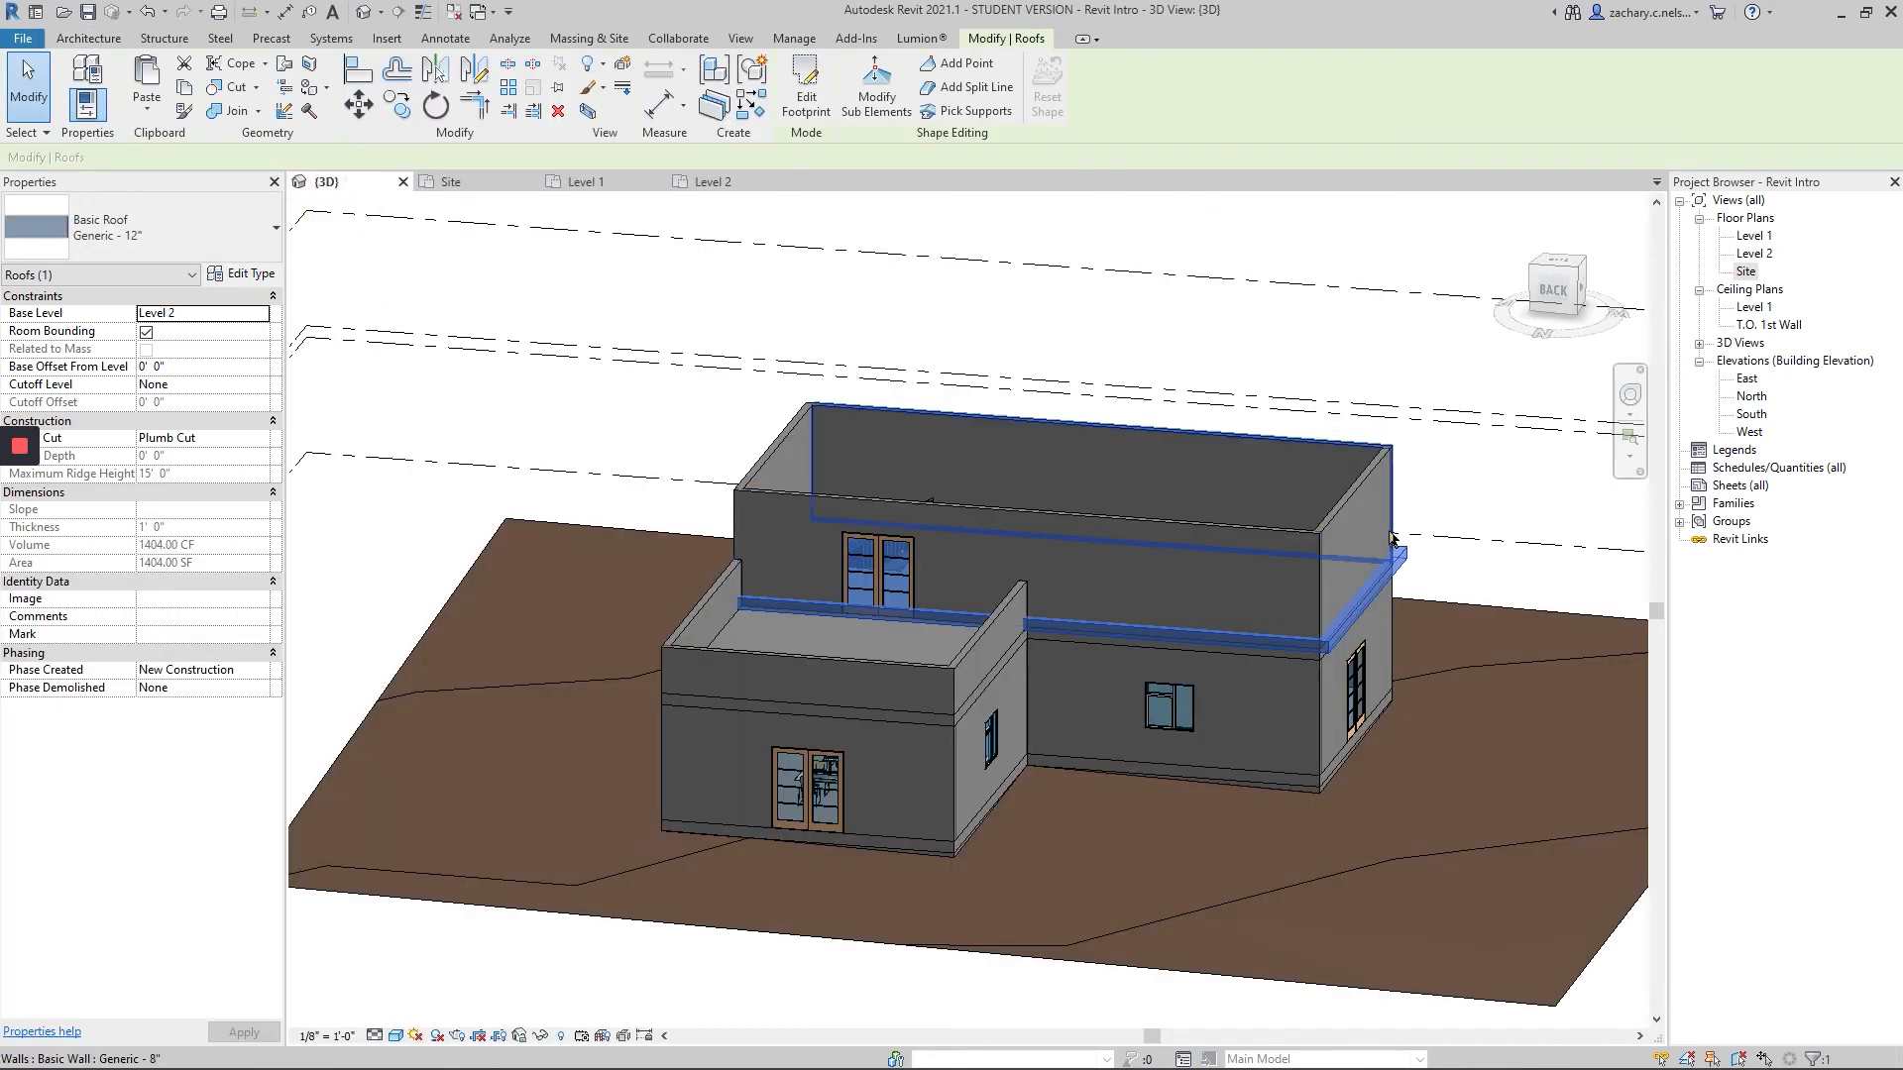
shift+middle_drag(1482, 501, 1306, 586)
click(1384, 639)
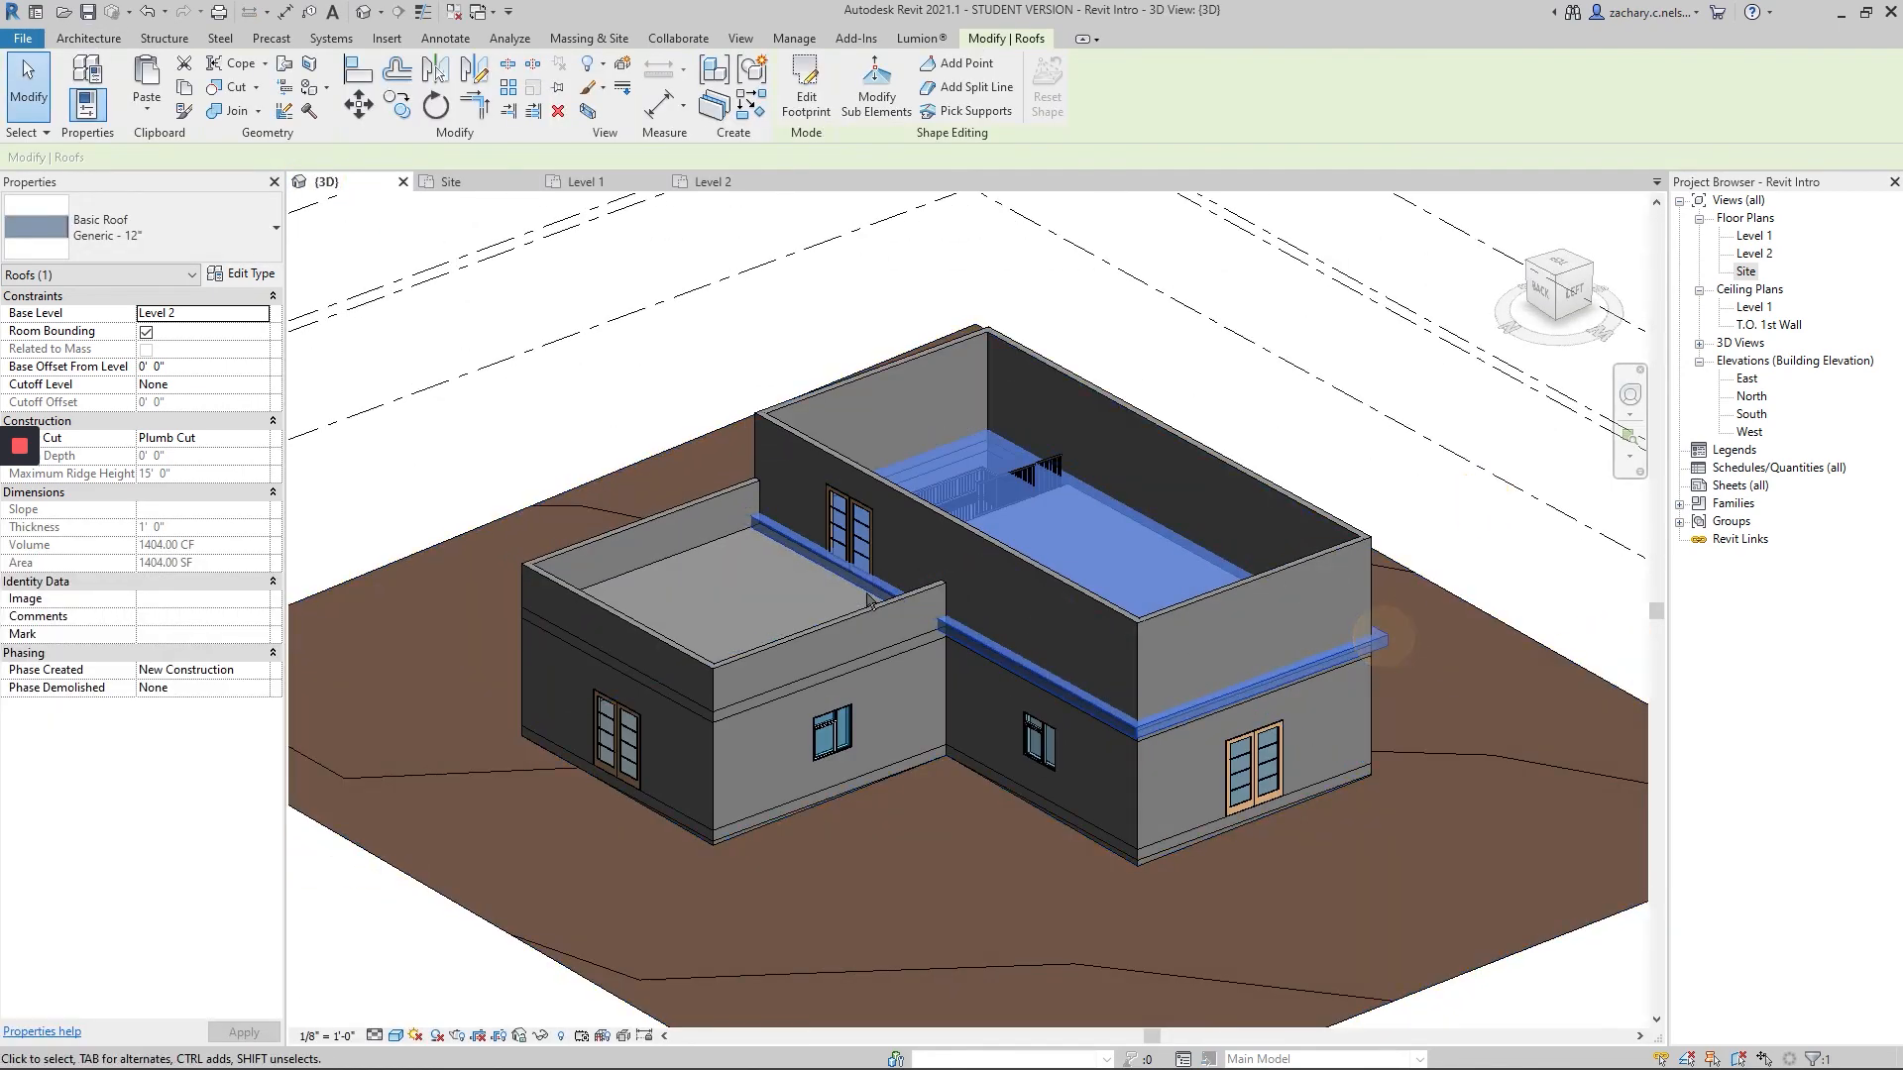
click(255, 315)
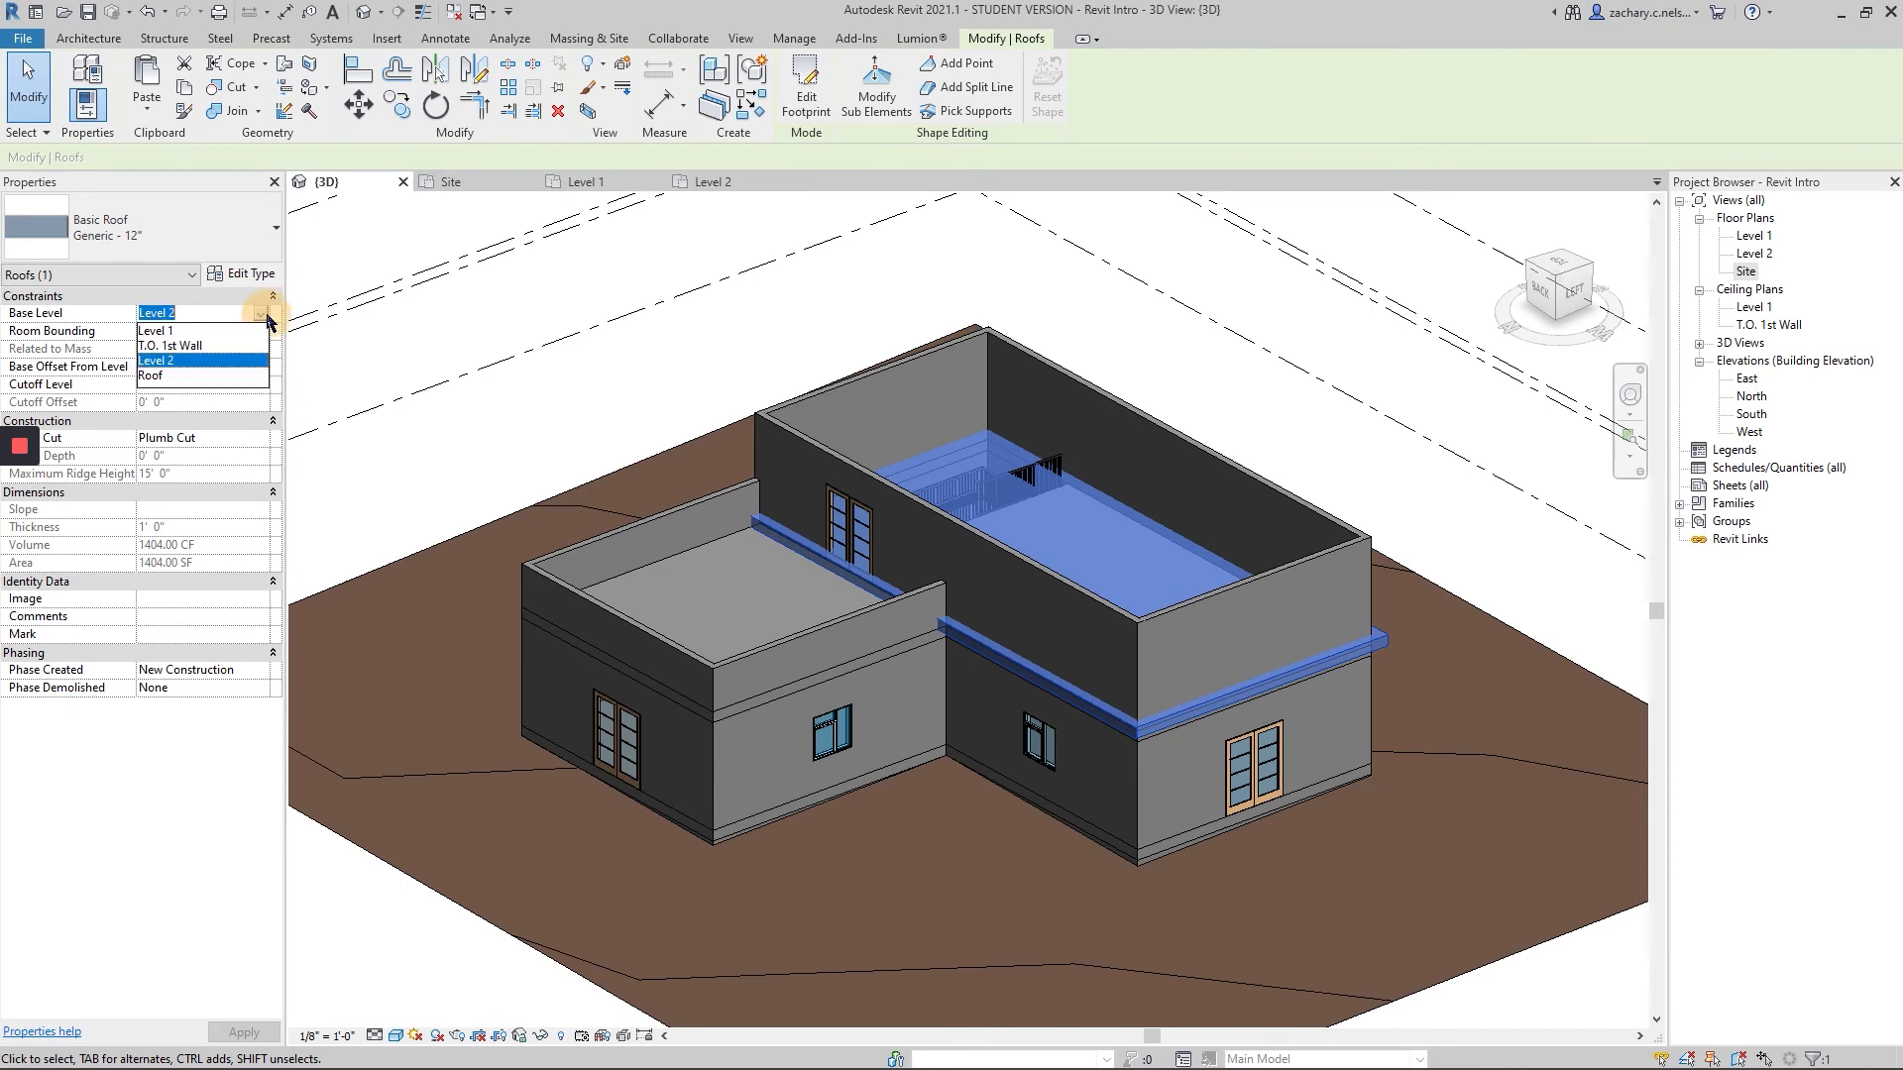
click(151, 376)
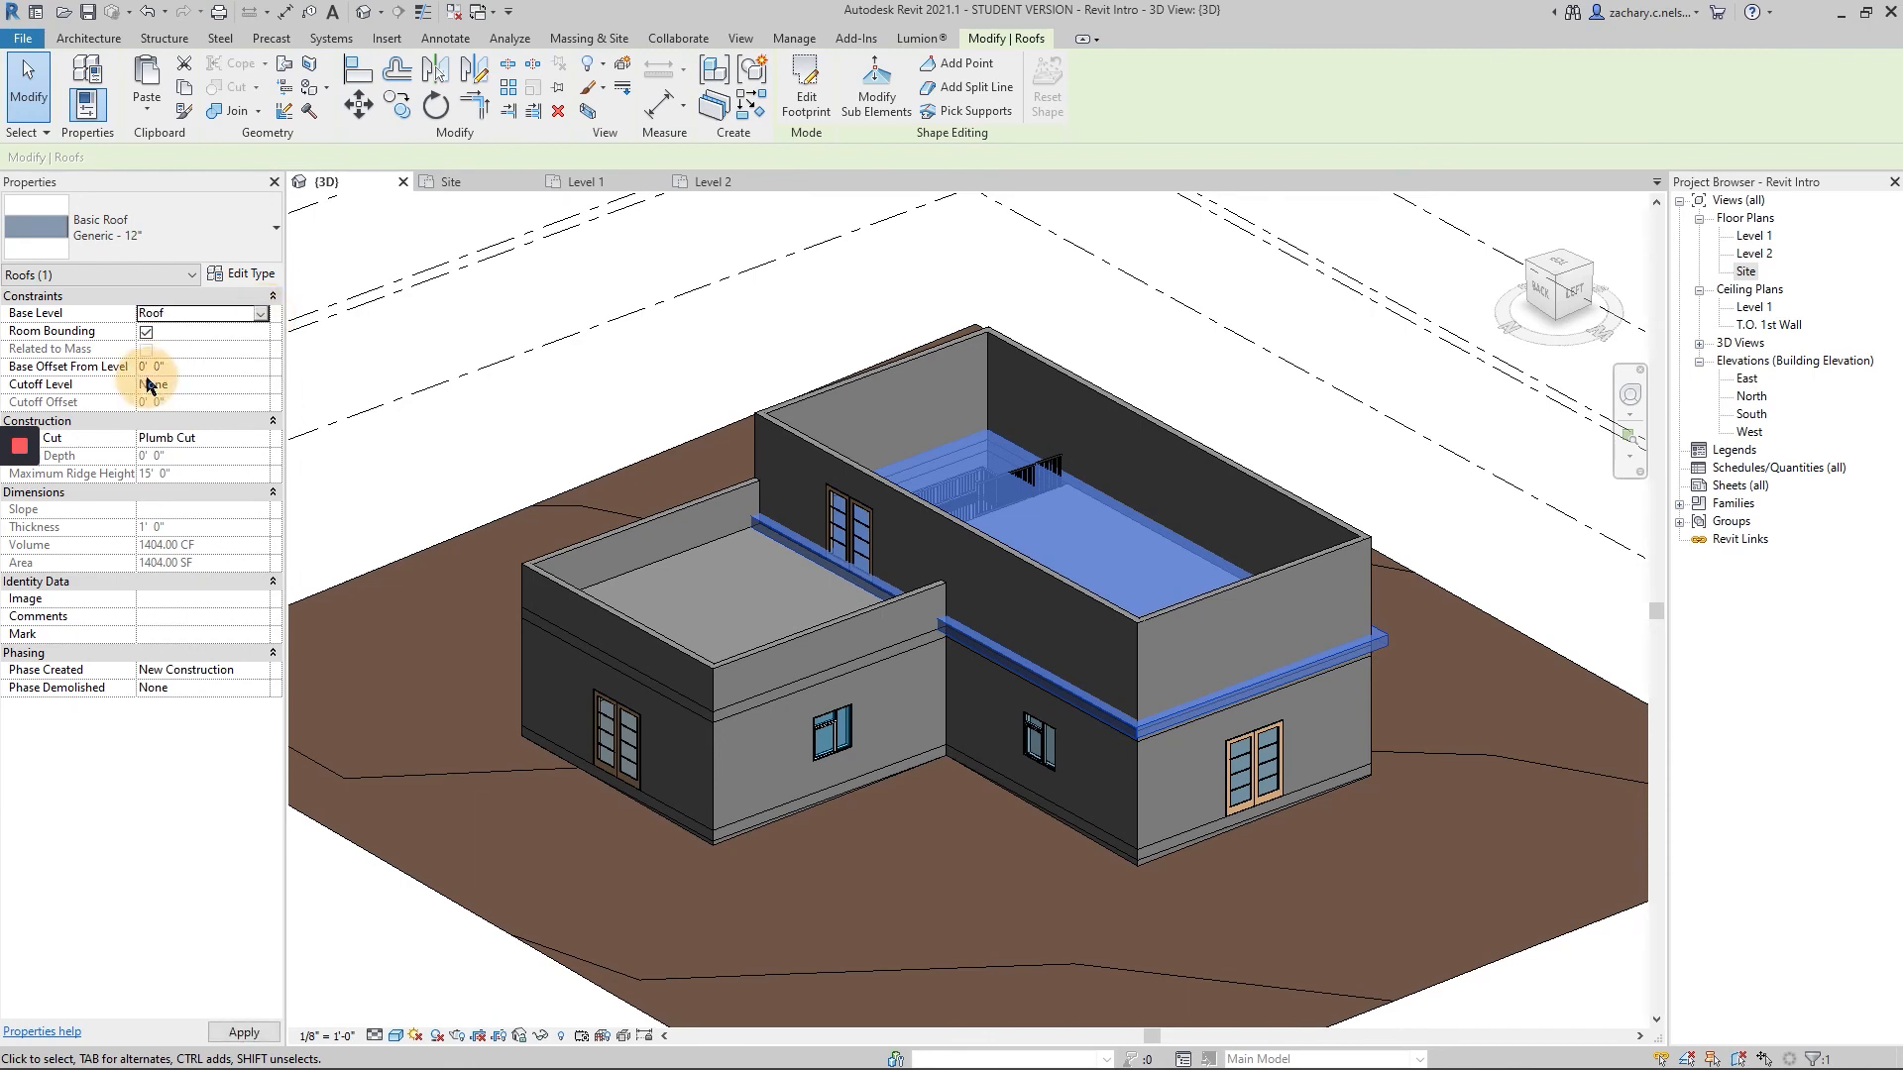
shift+middle_drag(1100, 494, 1228, 510)
click(1369, 522)
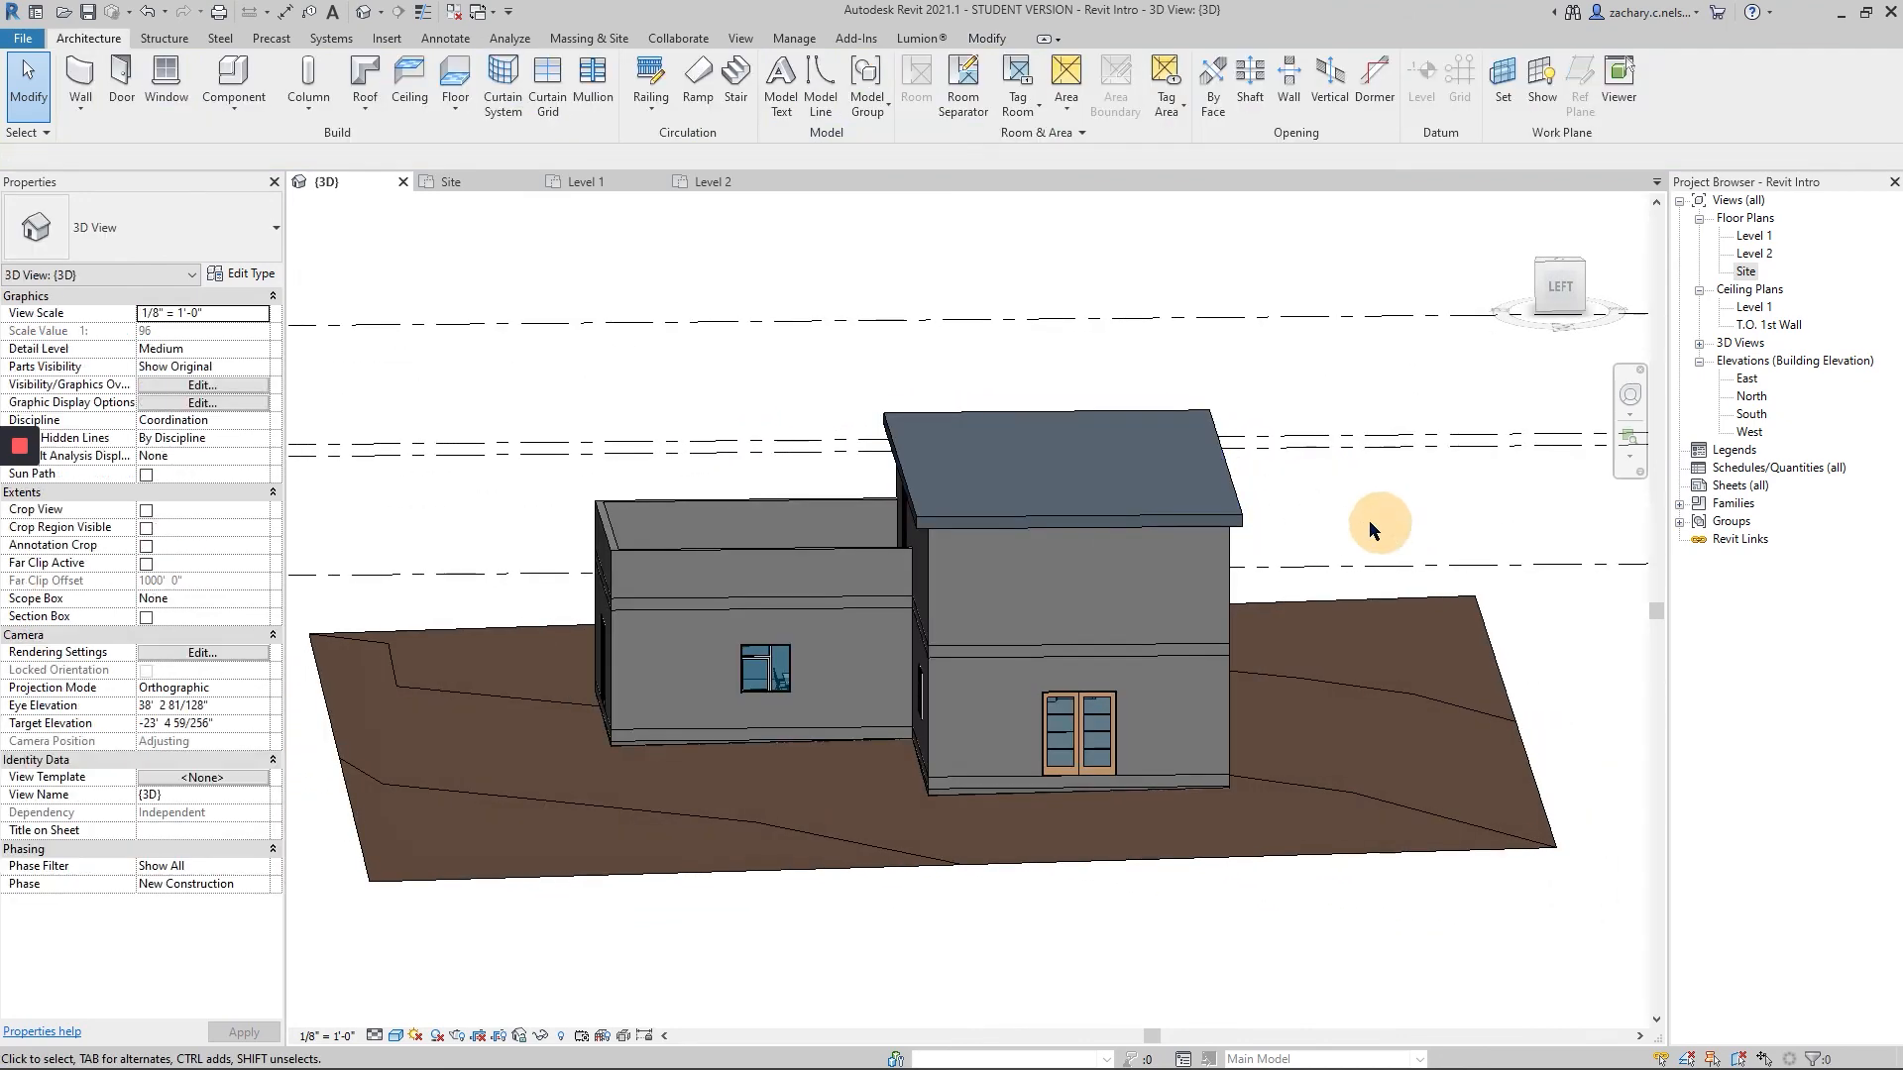
- Edit the roof footprint in the Level 2 plan, adding a slope arrow from the middle of the right boundary edge to the middle of the left edge
shift+middle_drag(1426, 507, 1640, 540)
shift+middle_drag(983, 490, 1145, 480)
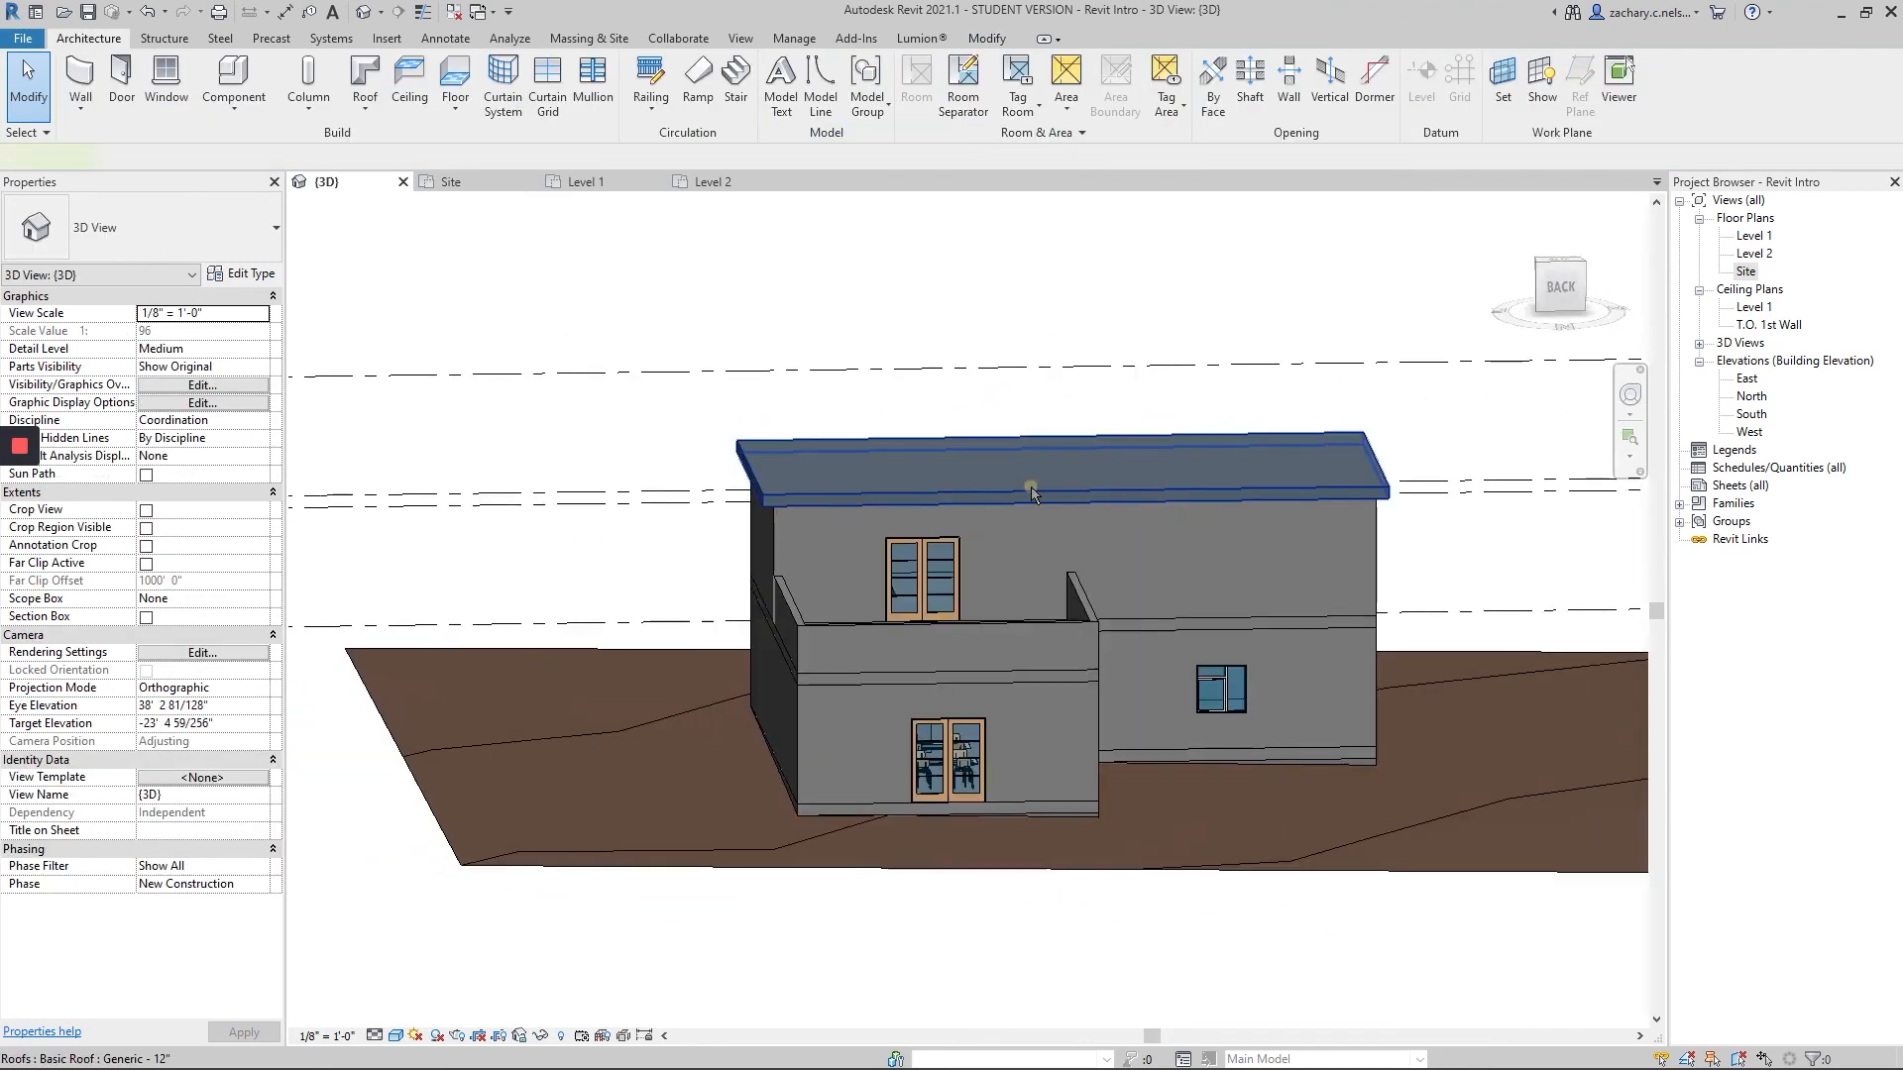
double_click(1031, 493)
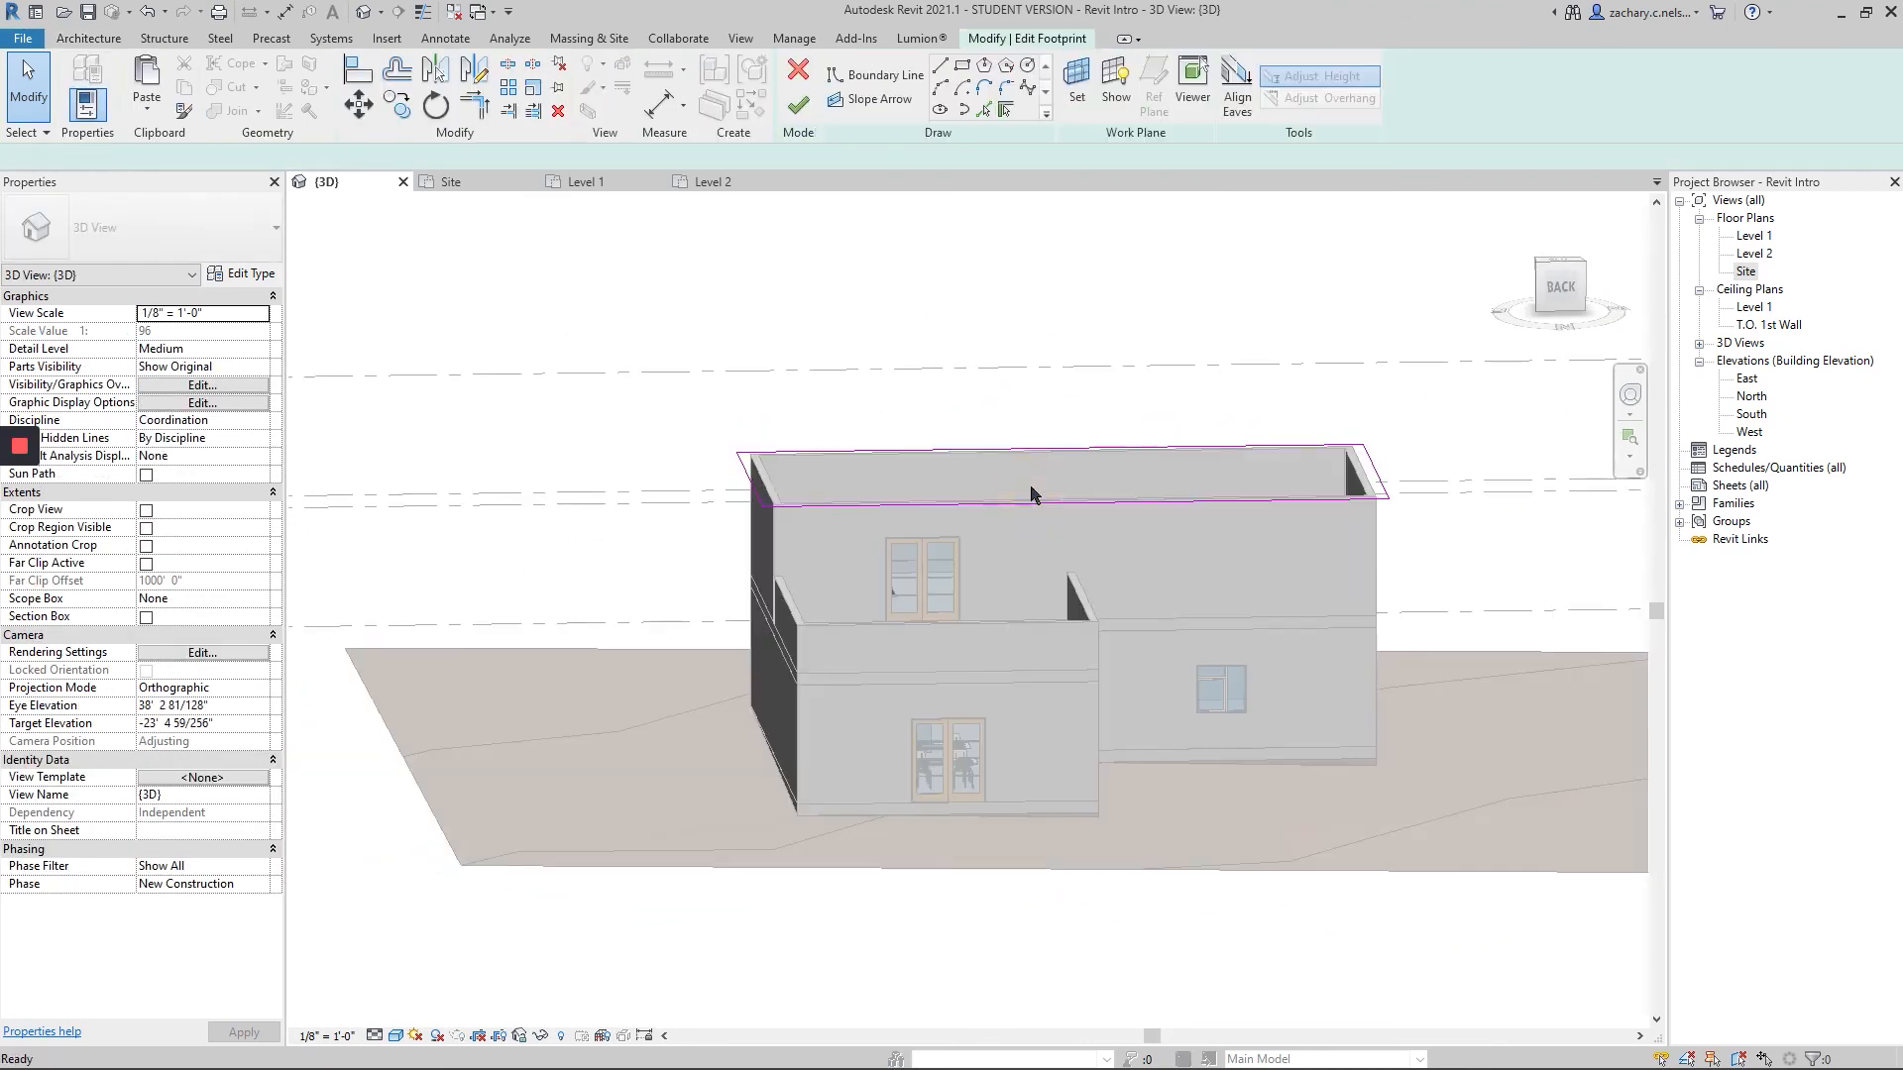
click(706, 182)
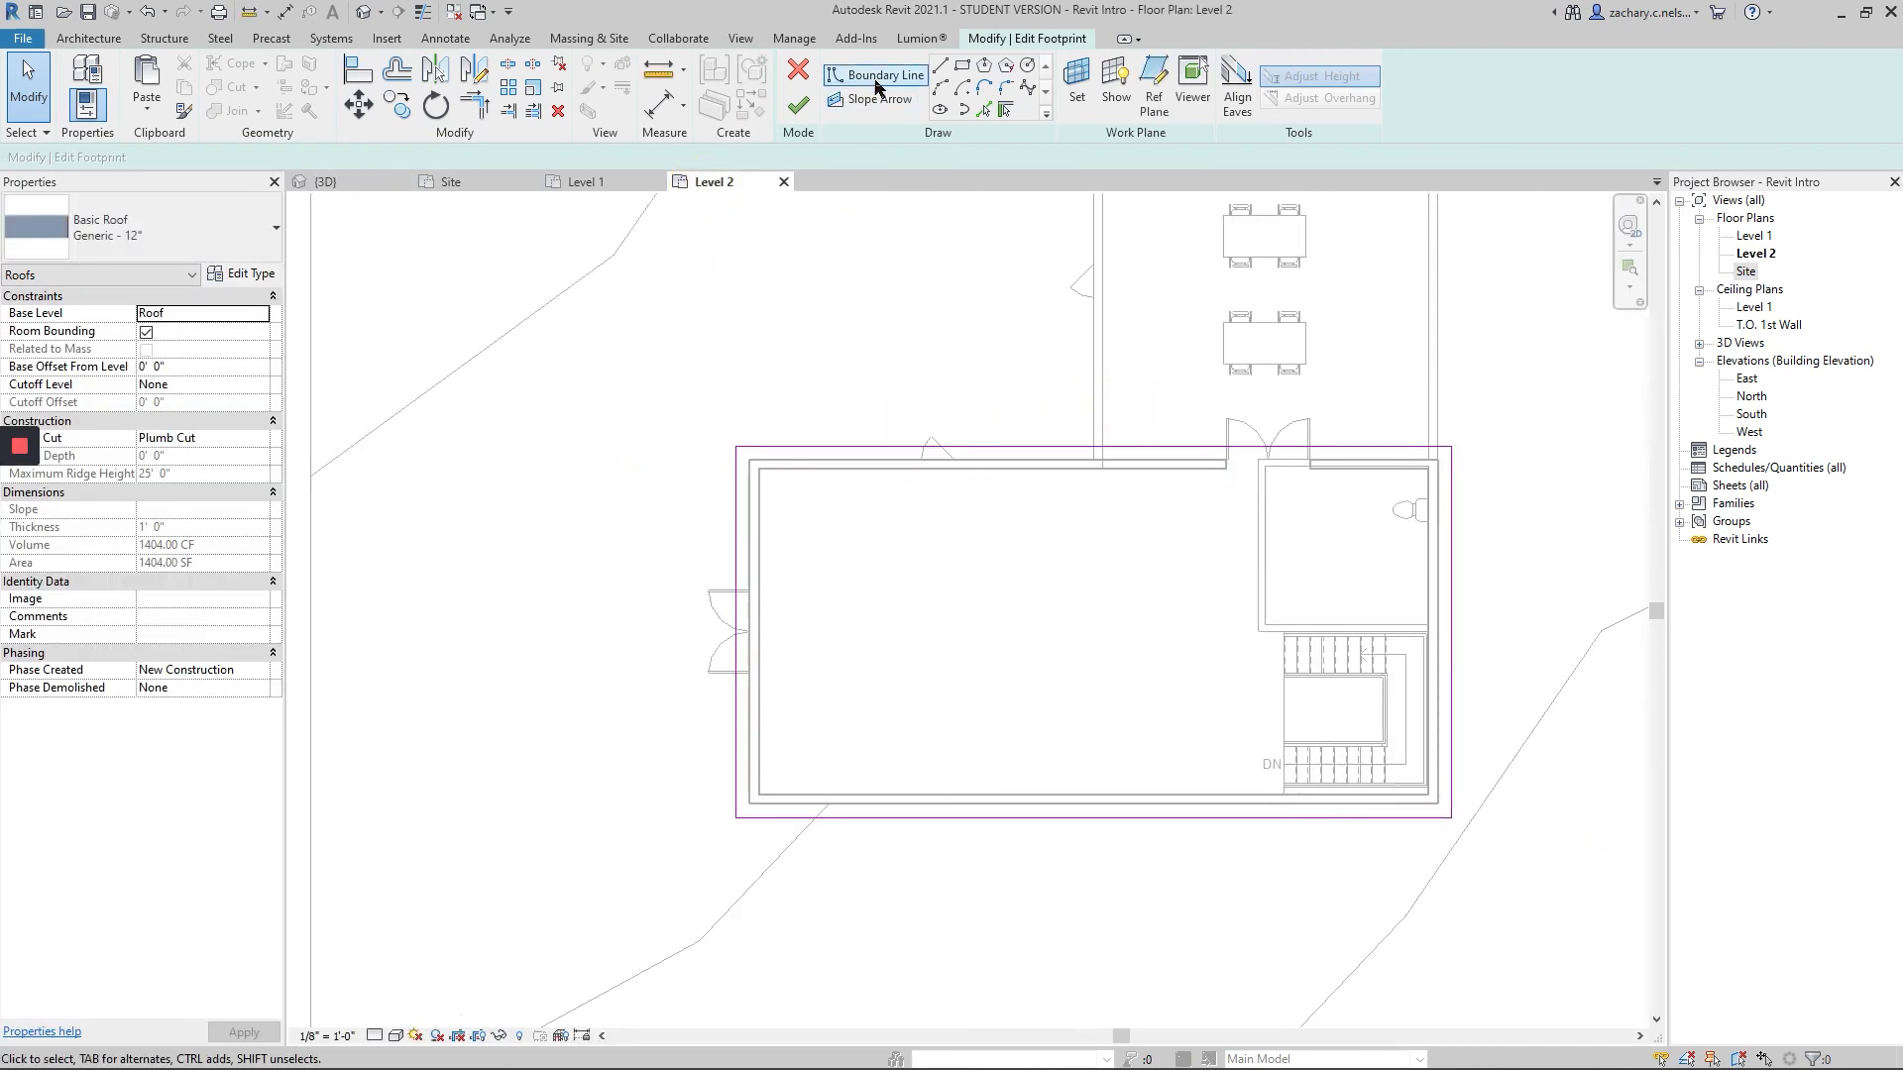
click(837, 78)
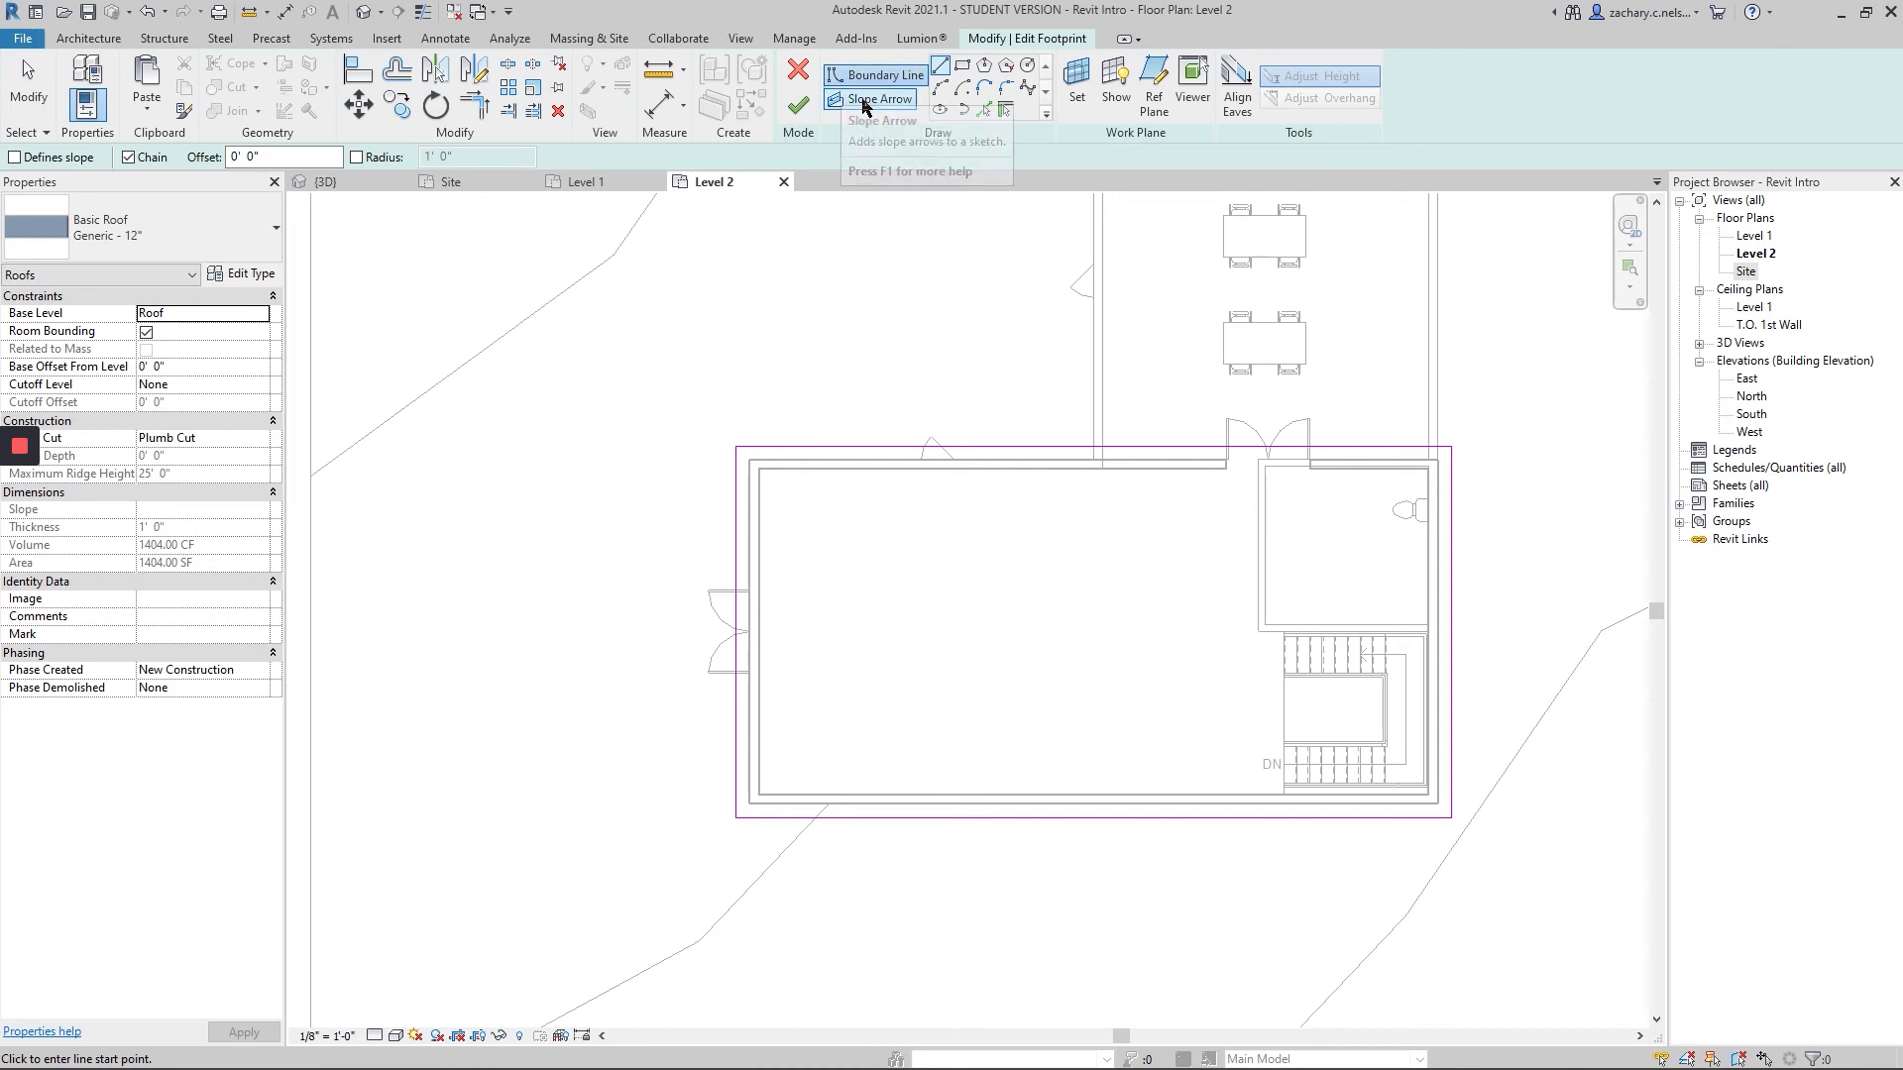
click(858, 100)
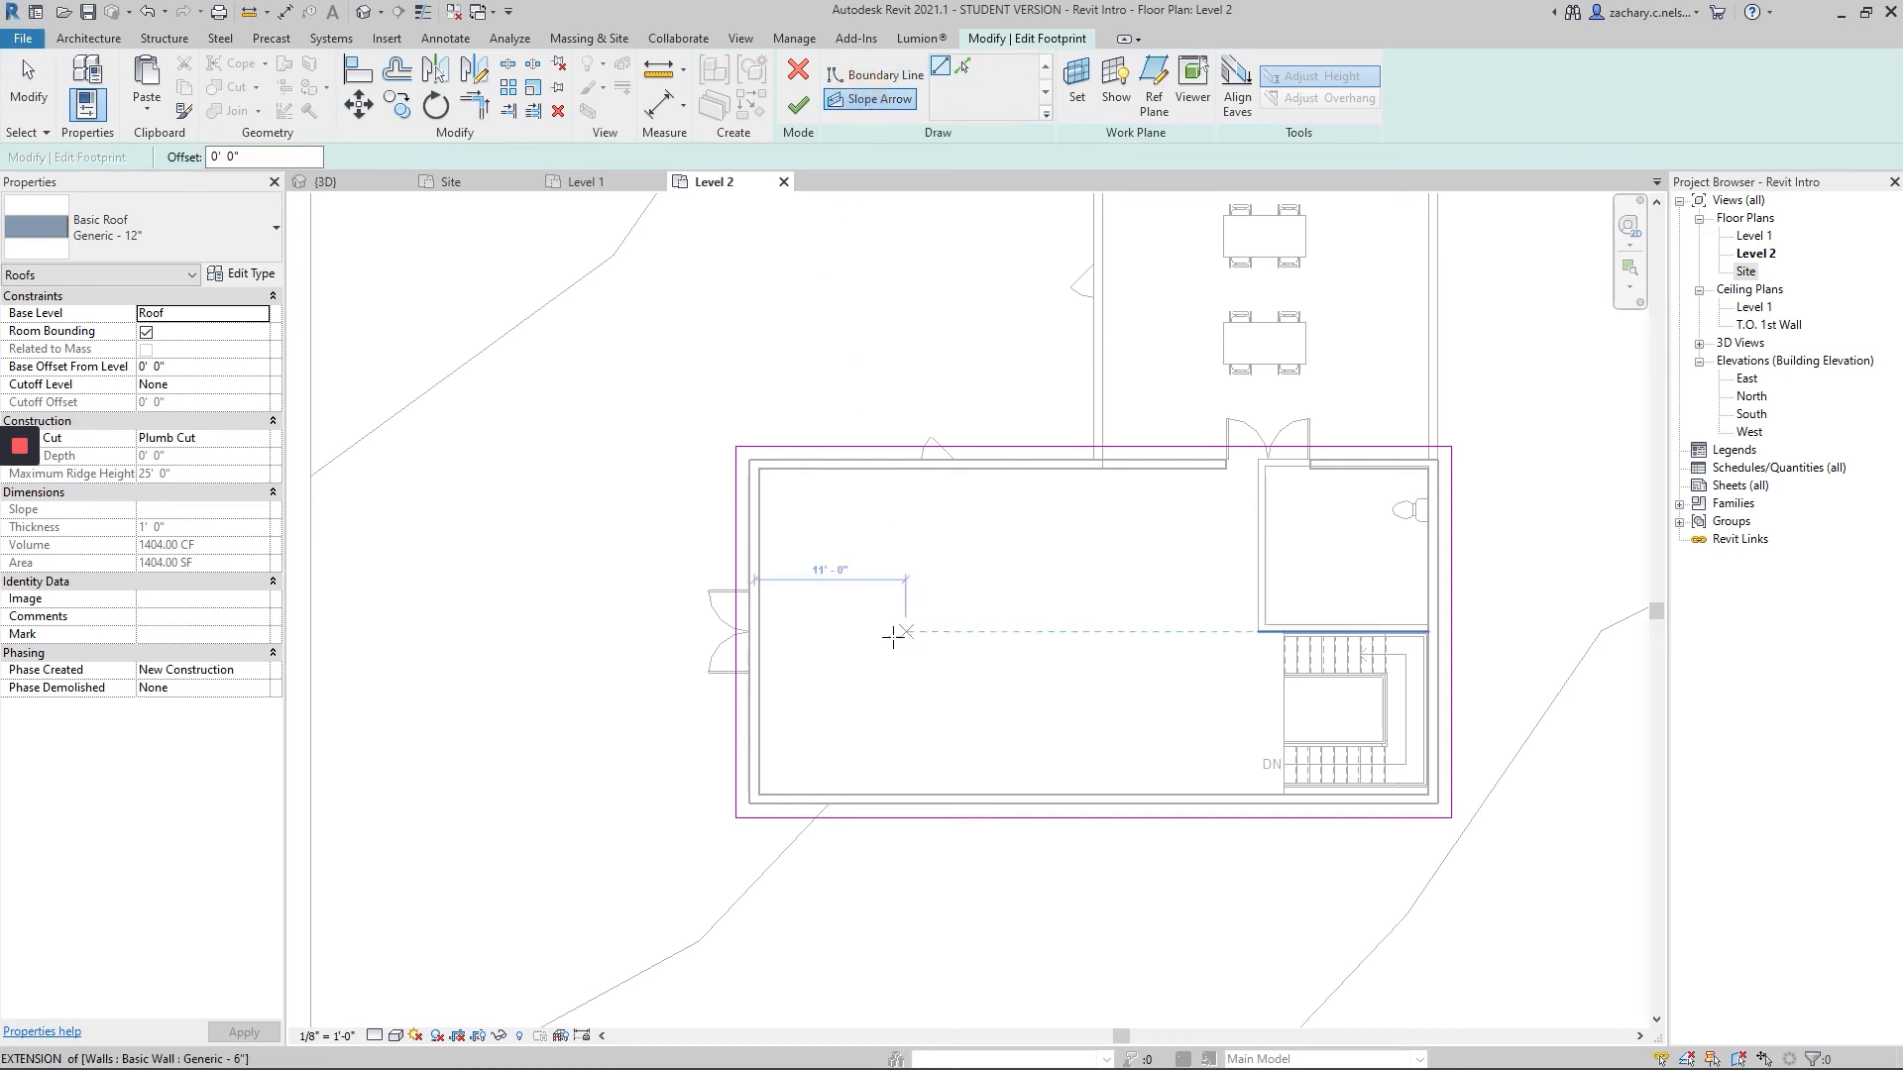
click(1451, 629)
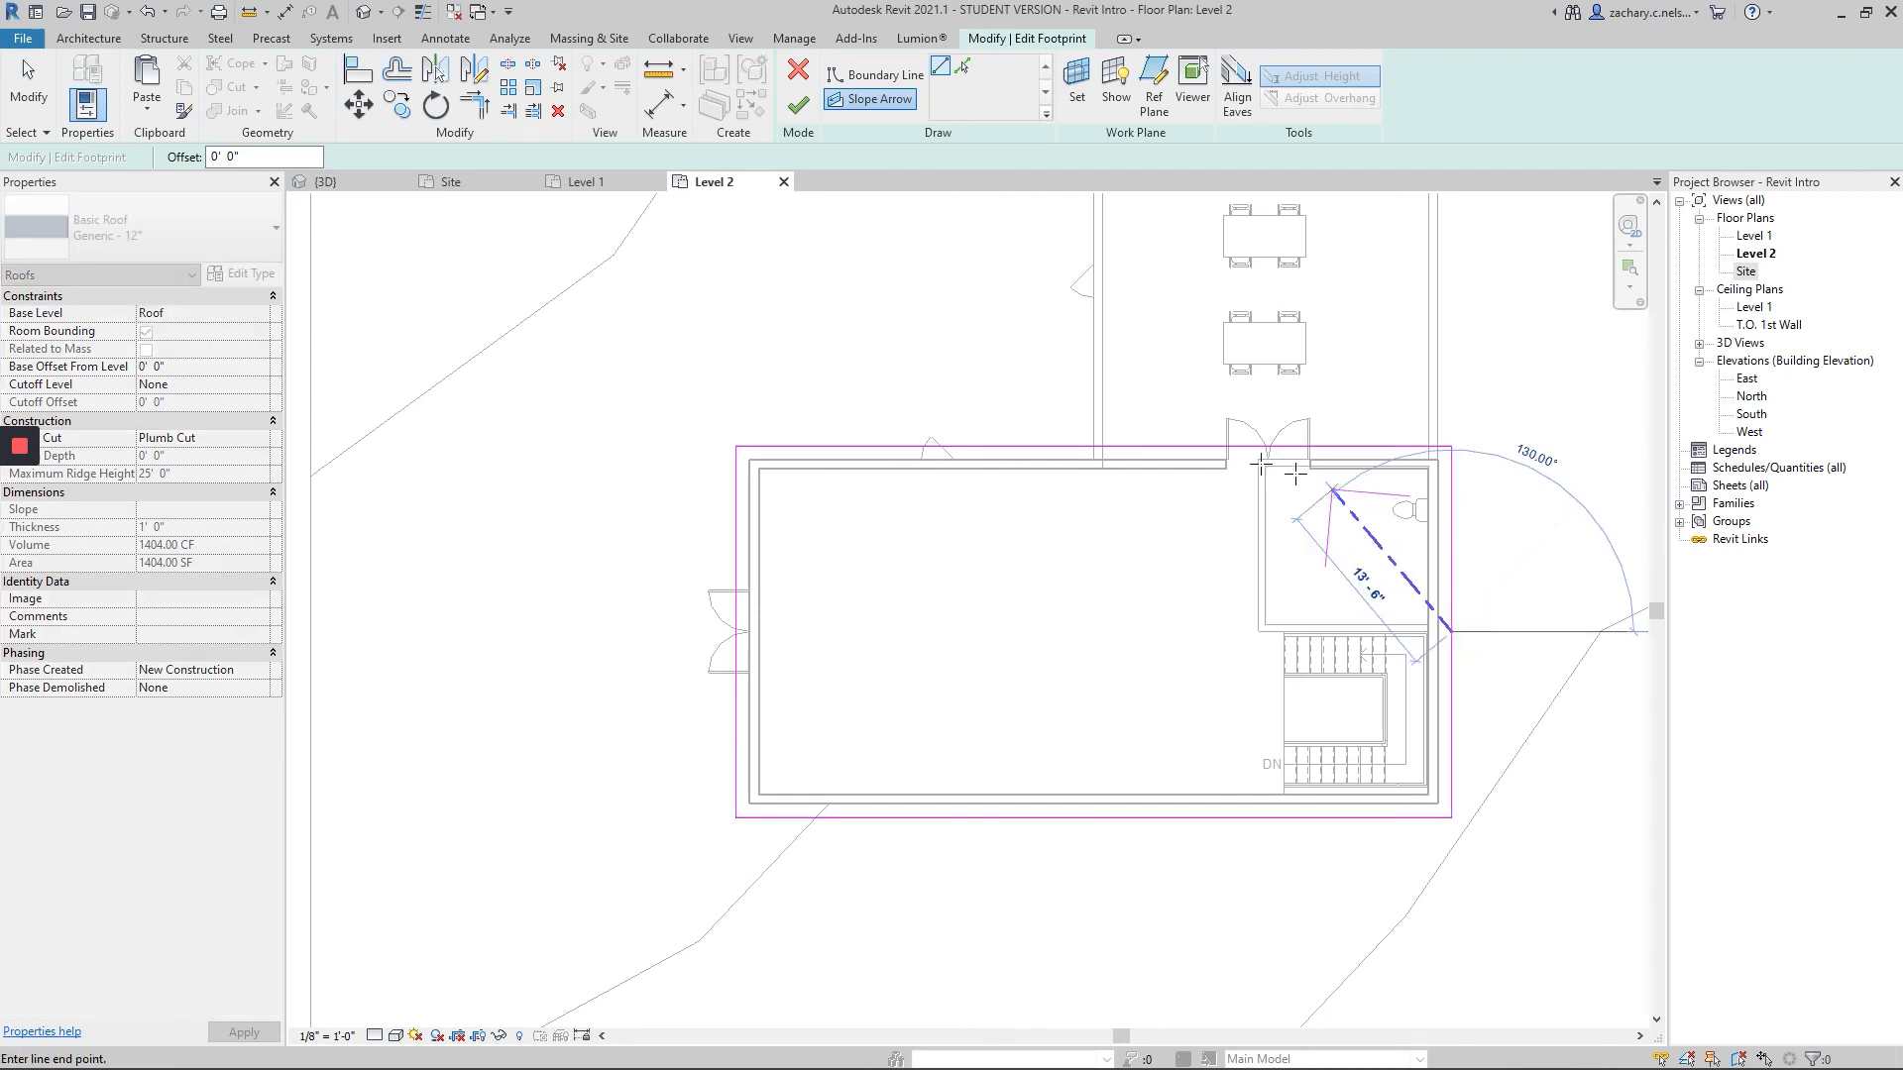
click(734, 631)
key(Escape)
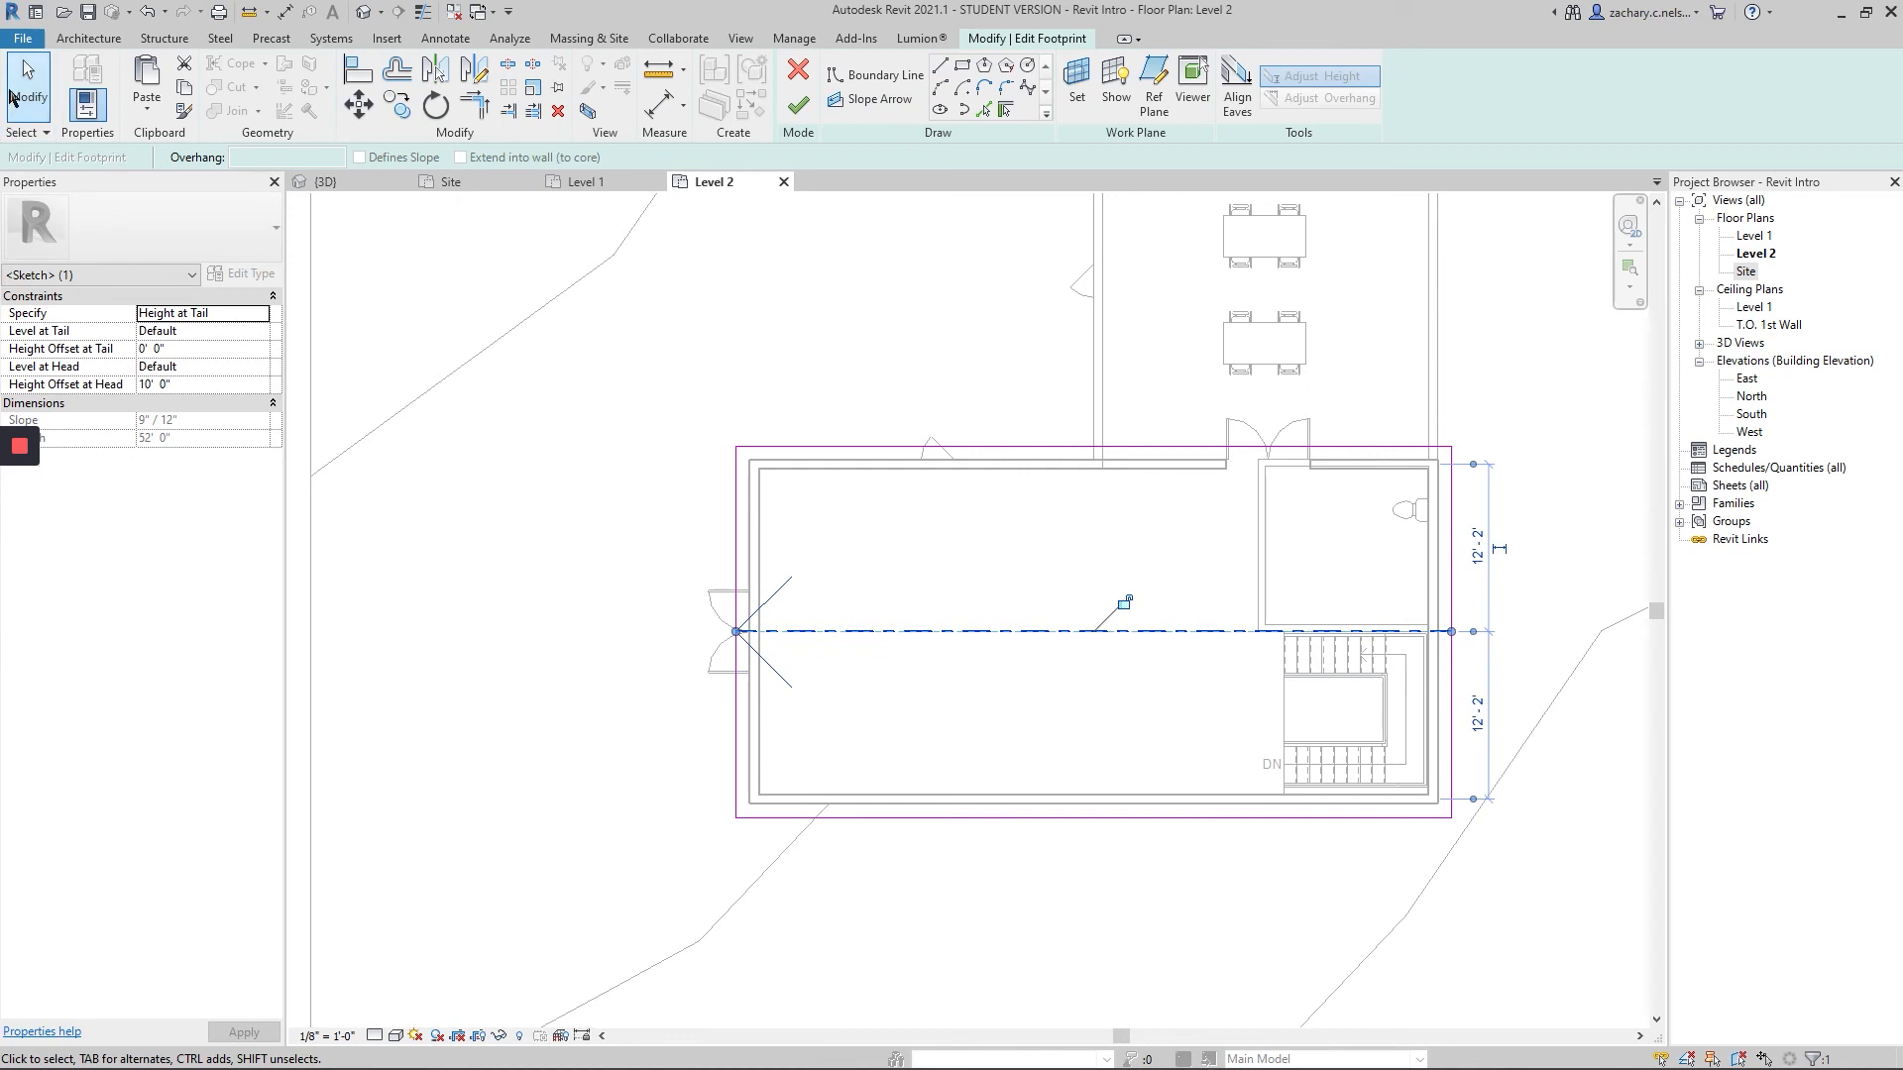
key(Escape)
- Set the slope arrow's height offset at head to 5', finish the roof footprint, and return to the 3D view
click(775, 629)
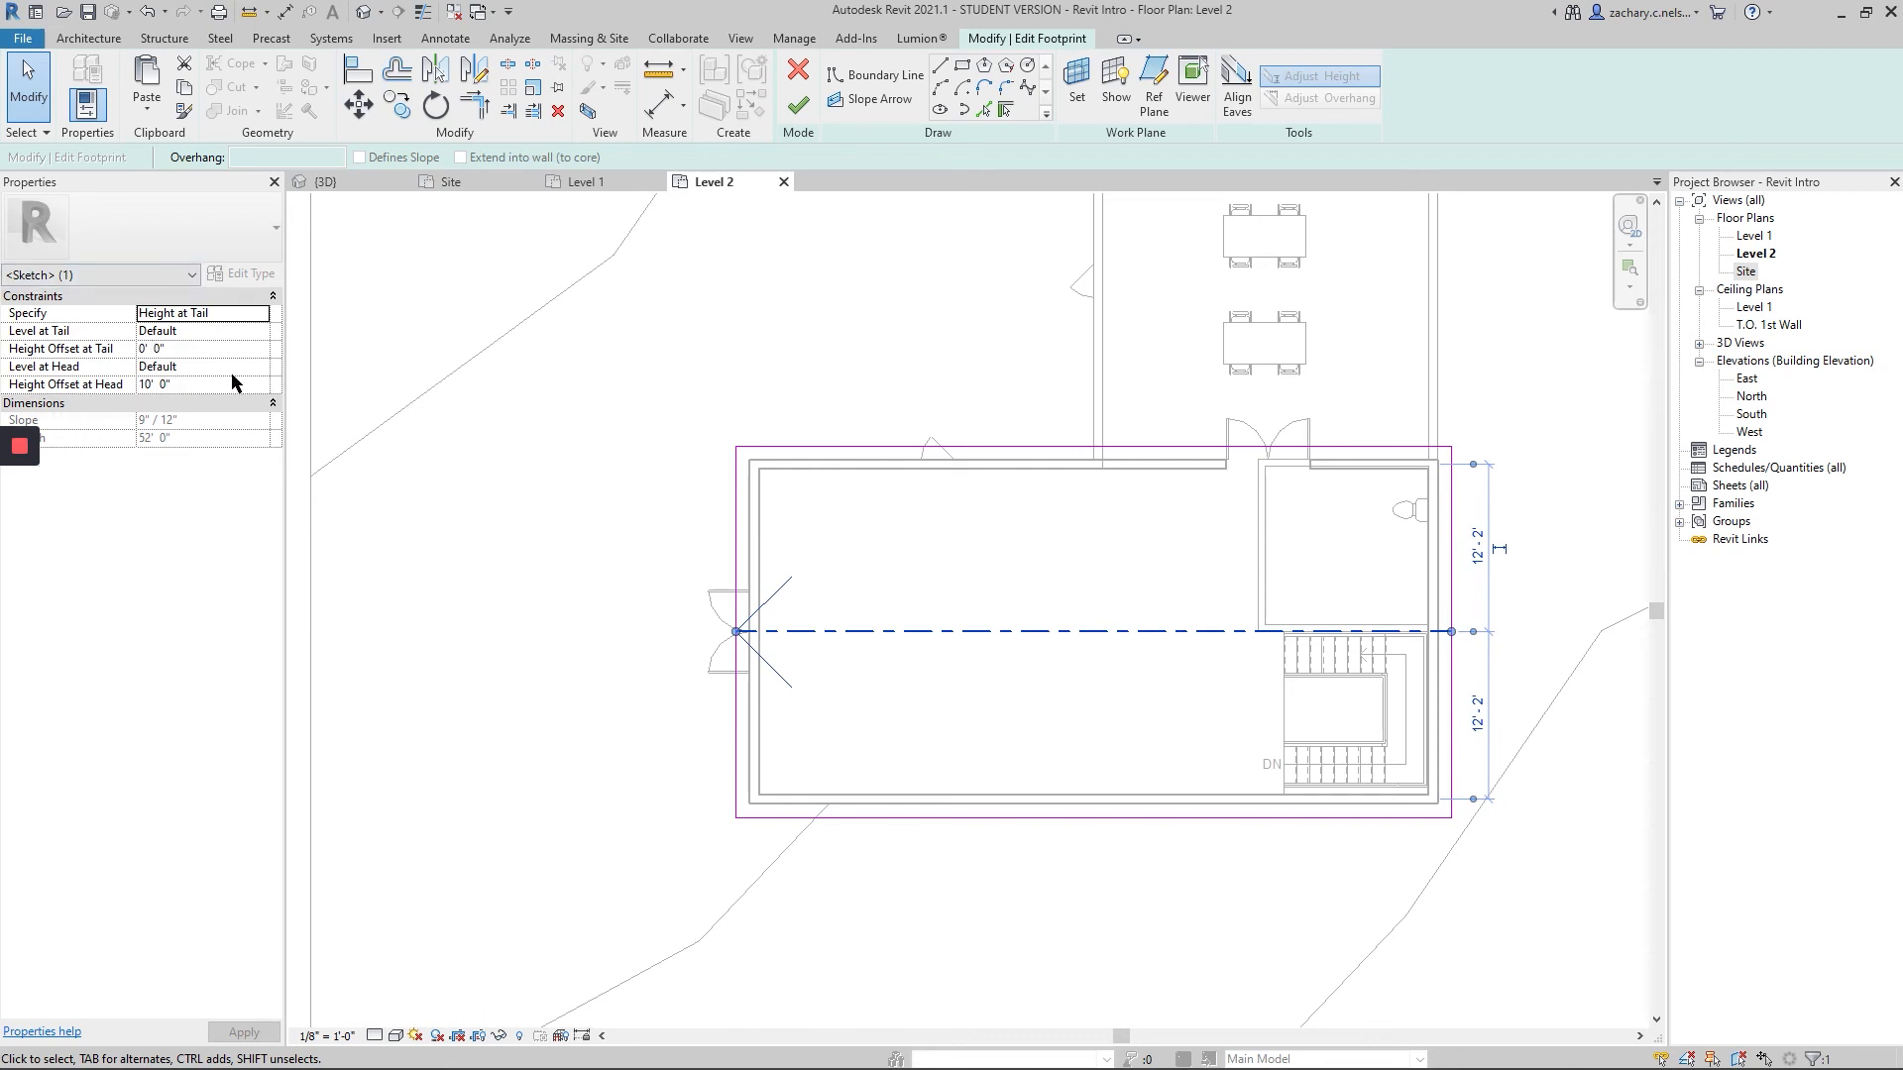
click(192, 386)
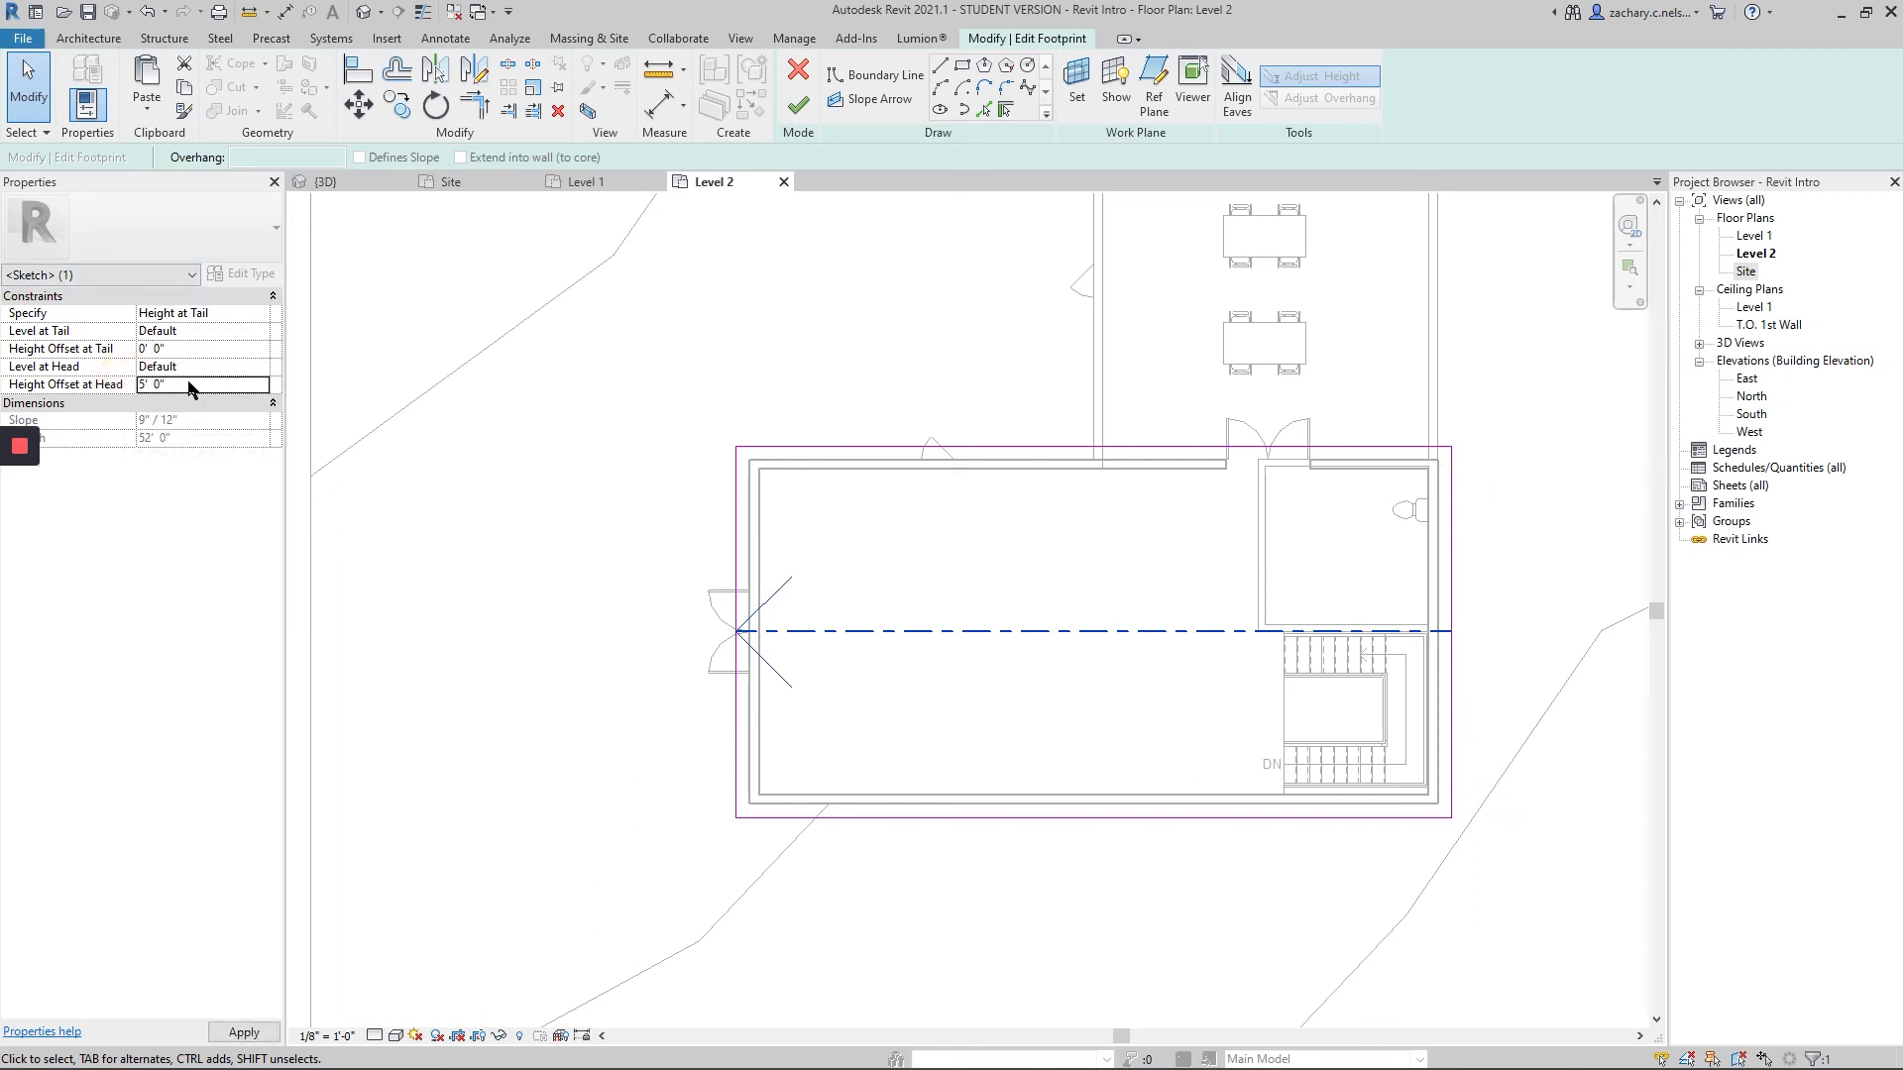
click(798, 109)
click(379, 189)
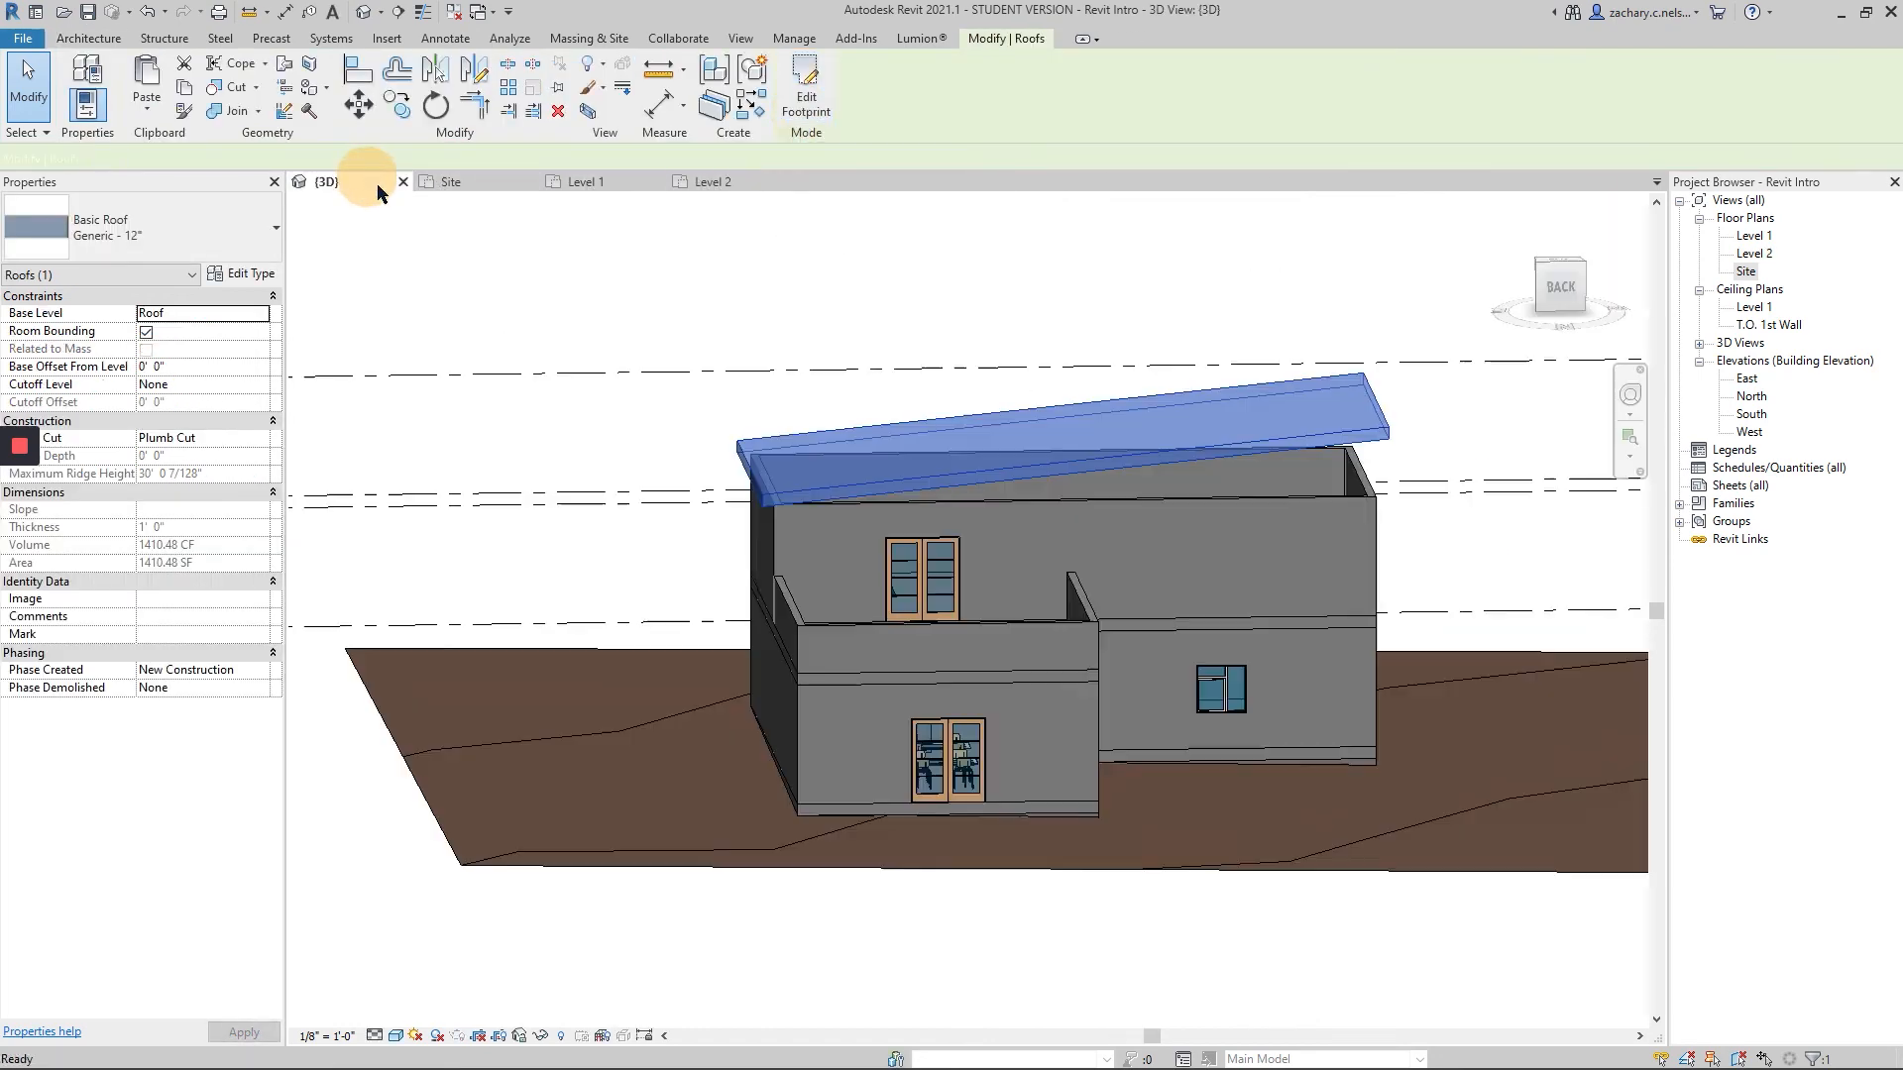
click(1070, 305)
- Attach the tops of the chain of four Level 2 walls to the underside of the sloped roof
shift+middle_drag(1071, 305, 793, 570)
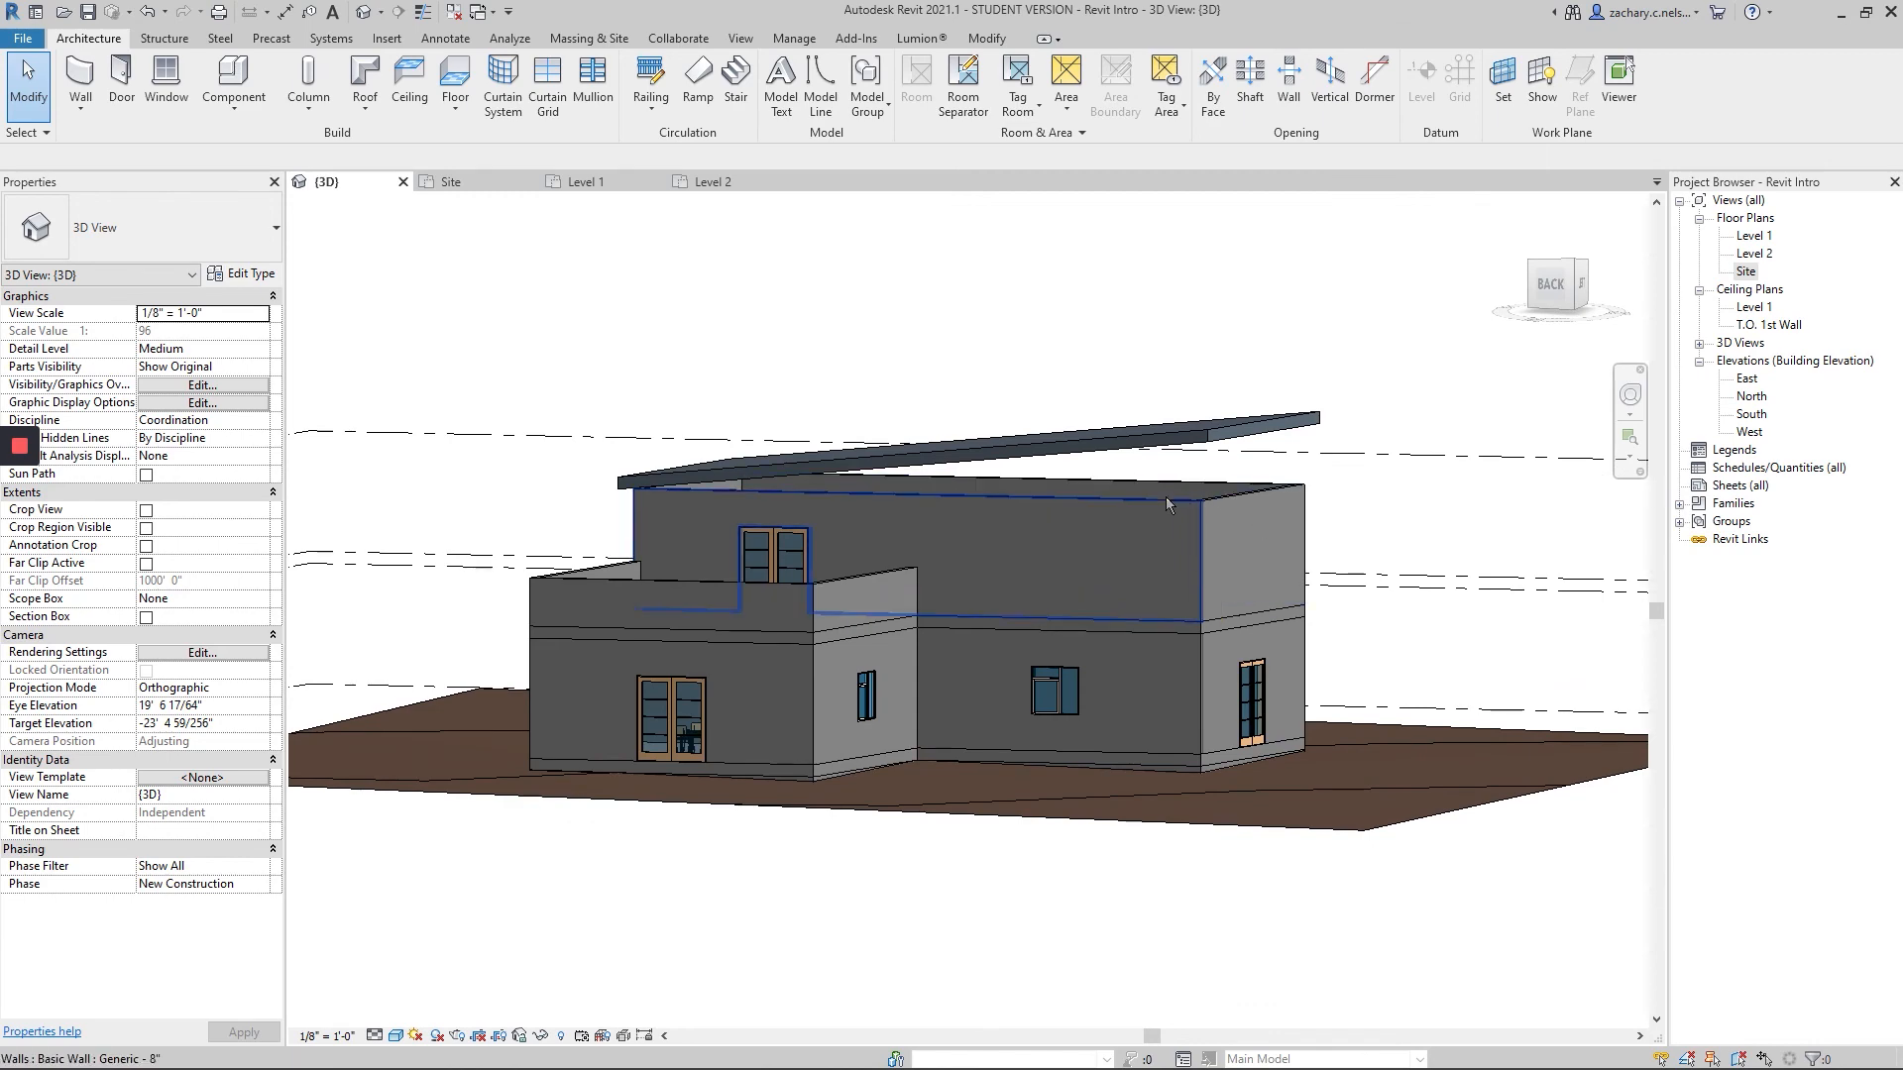
scroll(1229, 515, up, 5)
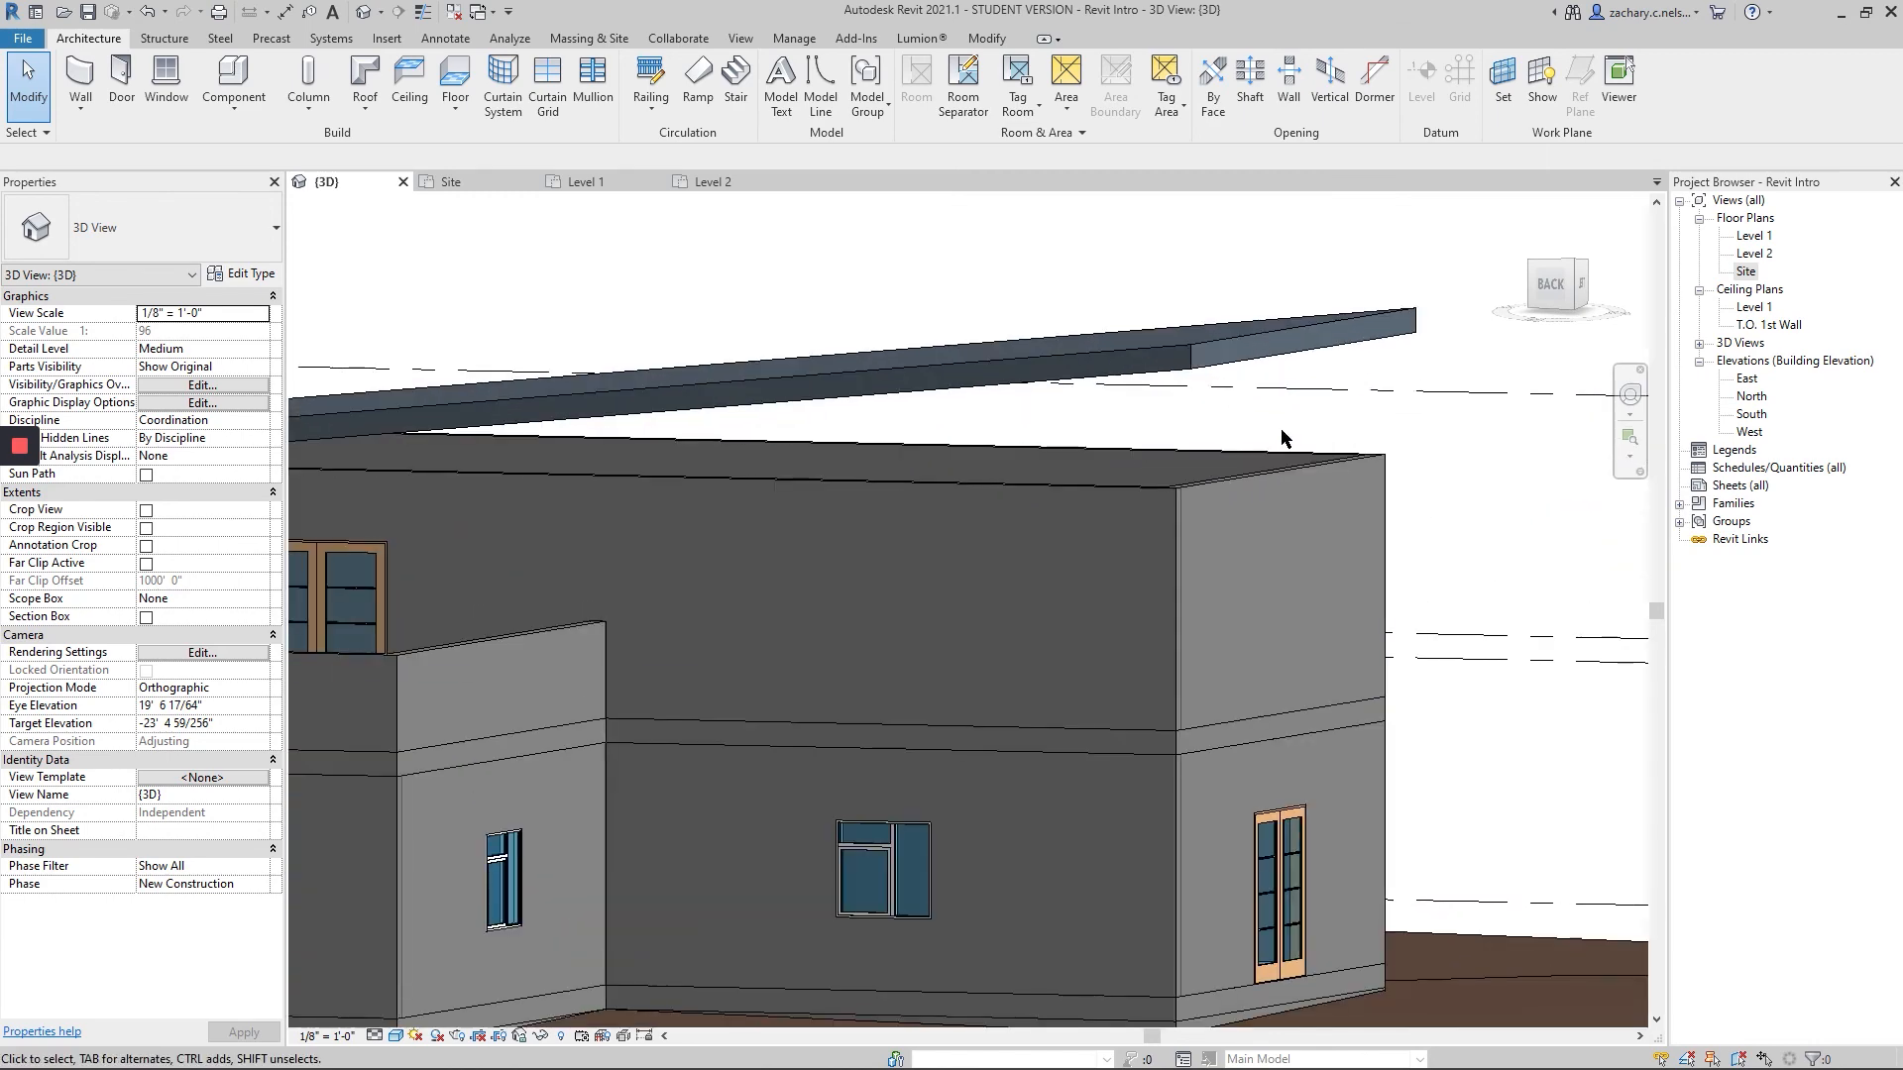
shift+middle_drag(1280, 436, 1080, 307)
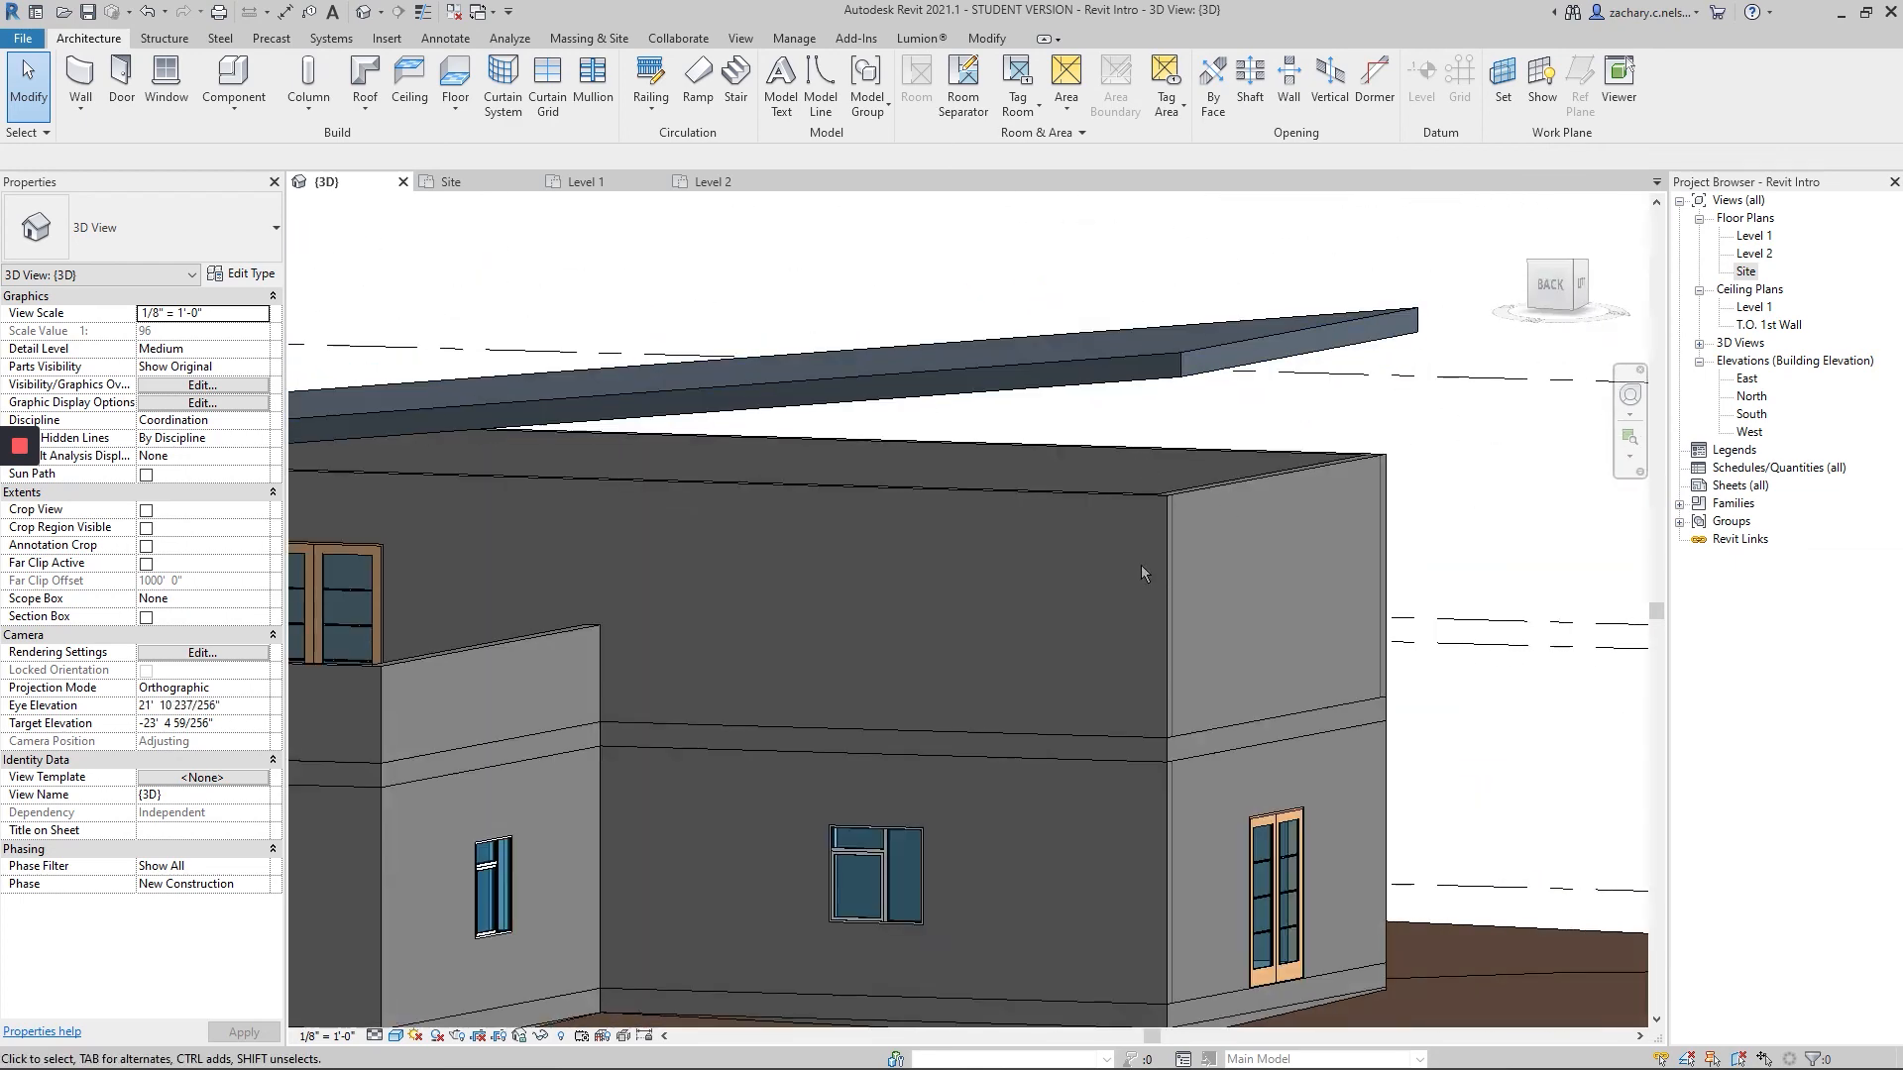
click(1112, 499)
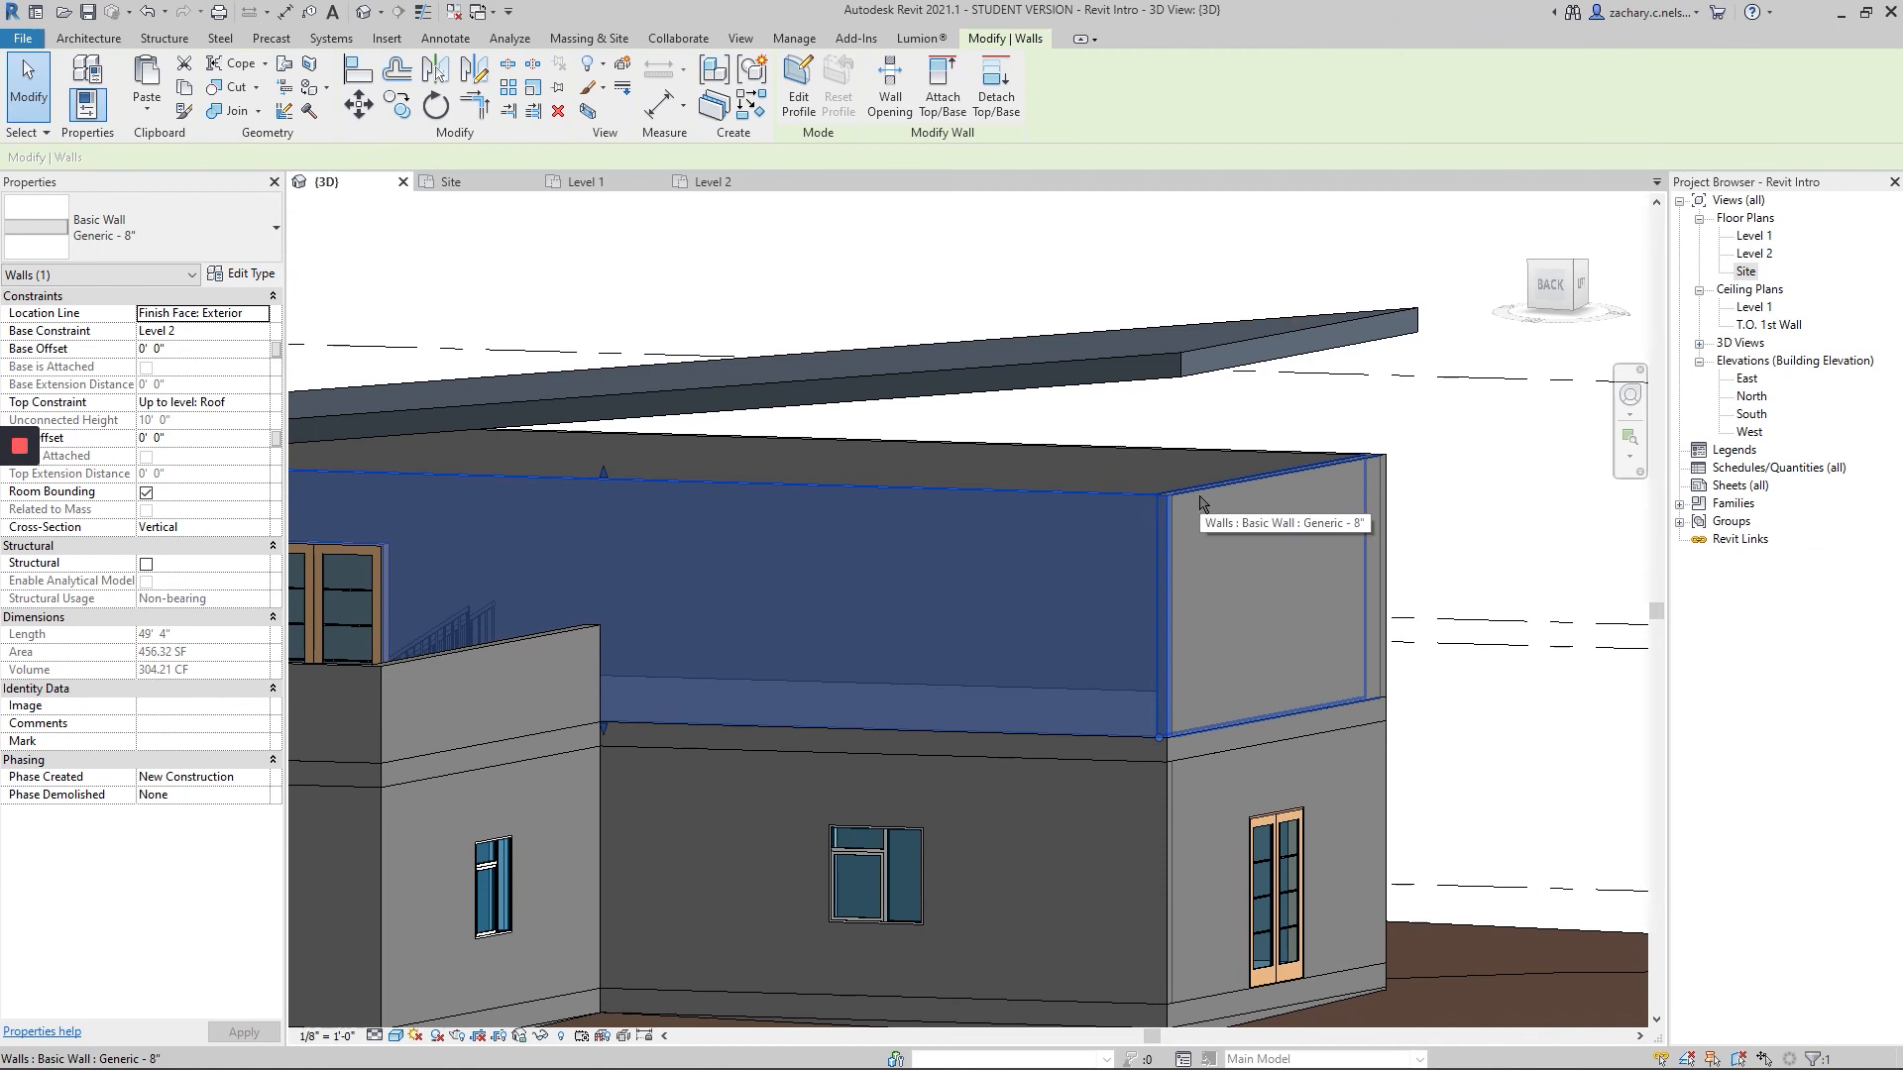
key(Tab)
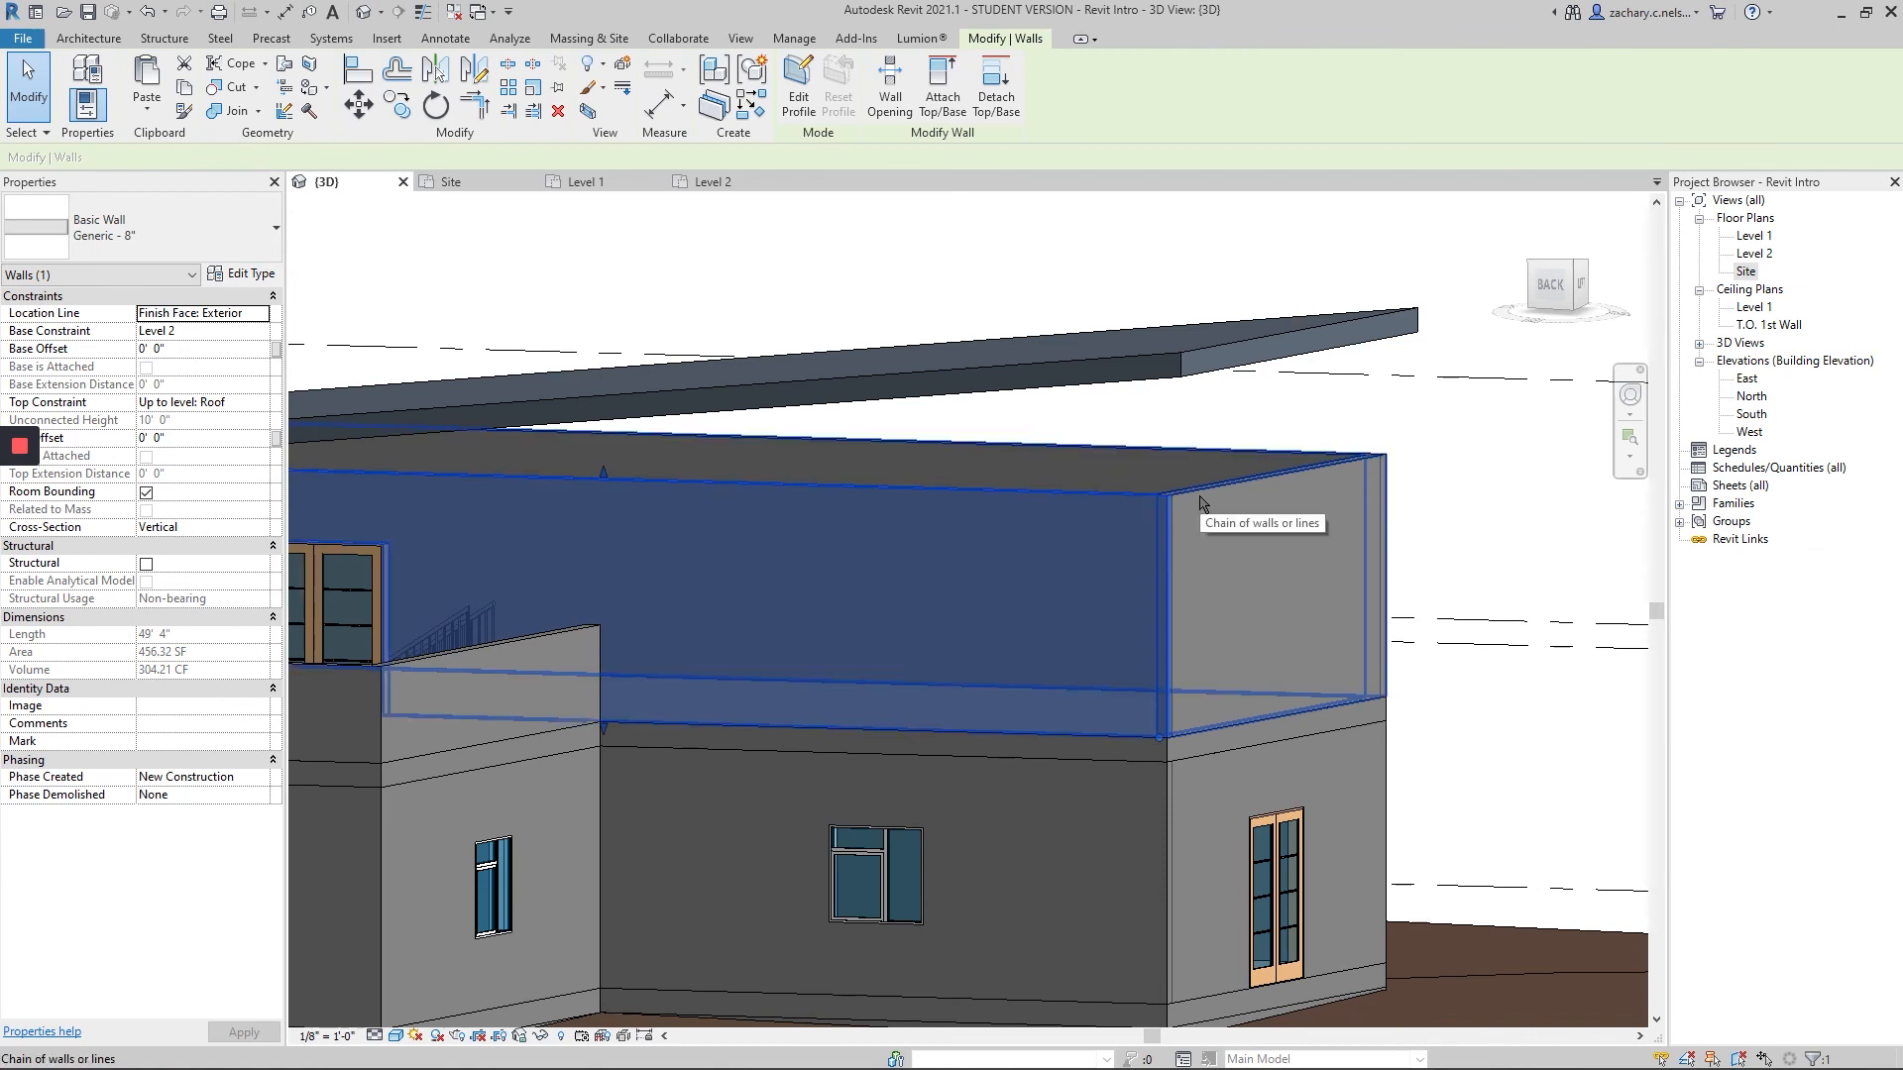
click(1200, 504)
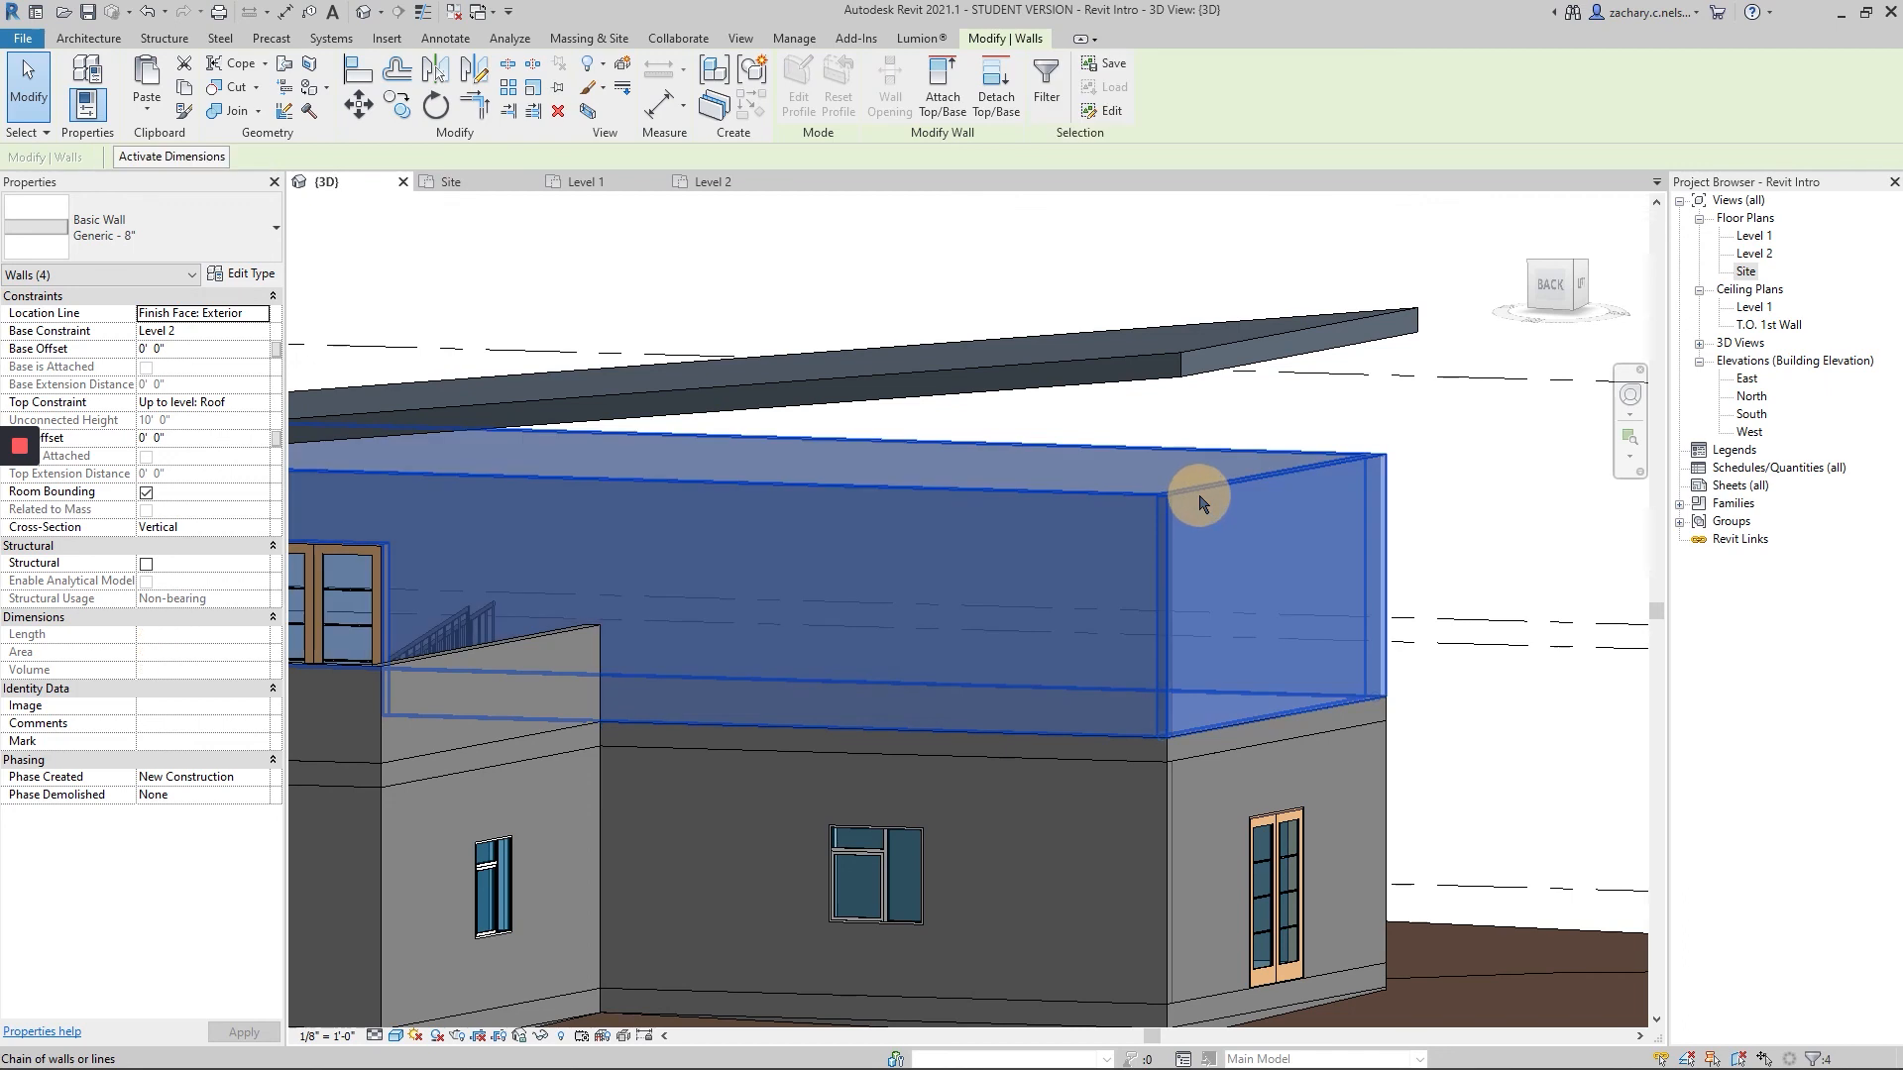
click(942, 88)
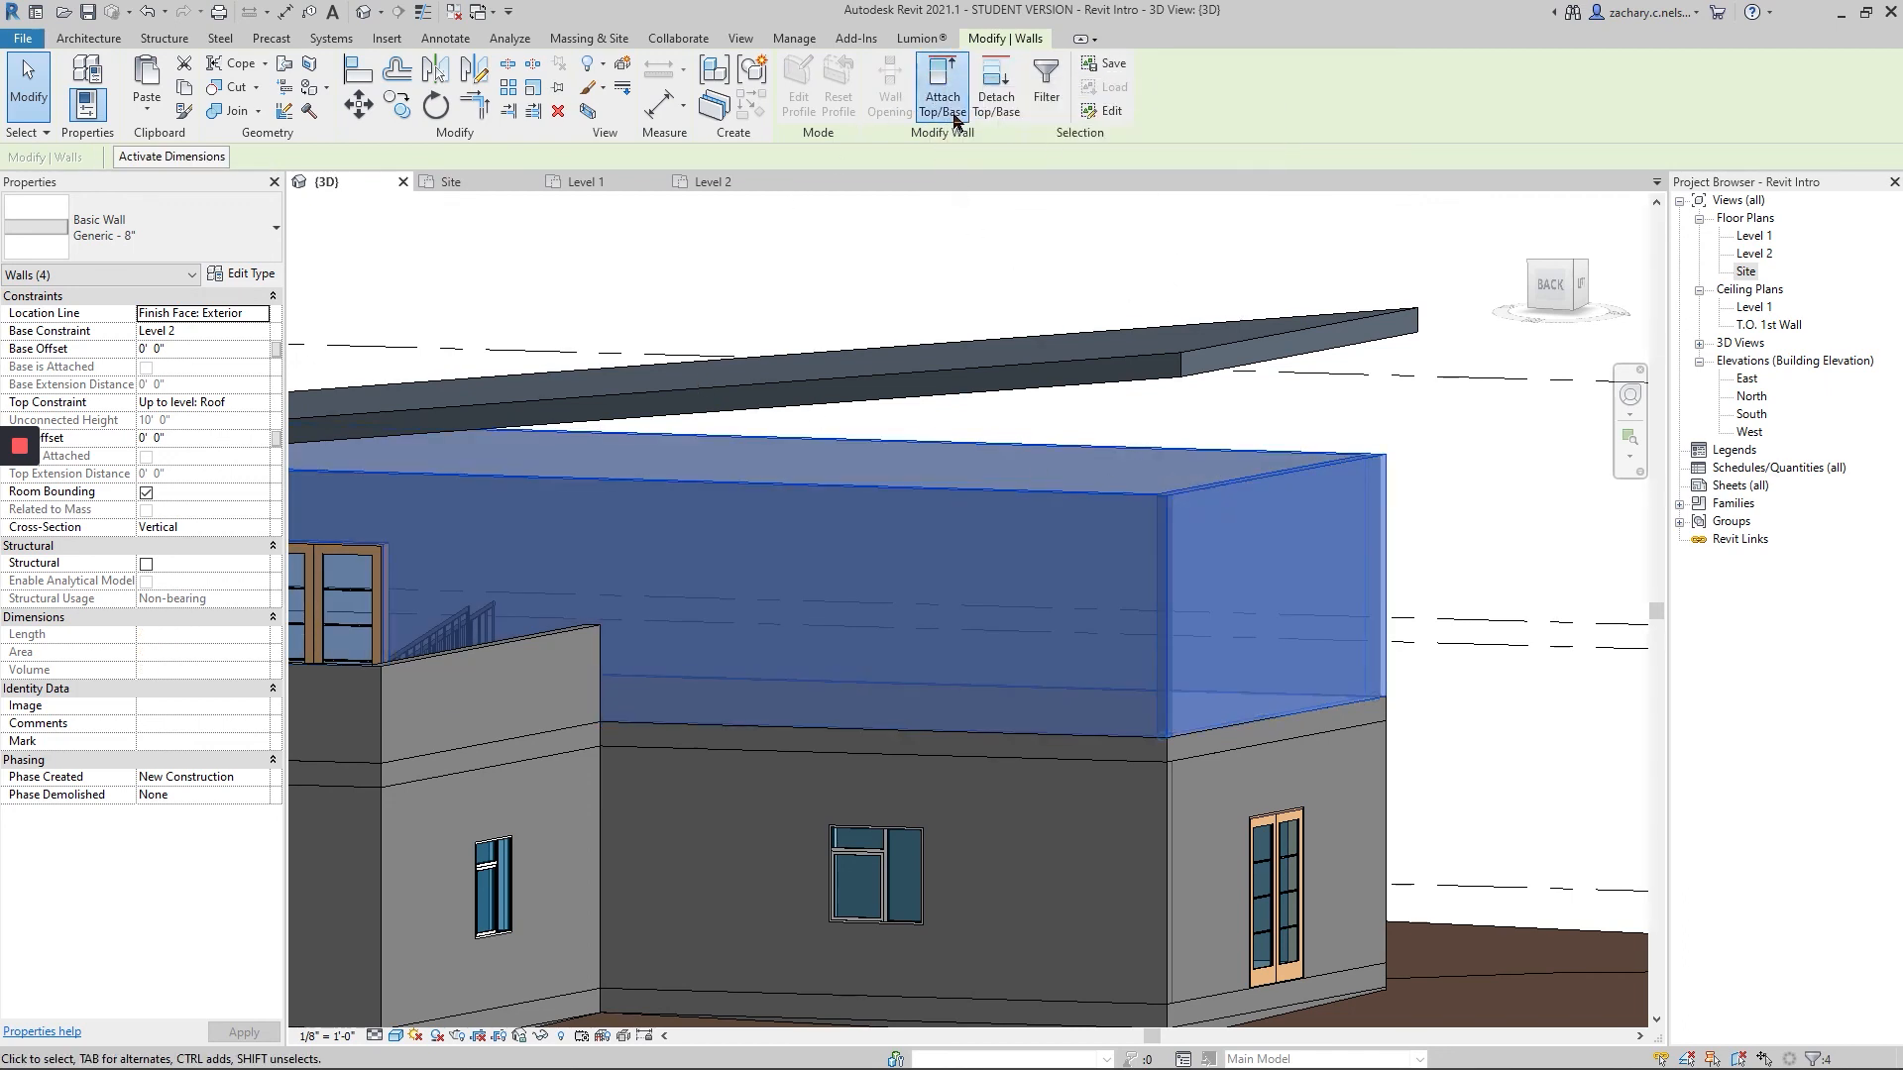
click(1090, 363)
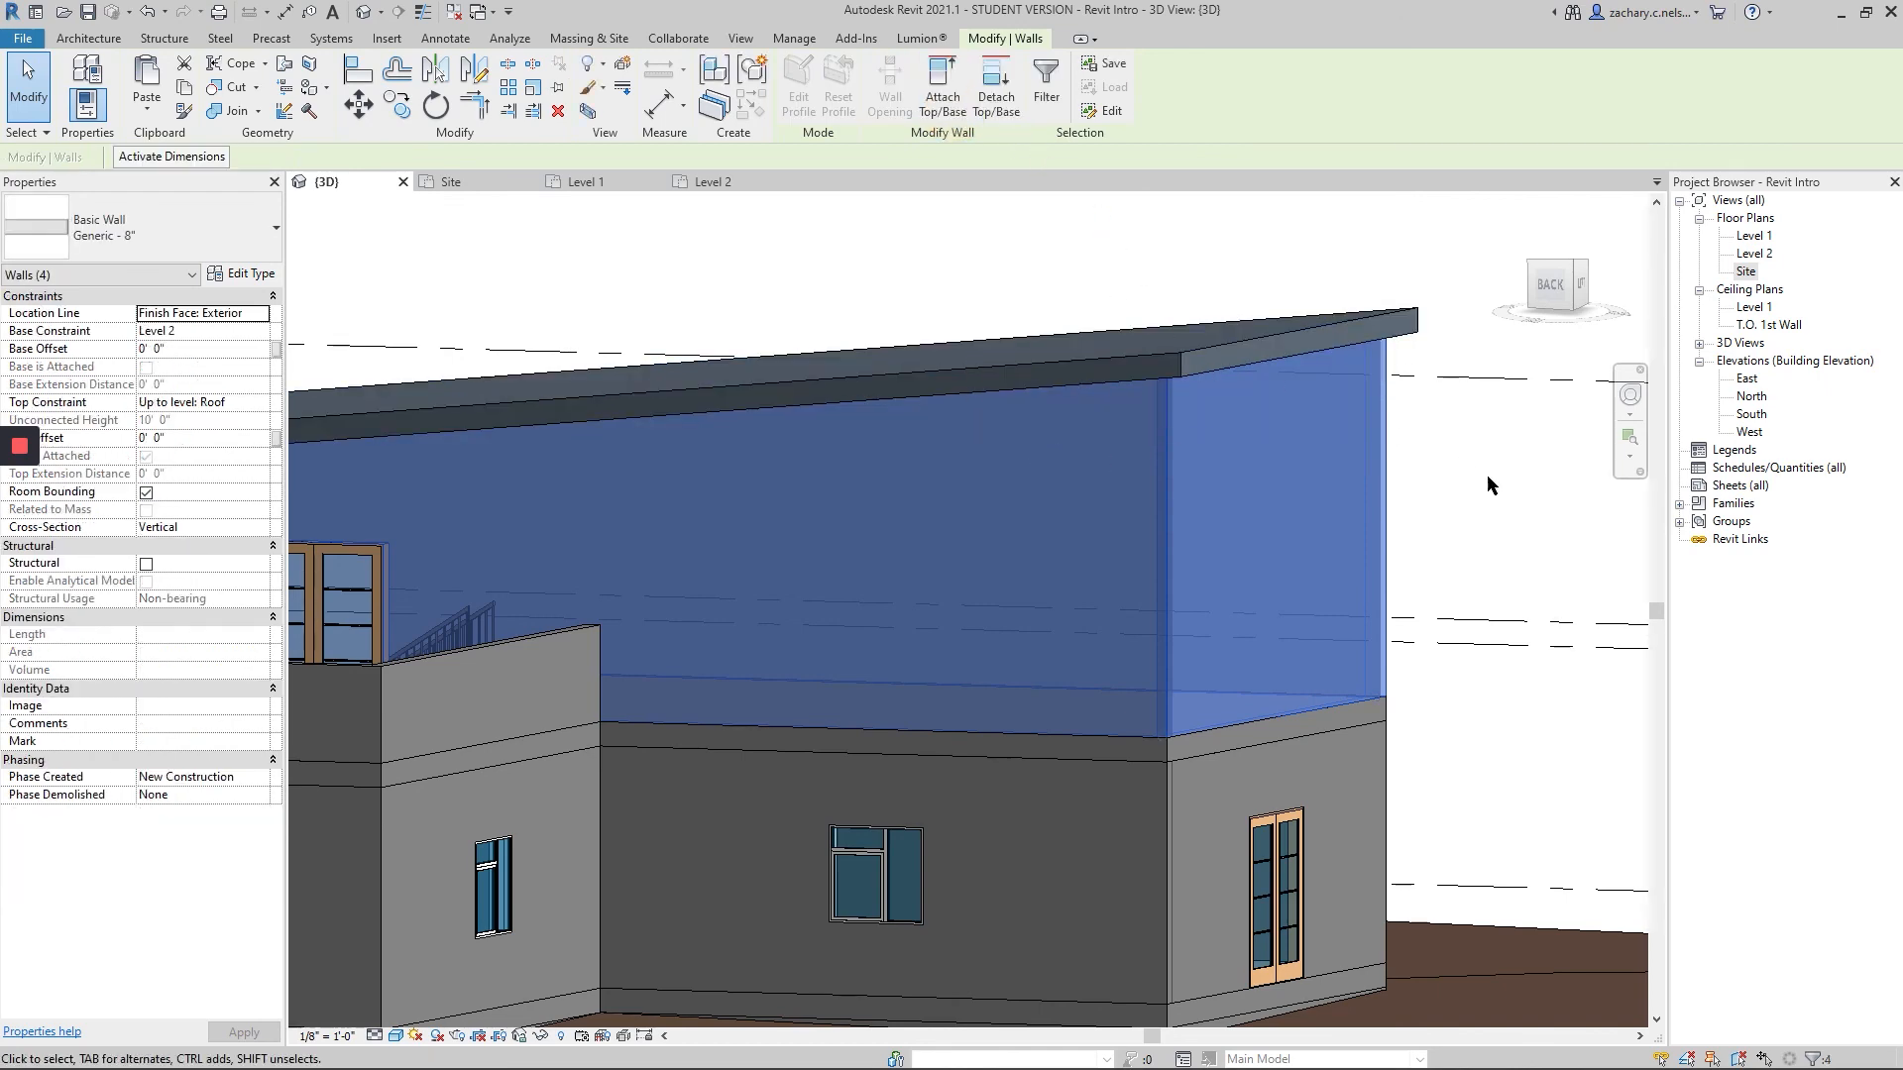
middle_drag(1104, 297, 1338, 337)
scroll(1267, 332, down, 3)
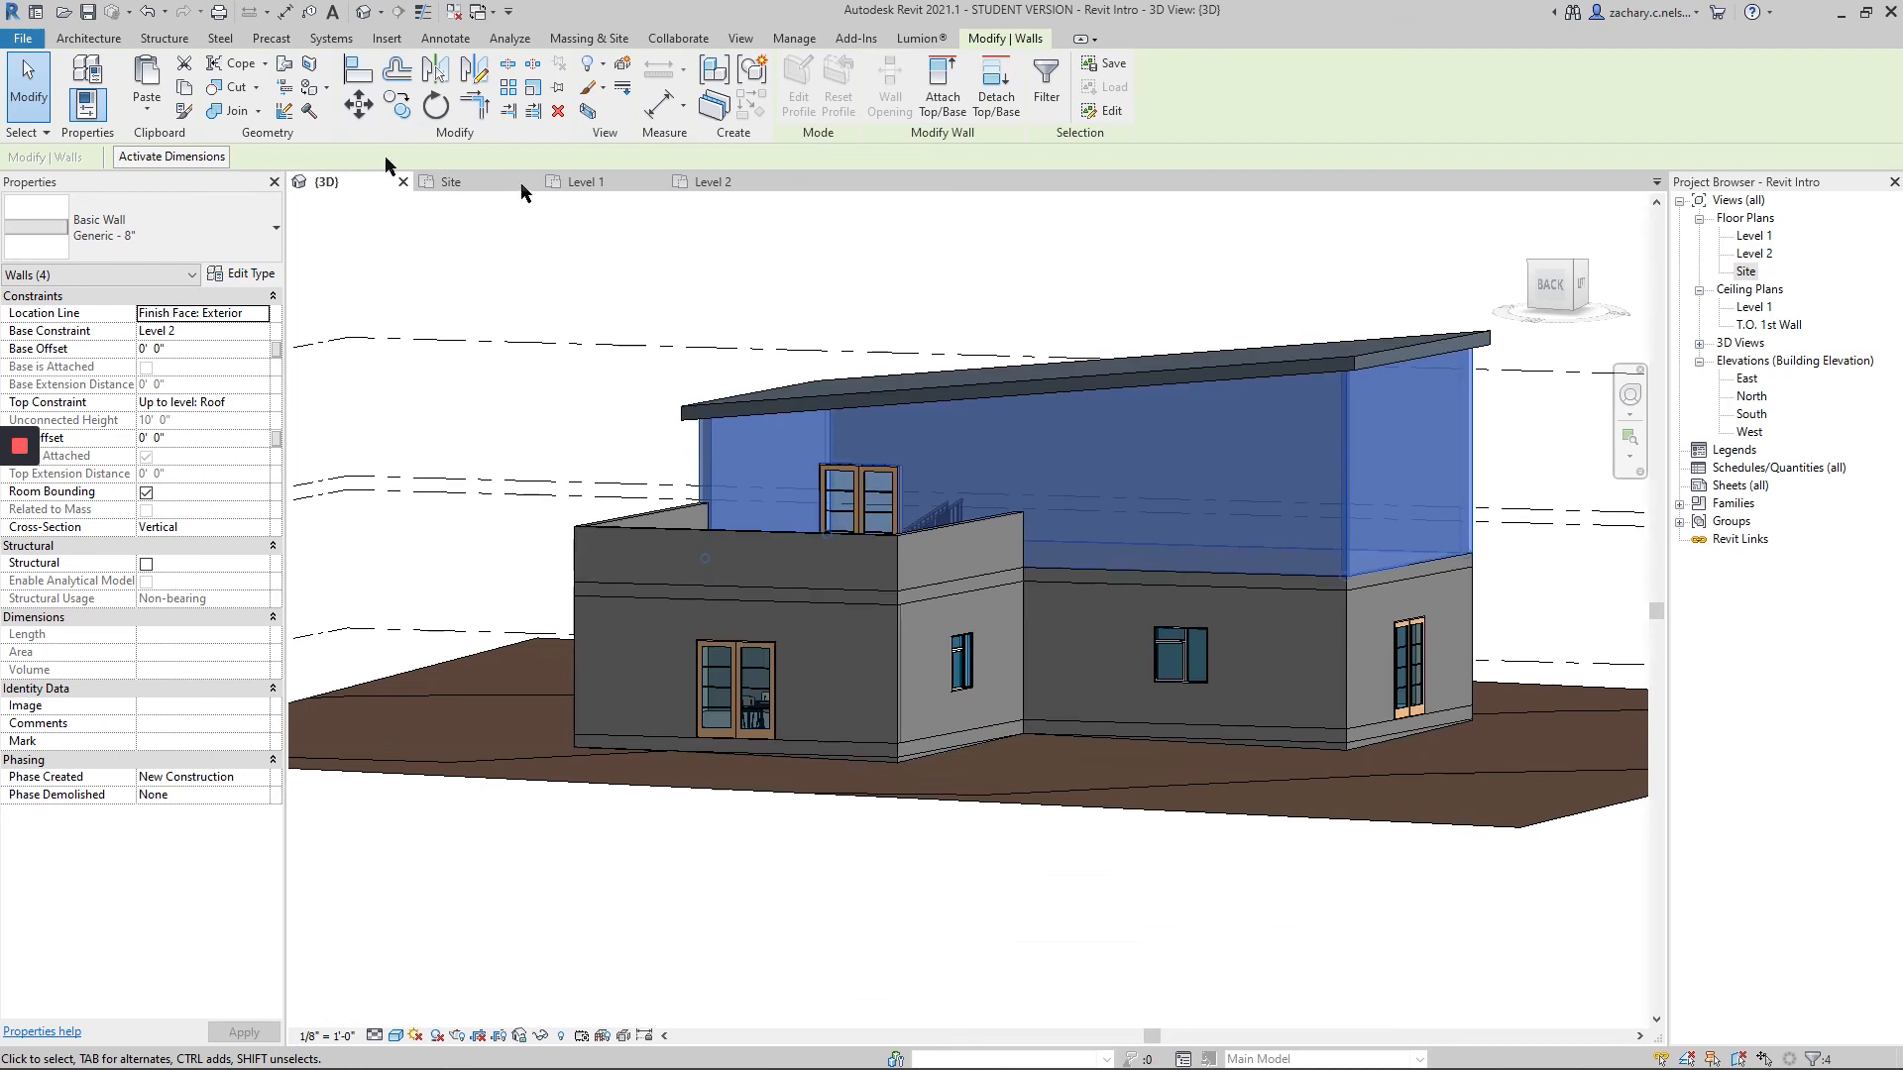
click(709, 217)
shift+middle_drag(709, 217, 961, 431)
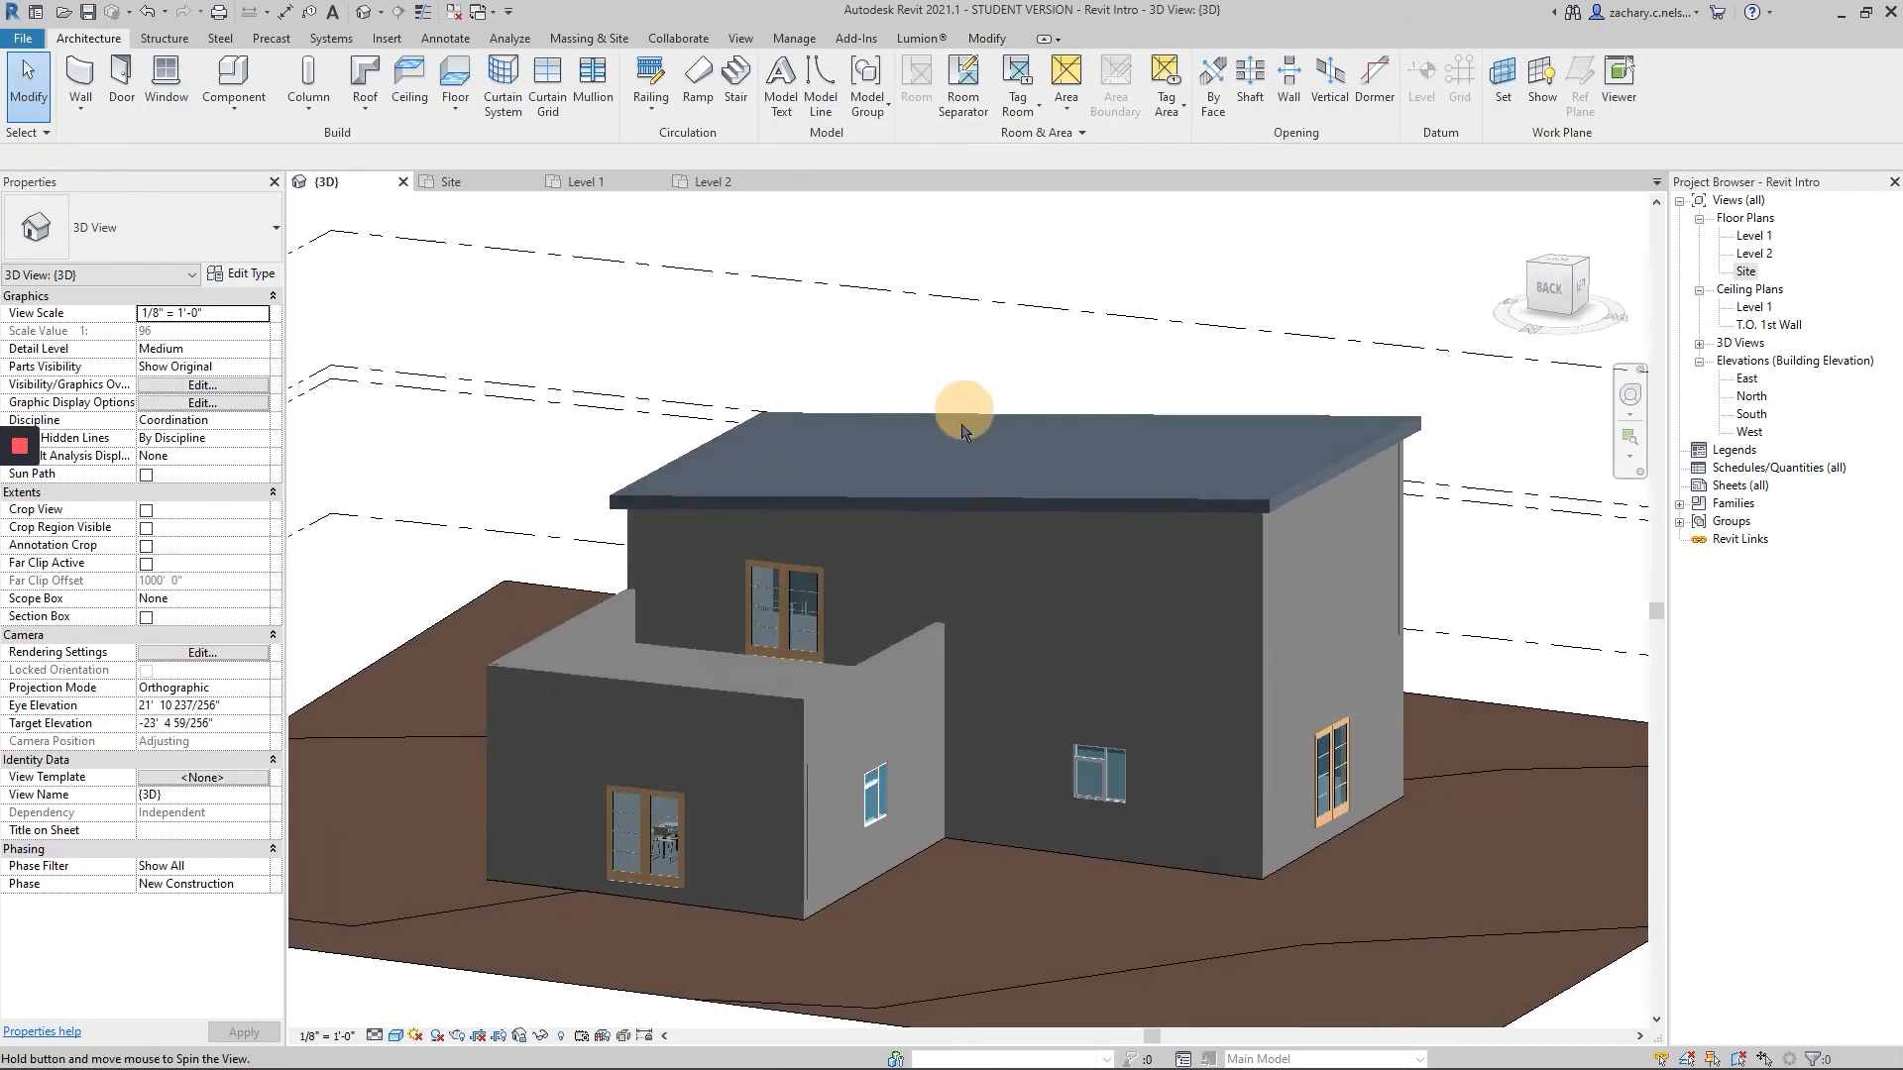
scroll(961, 426, down, 2)
middle_drag(1286, 552, 1243, 587)
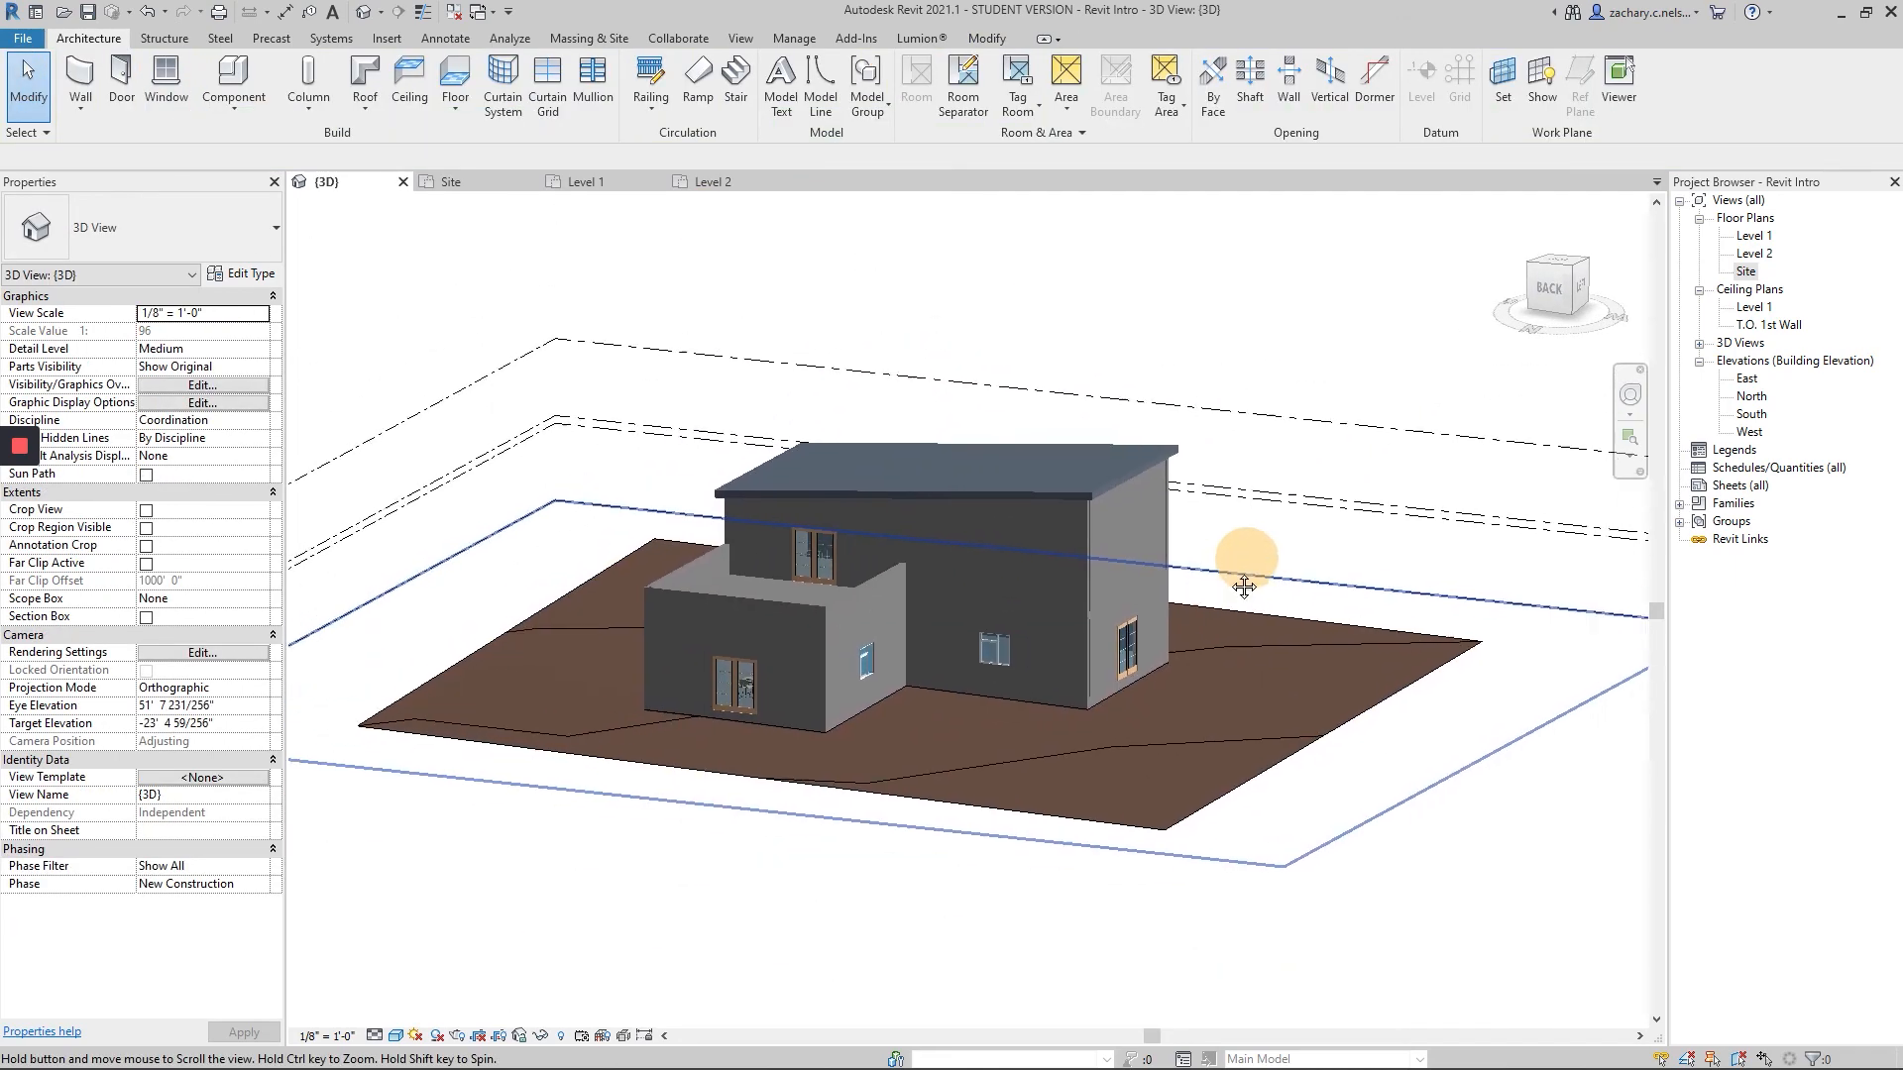